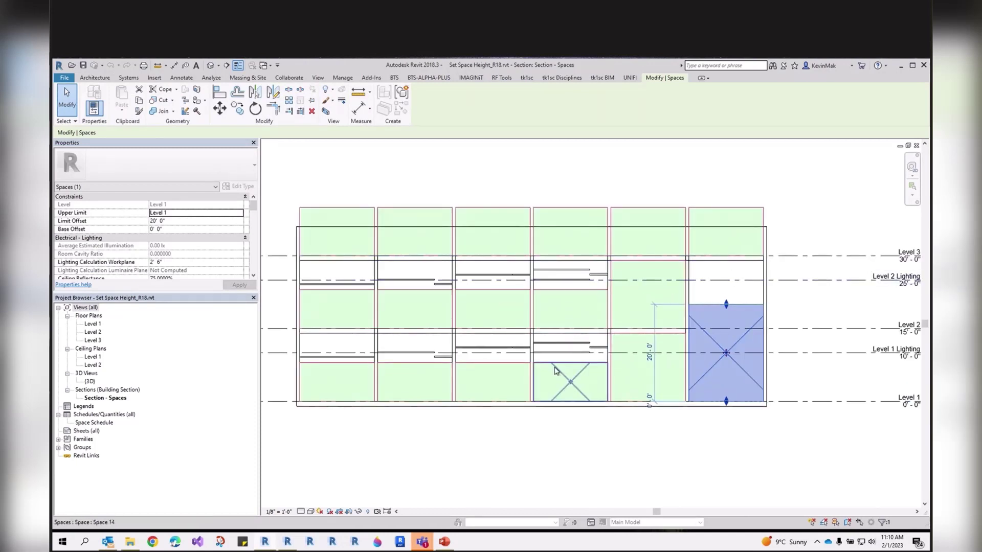
Examine the limit offset and dimension properties of the Level 1 spaces in the section view
{"action": "left_click", "coordinate": [573, 366]}
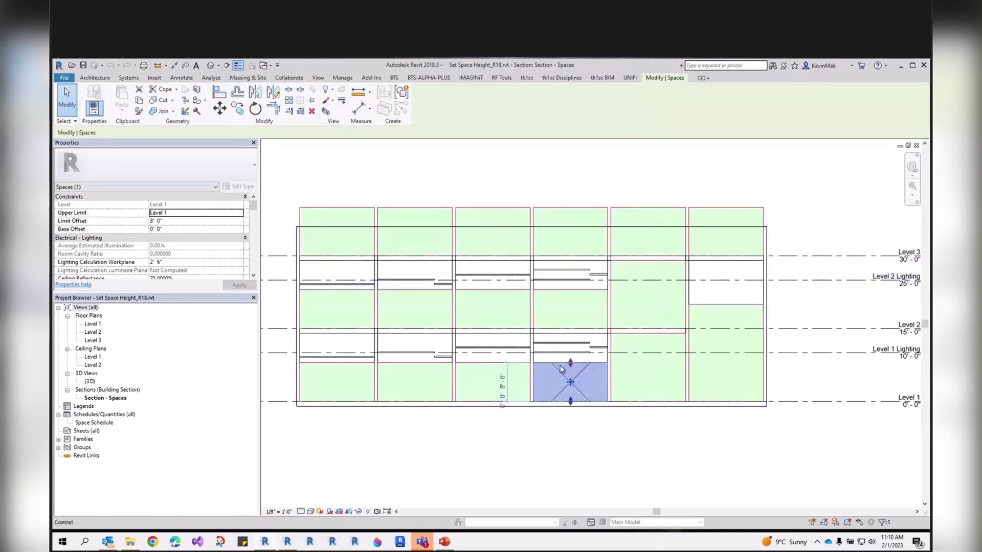
{"action": "left_click", "coordinate": [485, 368]}
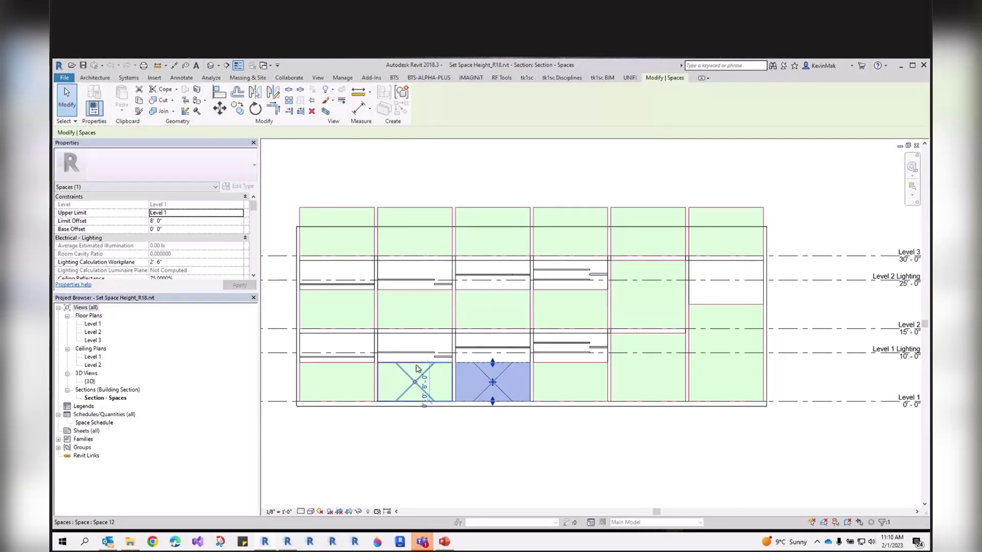
{"action": "left_click", "coordinate": [416, 368]}
{"action": "scroll", "coordinate": [254, 217], "scroll_direction": "down", "scroll_amount": 2}
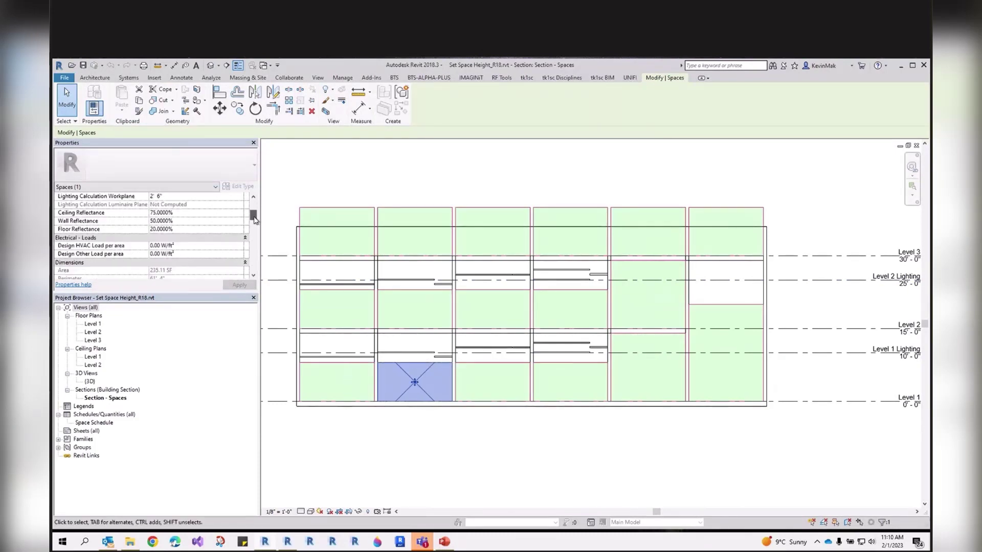
{"action": "scroll", "coordinate": [254, 218], "scroll_direction": "down", "scroll_amount": 2}
{"action": "scroll", "coordinate": [168, 264], "scroll_direction": "down", "scroll_amount": 2}
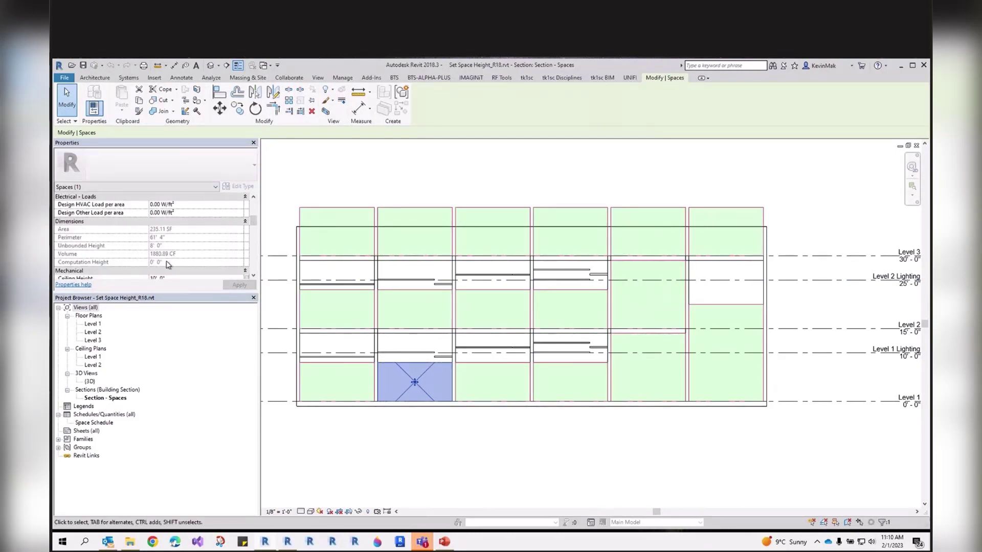
{"action": "left_click", "coordinate": [404, 372]}
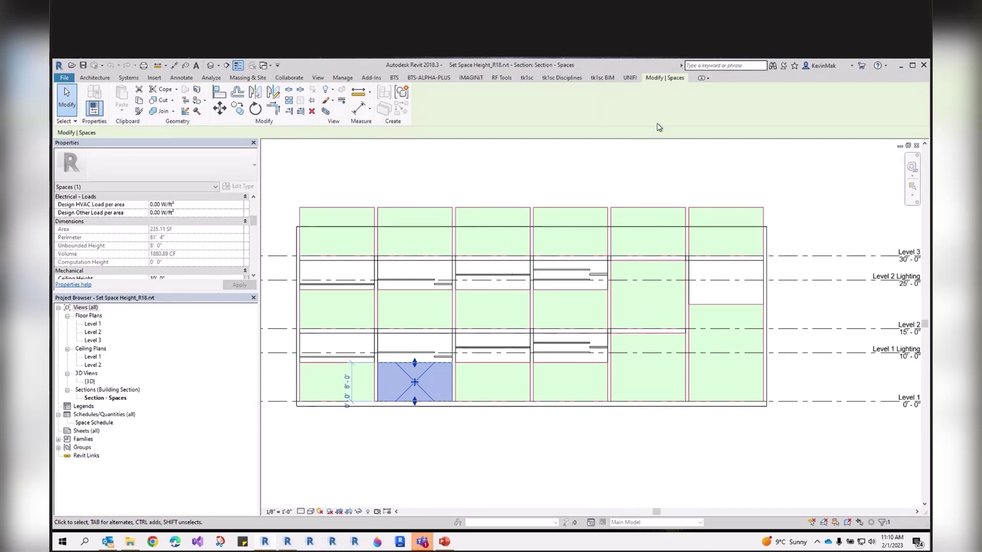
Run the tk1sc Space Height tool with Level 1, Level 2 and Level 3 as building levels, excluding Level 1 Lighting and Level 2 Lighting
{"action": "left_click", "coordinate": [527, 78]}
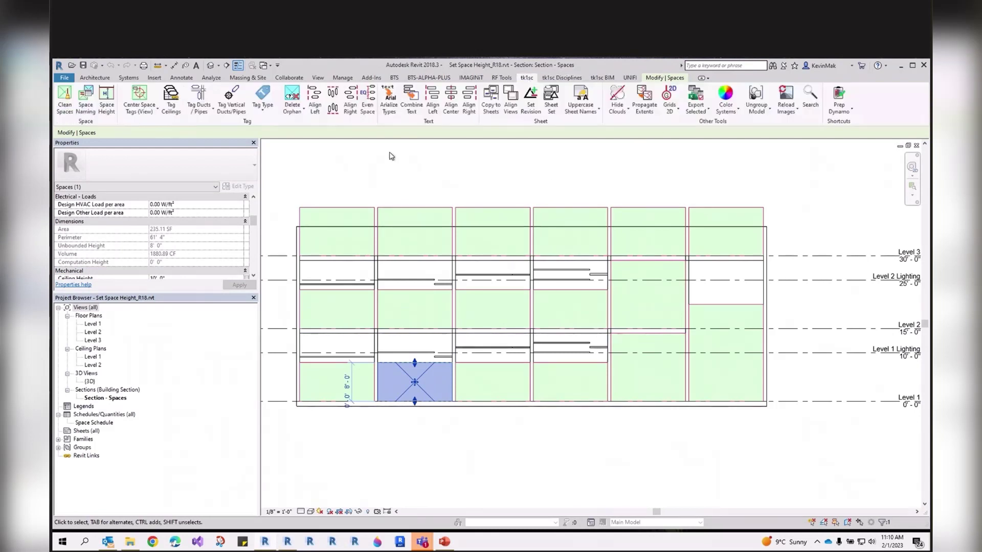
{"action": "left_click", "coordinate": [106, 98]}
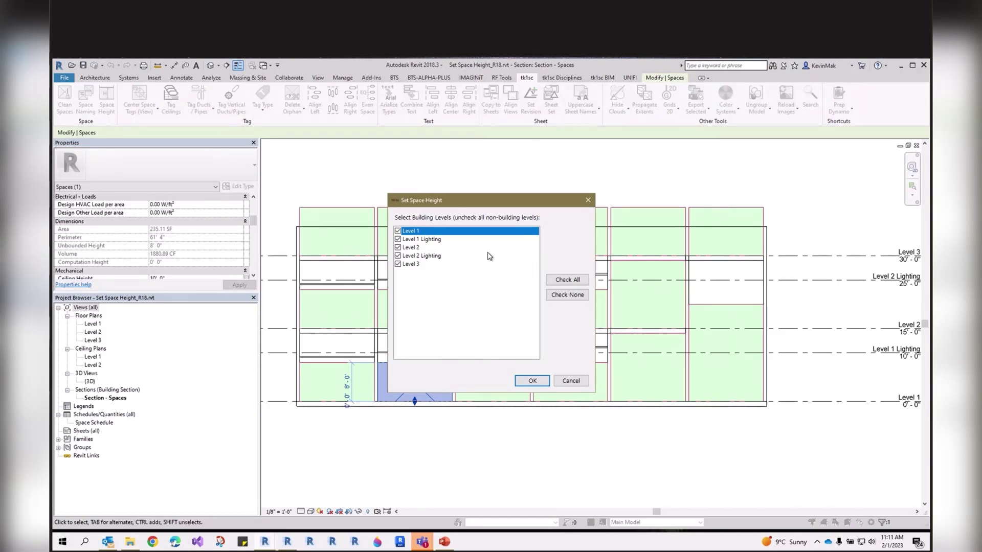
{"action": "left_click", "coordinate": [397, 239]}
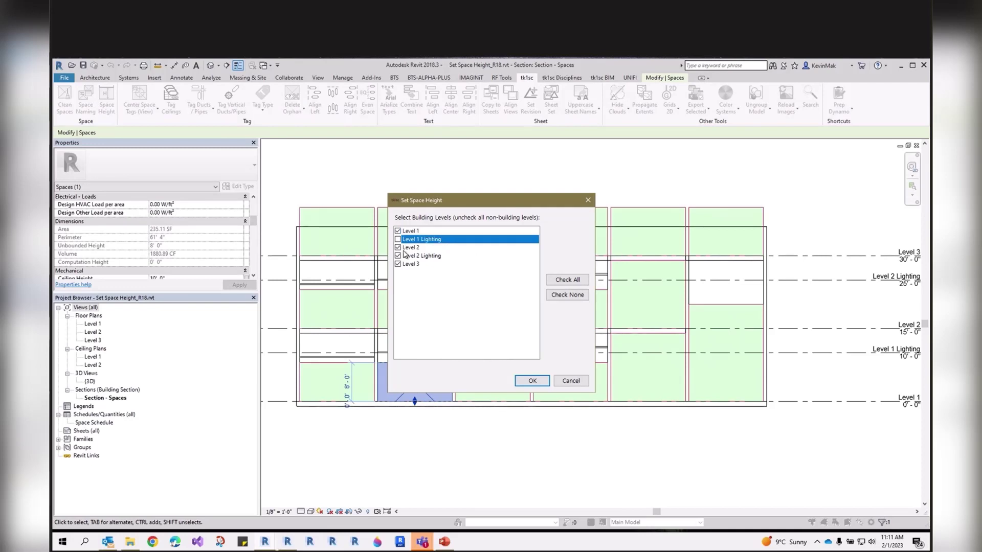
{"action": "left_click", "coordinate": [398, 256]}
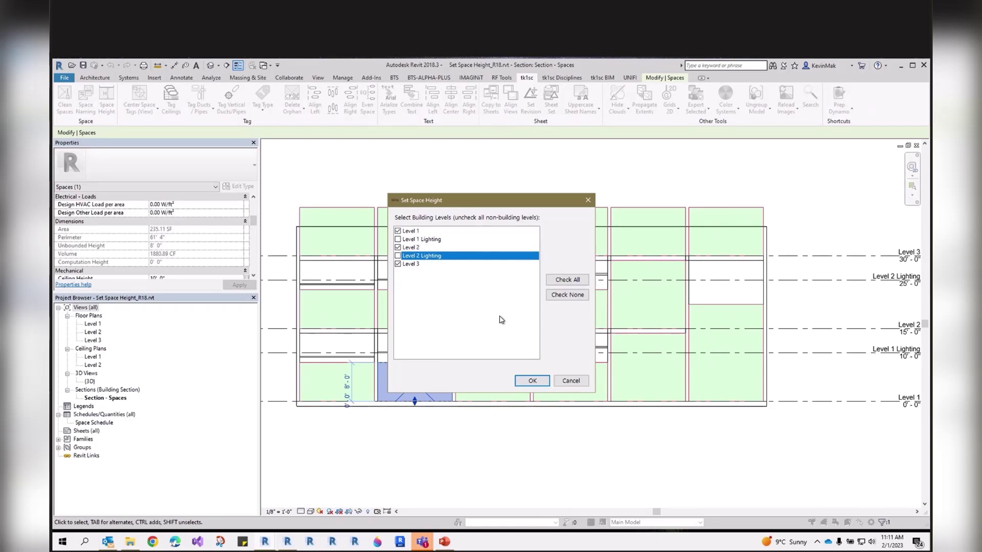
{"action": "left_click", "coordinate": [534, 381]}
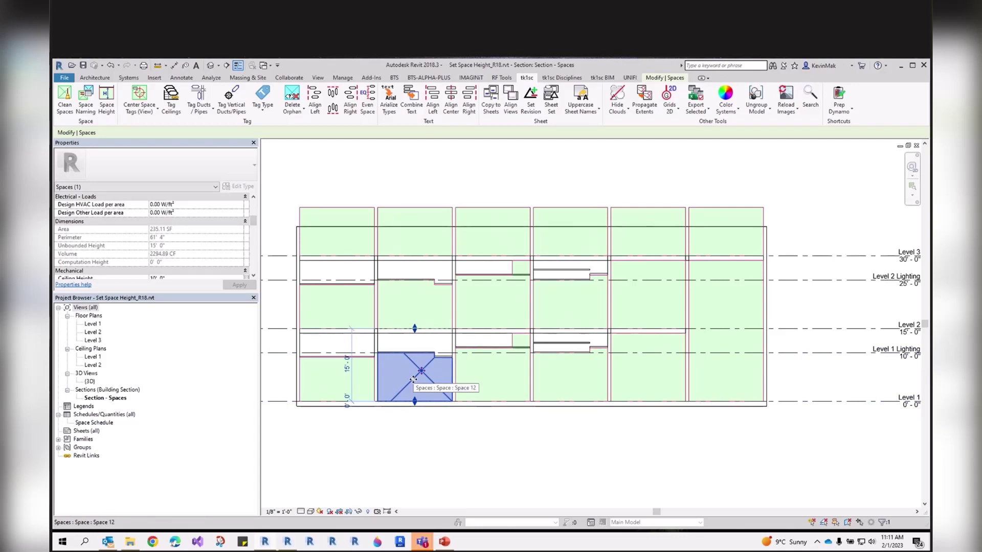
Check the heights of the two easternmost Level 1 spaces in the section, and close the model without saving changes
{"action": "left_click", "coordinate": [673, 381]}
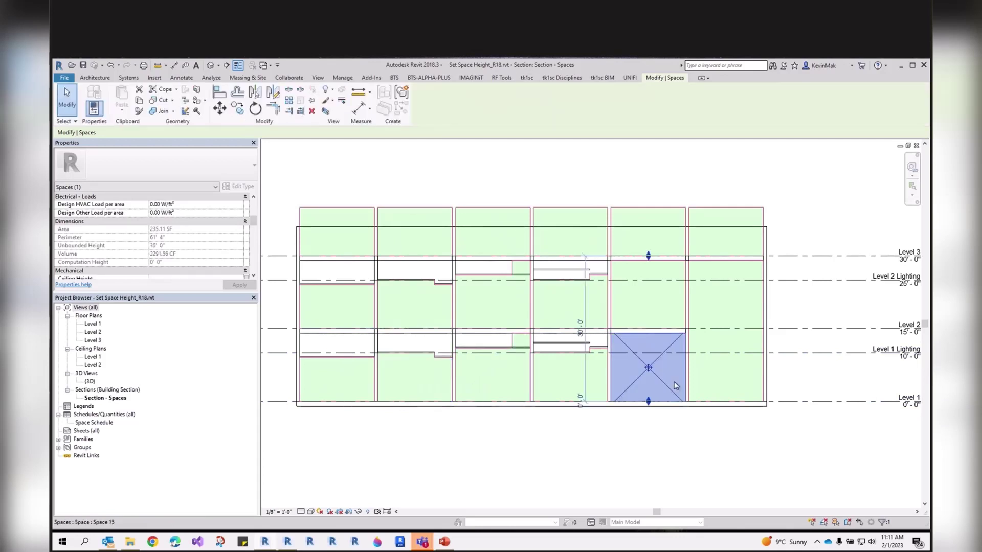
{"action": "left_click", "coordinate": [733, 342]}
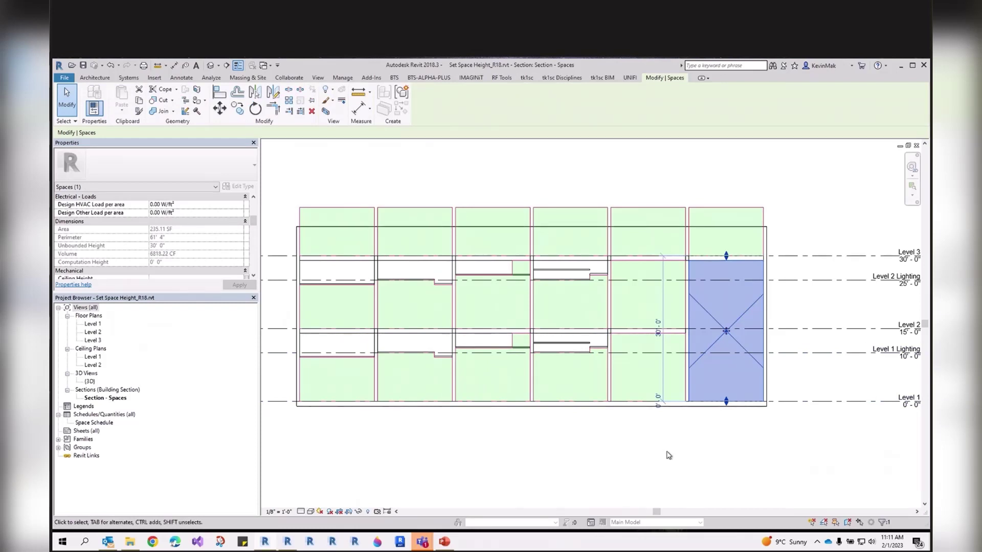
{"action": "left_click", "coordinate": [916, 146]}
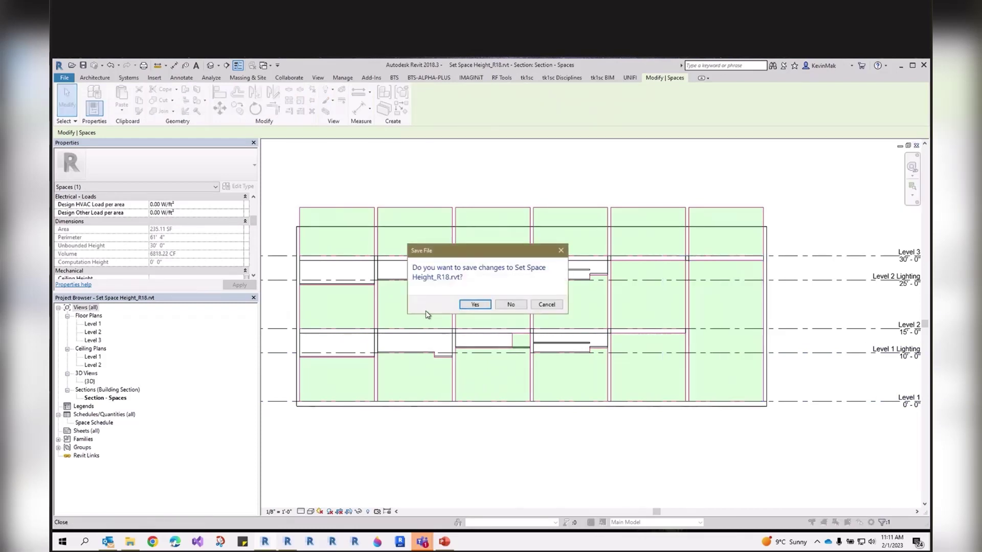
{"action": "left_click", "coordinate": [511, 305]}
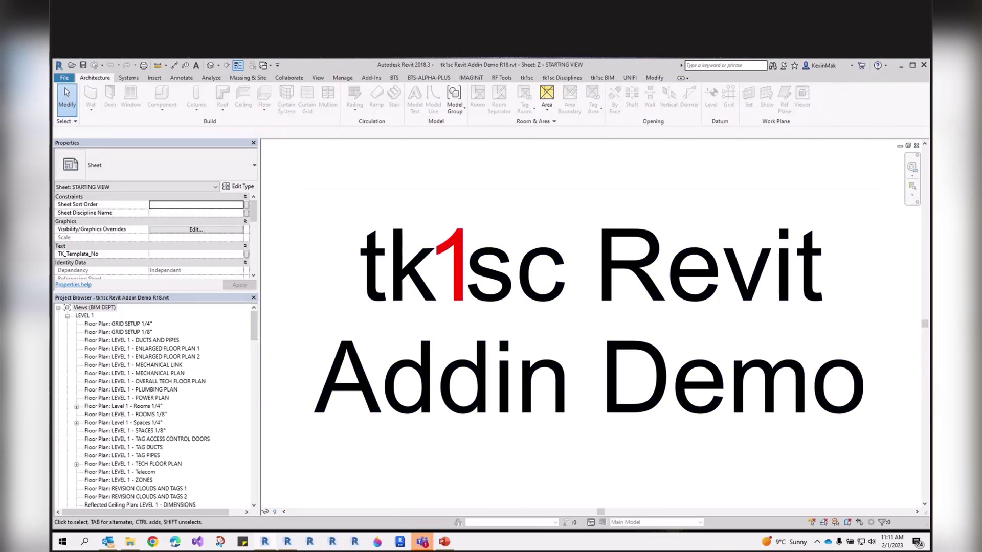
Open the LEVEL 1 - DUCTS AND PIPES floor plan at the group of nine red, blue and green pipe layouts
{"action": "left_click", "coordinate": [92, 77]}
{"action": "scroll", "coordinate": [252, 320], "scroll_direction": "down", "scroll_amount": 1}
{"action": "left_click", "coordinate": [167, 334]}
{"action": "double_click", "coordinate": [167, 334]}
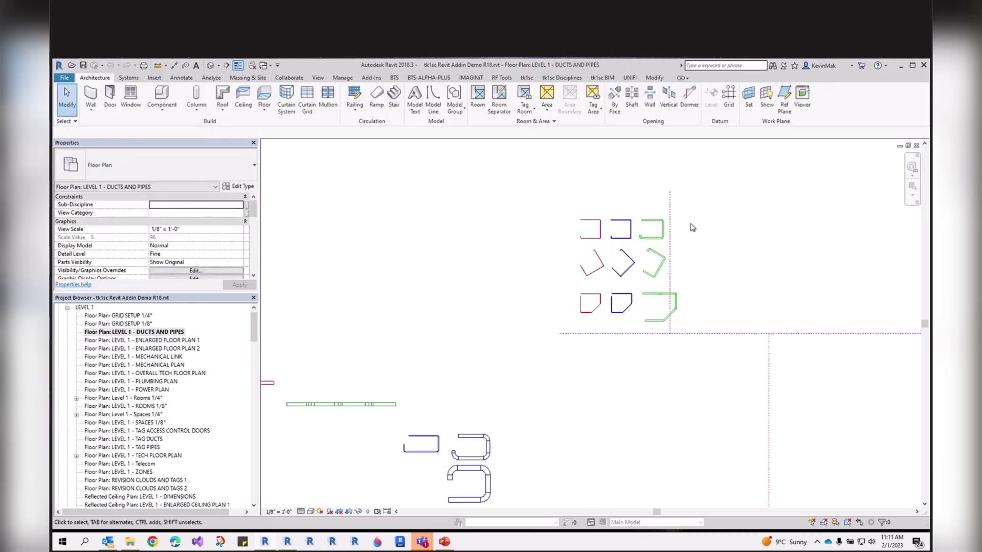
{"action": "left_click", "coordinate": [724, 333]}
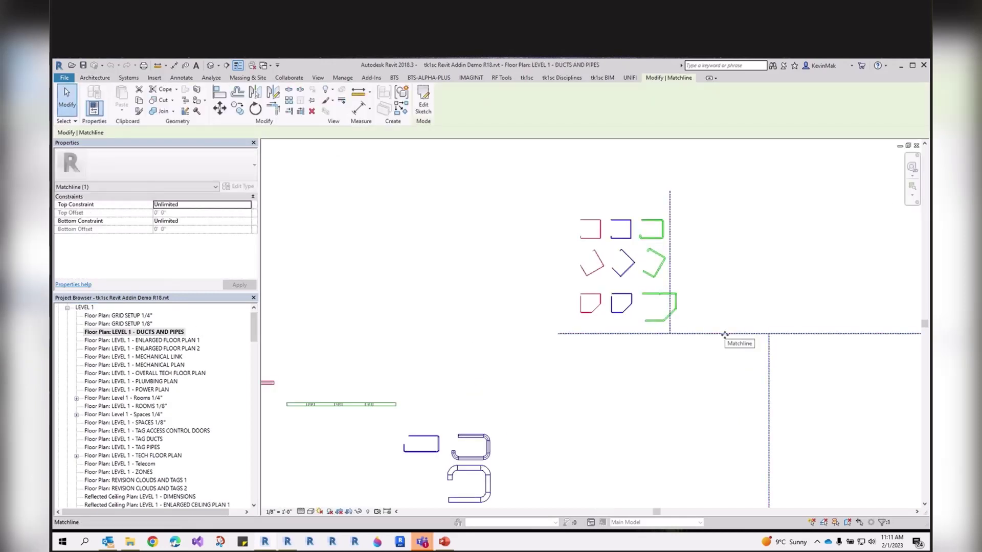
{"action": "left_click", "coordinate": [692, 377]}
{"action": "scroll", "coordinate": [681, 238], "scroll_direction": "up", "scroll_amount": 5}
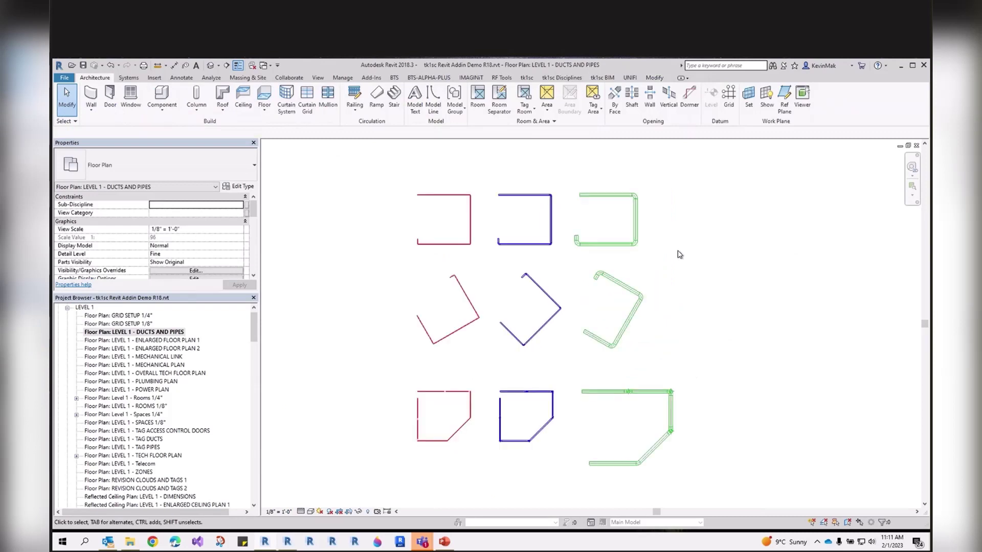
{"action": "scroll", "coordinate": [680, 289], "scroll_direction": "up", "scroll_amount": 1}
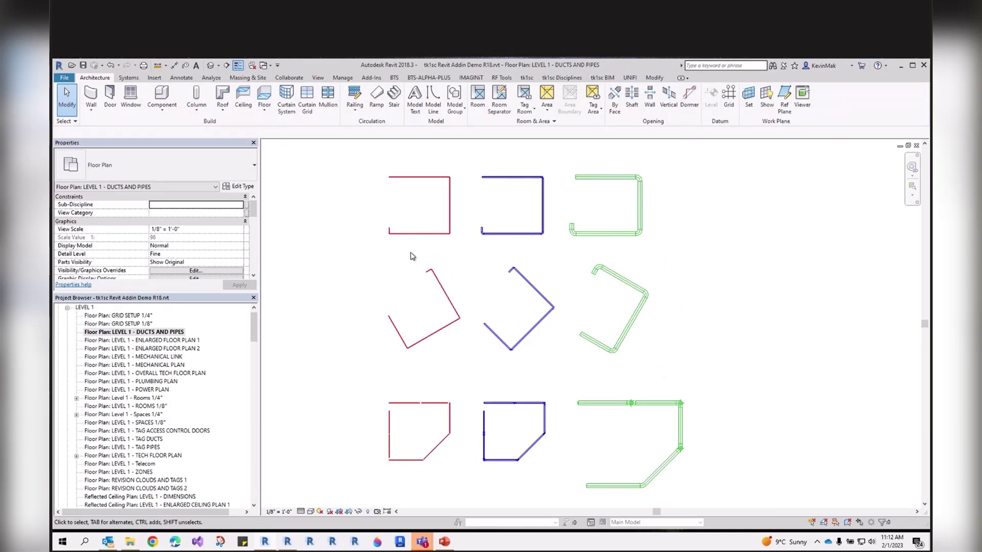
Tag all untagged pipes in the current view with the TAG_M_Pipe : Size & System tag, horizontal and without leaders
{"action": "left_click", "coordinate": [182, 79]}
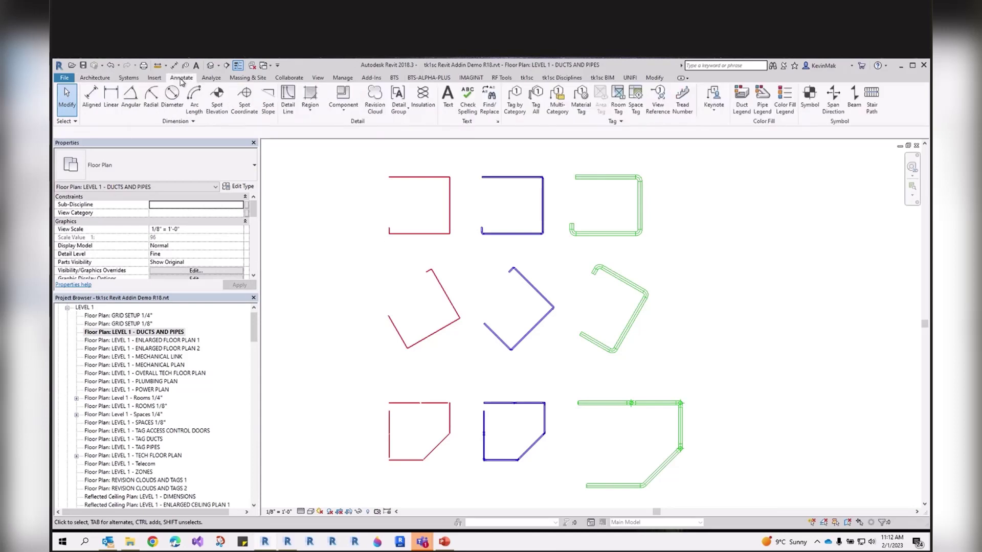
{"action": "left_click", "coordinate": [536, 110]}
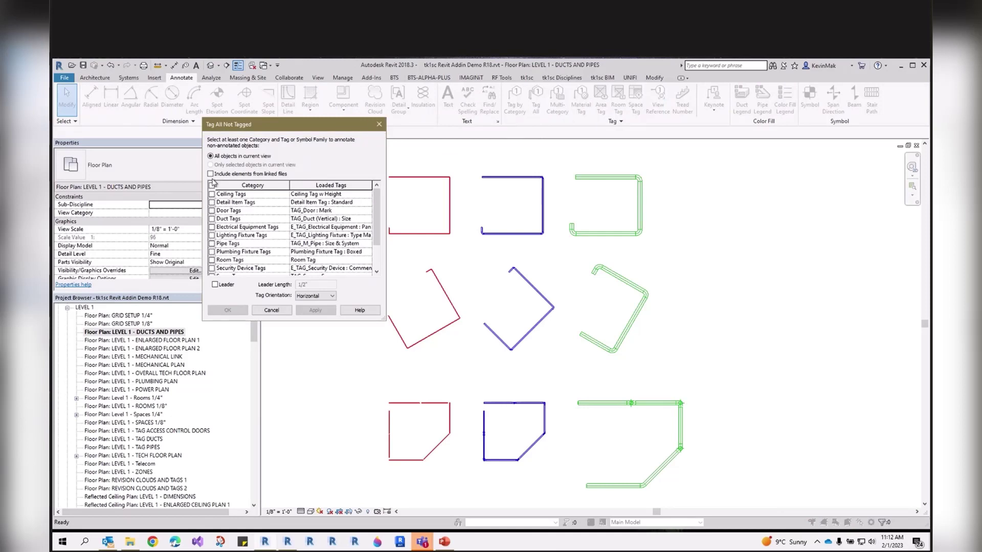
{"action": "left_click", "coordinate": [214, 245]}
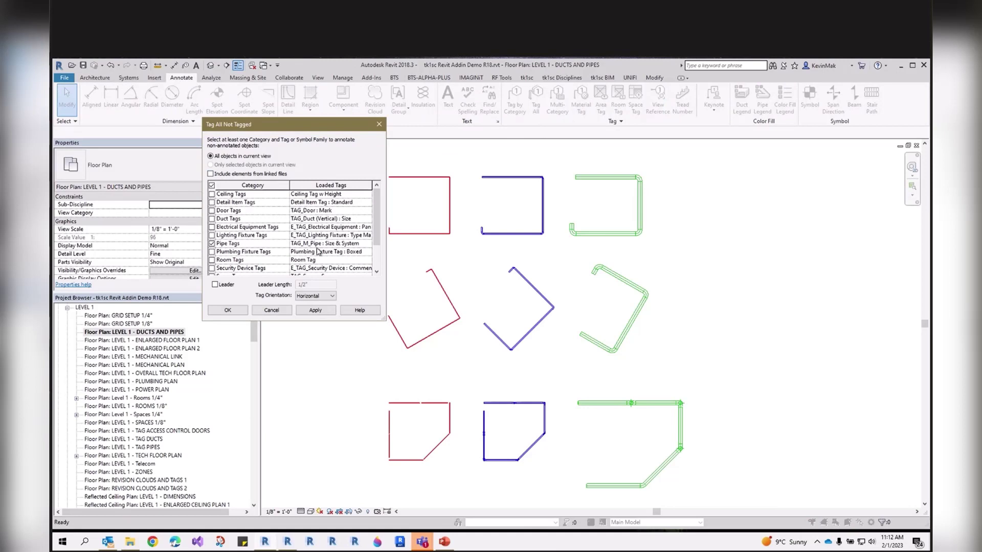
{"action": "left_click", "coordinate": [325, 309]}
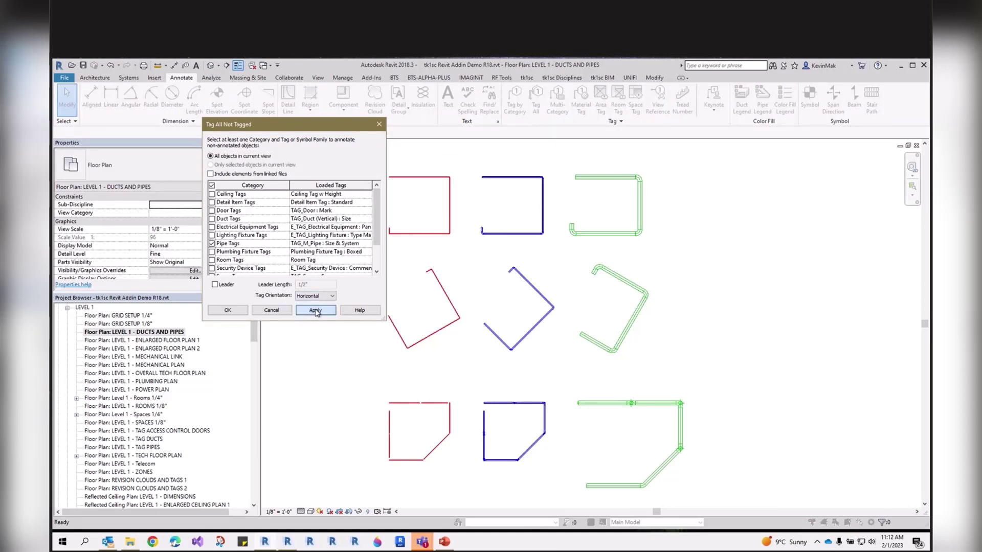
{"action": "left_click", "coordinate": [244, 311]}
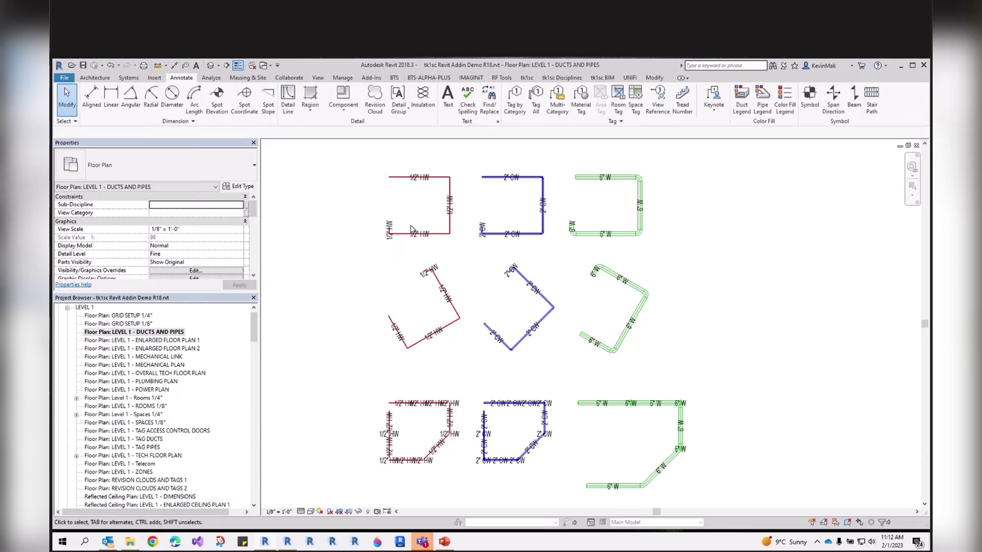
Examine the tag placement on short and segmented pipe runs, and undo the tagging of all pipes
{"action": "scroll", "coordinate": [399, 188], "scroll_direction": "up", "scroll_amount": 4}
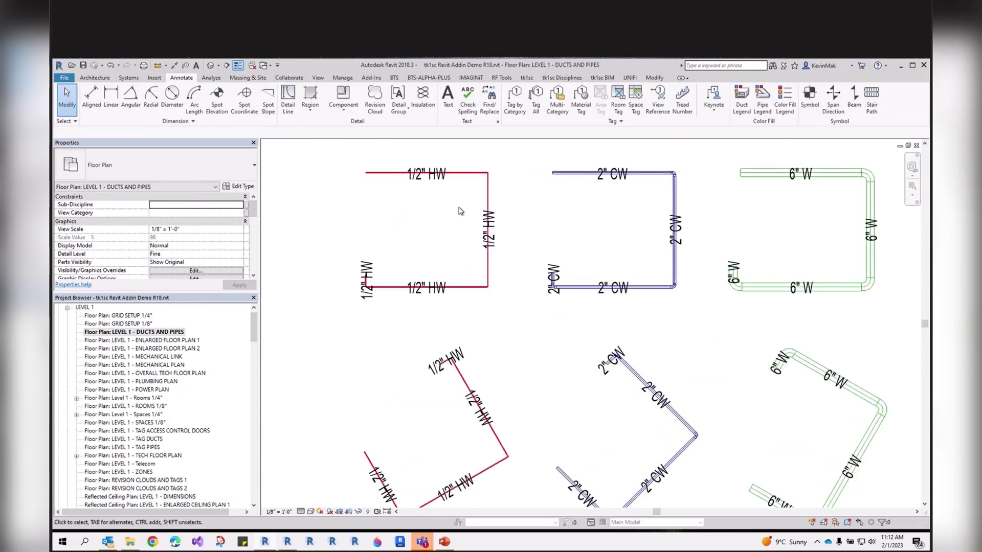
{"action": "scroll", "coordinate": [371, 276], "scroll_direction": "up", "scroll_amount": 3}
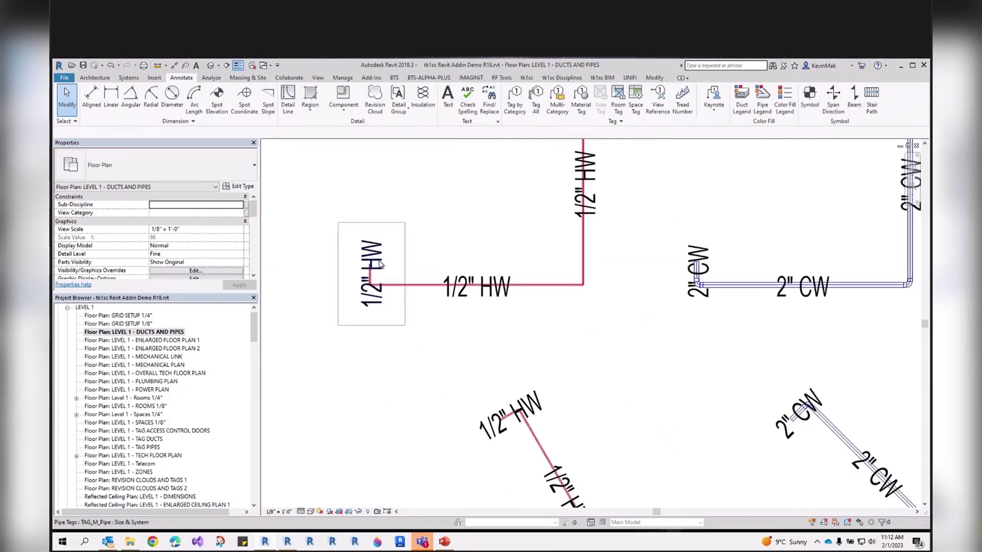
{"action": "scroll", "coordinate": [381, 241], "scroll_direction": "down", "scroll_amount": 5}
{"action": "scroll", "coordinate": [491, 440], "scroll_direction": "up", "scroll_amount": 5}
{"action": "middle_click_drag", "start_coordinate": [501, 383], "coordinate": [539, 358]}
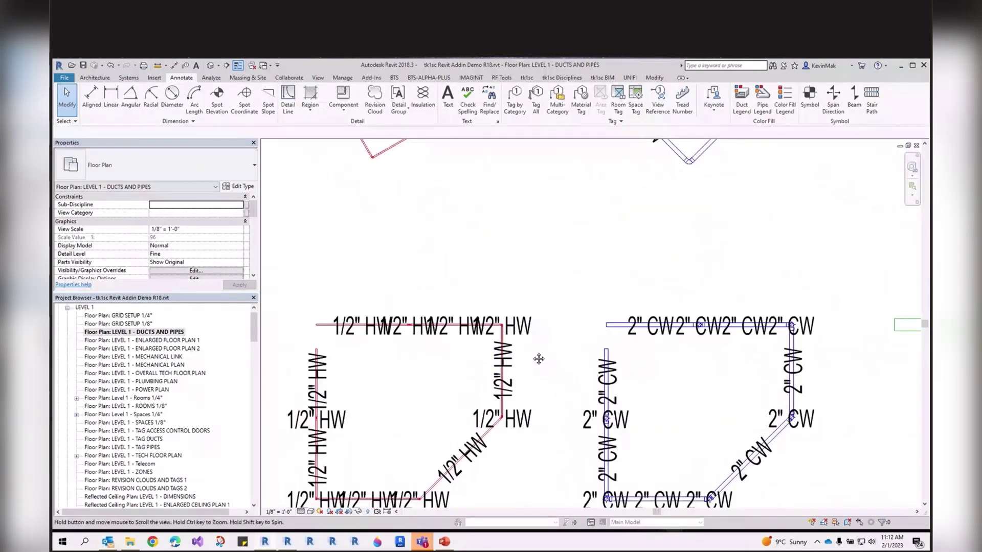
{"action": "scroll", "coordinate": [538, 359], "scroll_direction": "up", "scroll_amount": 2}
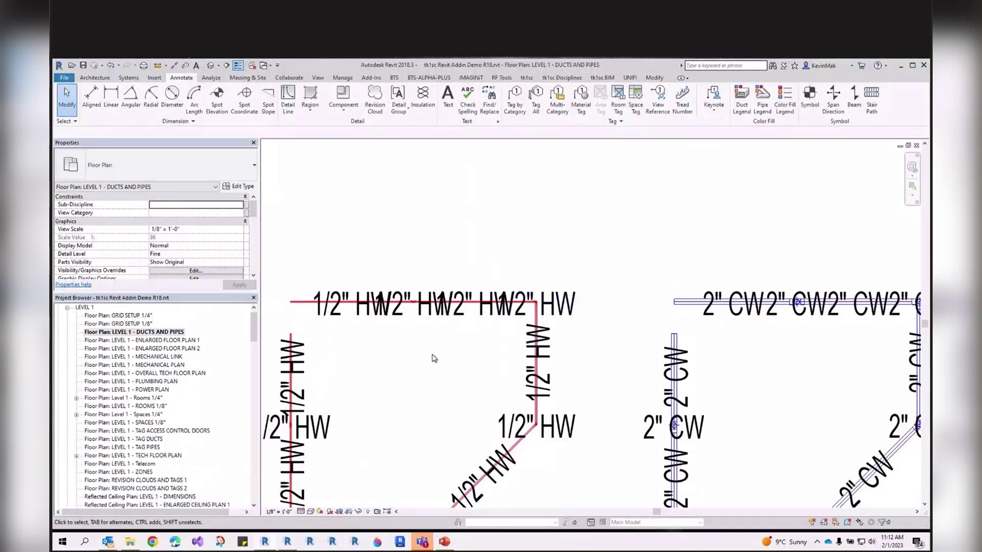
{"action": "scroll", "coordinate": [435, 356], "scroll_direction": "down", "scroll_amount": 4}
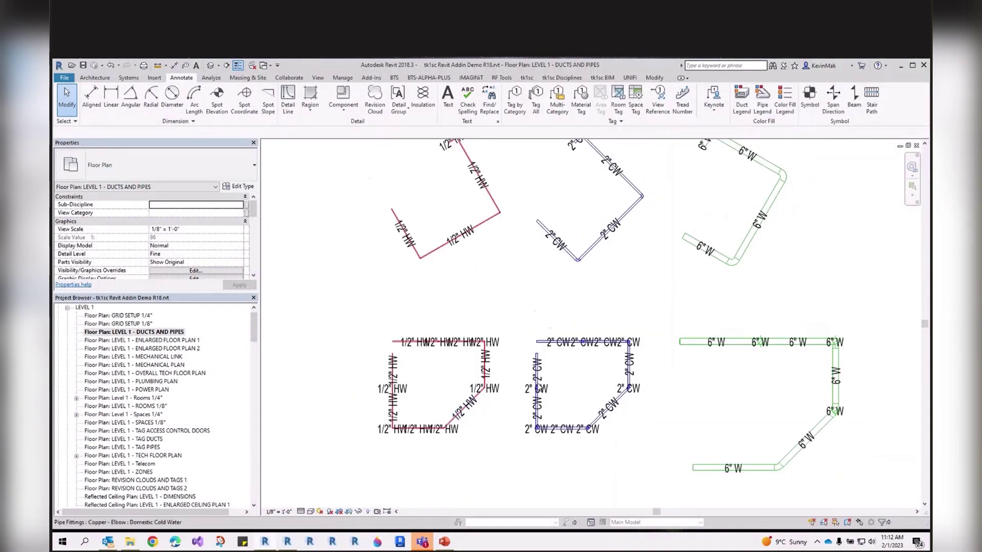
{"action": "scroll", "coordinate": [528, 303], "scroll_direction": "down", "scroll_amount": 3}
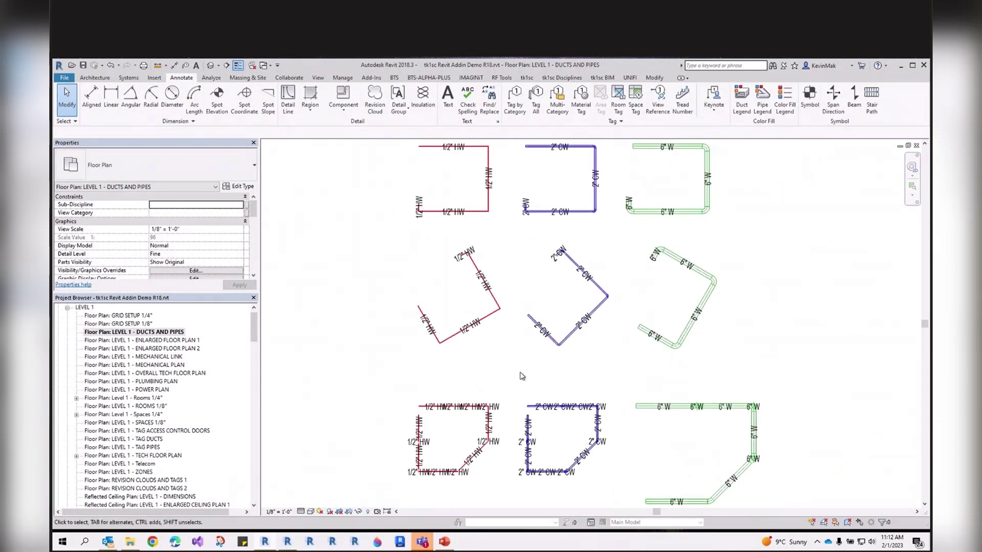
{"action": "left_click", "coordinate": [110, 66]}
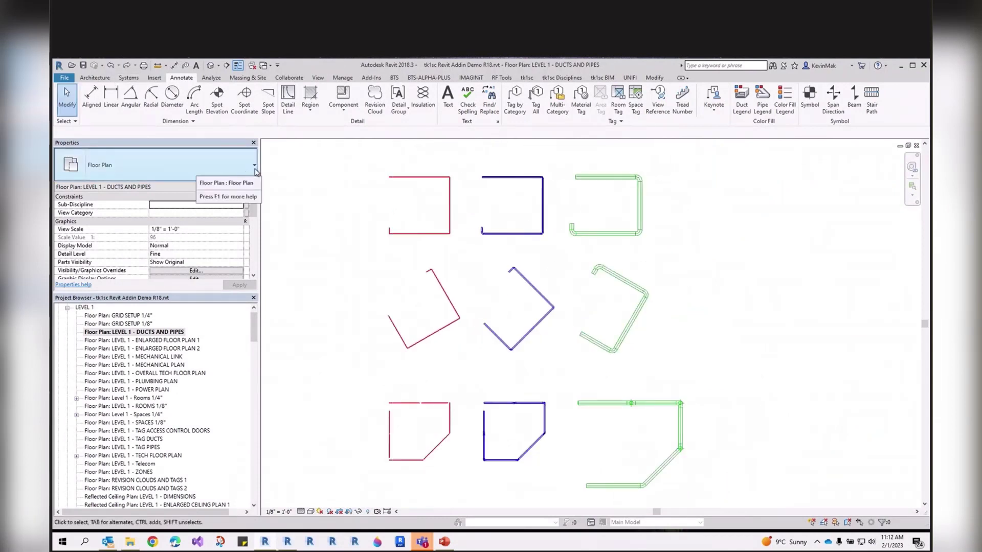
Tag the upper horizontal pipe of the first hot water layout by category, with a horizontal tag on an attached-end leader
{"action": "key", "text": "t"}
{"action": "key", "text": "g"}
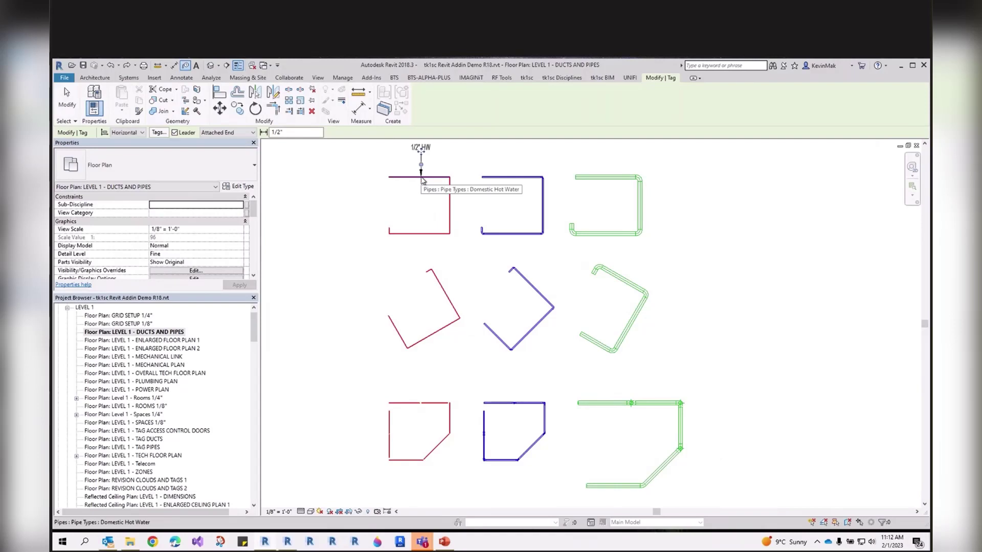
{"action": "left_click", "coordinate": [432, 156]}
{"action": "key", "text": "Escape"}
Remove the leader from the hot water pipe tag and move the tag down to just above its pipe
{"action": "scroll", "coordinate": [434, 163], "scroll_direction": "up", "scroll_amount": 4}
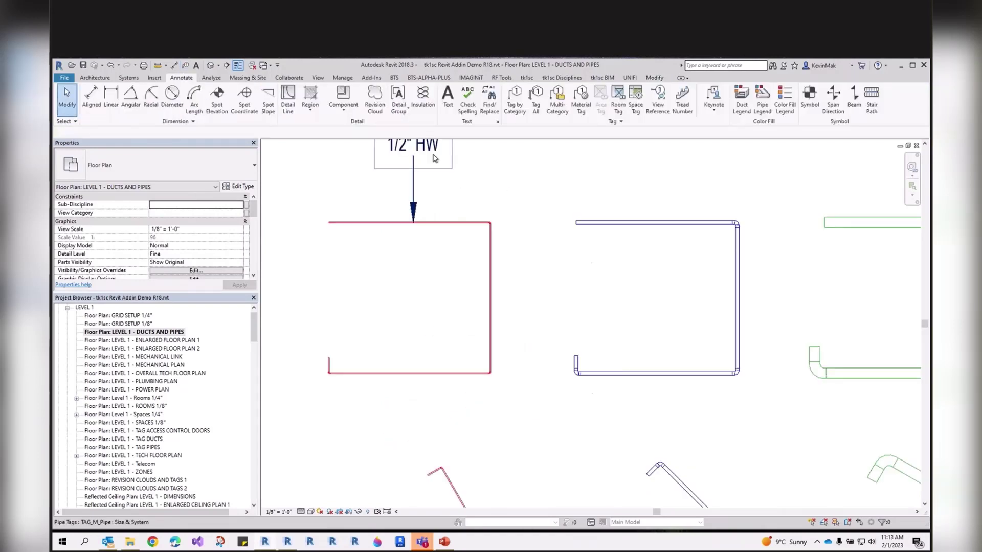
{"action": "left_click", "coordinate": [440, 187]}
{"action": "left_click", "coordinate": [168, 133]}
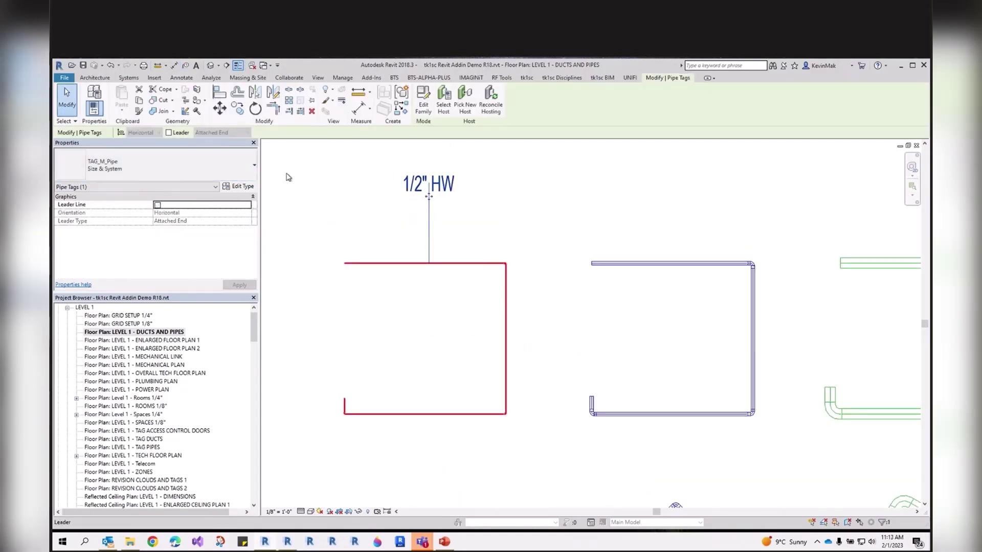
{"action": "left_click_drag", "start_coordinate": [428, 198], "coordinate": [430, 257]}
{"action": "left_click", "coordinate": [434, 294]}
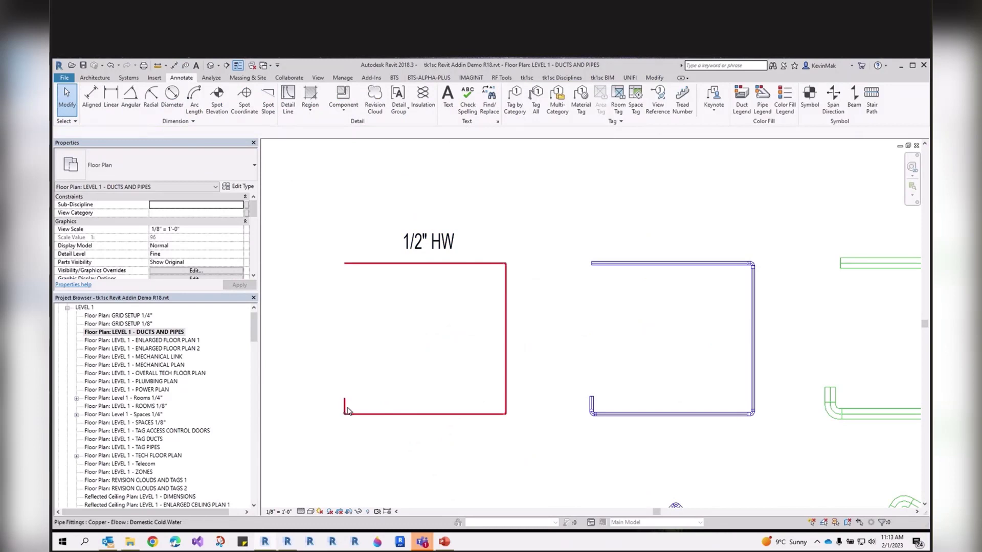
{"action": "middle_click_drag", "start_coordinate": [349, 412], "coordinate": [431, 212]}
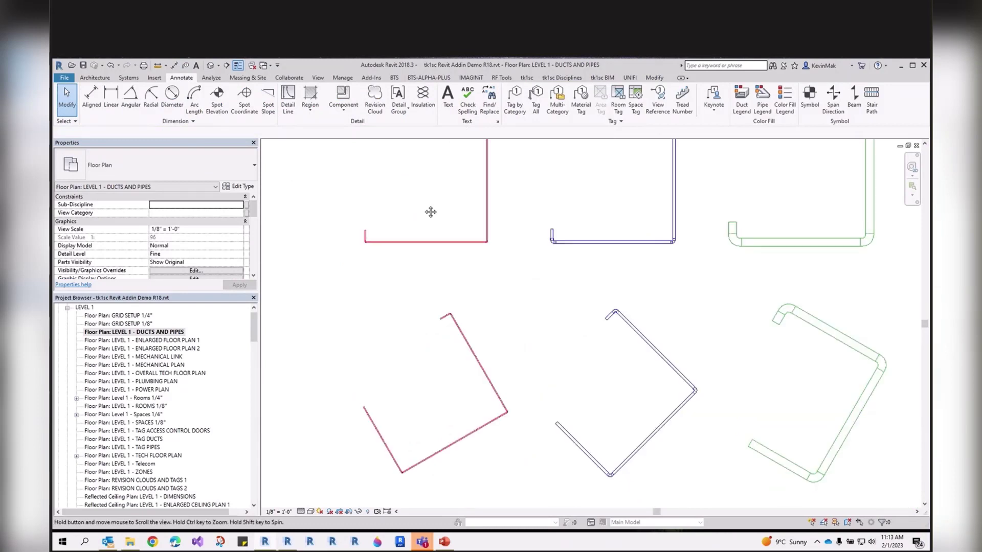
Set up top/left Tag Ducts/Pipes from the 1/2" HW tag with minimum size 1.5 in, minimum length 1 ft and the same offset from edge
{"action": "scroll", "coordinate": [430, 212], "scroll_direction": "down", "scroll_amount": 2}
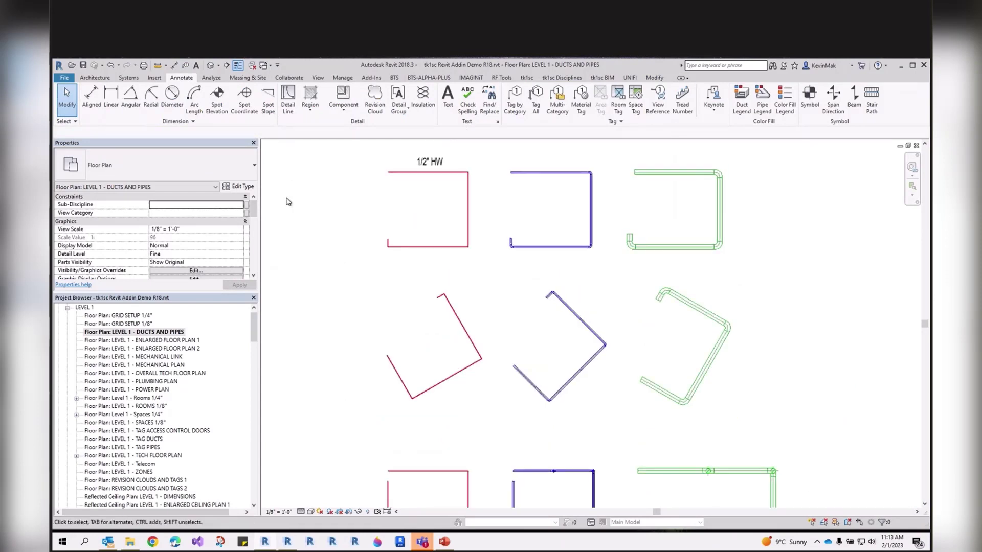
{"action": "left_click", "coordinate": [527, 77]}
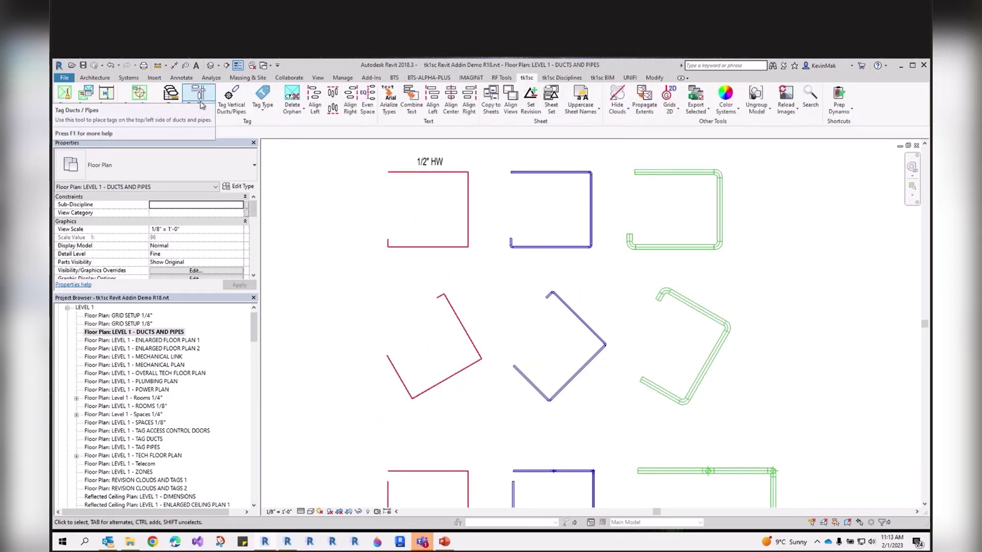
{"action": "left_click", "coordinate": [211, 112]}
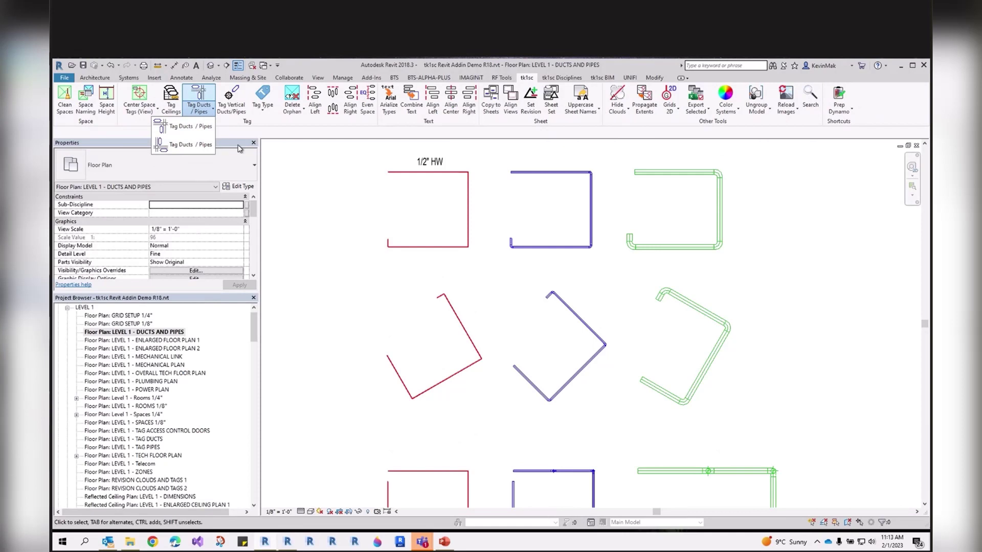
{"action": "left_click", "coordinate": [200, 95]}
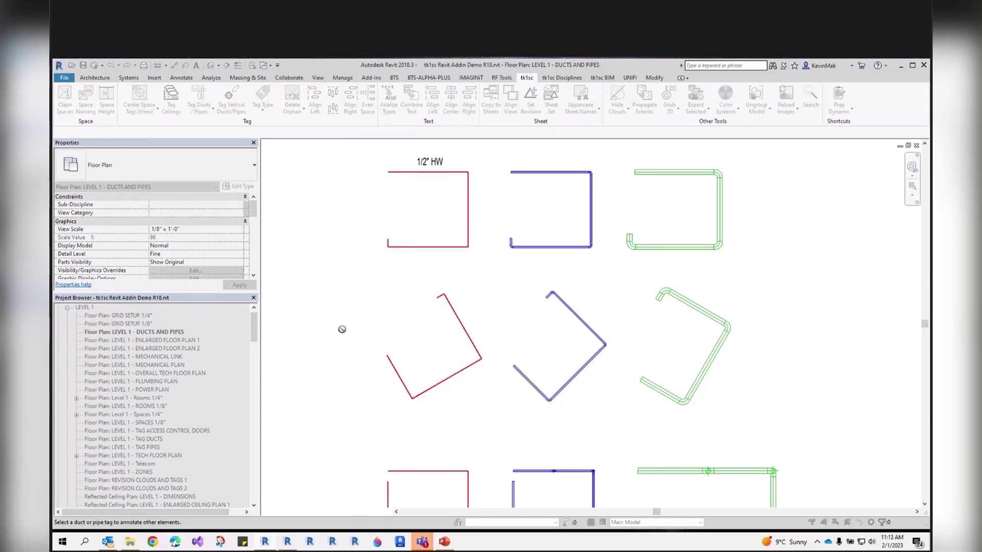
{"action": "left_click", "coordinate": [204, 101]}
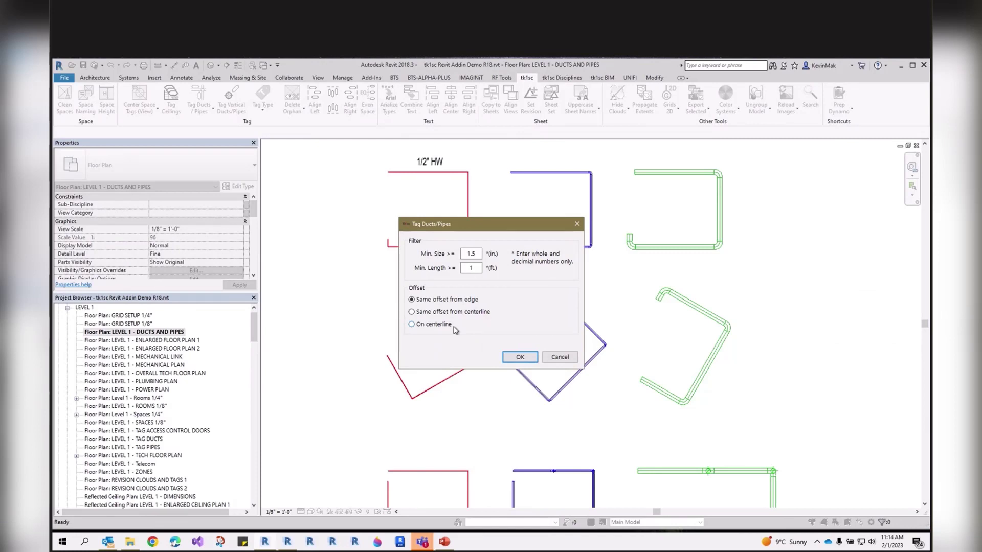
{"action": "left_click", "coordinate": [455, 330]}
{"action": "key", "text": "Tab"}
{"action": "left_click", "coordinate": [441, 313]}
{"action": "left_click", "coordinate": [434, 300]}
{"action": "left_click", "coordinate": [520, 357]}
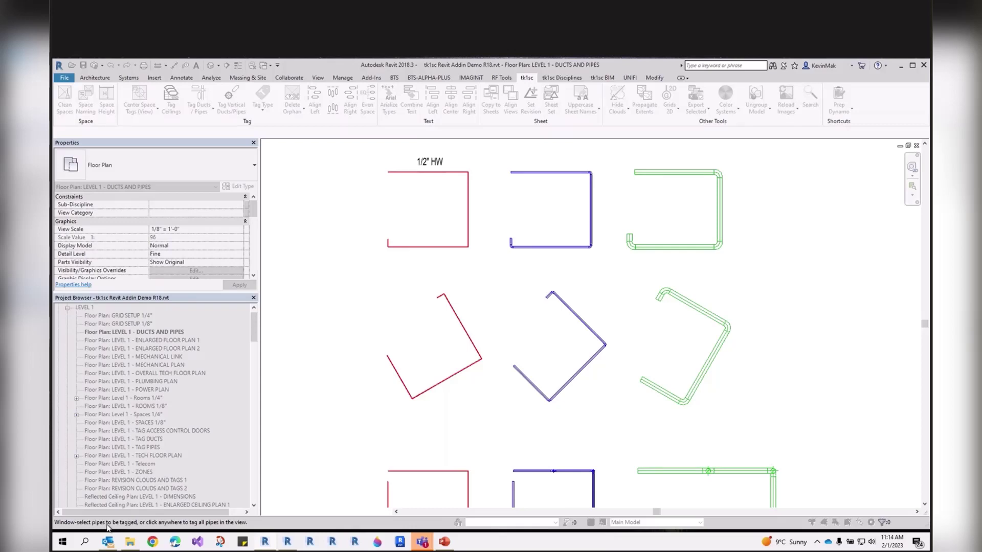
Tag the pipes in the upper two rows of layouts by window-selecting them
{"action": "scroll", "coordinate": [371, 303], "scroll_direction": "down", "scroll_amount": 2}
{"action": "middle_click_drag", "start_coordinate": [372, 302], "coordinate": [362, 282]}
{"action": "mouse_move", "coordinate": [329, 164]}
{"action": "left_mouse_down"}
{"action": "mouse_move", "coordinate": [572, 333]}
{"action": "mouse_move", "coordinate": [648, 369]}
{"action": "left_mouse_up"}
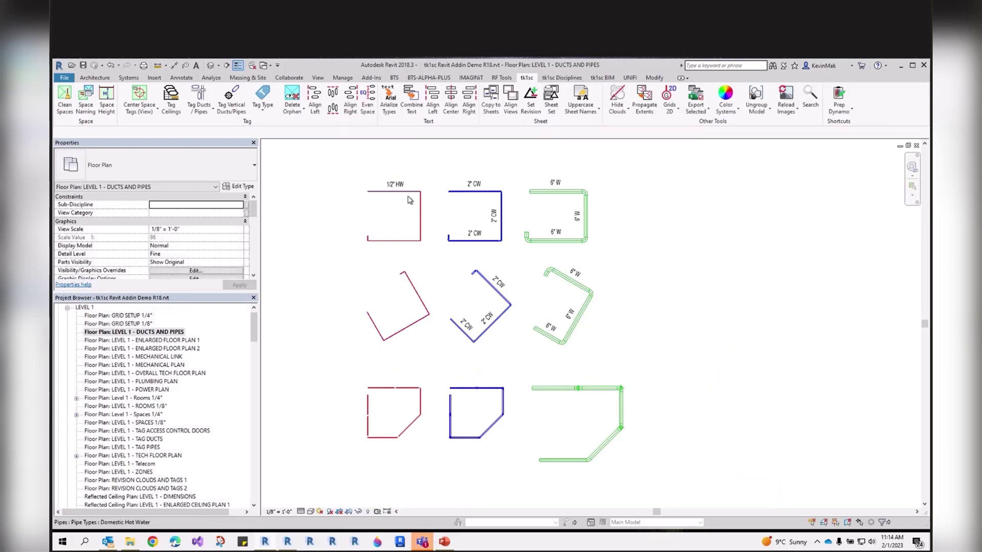
Examine the tag offsets and alignment on the straight, angled and short pipes in the upper two rows
{"action": "scroll", "coordinate": [478, 199], "scroll_direction": "up", "scroll_amount": 3}
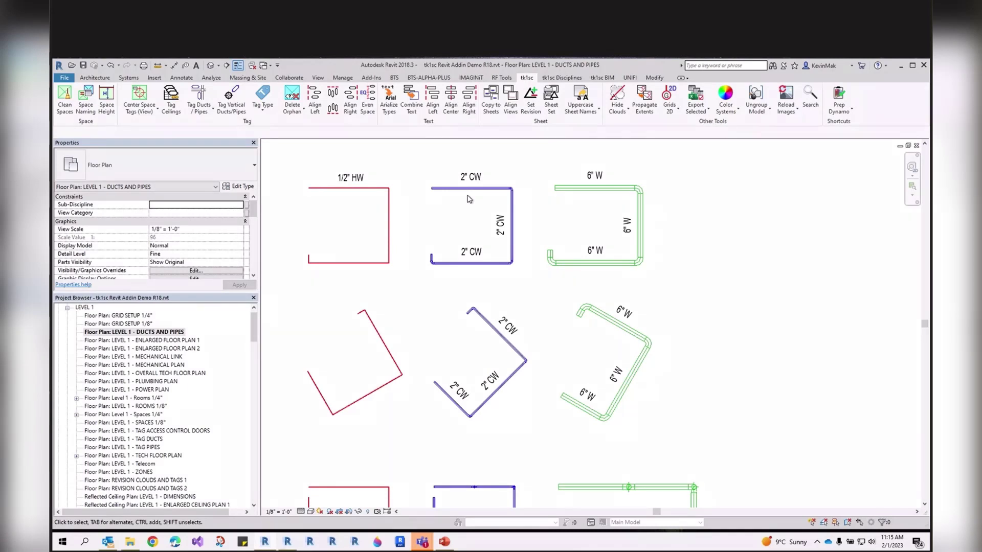
{"action": "scroll", "coordinate": [283, 267], "scroll_direction": "up", "scroll_amount": 1}
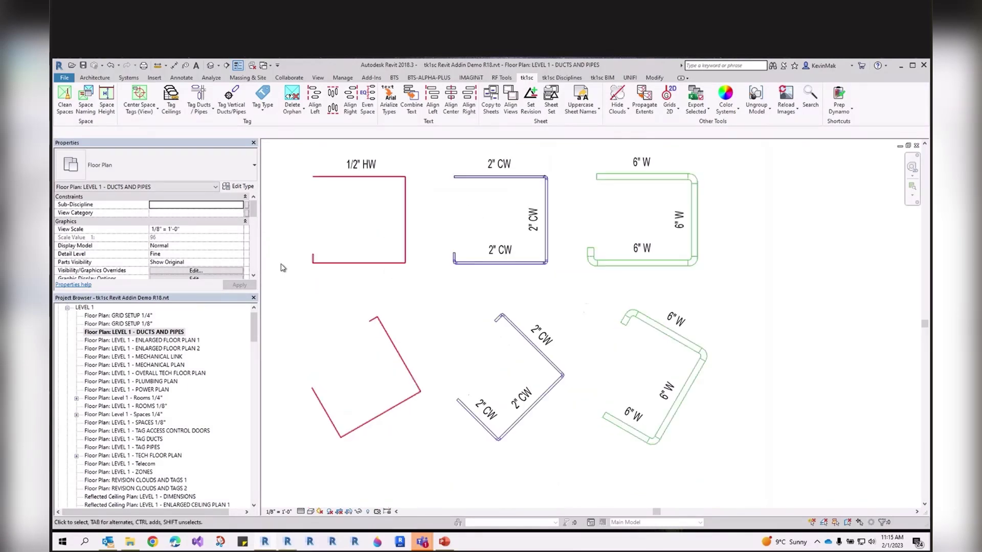
{"action": "scroll", "coordinate": [283, 267], "scroll_direction": "up", "scroll_amount": 1}
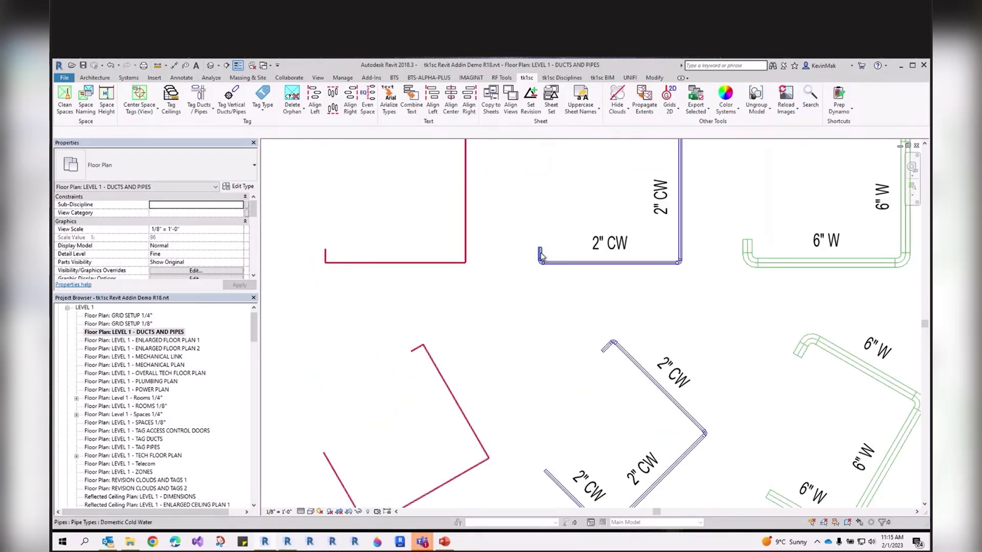
{"action": "scroll", "coordinate": [667, 306], "scroll_direction": "down", "scroll_amount": 1}
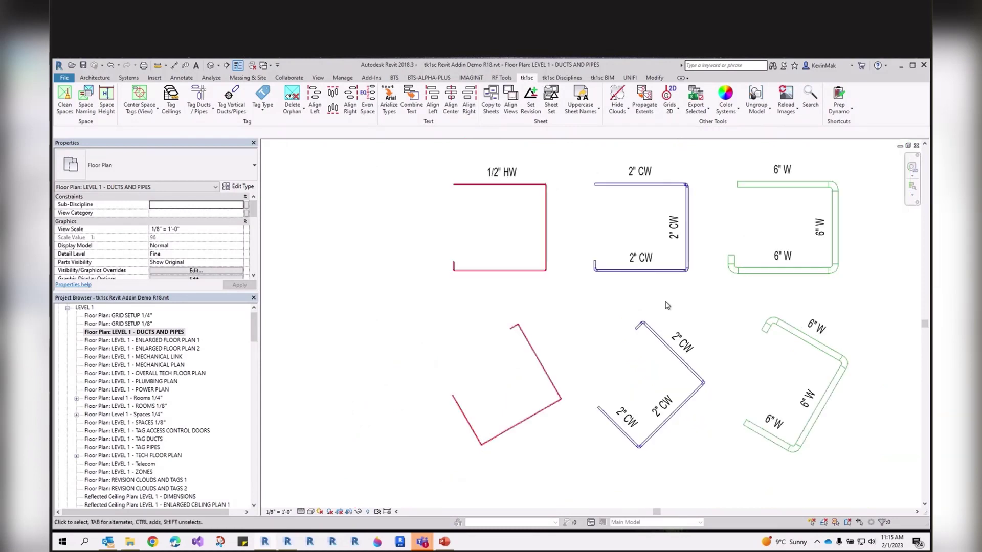
{"action": "scroll", "coordinate": [563, 184], "scroll_direction": "up", "scroll_amount": 2}
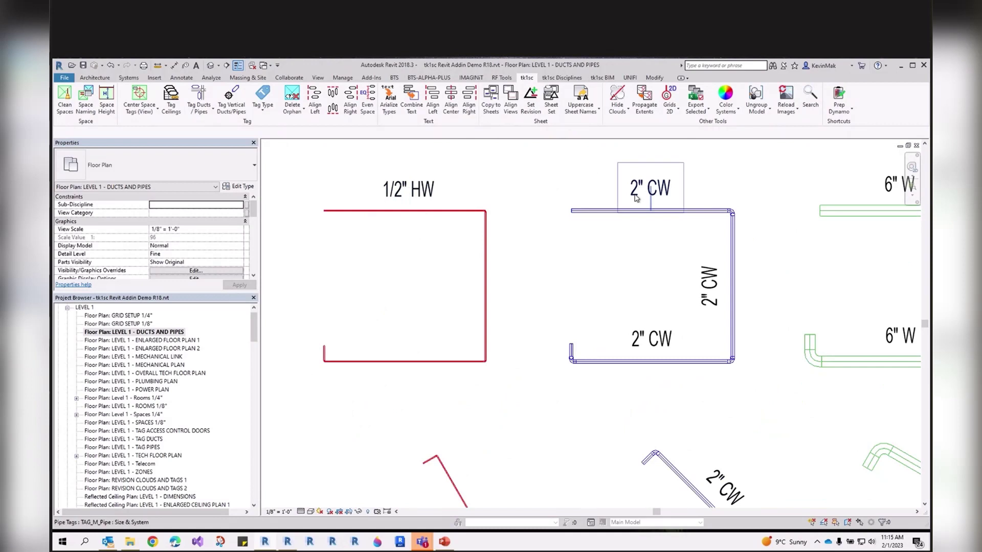
{"action": "middle_click_drag", "start_coordinate": [635, 198], "coordinate": [554, 200]}
{"action": "left_click", "coordinate": [817, 190]}
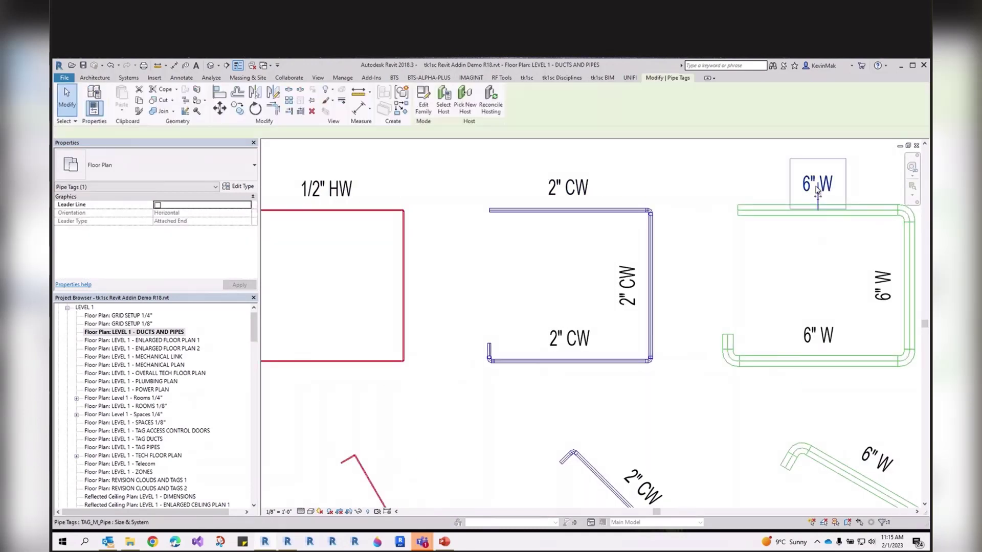
Undo the tagging of the pipes in the upper two rows
{"action": "scroll", "coordinate": [488, 286], "scroll_direction": "down", "scroll_amount": 5}
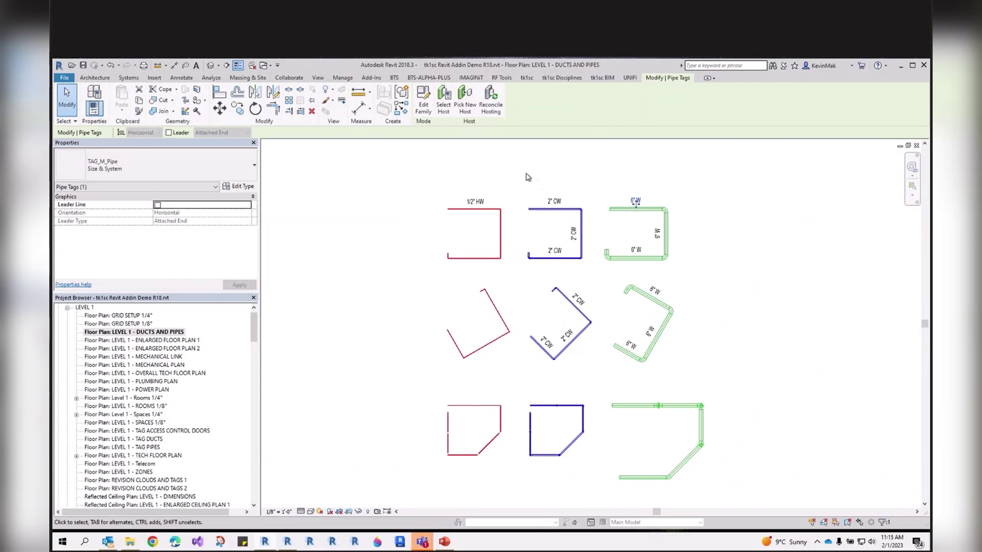
{"action": "left_click_drag", "start_coordinate": [525, 173], "coordinate": [688, 368]}
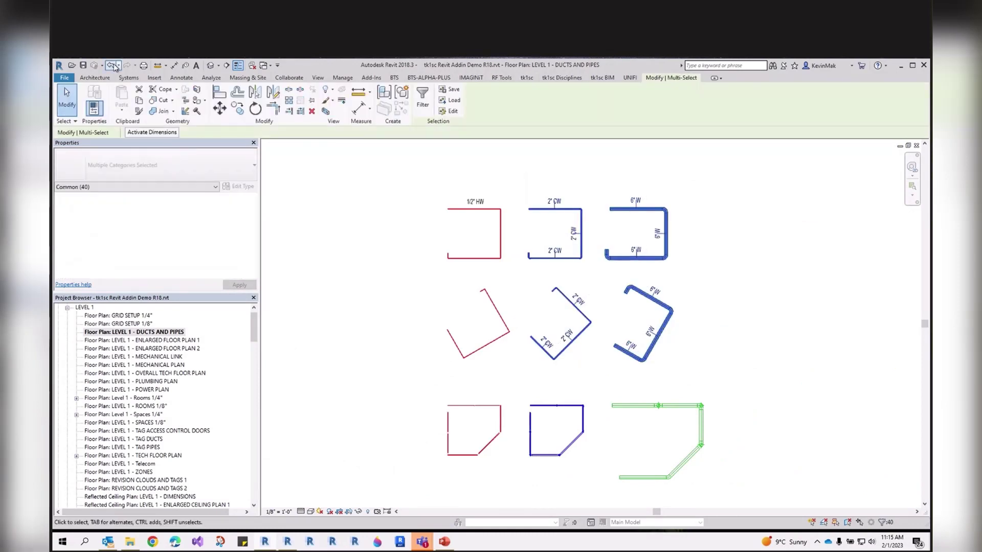
{"action": "key", "text": "Delete"}
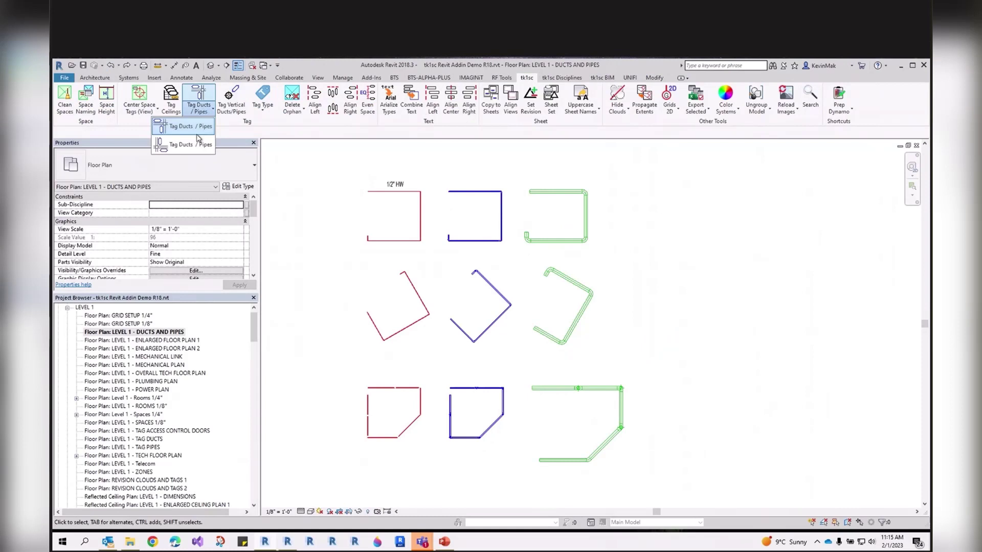
Tag all pipes in the view on the bottom/right from the 1/2" HW tag, using minimum size 1.5 in, minimum length 1 ft and same offset from edge
{"action": "left_click", "coordinate": [198, 105]}
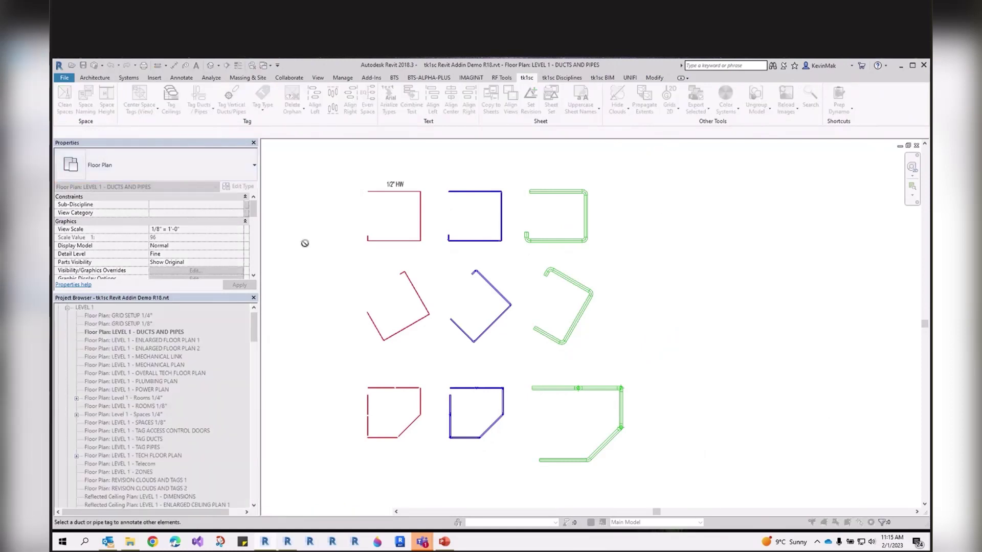
{"action": "left_click", "coordinate": [393, 186]}
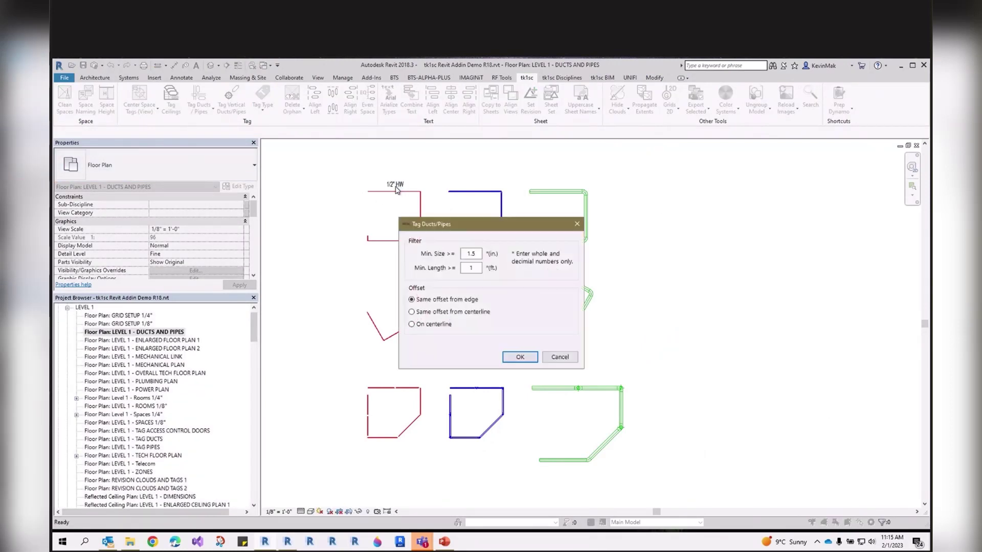
{"action": "left_click", "coordinate": [470, 268]}
{"action": "left_click", "coordinate": [520, 359]}
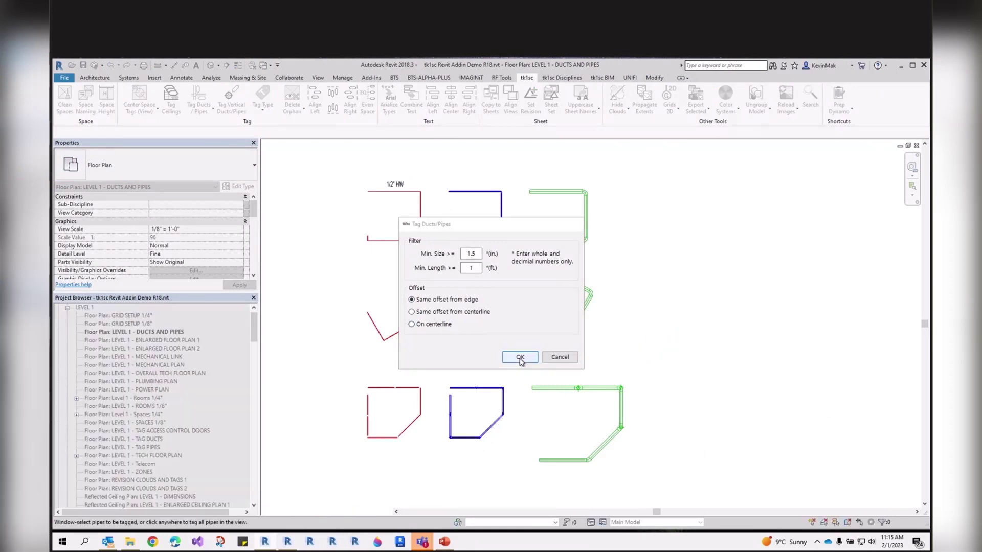
{"action": "left_click", "coordinate": [676, 353]}
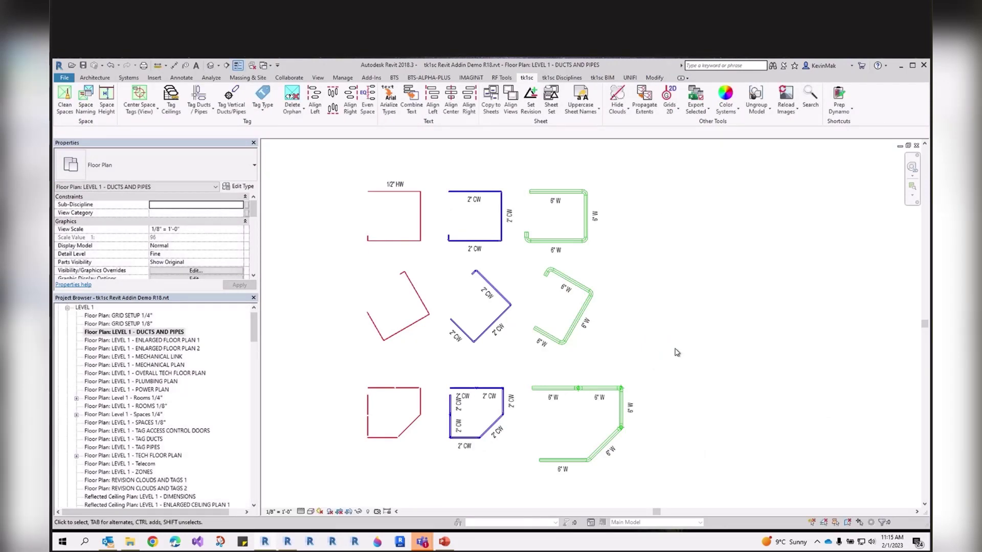
Create a 3D section box view around the lowest row of pipe layouts with the RF Tools Draw Box option
{"action": "scroll", "coordinate": [524, 440], "scroll_direction": "up", "scroll_amount": 2}
{"action": "scroll", "coordinate": [524, 439], "scroll_direction": "down", "scroll_amount": 1}
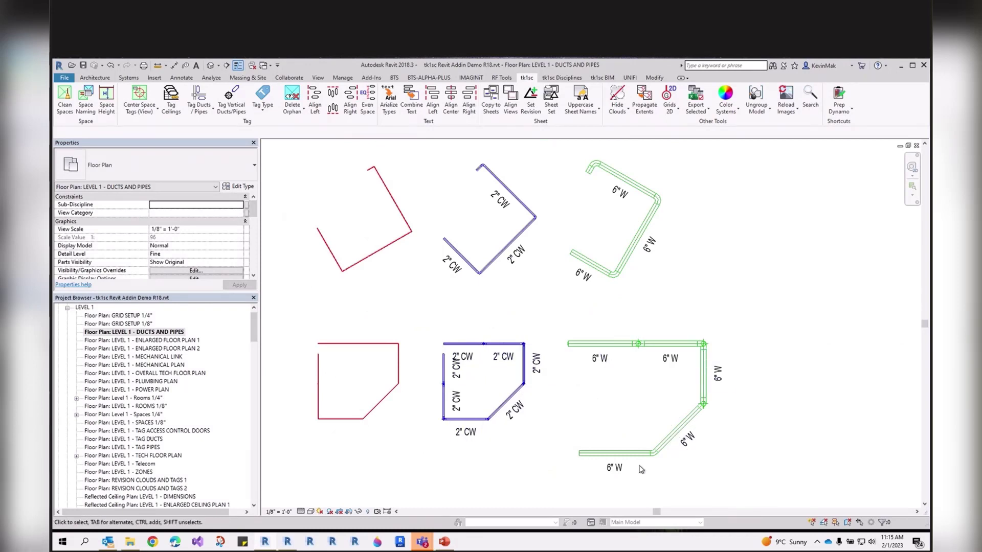
{"action": "scroll", "coordinate": [654, 413], "scroll_direction": "up", "scroll_amount": 3}
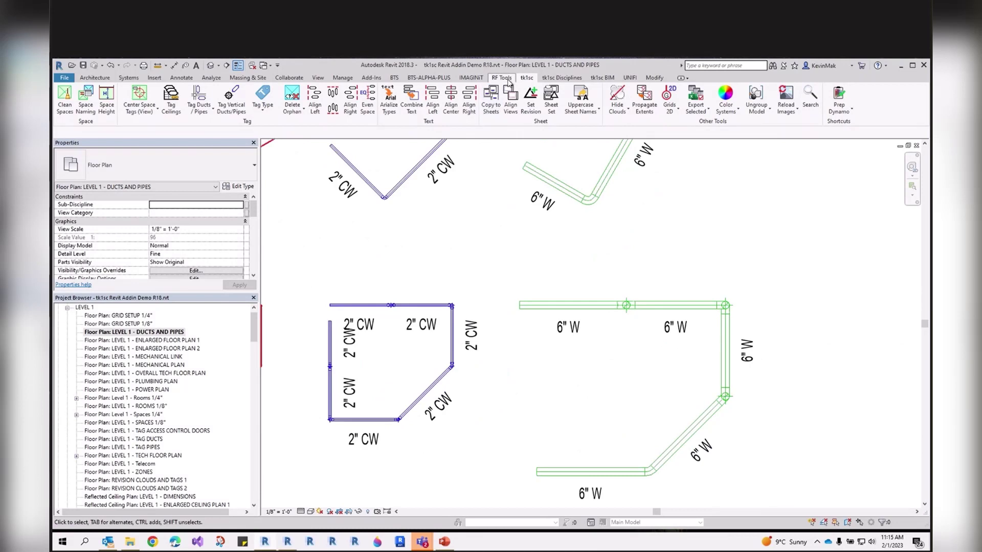
{"action": "left_click", "coordinate": [502, 78]}
{"action": "left_click", "coordinate": [133, 102]}
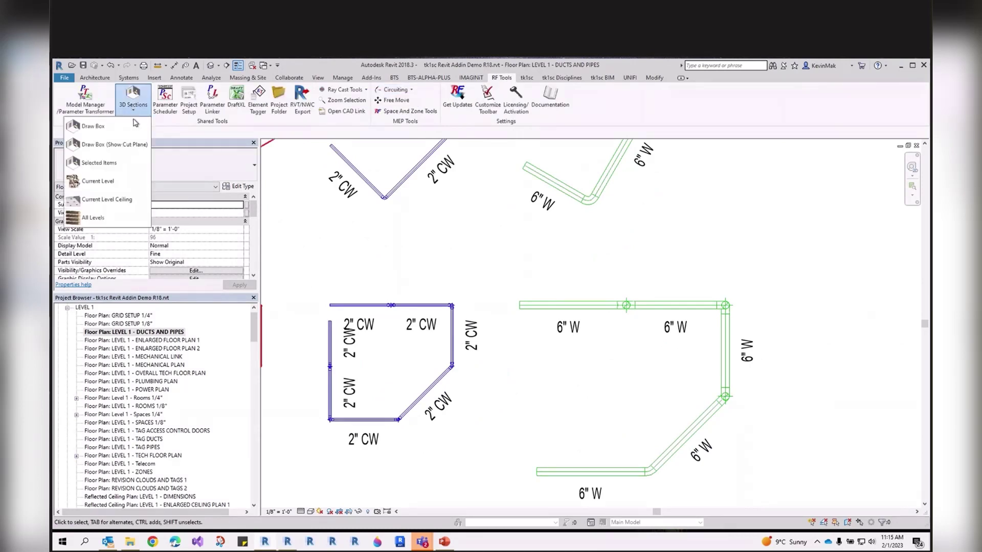
{"action": "left_click", "coordinate": [123, 126]}
{"action": "mouse_move", "coordinate": [318, 256]}
{"action": "left_mouse_down"}
{"action": "mouse_move", "coordinate": [618, 386]}
{"action": "mouse_move", "coordinate": [686, 428]}
{"action": "left_mouse_up"}
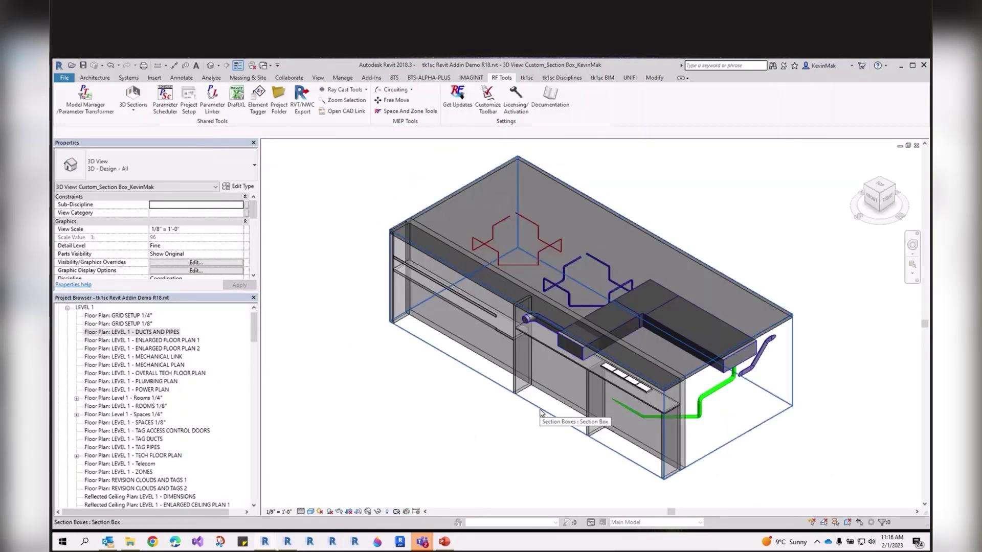
Examine the vertical segments of the pipe layouts in the 3D section box view, and close that view
{"action": "middle_click_drag", "start_coordinate": [540, 412], "coordinate": [551, 337], "text": "shift"}
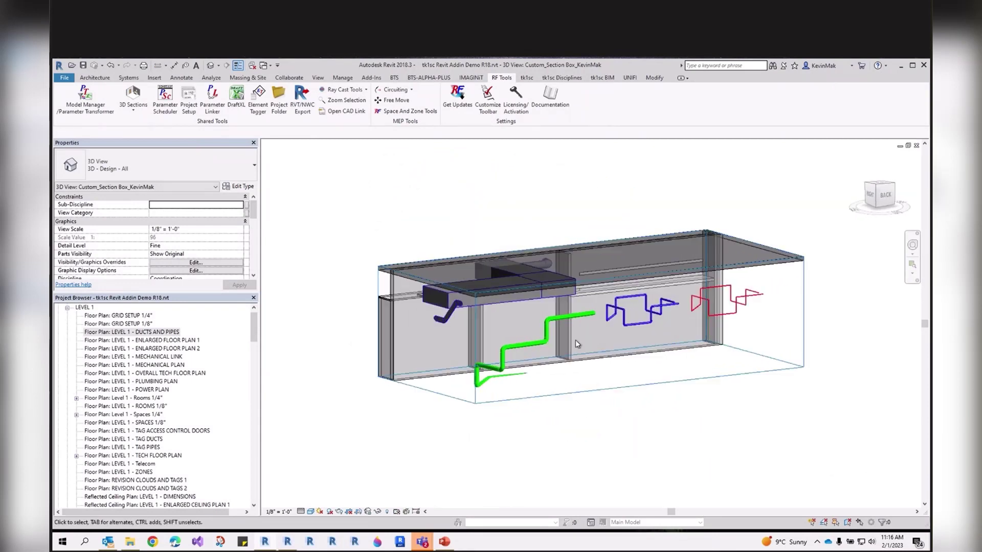
{"action": "scroll", "coordinate": [549, 334], "scroll_direction": "up", "scroll_amount": 3}
{"action": "scroll", "coordinate": [551, 343], "scroll_direction": "down", "scroll_amount": 5}
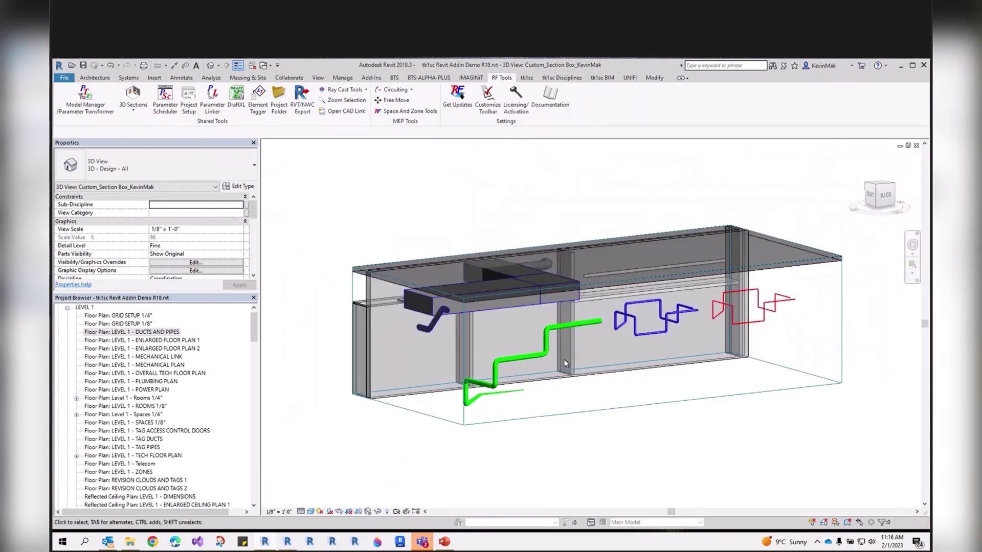
{"action": "left_click", "coordinate": [916, 146]}
Undo the bottom/right tagging of all pipes in the floor plan
{"action": "scroll", "coordinate": [504, 366], "scroll_direction": "down", "scroll_amount": 3}
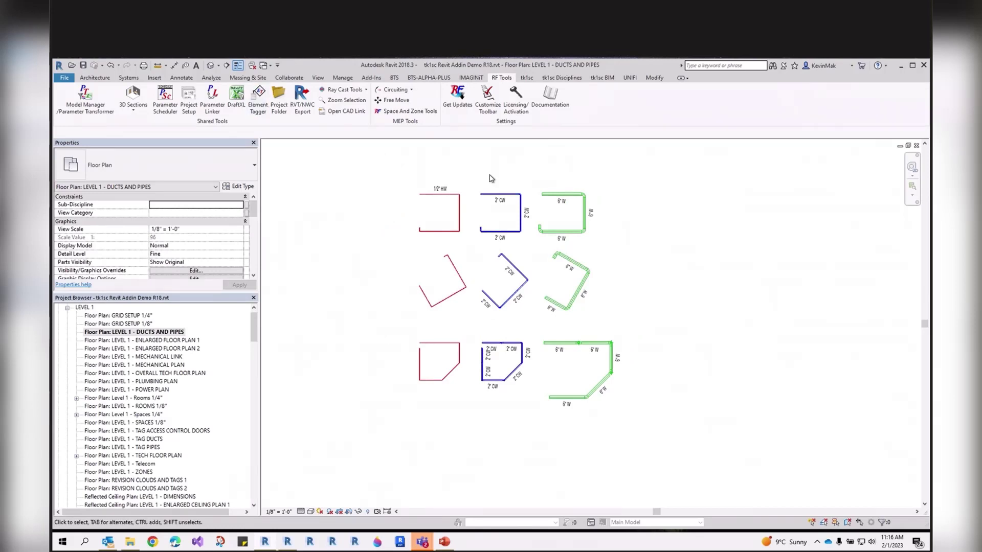
{"action": "left_click", "coordinate": [109, 66]}
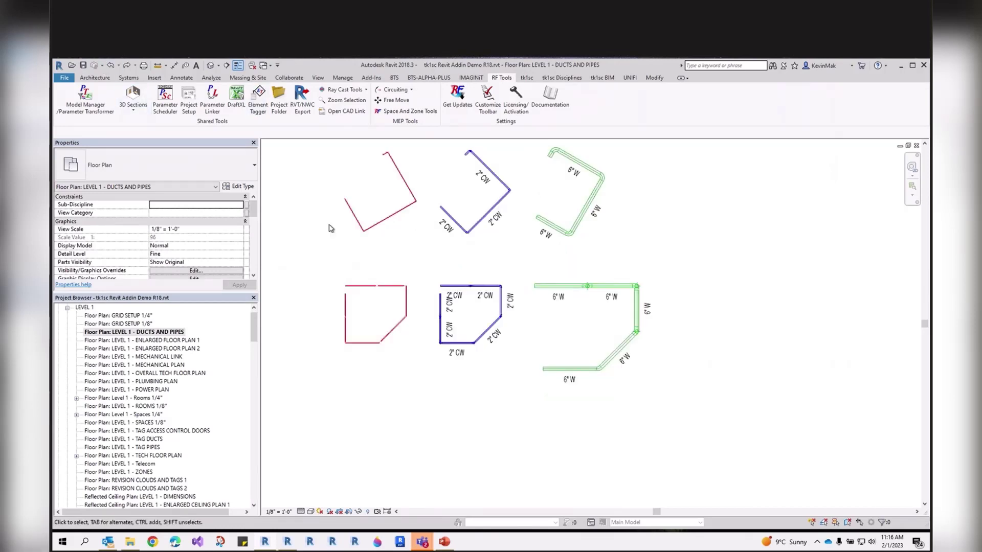
{"action": "left_click", "coordinate": [110, 66]}
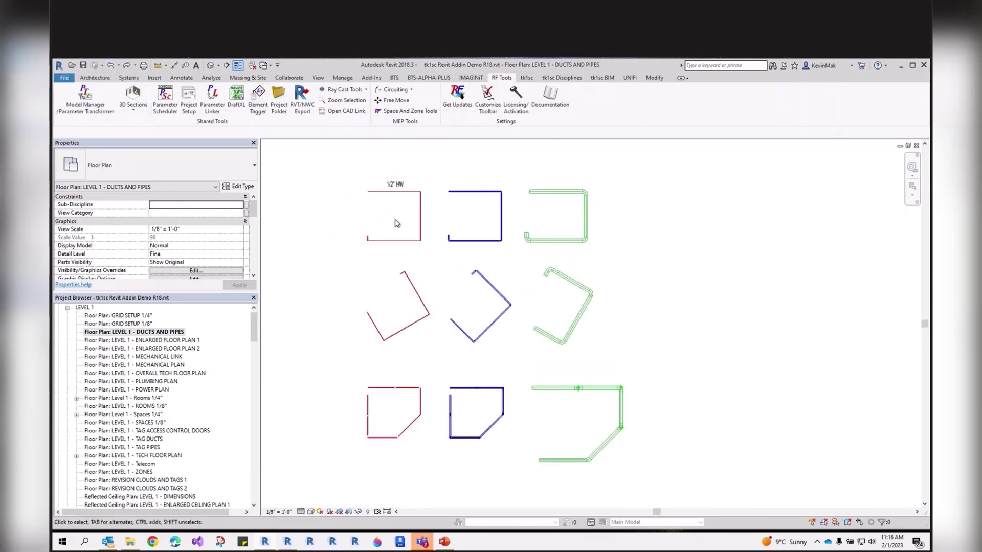
{"action": "left_click", "coordinate": [110, 66]}
Change the 1/2" HW pipe tag to the TAG_M_Pipe_Vertical : Size & System type
{"action": "left_click", "coordinate": [398, 182]}
{"action": "left_click", "coordinate": [117, 165]}
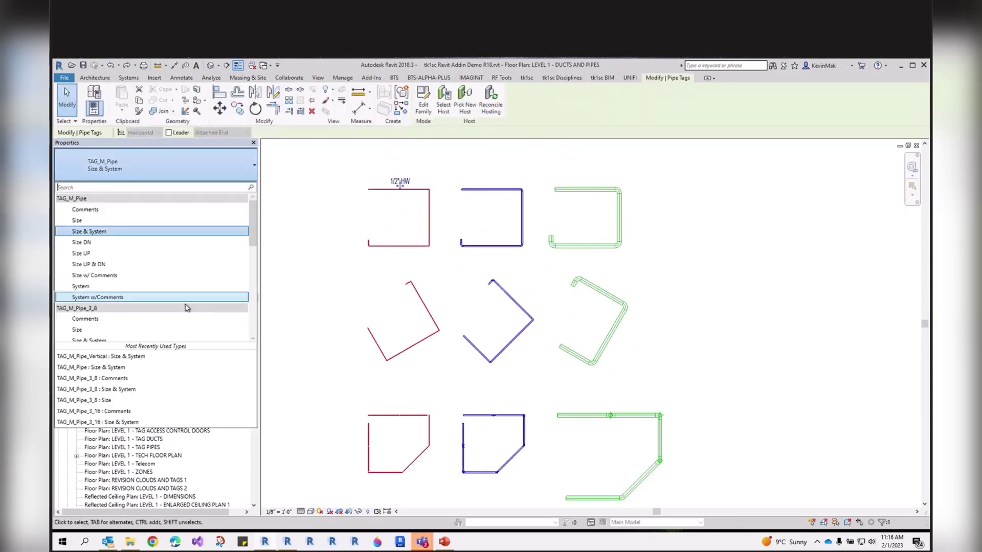
{"action": "scroll", "coordinate": [186, 310], "scroll_direction": "down", "scroll_amount": 2}
{"action": "scroll", "coordinate": [186, 309], "scroll_direction": "down", "scroll_amount": 2}
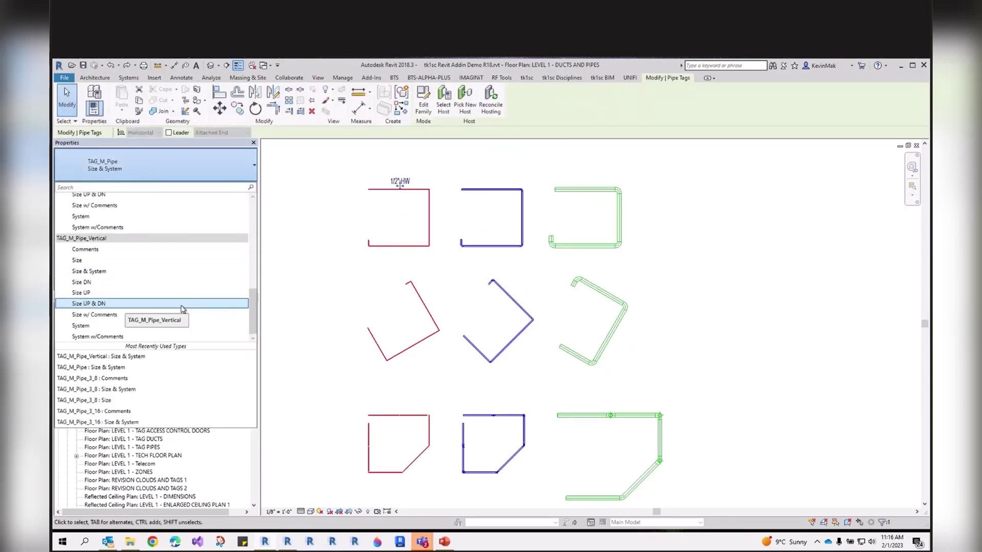
{"action": "left_click", "coordinate": [125, 271]}
{"action": "left_click", "coordinate": [340, 263]}
{"action": "scroll", "coordinate": [419, 179], "scroll_direction": "up", "scroll_amount": 5}
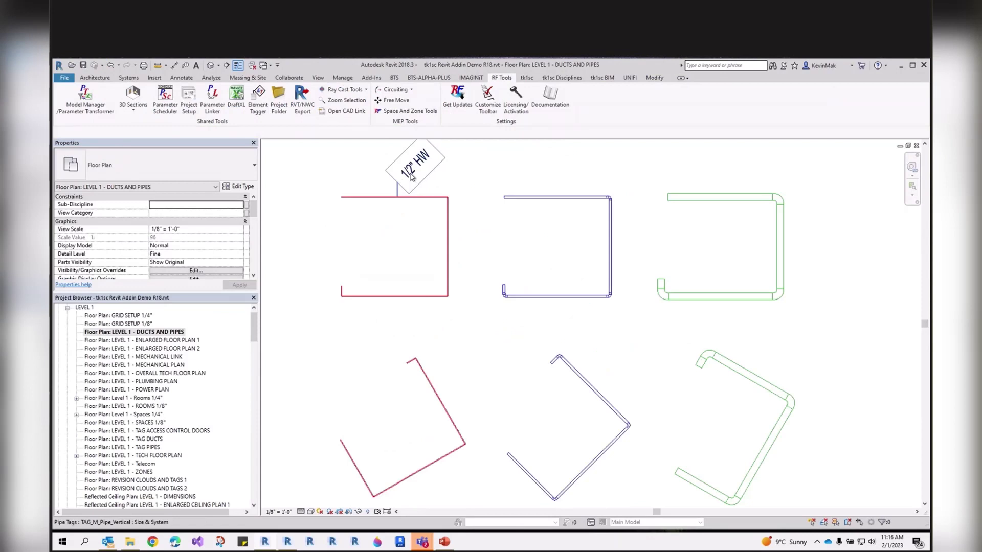
Tag all vertical pipes in the plan like the 1/2" HW tag with Tag Vertical Ducts/Pipes, size >= 1.5 in. and length >= 1 ft
{"action": "scroll", "coordinate": [491, 256], "scroll_direction": "down", "scroll_amount": 4}
{"action": "middle_click_drag", "start_coordinate": [493, 294], "coordinate": [474, 325]}
{"action": "scroll", "coordinate": [464, 322], "scroll_direction": "down", "scroll_amount": 1}
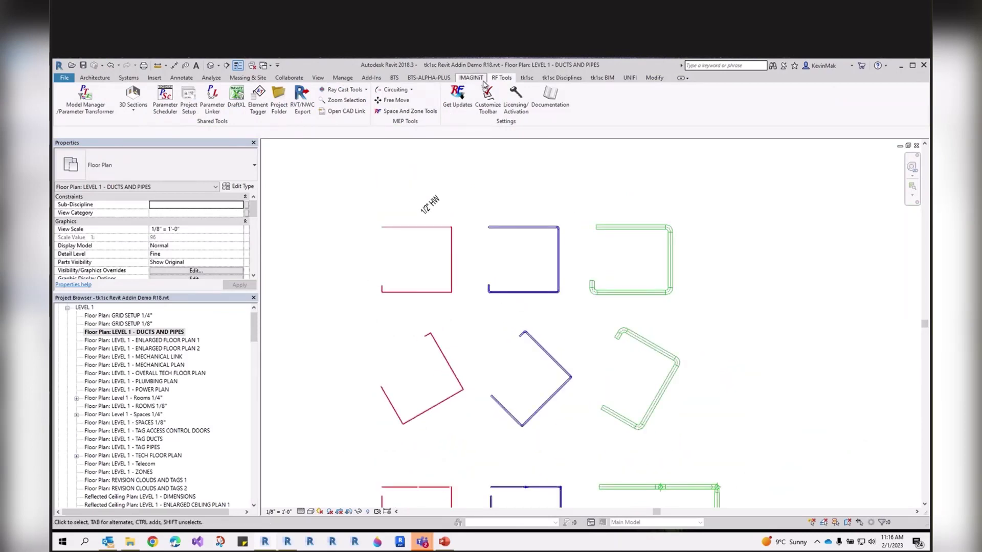
{"action": "left_click", "coordinate": [526, 78]}
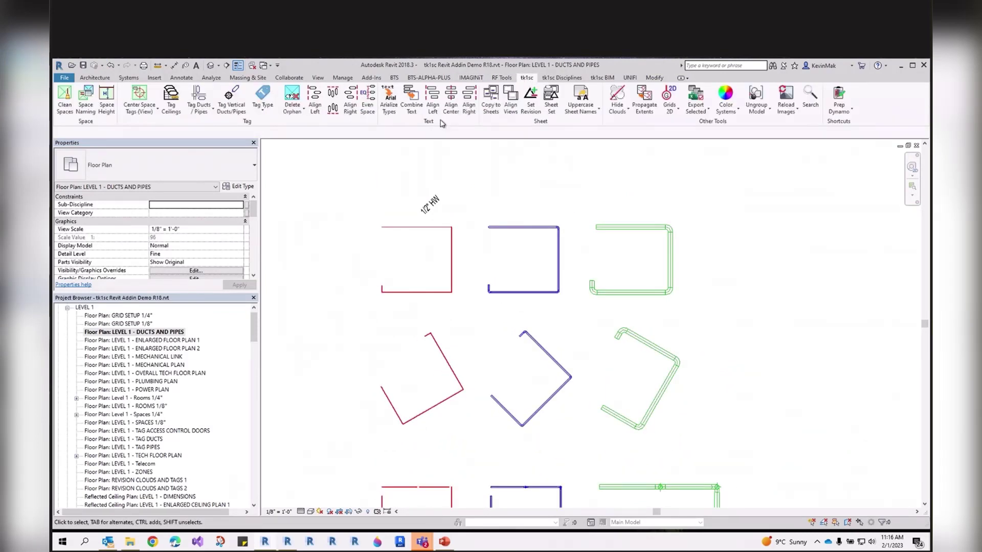
{"action": "left_click", "coordinate": [231, 108]}
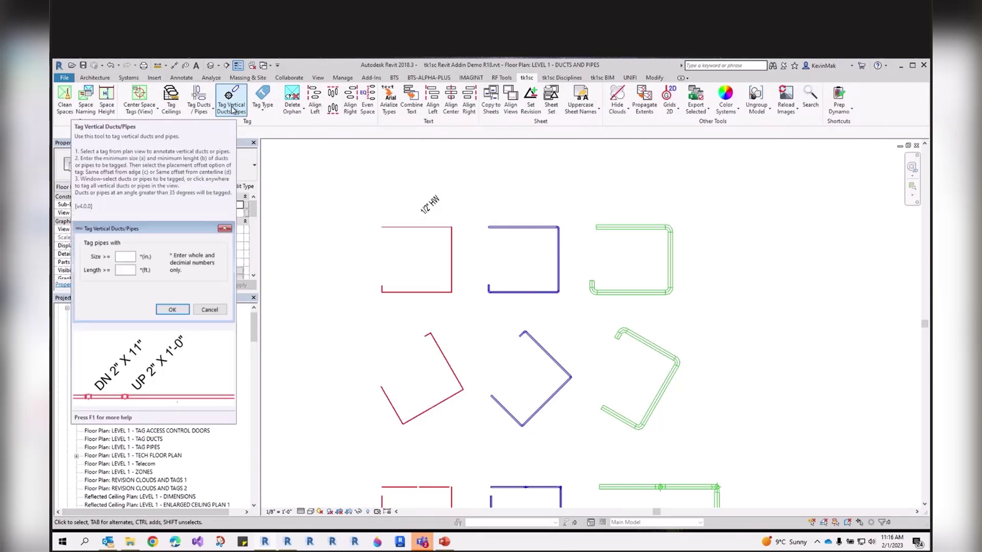
{"action": "key", "text": "Return"}
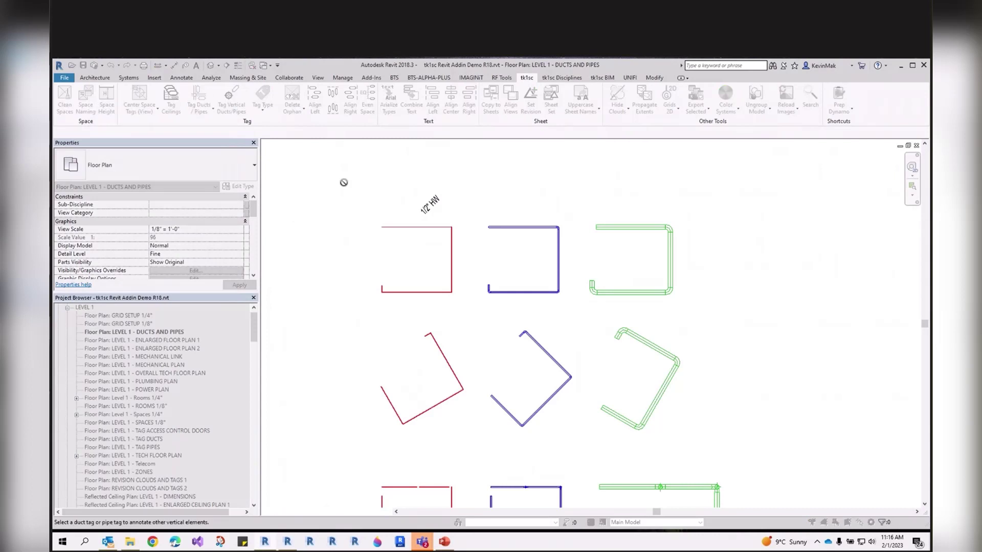
{"action": "left_click", "coordinate": [435, 209]}
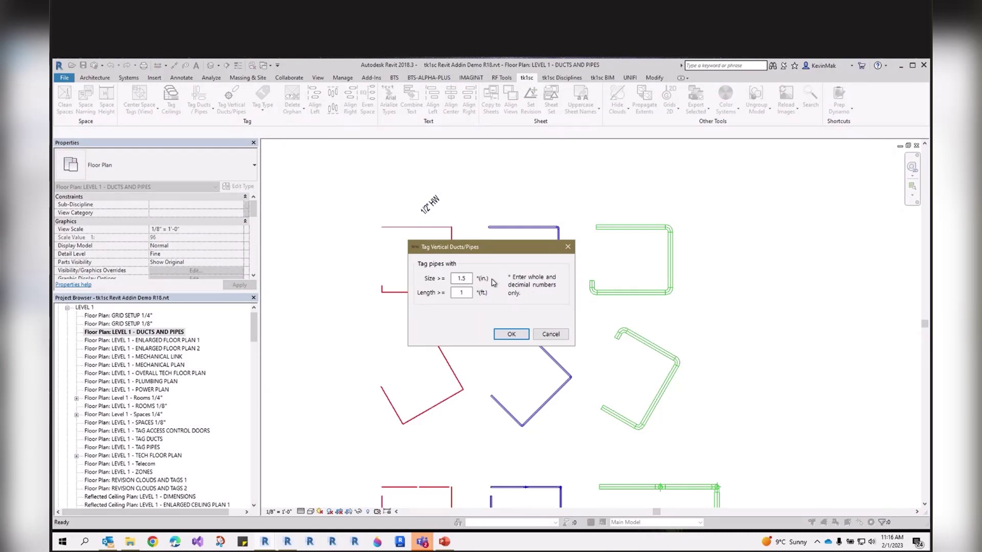
{"action": "left_click", "coordinate": [513, 335]}
{"action": "left_click", "coordinate": [390, 351]}
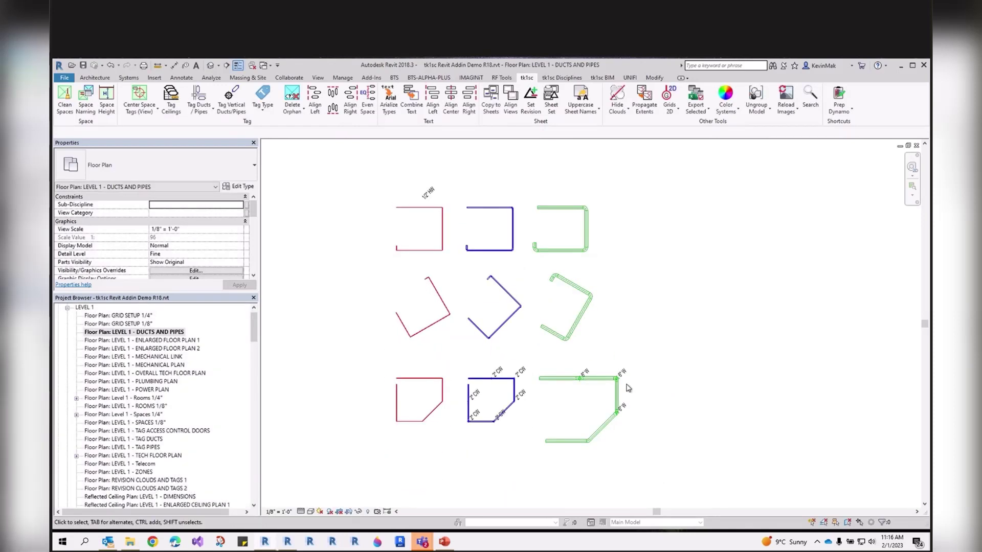
{"action": "scroll", "coordinate": [562, 440], "scroll_direction": "up", "scroll_amount": 5}
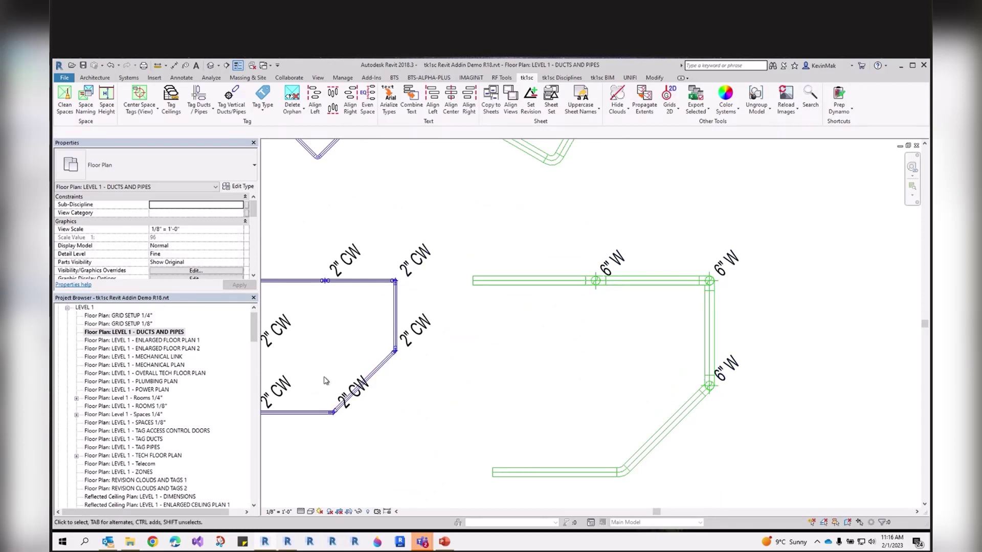
{"action": "scroll", "coordinate": [464, 365], "scroll_direction": "down", "scroll_amount": 2}
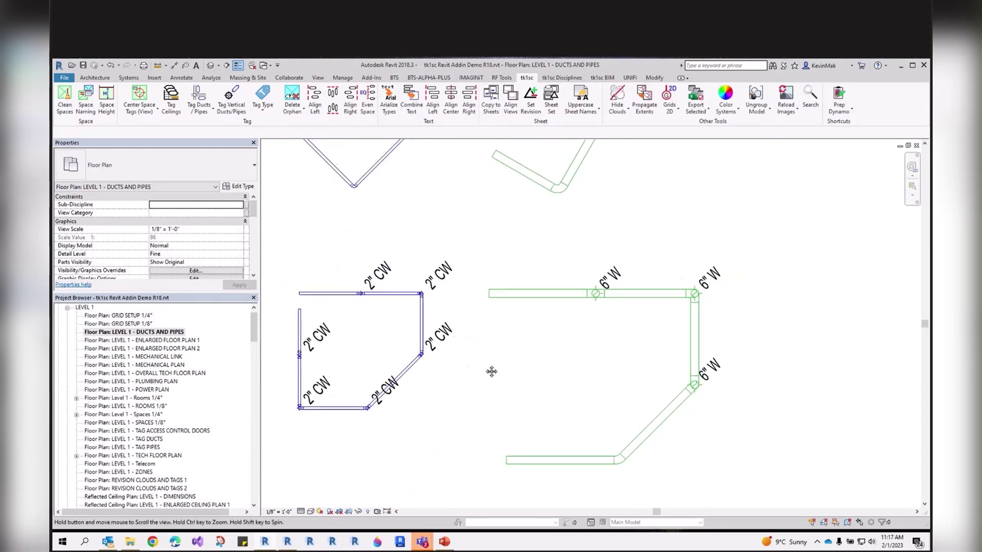
{"action": "scroll", "coordinate": [582, 404], "scroll_direction": "down", "scroll_amount": 2}
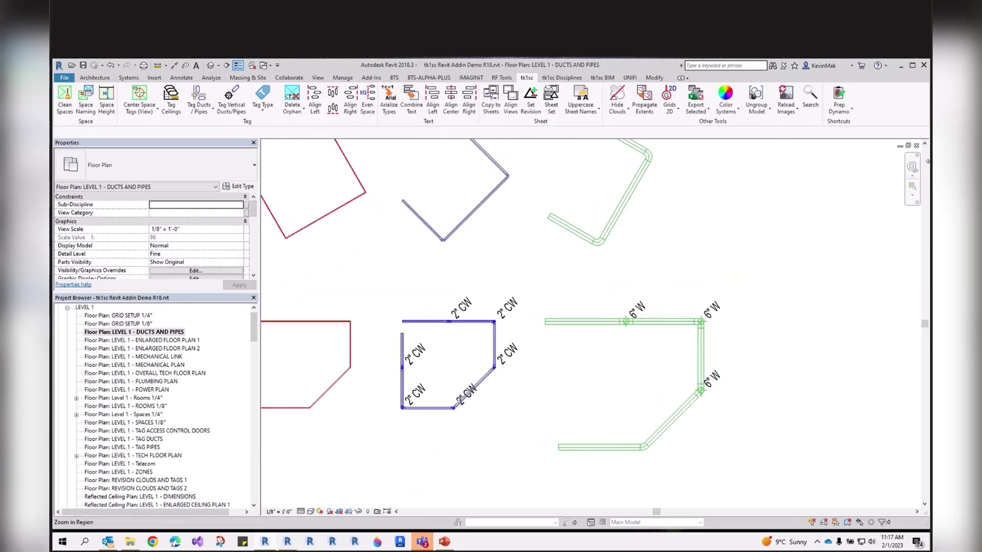
Leave the ducts and pipes plan, expand the Level 1 rooms and spaces dependent views, and open the Level 1 - Rooms 1/4" floor plan
{"action": "key", "text": "ctrl+Tab"}
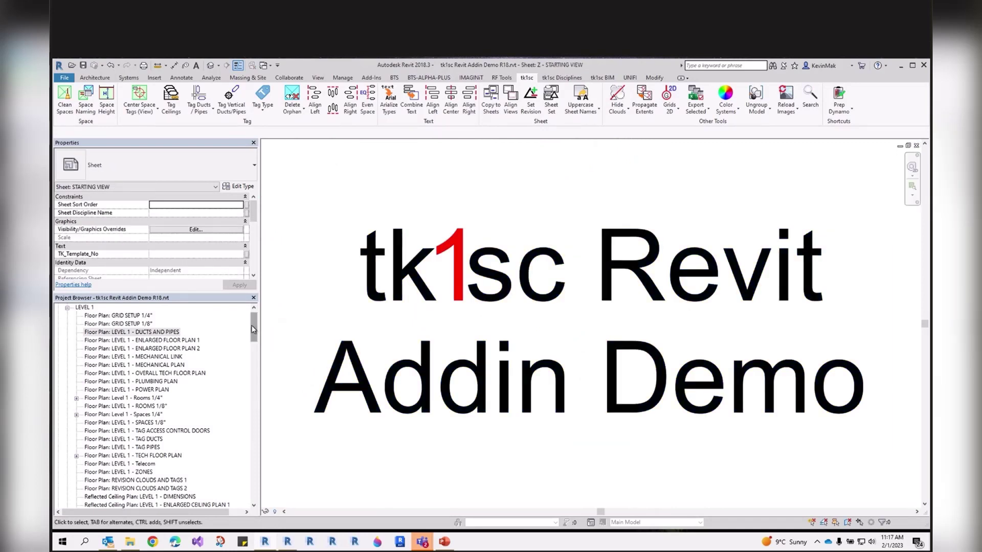
{"action": "left_click_drag", "start_coordinate": [252, 325], "coordinate": [252, 330]}
{"action": "left_click", "coordinate": [77, 365]}
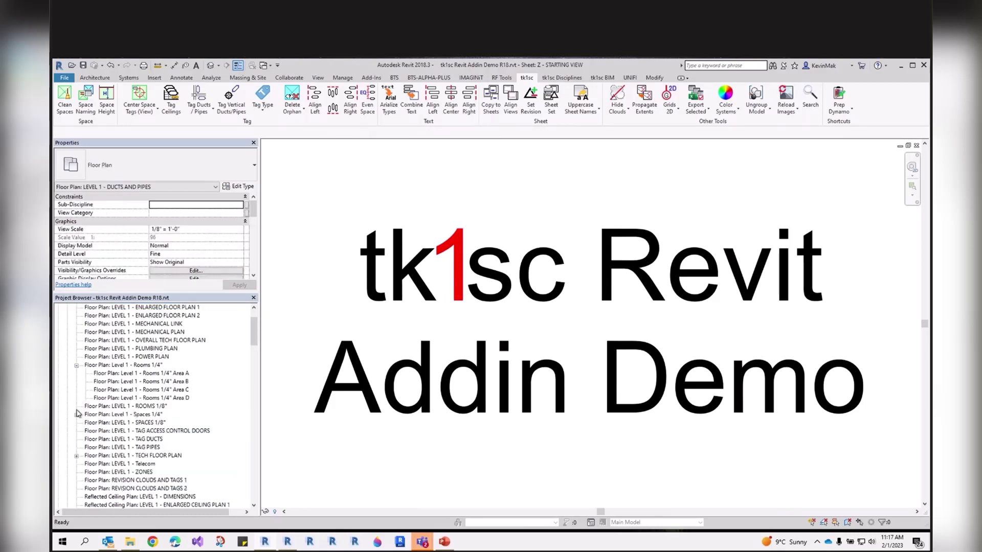
{"action": "left_click", "coordinate": [76, 414]}
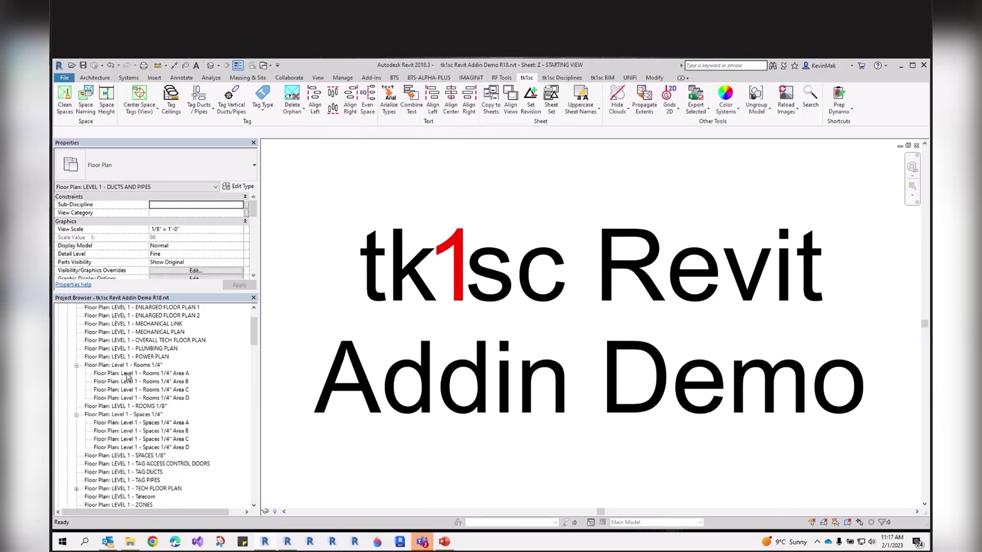
{"action": "double_click", "coordinate": [131, 365]}
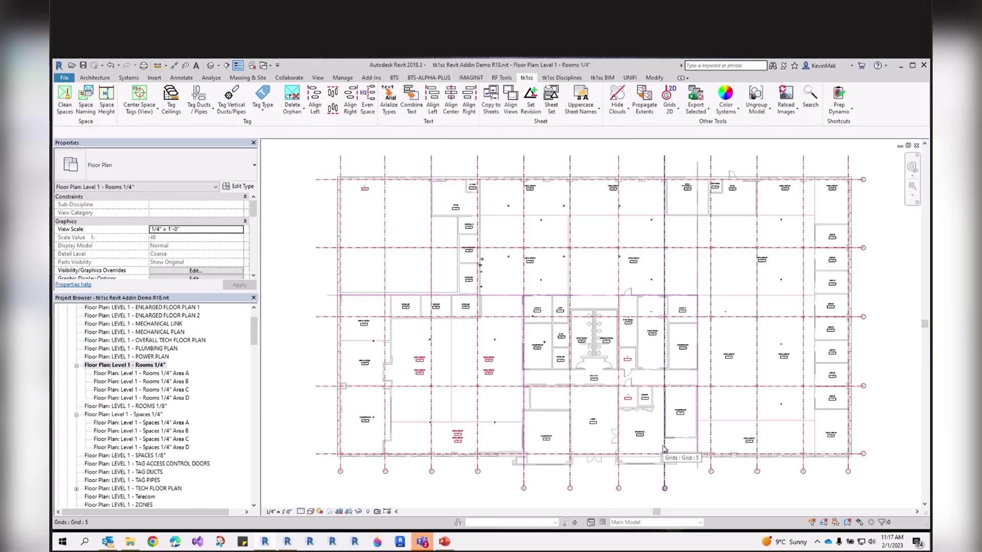
Delete the orphan room tags showing question marks near the hallway with the room version of Delete Orphan
{"action": "scroll", "coordinate": [605, 334], "scroll_direction": "up", "scroll_amount": 5}
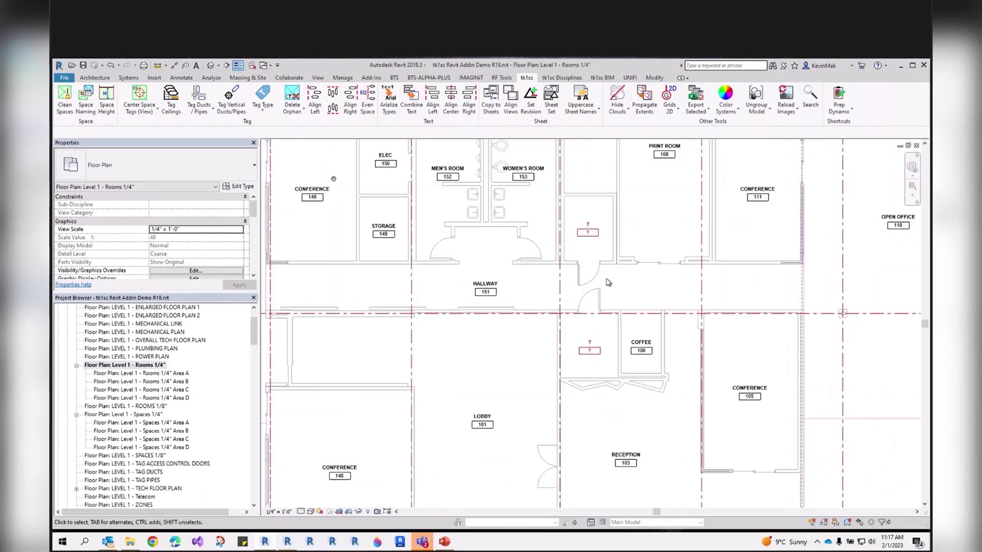
{"action": "scroll", "coordinate": [616, 244], "scroll_direction": "up", "scroll_amount": 3}
{"action": "scroll", "coordinate": [617, 245], "scroll_direction": "down", "scroll_amount": 1}
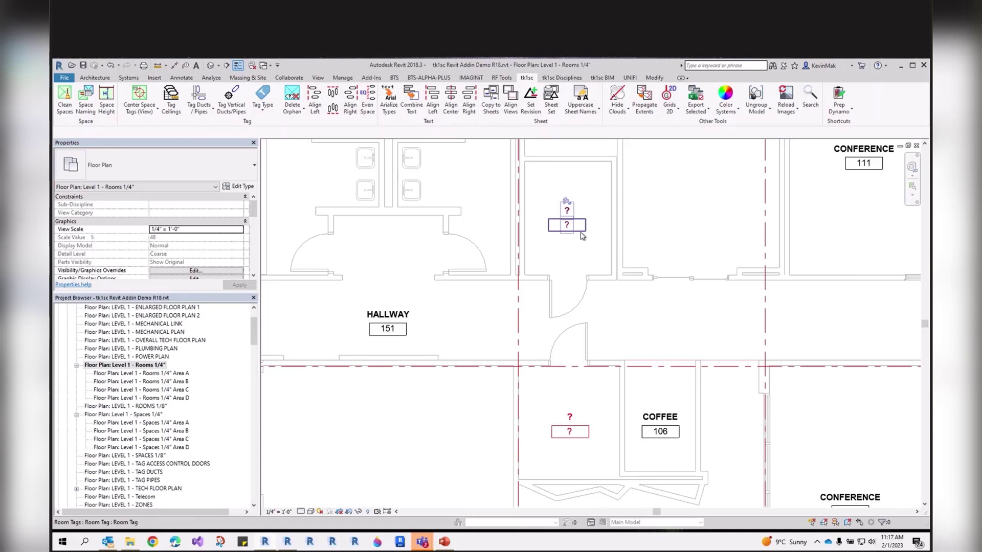
{"action": "key", "text": "Escape"}
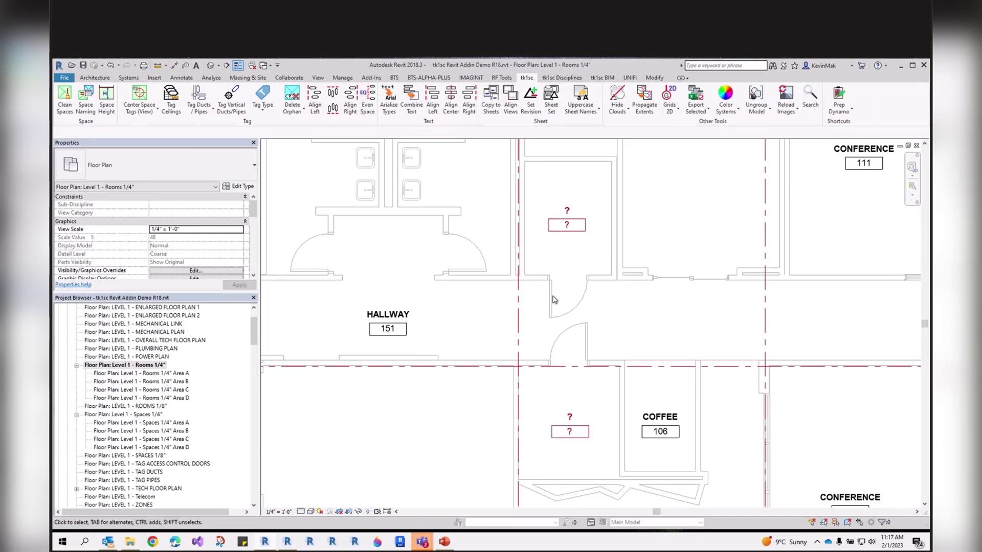
{"action": "left_click", "coordinate": [301, 110]}
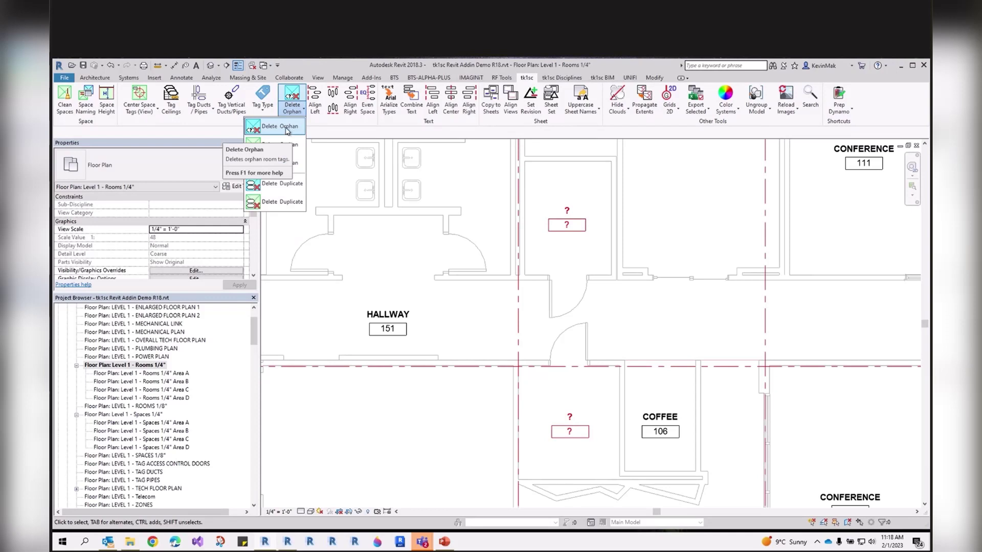
{"action": "scroll", "coordinate": [577, 261], "scroll_direction": "down", "scroll_amount": 2}
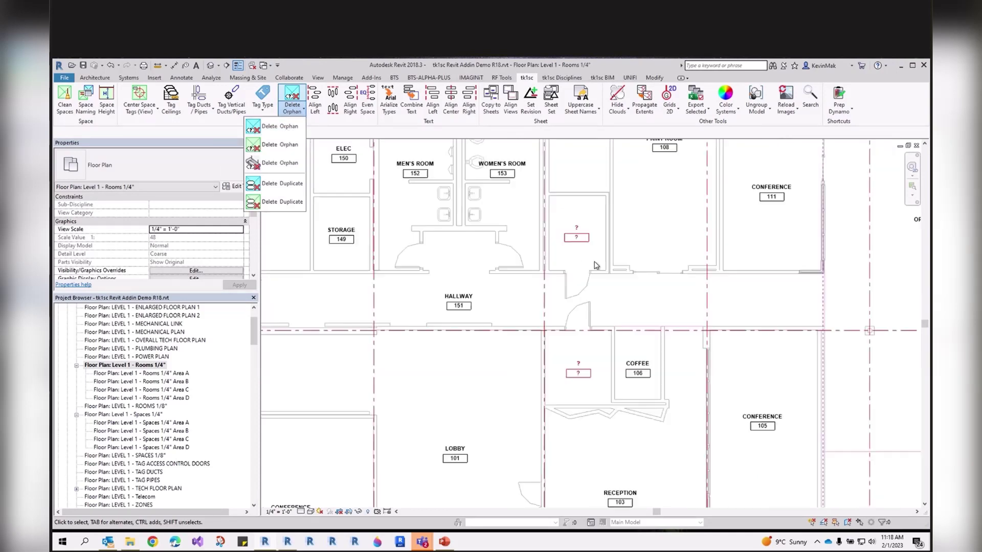
{"action": "scroll", "coordinate": [574, 247], "scroll_direction": "up", "scroll_amount": 2}
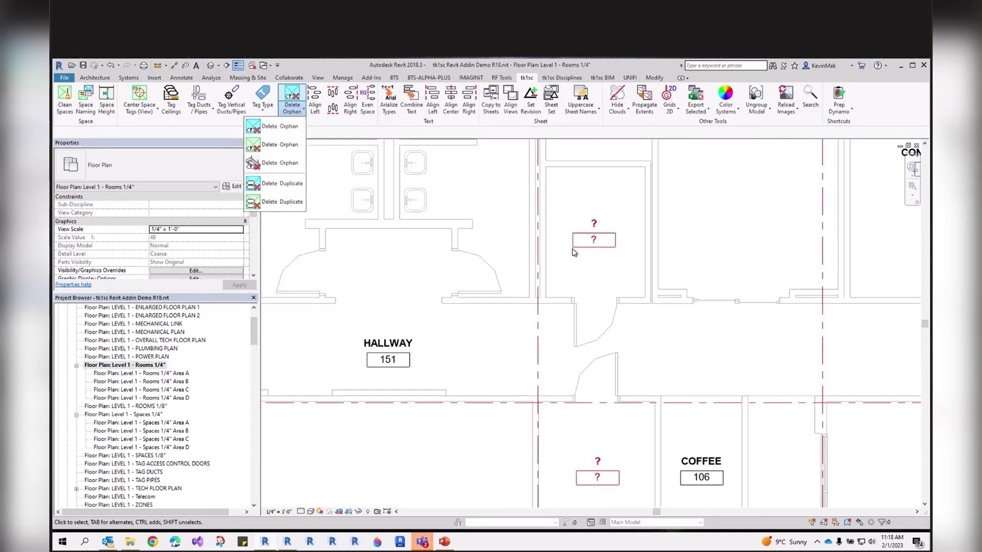
{"action": "left_click", "coordinate": [286, 131]}
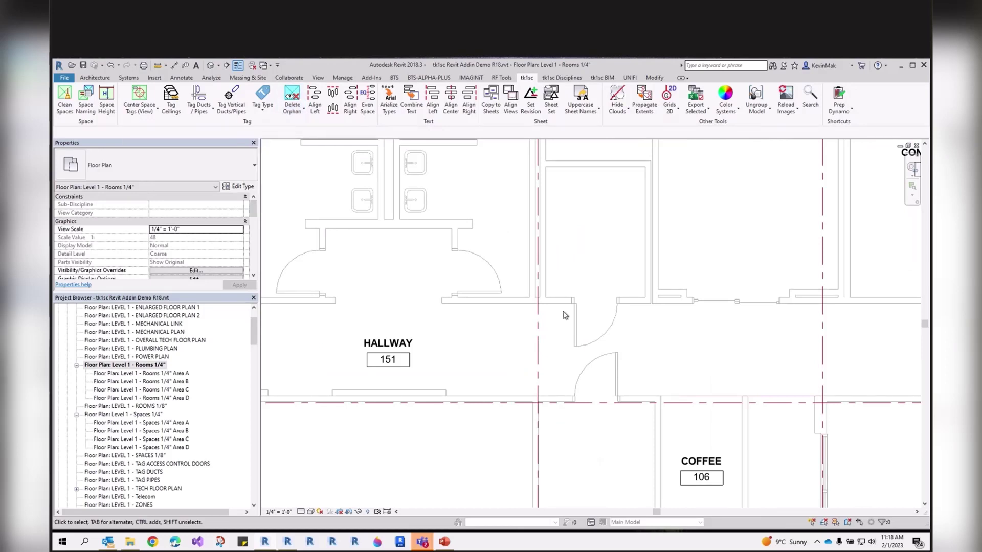
Delete the duplicate room tags in Open Office 141, 141A and 142 with the room version of Delete Duplicate
{"action": "scroll", "coordinate": [608, 288], "scroll_direction": "down", "scroll_amount": 2}
{"action": "scroll", "coordinate": [608, 288], "scroll_direction": "down", "scroll_amount": 2}
{"action": "scroll", "coordinate": [637, 279], "scroll_direction": "down", "scroll_amount": 1}
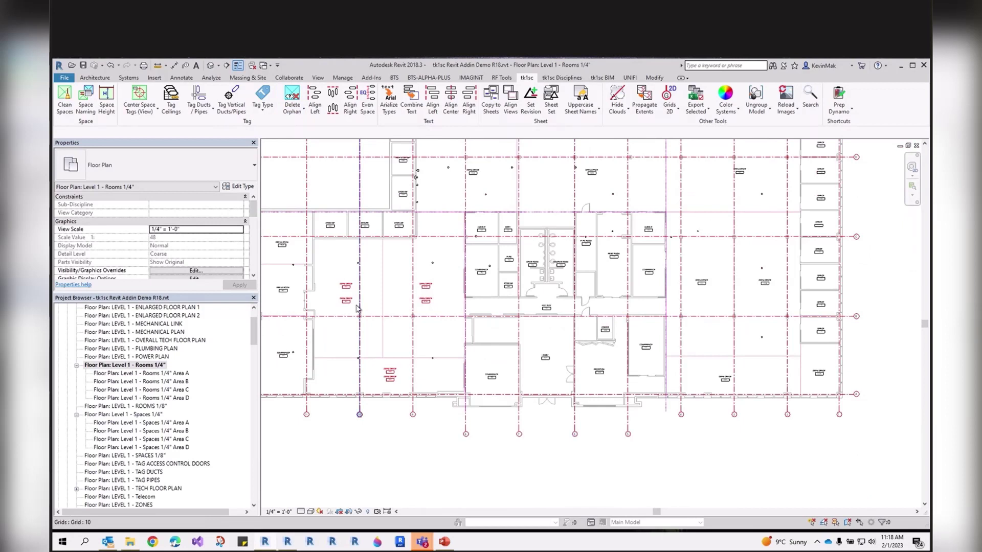
{"action": "scroll", "coordinate": [431, 317], "scroll_direction": "up", "scroll_amount": 4}
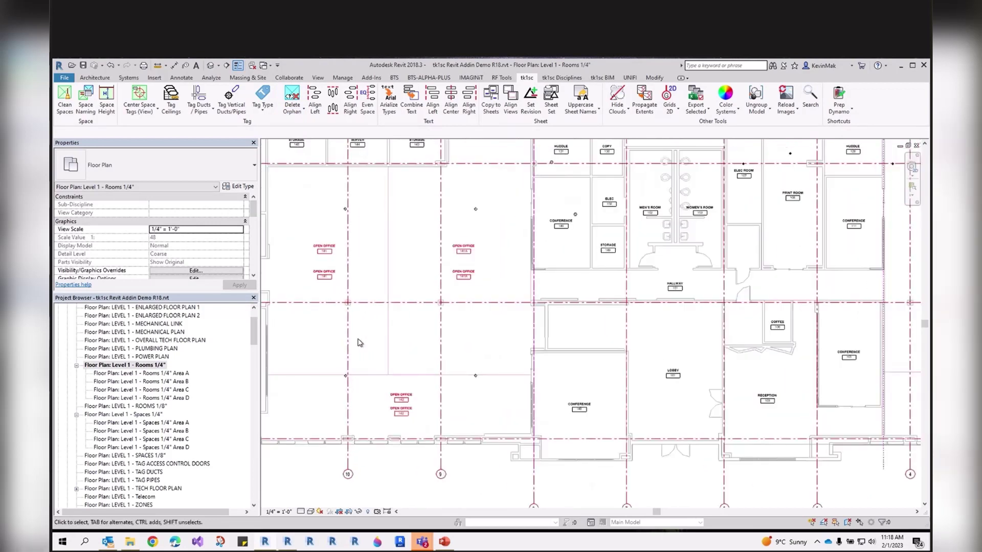
{"action": "middle_click_drag", "start_coordinate": [388, 347], "coordinate": [412, 353]}
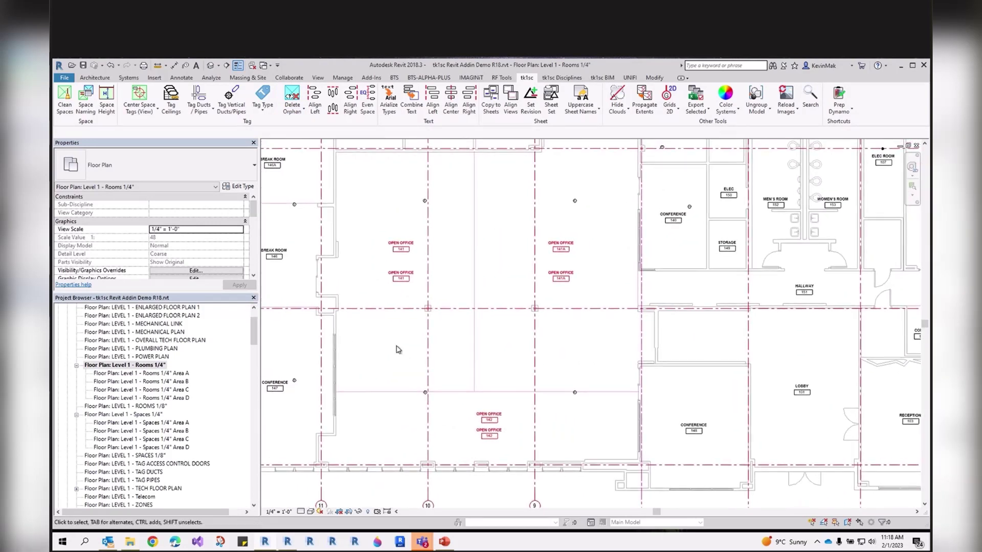
{"action": "scroll", "coordinate": [437, 340], "scroll_direction": "up", "scroll_amount": 2}
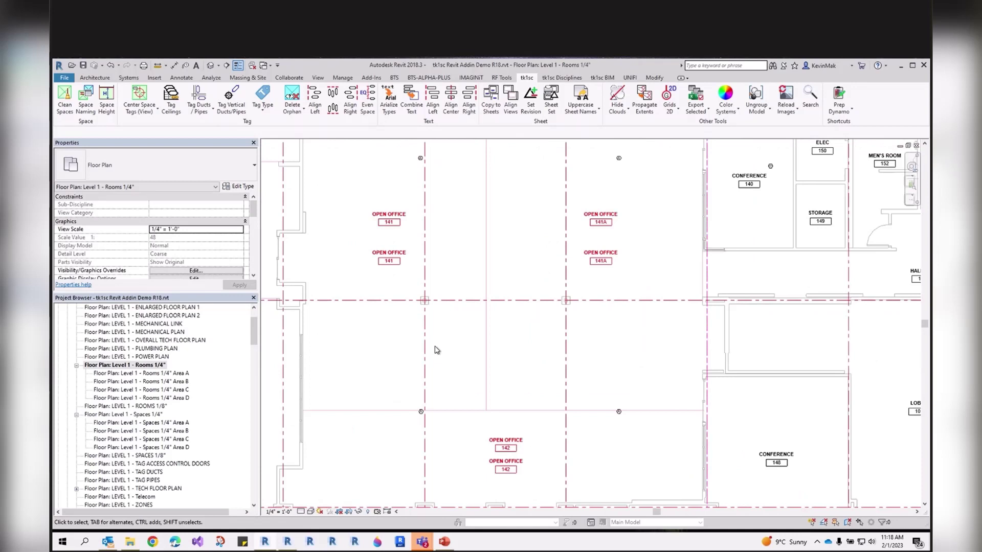
{"action": "scroll", "coordinate": [437, 347], "scroll_direction": "up", "scroll_amount": 2}
{"action": "middle_click_drag", "start_coordinate": [466, 358], "coordinate": [474, 361]}
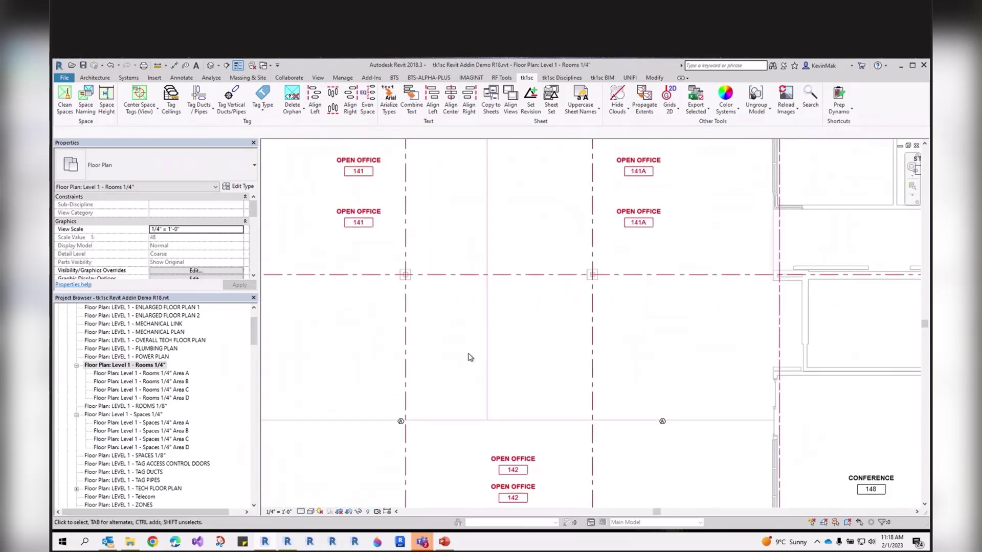
{"action": "left_click", "coordinate": [302, 112]}
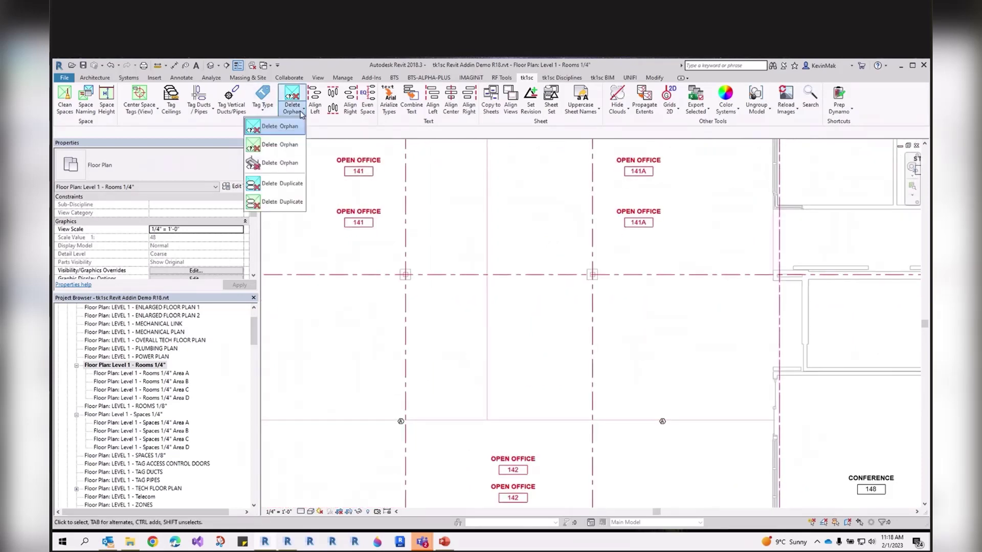
{"action": "left_click", "coordinate": [286, 185]}
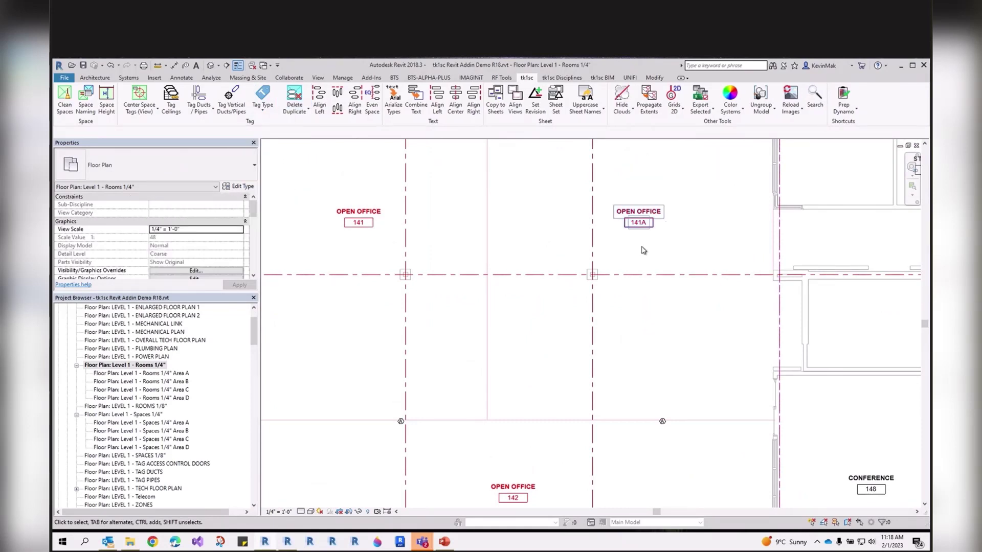
{"action": "scroll", "coordinate": [643, 250], "scroll_direction": "down", "scroll_amount": 4}
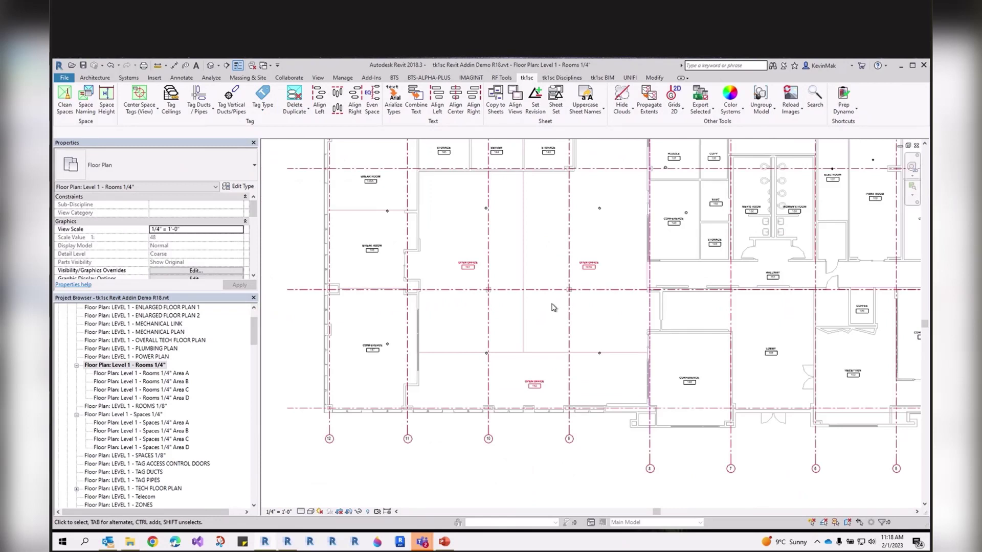
Close the Level 1 - Rooms 1/4" floor plan and open the LEVEL 1 - PLUMBING PLAN floor plan
{"action": "left_click", "coordinate": [295, 108]}
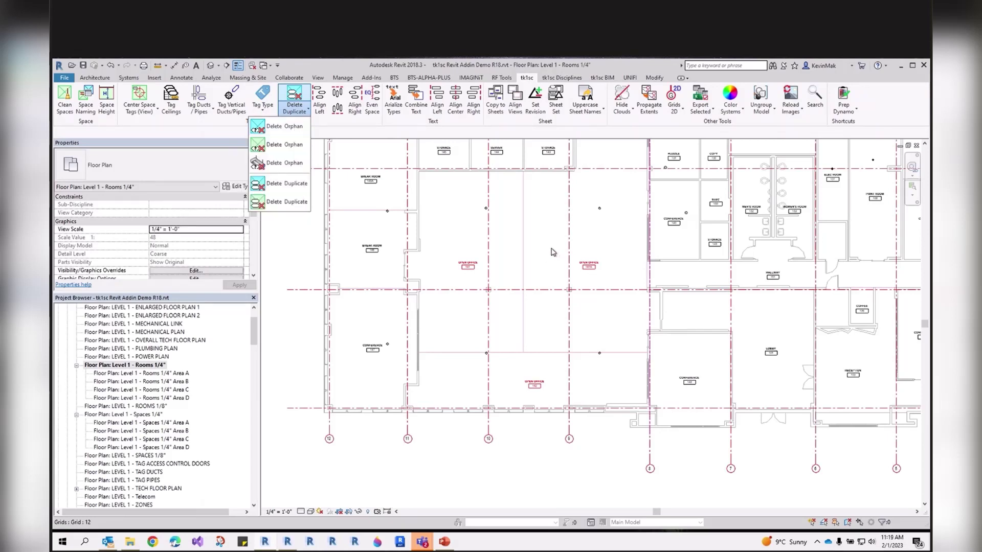
{"action": "scroll", "coordinate": [552, 252], "scroll_direction": "down", "scroll_amount": 1}
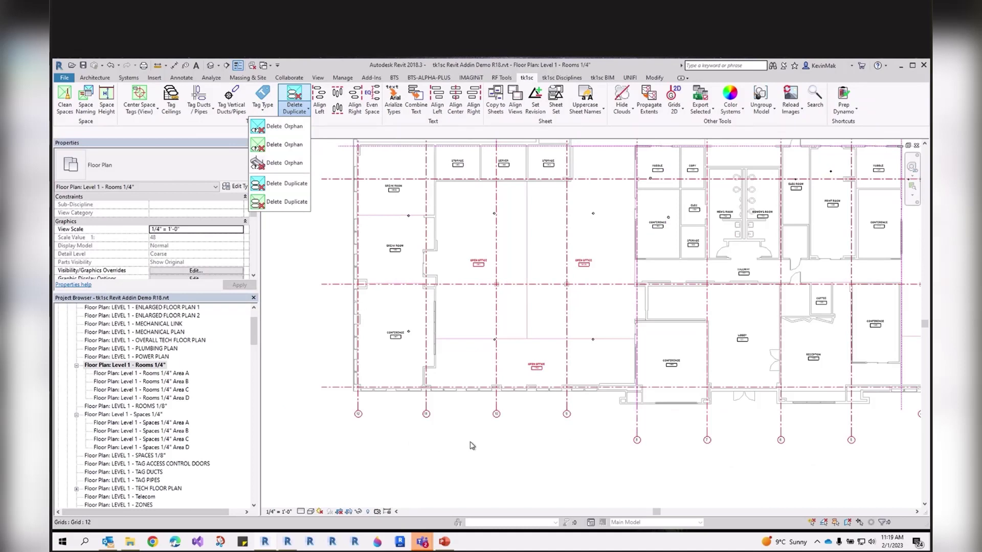
{"action": "scroll", "coordinate": [441, 458], "scroll_direction": "down", "scroll_amount": 1}
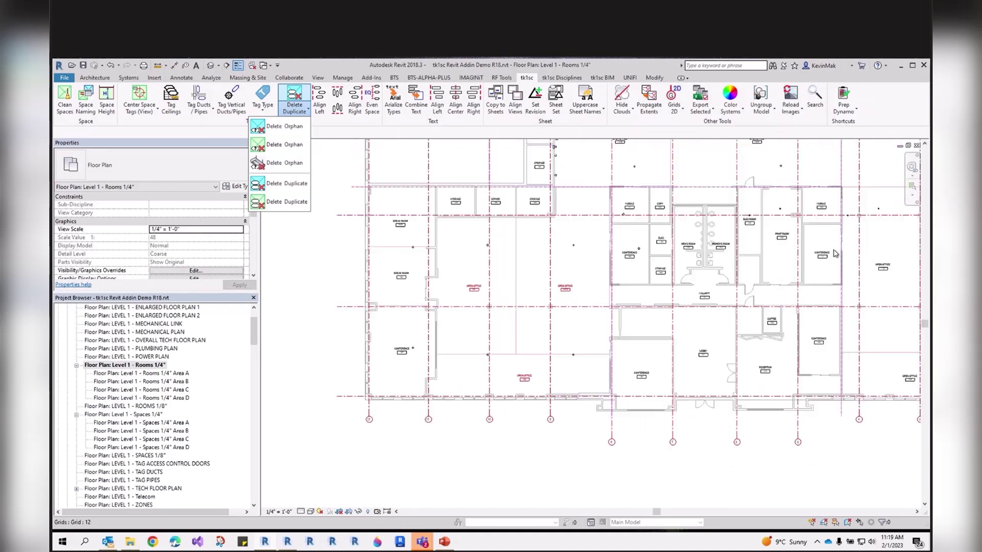
{"action": "left_click", "coordinate": [916, 146]}
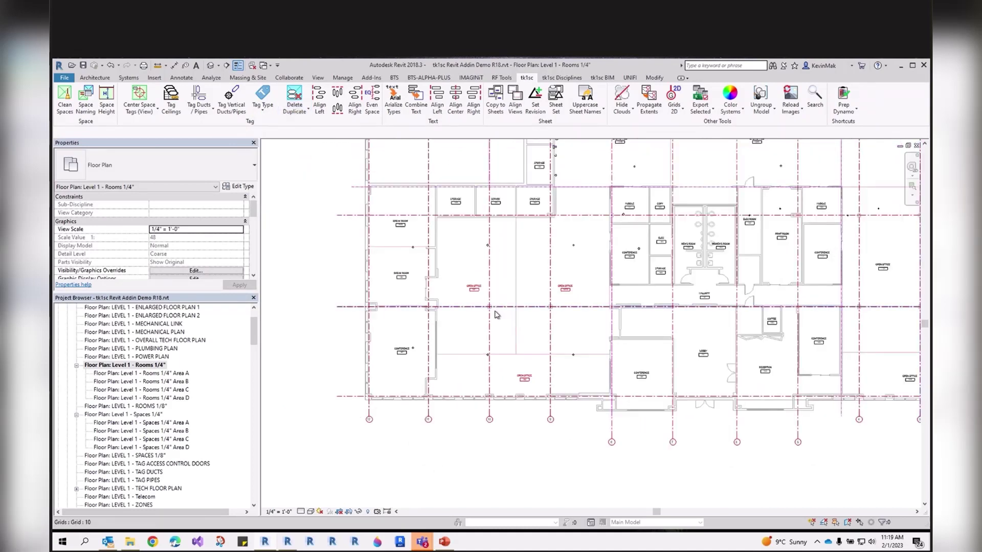
{"action": "left_click", "coordinate": [917, 147]}
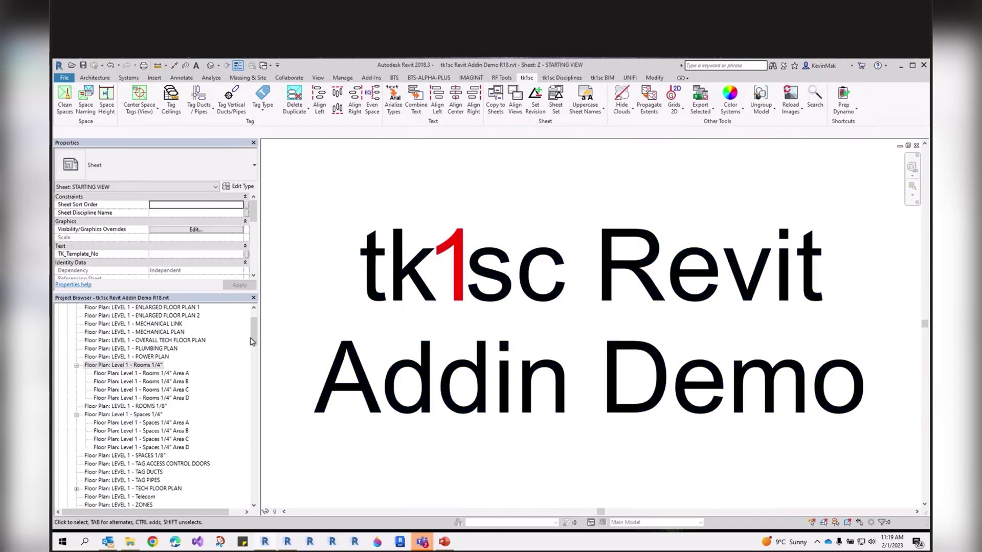
{"action": "left_click_drag", "start_coordinate": [251, 341], "coordinate": [254, 331]}
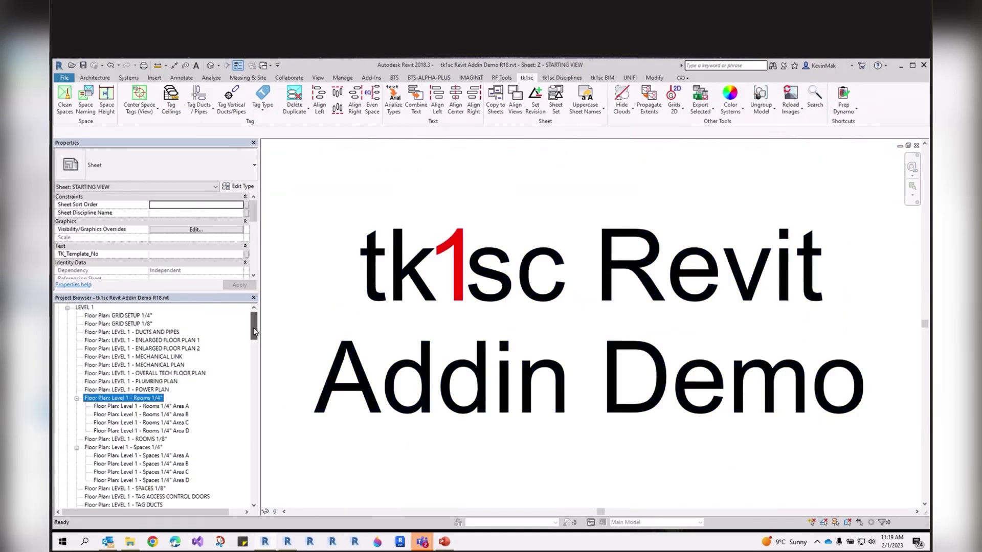
{"action": "double_click", "coordinate": [153, 389]}
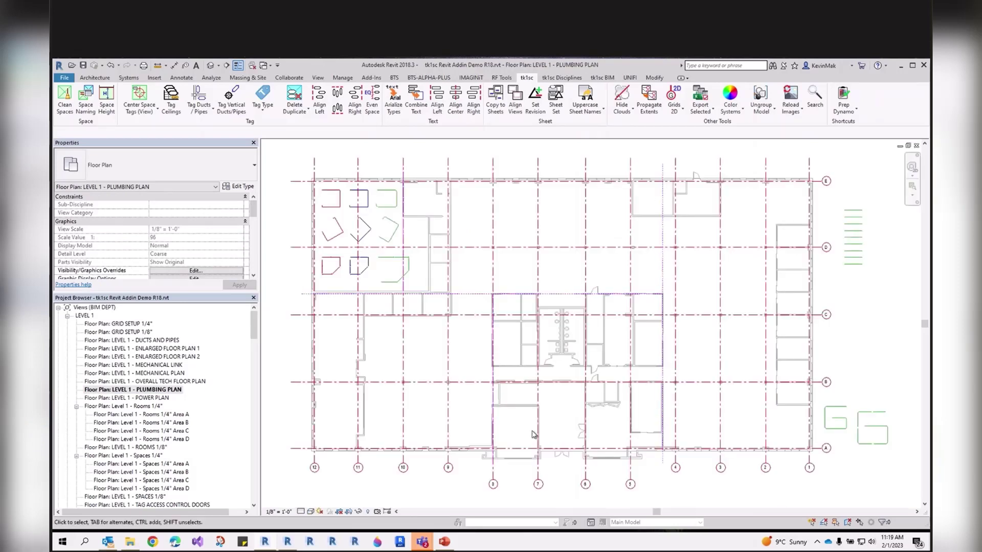
Try to tag all untagged plumbing fixtures with Plumbing Fixture Tag : Boxed, including elements from linked files
{"action": "scroll", "coordinate": [575, 327], "scroll_direction": "up", "scroll_amount": 5}
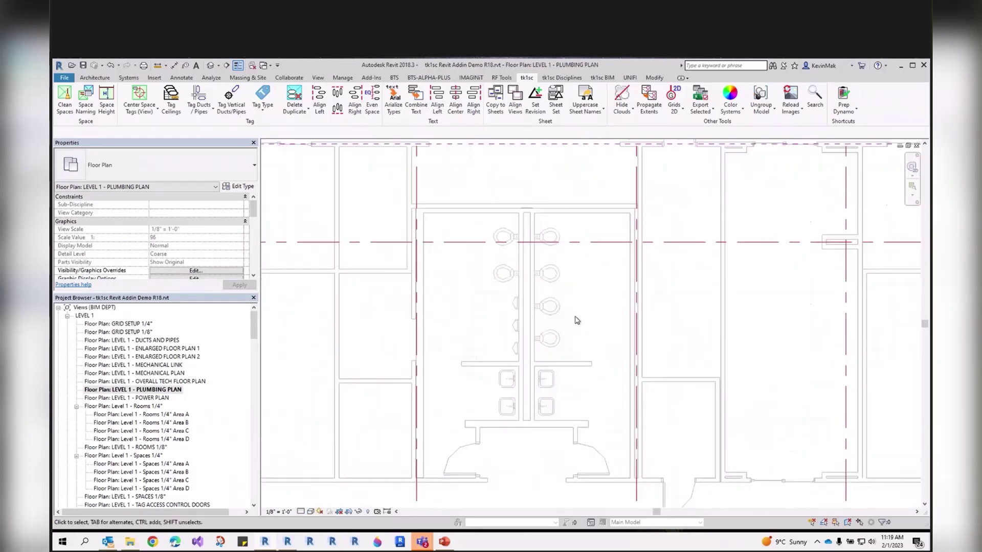
{"action": "scroll", "coordinate": [577, 319], "scroll_direction": "up", "scroll_amount": 3}
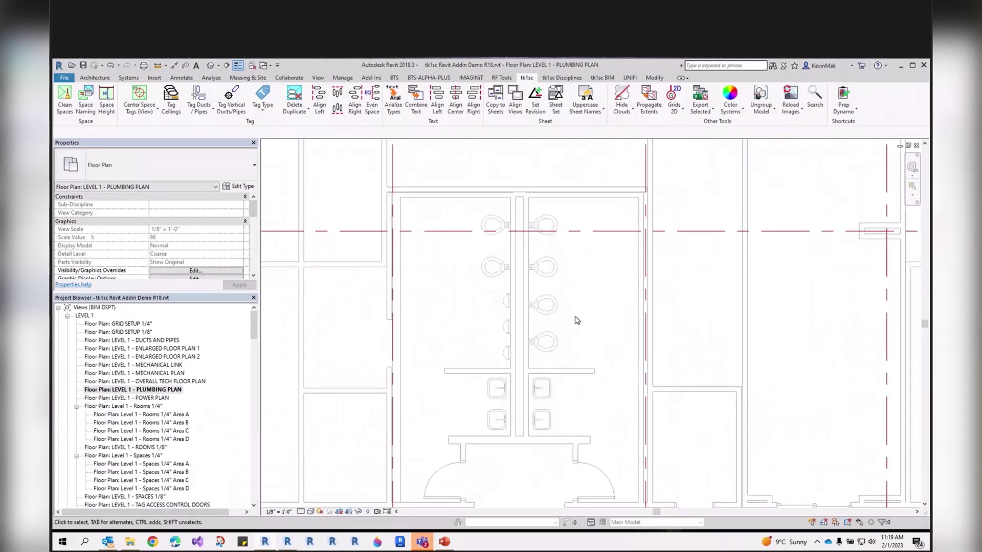
{"action": "scroll", "coordinate": [588, 317], "scroll_direction": "down", "scroll_amount": 1}
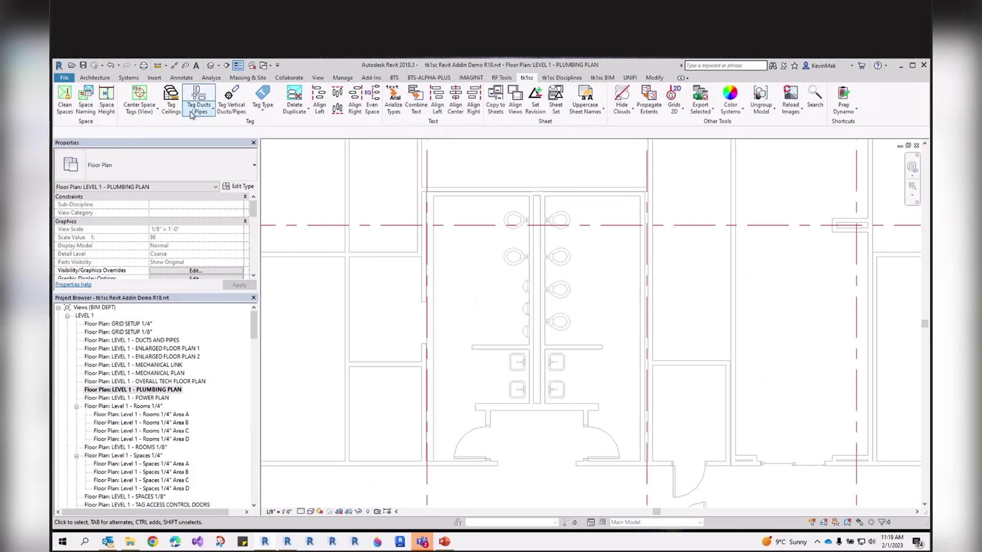
{"action": "left_click", "coordinate": [184, 79]}
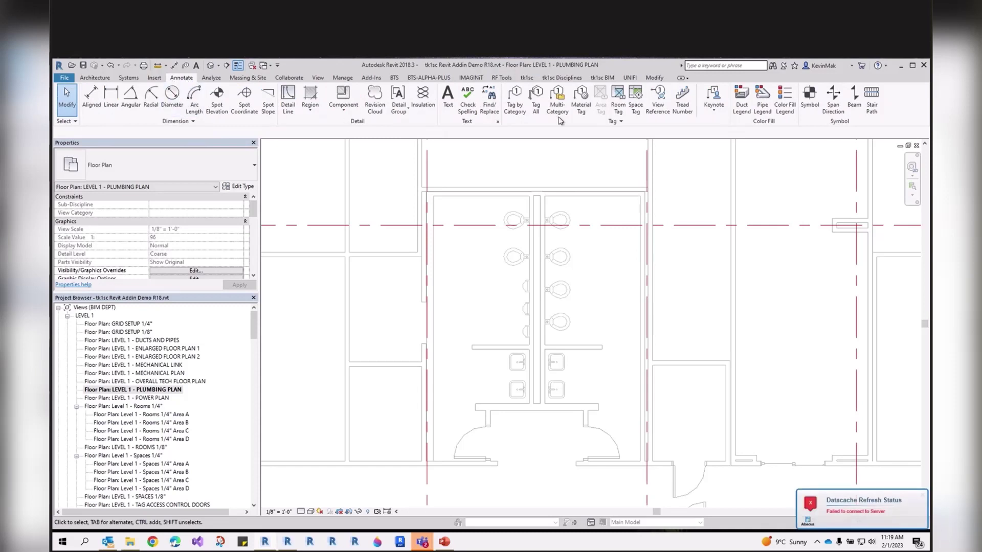
{"action": "left_click", "coordinate": [535, 99]}
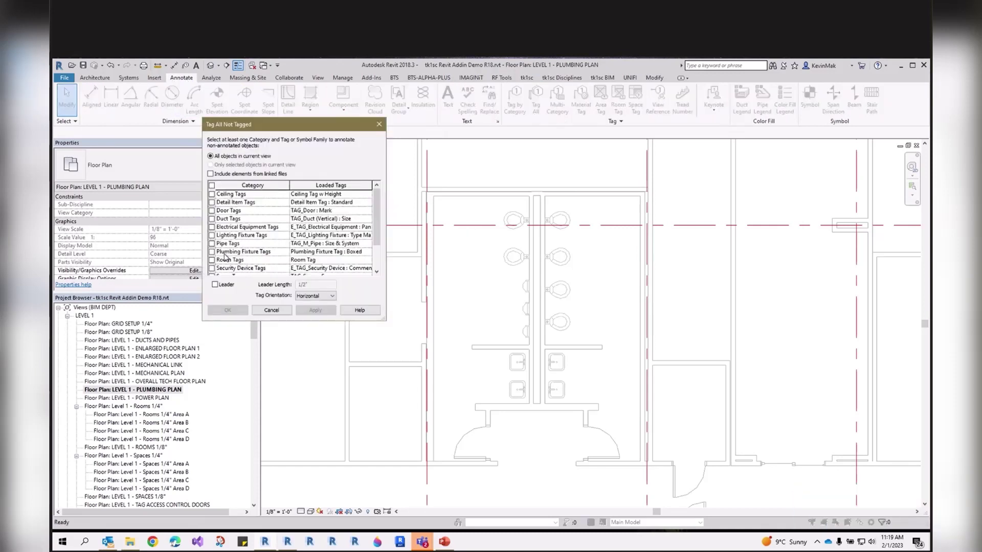
{"action": "left_click", "coordinate": [212, 252]}
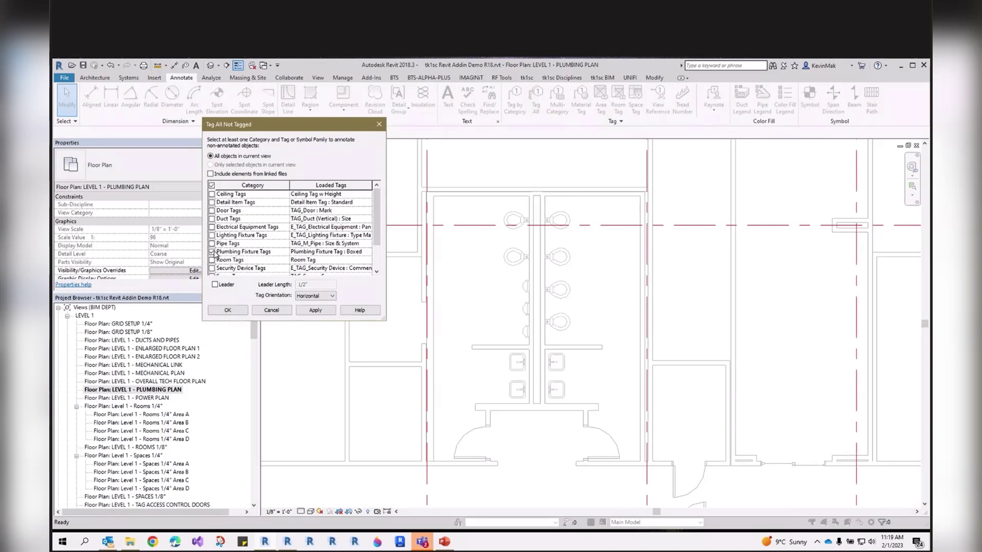
{"action": "left_click", "coordinate": [210, 173]}
{"action": "left_click", "coordinate": [316, 311]}
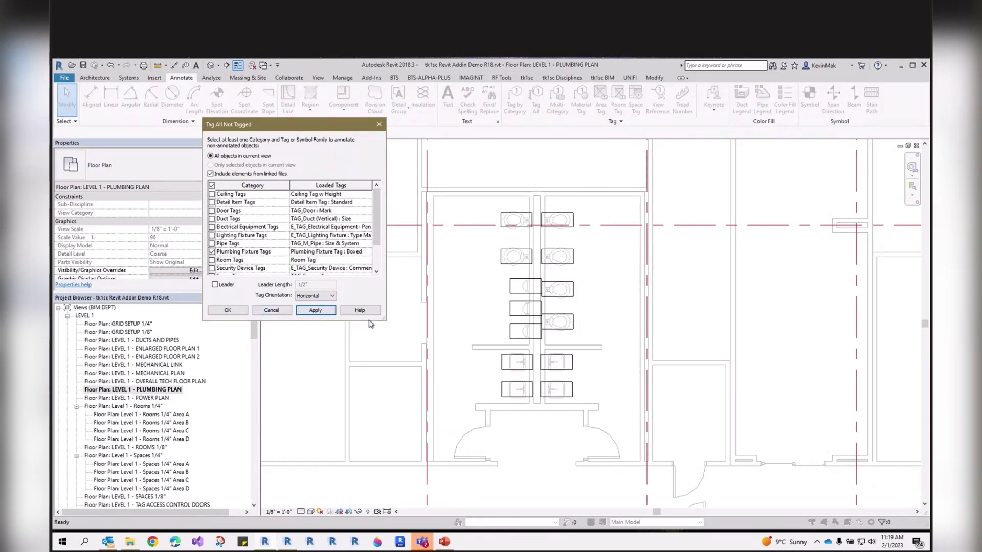
{"action": "left_click", "coordinate": [227, 310]}
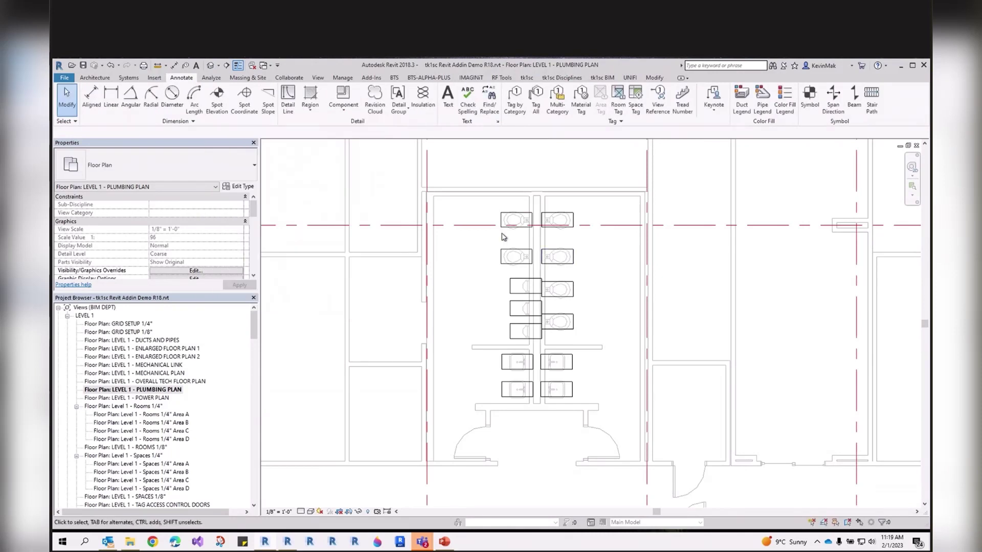
Inspect the boxed tag on the upper toilet, and undo the plumbing fixture tagging
{"action": "left_click", "coordinate": [506, 231]}
{"action": "scroll", "coordinate": [503, 230], "scroll_direction": "up", "scroll_amount": 2}
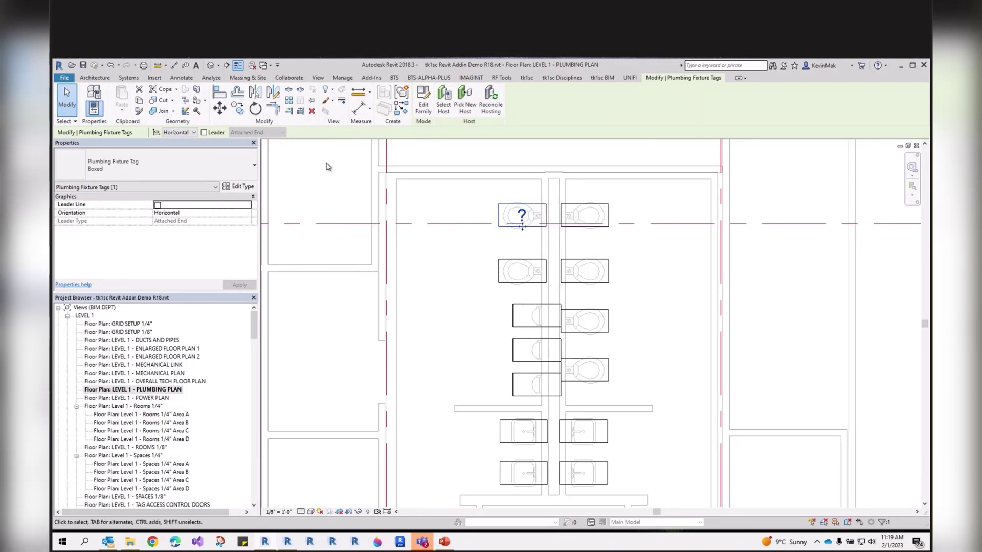
{"action": "left_click", "coordinate": [338, 208]}
{"action": "scroll", "coordinate": [338, 208], "scroll_direction": "down", "scroll_amount": 2}
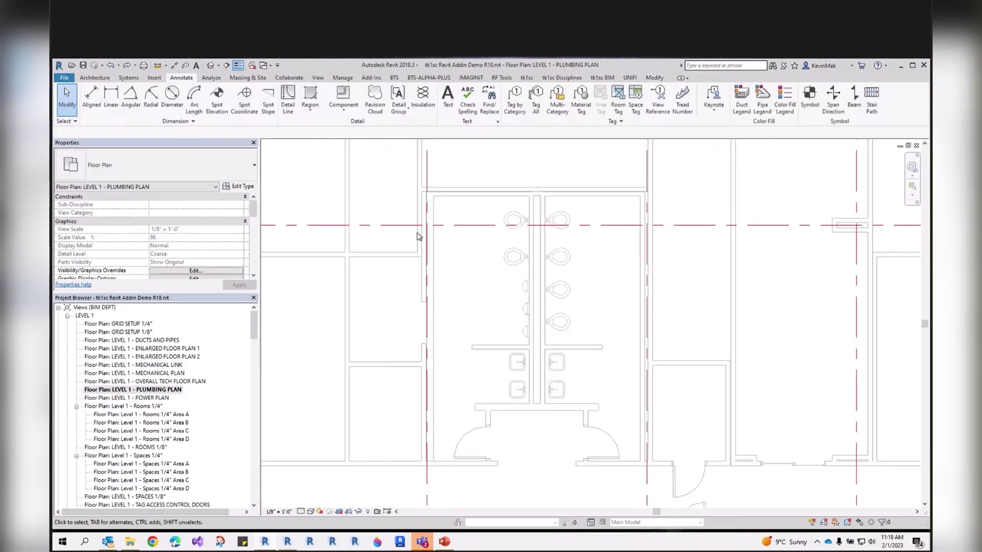
Add plumbing fixture connections for the linked file Tk1sc Irvine Architectural Example_R18.rvt
{"action": "scroll", "coordinate": [508, 293], "scroll_direction": "up", "scroll_amount": 1}
{"action": "left_click", "coordinate": [562, 77]}
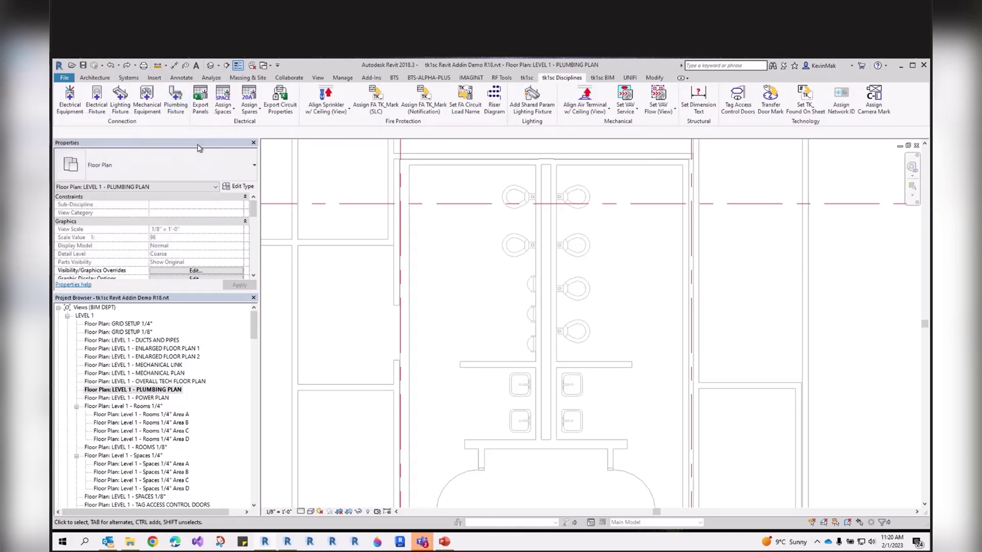
{"action": "left_click", "coordinate": [176, 106]}
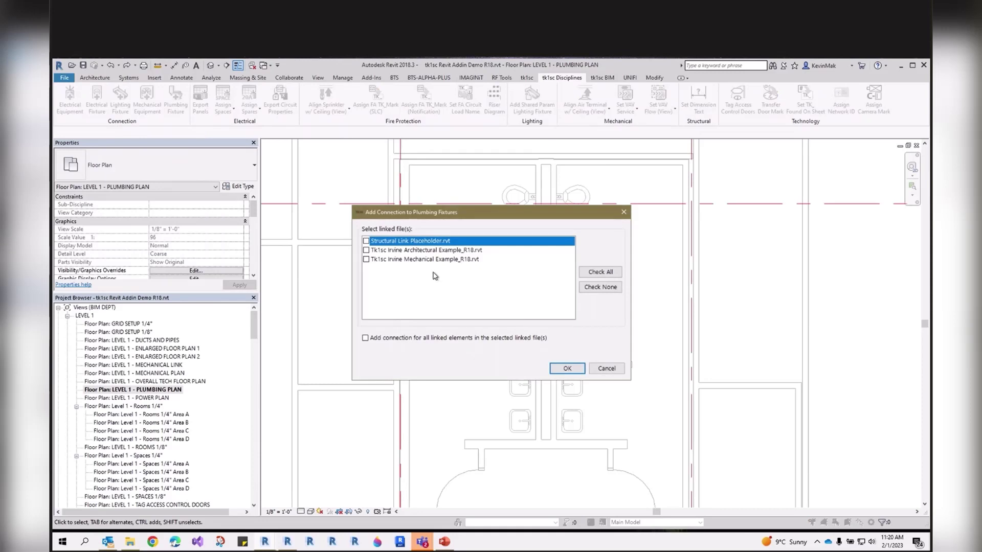
{"action": "left_click", "coordinate": [366, 250]}
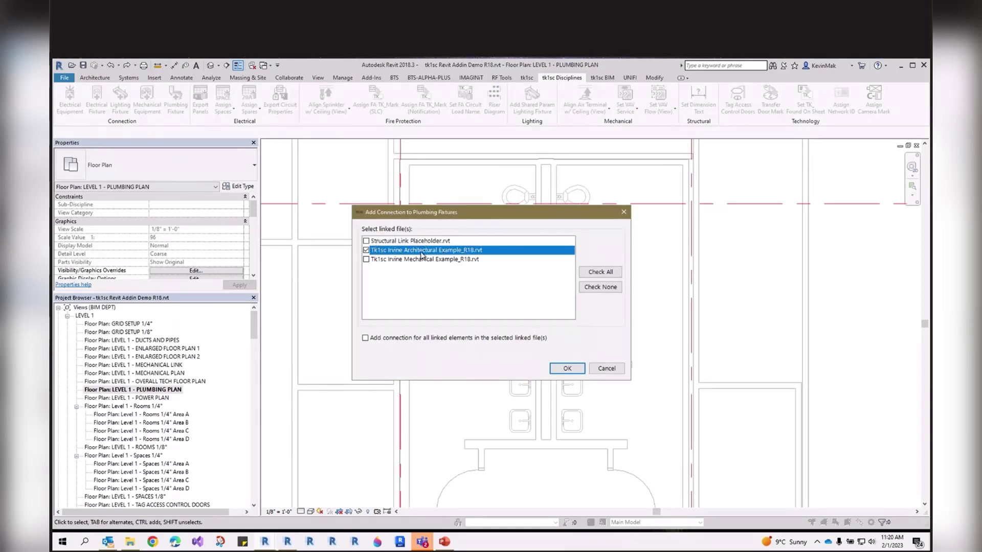
{"action": "left_click", "coordinate": [567, 369]}
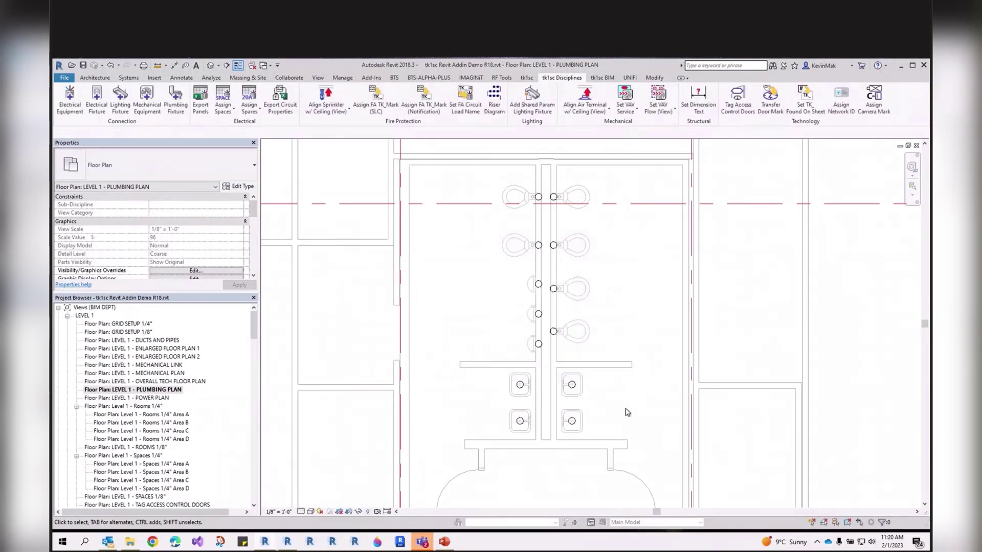
Select all the connections added at the restroom toilets, urinals and sinks to check their properties
{"action": "left_click_drag", "start_coordinate": [480, 174], "coordinate": [595, 443]}
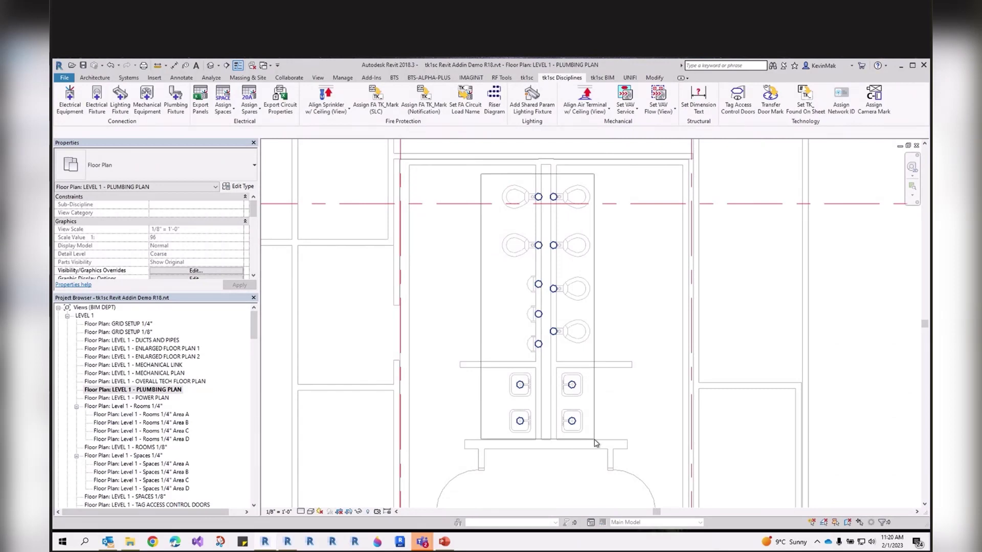
{"action": "left_click_drag", "start_coordinate": [595, 443], "coordinate": [594, 441]}
{"action": "left_click_drag", "start_coordinate": [595, 441], "coordinate": [595, 440]}
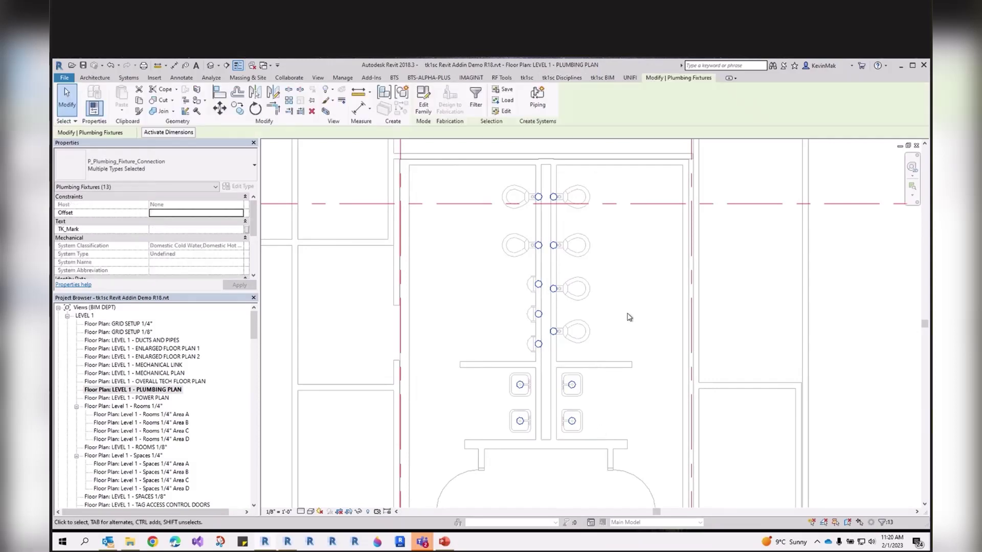
{"action": "key", "text": "Escape"}
Tag all untagged plumbing fixtures with Plumbing Fixture Tag : Boxed, using leaders of 1/2" and horizontal orientation
{"action": "scroll", "coordinate": [528, 221], "scroll_direction": "up", "scroll_amount": 3}
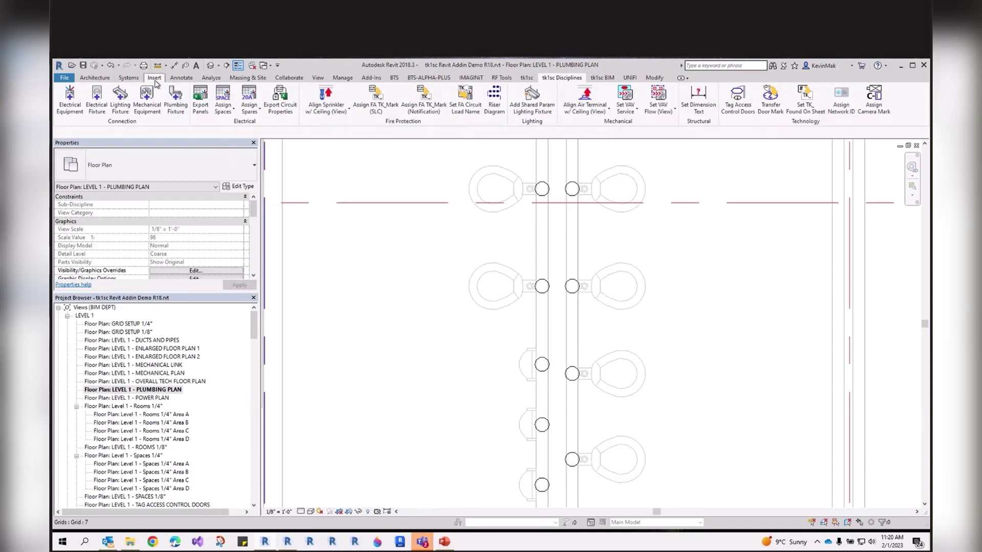
{"action": "left_click", "coordinate": [182, 78]}
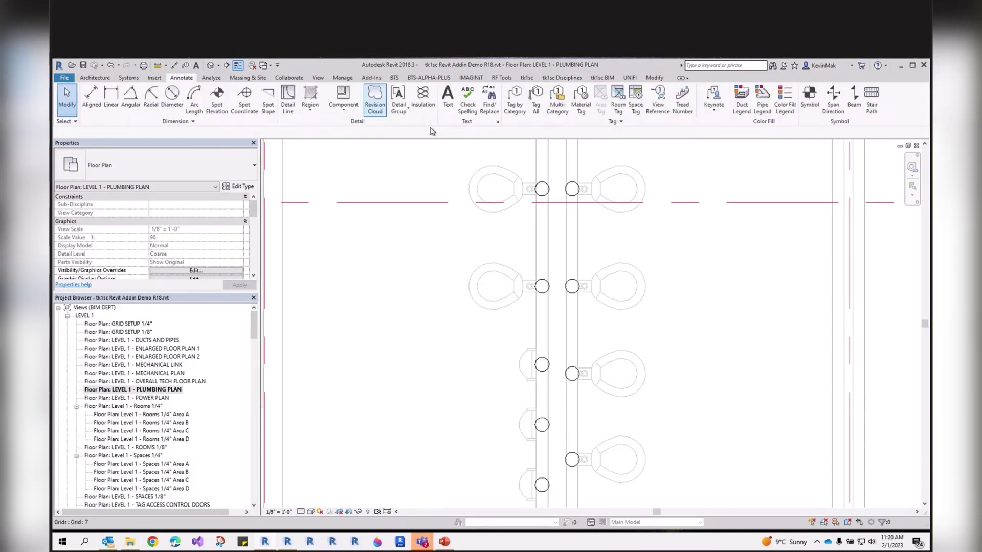
{"action": "left_click", "coordinate": [535, 98]}
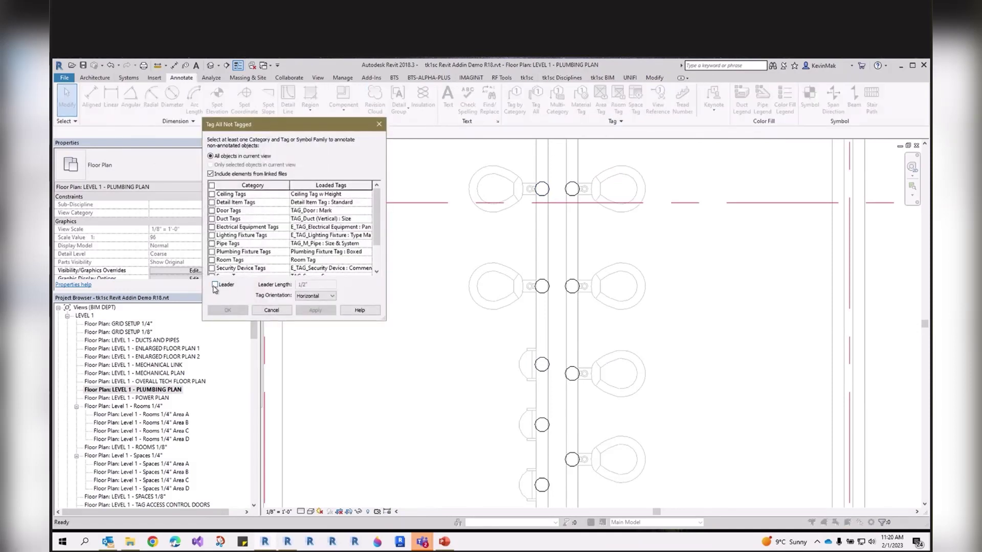
{"action": "left_click", "coordinate": [215, 285]}
{"action": "left_click", "coordinate": [211, 252]}
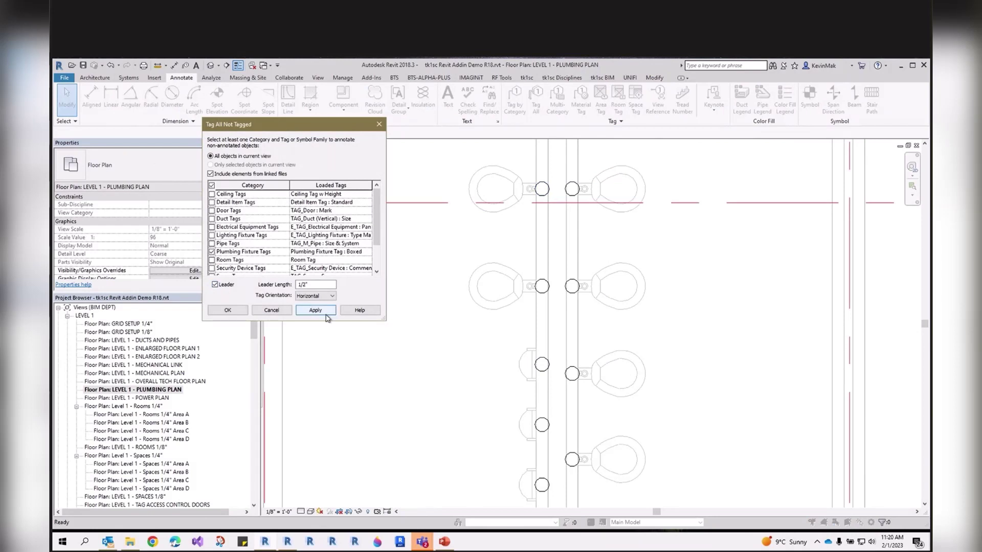
{"action": "left_click", "coordinate": [315, 311]}
{"action": "left_click", "coordinate": [227, 310]}
Align all the restroom plumbing fixture tags with Align Left, and move the column clear of the fixtures toward the restroom's west wall
{"action": "scroll", "coordinate": [578, 365], "scroll_direction": "down", "scroll_amount": 4}
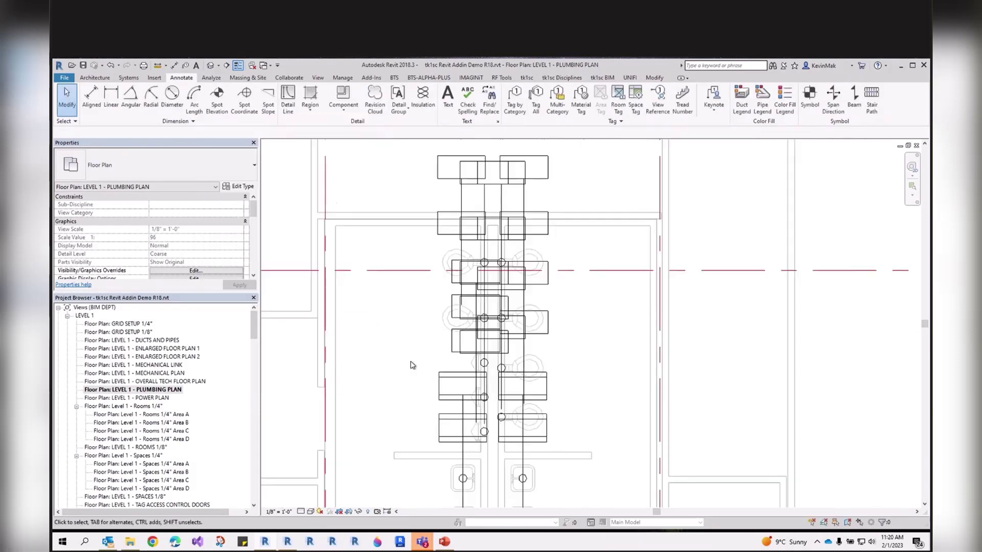
{"action": "scroll", "coordinate": [592, 372], "scroll_direction": "down", "scroll_amount": 1}
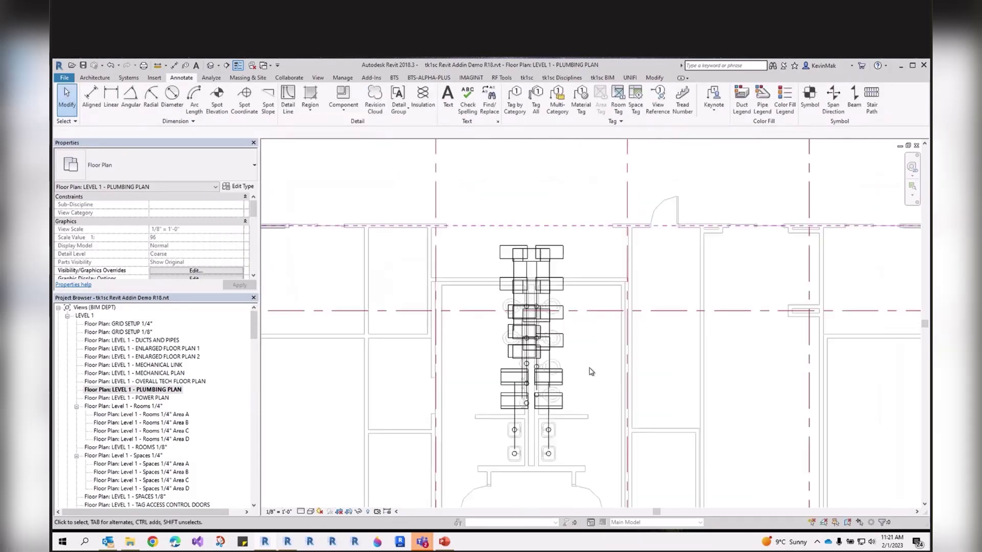
{"action": "scroll", "coordinate": [592, 372], "scroll_direction": "up", "scroll_amount": 2}
{"action": "scroll", "coordinate": [587, 311], "scroll_direction": "down", "scroll_amount": 2}
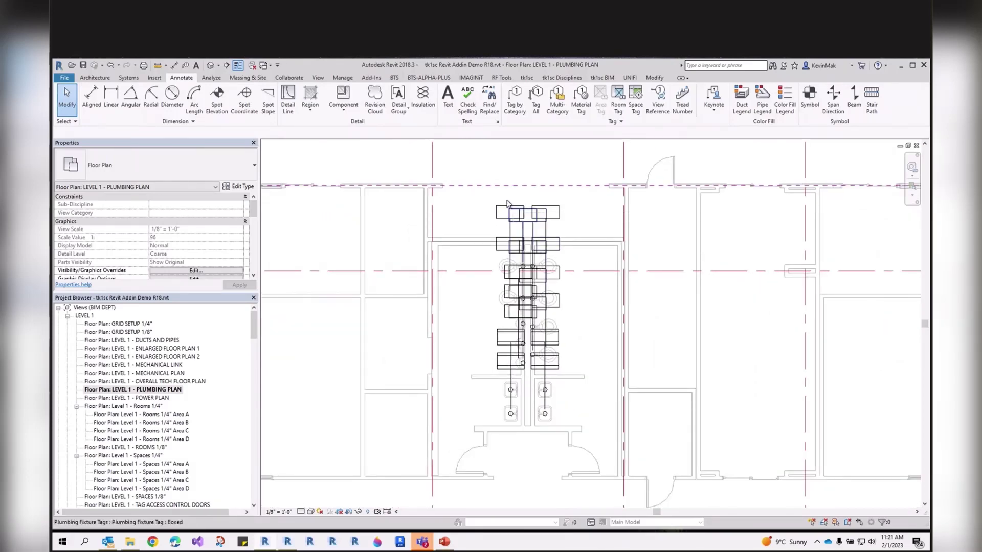
{"action": "left_click", "coordinate": [526, 78]}
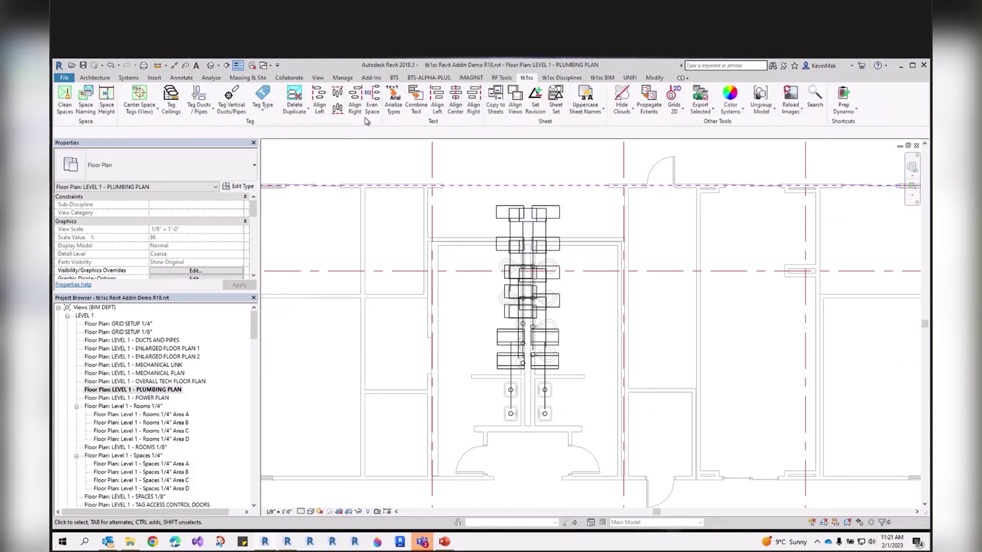
{"action": "left_click", "coordinate": [322, 102]}
{"action": "left_click_drag", "start_coordinate": [460, 188], "coordinate": [581, 443]}
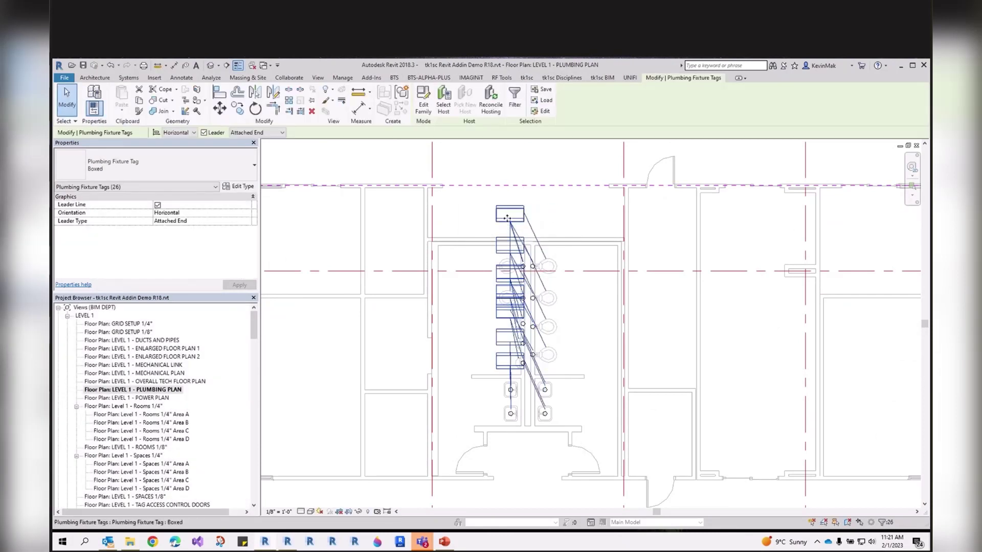
{"action": "left_click_drag", "start_coordinate": [510, 271], "coordinate": [462, 271]}
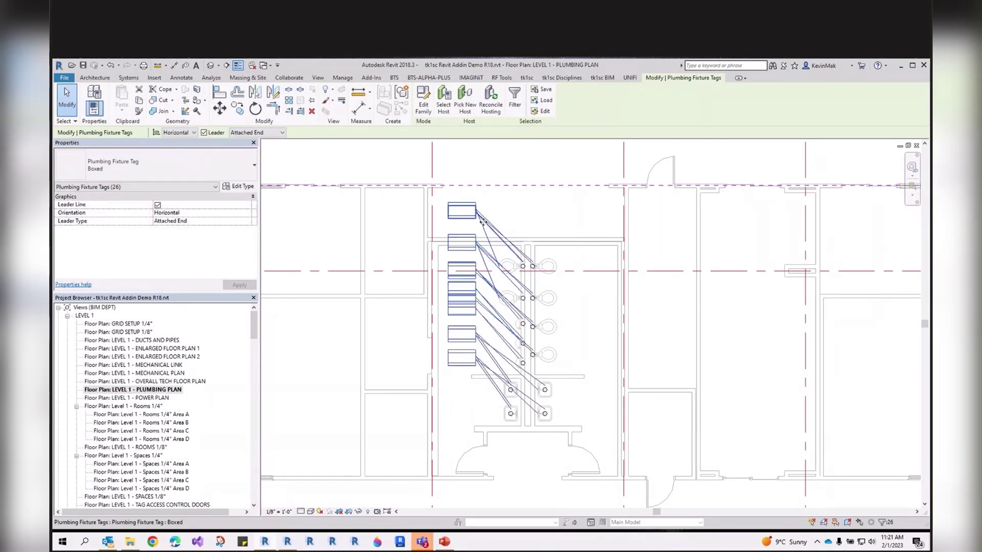
{"action": "left_click", "coordinate": [598, 286]}
Space the column of plumbing fixture tags evenly with Even Space
{"action": "left_click", "coordinate": [372, 104]}
{"action": "left_click_drag", "start_coordinate": [413, 189], "coordinate": [565, 449]}
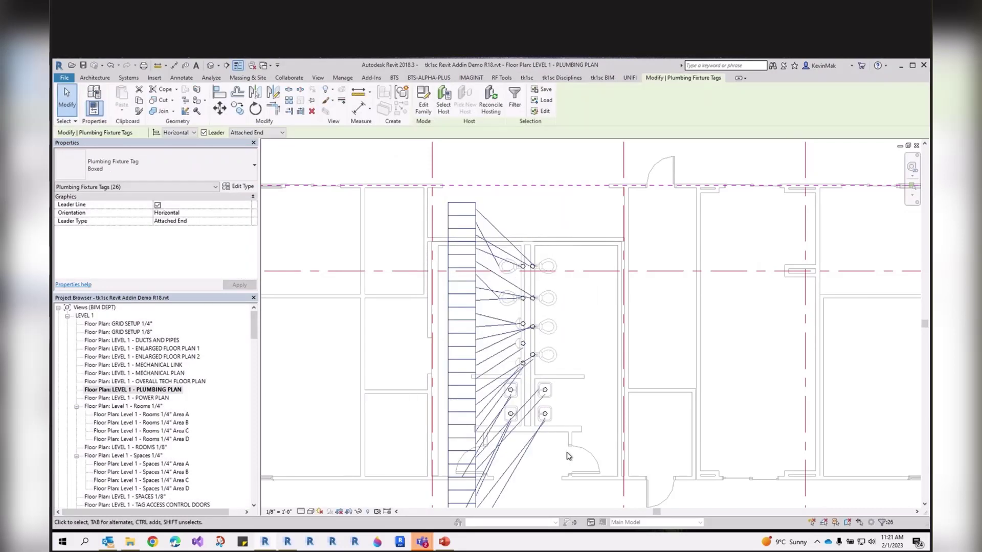
{"action": "middle_click_drag", "start_coordinate": [591, 398], "coordinate": [575, 308]}
{"action": "left_click", "coordinate": [544, 400]}
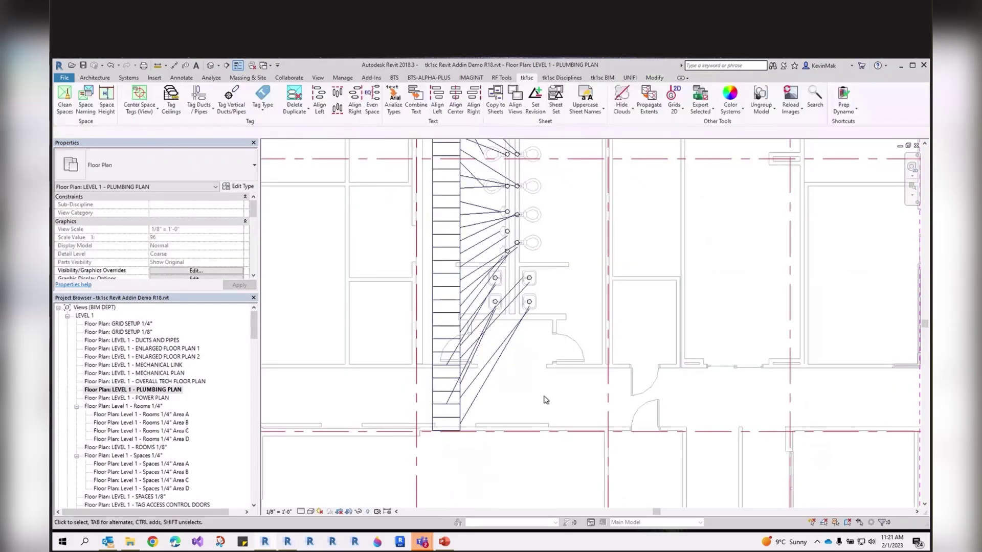
Move the topmost plumbing fixture tag up, away from the rest of the column
{"action": "scroll", "coordinate": [543, 400], "scroll_direction": "down", "scroll_amount": 1}
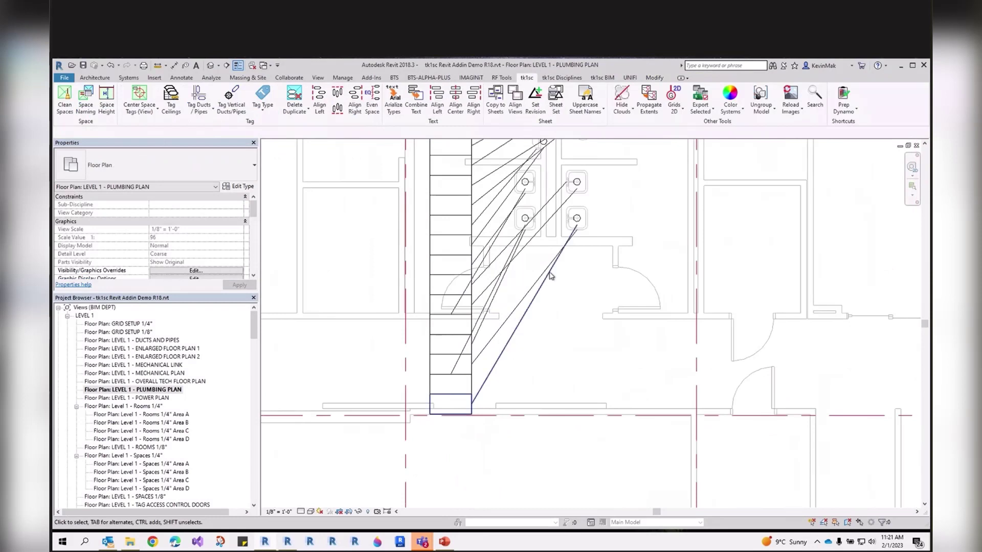
{"action": "scroll", "coordinate": [583, 224], "scroll_direction": "up", "scroll_amount": 3}
{"action": "scroll", "coordinate": [586, 228], "scroll_direction": "up", "scroll_amount": 2}
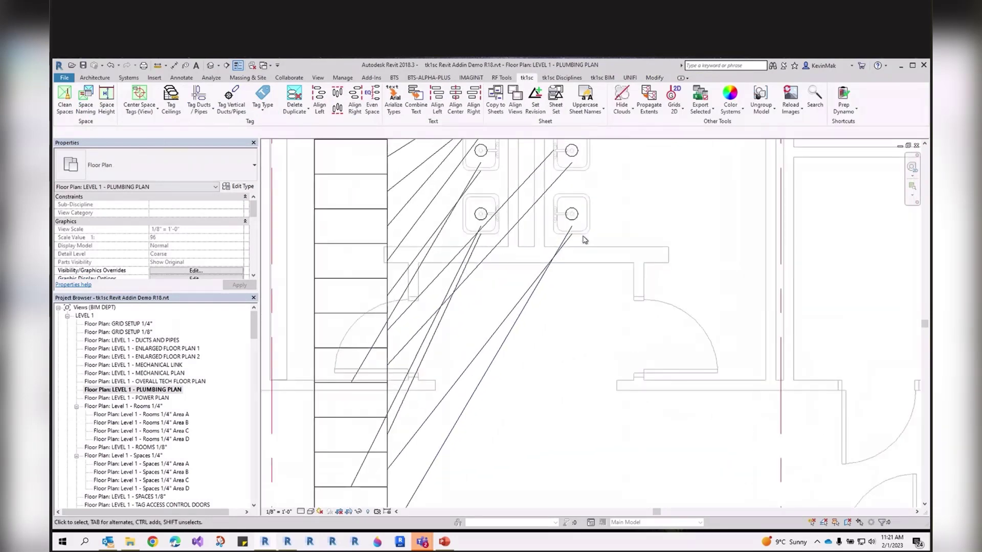
{"action": "scroll", "coordinate": [573, 364], "scroll_direction": "down", "scroll_amount": 2}
{"action": "scroll", "coordinate": [573, 365], "scroll_direction": "down", "scroll_amount": 3}
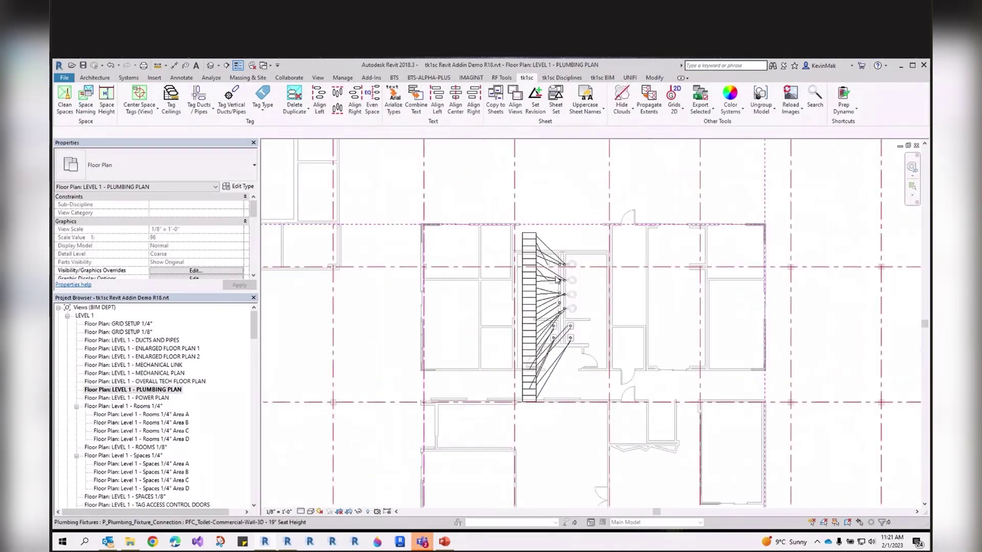
{"action": "scroll", "coordinate": [499, 228], "scroll_direction": "up", "scroll_amount": 3}
{"action": "left_click", "coordinate": [500, 225]}
{"action": "left_click_drag", "start_coordinate": [499, 225], "coordinate": [493, 173]}
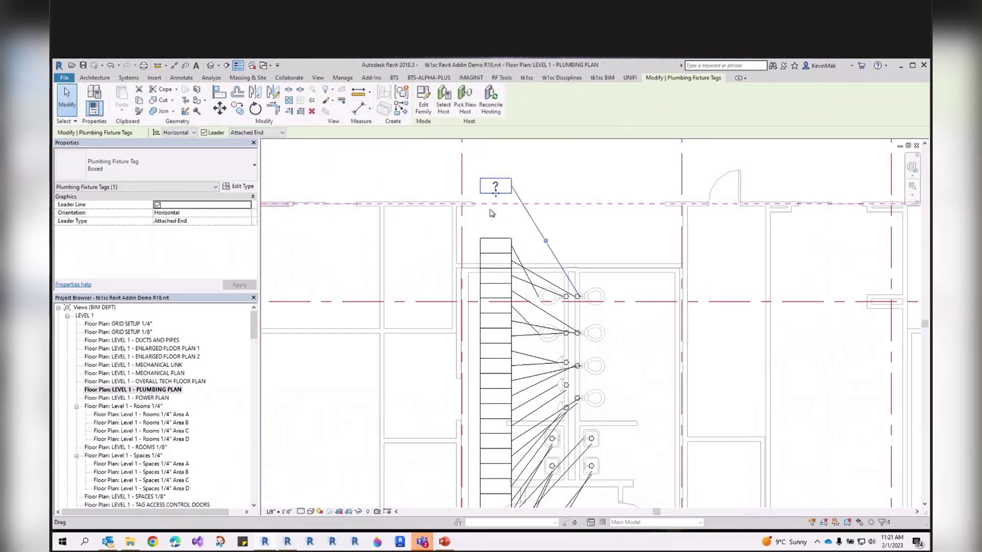
{"action": "scroll", "coordinate": [432, 229], "scroll_direction": "down", "scroll_amount": 3}
{"action": "key", "text": "Escape"}
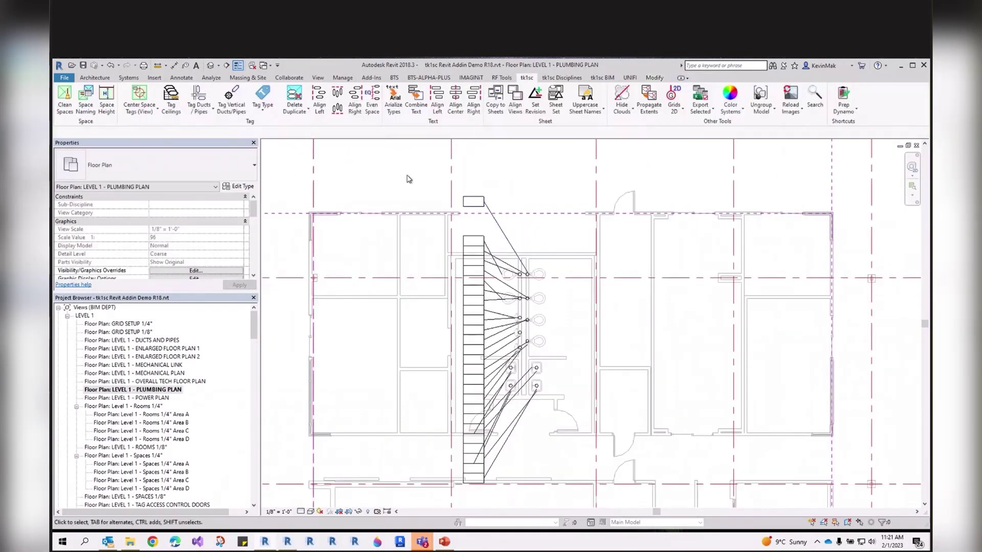
Redistribute all the plumbing fixture tags evenly over the extended column height with Even Space
{"action": "left_click", "coordinate": [472, 107]}
{"action": "left_click_drag", "start_coordinate": [428, 178], "coordinate": [551, 501]}
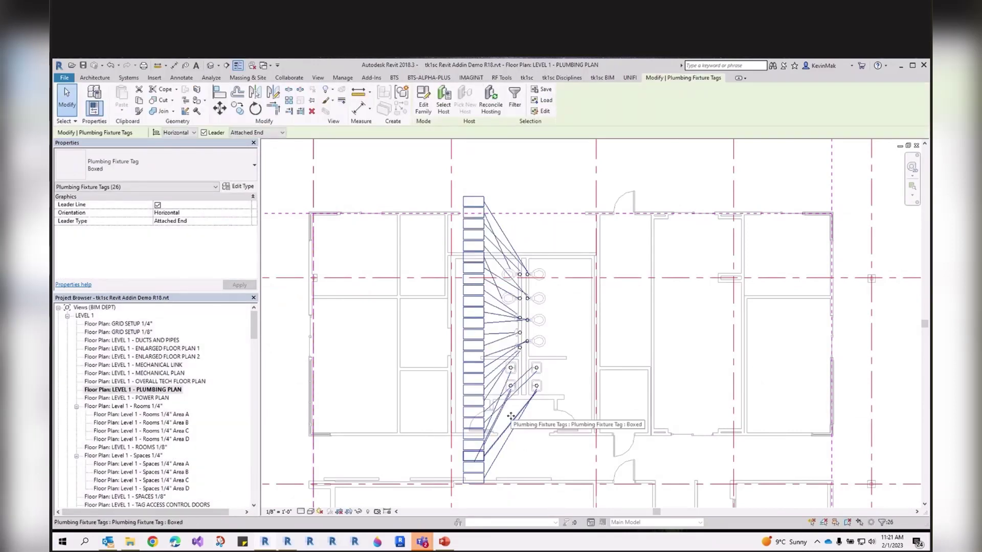
{"action": "scroll", "coordinate": [537, 240], "scroll_direction": "up", "scroll_amount": 4}
{"action": "scroll", "coordinate": [547, 265], "scroll_direction": "down", "scroll_amount": 2}
{"action": "scroll", "coordinate": [585, 339], "scroll_direction": "up", "scroll_amount": 2}
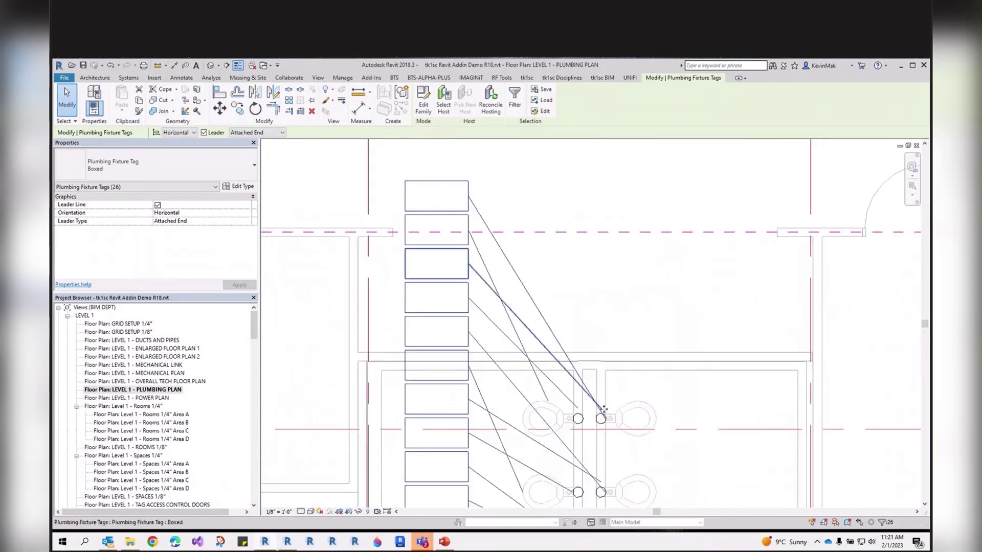
Set the type value of the toilet connection tag, fourth from the column's north end, to T-1 and accept the type change
{"action": "left_click", "coordinate": [464, 303]}
{"action": "left_click", "coordinate": [435, 298]}
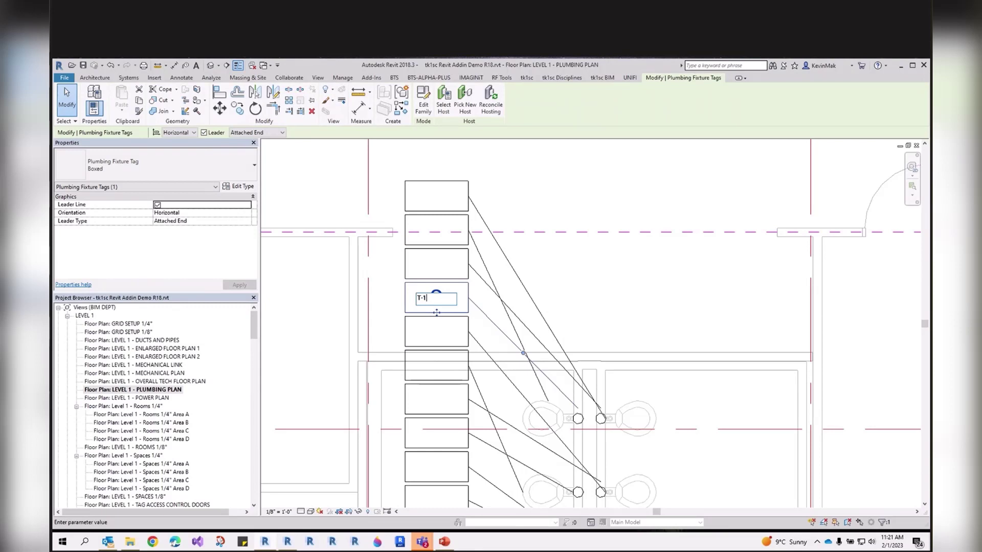
{"action": "key", "text": "Return"}
{"action": "left_click", "coordinate": [513, 305]}
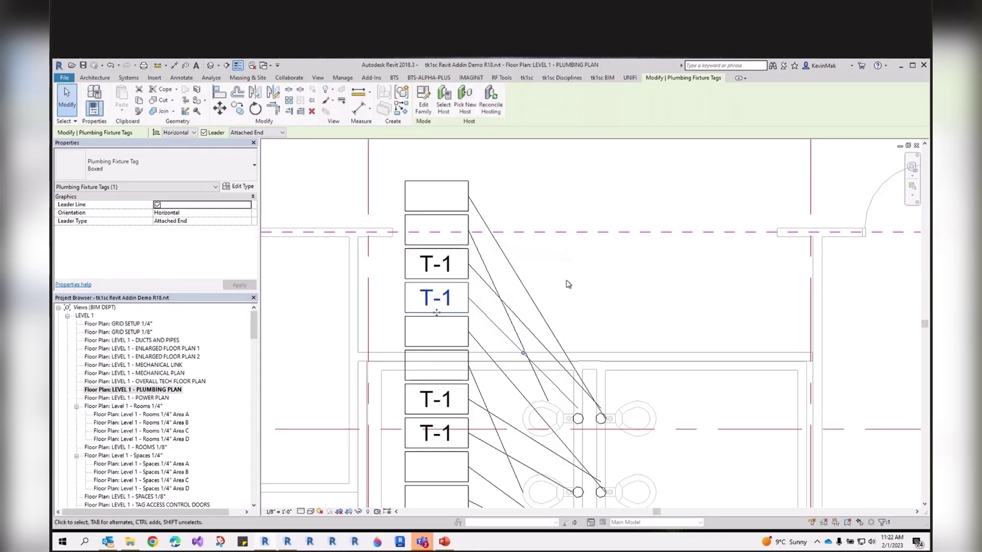
Delete the empty plumbing fixture tags around the T-1 tags at the north end of the column
{"action": "scroll", "coordinate": [567, 284], "scroll_direction": "down", "scroll_amount": 3}
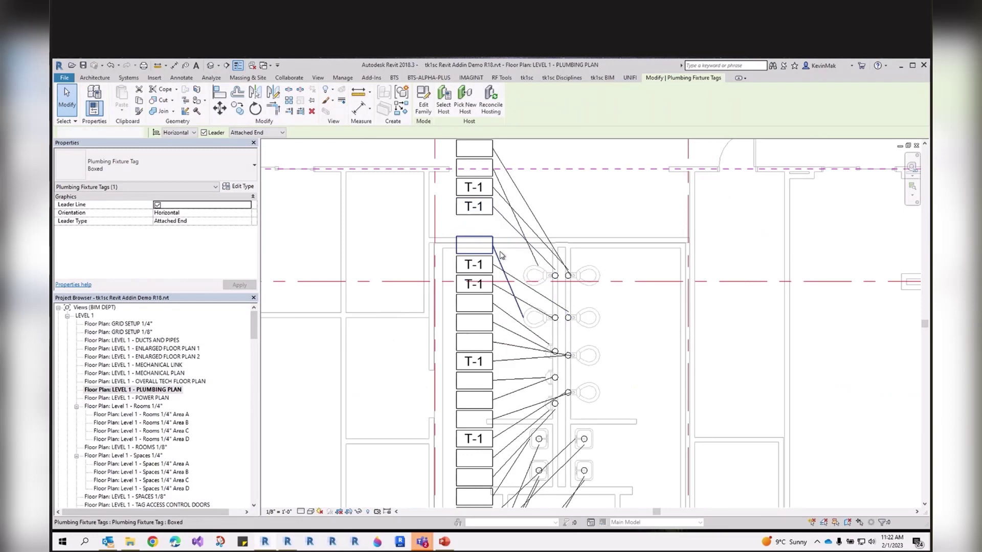
{"action": "key", "text": "Escape"}
{"action": "scroll", "coordinate": [562, 283], "scroll_direction": "down", "scroll_amount": 2}
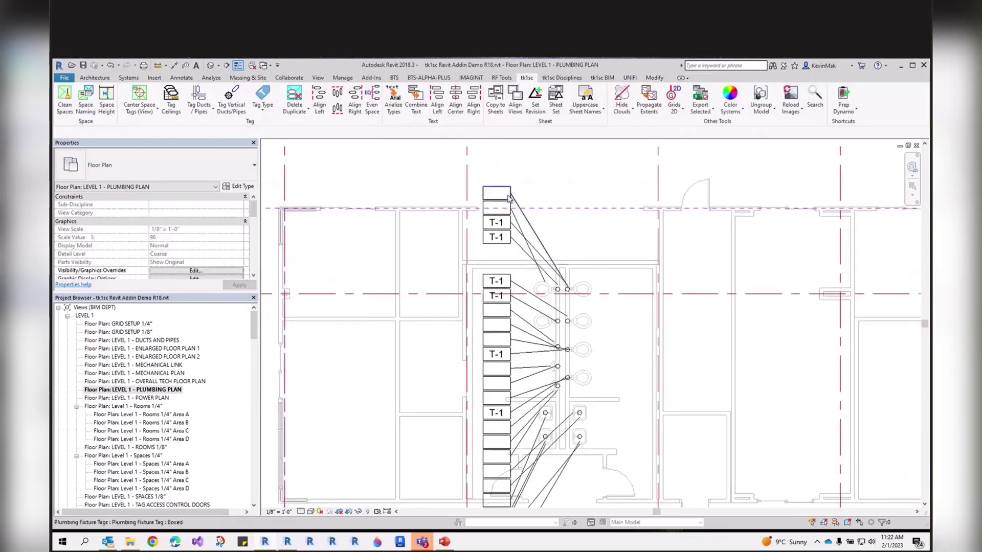
{"action": "left_click", "coordinate": [496, 237]}
{"action": "left_click", "coordinate": [538, 189]}
{"action": "scroll", "coordinate": [585, 332], "scroll_direction": "up", "scroll_amount": 4}
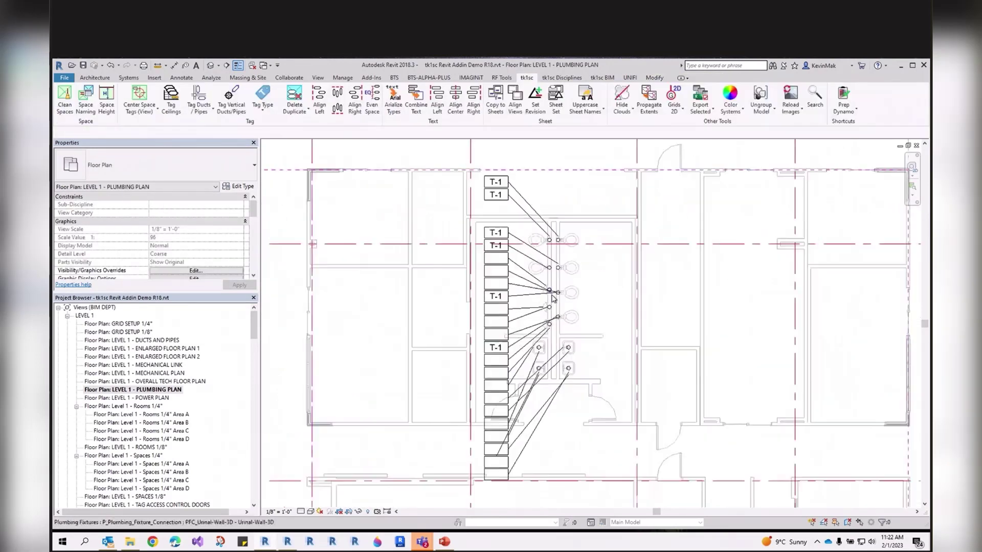
Set the type value of the empty tag attached to a urinal connection to U-1
{"action": "scroll", "coordinate": [585, 332], "scroll_direction": "up", "scroll_amount": 1}
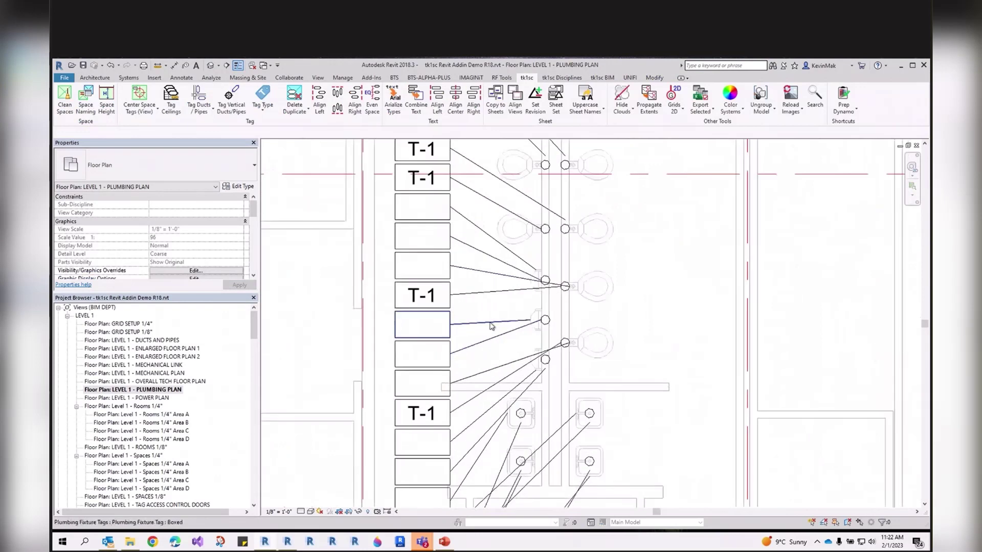
{"action": "left_click", "coordinate": [422, 325]}
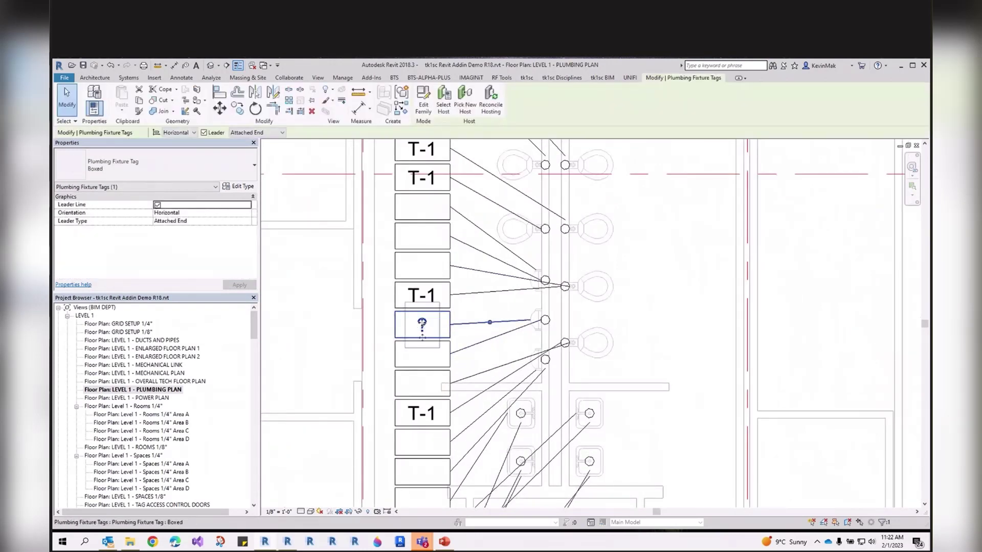
{"action": "left_click_drag", "start_coordinate": [422, 325], "coordinate": [422, 354]}
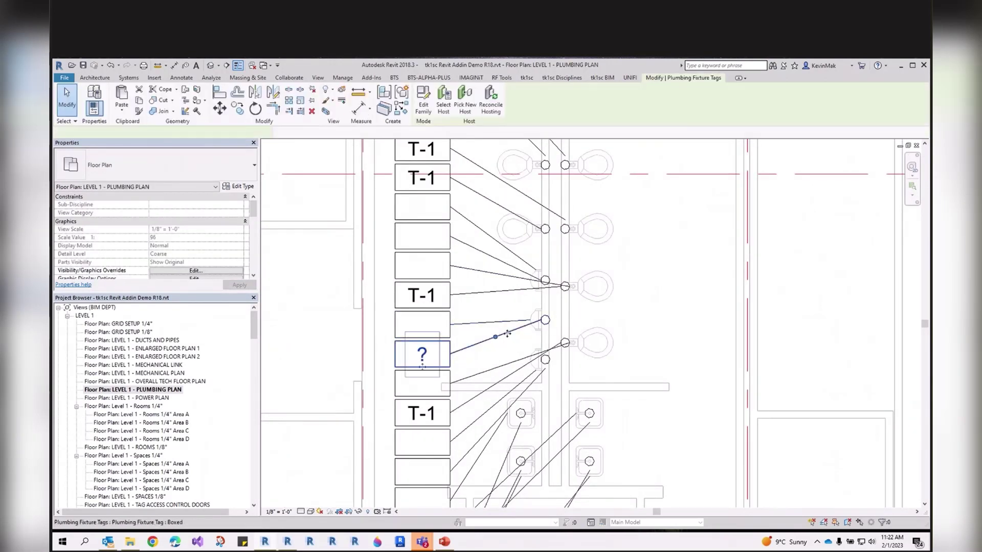
{"action": "left_click", "coordinate": [507, 333]}
{"action": "left_click", "coordinate": [421, 354]}
{"action": "type", "text": "U"}
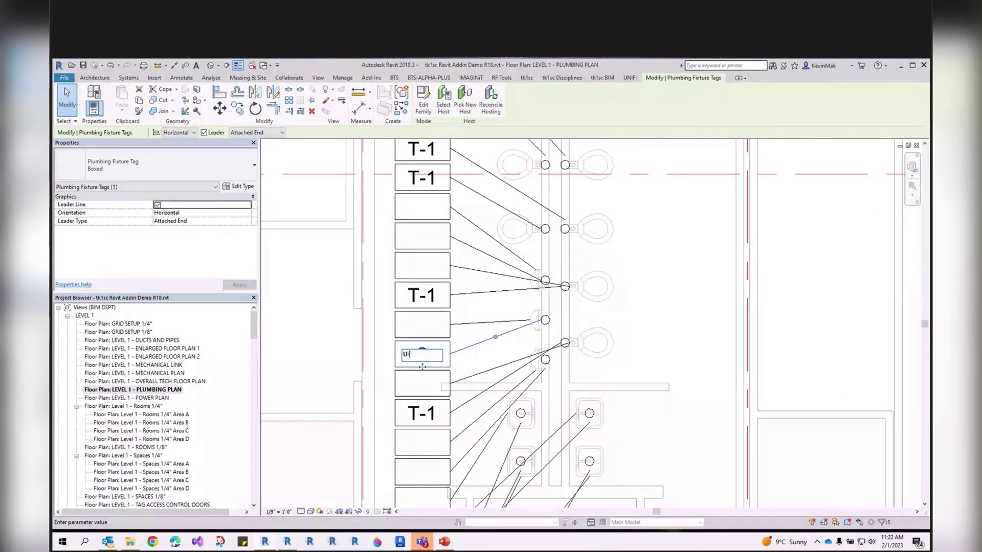
{"action": "type", "text": "-1"}
{"action": "key", "text": "Return"}
Set the type value of the second-lowest tag, attached to a sink connection, to SK-1 and accept the type change
{"action": "scroll", "coordinate": [576, 325], "scroll_direction": "down", "scroll_amount": 3}
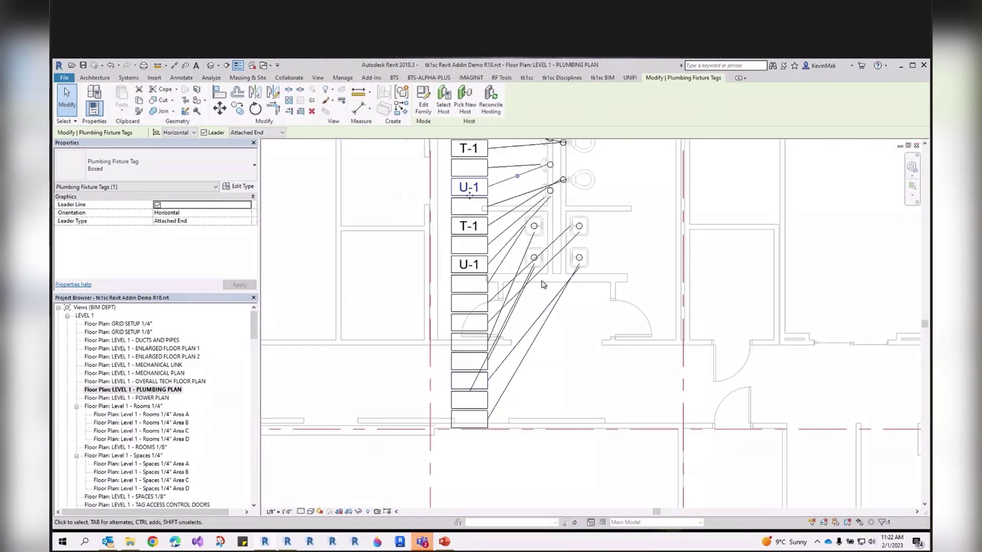
{"action": "scroll", "coordinate": [543, 286], "scroll_direction": "up", "scroll_amount": 1}
{"action": "left_click", "coordinate": [478, 430]}
{"action": "left_click_drag", "start_coordinate": [448, 437], "coordinate": [461, 413]}
{"action": "left_click", "coordinate": [454, 411]}
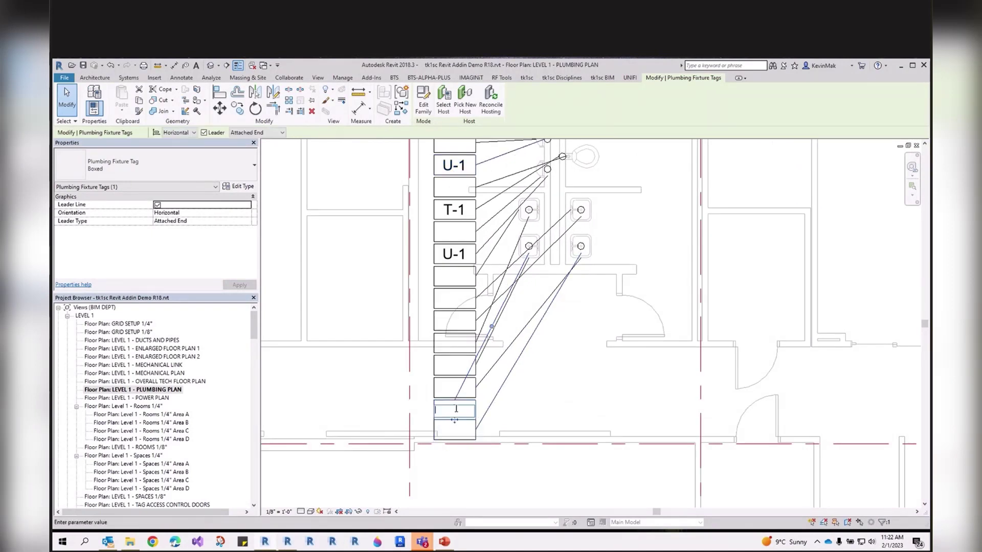
{"action": "key", "text": "Return"}
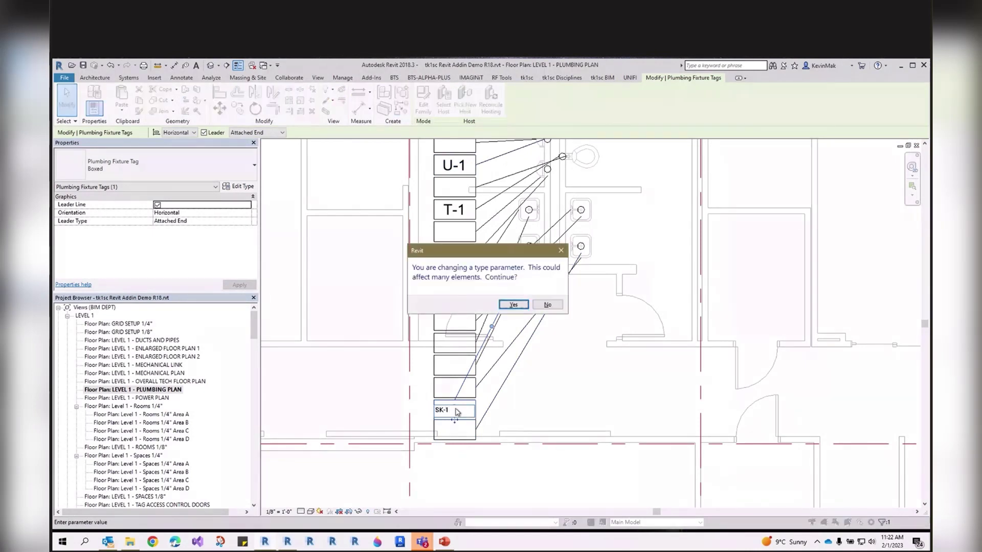
{"action": "left_click", "coordinate": [513, 305]}
Delete the remaining empty plumbing fixture tags so only the T-1, U-1 and SK-1 tags are kept in the column
{"action": "left_click", "coordinate": [477, 389]}
{"action": "key", "text": "Delete"}
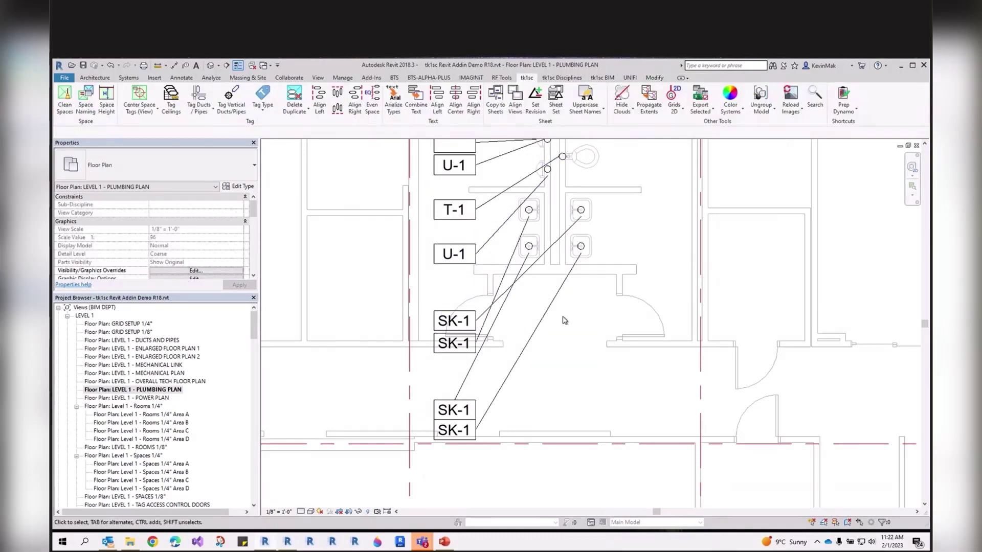
{"action": "scroll", "coordinate": [570, 360], "scroll_direction": "down", "scroll_amount": 2}
{"action": "middle_click_drag", "start_coordinate": [571, 361], "coordinate": [579, 394]}
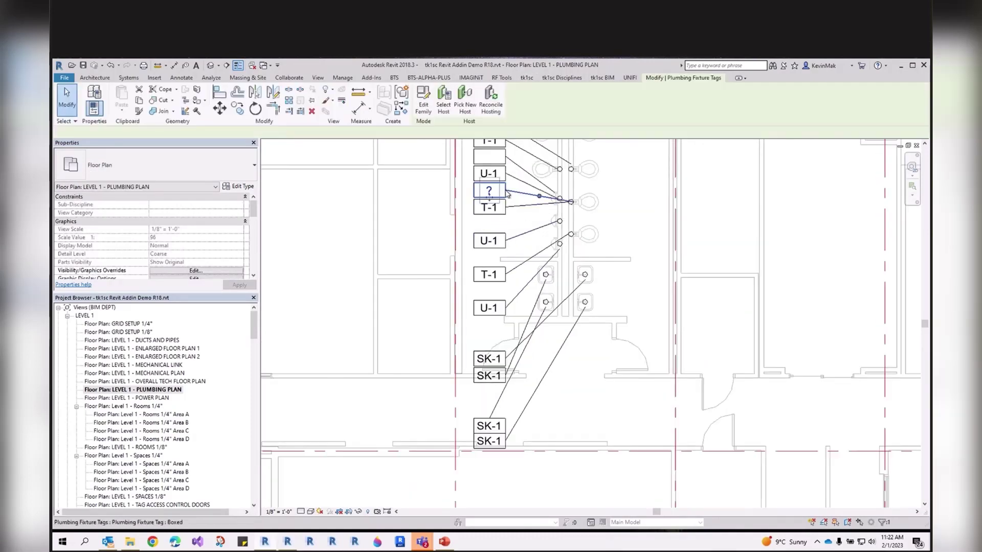
{"action": "left_click", "coordinate": [505, 163]}
{"action": "key", "text": "Delete"}
{"action": "scroll", "coordinate": [601, 412], "scroll_direction": "down", "scroll_amount": 1}
{"action": "middle_click_drag", "start_coordinate": [600, 412], "coordinate": [592, 456]}
{"action": "scroll", "coordinate": [592, 456], "scroll_direction": "down", "scroll_amount": 1}
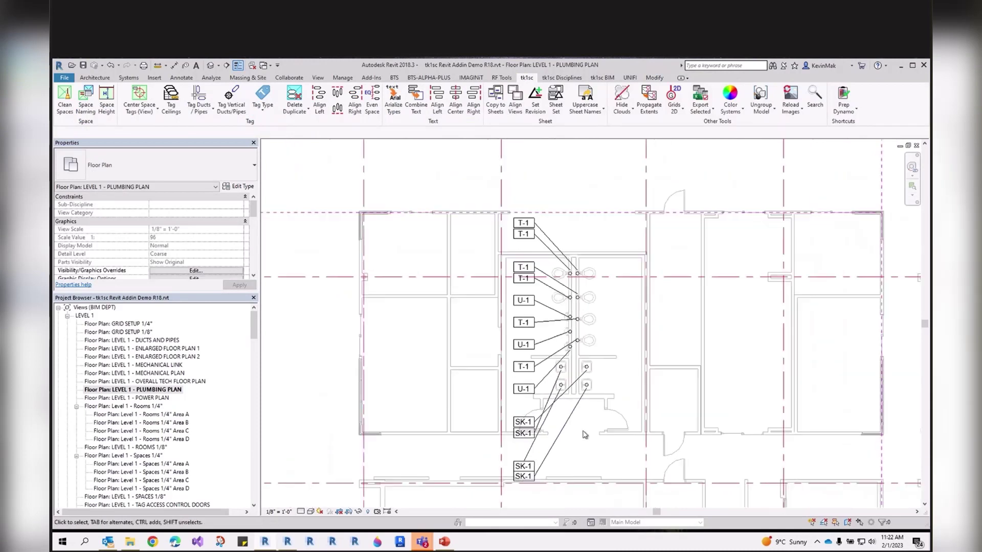
Redistribute the labelled T-1, U-1 and SK-1 tags evenly along the column with Even Space
{"action": "left_click", "coordinate": [372, 109]}
{"action": "left_click_drag", "start_coordinate": [489, 194], "coordinate": [601, 505]}
{"action": "scroll", "coordinate": [587, 465], "scroll_direction": "up", "scroll_amount": 1}
{"action": "scroll", "coordinate": [587, 458], "scroll_direction": "up", "scroll_amount": 1}
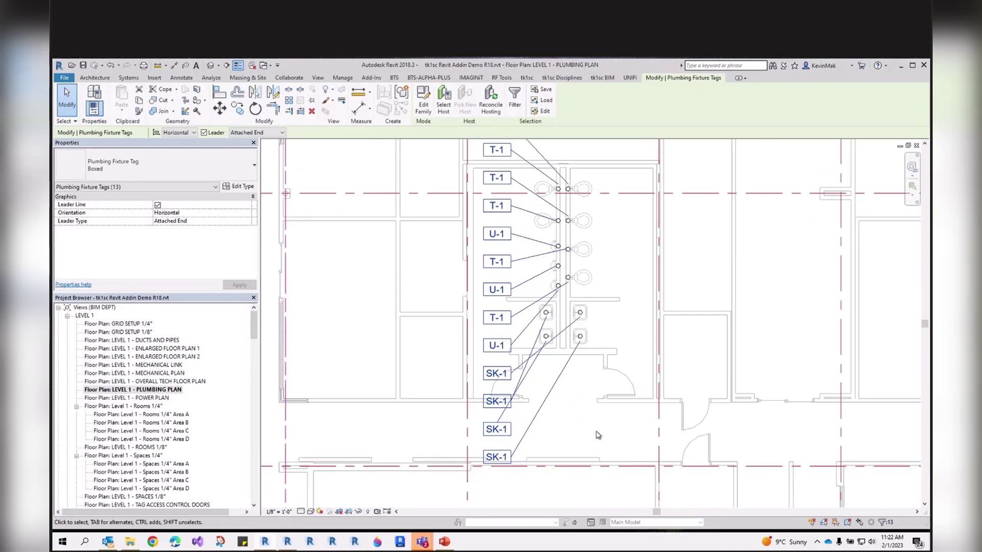
{"action": "middle_click_drag", "start_coordinate": [585, 437], "coordinate": [590, 473]}
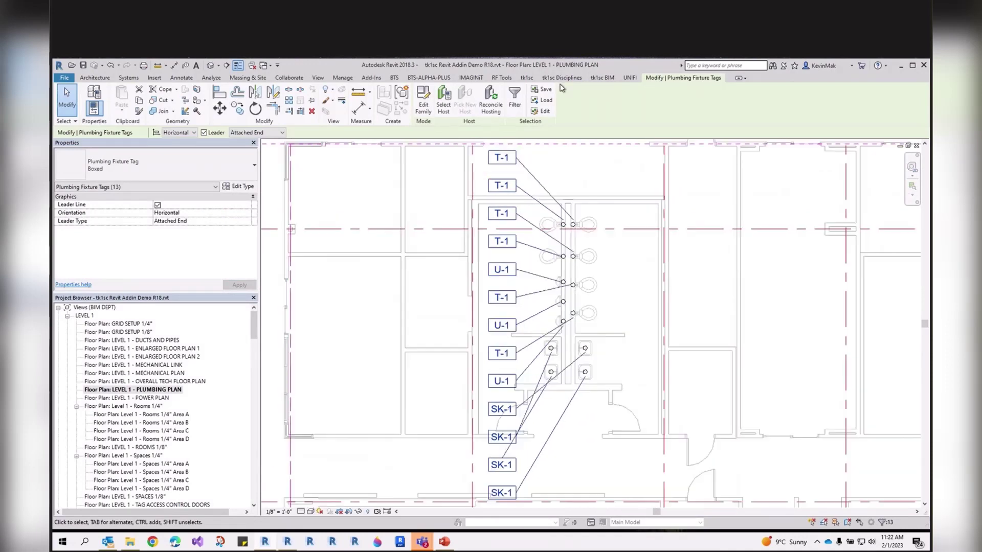
{"action": "left_click", "coordinate": [526, 78]}
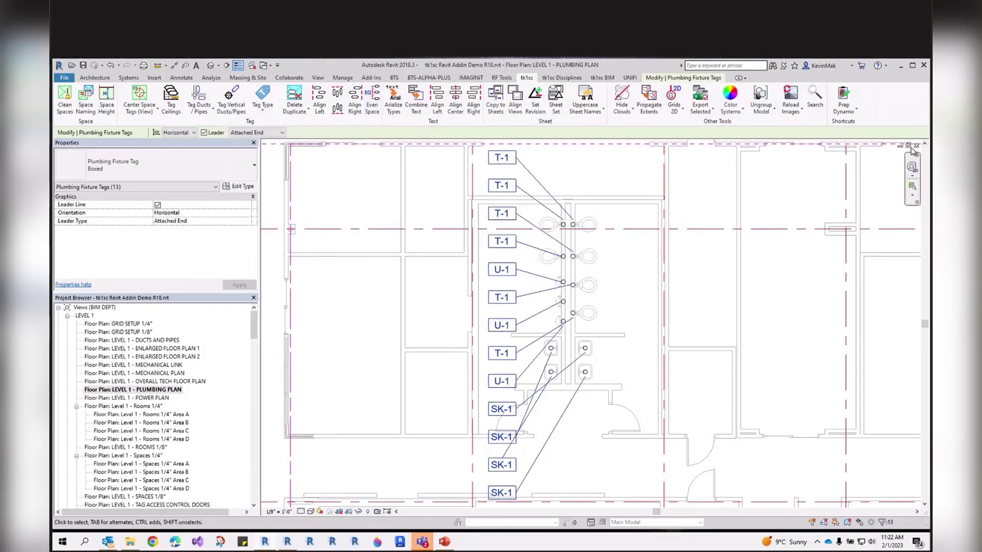
Leave the plumbing plan and open sheets M0.000 - LEGEND, M0.002 - SITE PLAN, M0.020 - OVERALL and M0.101 - DEMO
{"action": "key", "text": "ctrl+Tab"}
{"action": "left_click_drag", "start_coordinate": [254, 325], "coordinate": [257, 445]}
{"action": "double_click", "coordinate": [100, 365]}
{"action": "left_click", "coordinate": [112, 374]}
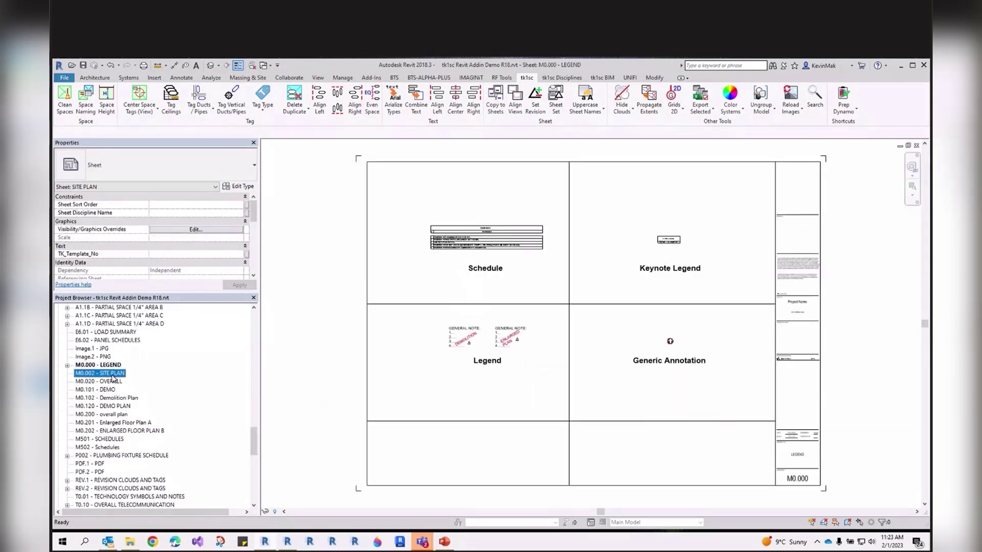
{"action": "double_click", "coordinate": [102, 389]}
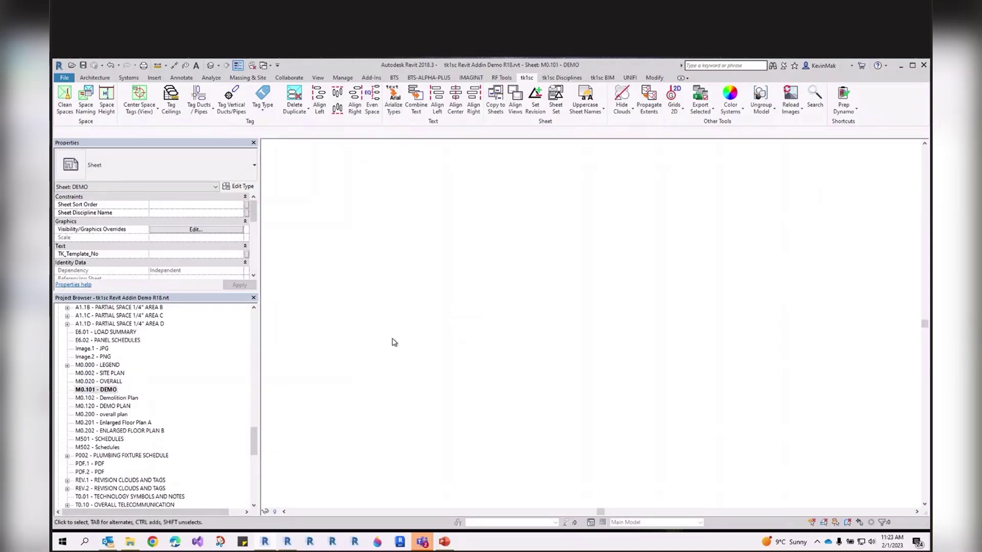
Tile the open sheets, close the starting view, and make the M0.000 - LEGEND sheet active
{"action": "key", "text": "w"}
{"action": "key", "text": "t"}
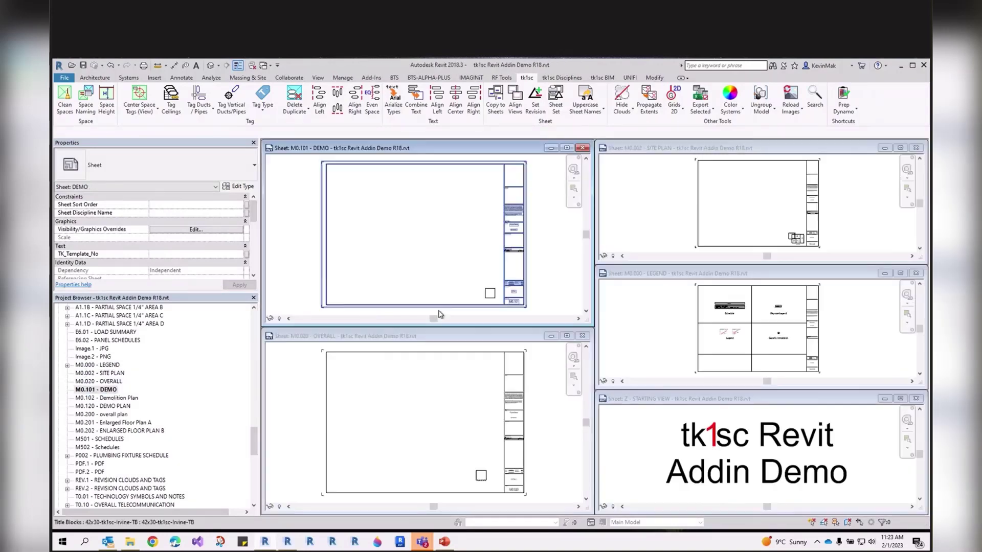
{"action": "left_click", "coordinate": [916, 398]}
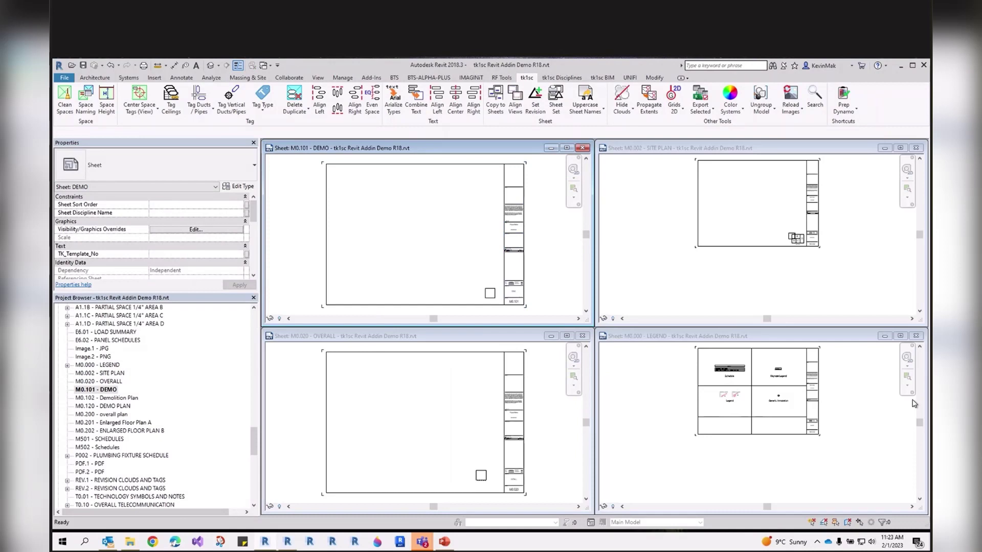
{"action": "left_click", "coordinate": [880, 404]}
{"action": "left_click", "coordinate": [859, 412]}
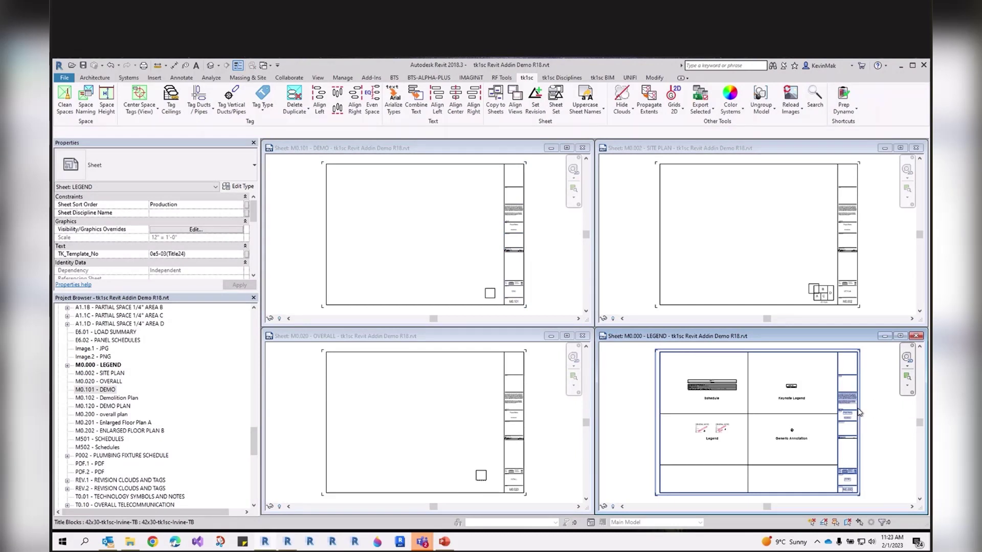
Replicate the keynote legend from sheet M0.000 onto sheets M0.002 - SITE PLAN and M0.020 - OVERALL with Copy to Sheets
{"action": "scroll", "coordinate": [757, 404], "scroll_direction": "up", "scroll_amount": 3}
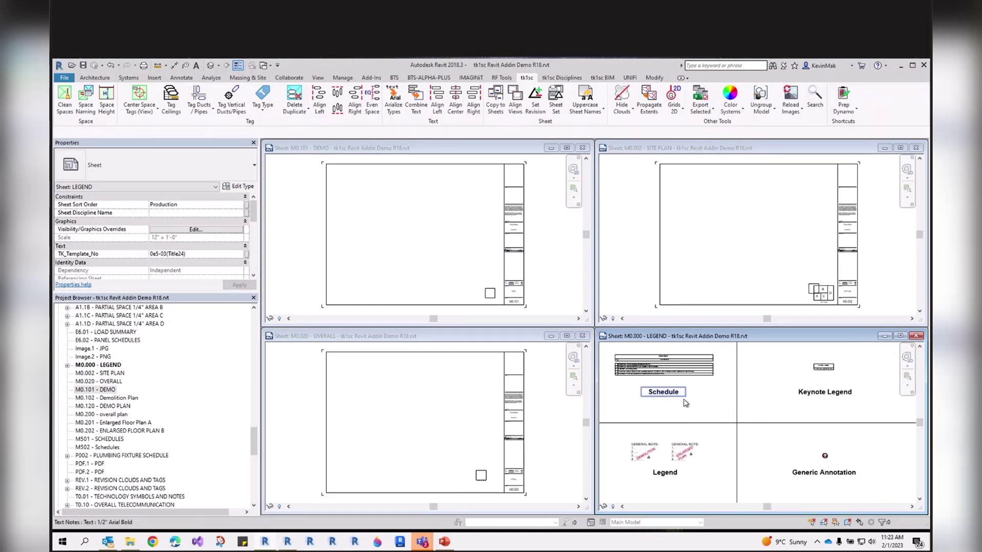
{"action": "scroll", "coordinate": [685, 403], "scroll_direction": "up", "scroll_amount": 1}
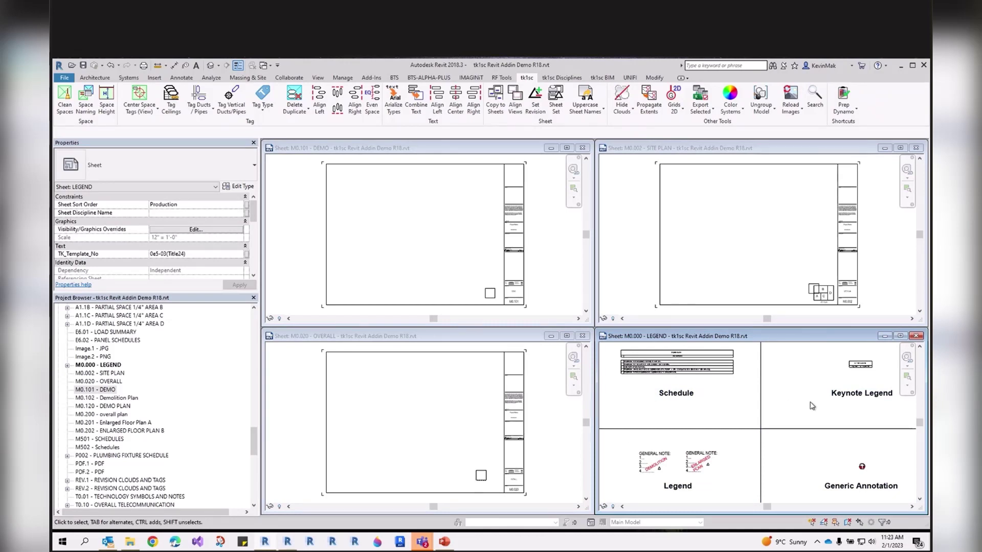
{"action": "middle_click_drag", "start_coordinate": [814, 407], "coordinate": [800, 408]}
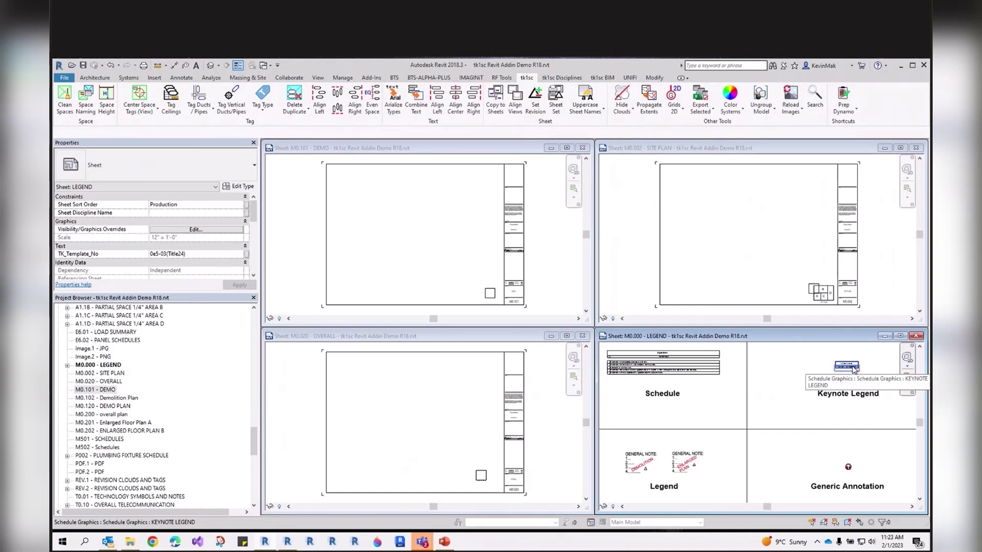
{"action": "left_click", "coordinate": [497, 102]}
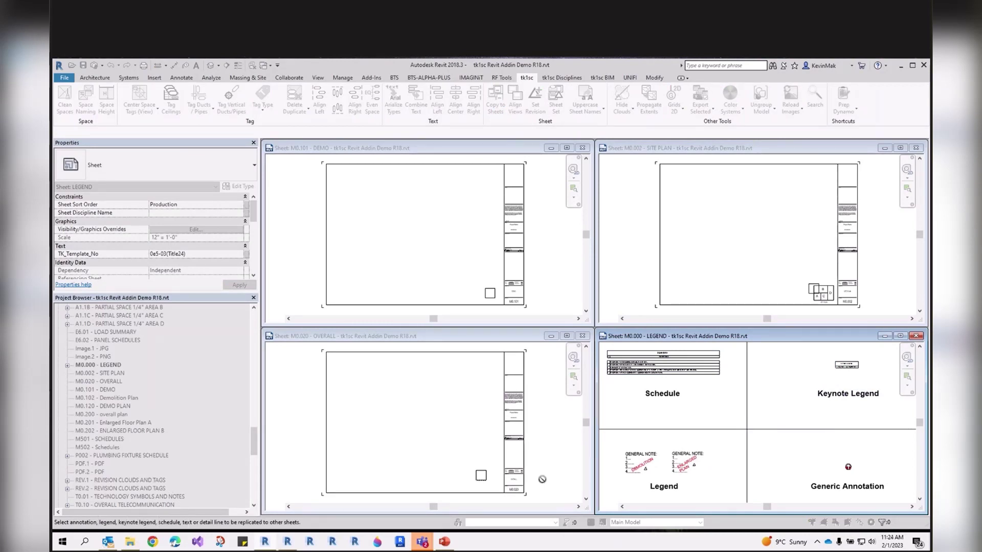
{"action": "left_click", "coordinate": [834, 377]}
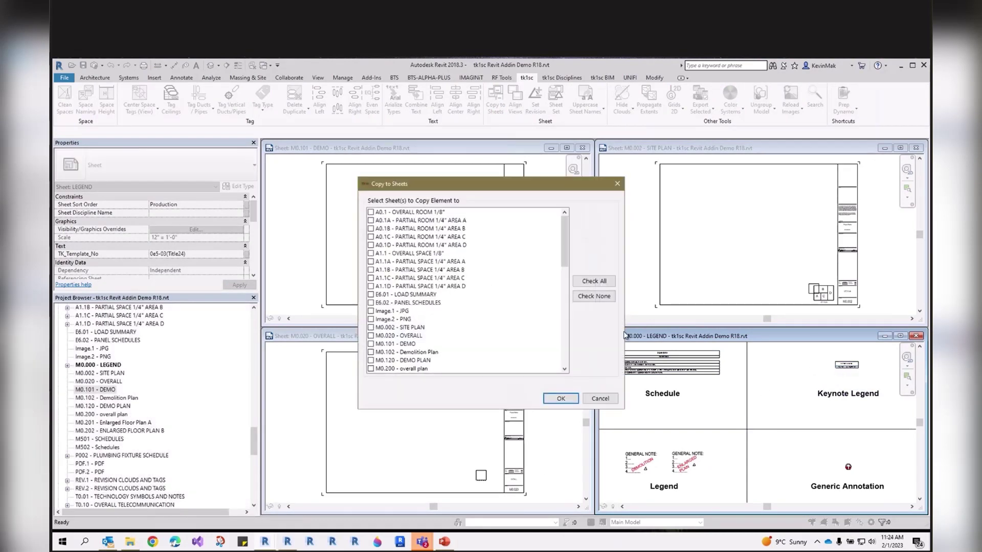
{"action": "scroll", "coordinate": [562, 234], "scroll_direction": "down", "scroll_amount": 2}
{"action": "scroll", "coordinate": [564, 237], "scroll_direction": "up", "scroll_amount": 2}
{"action": "left_click_drag", "start_coordinate": [569, 233], "coordinate": [569, 266]}
{"action": "left_click", "coordinate": [371, 228]}
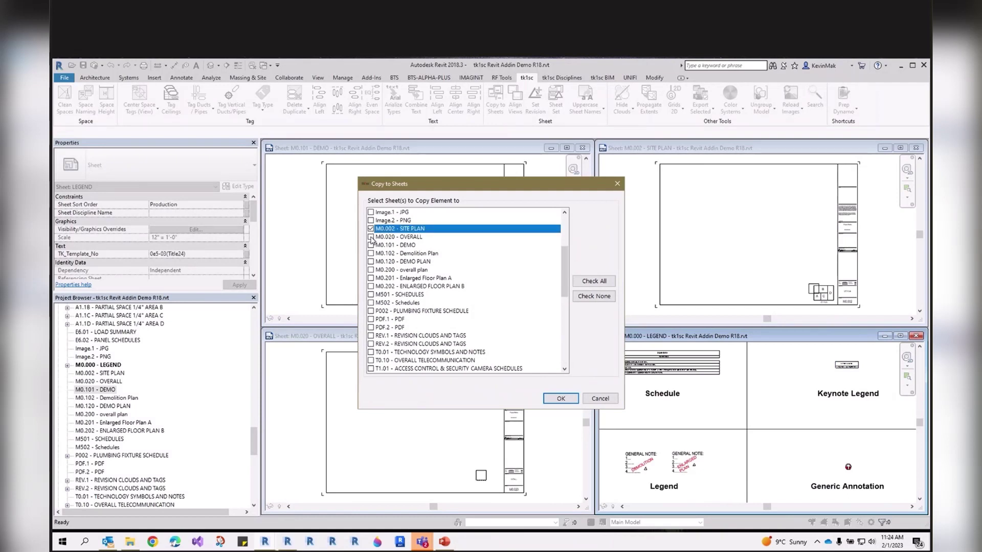
{"action": "left_click", "coordinate": [370, 237]}
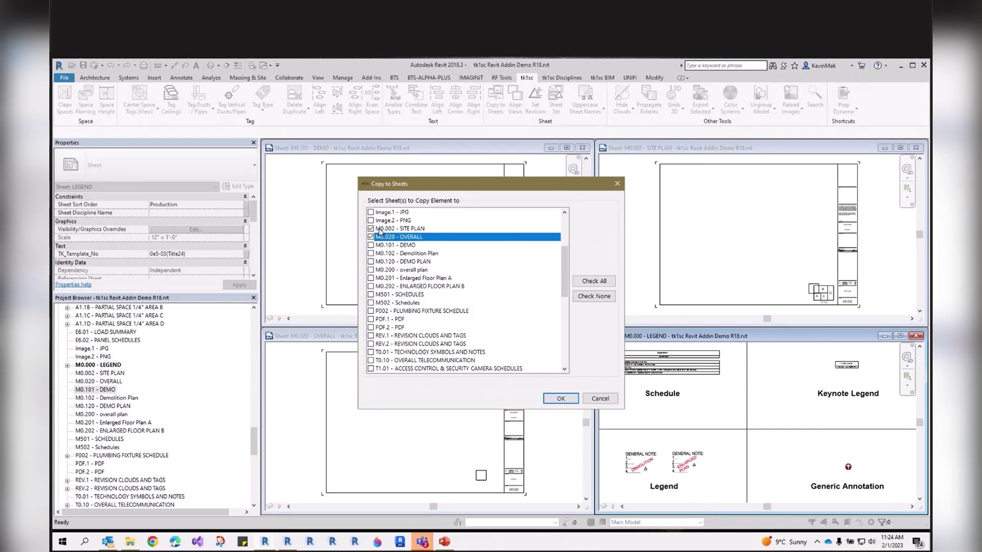
{"action": "left_click", "coordinate": [560, 398]}
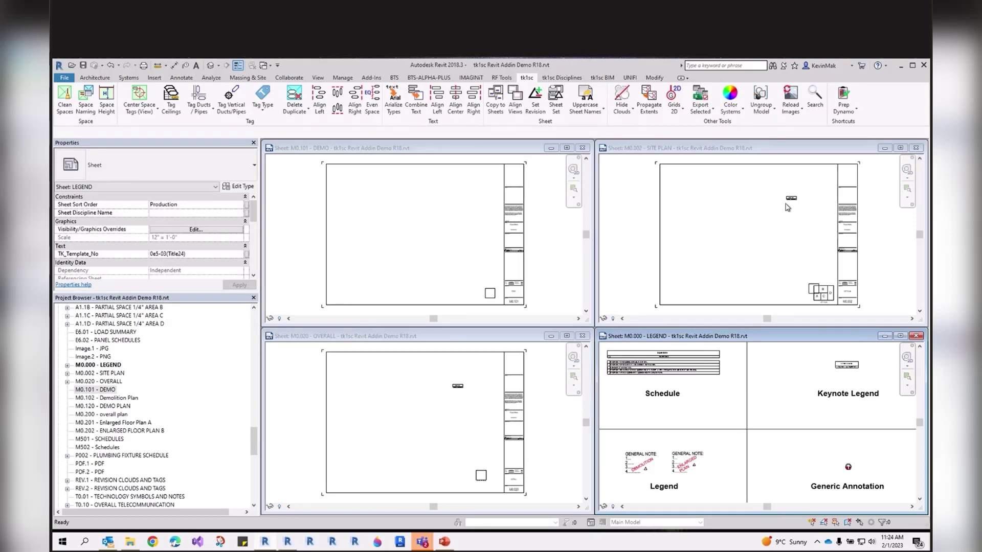
{"action": "scroll", "coordinate": [781, 397], "scroll_direction": "down", "scroll_amount": 4}
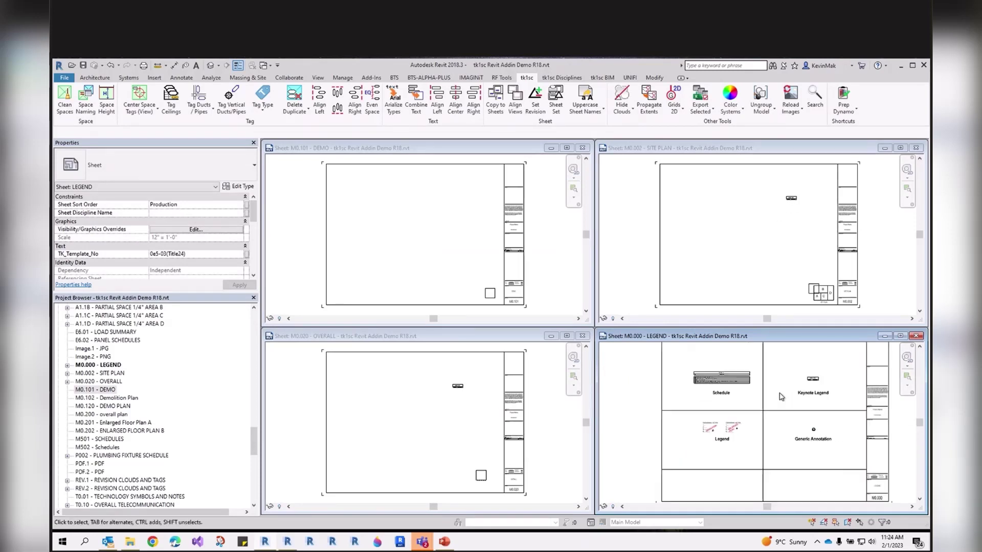
{"action": "middle_click_drag", "start_coordinate": [787, 397], "coordinate": [772, 402]}
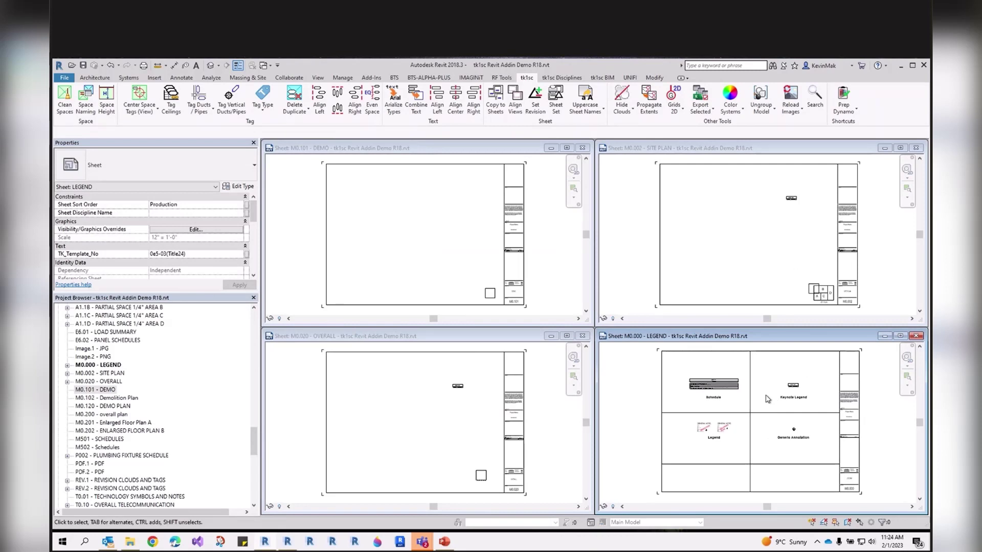
{"action": "scroll", "coordinate": [702, 433], "scroll_direction": "up", "scroll_amount": 4}
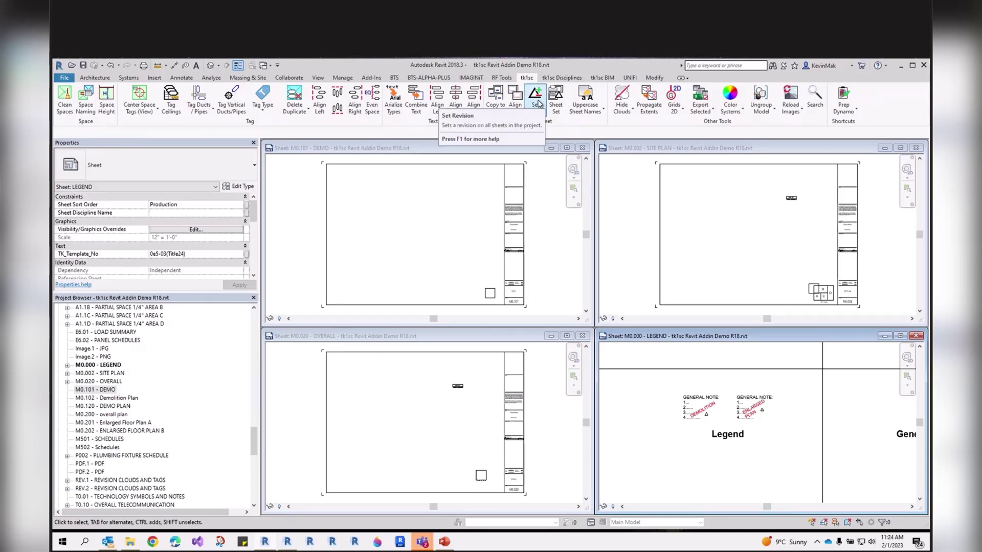
Examine the revision information in the title blocks of sheets M0.101 - DEMO, M0.020 - OVERALL, M0.002 - SITE PLAN and M0.000 - LEGEND
{"action": "left_click", "coordinate": [620, 251]}
{"action": "scroll", "coordinate": [532, 255], "scroll_direction": "up", "scroll_amount": 4}
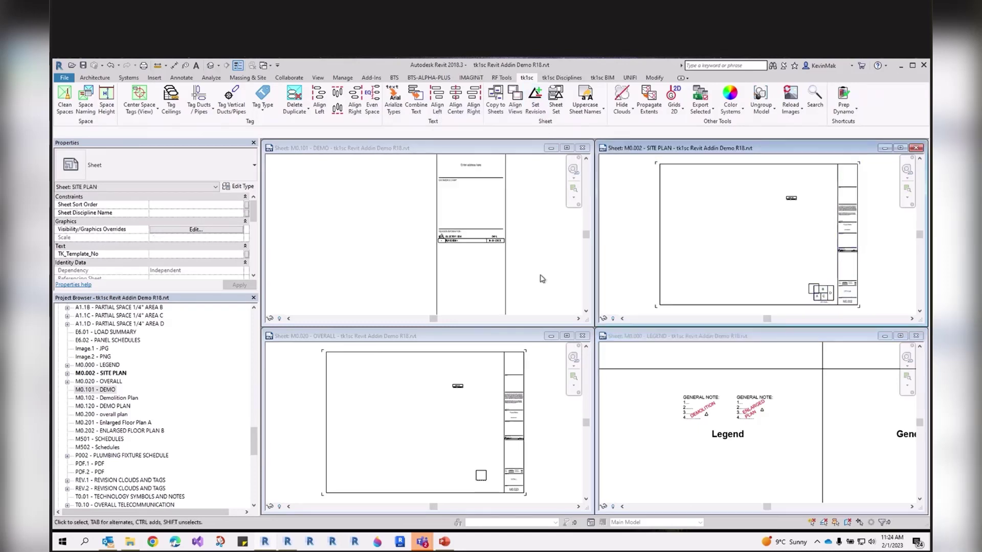
{"action": "scroll", "coordinate": [520, 254], "scroll_direction": "up", "scroll_amount": 3}
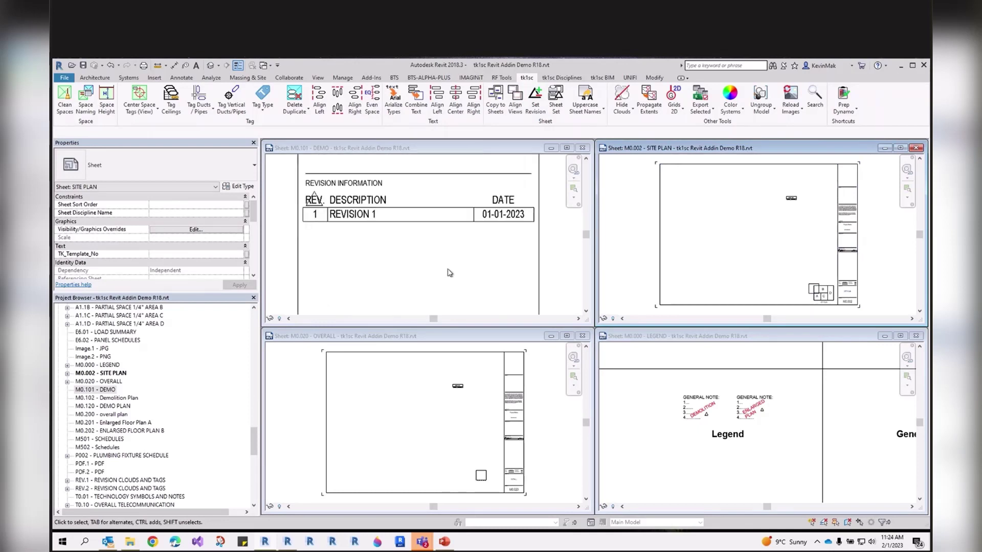
{"action": "left_click", "coordinate": [532, 404]}
{"action": "scroll", "coordinate": [530, 397], "scroll_direction": "up", "scroll_amount": 5}
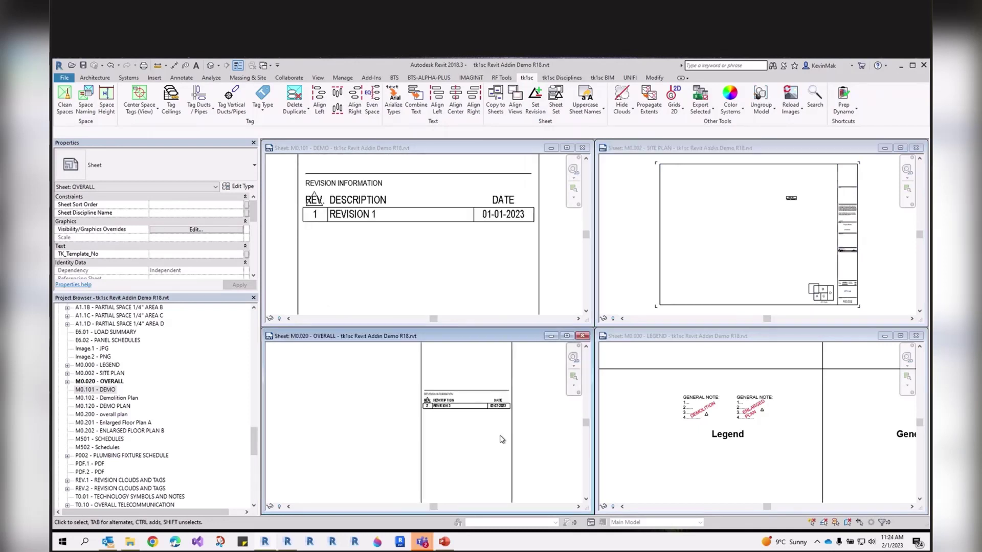
{"action": "middle_click_drag", "start_coordinate": [423, 450], "coordinate": [480, 471]}
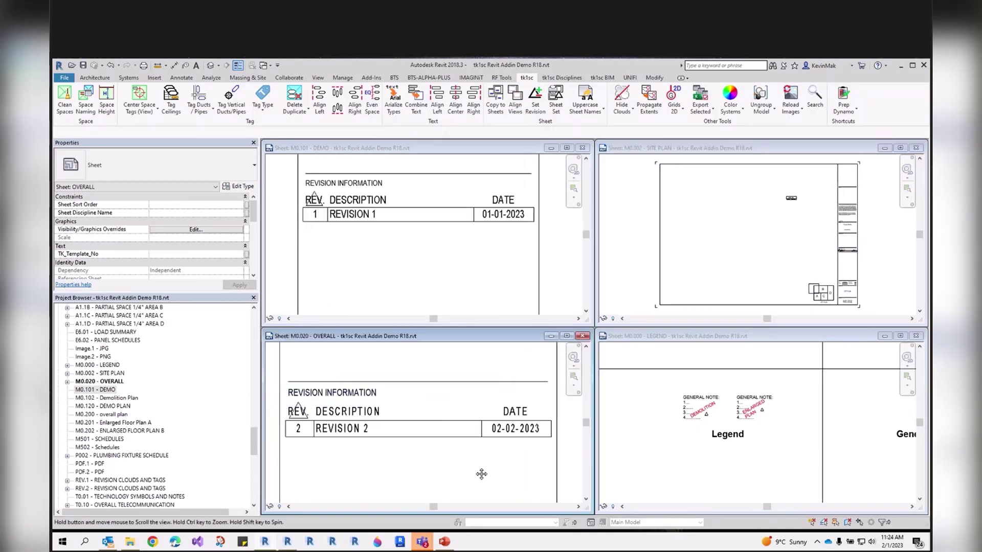
{"action": "scroll", "coordinate": [869, 264], "scroll_direction": "up", "scroll_amount": 2}
{"action": "scroll", "coordinate": [864, 258], "scroll_direction": "up", "scroll_amount": 5}
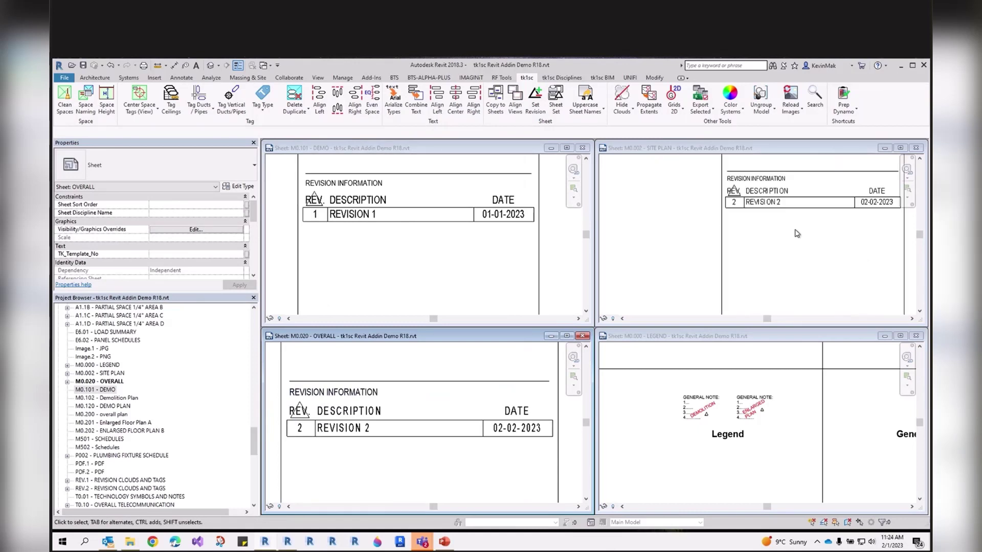
{"action": "left_click", "coordinate": [813, 221]}
{"action": "scroll", "coordinate": [762, 268], "scroll_direction": "down", "scroll_amount": 3}
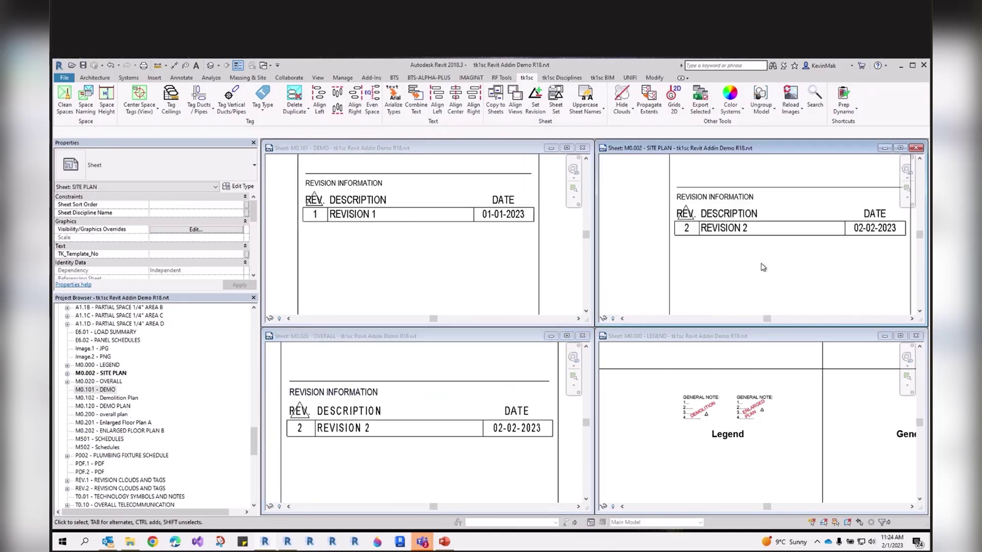
{"action": "scroll", "coordinate": [736, 464], "scroll_direction": "down", "scroll_amount": 3}
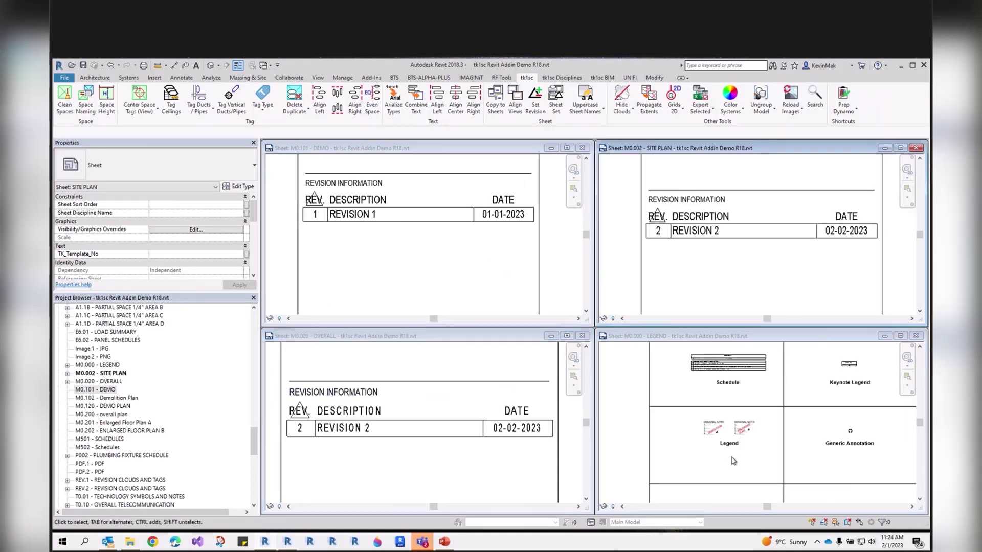
{"action": "left_click", "coordinate": [756, 463]}
{"action": "scroll", "coordinate": [903, 482], "scroll_direction": "up", "scroll_amount": 5}
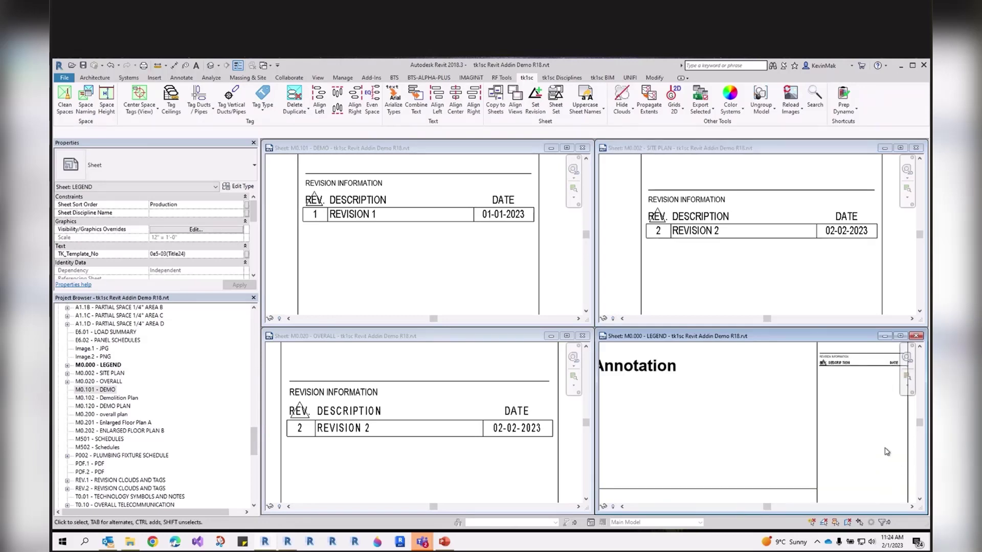
{"action": "scroll", "coordinate": [751, 407], "scroll_direction": "up", "scroll_amount": 1}
{"action": "middle_click_drag", "start_coordinate": [752, 431], "coordinate": [760, 473]}
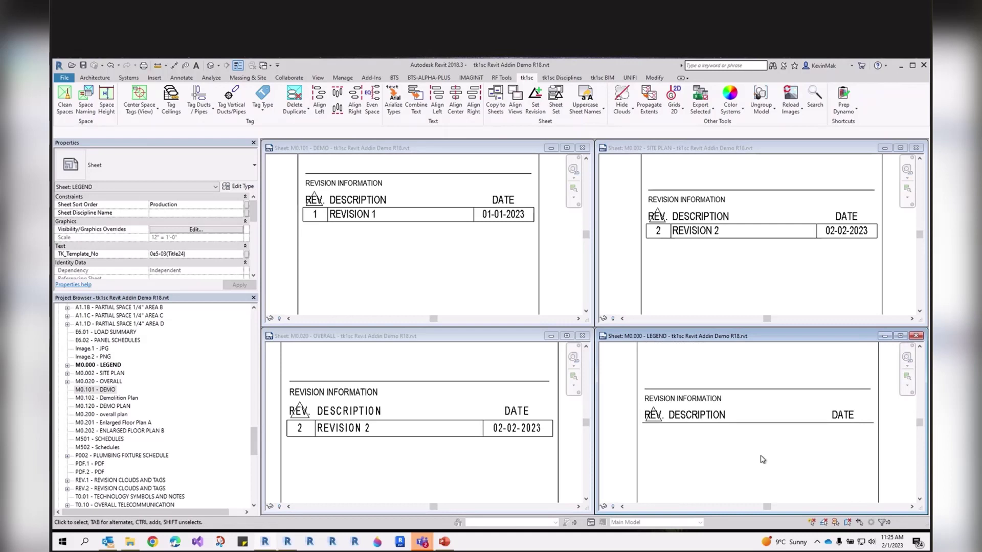
{"action": "left_click", "coordinate": [877, 452]}
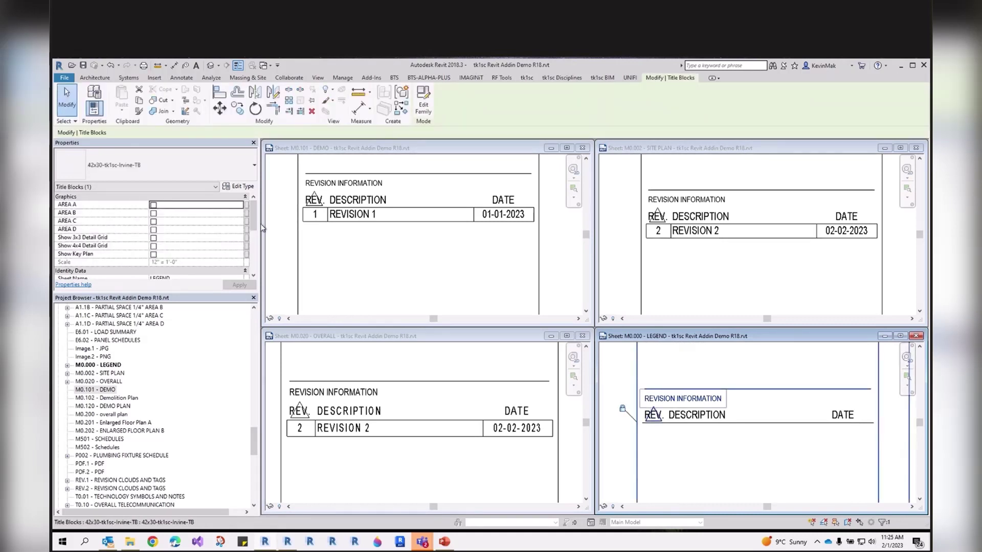
{"action": "left_click_drag", "start_coordinate": [255, 220], "coordinate": [255, 264]}
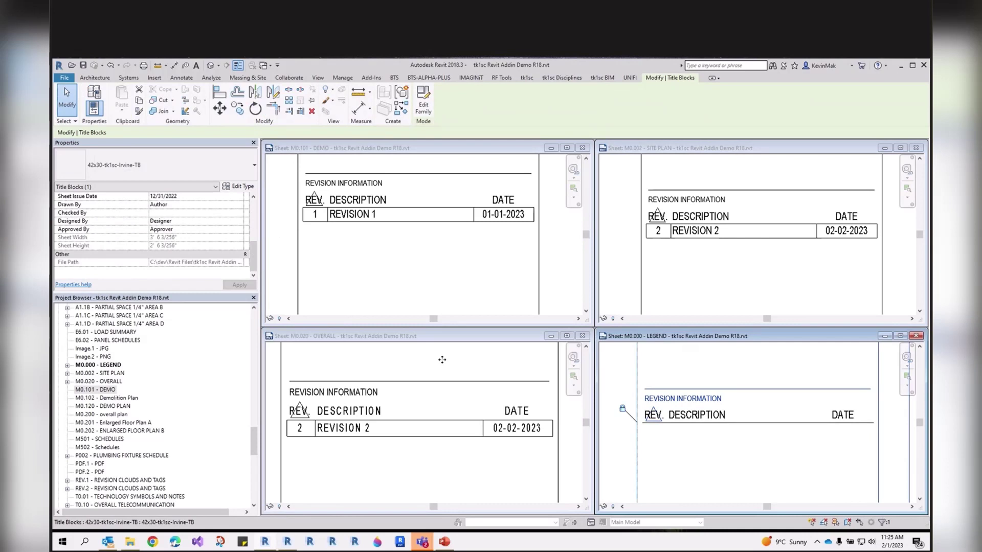
{"action": "key", "text": "Escape"}
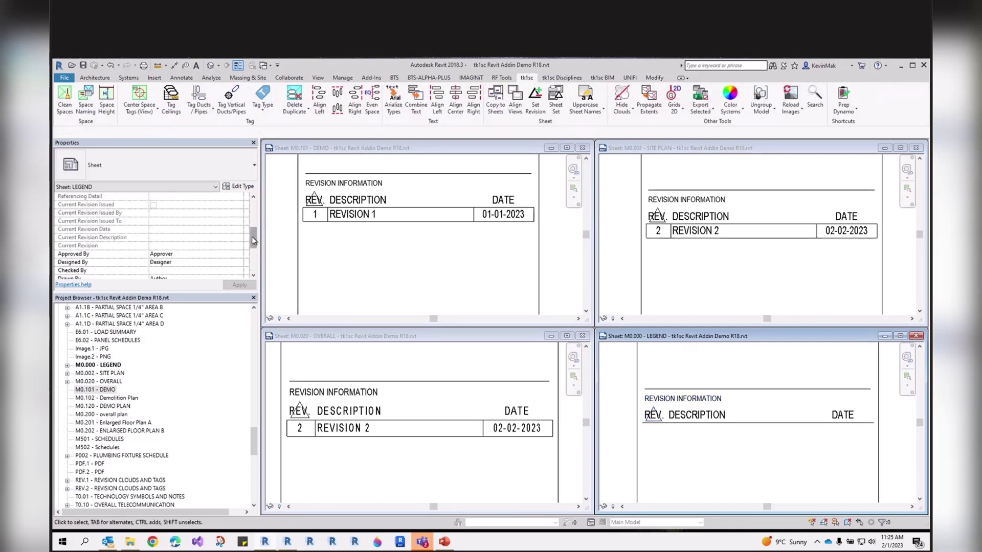
Show Seq. 3 - REVISION 3 in the revision schedule of sheet M0.000 - LEGEND through Revisions on Sheet, and undo it
{"action": "left_click_drag", "start_coordinate": [252, 236], "coordinate": [253, 259]}
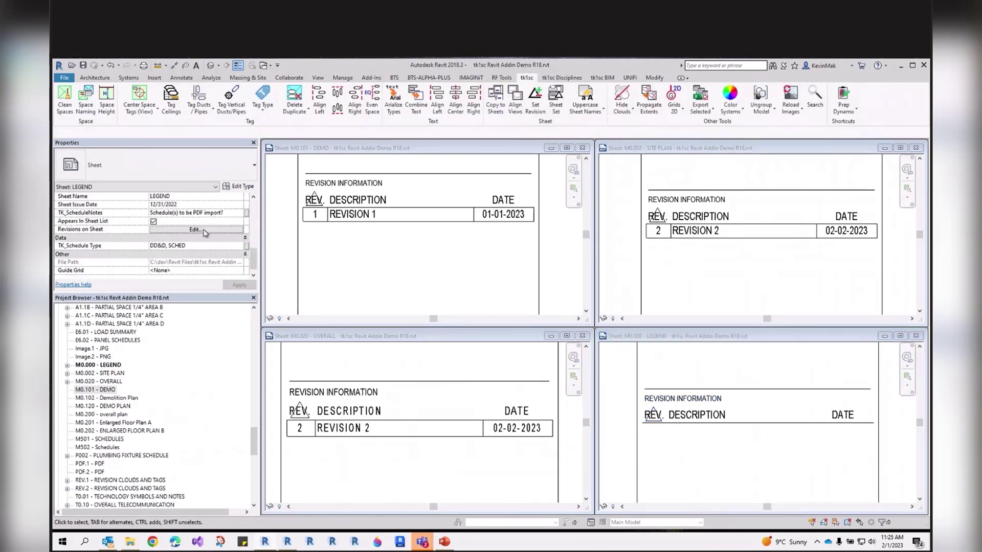
{"action": "left_click", "coordinate": [204, 233]}
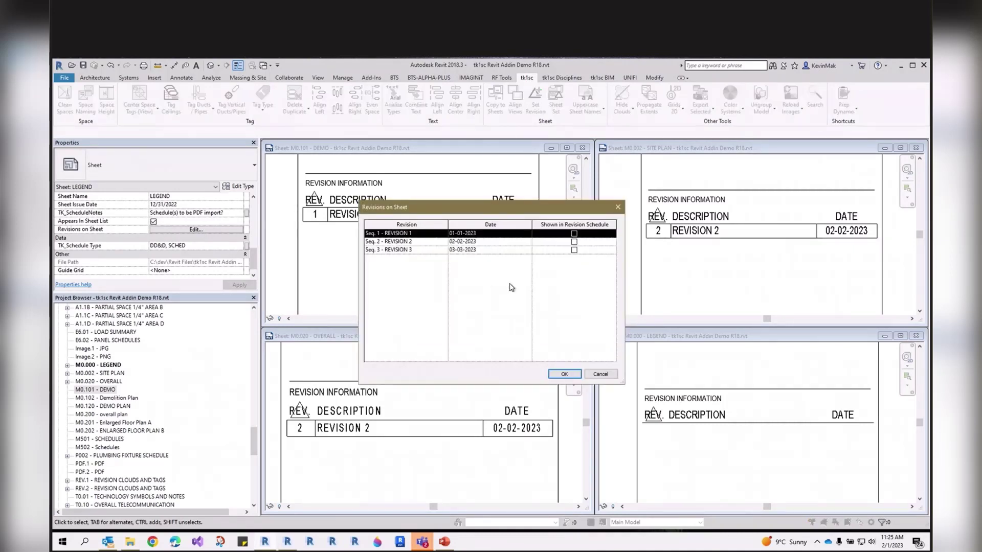
{"action": "left_click", "coordinate": [574, 251]}
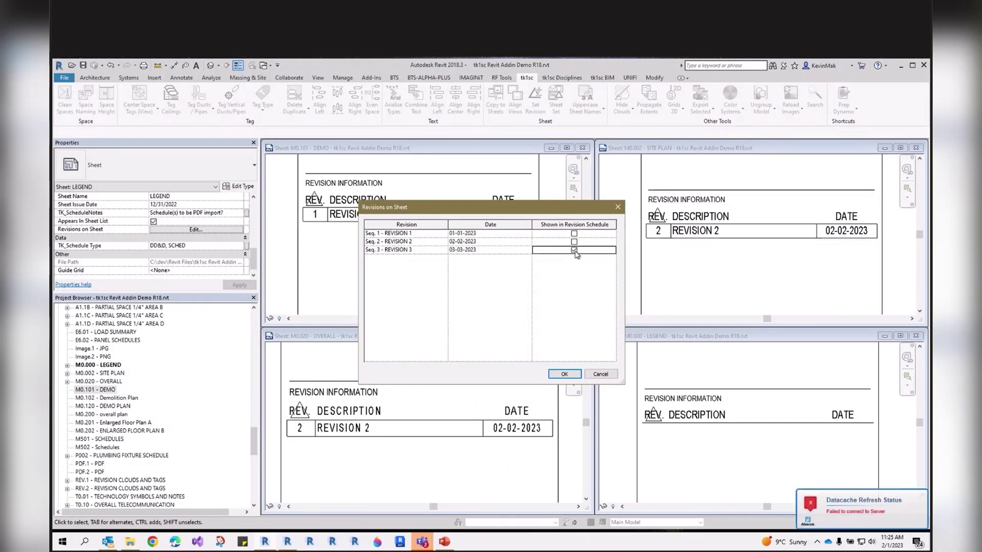
{"action": "left_click", "coordinate": [564, 374]}
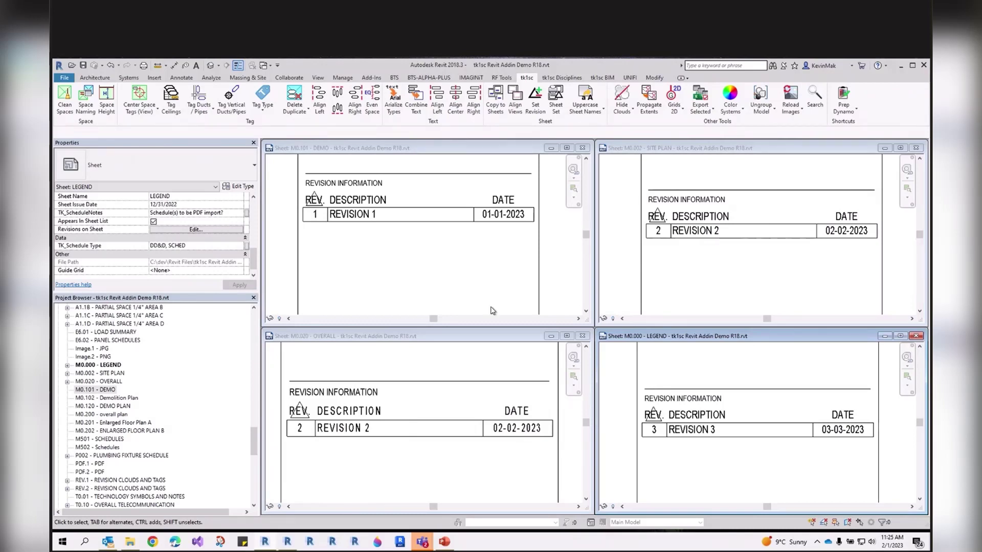
{"action": "left_click", "coordinate": [109, 67]}
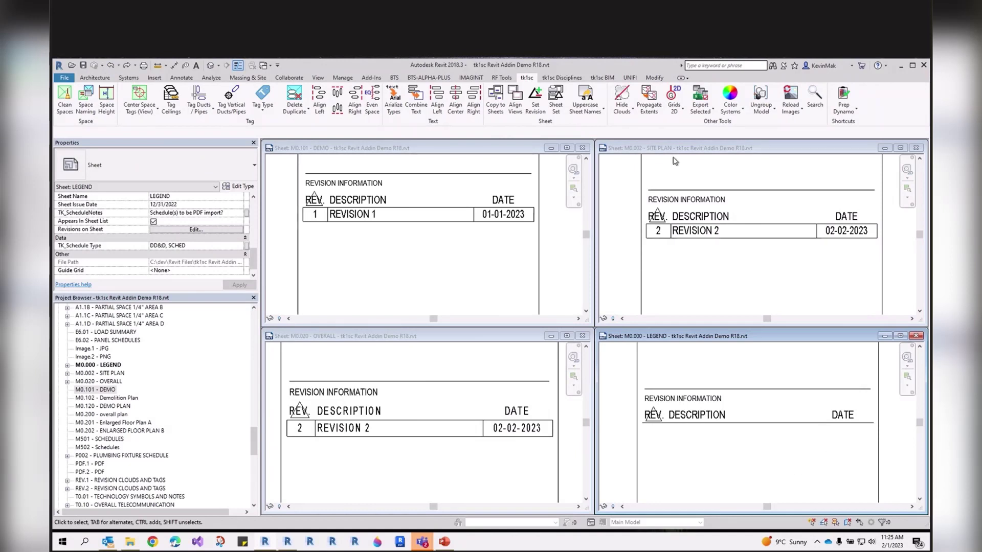
Add only Seq 3, Revision 3 dated 03-03-2023, to all sheets with Set Revision
{"action": "left_click", "coordinate": [543, 109]}
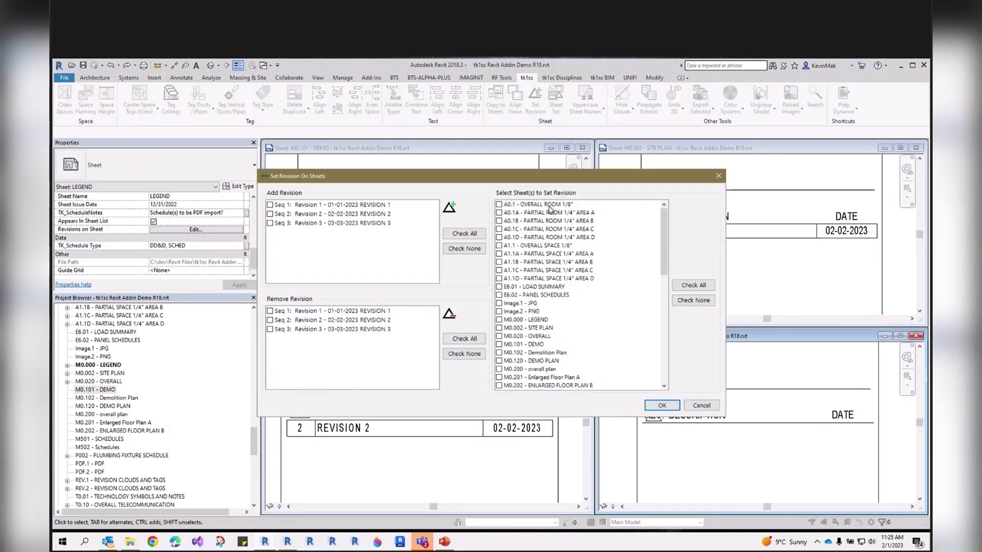
{"action": "left_click_drag", "start_coordinate": [489, 178], "coordinate": [486, 188]}
{"action": "left_click", "coordinate": [284, 235]}
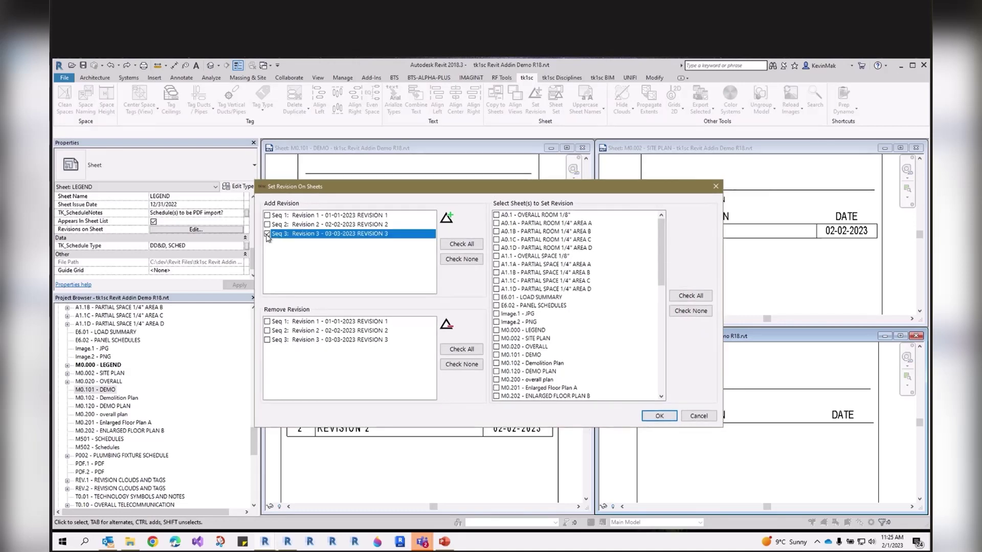
{"action": "left_click", "coordinate": [690, 295]}
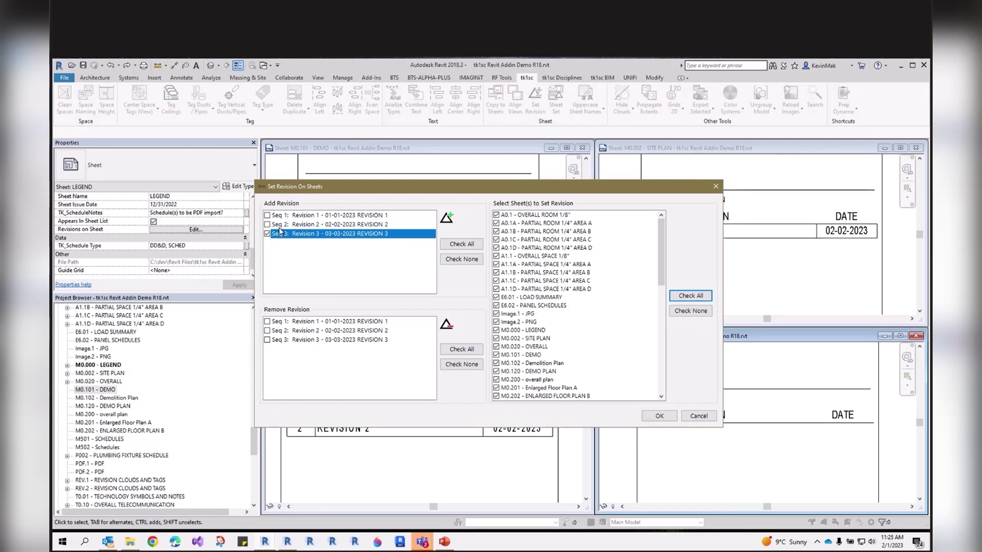
{"action": "left_click", "coordinate": [461, 243]}
{"action": "left_click", "coordinate": [267, 224]}
{"action": "left_click", "coordinate": [267, 215]}
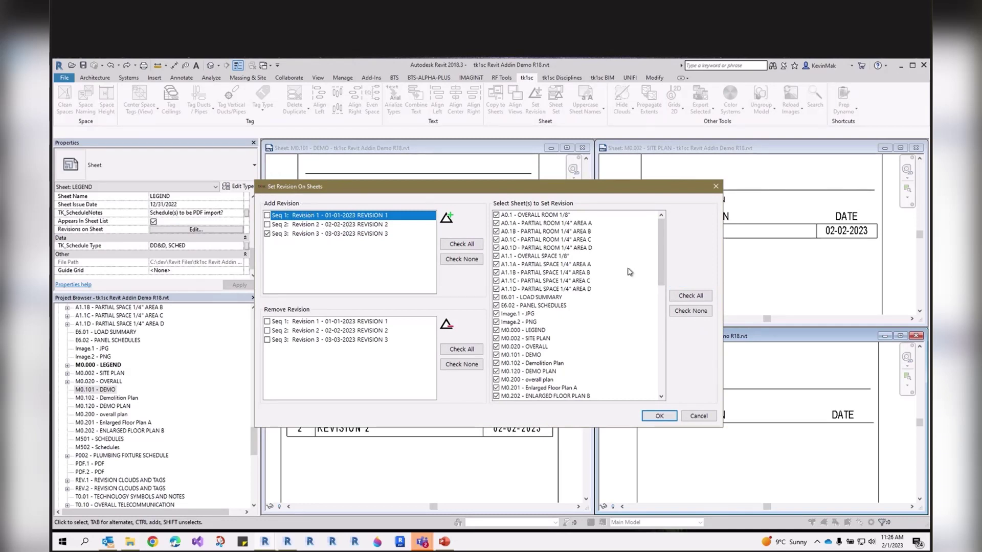
{"action": "left_click_drag", "start_coordinate": [661, 231], "coordinate": [664, 365]}
{"action": "left_click", "coordinate": [660, 416]}
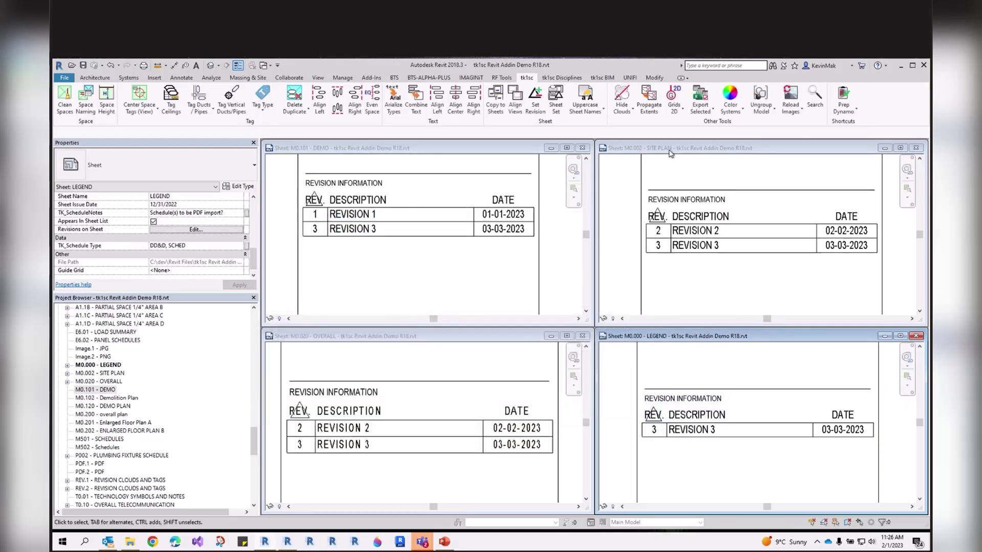
Remove Seq 3, Revision 3 dated 03-03-2023, from all sheets with Set Revision
{"action": "left_click", "coordinate": [535, 97]}
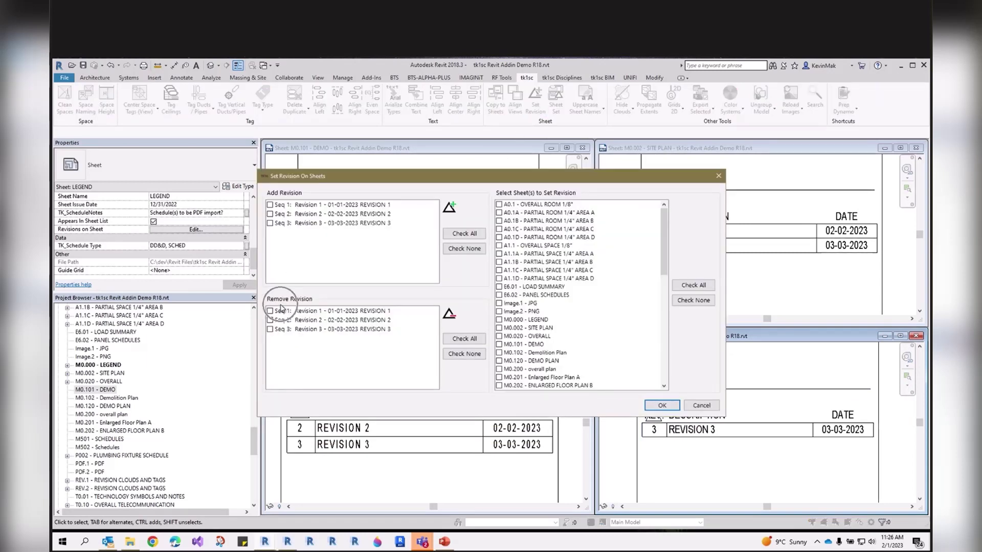
{"action": "left_click", "coordinate": [271, 331]}
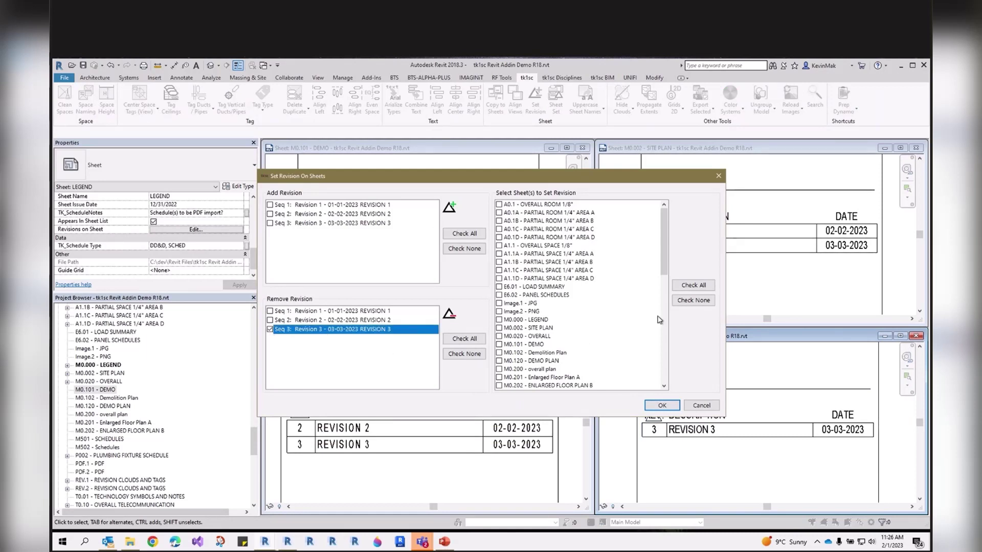
{"action": "left_click", "coordinate": [690, 286]}
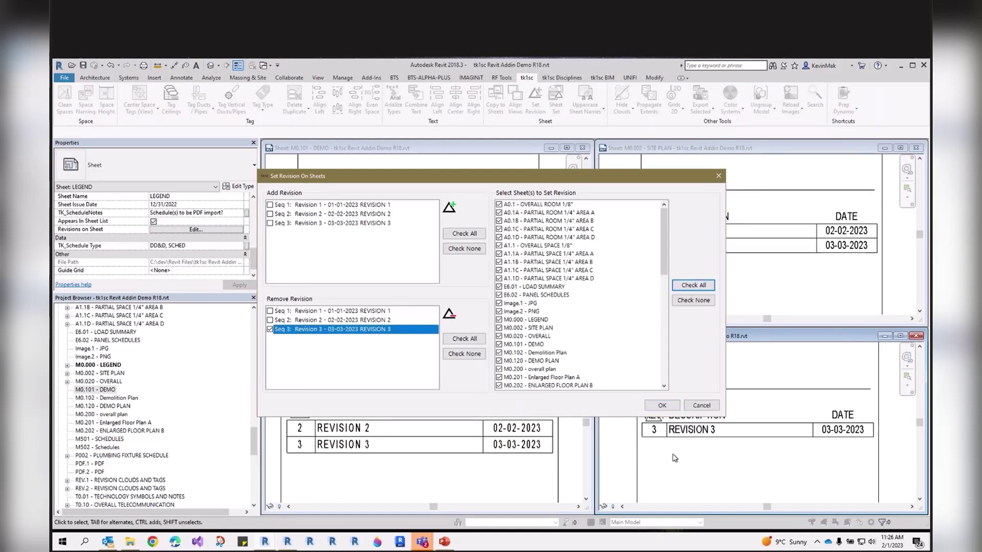
{"action": "left_click", "coordinate": [659, 406]}
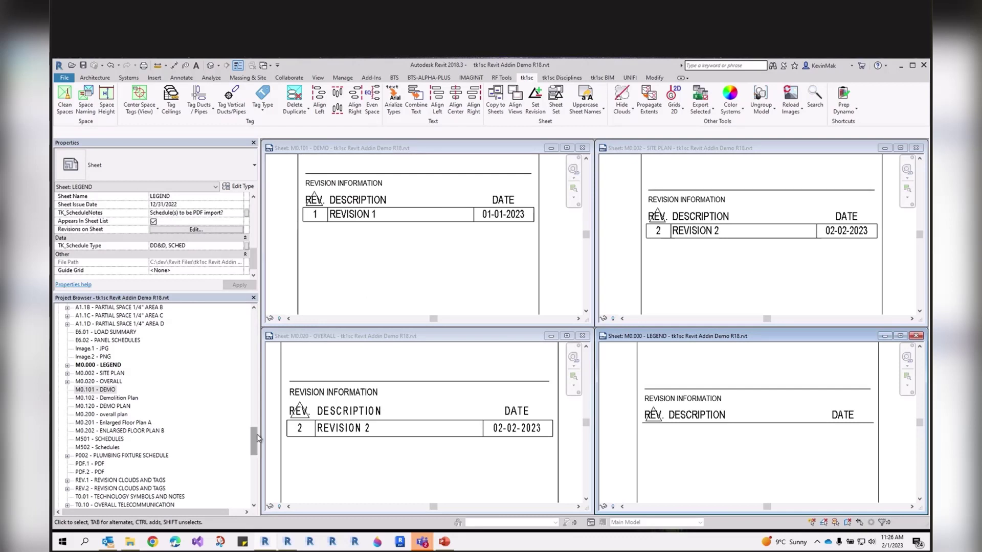
Open the Area B technology floor and ceiling plan sheets T3.01-B, T3.02-B, T4.01-B and T4.02-B
{"action": "left_click_drag", "start_coordinate": [253, 438], "coordinate": [256, 471]}
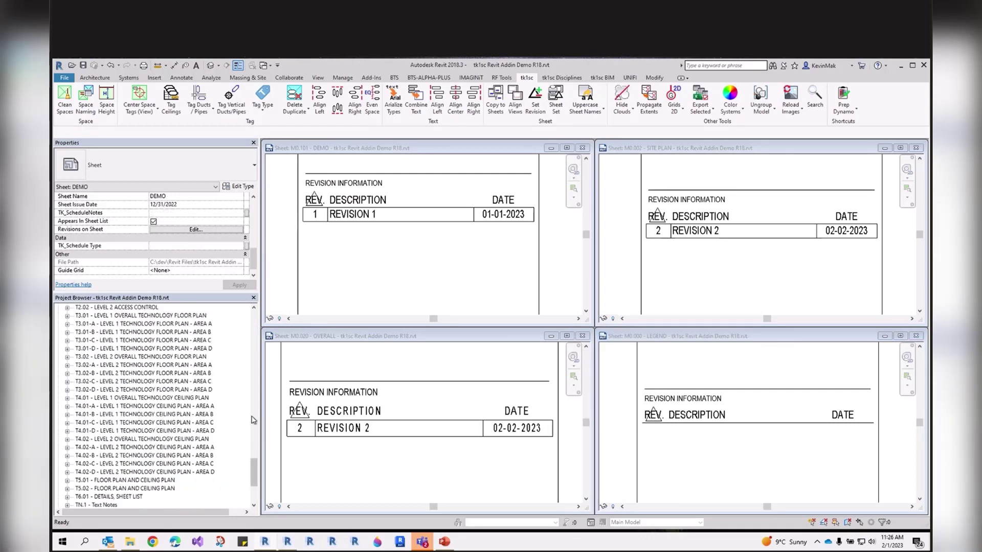
{"action": "left_click", "coordinate": [187, 333]}
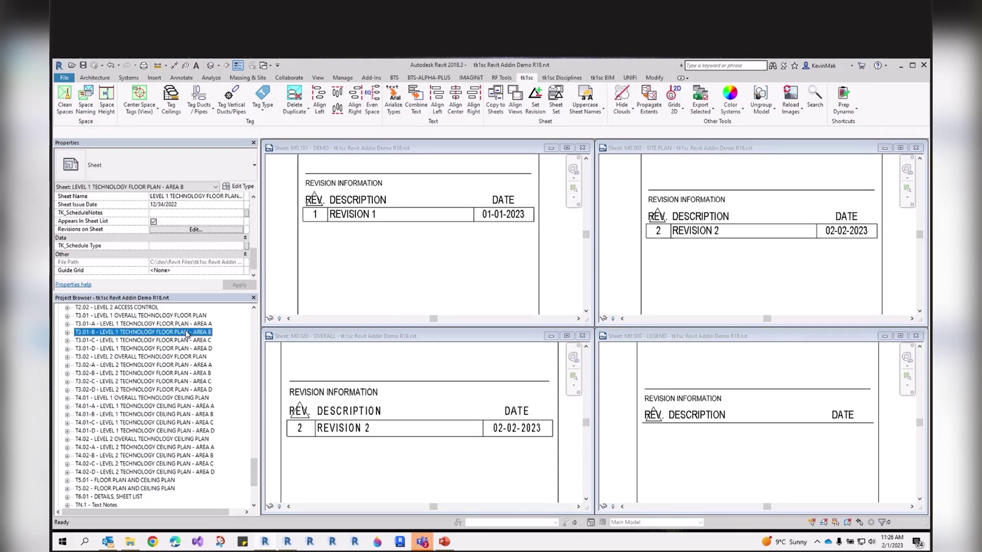
{"action": "double_click", "coordinate": [187, 333]}
{"action": "double_click", "coordinate": [198, 373]}
{"action": "left_click", "coordinate": [203, 415]}
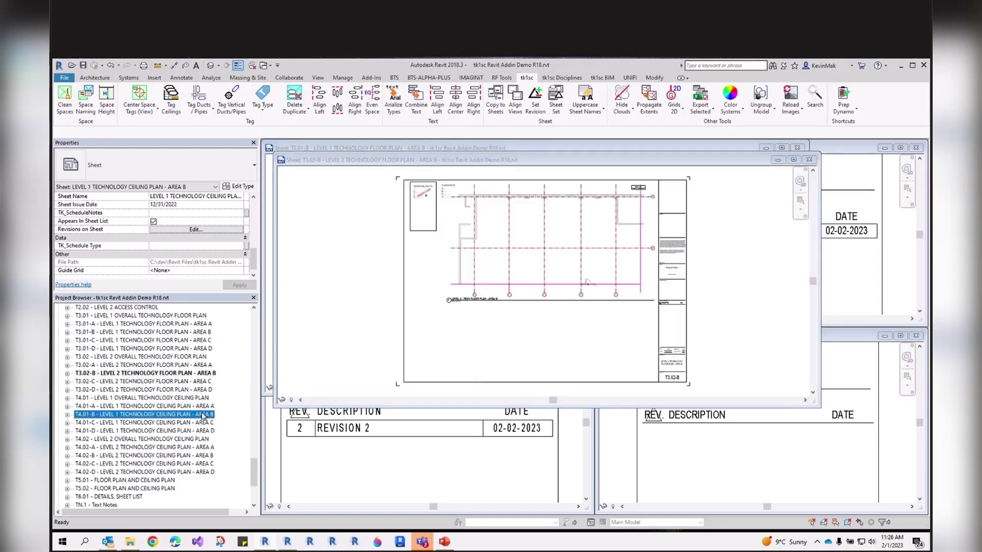
{"action": "double_click", "coordinate": [203, 415]}
{"action": "double_click", "coordinate": [200, 456]}
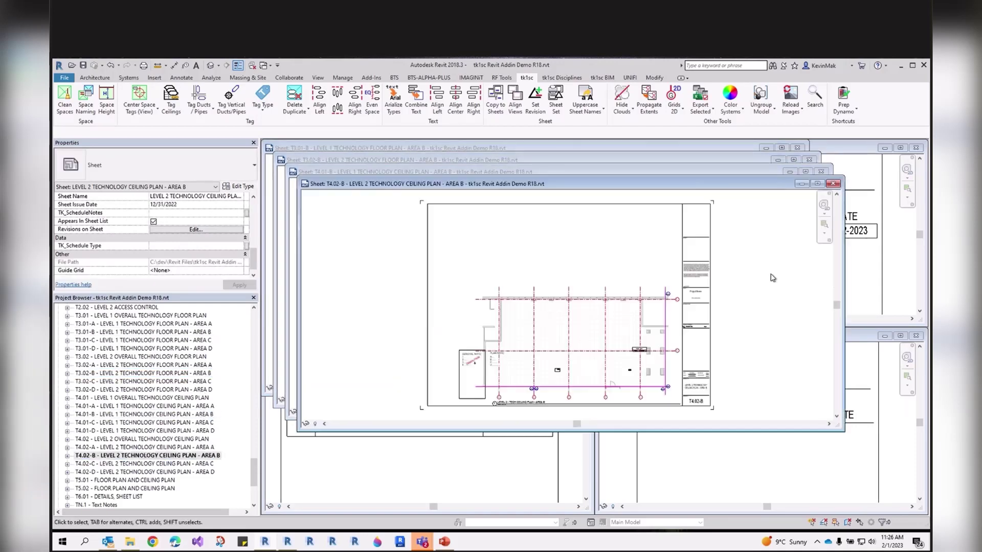
Close the M0.002 - SITE PLAN, M0.000 - LEGEND and M0.020 - OVERALL sheets
{"action": "left_click", "coordinate": [916, 147]}
{"action": "left_click", "coordinate": [916, 336]}
{"action": "left_click", "coordinate": [508, 468]}
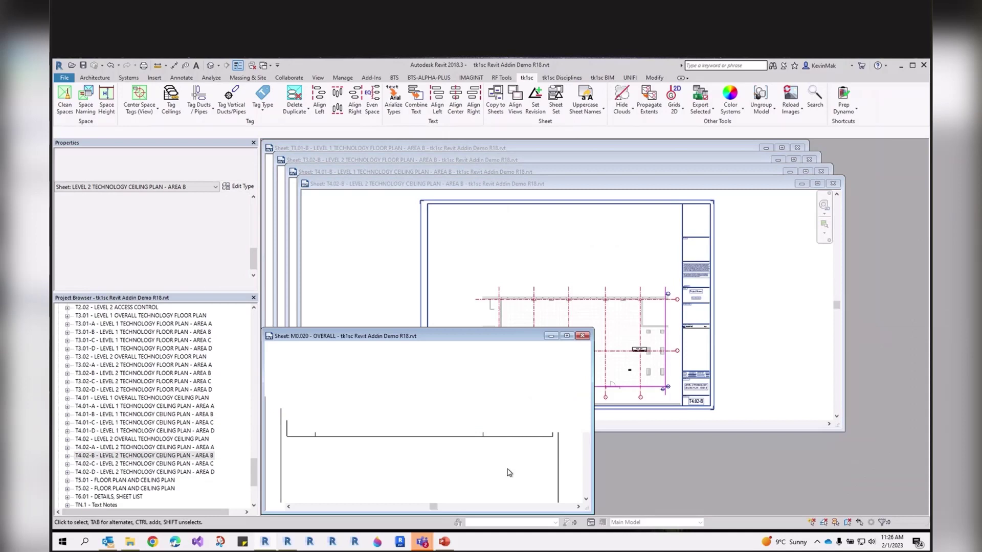
{"action": "left_click", "coordinate": [583, 336]}
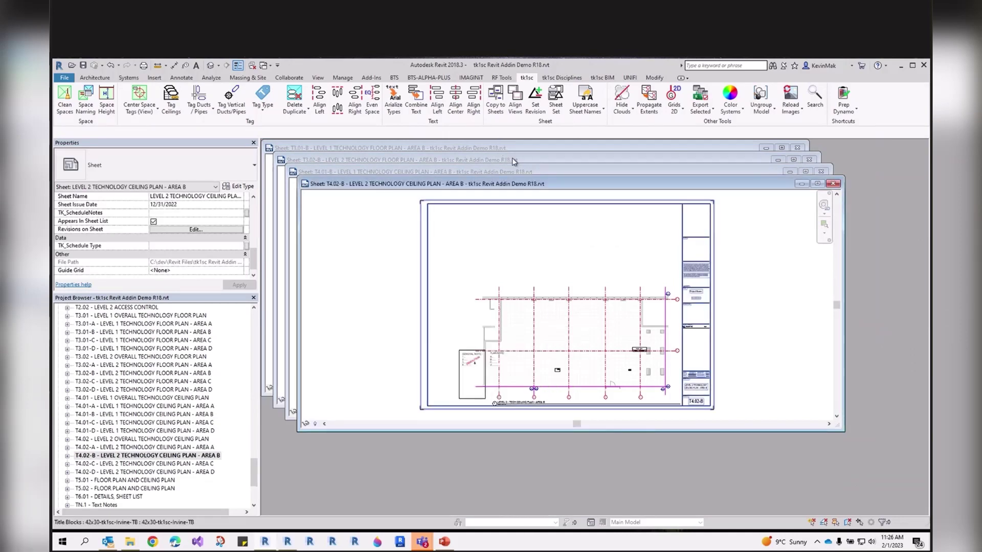
Tile the open views, close the M0.101 - DEMO sheet, and fit the four remaining Area B sheets in their retiled windows
{"action": "key", "text": "w"}
{"action": "key", "text": "t"}
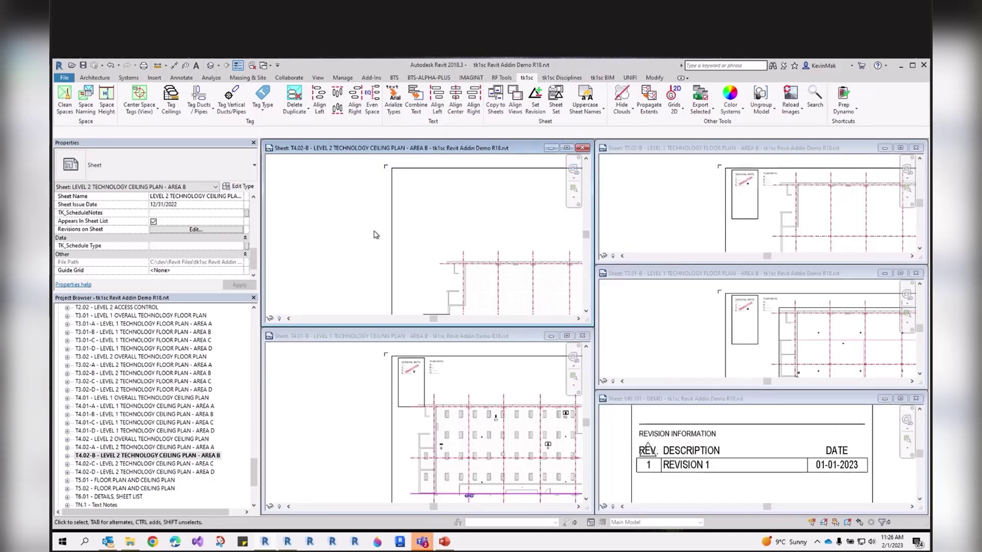
{"action": "left_click", "coordinate": [916, 399]}
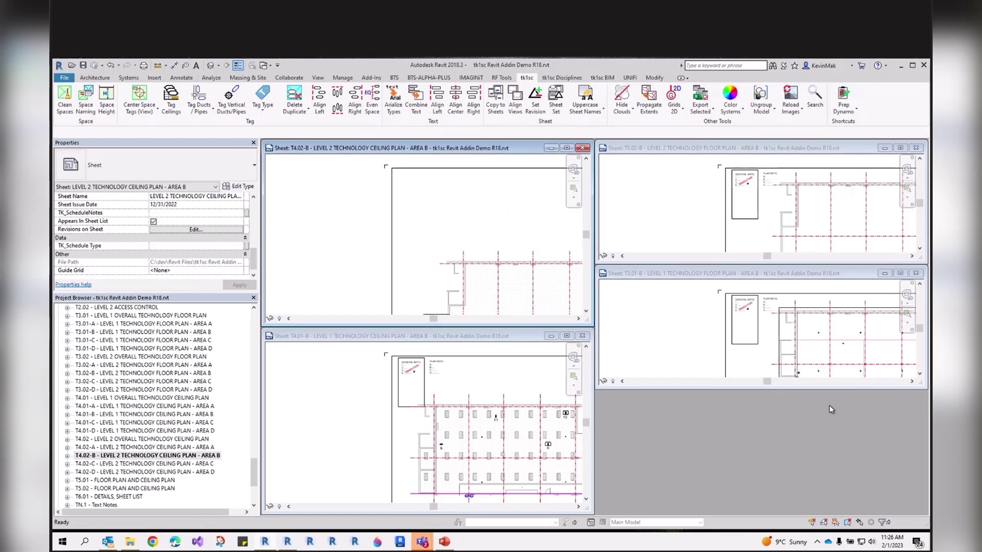
{"action": "key", "text": "w"}
{"action": "key", "text": "t"}
{"action": "key", "text": "z"}
{"action": "key", "text": "a"}
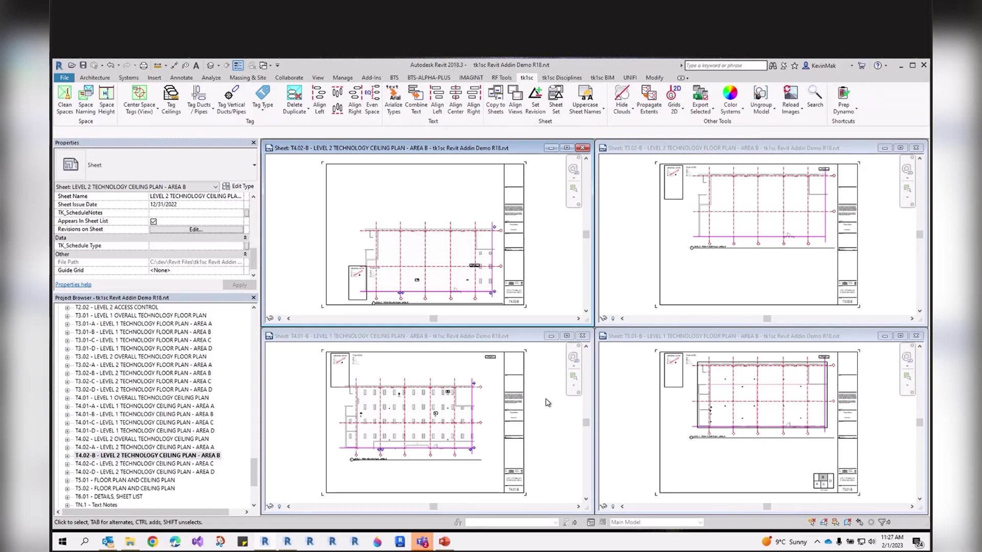
Move the ceiling plan viewport on sheet T4.01-B slightly toward the sheet's left edge
{"action": "left_click", "coordinate": [435, 418]}
{"action": "mouse_move", "coordinate": [435, 419]}
{"action": "left_mouse_down"}
{"action": "mouse_move", "coordinate": [428, 440]}
{"action": "mouse_move", "coordinate": [426, 421]}
{"action": "left_mouse_up"}
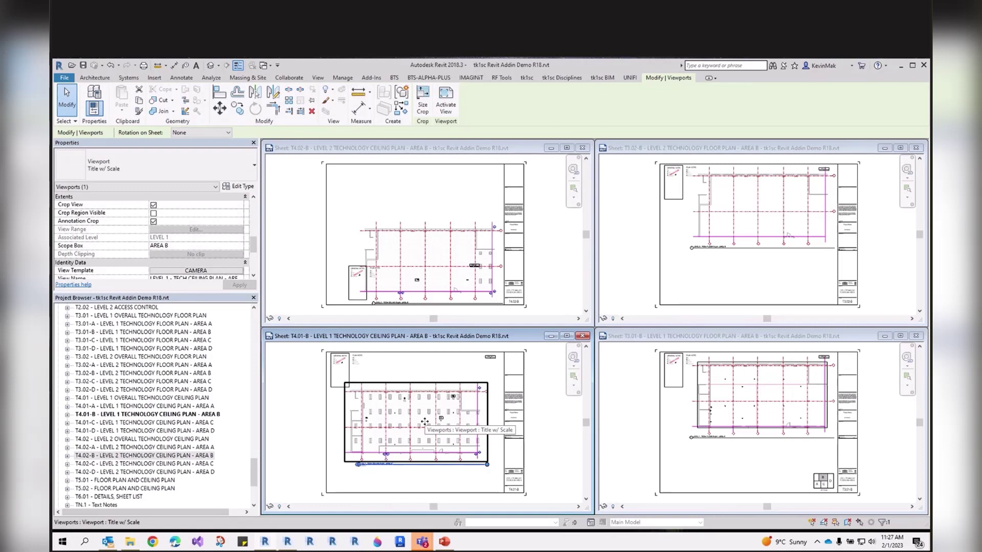
{"action": "left_click", "coordinate": [552, 436]}
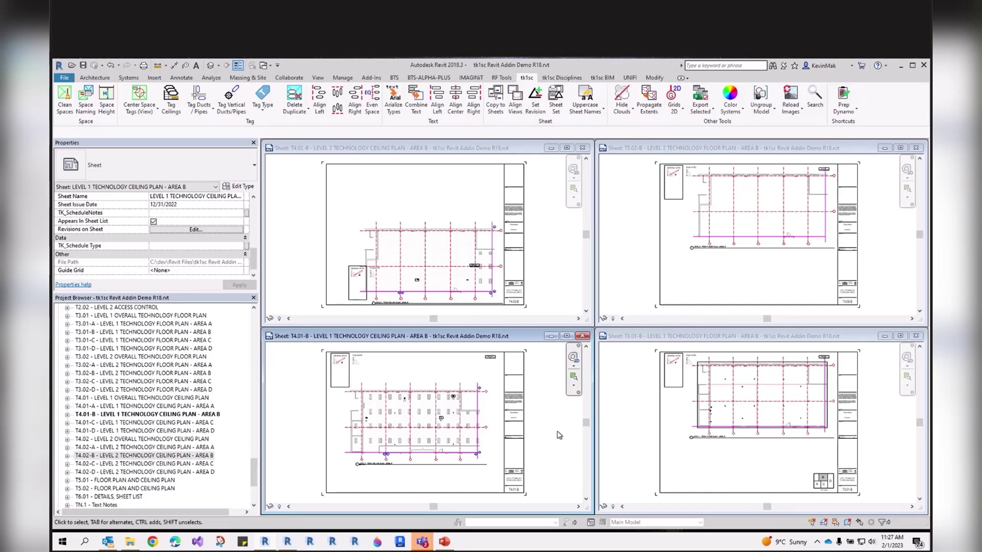
Check the scope box assigned to the ceiling plan views on sheets T4.01-B and T4.02-B
{"action": "left_click", "coordinate": [419, 415]}
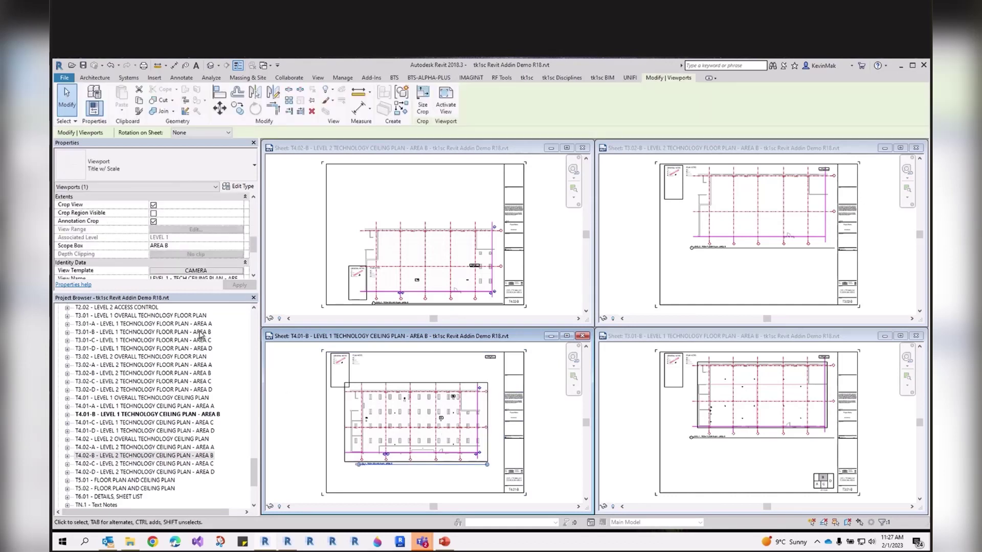
{"action": "left_click", "coordinate": [201, 332]}
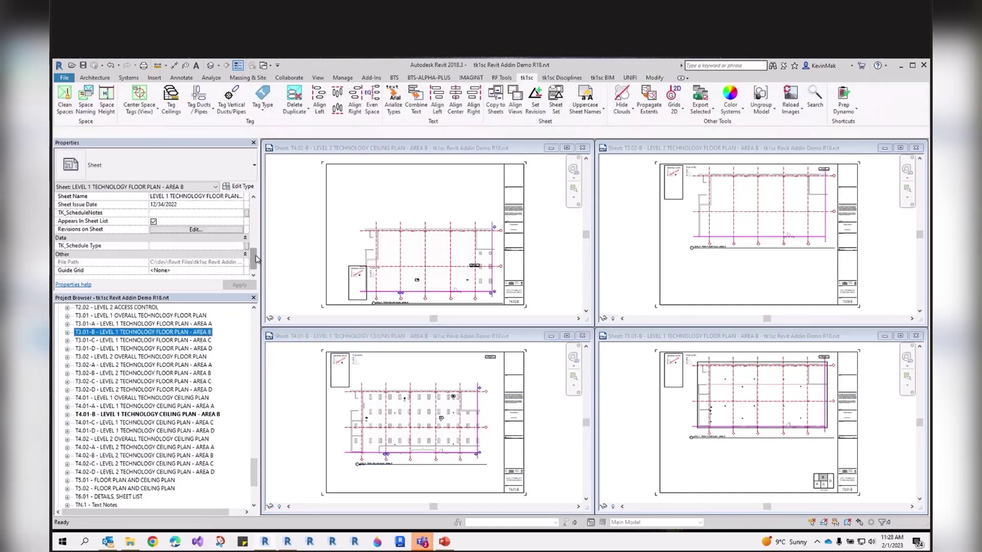
{"action": "scroll", "coordinate": [256, 259], "scroll_direction": "up", "scroll_amount": 3}
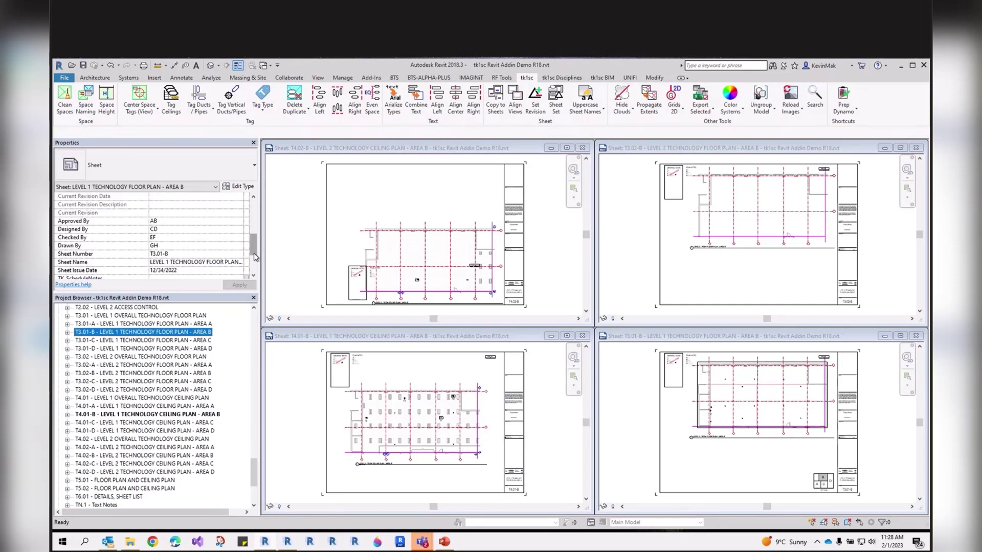
{"action": "left_click", "coordinate": [413, 255]}
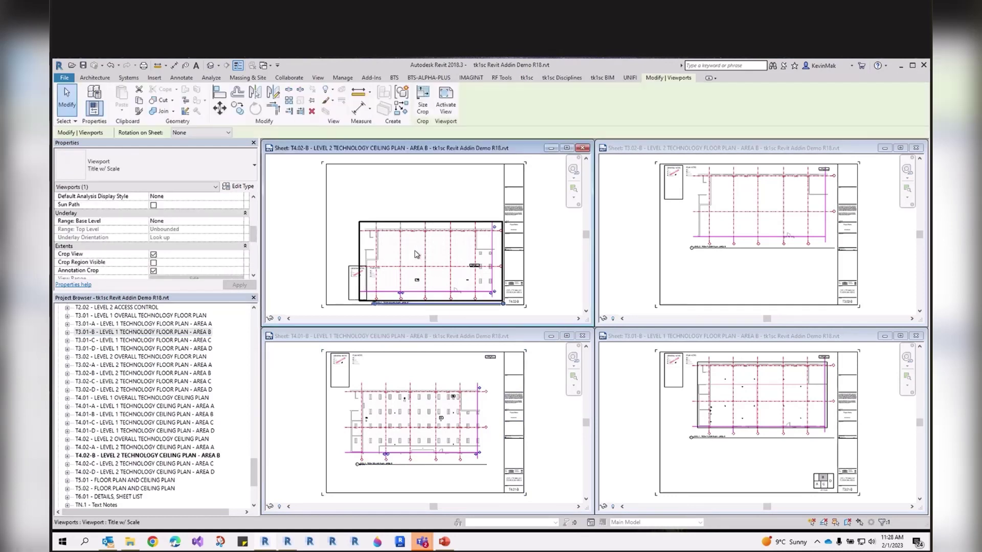
{"action": "double_click", "coordinate": [373, 244]}
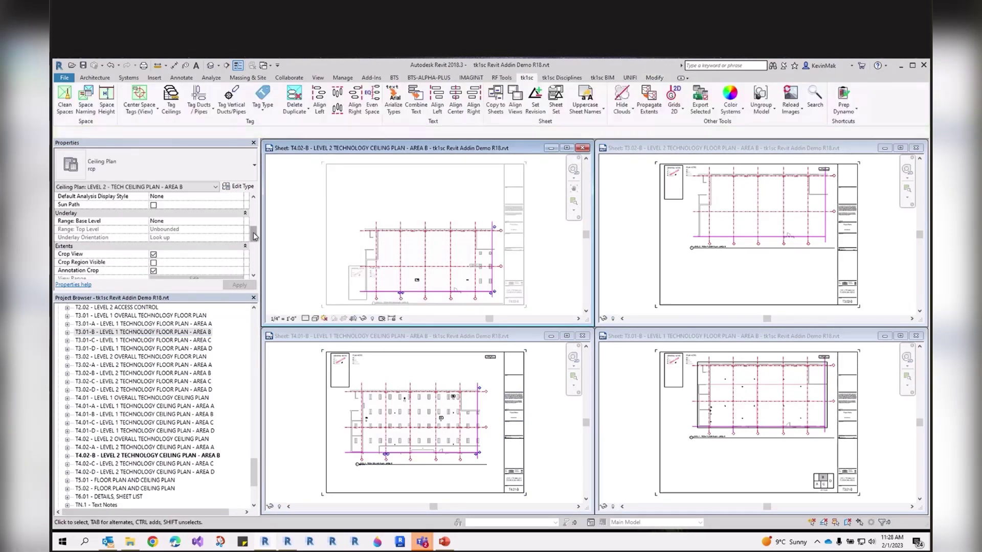
{"action": "scroll", "coordinate": [254, 241], "scroll_direction": "down", "scroll_amount": 1}
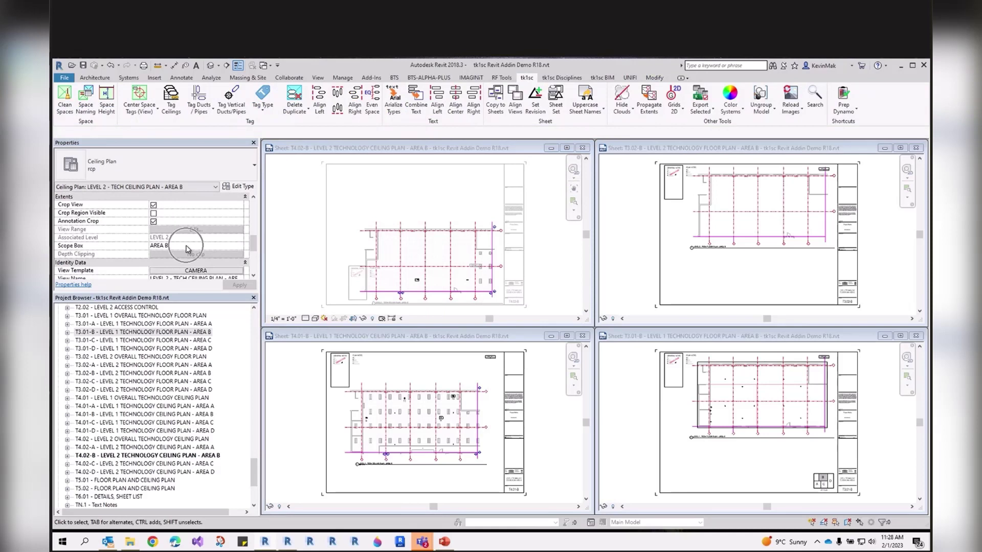
{"action": "left_click", "coordinate": [314, 402]}
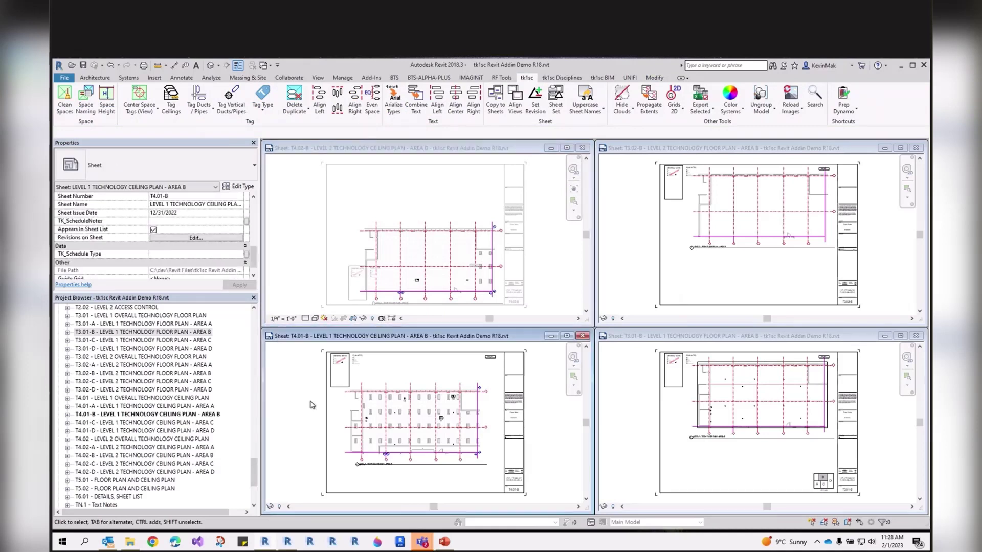
Align the Area B views on the other sheets to the T4.01-B ceiling plan viewport with Align Views
{"action": "left_click", "coordinate": [437, 419]}
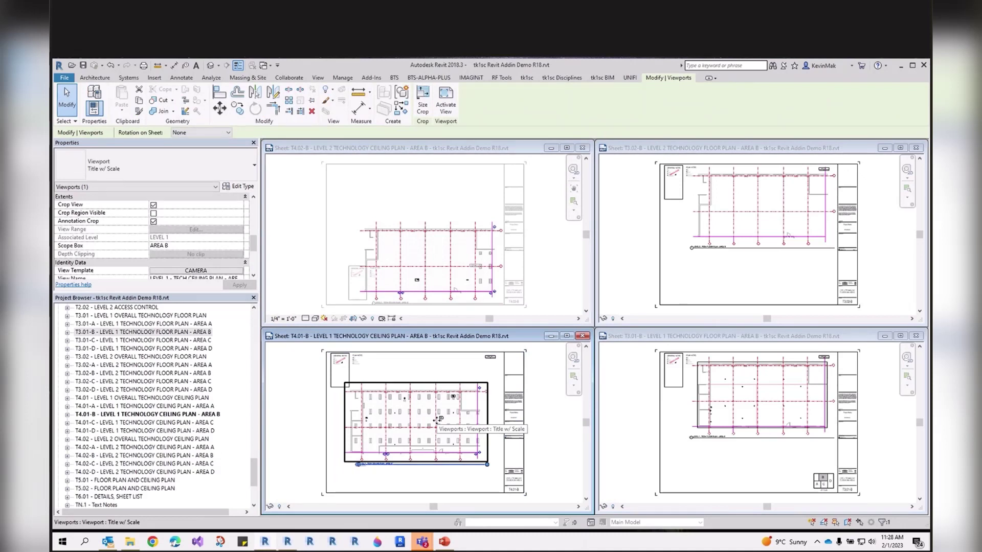
{"action": "left_click", "coordinate": [526, 77]}
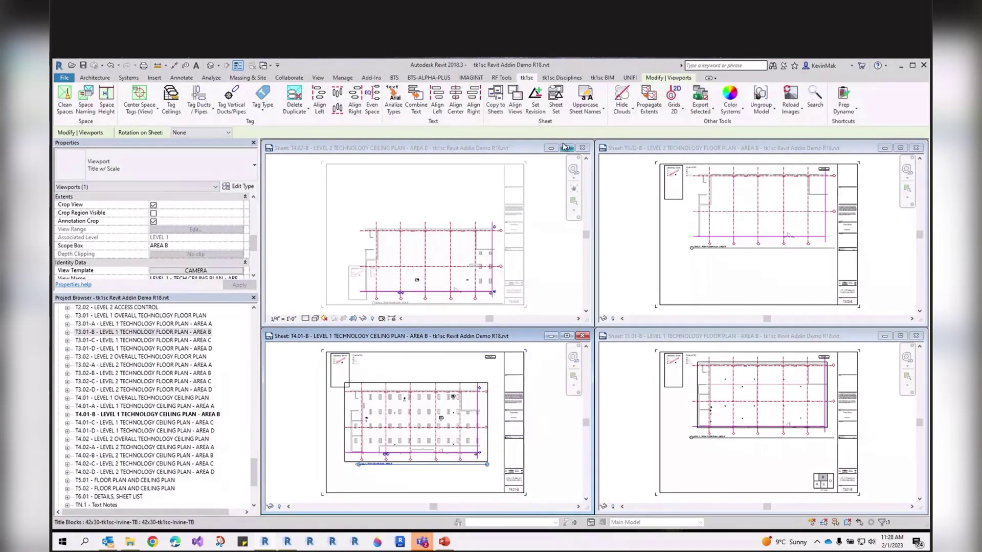
{"action": "left_click", "coordinate": [515, 102]}
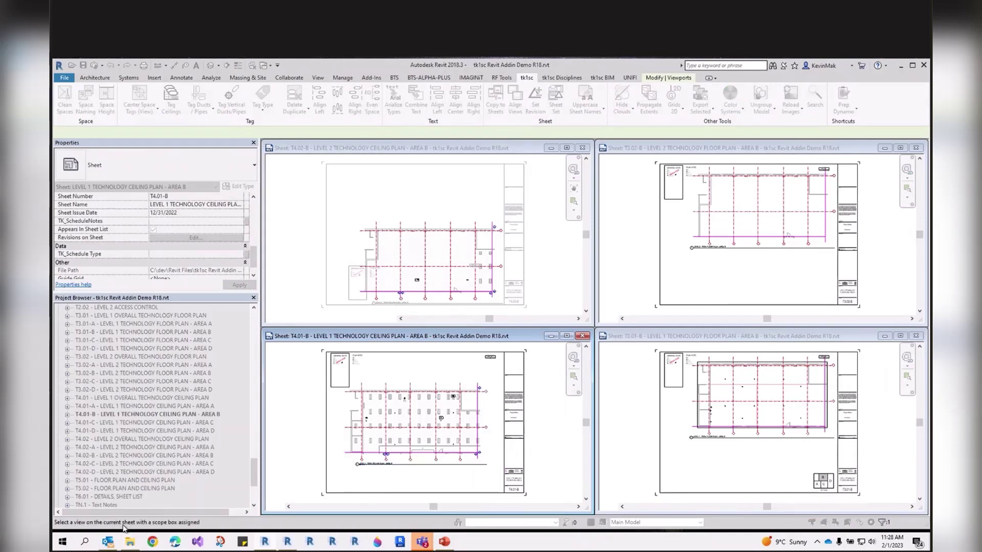
{"action": "left_click", "coordinate": [419, 418]}
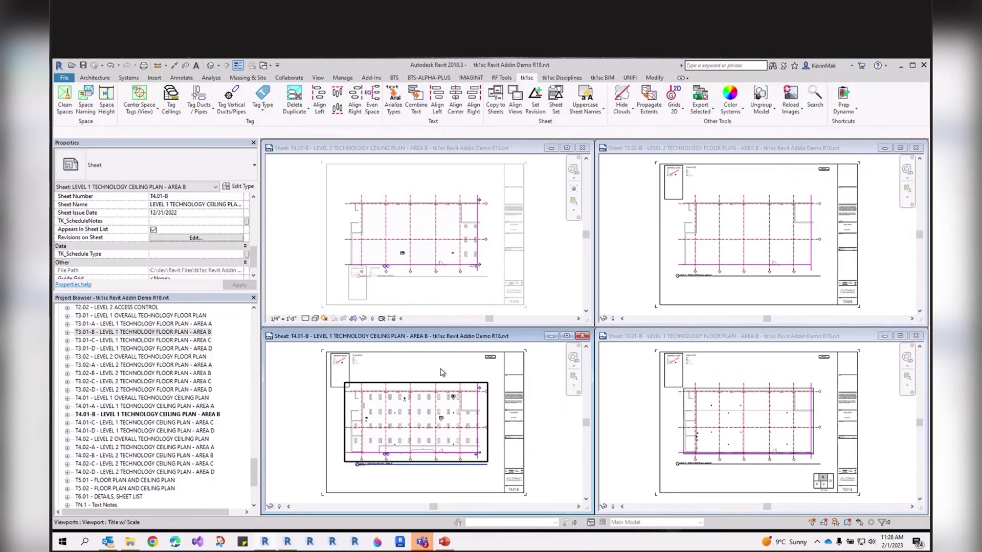
{"action": "left_click", "coordinate": [559, 261]}
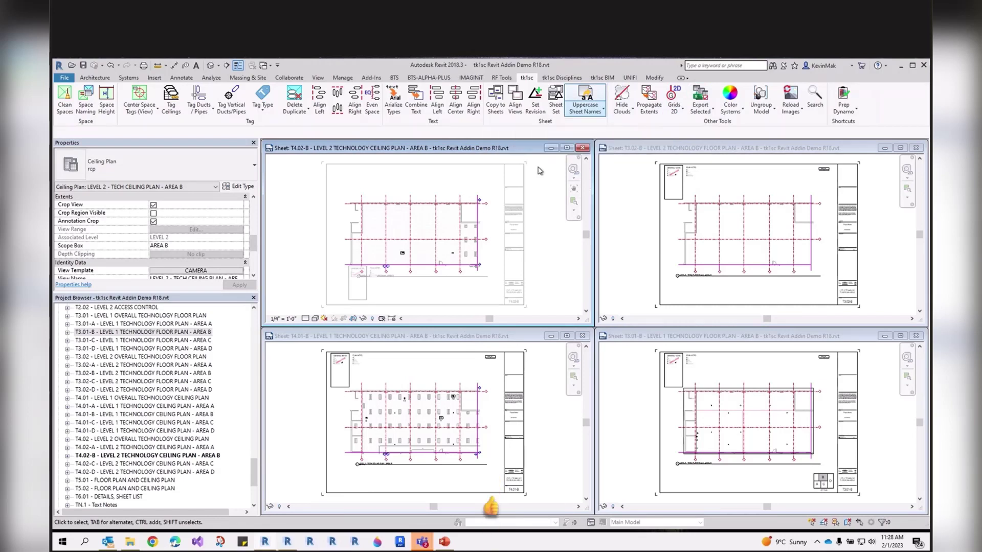
Convert all sheet names to upper case with Uppercase Sheet Names
{"action": "left_click_drag", "start_coordinate": [253, 475], "coordinate": [259, 446]}
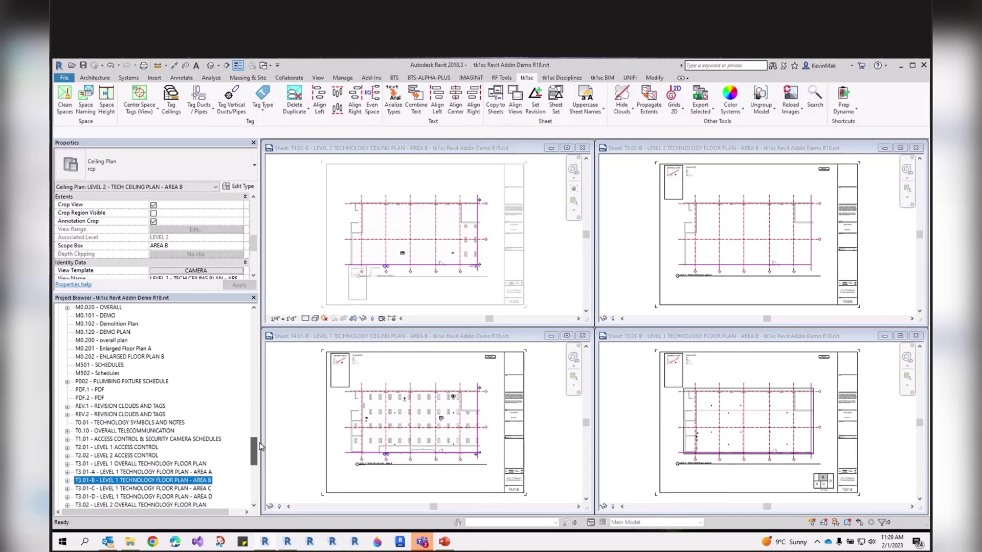
{"action": "scroll", "coordinate": [167, 392], "scroll_direction": "up", "scroll_amount": 2}
{"action": "left_click", "coordinate": [168, 392]}
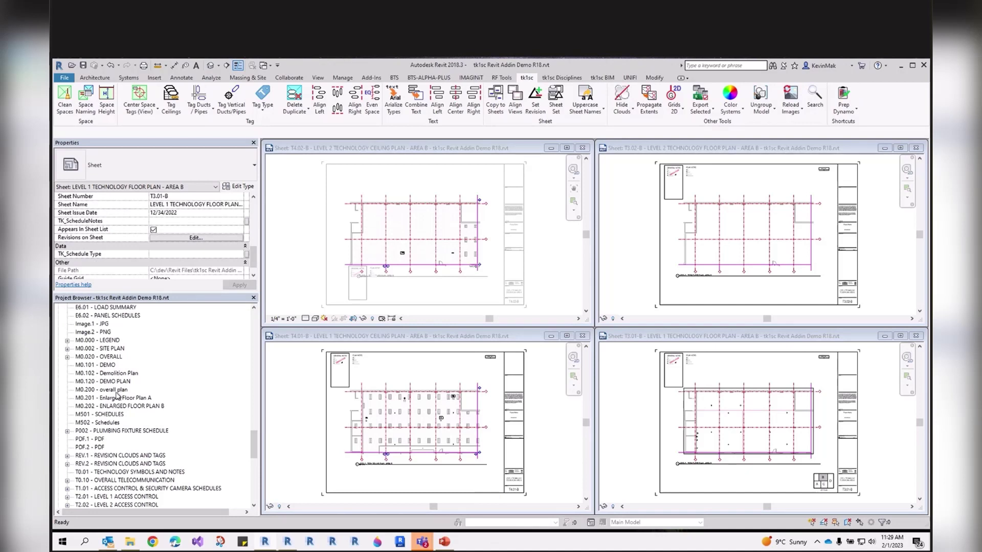
{"action": "left_click", "coordinate": [585, 97]}
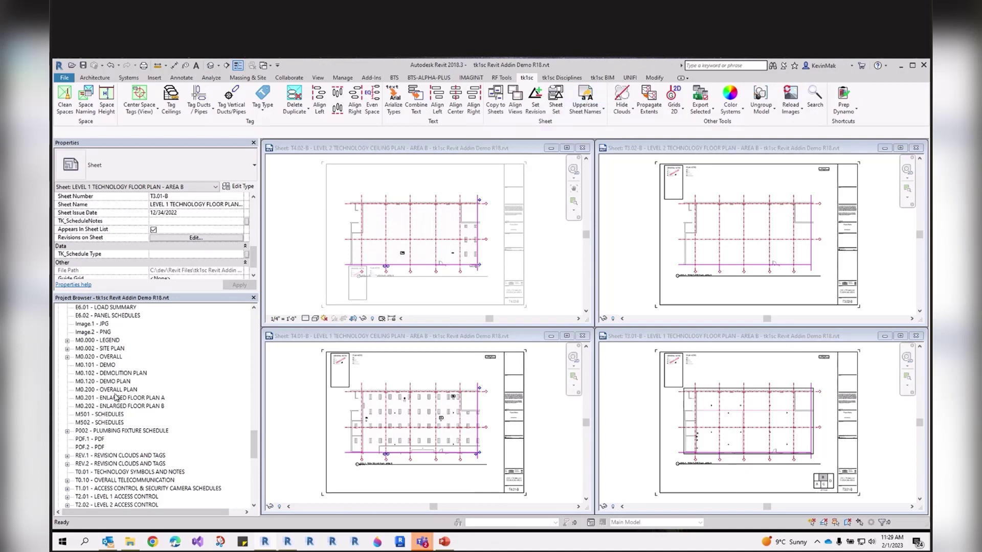
Convert all schedule names to upper case with Uppercase Schedule Names
{"action": "left_click_drag", "start_coordinate": [254, 444], "coordinate": [255, 410]}
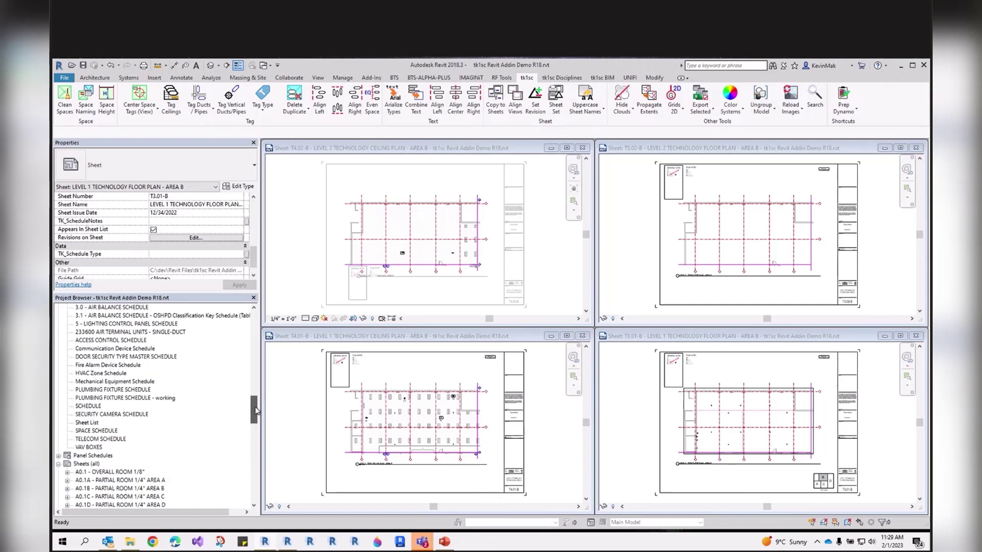
{"action": "left_click", "coordinate": [597, 109]}
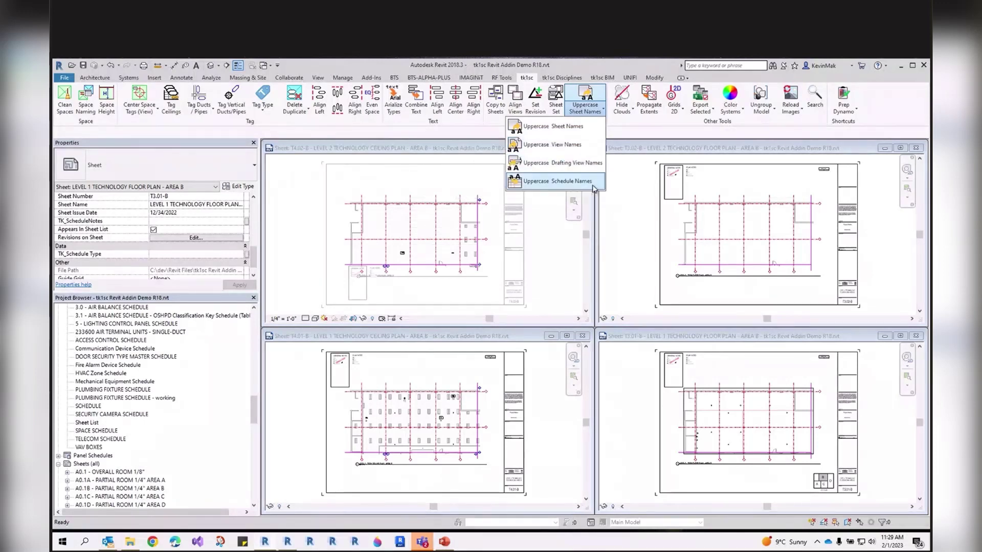
{"action": "left_click", "coordinate": [255, 410]}
{"action": "left_click_drag", "start_coordinate": [255, 411], "coordinate": [251, 400]}
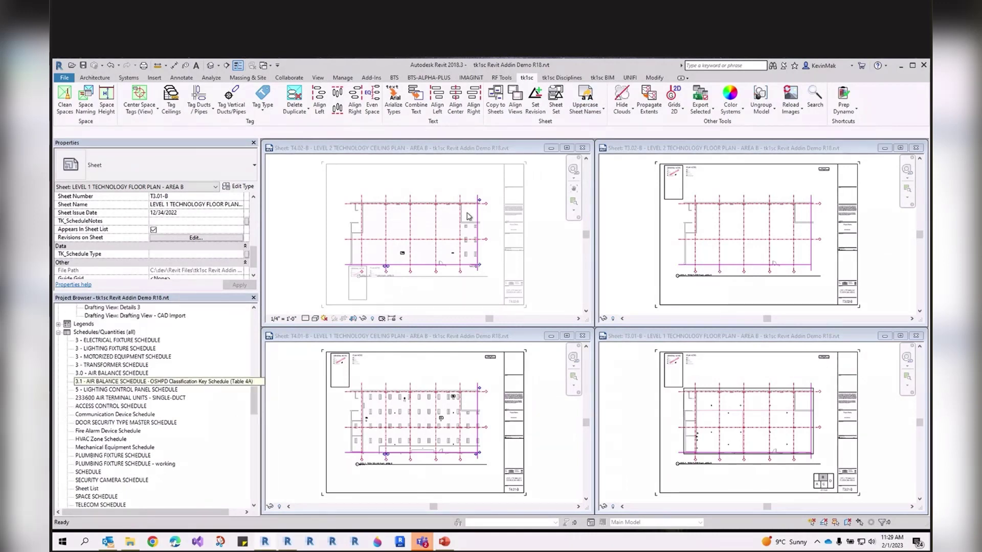
{"action": "left_click", "coordinate": [585, 108]}
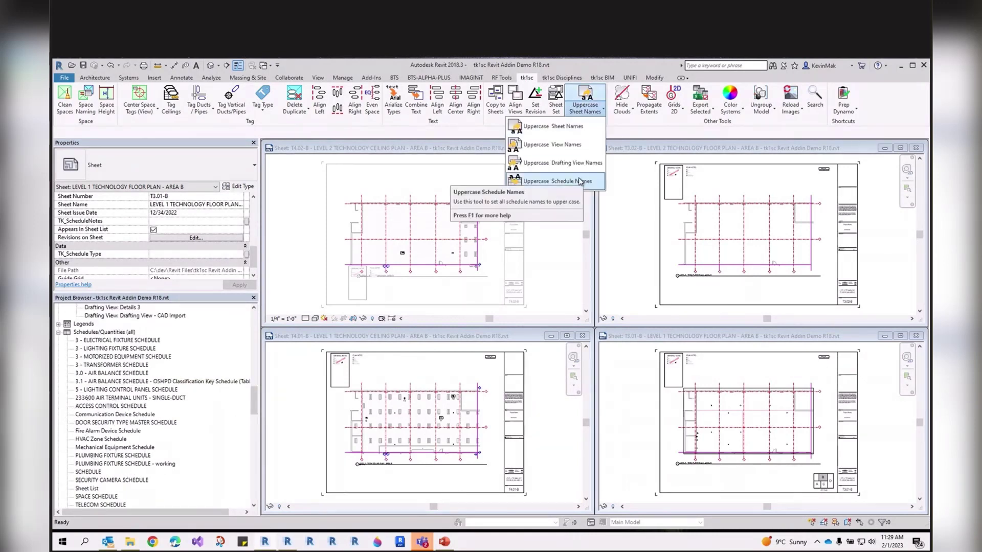
{"action": "left_click", "coordinate": [562, 181]}
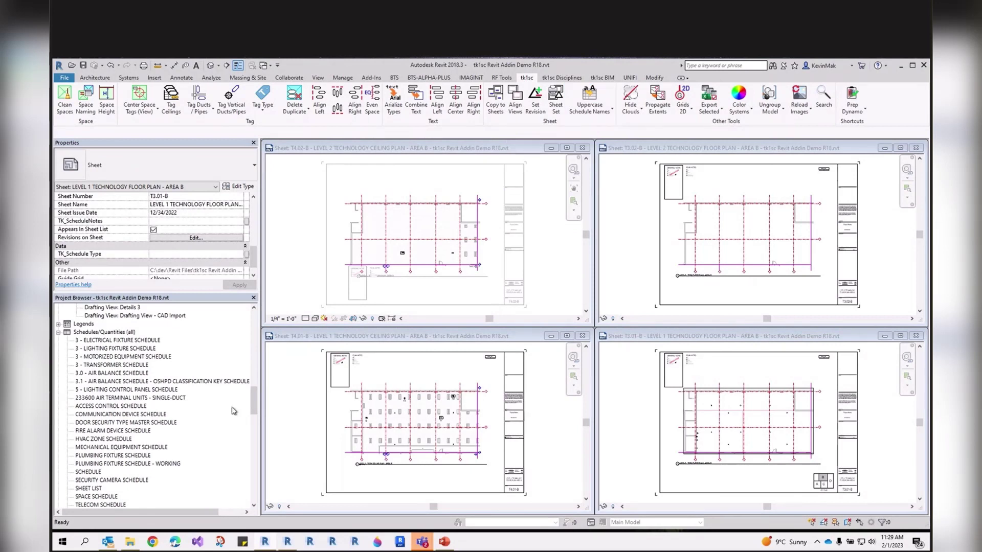
Convert all drafting view names to upper case with Uppercase Drafting View Names
{"action": "left_click_drag", "start_coordinate": [253, 394], "coordinate": [254, 377]}
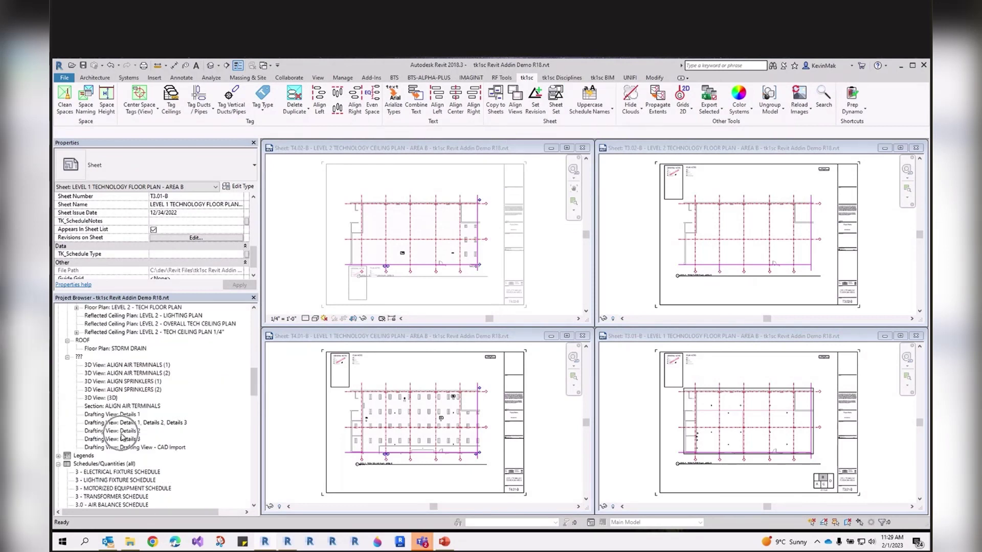
{"action": "left_click", "coordinate": [598, 107]}
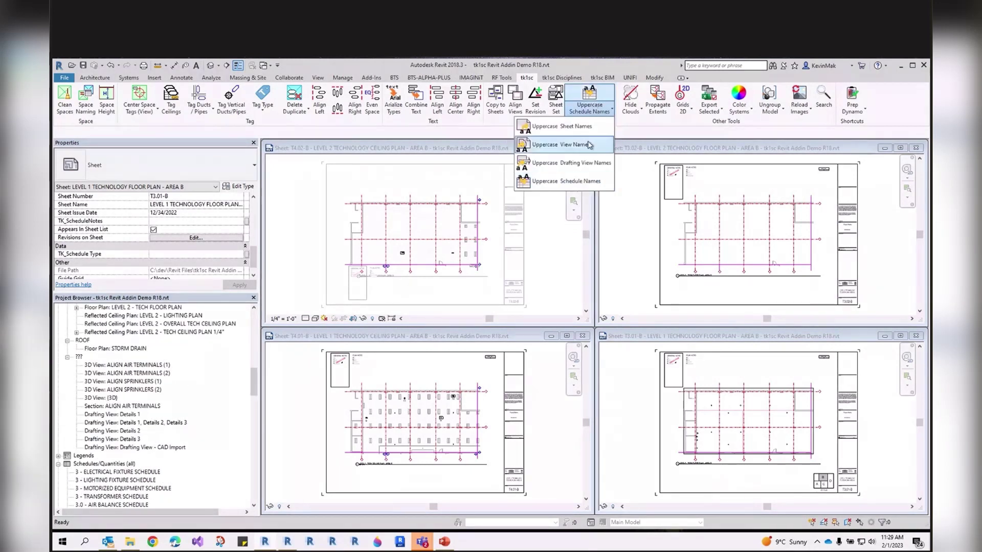
{"action": "left_click", "coordinate": [588, 162]}
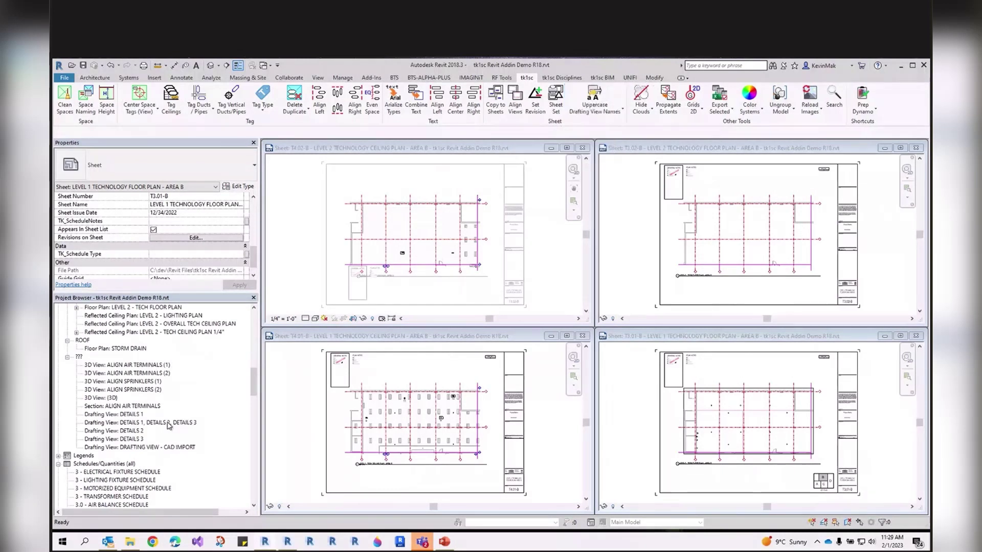
Convert the floor plan and other view names to upper case with Uppercase View Names
{"action": "left_click_drag", "start_coordinate": [252, 396], "coordinate": [246, 351]}
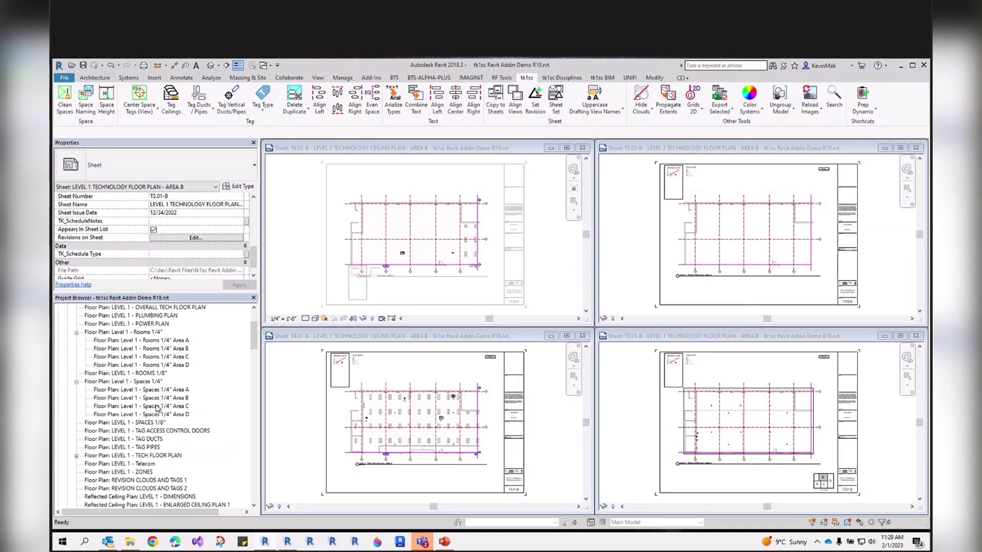
{"action": "left_click", "coordinate": [605, 111]}
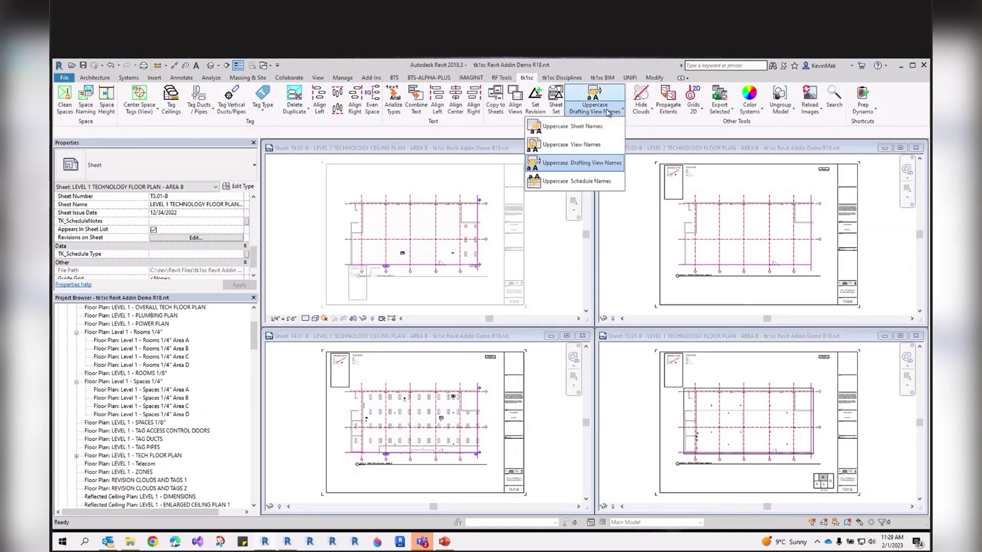
{"action": "left_click", "coordinate": [602, 144]}
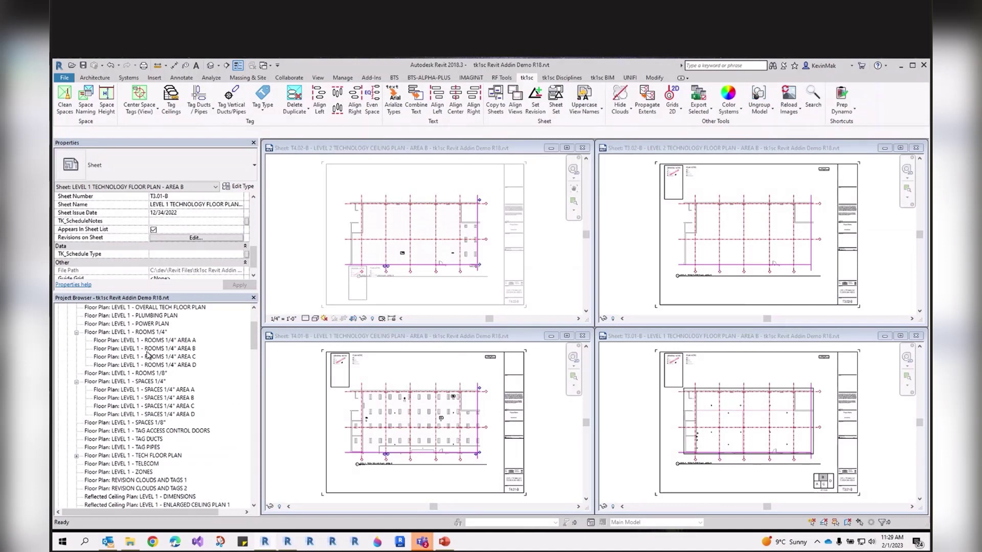
Open the GRID SETUP 1/4" floor plan and close the four Area B technology sheets
{"action": "scroll", "coordinate": [253, 332], "scroll_direction": "up", "scroll_amount": 3}
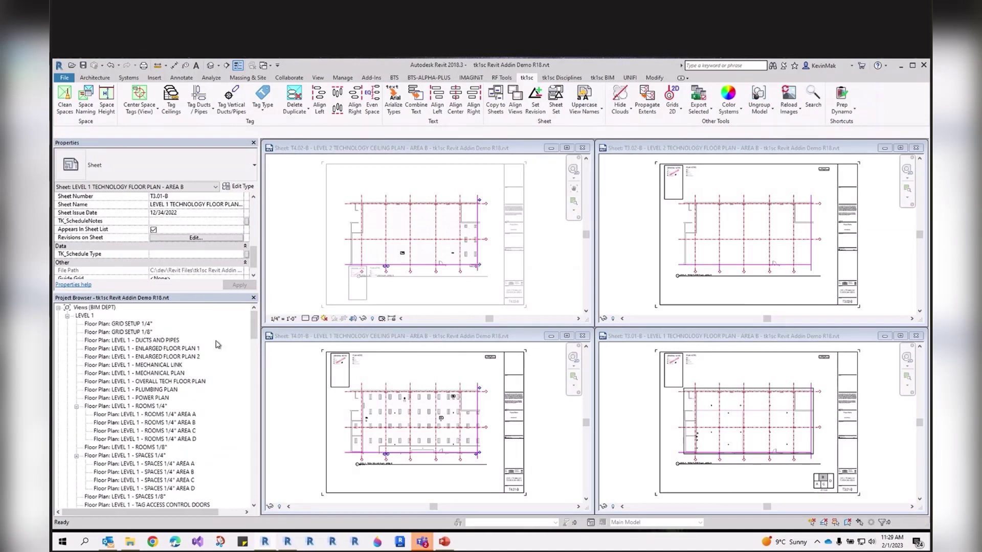
{"action": "double_click", "coordinate": [136, 325]}
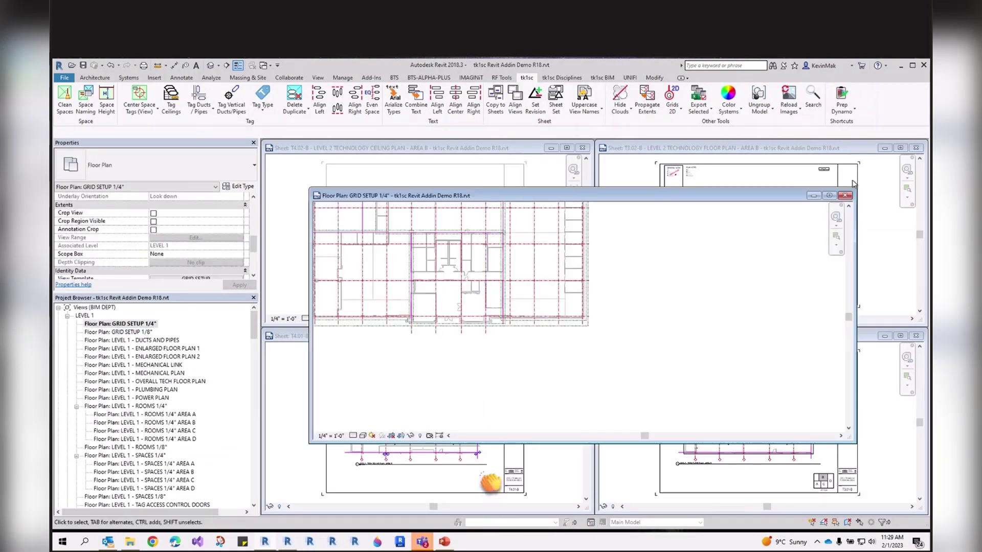
{"action": "left_click", "coordinate": [916, 148]}
{"action": "left_click", "coordinate": [586, 148]}
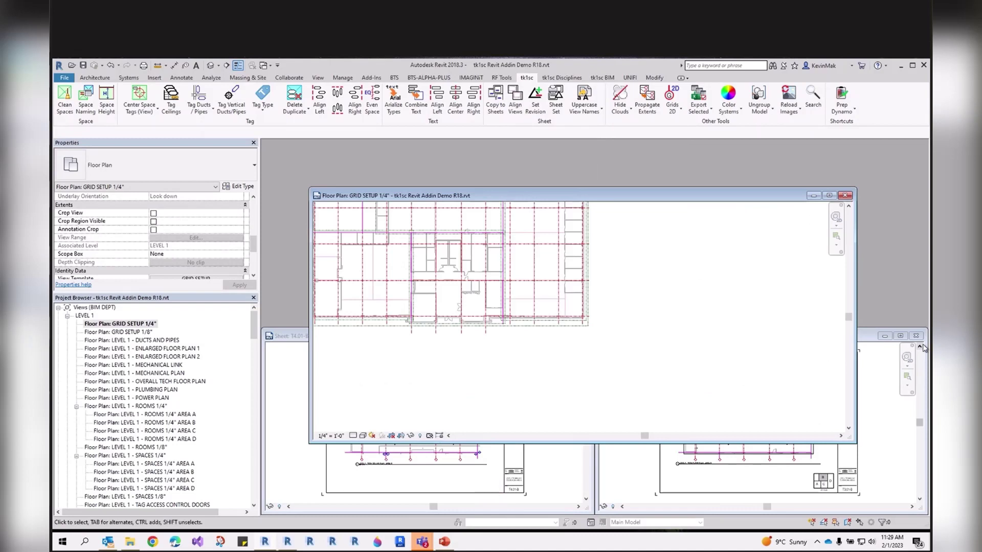
{"action": "left_click", "coordinate": [916, 335]}
{"action": "left_click", "coordinate": [567, 379]}
{"action": "left_click", "coordinate": [582, 336]}
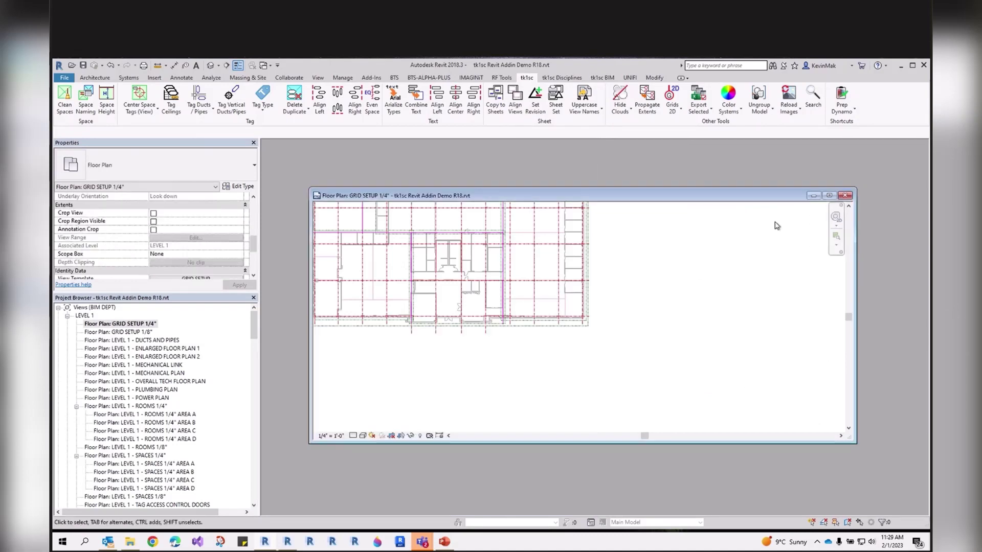
Maximize the GRID SETUP 1/4" floor plan and switch the upper end of grid 12 to 2D extents
{"action": "left_click", "coordinate": [829, 195]}
{"action": "scroll", "coordinate": [413, 207], "scroll_direction": "up", "scroll_amount": 5}
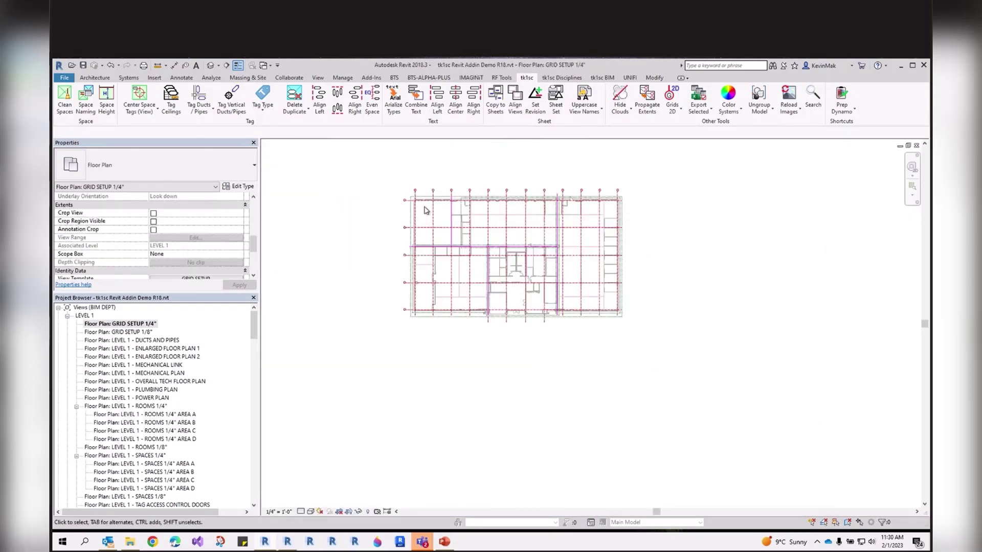
{"action": "scroll", "coordinate": [413, 203], "scroll_direction": "up", "scroll_amount": 2}
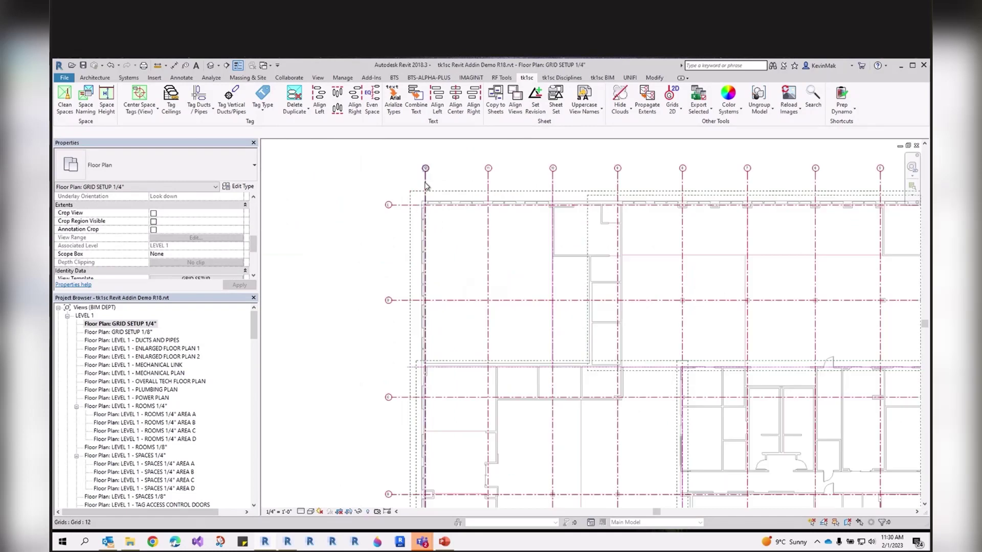
{"action": "left_click", "coordinate": [418, 176]}
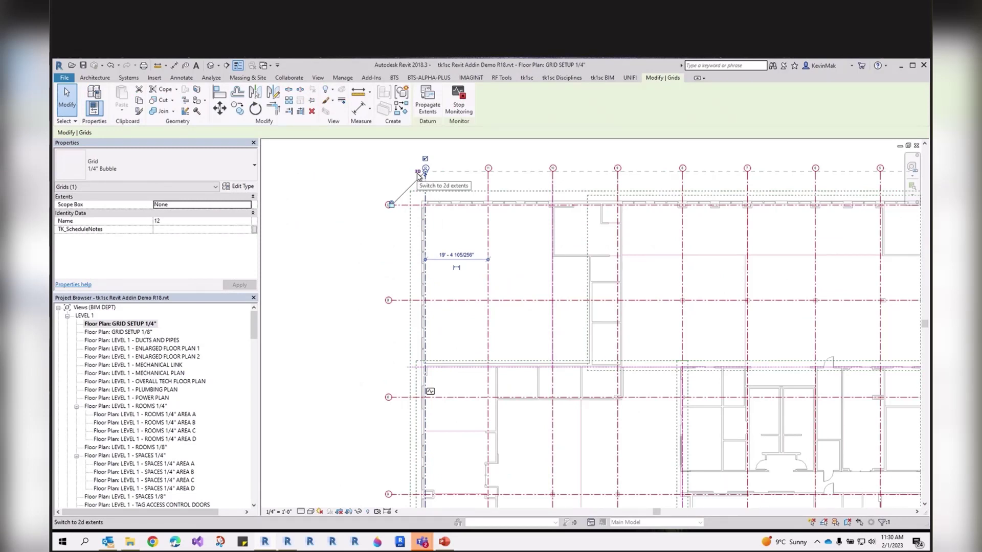
{"action": "left_click", "coordinate": [418, 174]}
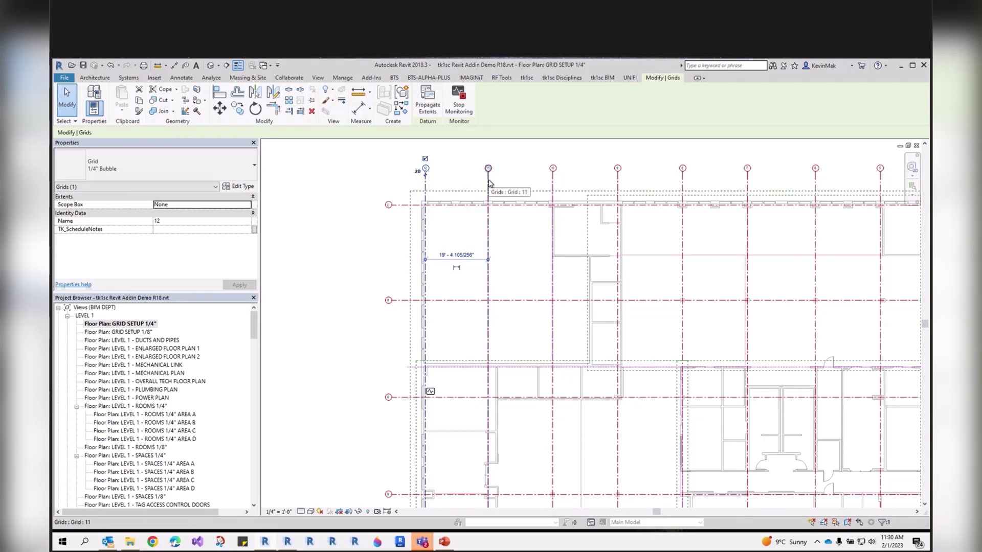
Check the 2D/3D extents setting on grids 11 and 10
{"action": "left_click", "coordinate": [488, 183]}
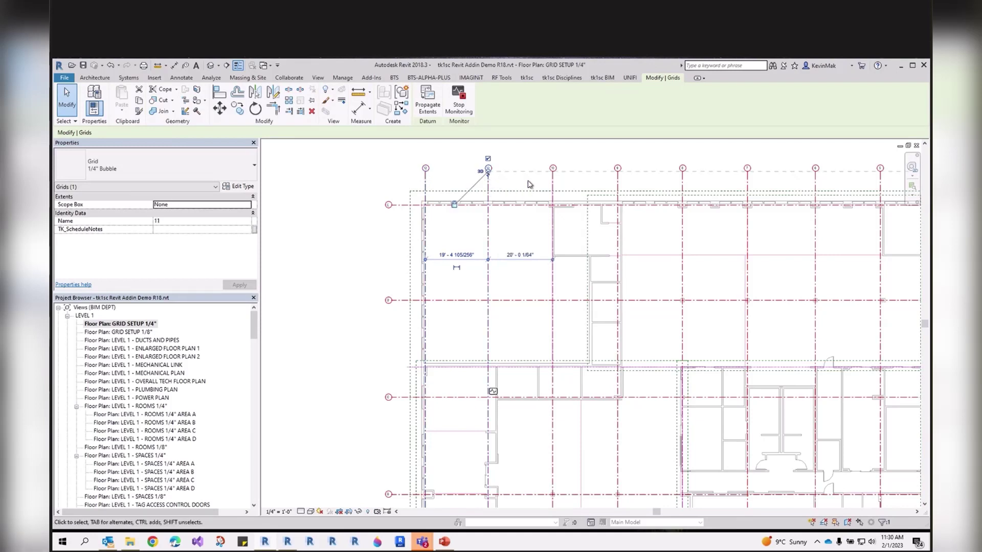
{"action": "key", "text": "Escape"}
{"action": "left_click", "coordinate": [555, 178]}
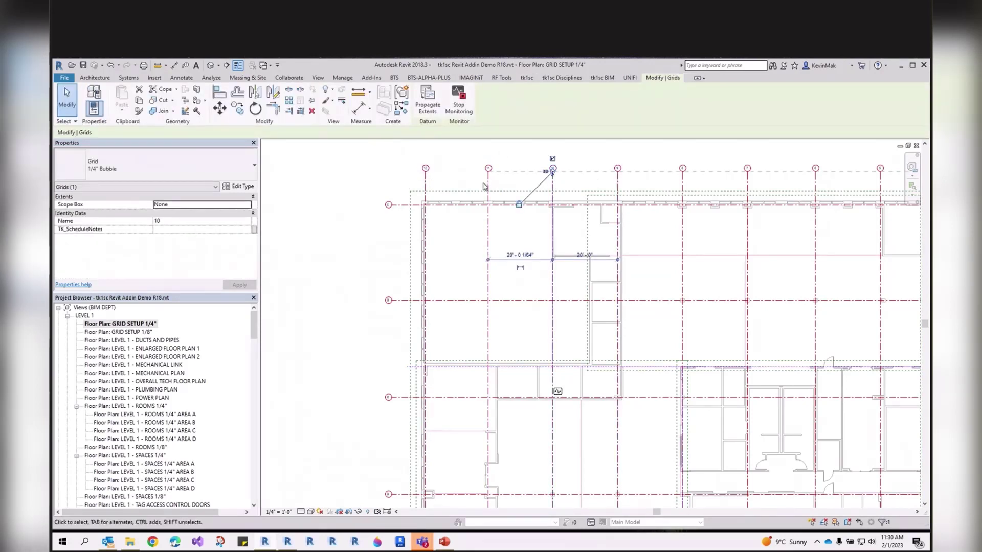
{"action": "key", "text": "Escape"}
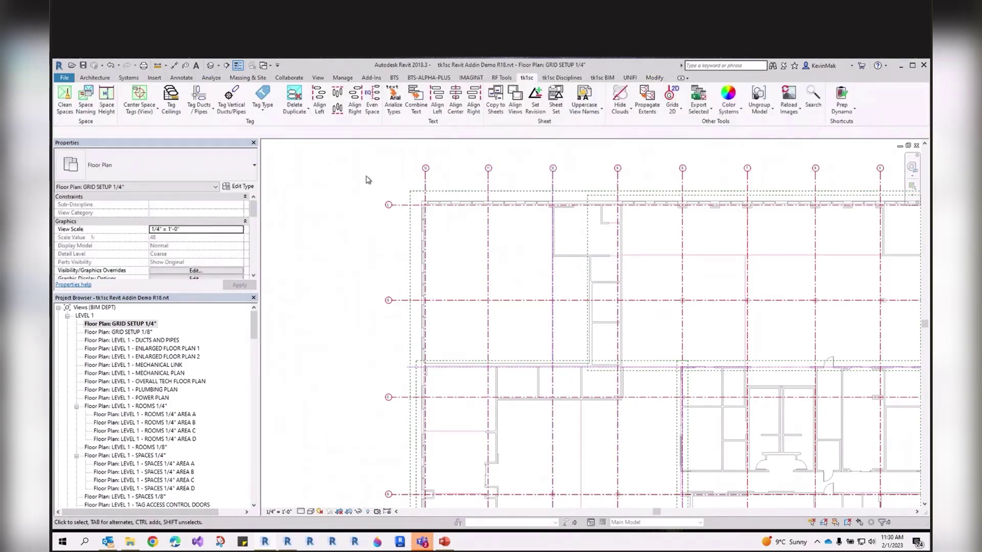
Convert the floor plan's grids to 2D extents with Grids 2D and check grids 11, E and C
{"action": "left_click", "coordinate": [671, 100]}
{"action": "left_click", "coordinate": [675, 98]}
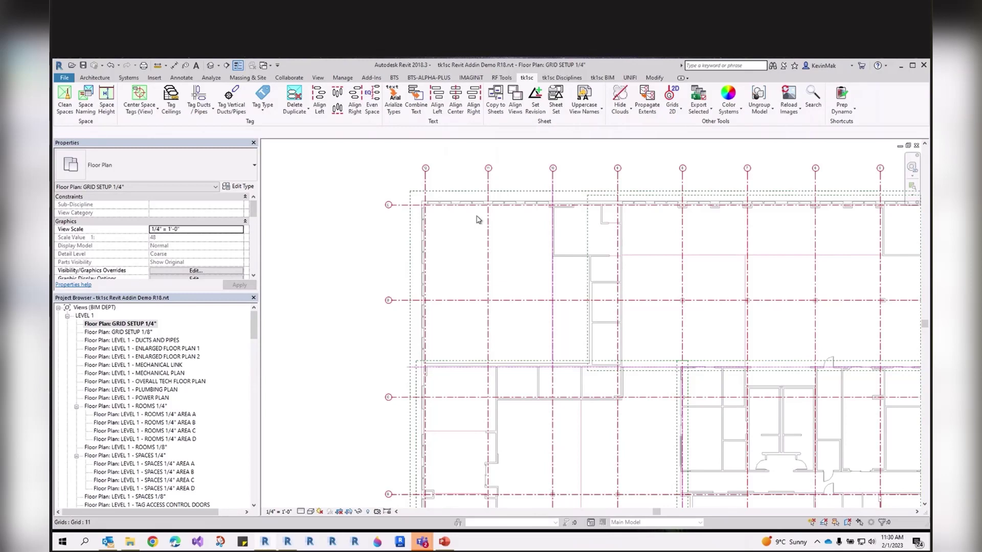
{"action": "left_click", "coordinate": [487, 179]}
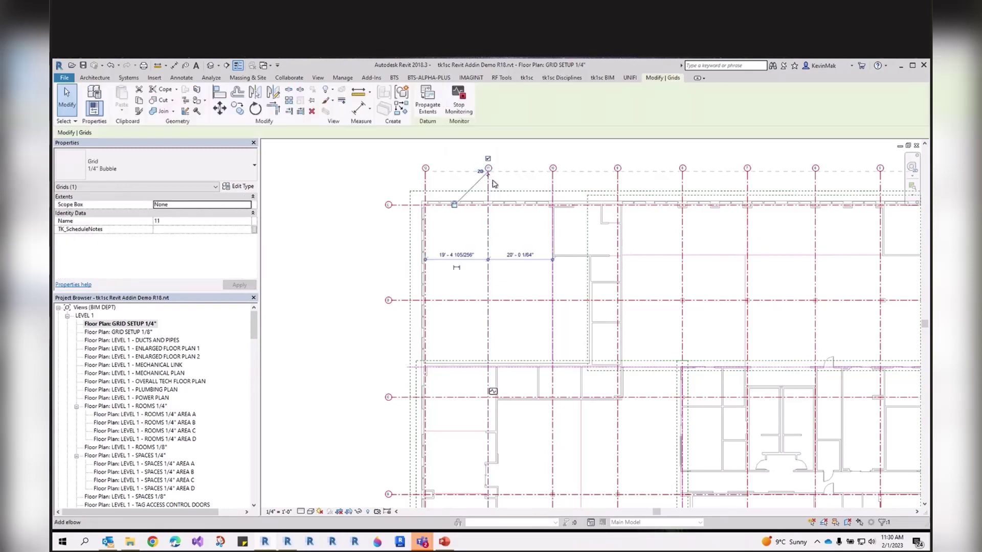
{"action": "left_click", "coordinate": [401, 205]}
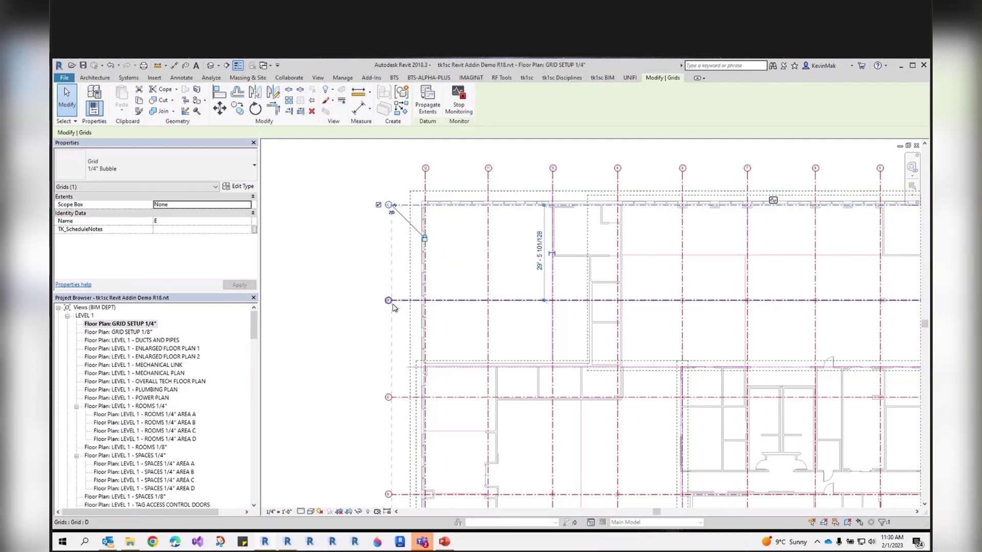
{"action": "key", "text": "Escape"}
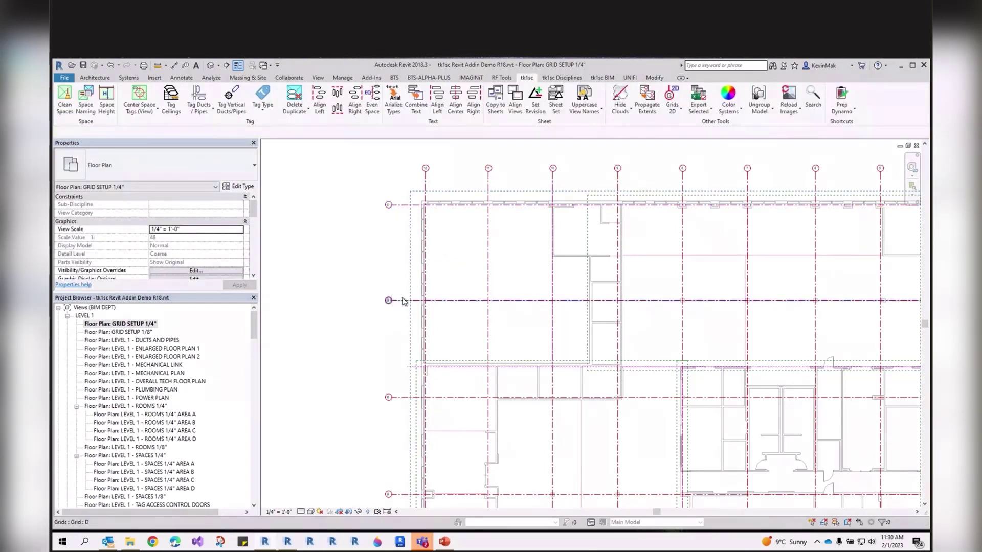
{"action": "left_click", "coordinate": [417, 397]}
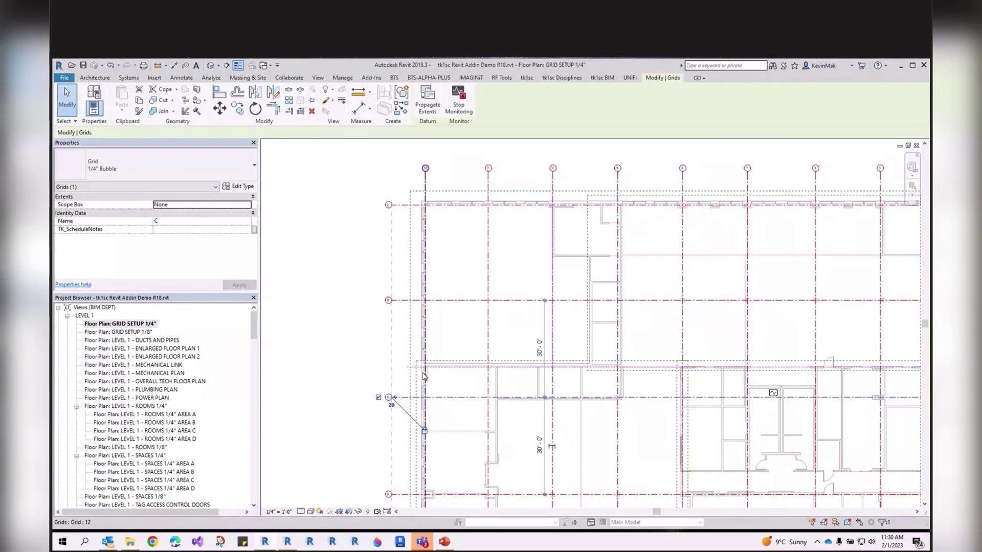
Convert the floor plan's grids to 3D extents with Grids 3D and check grids D and E
{"action": "left_click", "coordinate": [526, 77]}
{"action": "left_click", "coordinate": [680, 110]}
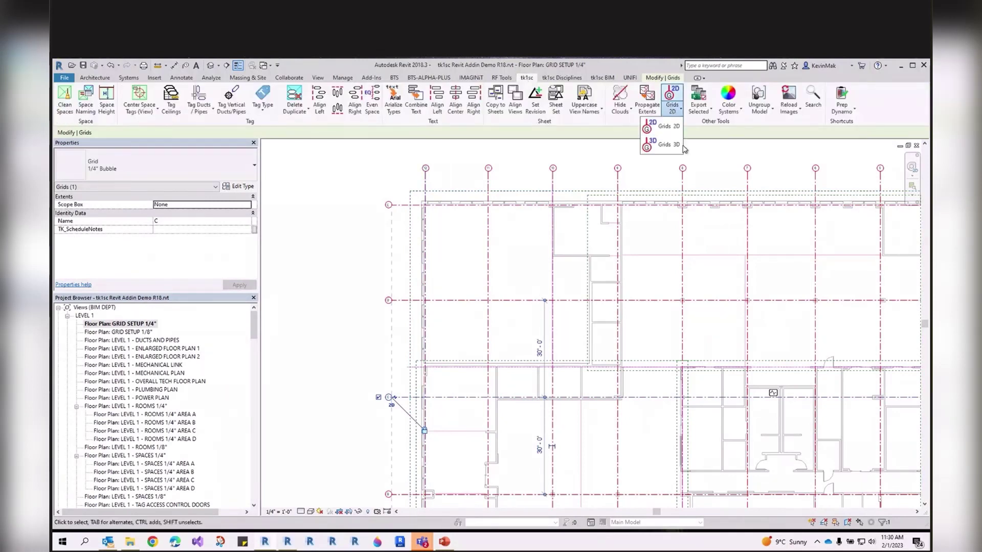
{"action": "left_click", "coordinate": [667, 145]}
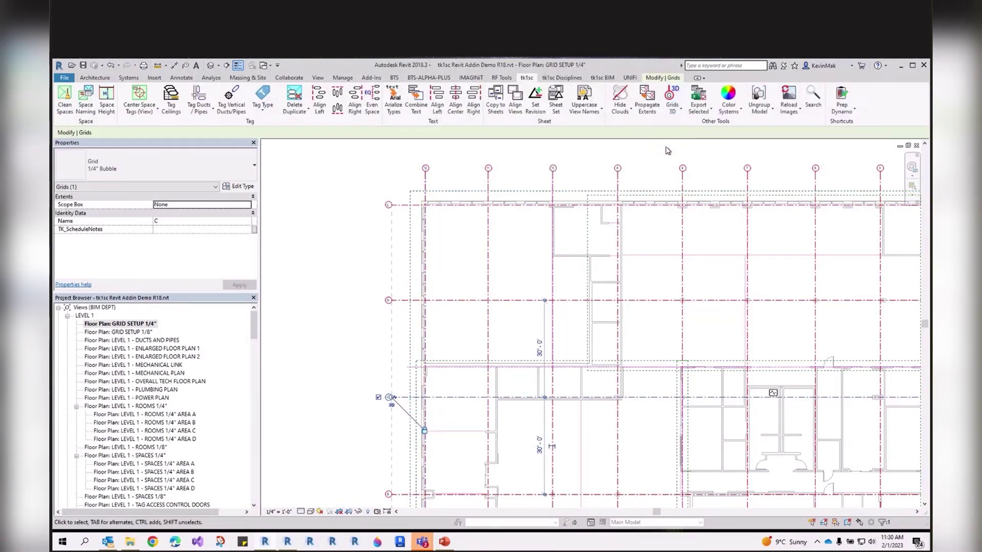
{"action": "left_click", "coordinate": [406, 301]}
{"action": "key", "text": "Escape"}
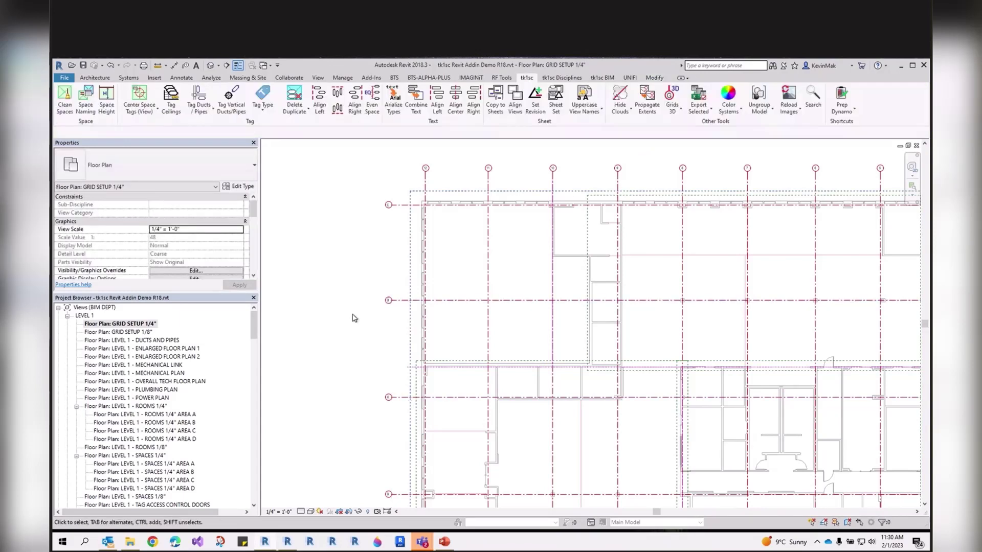
{"action": "left_click", "coordinate": [403, 303]}
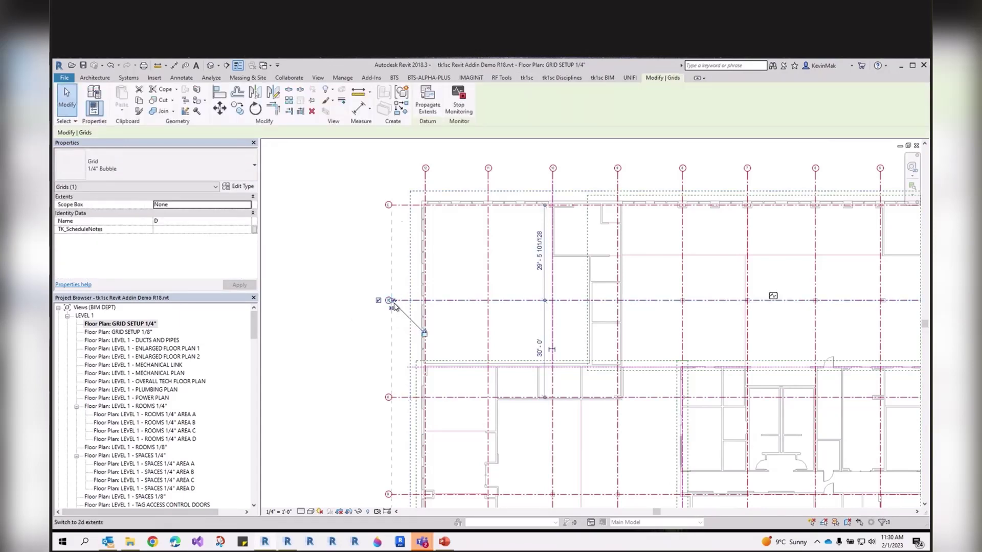
{"action": "left_click", "coordinate": [402, 208]}
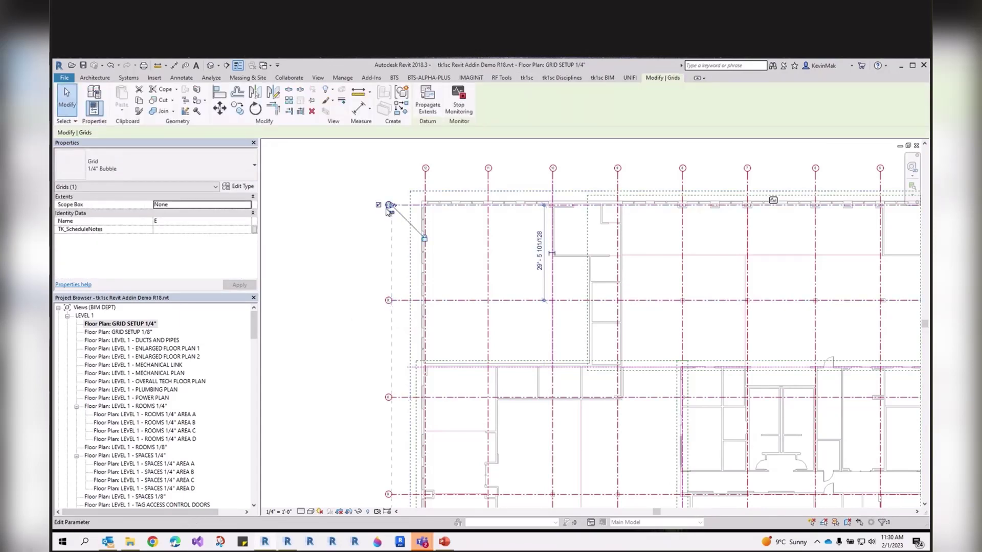
{"action": "left_click", "coordinate": [368, 247]}
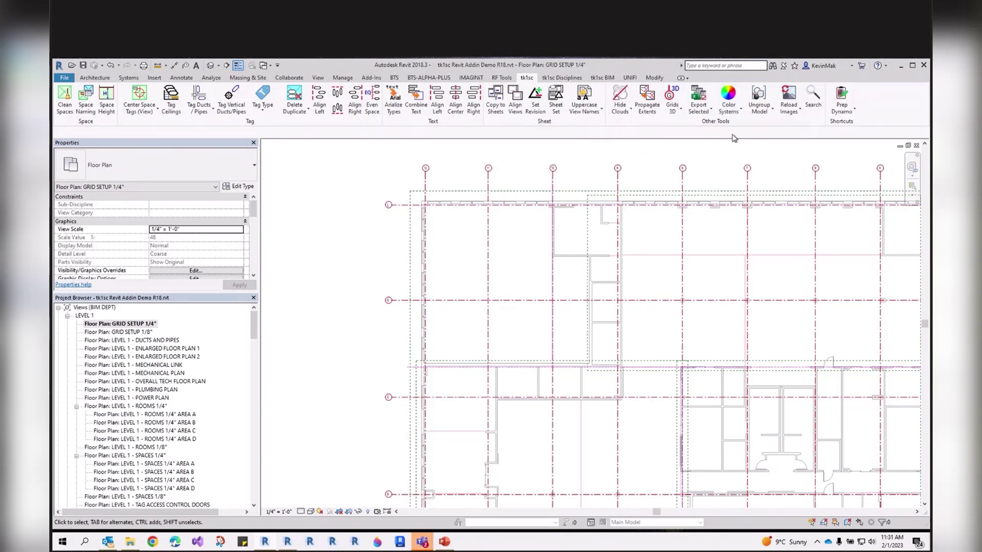
{"action": "left_click", "coordinate": [730, 110]}
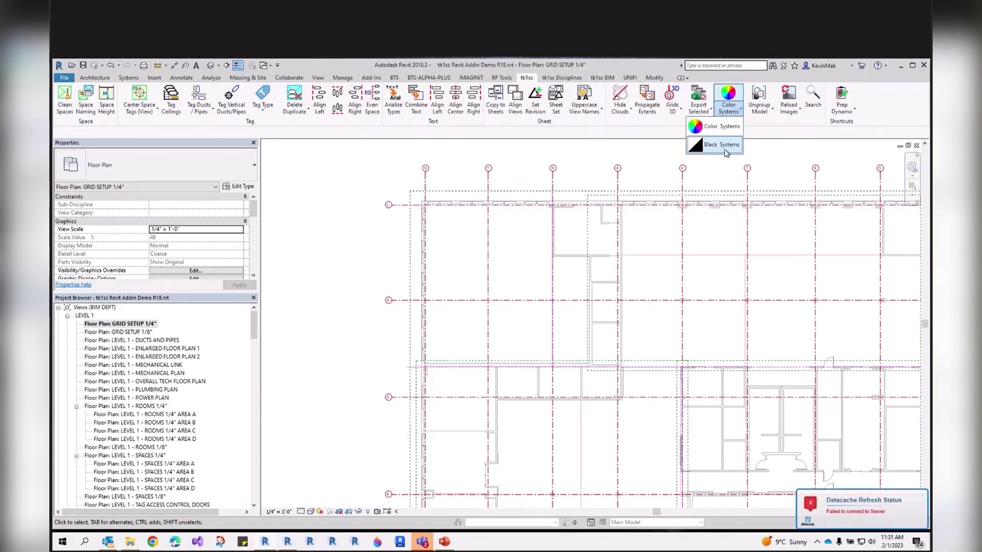
{"action": "left_click", "coordinate": [725, 145]}
{"action": "scroll", "coordinate": [351, 268], "scroll_direction": "down", "scroll_amount": 2}
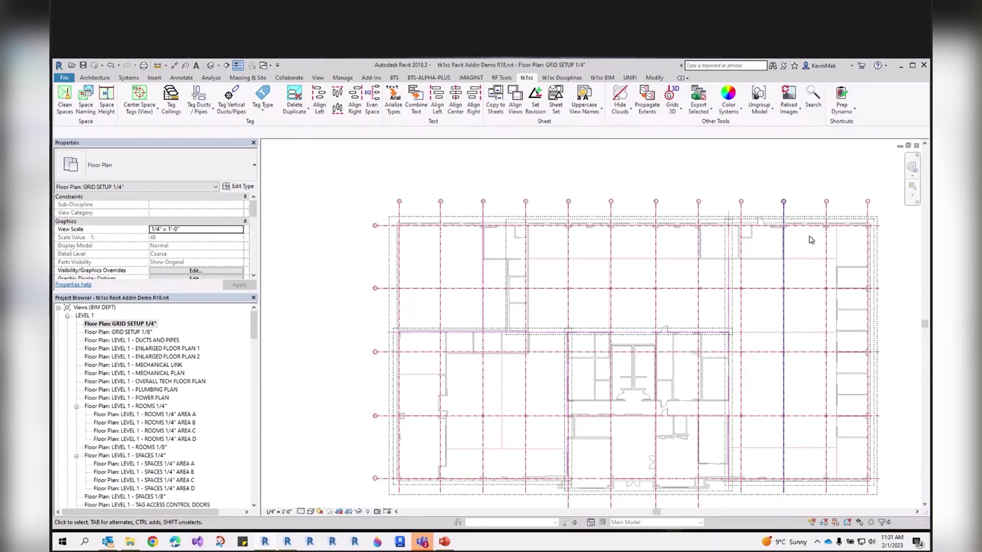
{"action": "left_click", "coordinate": [916, 145]}
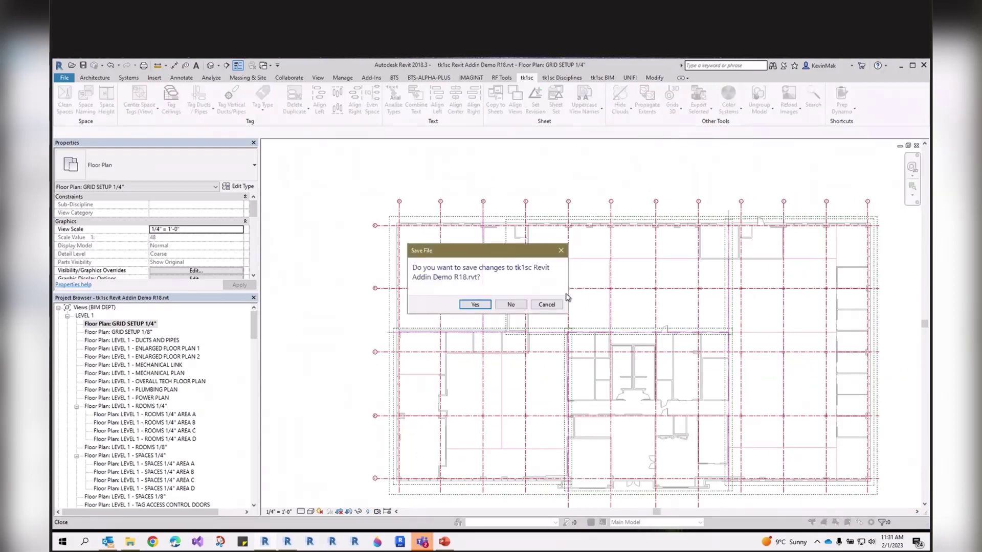
{"action": "left_click", "coordinate": [510, 304]}
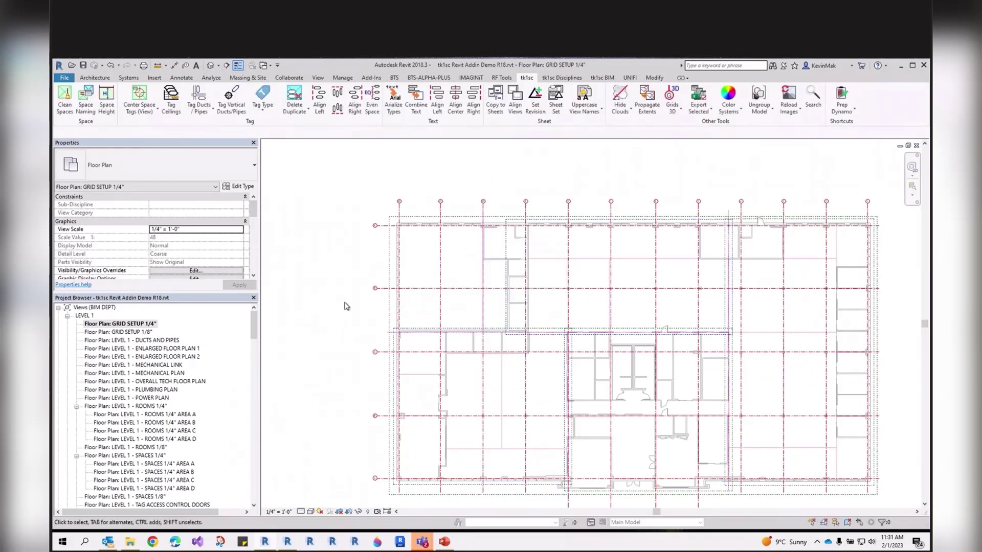
Open the LEVEL 1 - TAG PIPES floor plan and the LEVEL 1 - DUCTS AND PIPES floor plan with the colored pipe runs
{"action": "left_click_drag", "start_coordinate": [253, 322], "coordinate": [255, 342]}
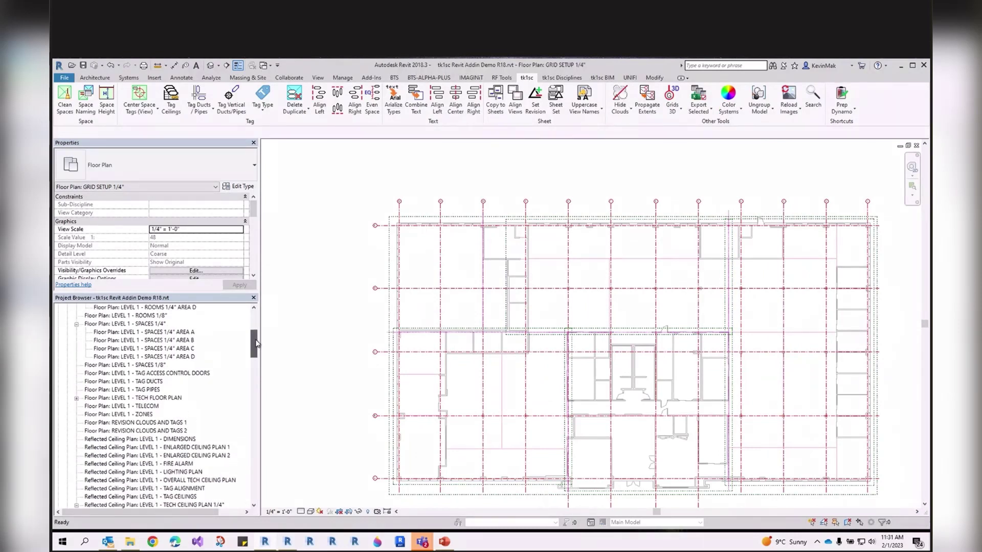
{"action": "double_click", "coordinate": [149, 390]}
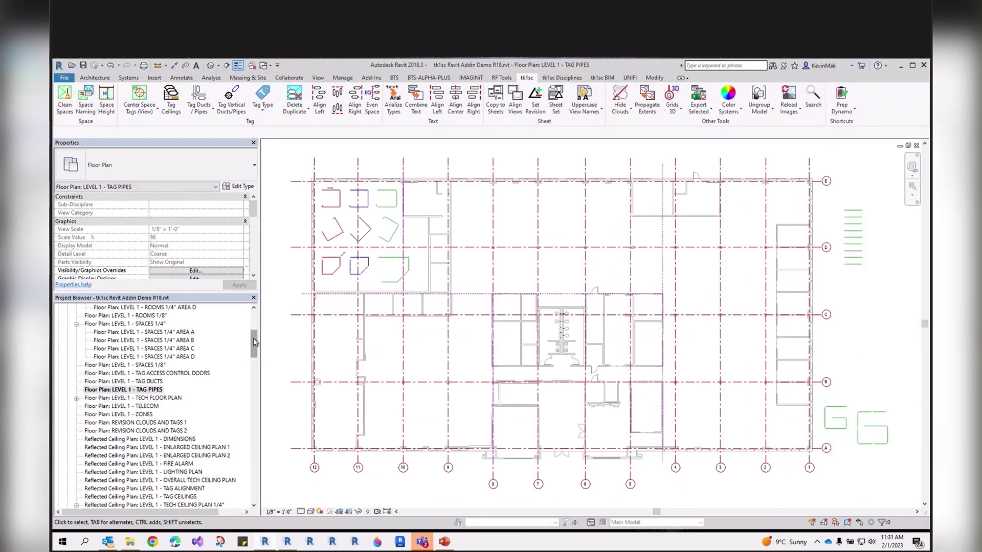
{"action": "left_click_drag", "start_coordinate": [253, 339], "coordinate": [253, 318]}
{"action": "double_click", "coordinate": [163, 341]}
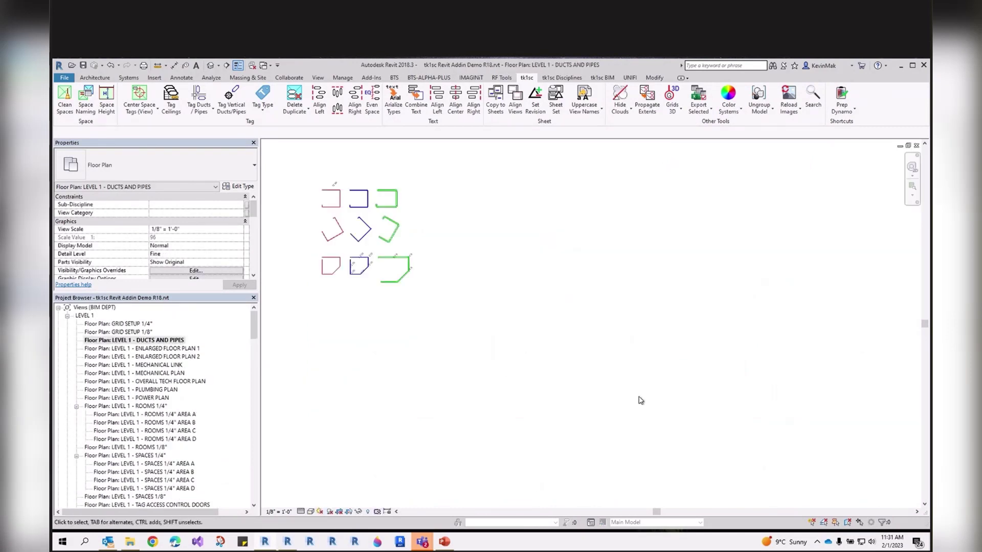
{"action": "middle_click_drag", "start_coordinate": [492, 348], "coordinate": [562, 326]}
{"action": "scroll", "coordinate": [561, 327], "scroll_direction": "up", "scroll_amount": 2}
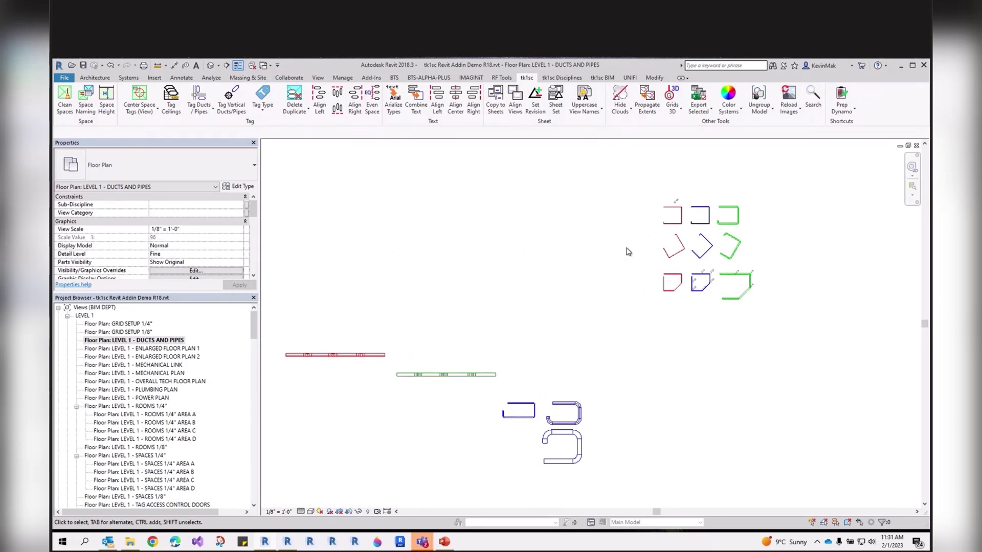
{"action": "scroll", "coordinate": [673, 220], "scroll_direction": "up", "scroll_amount": 2}
{"action": "scroll", "coordinate": [673, 219], "scroll_direction": "up", "scroll_amount": 4}
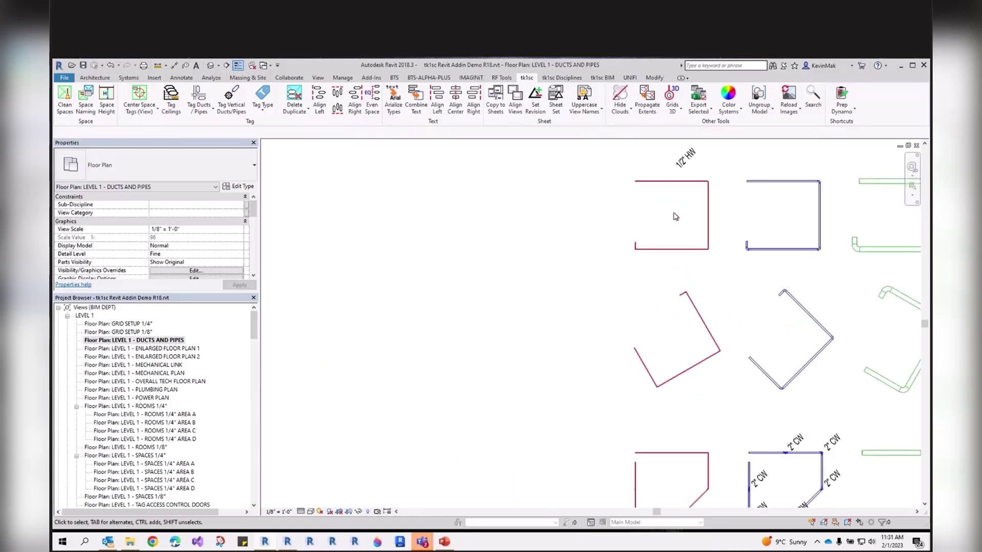
{"action": "left_click", "coordinate": [618, 193]}
Expand the project's families down to the list of piping system types
{"action": "left_click_drag", "start_coordinate": [253, 325], "coordinate": [250, 492]}
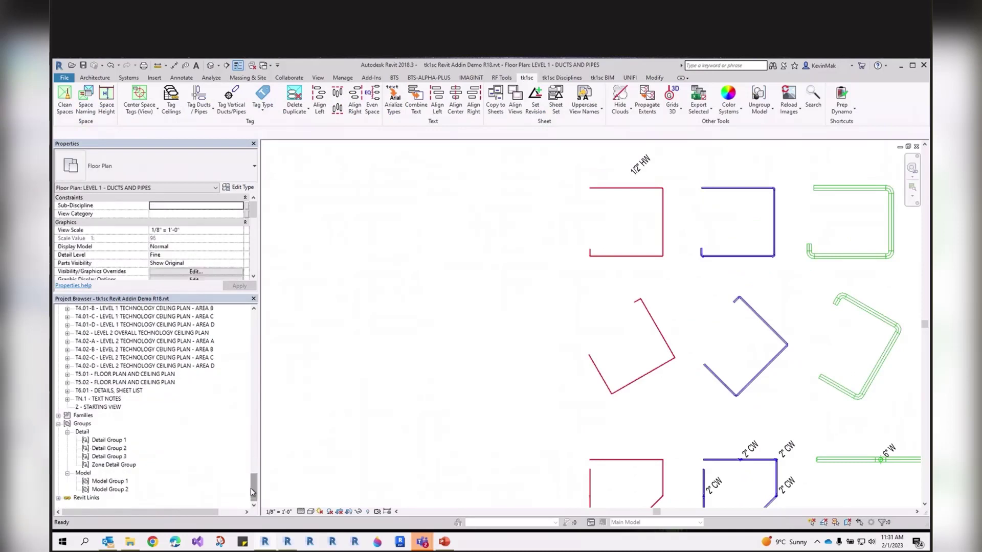
{"action": "left_click", "coordinate": [58, 416]}
{"action": "scroll", "coordinate": [135, 449], "scroll_direction": "down", "scroll_amount": 1}
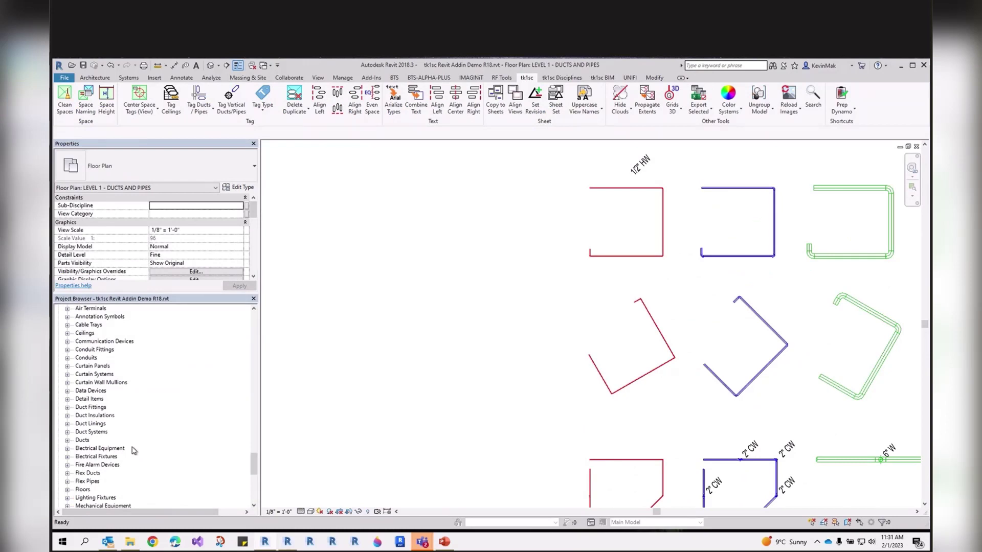
{"action": "scroll", "coordinate": [139, 439], "scroll_direction": "down", "scroll_amount": 2}
{"action": "scroll", "coordinate": [126, 450], "scroll_direction": "down", "scroll_amount": 3}
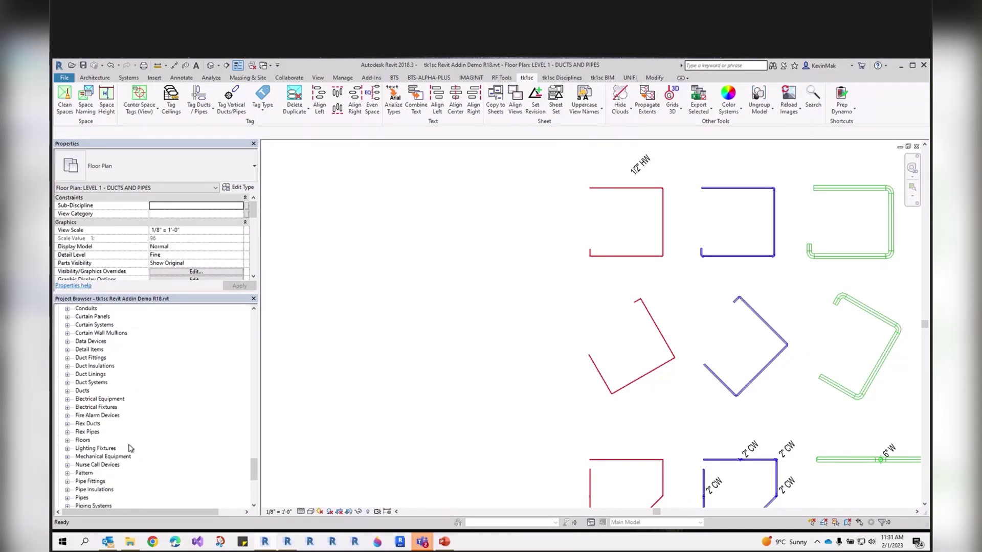
{"action": "scroll", "coordinate": [70, 478], "scroll_direction": "down", "scroll_amount": 1}
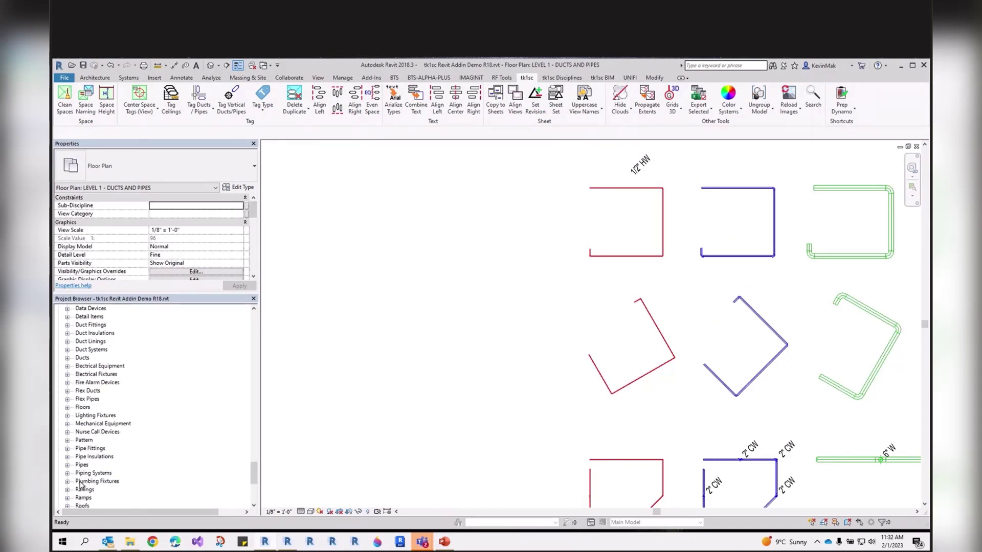
{"action": "left_click", "coordinate": [67, 473]}
{"action": "left_click", "coordinate": [76, 481]}
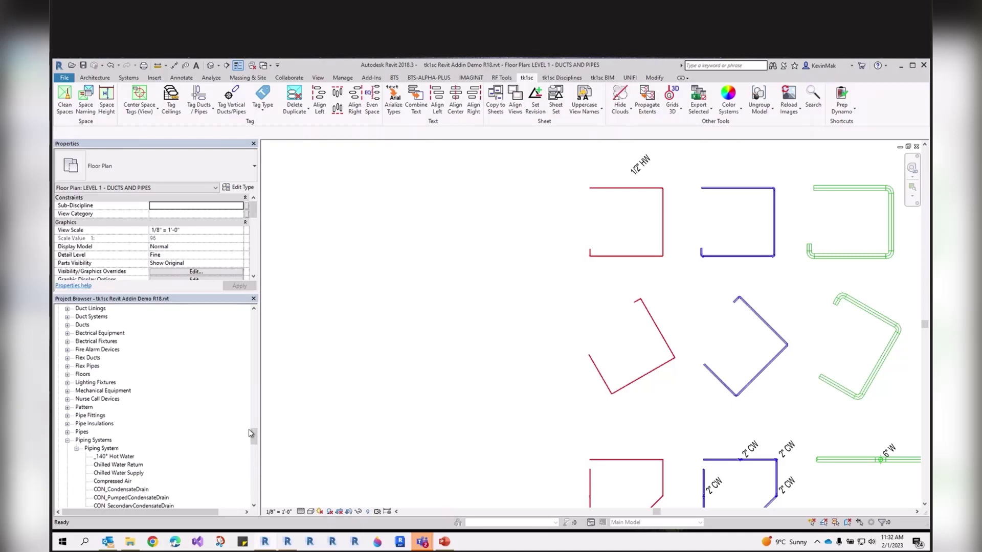
Check the pipe type of the 1/2" HW pipe and the type properties of the Domestic Cold Water piping system
{"action": "left_click", "coordinate": [626, 188]}
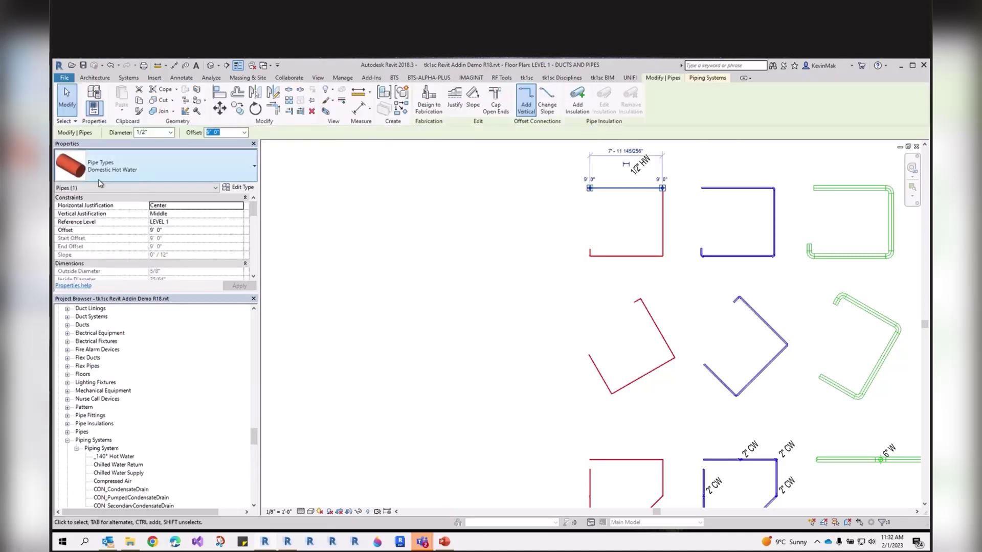
{"action": "scroll", "coordinate": [199, 435], "scroll_direction": "down", "scroll_amount": 6}
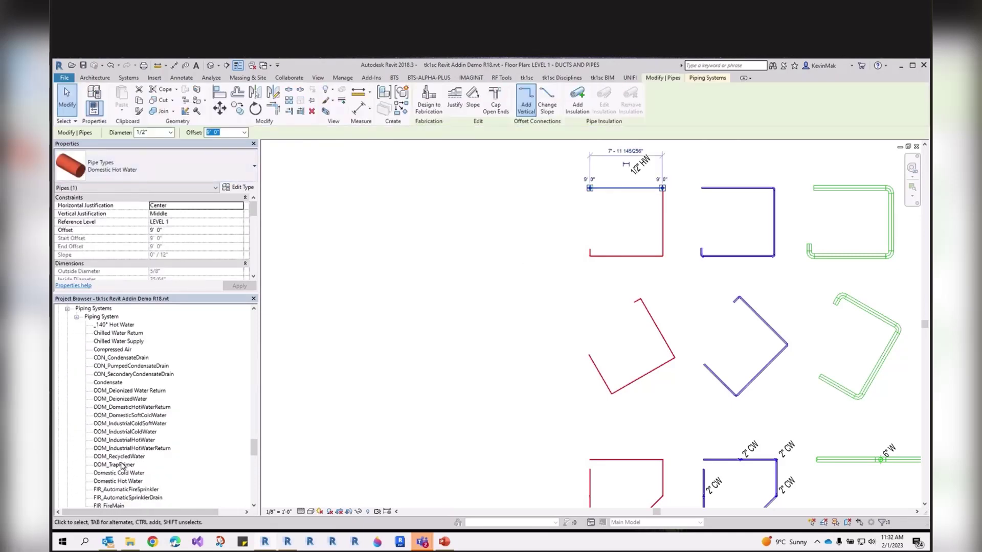
{"action": "double_click", "coordinate": [119, 456]}
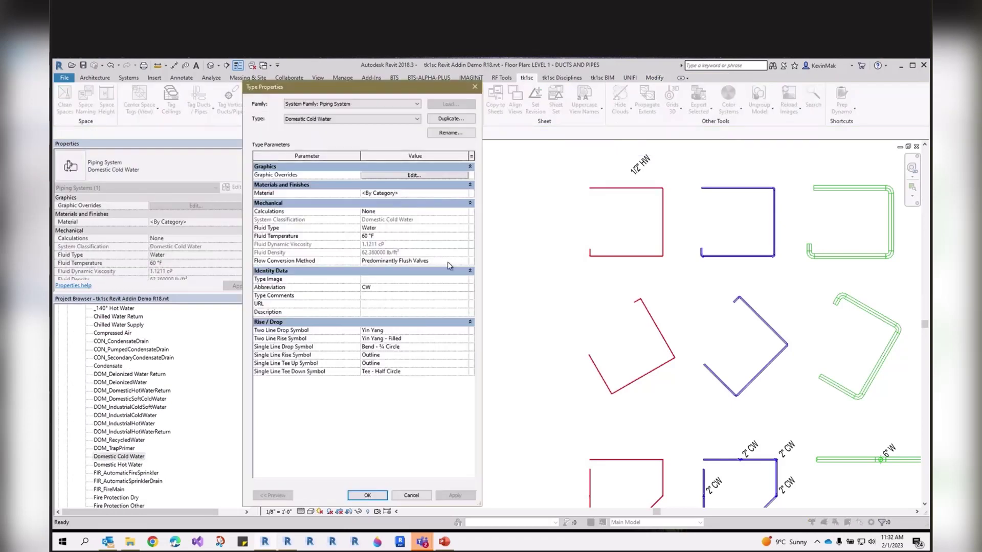
{"action": "left_click", "coordinate": [475, 87]}
Inspect the Domestic Hot Water piping system's type properties and its line graphics overrides
{"action": "double_click", "coordinate": [118, 464]}
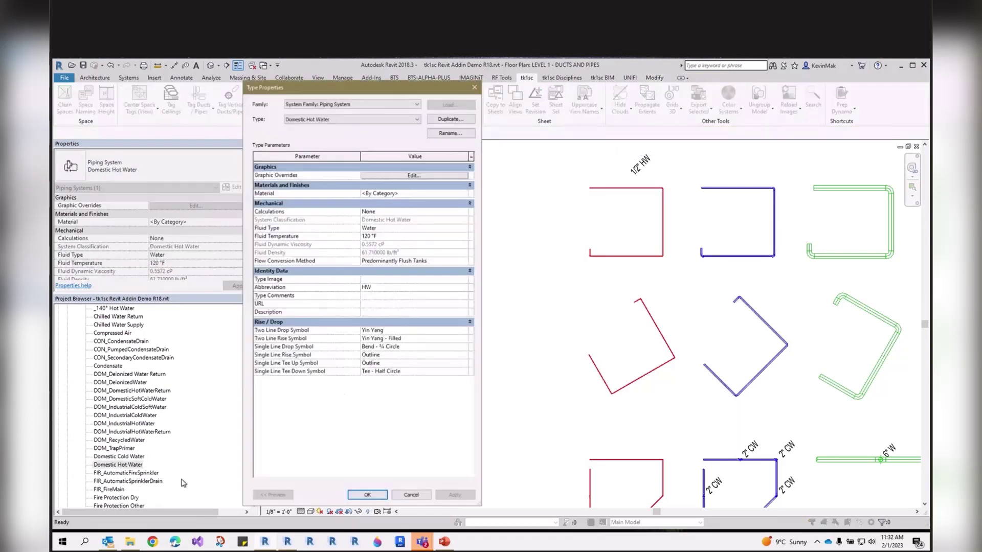
{"action": "left_click", "coordinate": [413, 175]}
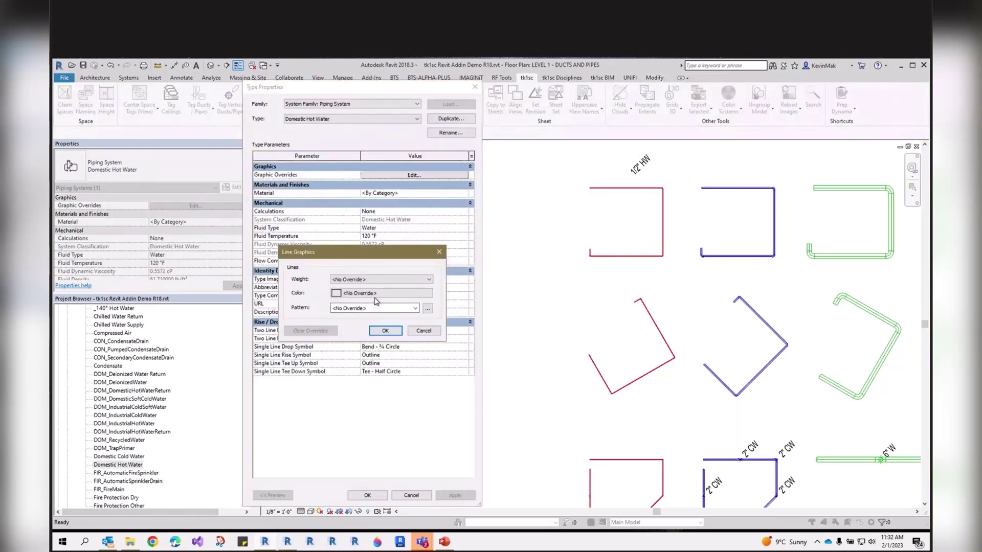
{"action": "left_click", "coordinate": [424, 330]}
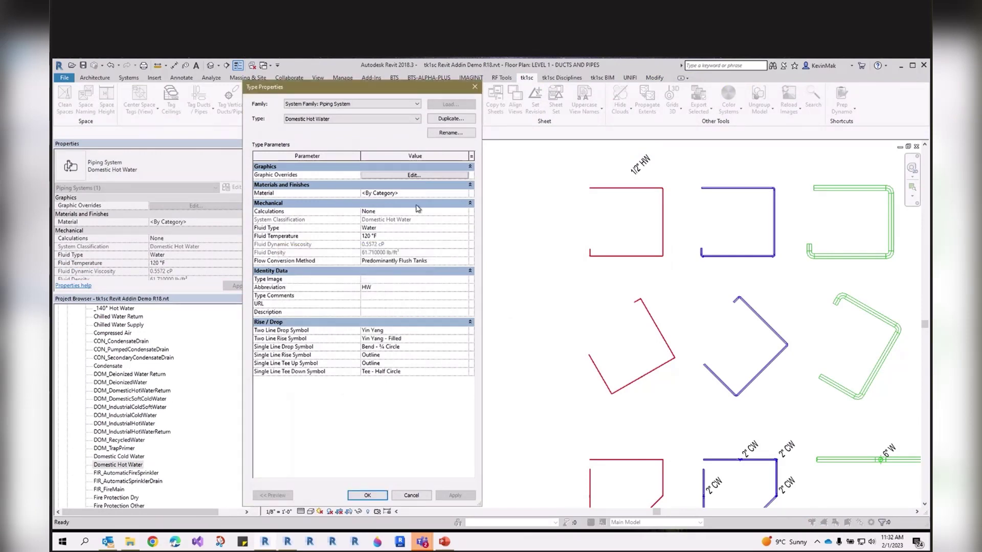
{"action": "left_click", "coordinate": [418, 176]}
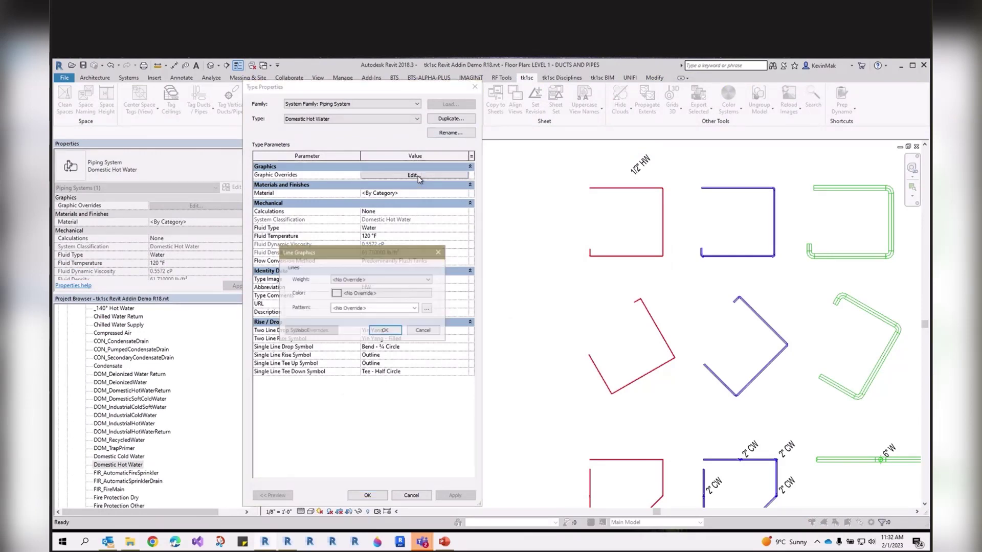
{"action": "key", "text": "Escape"}
{"action": "key", "text": "Escape"}
Recheck the Domestic Hot Water graphic overrides for weight, color and pattern, and leave the type properties without changes
{"action": "left_click", "coordinate": [593, 217]}
{"action": "left_click", "coordinate": [596, 189]}
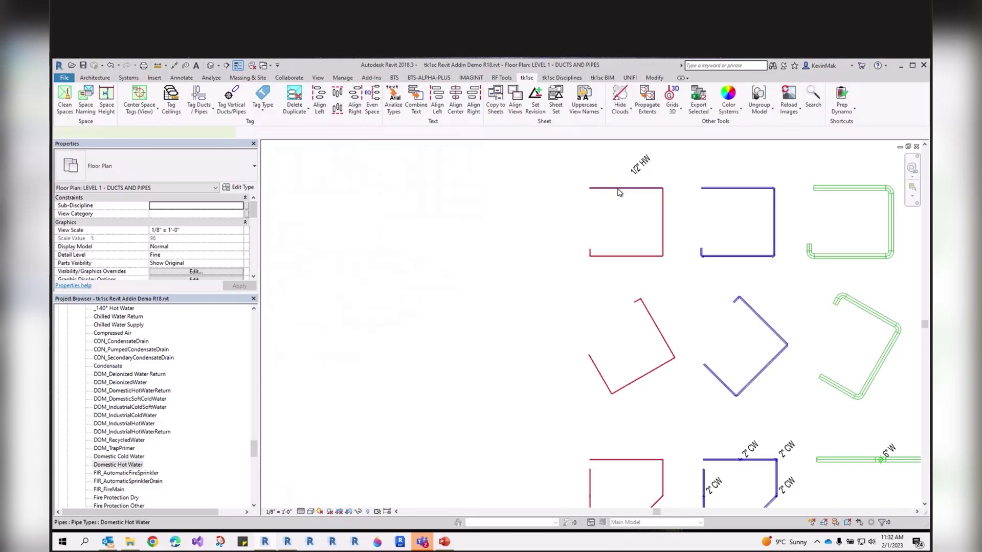
{"action": "double_click", "coordinate": [130, 465]}
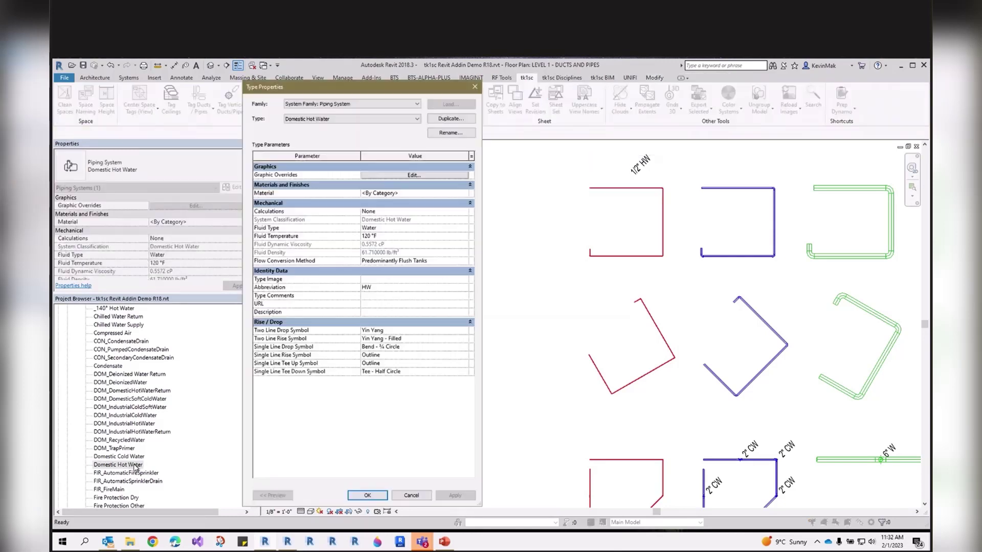
{"action": "left_click", "coordinate": [424, 176]}
{"action": "left_click", "coordinate": [425, 332]}
{"action": "left_click", "coordinate": [411, 495]}
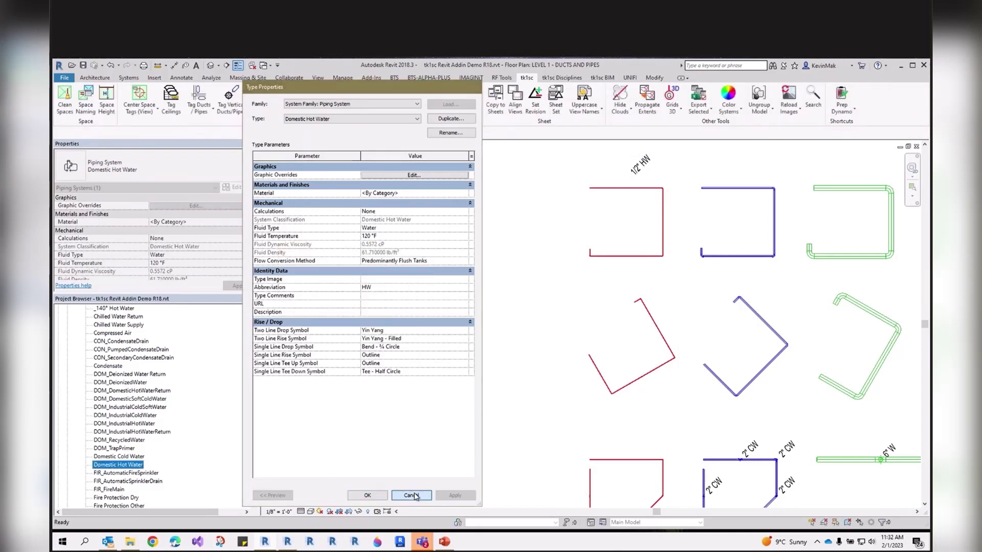
{"action": "left_click", "coordinate": [385, 404]}
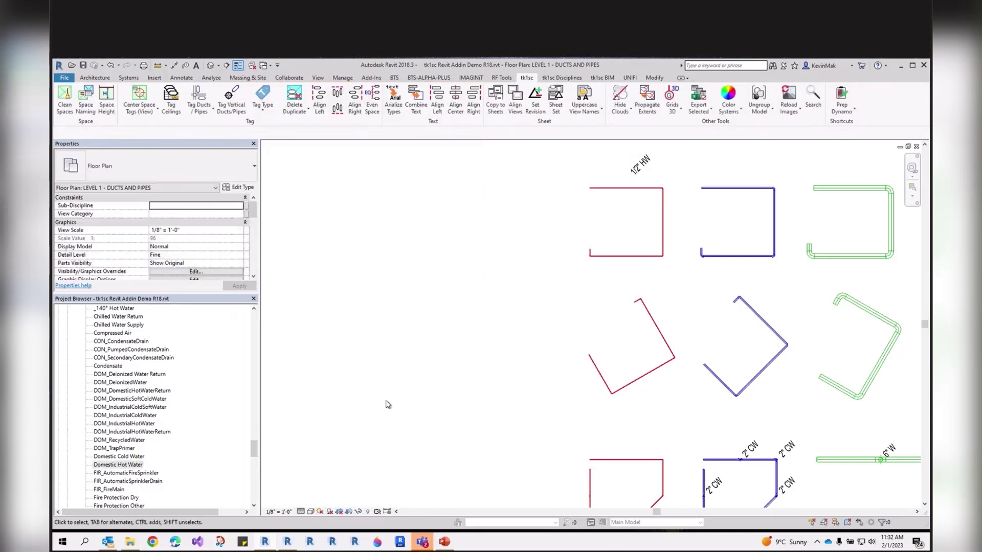
Tile the open view windows and return the LEVEL 1 - DUCTS AND PIPES floor plan to full size
{"action": "key", "text": "w"}
{"action": "key", "text": "t"}
{"action": "left_click_drag", "start_coordinate": [255, 450], "coordinate": [255, 455]}
{"action": "left_click", "coordinate": [363, 274]}
{"action": "left_click", "coordinate": [581, 335]}
{"action": "left_click", "coordinate": [914, 149]}
{"action": "left_click", "coordinate": [565, 148]}
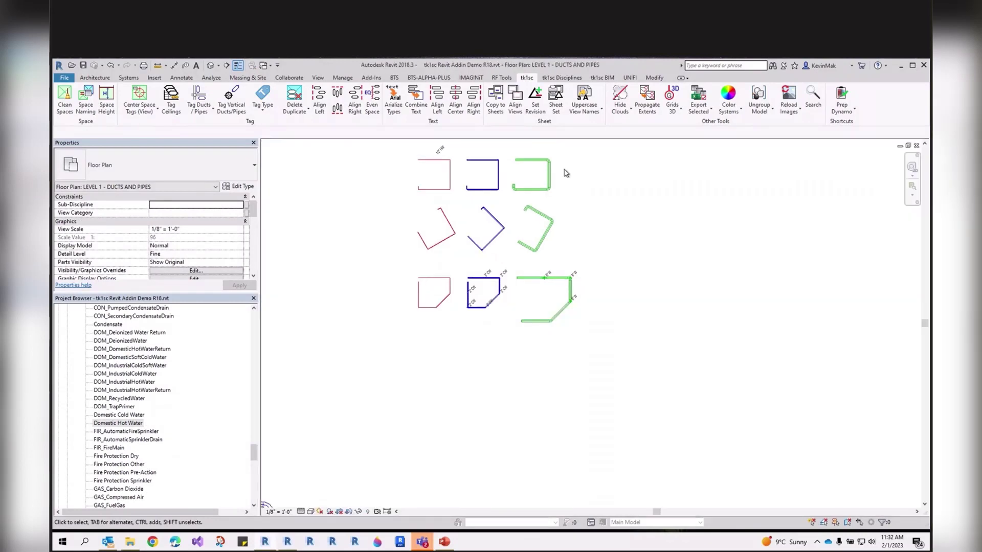
Set all duct and pipe systems to black with Black Systems and check the runs in the floor plan
{"action": "scroll", "coordinate": [361, 258], "scroll_direction": "down", "scroll_amount": 2}
{"action": "middle_click_drag", "start_coordinate": [361, 258], "coordinate": [568, 262]}
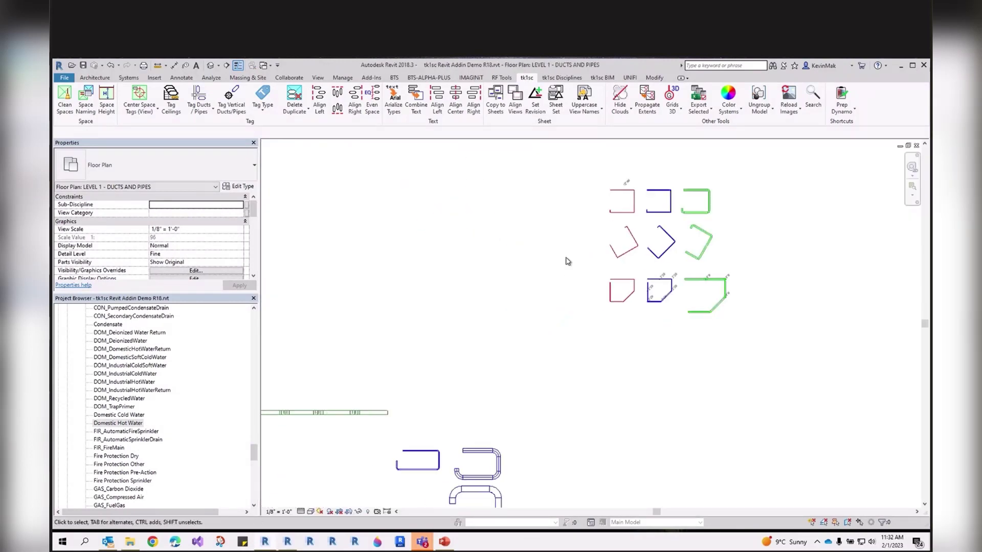
{"action": "left_click", "coordinate": [730, 110]}
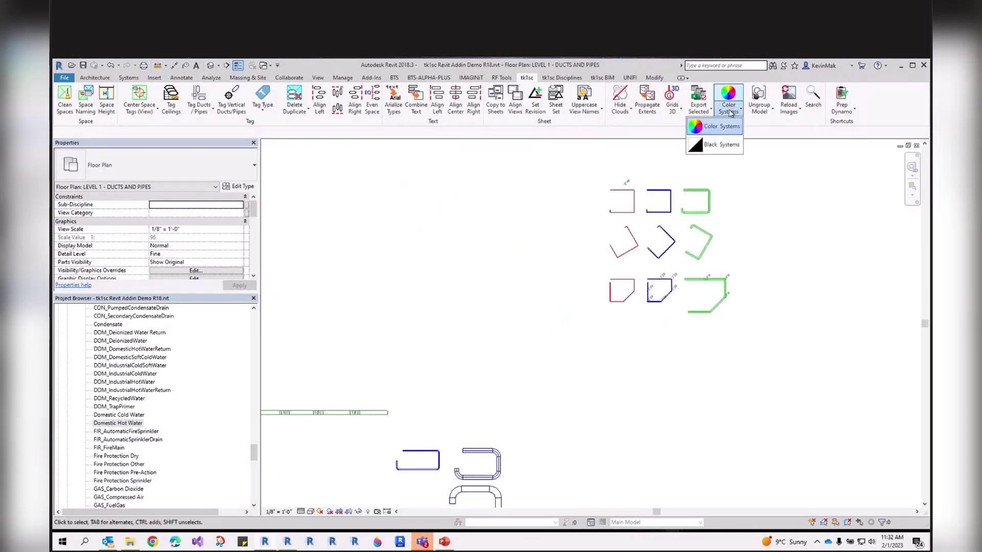
{"action": "left_click", "coordinate": [732, 144]}
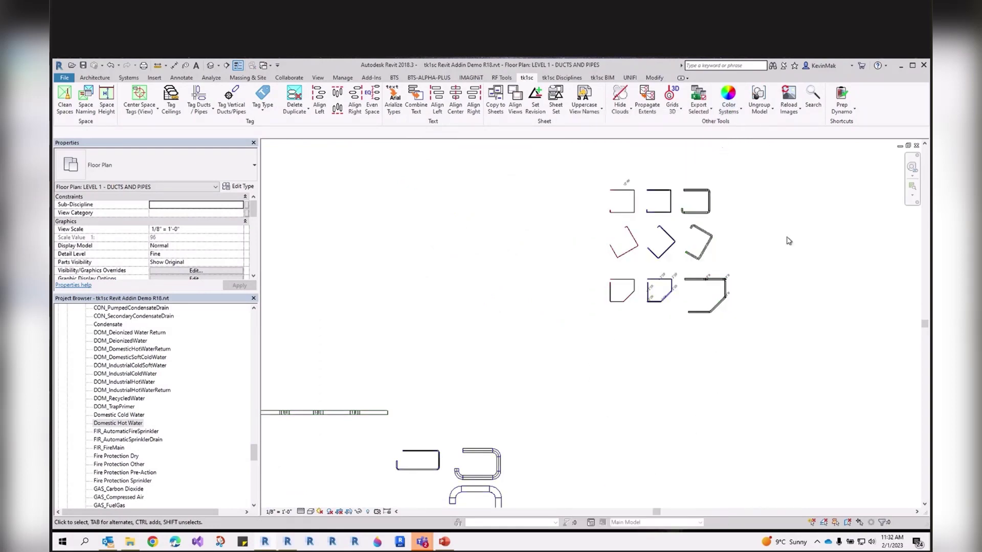
{"action": "scroll", "coordinate": [635, 379], "scroll_direction": "down", "scroll_amount": 2}
{"action": "middle_click_drag", "start_coordinate": [635, 378], "coordinate": [721, 336]}
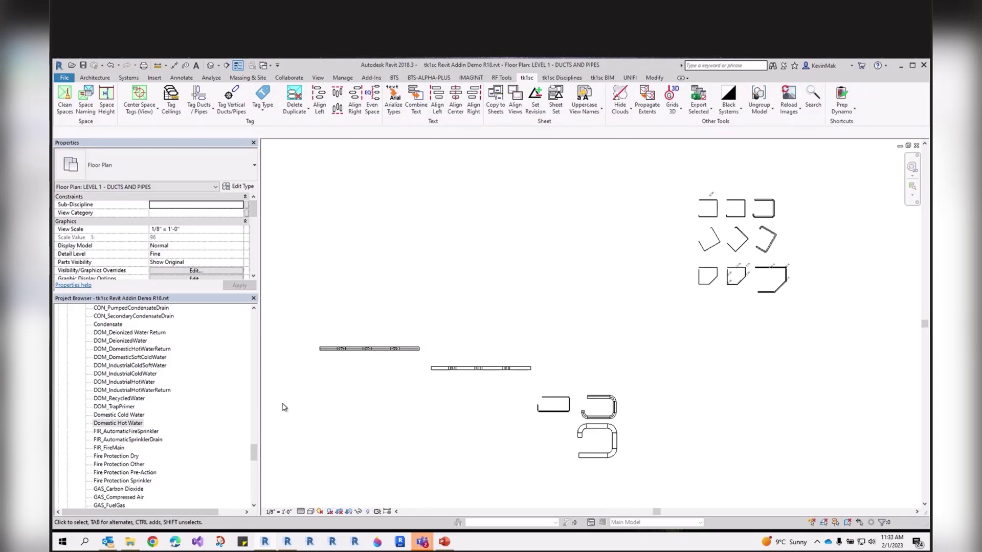
Restore all duct and pipe systems to their default colors with Color Systems
{"action": "left_click", "coordinate": [736, 116]}
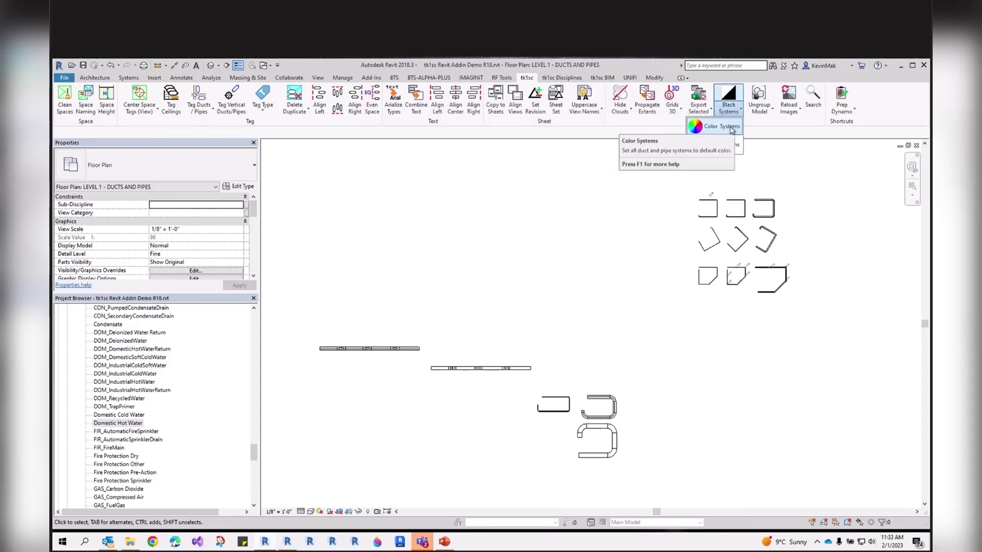
{"action": "left_click", "coordinate": [721, 126]}
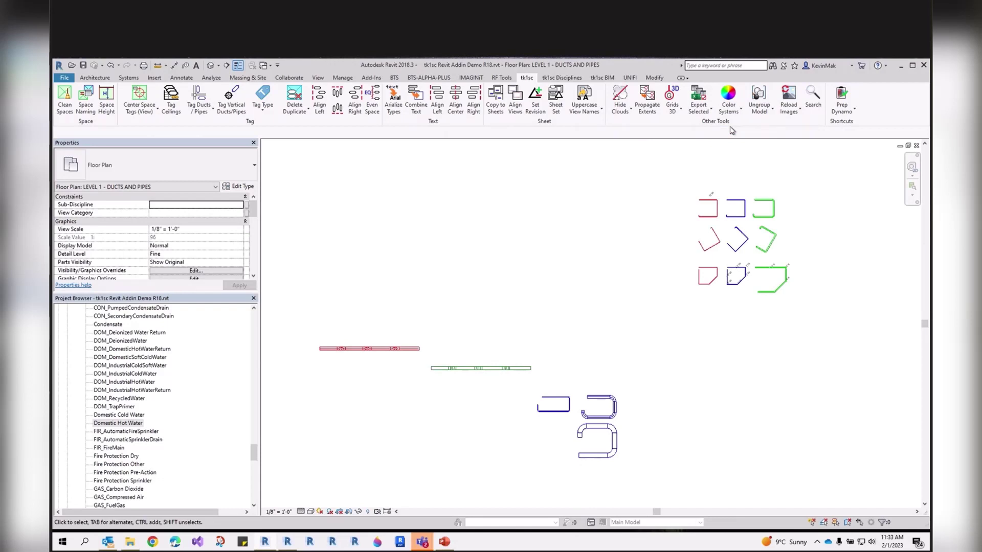
{"action": "scroll", "coordinate": [715, 221], "scroll_direction": "up", "scroll_amount": 2}
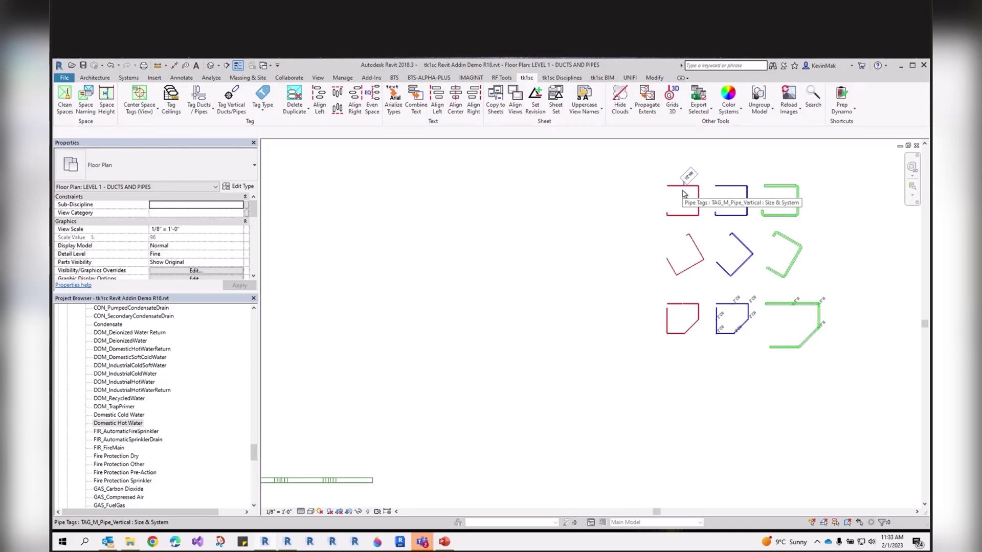
Toggle the duct and pipe systems to black once more and back to their default colors
{"action": "left_click", "coordinate": [728, 97]}
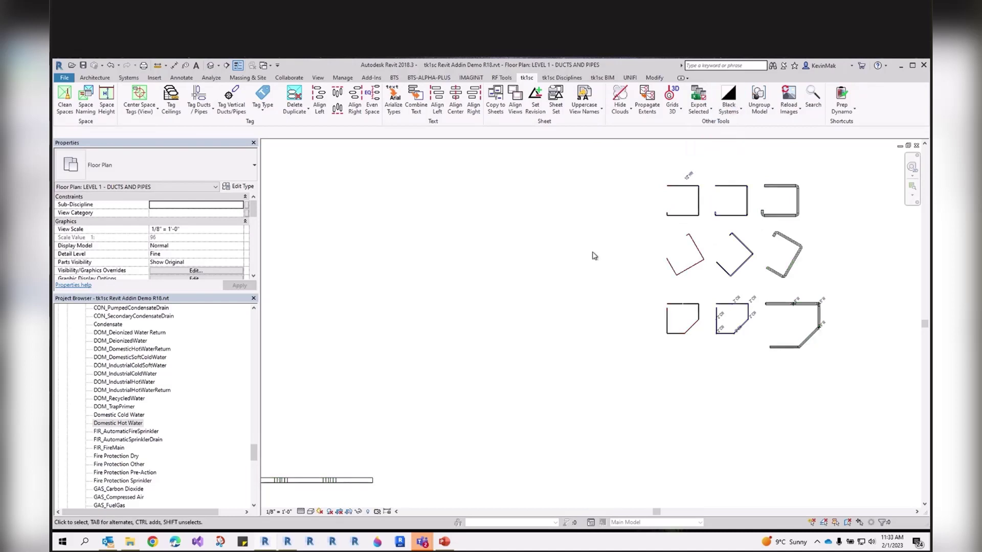
{"action": "left_click", "coordinate": [731, 109]}
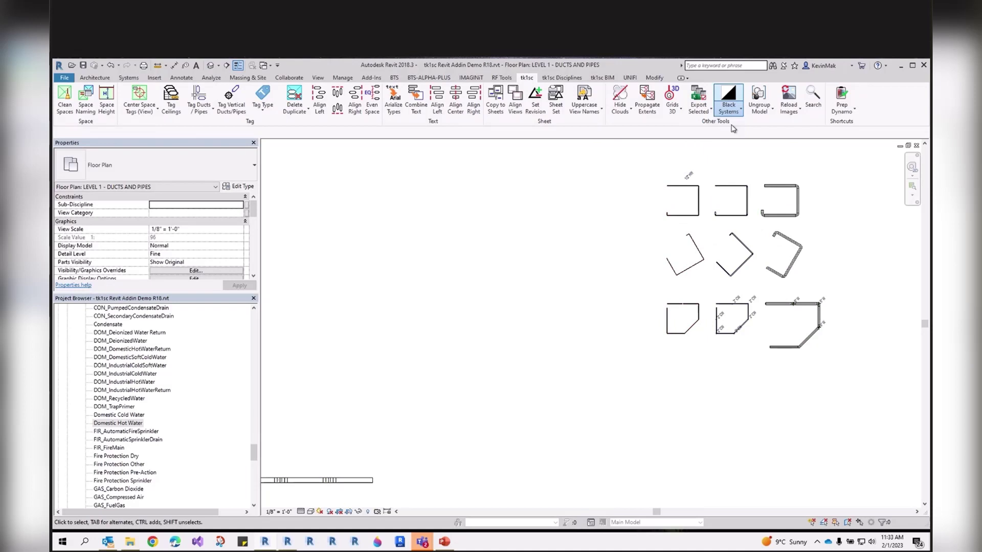
{"action": "left_click", "coordinate": [728, 102]}
{"action": "left_click", "coordinate": [740, 111]}
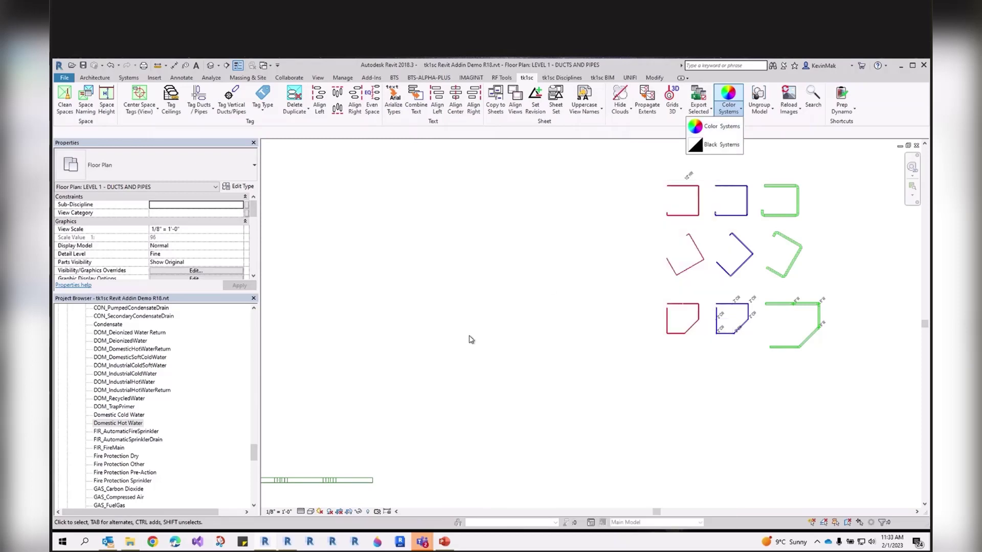
{"action": "left_click", "coordinate": [511, 319]}
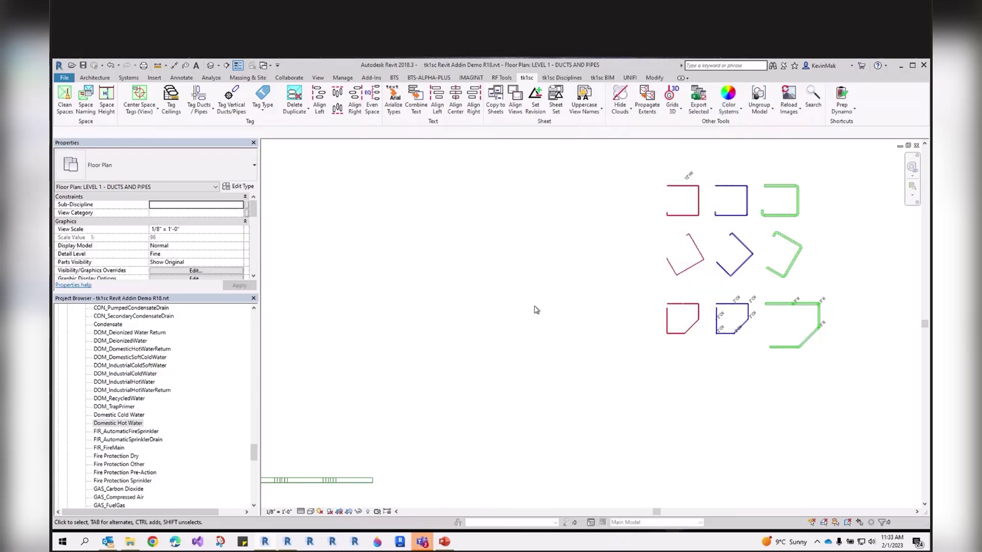
Look at the Ungroup Model and Ungroup Detail options and locate the project's list of detail and model groups
{"action": "left_click", "coordinate": [764, 113]}
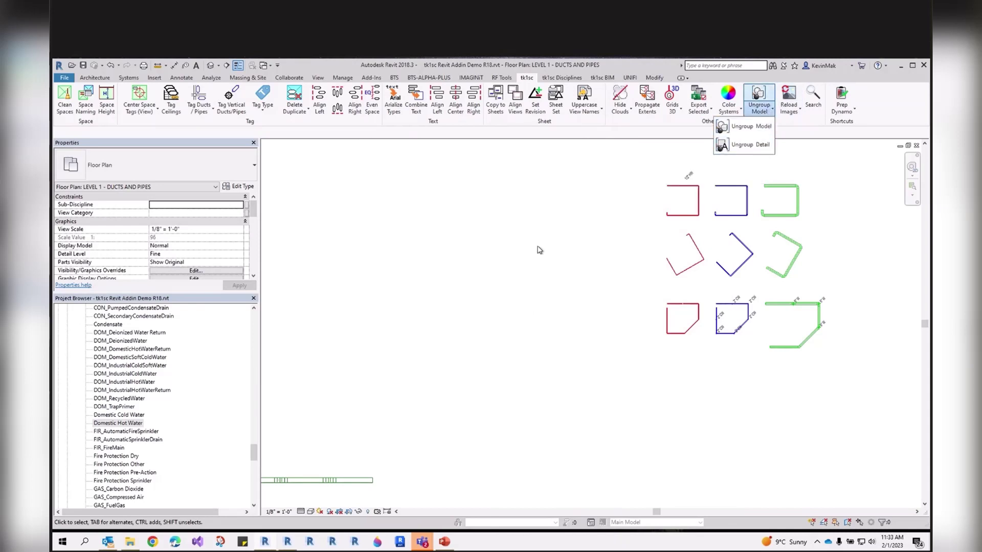
{"action": "left_click", "coordinate": [254, 456]}
{"action": "left_click", "coordinate": [254, 453]}
{"action": "left_click_drag", "start_coordinate": [254, 457], "coordinate": [254, 496]}
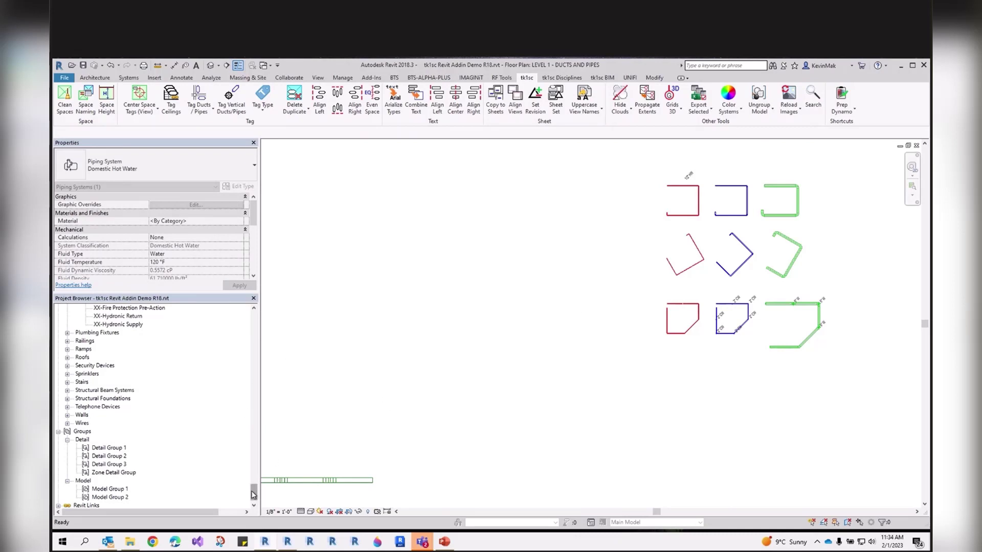
Collapse the Piping Systems families and open the LEVEL 1 - TAG PIPES floor plan
{"action": "left_click_drag", "start_coordinate": [254, 494], "coordinate": [253, 435]}
{"action": "left_click", "coordinate": [66, 456]}
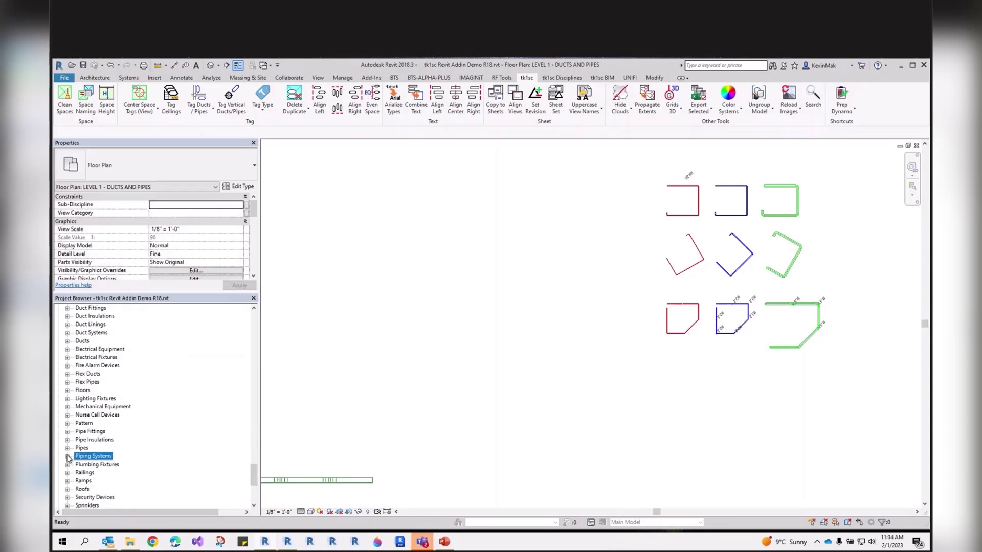
{"action": "left_click_drag", "start_coordinate": [251, 465], "coordinate": [277, 337]}
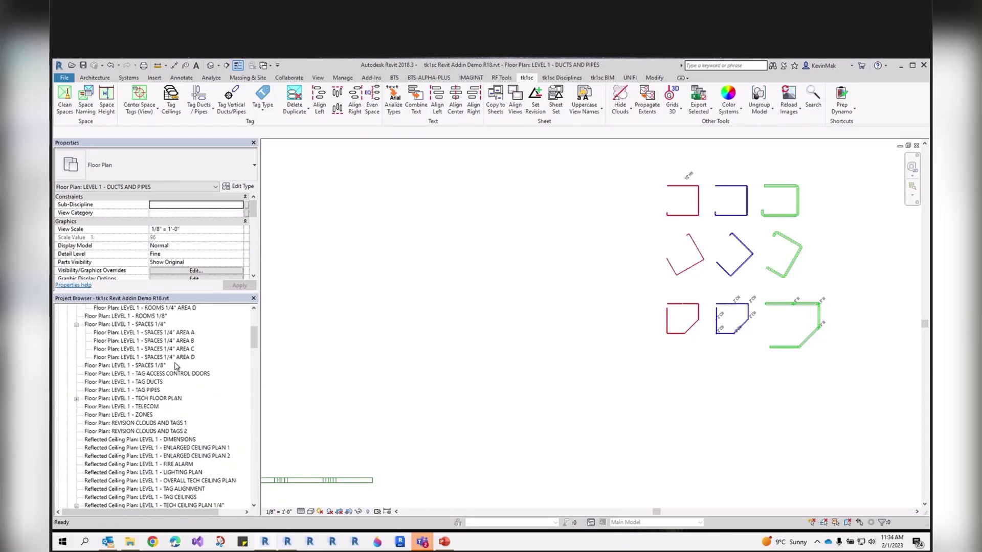
{"action": "double_click", "coordinate": [148, 390]}
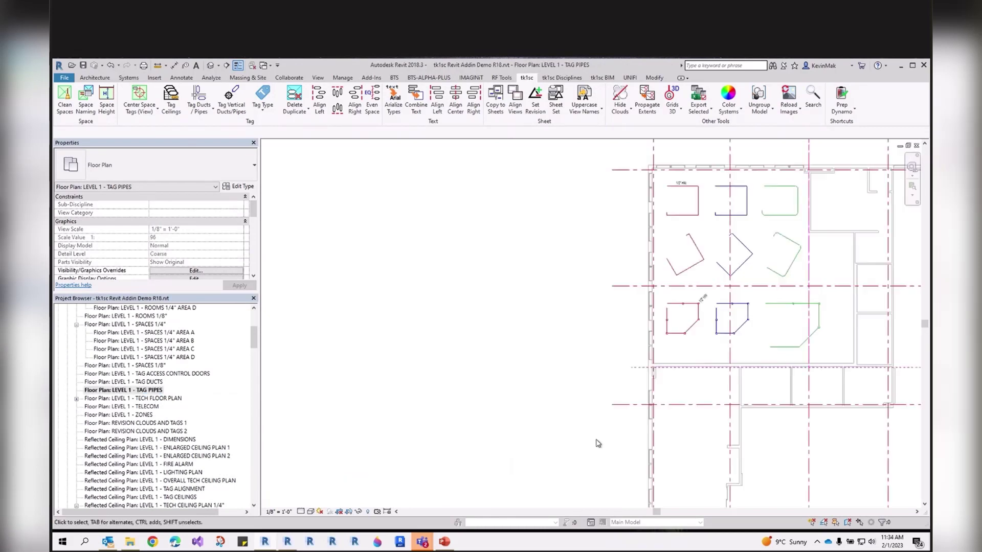
Inspect the two green pipe model groups beside grids A and B by selecting each in turn
{"action": "scroll", "coordinate": [486, 386], "scroll_direction": "down", "scroll_amount": 2}
{"action": "scroll", "coordinate": [475, 371], "scroll_direction": "down", "scroll_amount": 1}
{"action": "scroll", "coordinate": [628, 394], "scroll_direction": "up", "scroll_amount": 5}
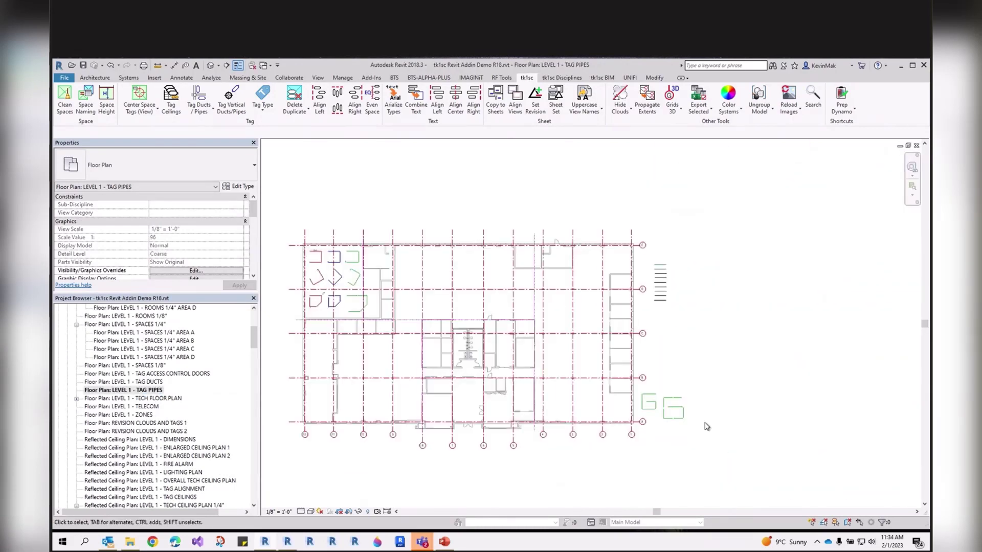
{"action": "left_click", "coordinate": [507, 334]}
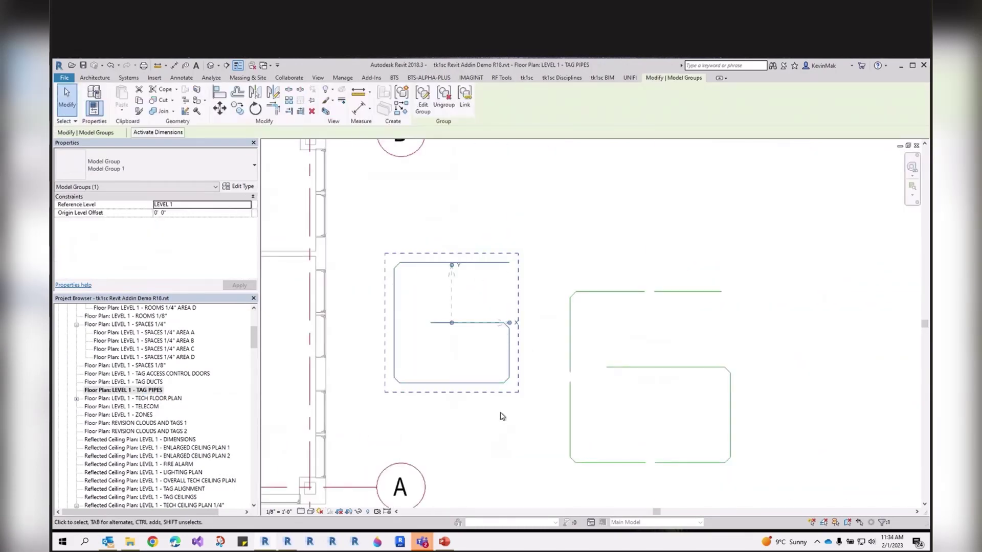
{"action": "left_click", "coordinate": [684, 373]}
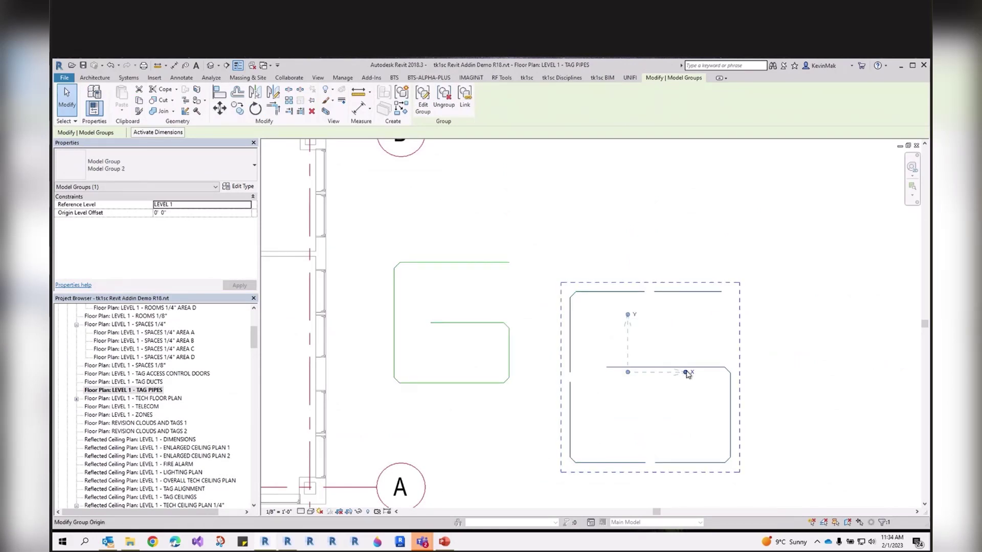
{"action": "left_click", "coordinate": [475, 331]}
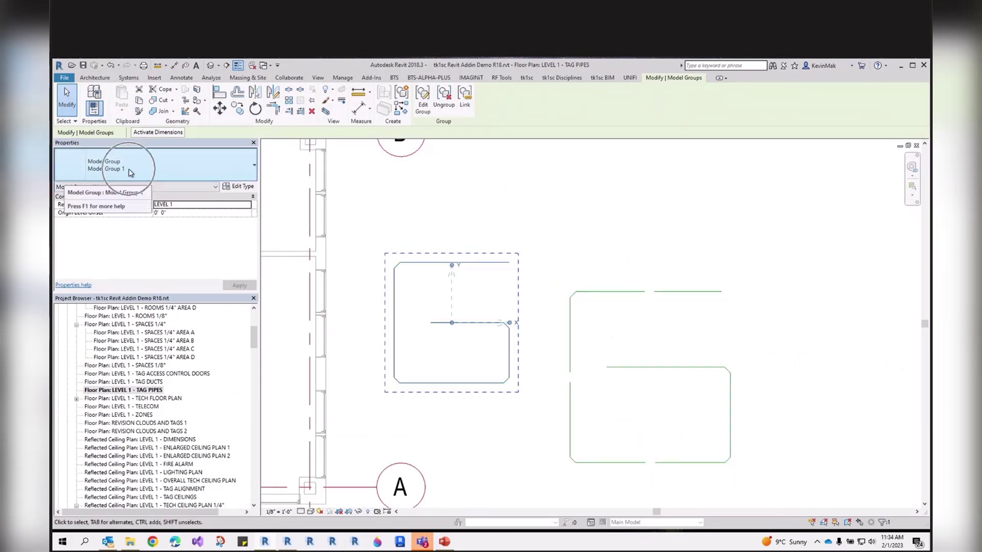
{"action": "left_click", "coordinate": [654, 368]}
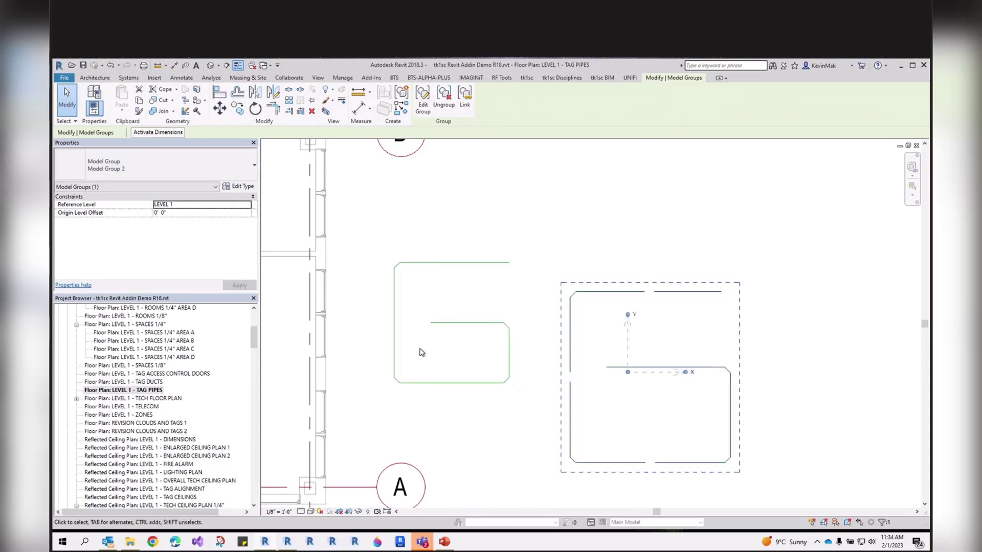
{"action": "left_click", "coordinate": [488, 383]}
{"action": "scroll", "coordinate": [484, 440], "scroll_direction": "down", "scroll_amount": 2}
{"action": "key", "text": "Escape"}
Find Detail Group 1 in the project's list of groups and select the smaller pipe model group in the plan
{"action": "left_click_drag", "start_coordinate": [256, 340], "coordinate": [258, 504]}
{"action": "left_click", "coordinate": [109, 440]}
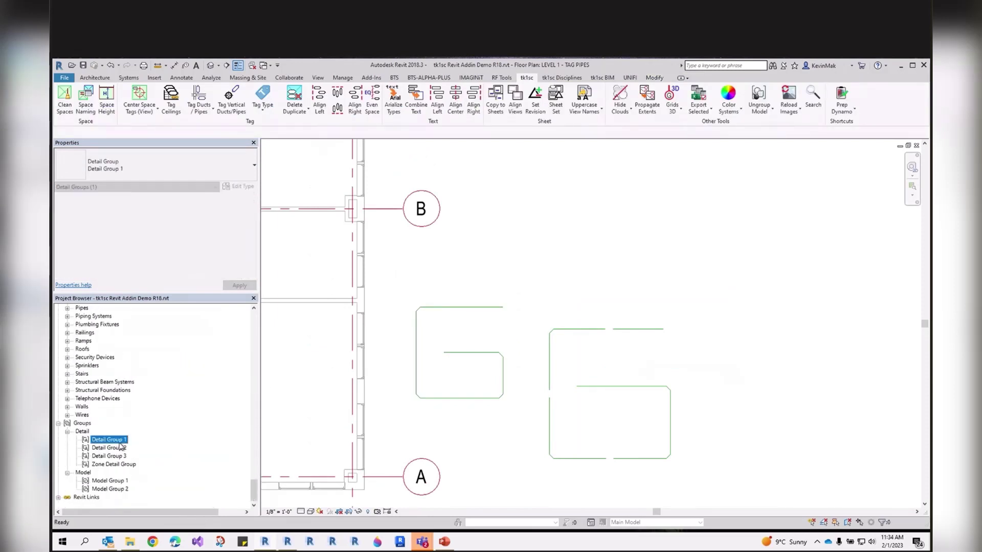
{"action": "left_click", "coordinate": [465, 353]}
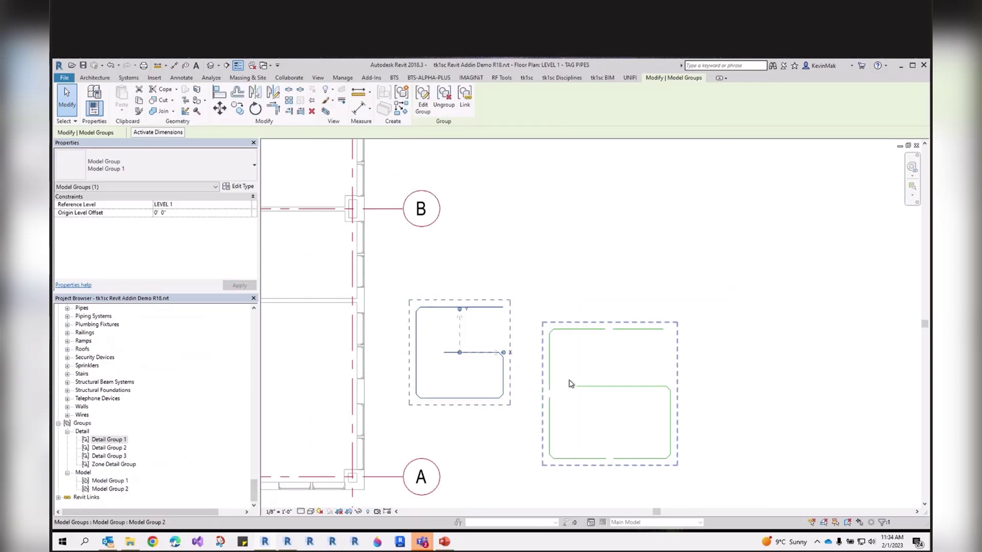
Ungroup all the model groups in the project with the Ungroup Model tool
{"action": "left_click", "coordinate": [117, 448]}
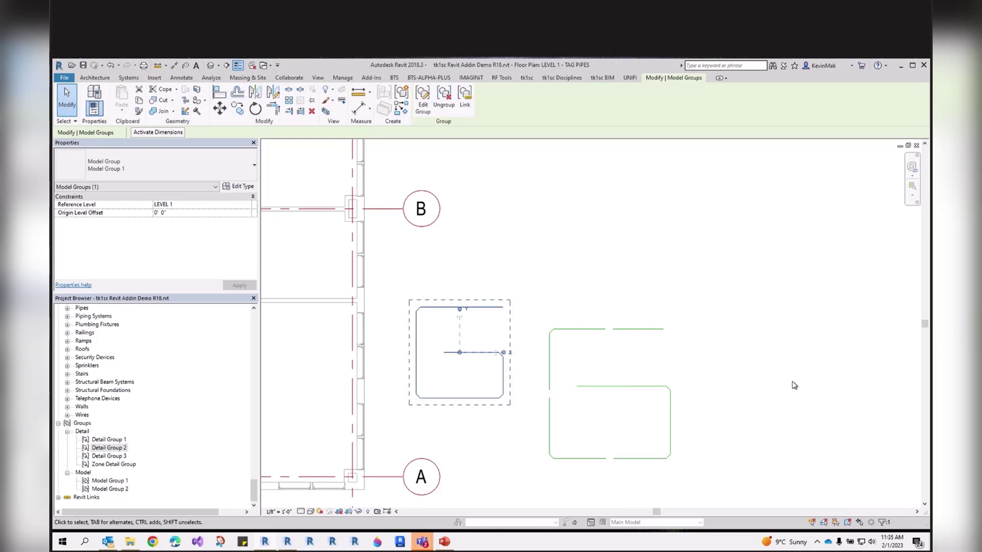
{"action": "left_click", "coordinate": [793, 385]}
{"action": "left_click", "coordinate": [770, 114]}
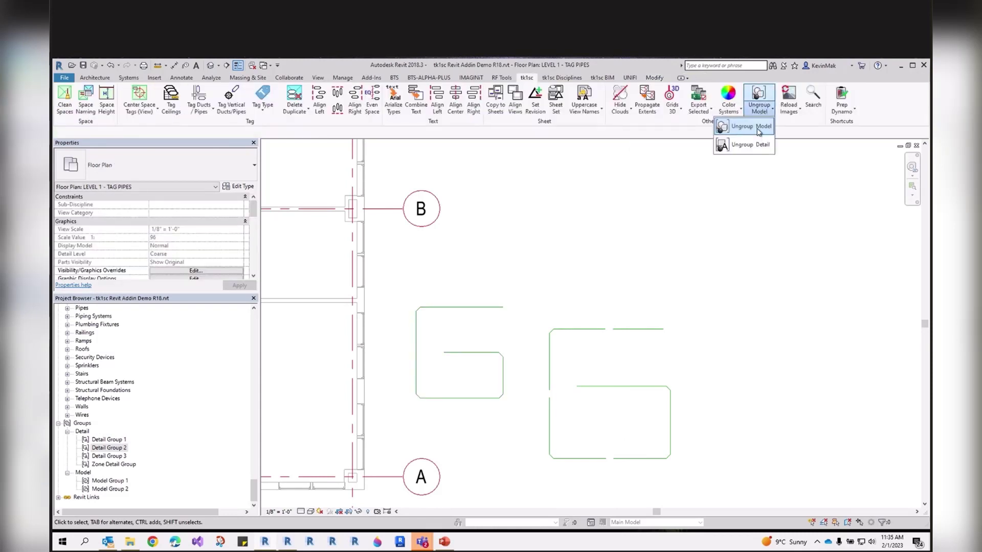
{"action": "left_click", "coordinate": [756, 127]}
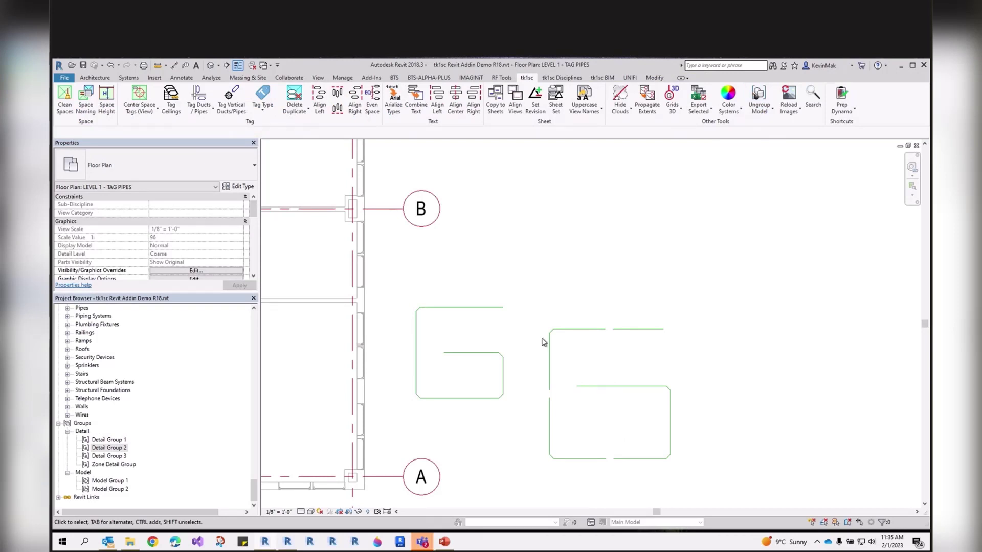
Select individual pipes in both former pipe groups beside grids A and B to check that they are ungrouped
{"action": "left_click", "coordinate": [467, 307]}
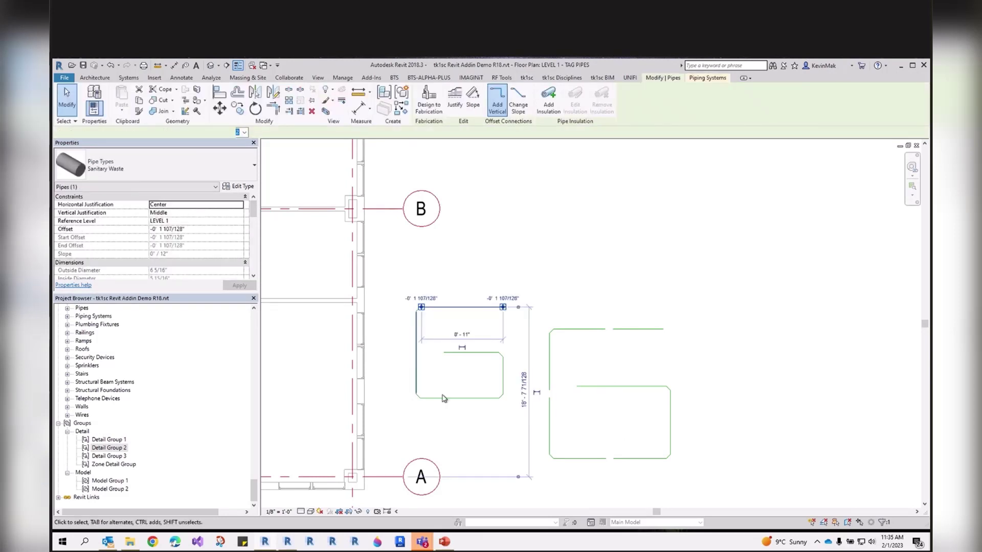
{"action": "left_click", "coordinate": [443, 397]}
{"action": "left_click", "coordinate": [468, 352]}
{"action": "left_click", "coordinate": [592, 329]}
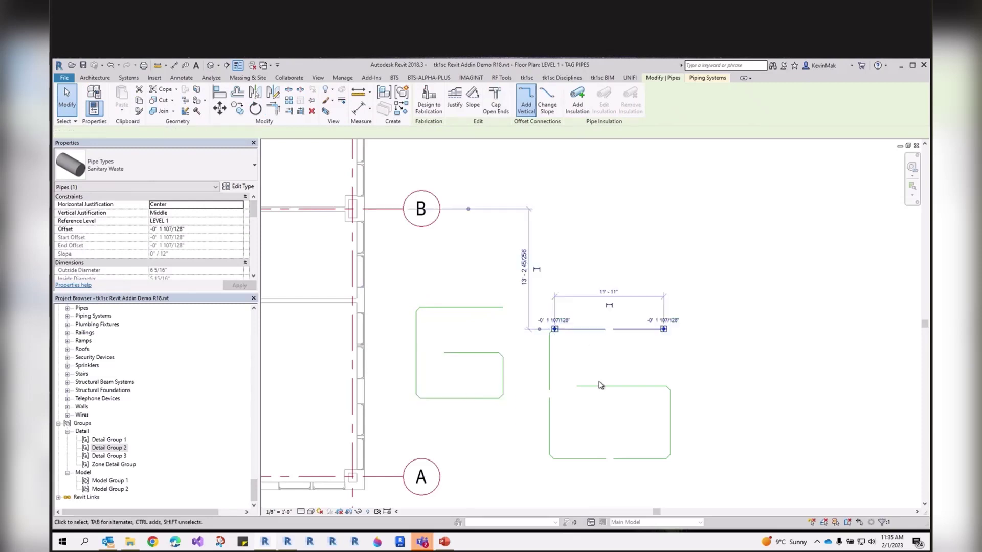
{"action": "left_click", "coordinate": [597, 386]}
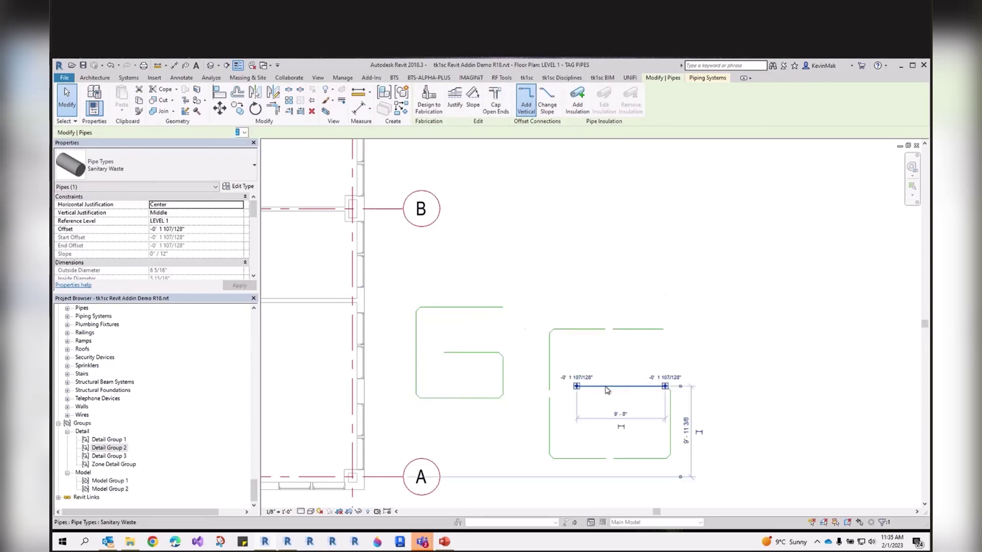
Place an instance of Detail Group 2 in the plan above the larger pipe loop
{"action": "right_click", "coordinate": [118, 448]}
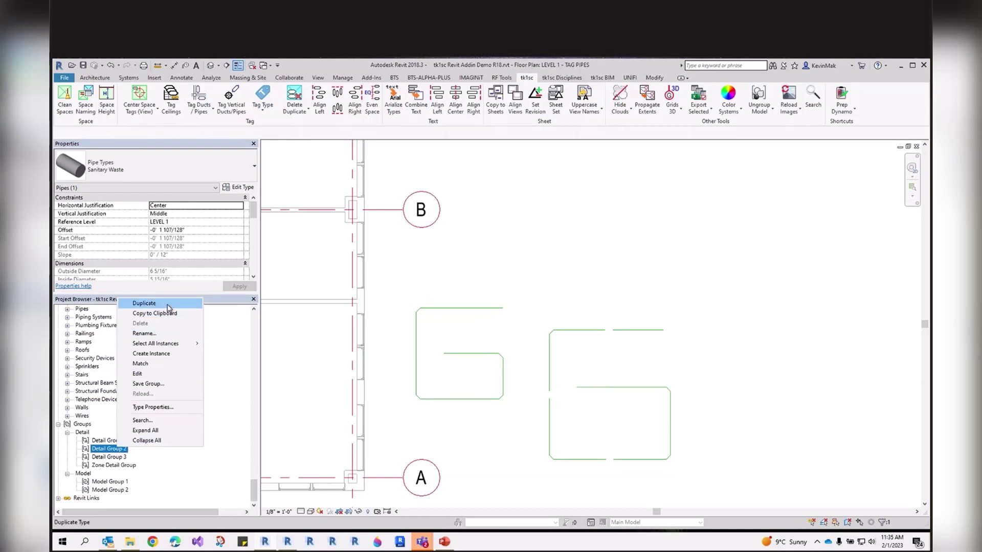
{"action": "left_click", "coordinate": [163, 353]}
{"action": "left_click", "coordinate": [620, 244]}
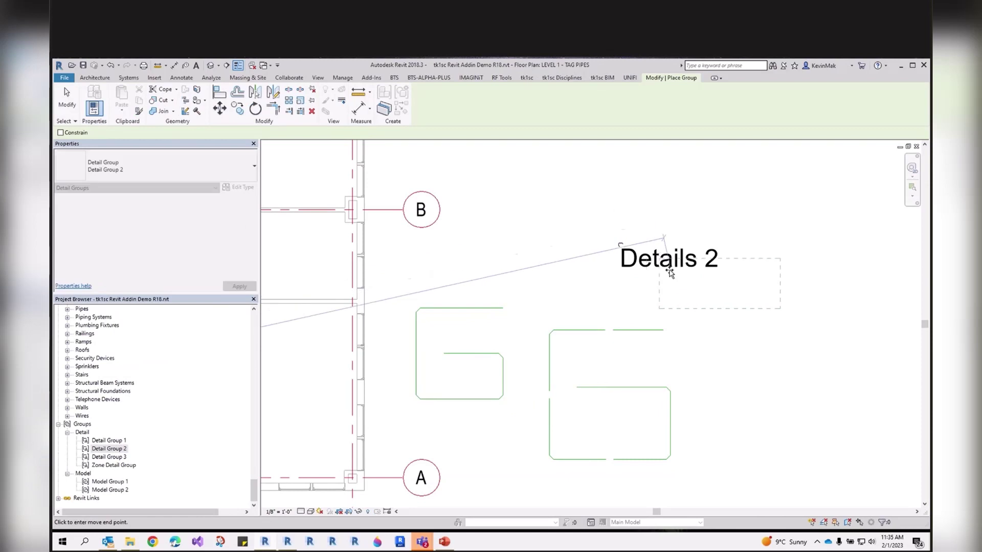
{"action": "key", "text": "Escape"}
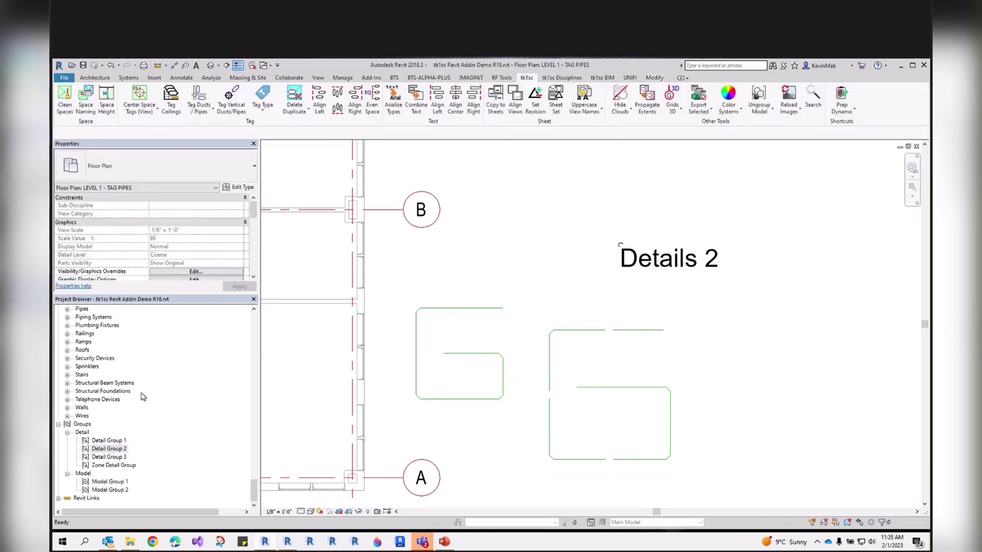
Place an instance of Model Group 2 in the plan beside the larger pipe loop, on the side away from the building
{"action": "left_click", "coordinate": [110, 489]}
{"action": "right_click", "coordinate": [113, 489]}
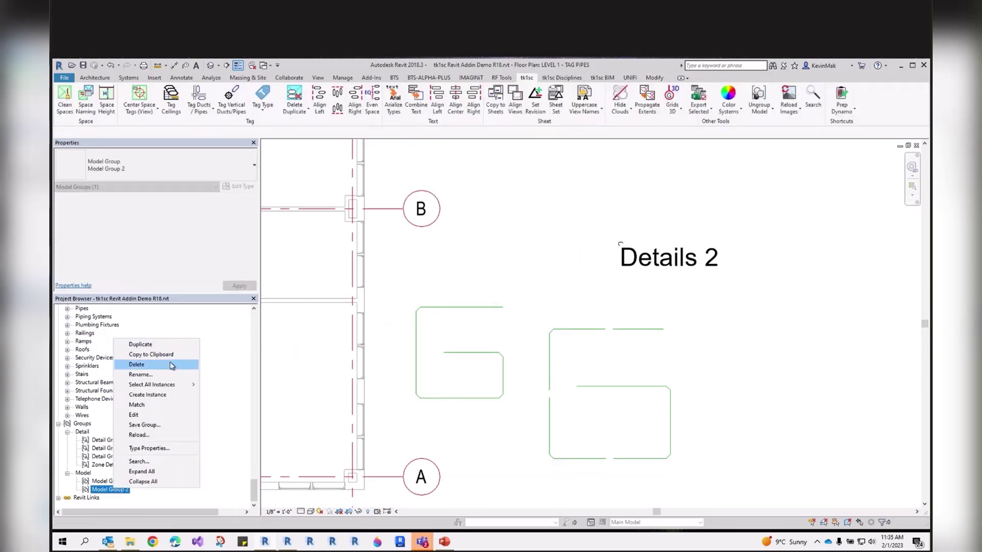
{"action": "left_click", "coordinate": [149, 395]}
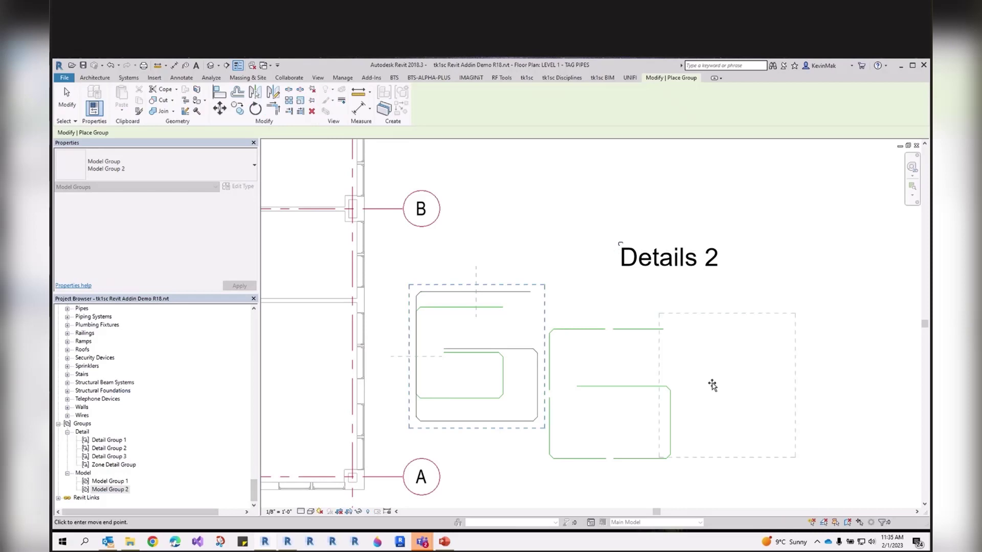
{"action": "left_click", "coordinate": [806, 401]}
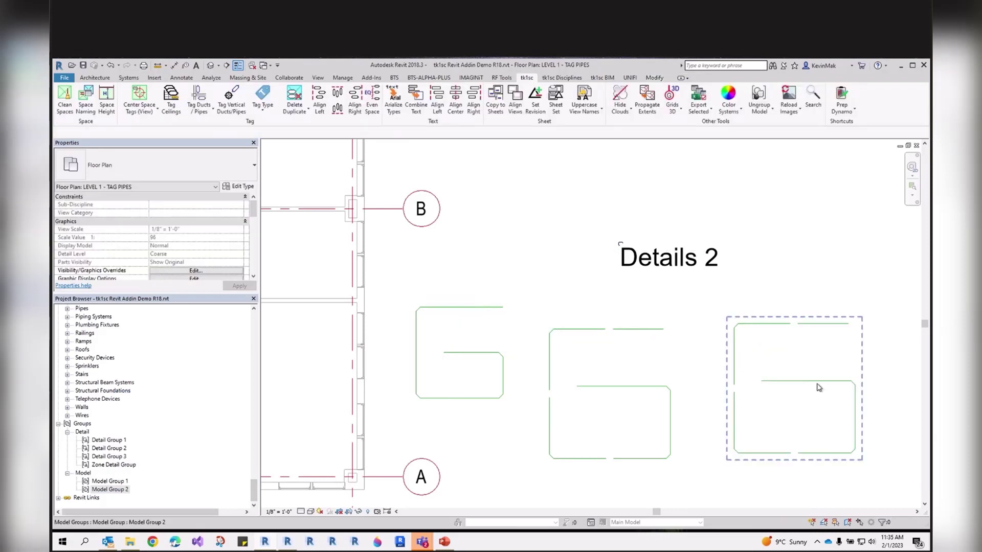
Compare an ungrouped pipe with the newly placed Model Group 2 and run Ungroup Model again
{"action": "left_click", "coordinate": [630, 387]}
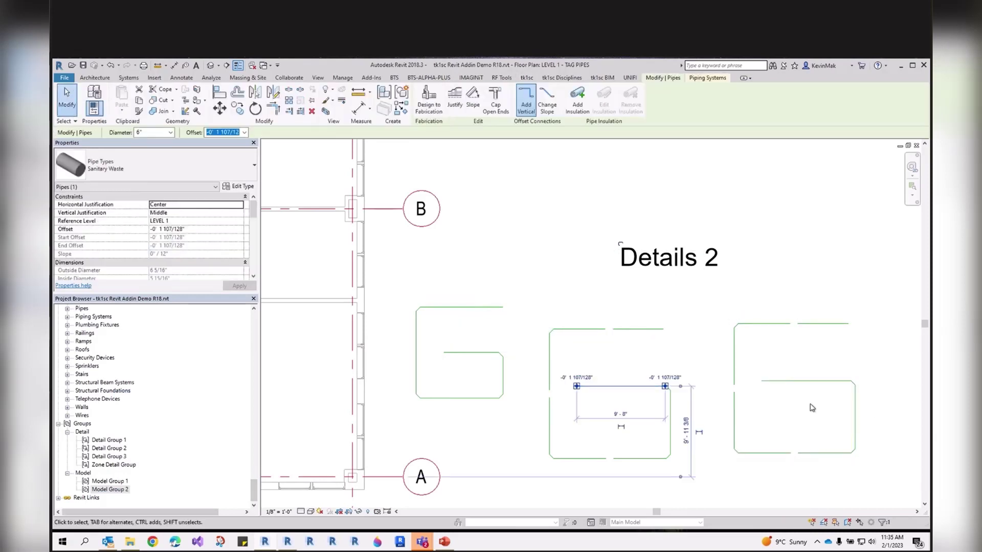
{"action": "left_click", "coordinate": [813, 407]}
{"action": "left_click", "coordinate": [767, 113]}
{"action": "left_click", "coordinate": [760, 135]}
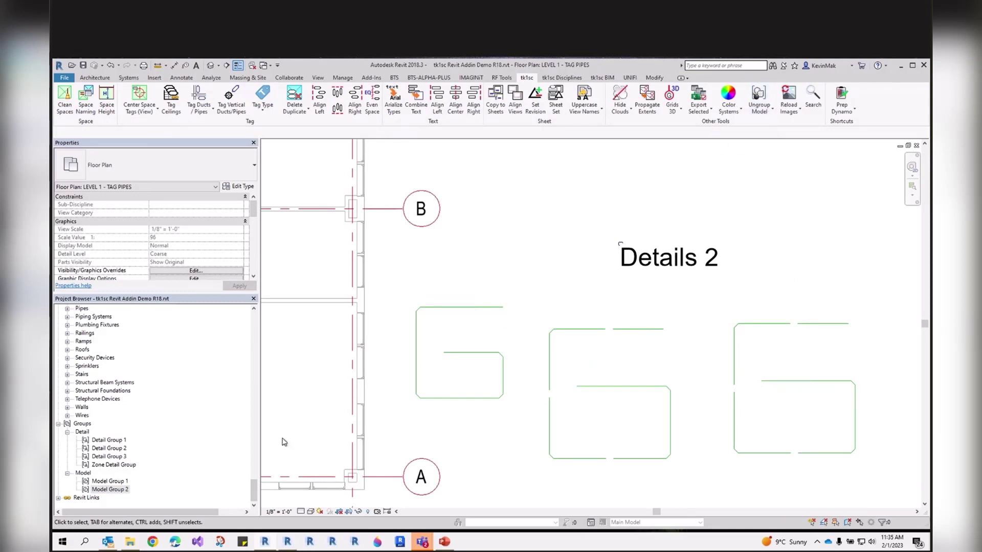
Open the drafting view DETAILS 1, DETAILS 2, DETAILS 3
{"action": "left_click_drag", "start_coordinate": [253, 490], "coordinate": [265, 380]}
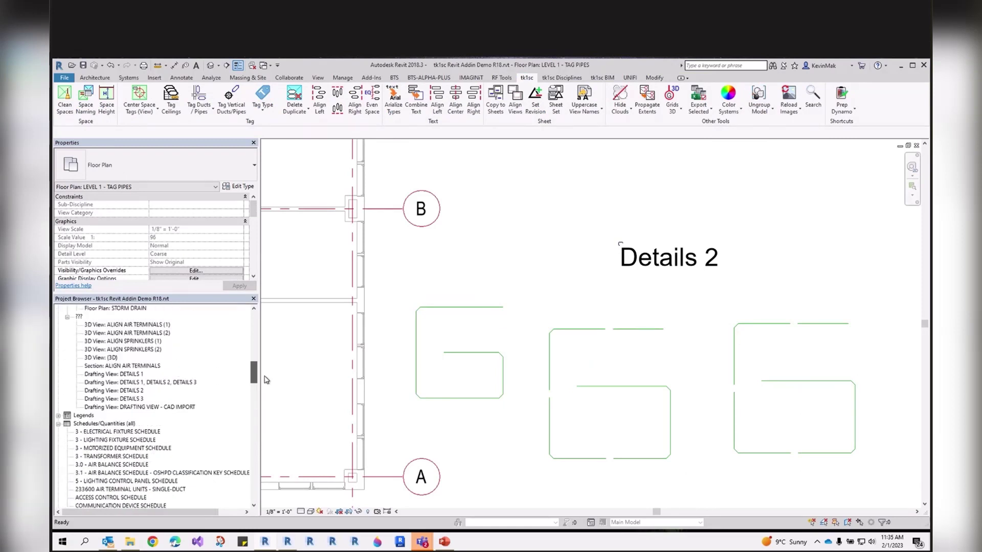
{"action": "scroll", "coordinate": [184, 396], "scroll_direction": "up", "scroll_amount": 1}
{"action": "double_click", "coordinate": [176, 399]}
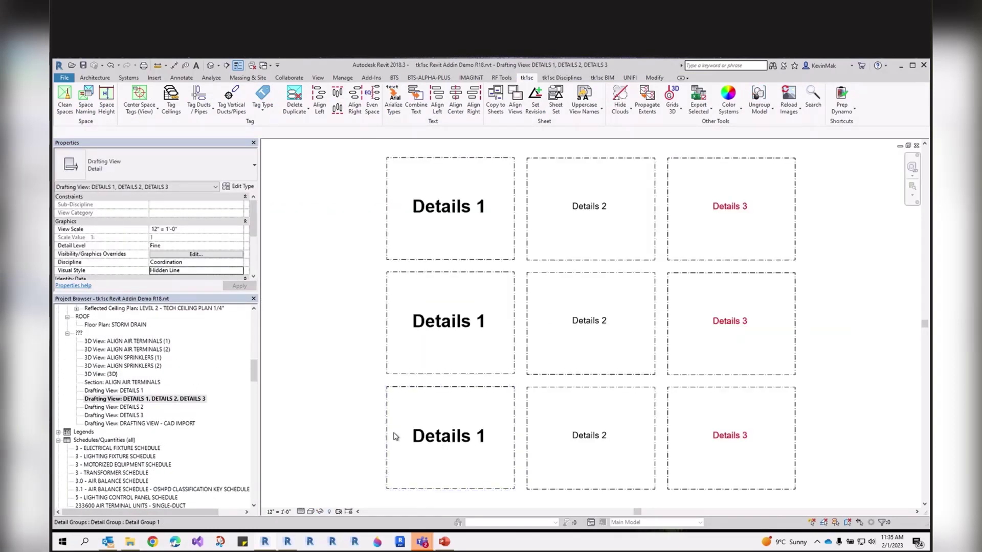
Select several Details 1 and Details 2 boxes in turn to check that each is a detail group
{"action": "left_click", "coordinate": [418, 251]}
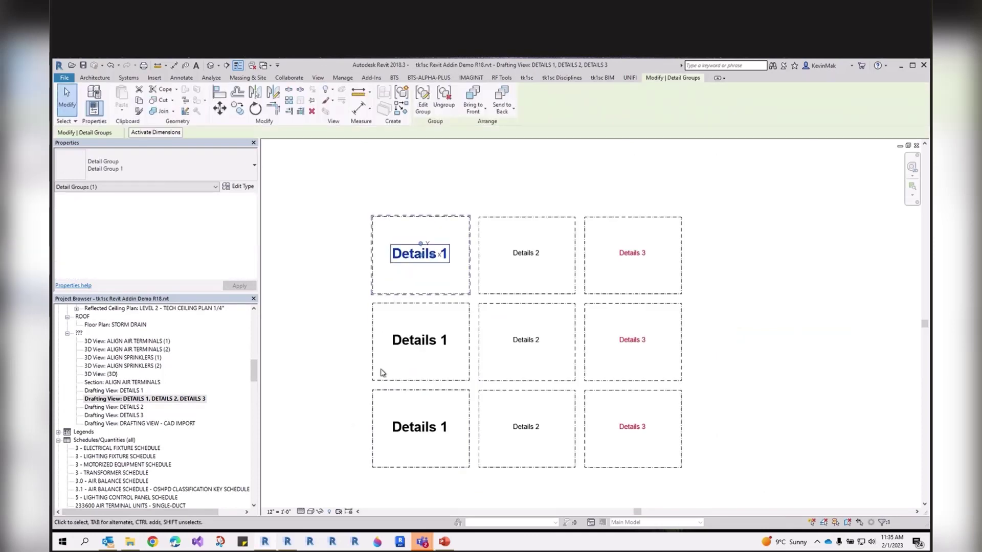
{"action": "scroll", "coordinate": [388, 369], "scroll_direction": "up", "scroll_amount": 1}
{"action": "left_click", "coordinate": [425, 436]}
{"action": "left_click", "coordinate": [546, 436]}
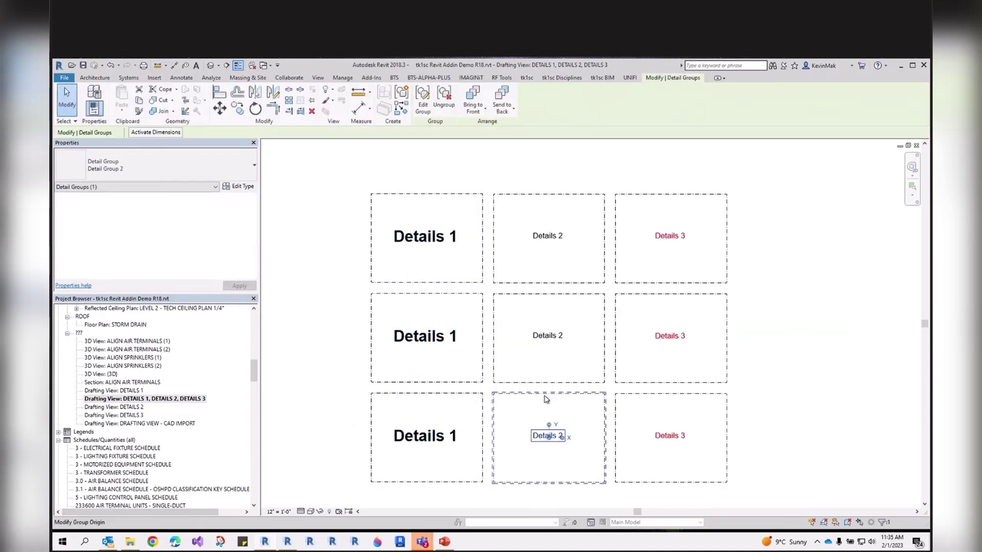
{"action": "left_click", "coordinate": [547, 337]}
{"action": "key", "text": "Escape"}
{"action": "left_click", "coordinate": [547, 237]}
Ungroup all the detail groups with the Ungroup Detail tool
{"action": "left_click", "coordinate": [770, 161]}
{"action": "left_click", "coordinate": [761, 109]}
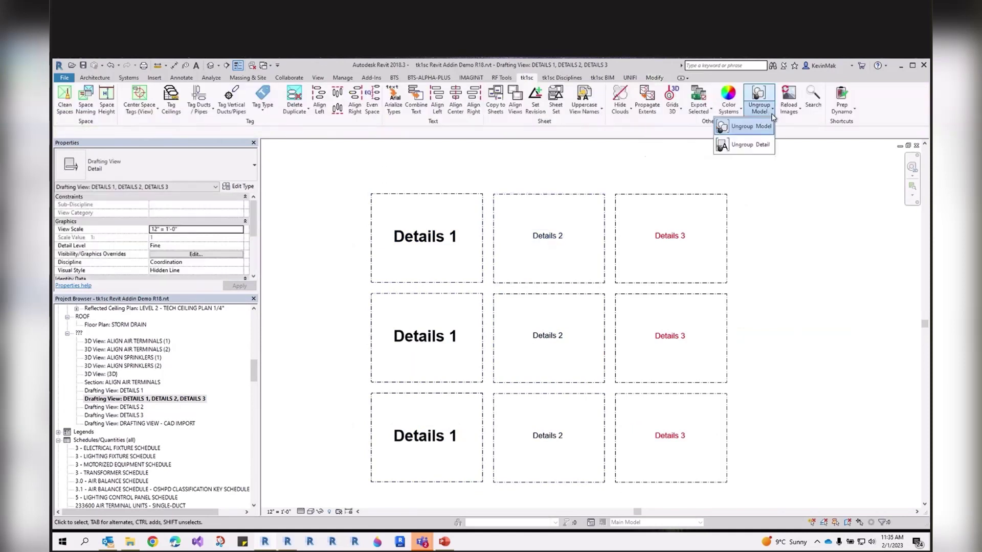
{"action": "left_click", "coordinate": [749, 144]}
Select individual border lines of the upper Details 2 box to check that they are ungrouped
{"action": "left_click", "coordinate": [564, 204]}
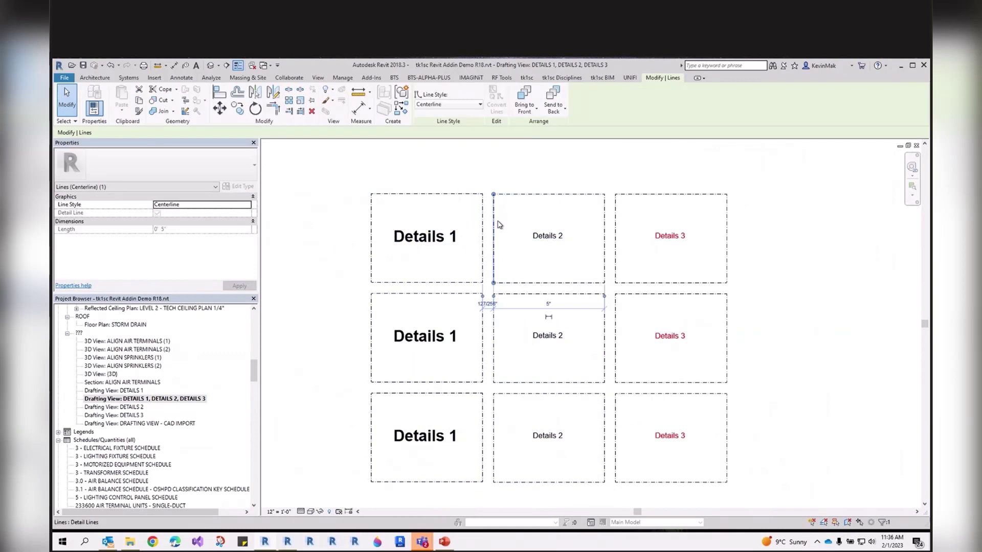
{"action": "left_click", "coordinate": [545, 282]}
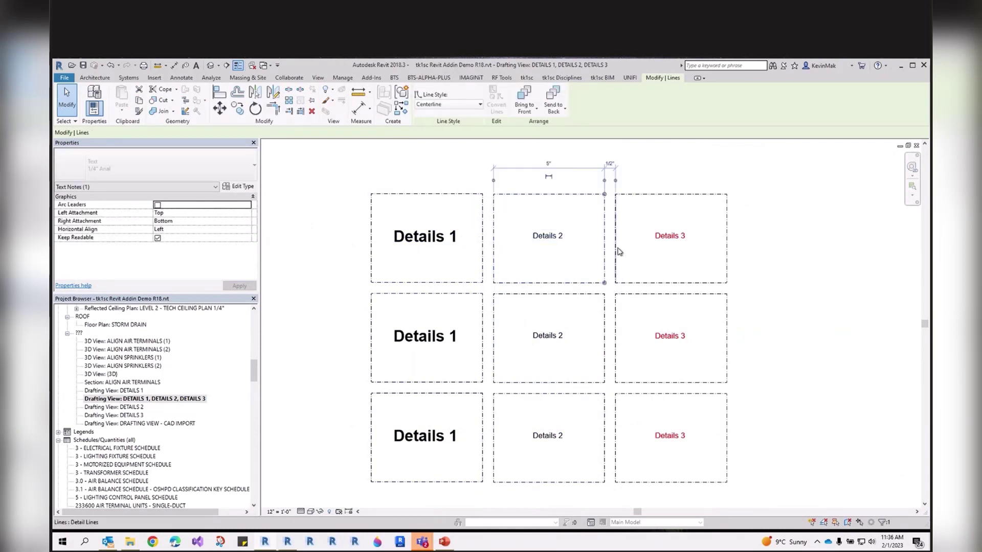
{"action": "left_click", "coordinate": [783, 266]}
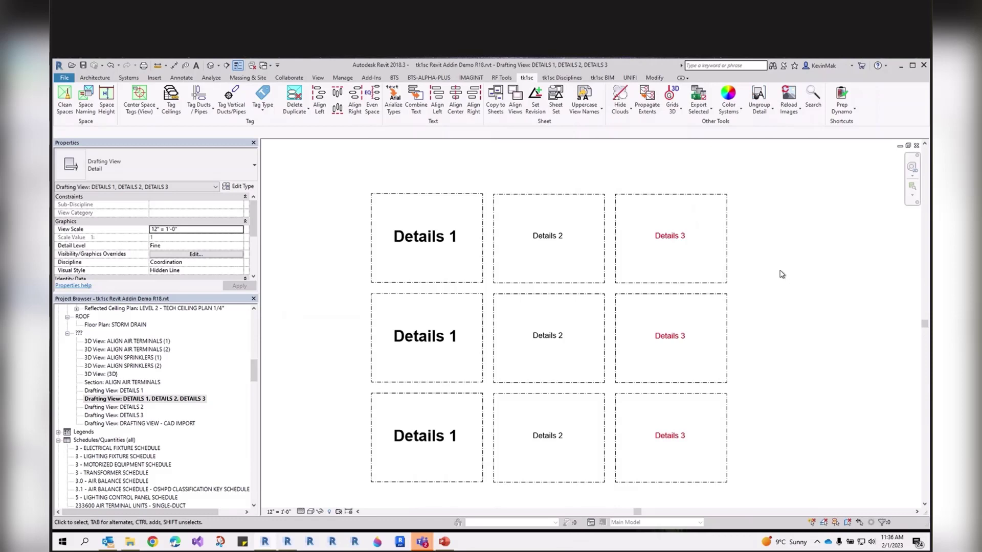
Close the details drafting view and the TAG PIPES plan, and open the sheets Image.1 - JPG and Image.2 - PNG
{"action": "key", "text": "ctrl+Tab"}
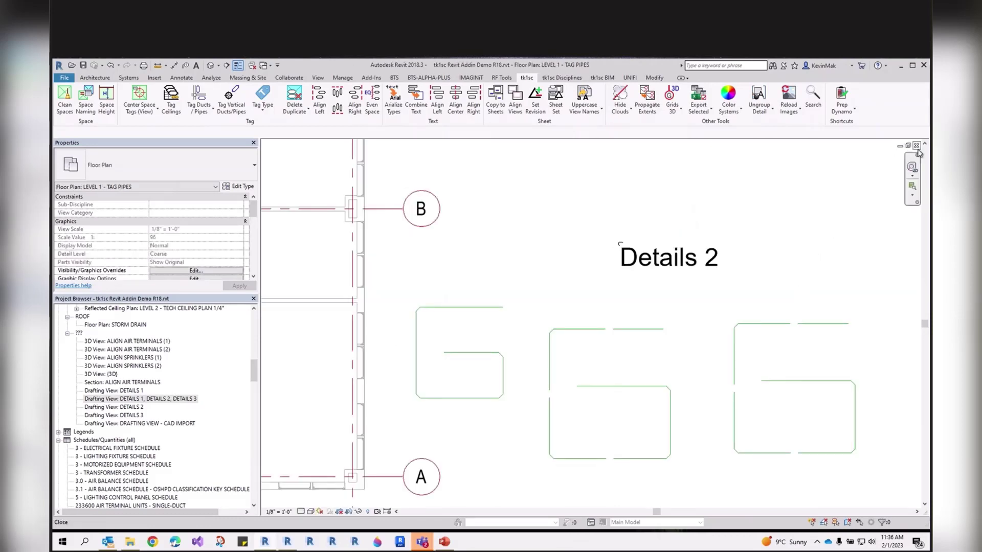
{"action": "key", "text": "ctrl+Tab"}
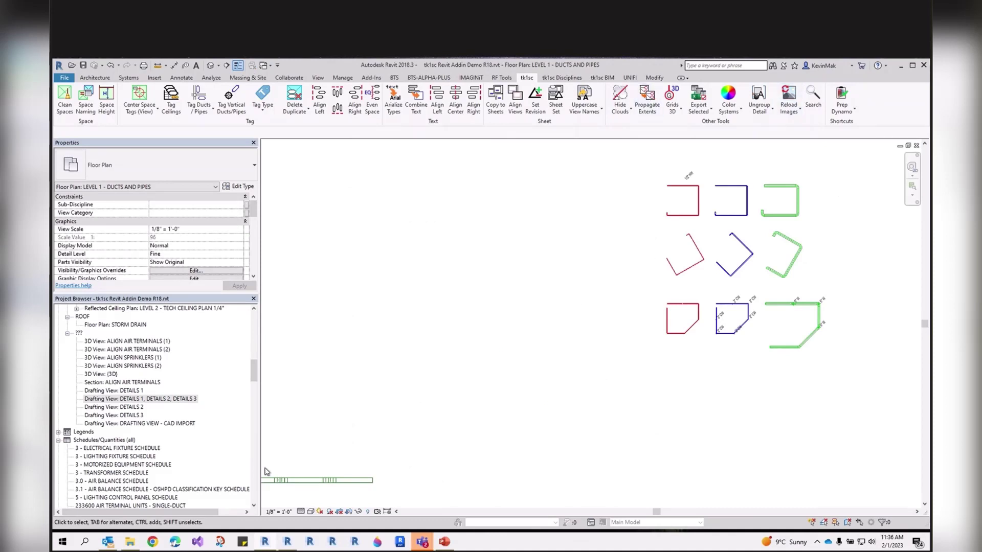
{"action": "left_click_drag", "start_coordinate": [257, 375], "coordinate": [258, 398]}
{"action": "scroll", "coordinate": [112, 409], "scroll_direction": "down", "scroll_amount": 6}
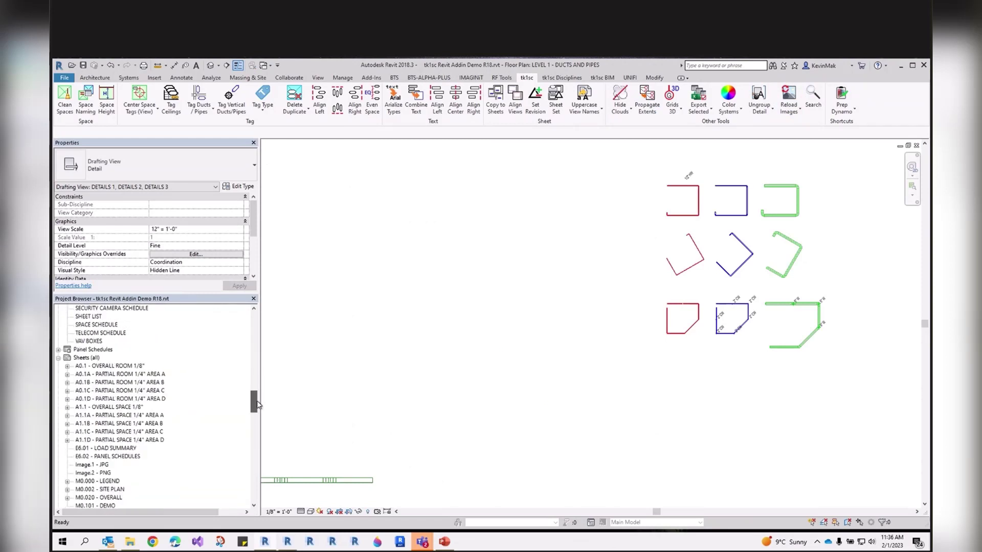
{"action": "left_click", "coordinate": [97, 387]}
{"action": "double_click", "coordinate": [96, 383]}
{"action": "double_click", "coordinate": [97, 391]}
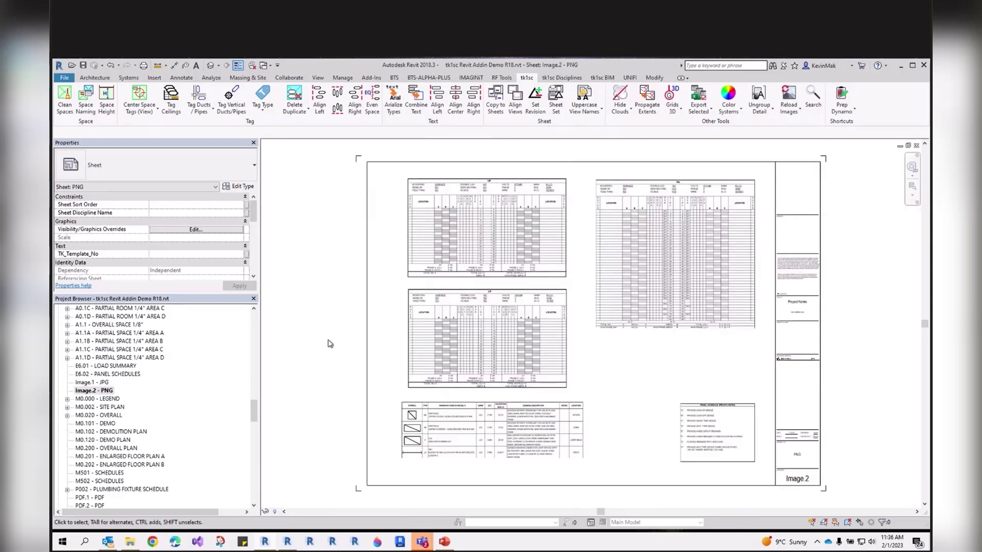
Close the DUCTS AND PIPES plan, tile the Image.1 and Image.2 sheets side by side, and fit both in their windows
{"action": "key", "text": "w"}
{"action": "key", "text": "t"}
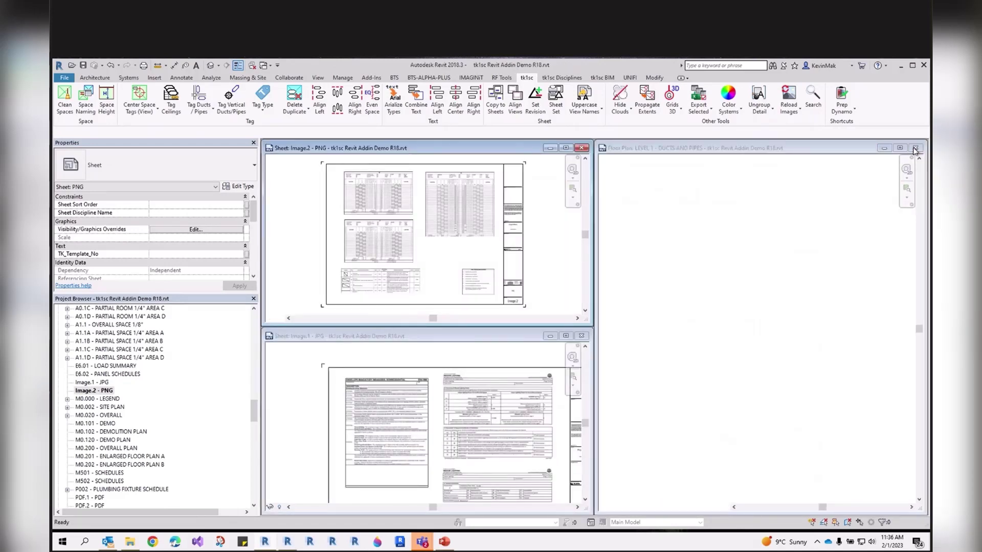
{"action": "left_click", "coordinate": [915, 148]}
{"action": "key", "text": "w"}
{"action": "key", "text": "t"}
{"action": "key", "text": "z"}
{"action": "key", "text": "a"}
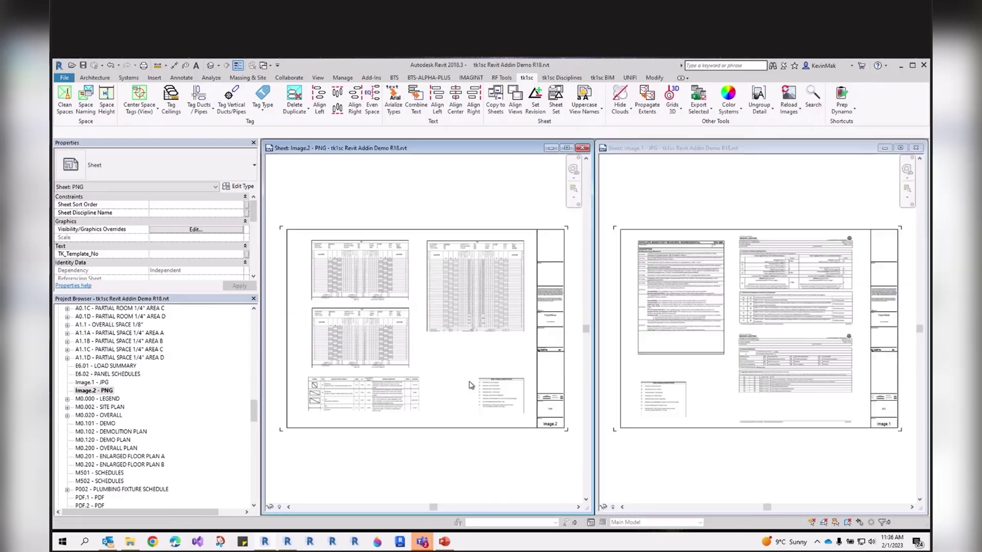
Select the upper panel schedule image on sheet Image.2 and examine its raster image properties
{"action": "left_click", "coordinate": [380, 264]}
{"action": "scroll", "coordinate": [336, 294], "scroll_direction": "up", "scroll_amount": 4}
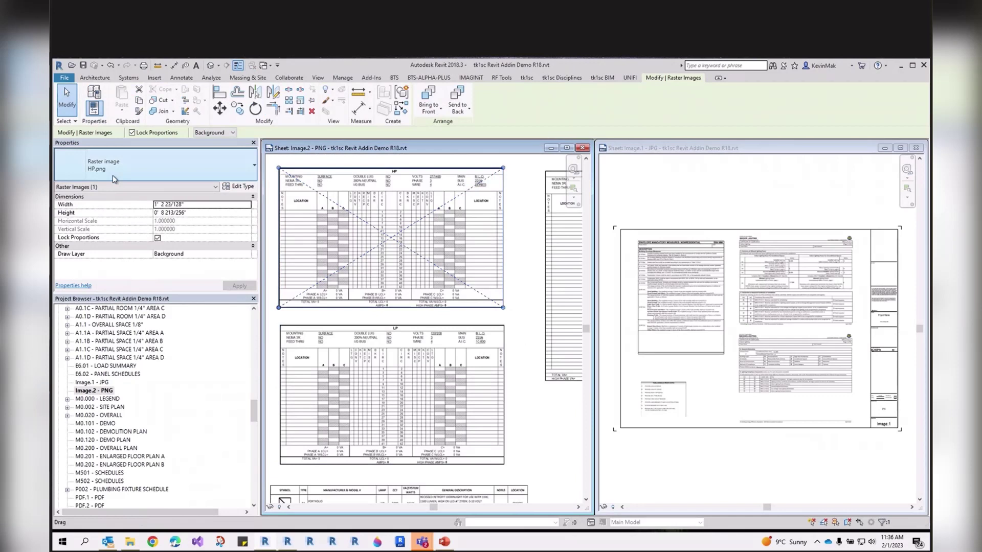
Examine the panel schedule images placed on sheet Image.2, selecting the LP.png raster image to identify it
{"action": "left_click", "coordinate": [423, 415]}
{"action": "scroll", "coordinate": [482, 468], "scroll_direction": "down", "scroll_amount": 4}
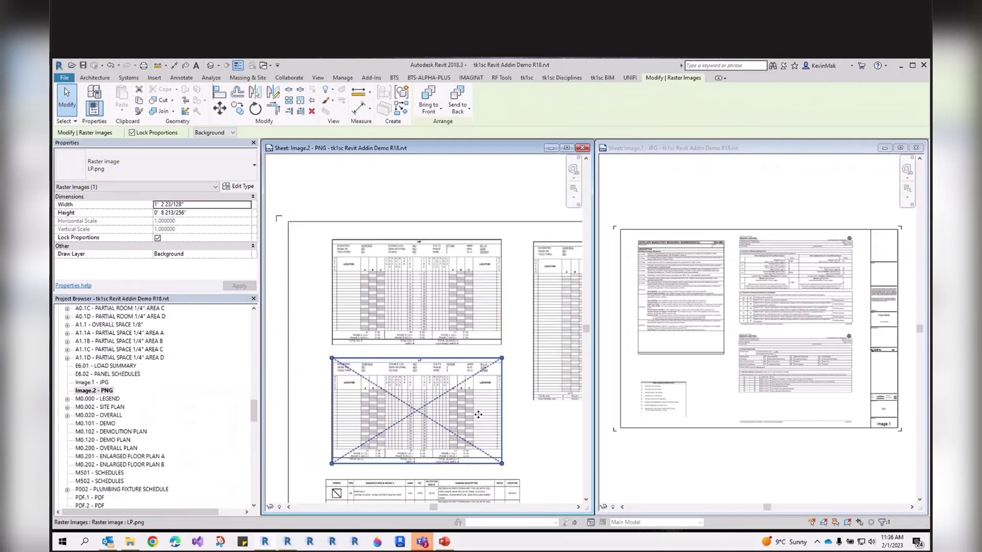
{"action": "middle_click_drag", "start_coordinate": [493, 382], "coordinate": [471, 388]}
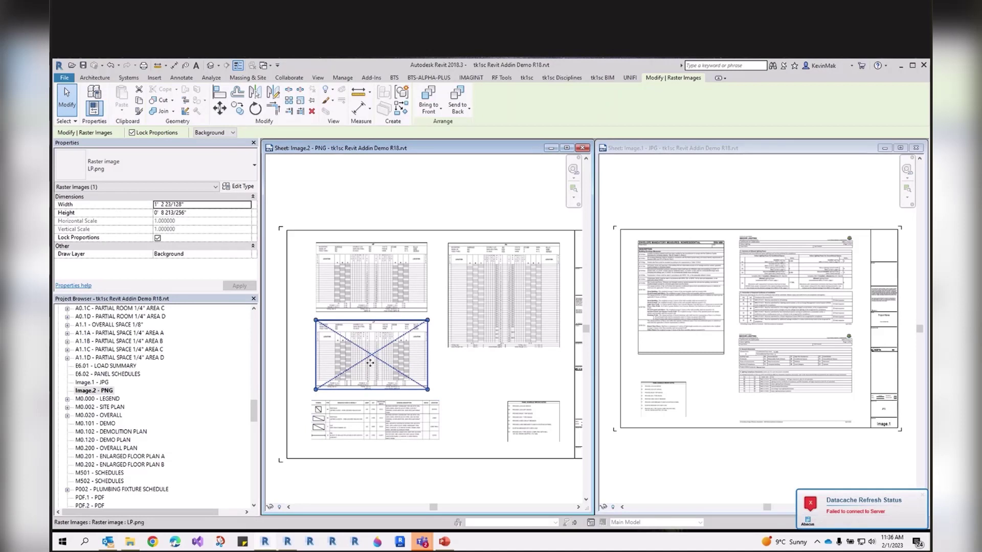
{"action": "scroll", "coordinate": [370, 363], "scroll_direction": "up", "scroll_amount": 2}
{"action": "scroll", "coordinate": [396, 366], "scroll_direction": "up", "scroll_amount": 2}
{"action": "scroll", "coordinate": [402, 377], "scroll_direction": "down", "scroll_amount": 2}
{"action": "scroll", "coordinate": [513, 397], "scroll_direction": "down", "scroll_amount": 2}
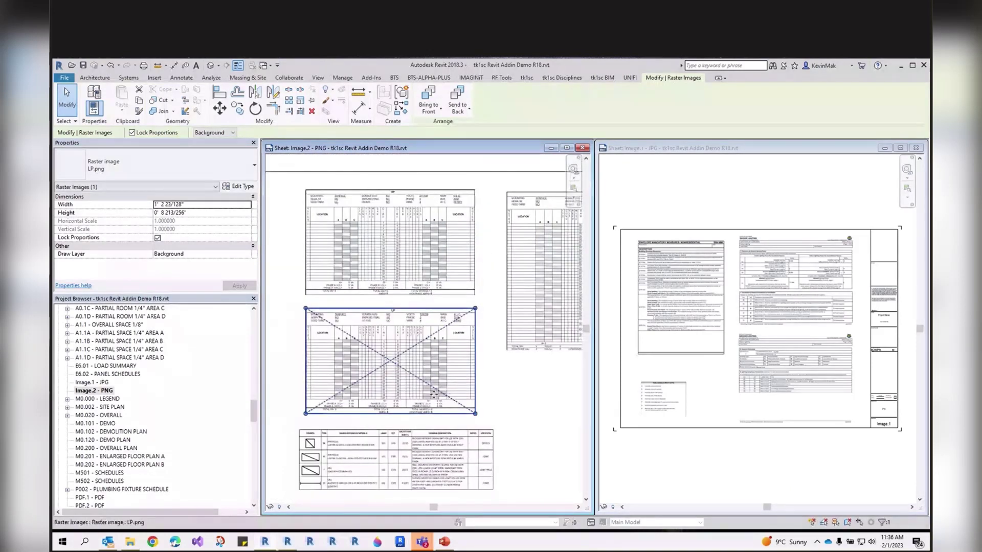
{"action": "left_click", "coordinate": [531, 407]}
{"action": "scroll", "coordinate": [543, 390], "scroll_direction": "down", "scroll_amount": 2}
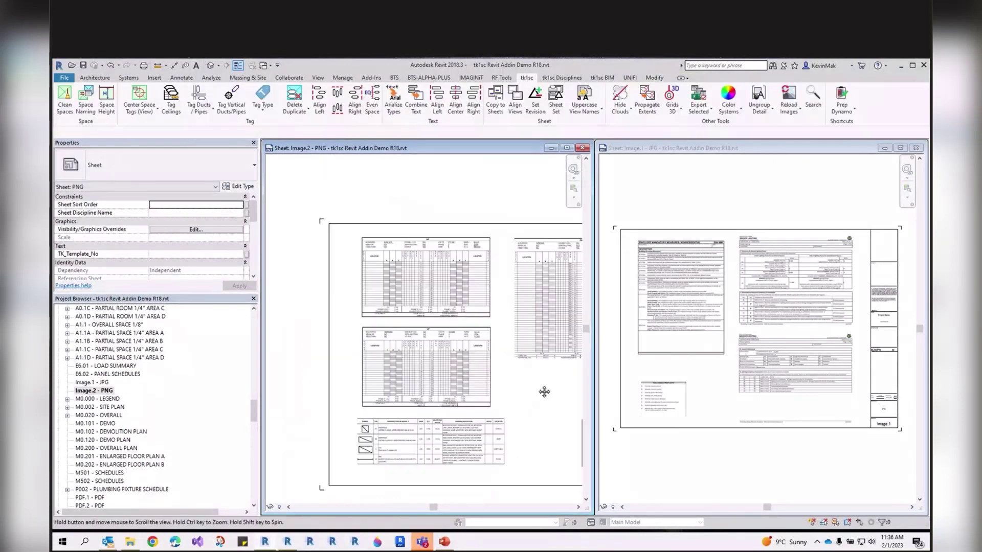
Reload the HP.png and LFS.png images one at a time in Manage Images
{"action": "left_click", "coordinate": [162, 81]}
{"action": "left_click", "coordinate": [356, 100]}
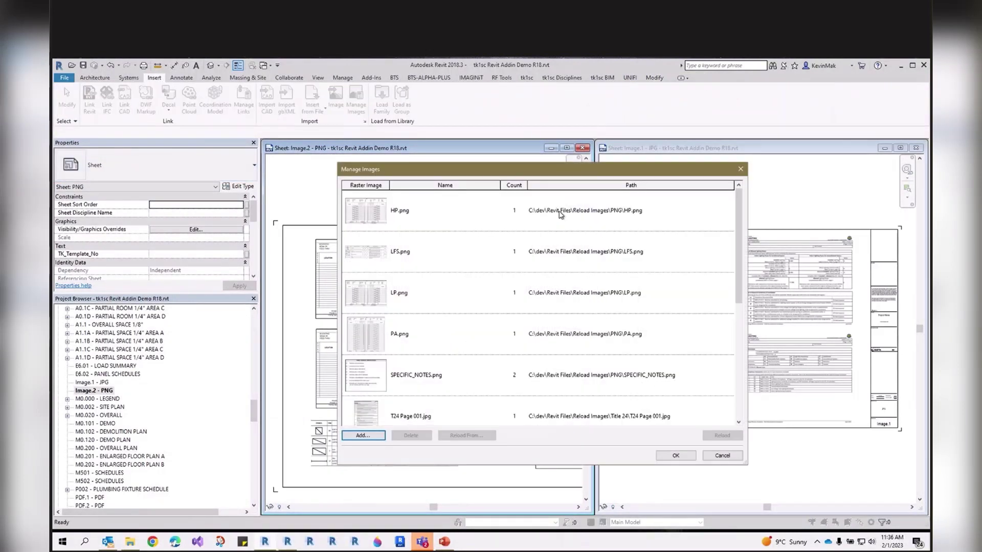
{"action": "left_click_drag", "start_coordinate": [549, 177], "coordinate": [594, 161]}
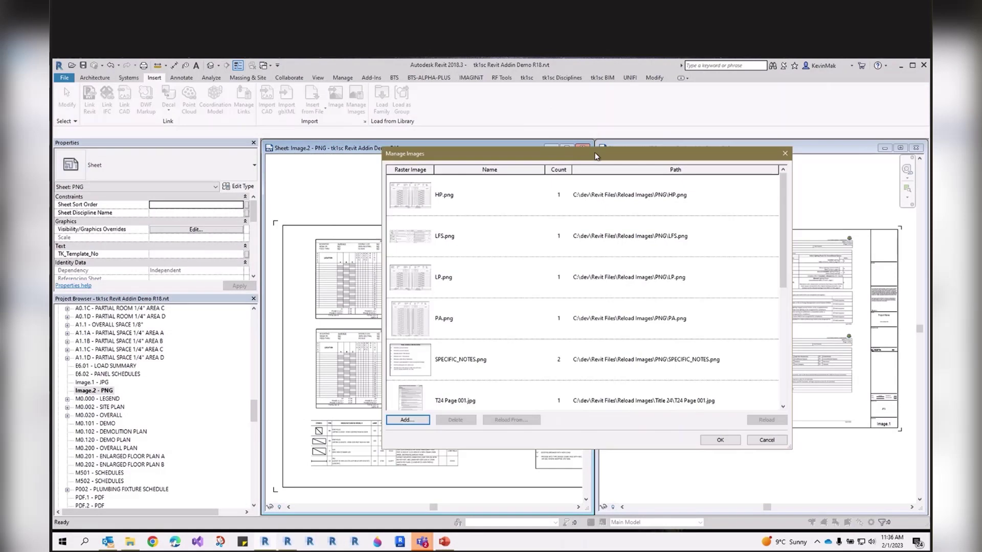
{"action": "left_click", "coordinate": [417, 199]}
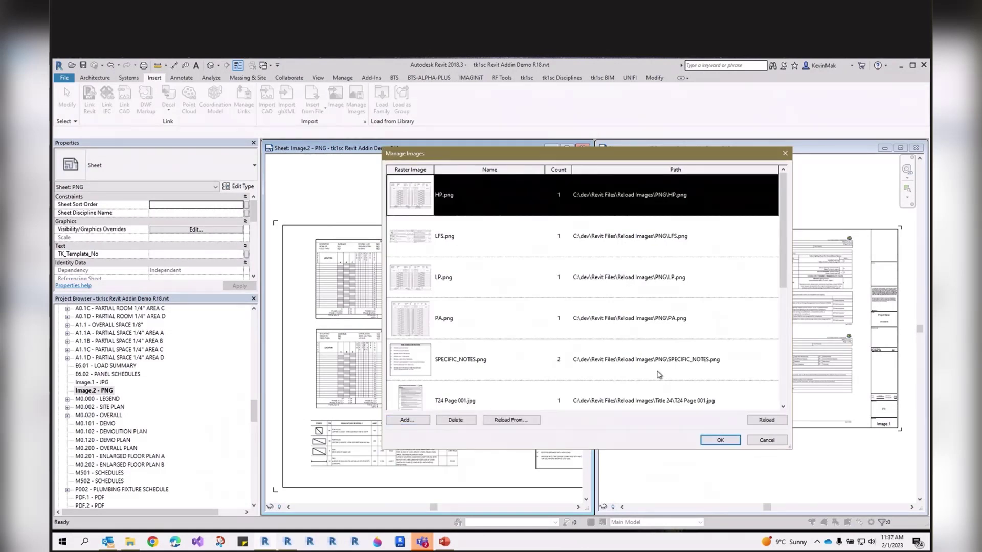
{"action": "left_click", "coordinate": [766, 420]}
{"action": "left_click", "coordinate": [410, 237]}
{"action": "left_click", "coordinate": [767, 420]}
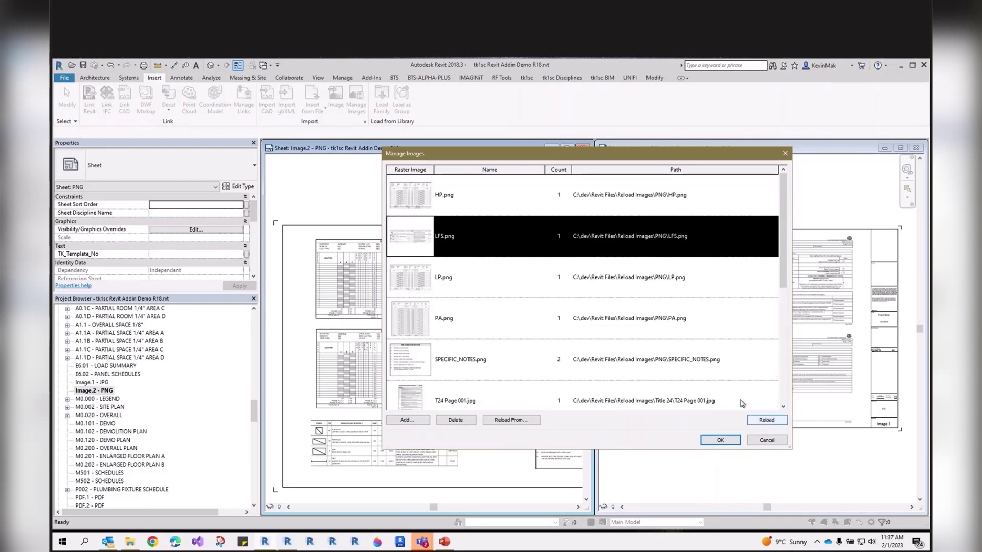
Look through the other raster images in the Manage Images list and leave it without applying changes
{"action": "left_click", "coordinate": [484, 315]}
{"action": "left_click", "coordinate": [468, 206]}
{"action": "left_click", "coordinate": [485, 388]}
{"action": "left_click", "coordinate": [418, 205]}
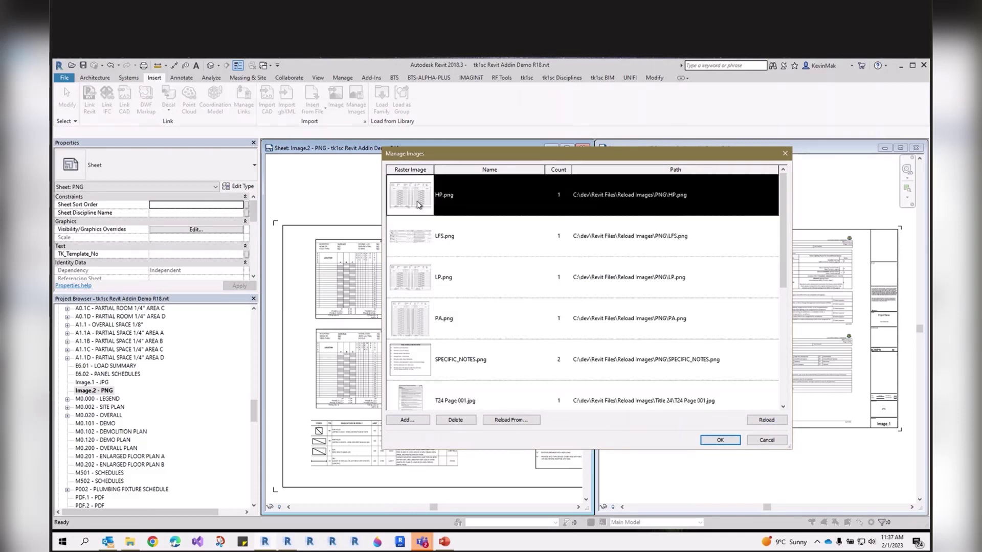
{"action": "scroll", "coordinate": [528, 318], "scroll_direction": "down", "scroll_amount": 5}
{"action": "scroll", "coordinate": [487, 315], "scroll_direction": "up", "scroll_amount": 5}
{"action": "left_click", "coordinate": [755, 442]}
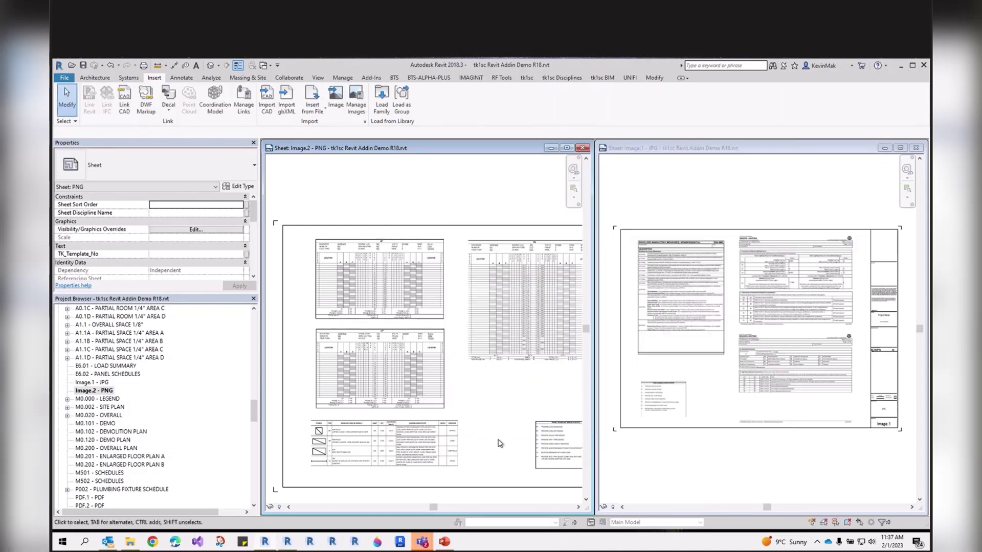
Reload all project images at once with the tk1sc Reload Images tool and inspect sheets Image.2 and Image.1
{"action": "scroll", "coordinate": [504, 432], "scroll_direction": "down", "scroll_amount": 2}
{"action": "middle_click_drag", "start_coordinate": [508, 425], "coordinate": [469, 397]}
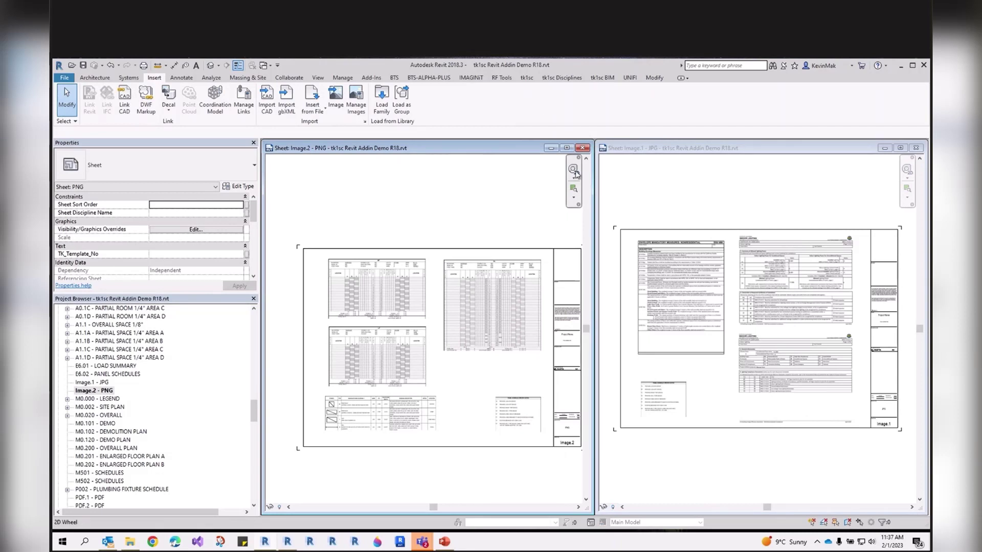
{"action": "left_click", "coordinate": [527, 77]}
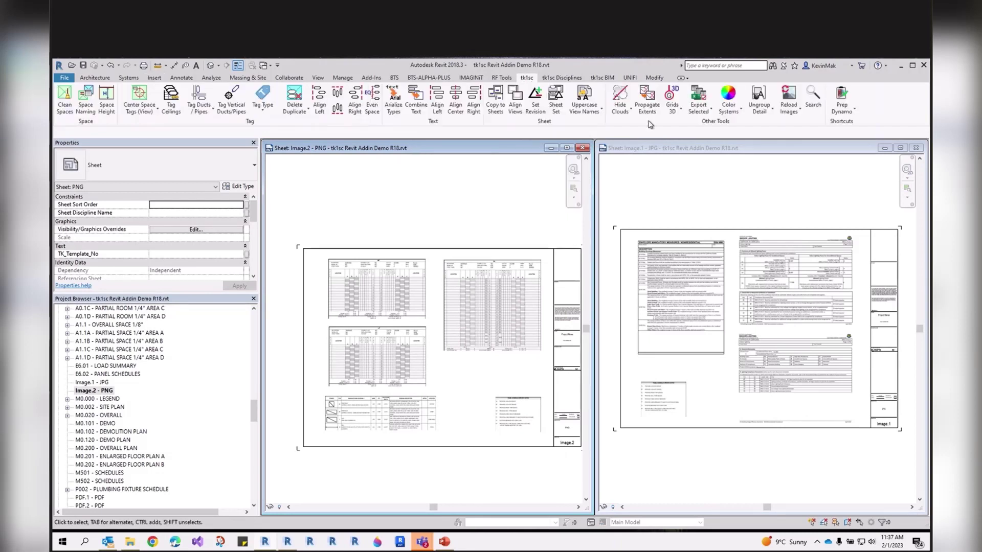
{"action": "left_click", "coordinate": [792, 102]}
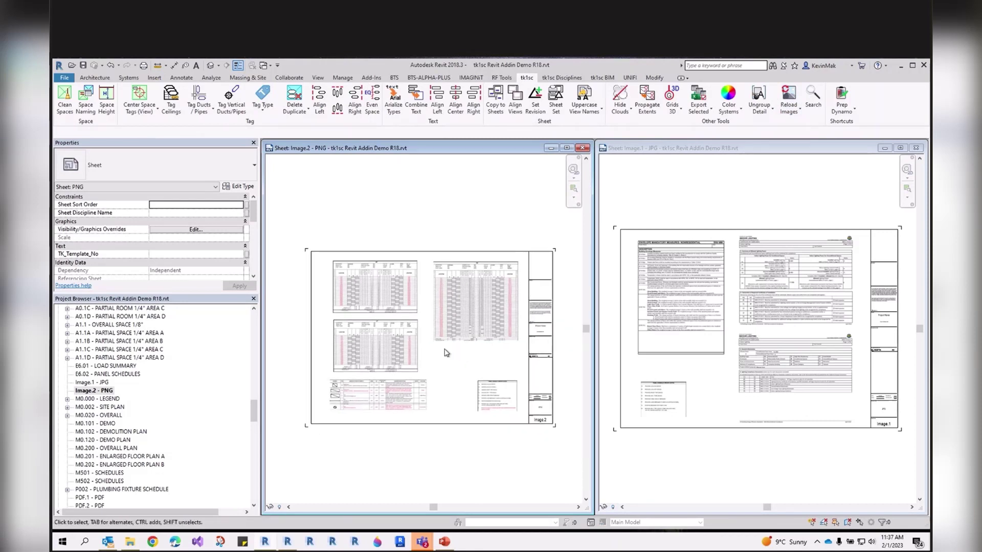
{"action": "scroll", "coordinate": [445, 353], "scroll_direction": "up", "scroll_amount": 3}
{"action": "left_click", "coordinate": [701, 411]}
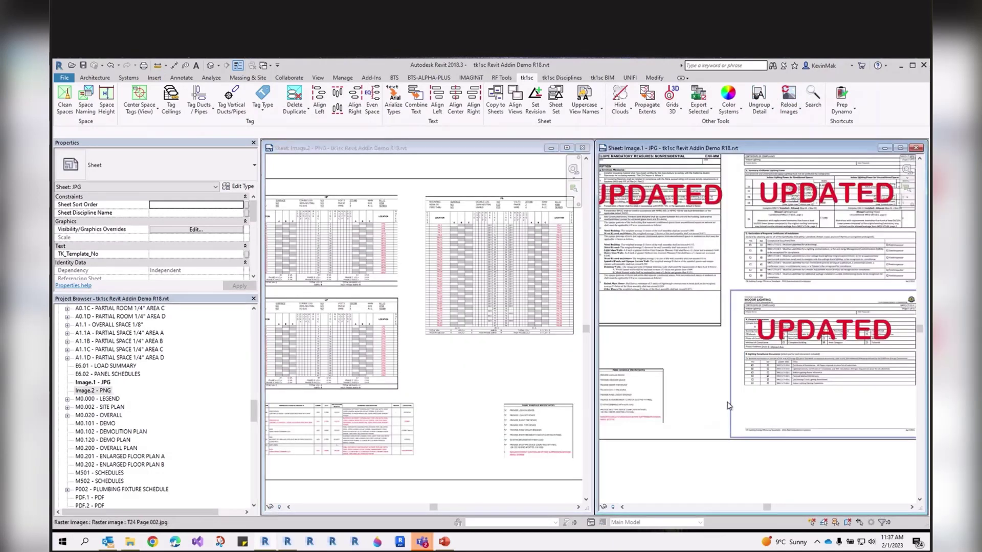
{"action": "scroll", "coordinate": [703, 390], "scroll_direction": "up", "scroll_amount": 2}
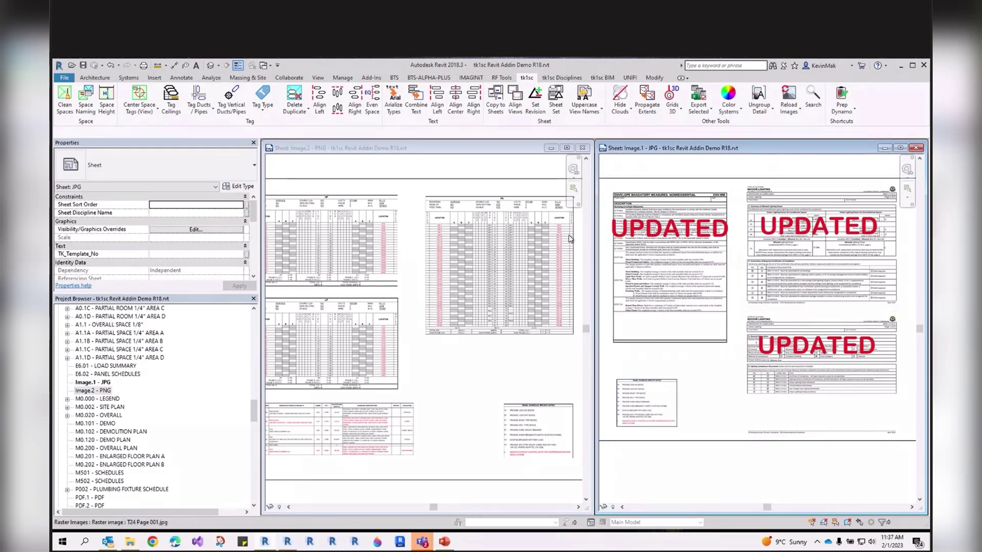
Examine the Manage Images list for images with no placed instances, check UNUSED NOTES.png, and cancel
{"action": "left_click", "coordinate": [154, 77]}
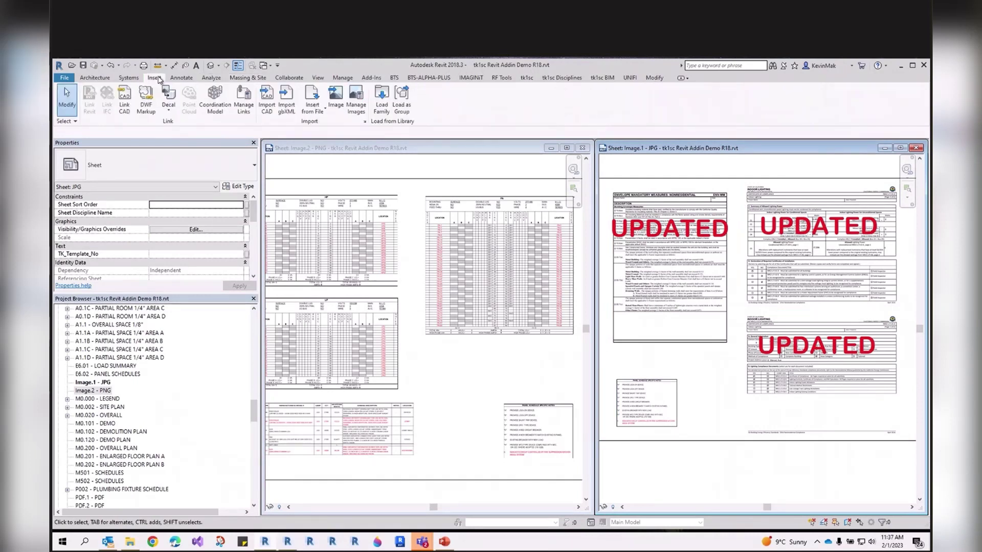
{"action": "left_click", "coordinate": [356, 104]}
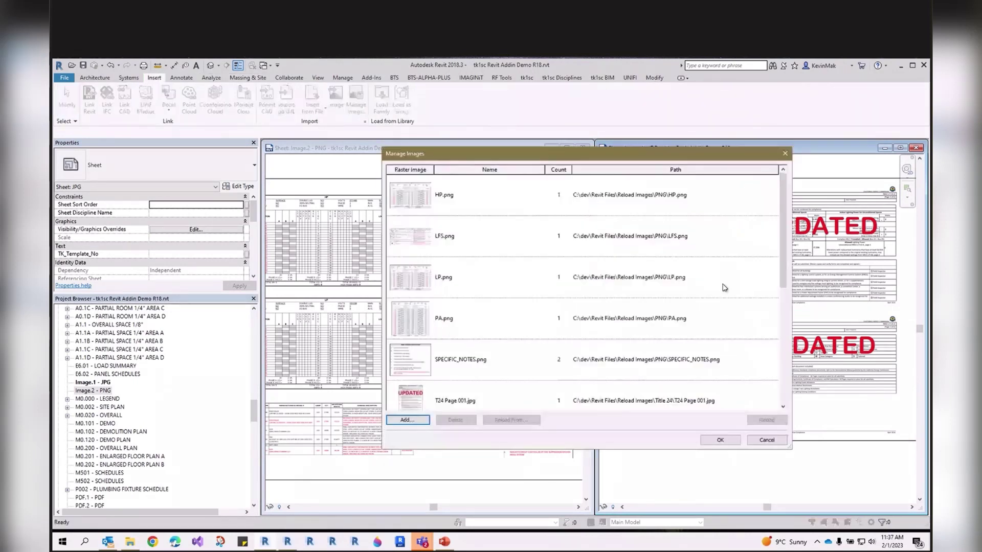
{"action": "left_click_drag", "start_coordinate": [781, 200], "coordinate": [781, 314]}
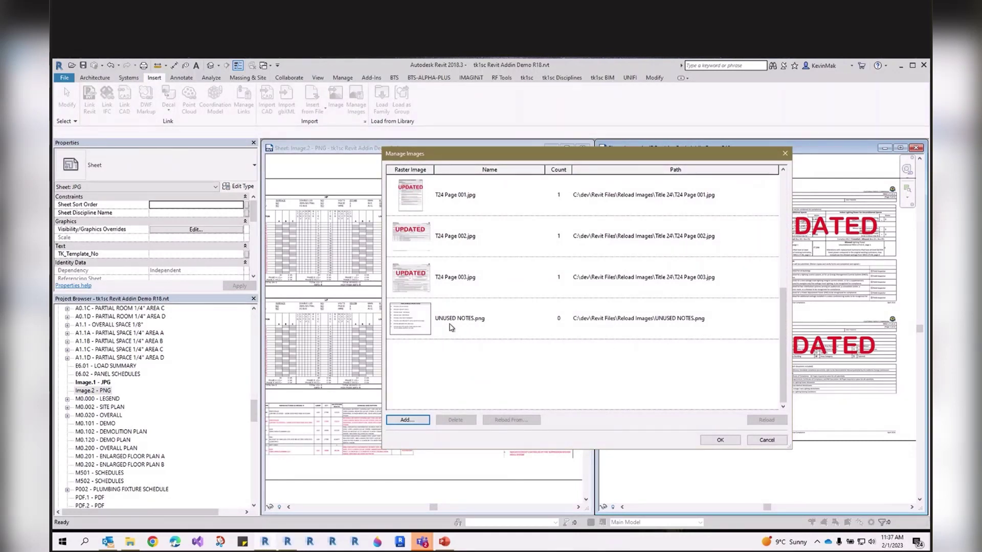
{"action": "key", "text": "ctrl"}
{"action": "key", "text": "ctrl"}
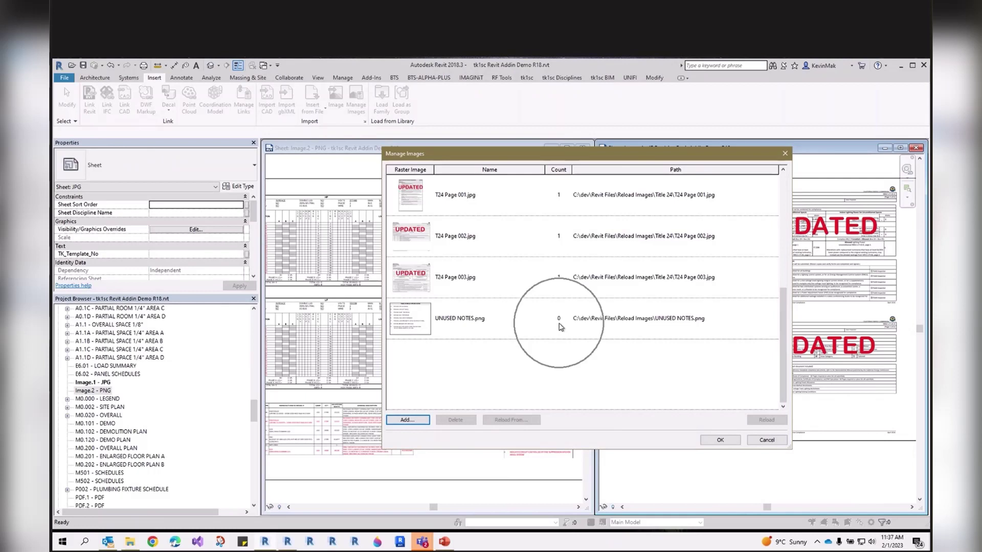
{"action": "key", "text": "ctrl"}
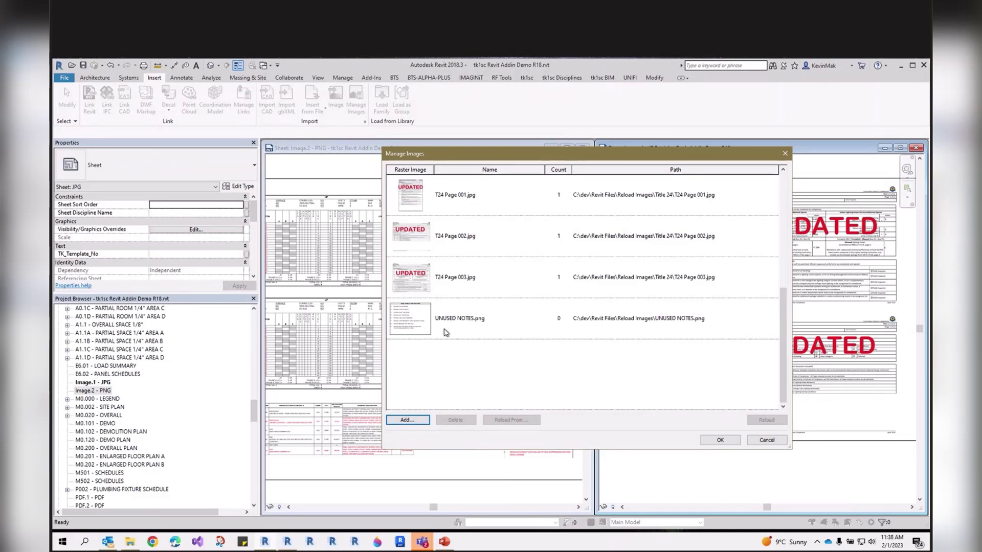
{"action": "left_click", "coordinate": [429, 322]}
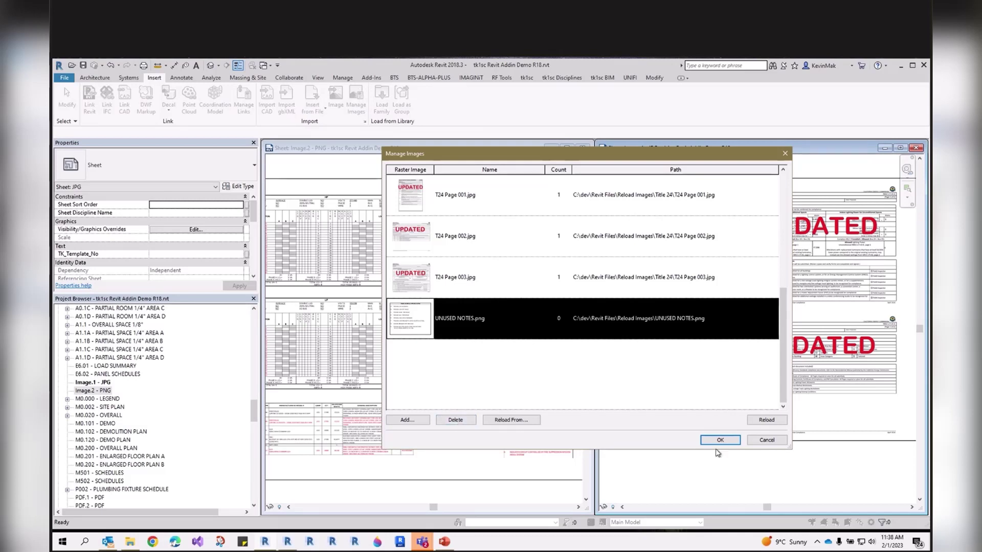
{"action": "left_click", "coordinate": [762, 440]}
Delete the unused images from the project with the tk1sc Delete Unused tool
{"action": "scroll", "coordinate": [705, 480], "scroll_direction": "down", "scroll_amount": 1}
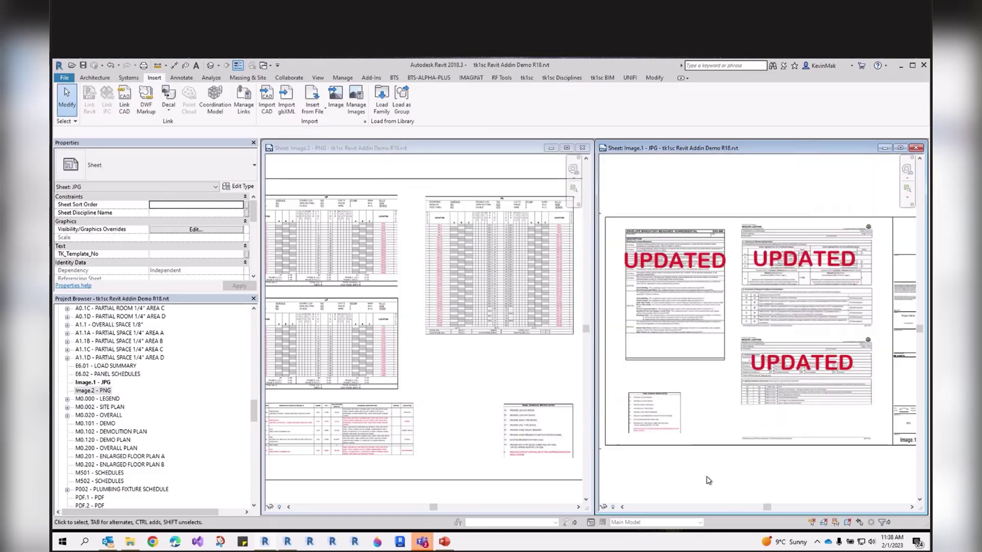
{"action": "left_click", "coordinate": [526, 77]}
{"action": "left_click", "coordinate": [793, 113]}
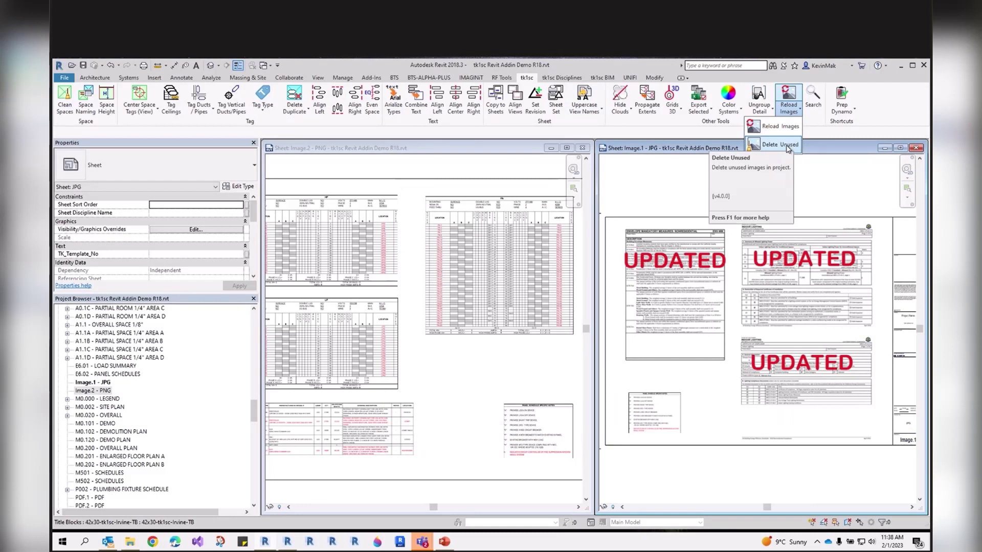
{"action": "left_click", "coordinate": [787, 145]}
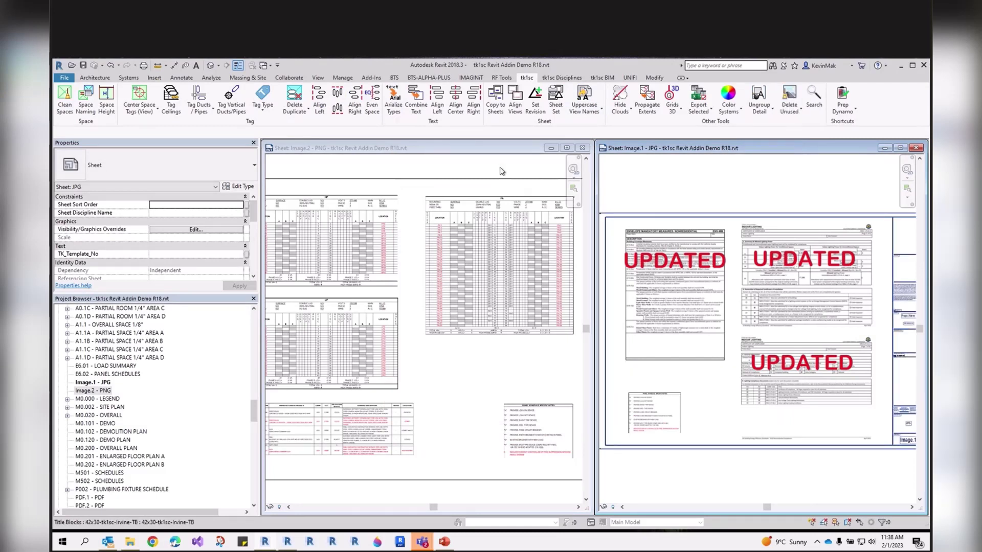
Check the Manage Images list from beginning to end for remaining unused images, and close it without changes
{"action": "left_click", "coordinate": [153, 79]}
{"action": "left_click", "coordinate": [356, 107]}
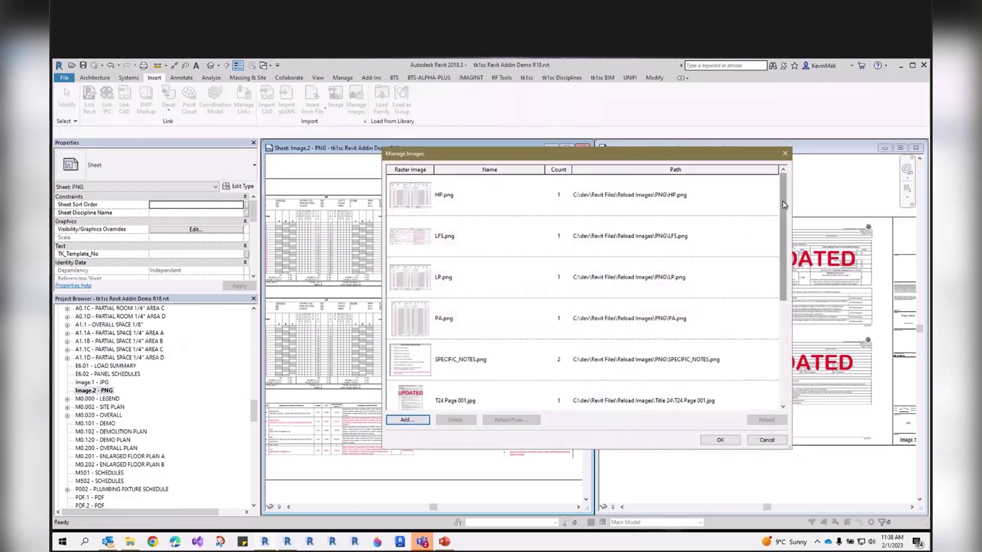
{"action": "scroll", "coordinate": [565, 335], "scroll_direction": "down", "scroll_amount": 3}
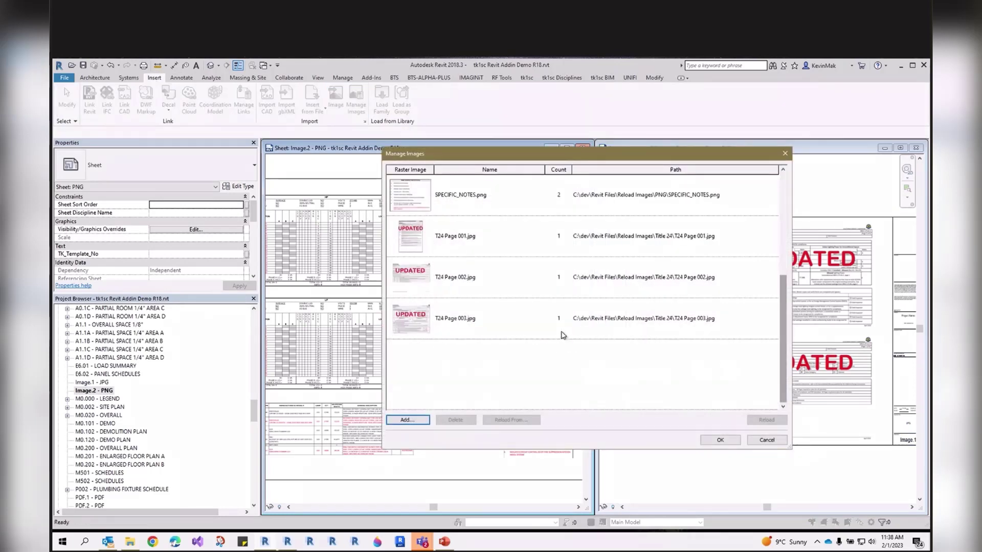
{"action": "scroll", "coordinate": [563, 335], "scroll_direction": "up", "scroll_amount": 3}
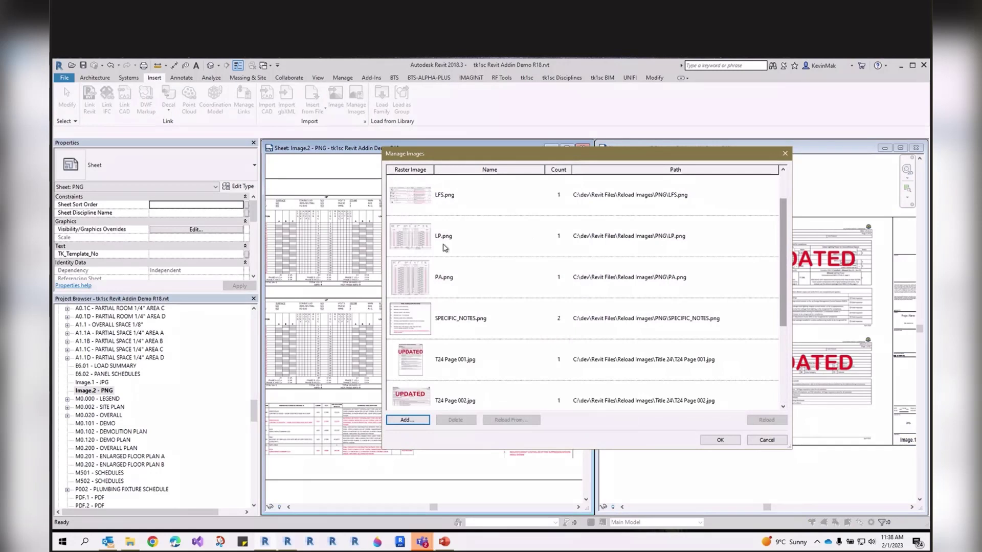
{"action": "scroll", "coordinate": [562, 301], "scroll_direction": "down", "scroll_amount": 3}
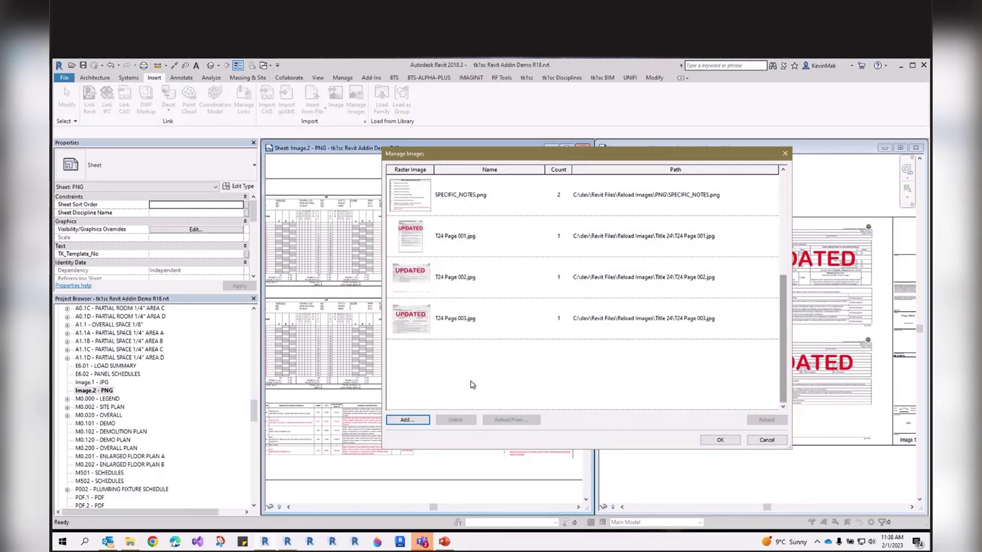
{"action": "left_click", "coordinate": [766, 441]}
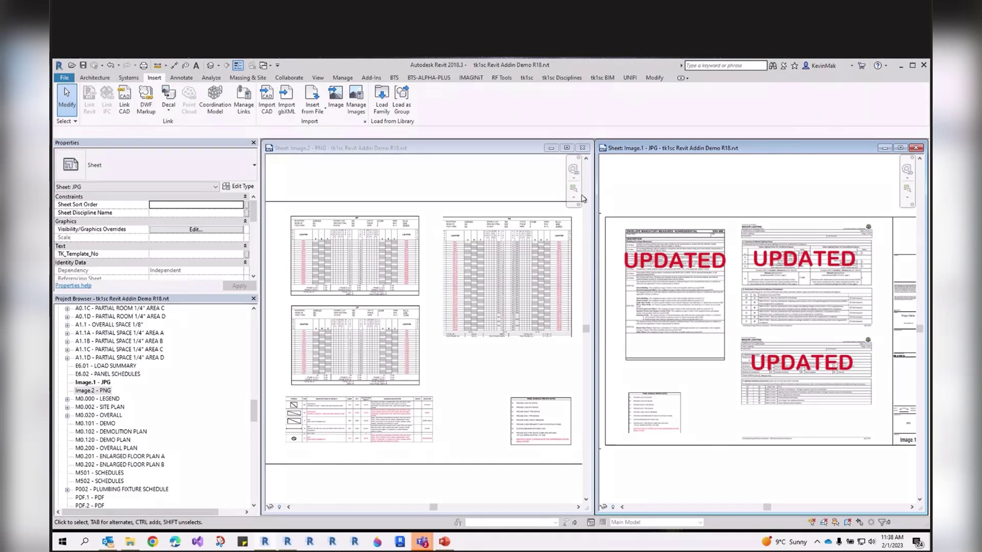
Open the LEVEL 1 - LIGHTING PLAN reflected ceiling plan and close the Image.1 and Image.2 sheet views
{"action": "left_click", "coordinate": [490, 186]}
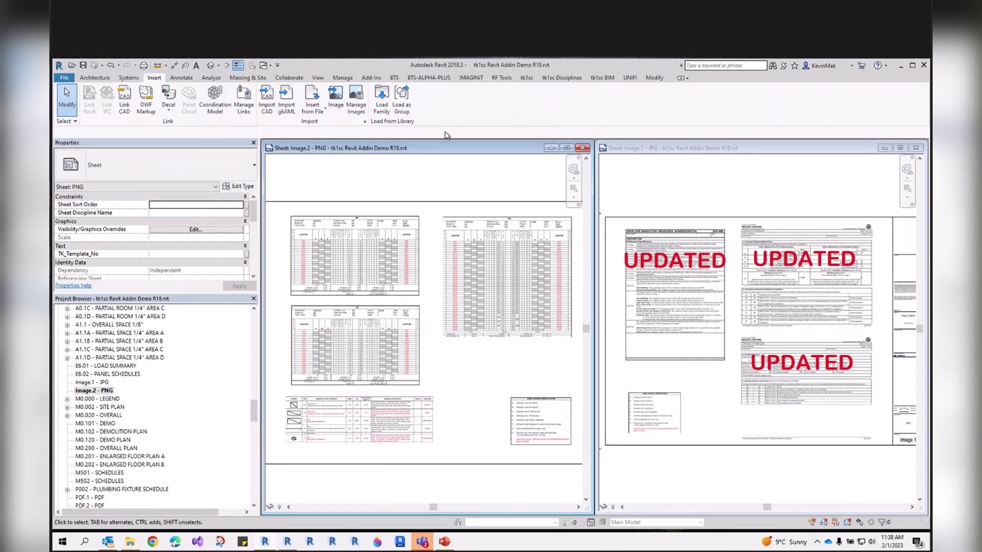
{"action": "left_click", "coordinate": [562, 78]}
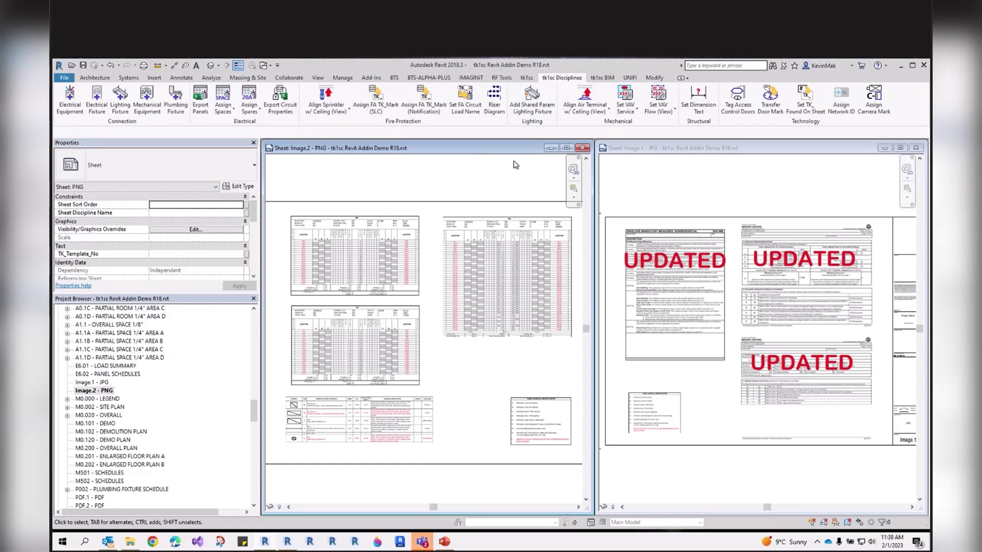
{"action": "left_click_drag", "start_coordinate": [254, 411], "coordinate": [257, 367]}
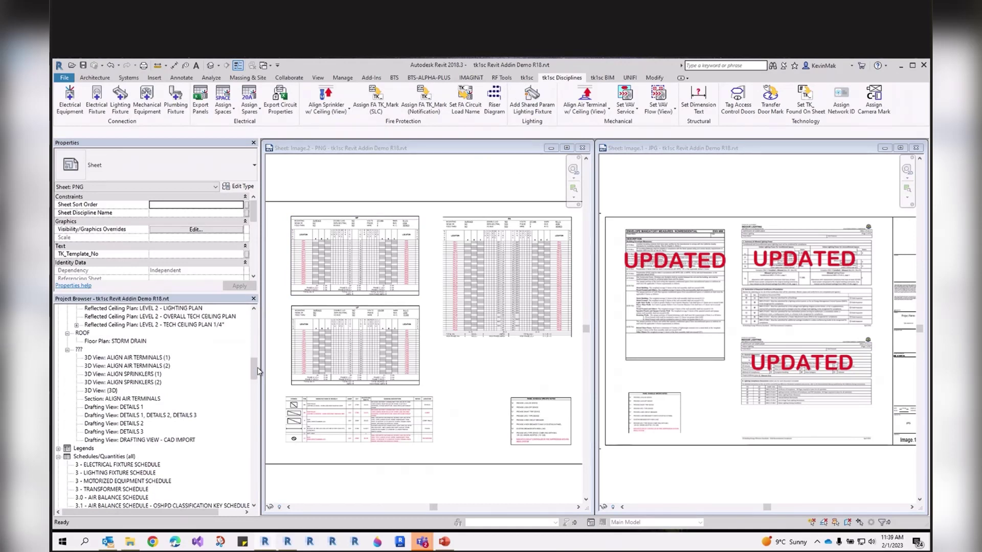
{"action": "left_click_drag", "start_coordinate": [257, 367], "coordinate": [259, 331]}
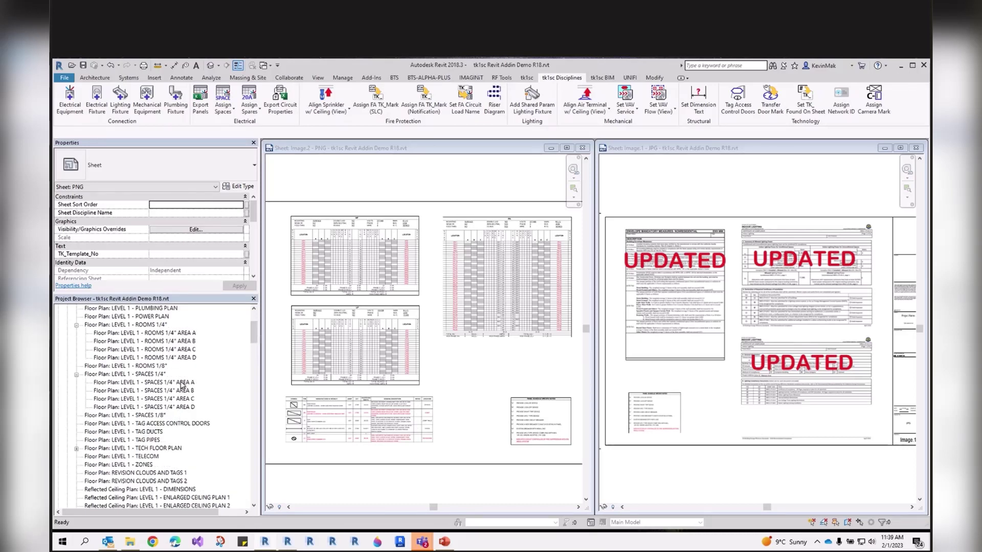
{"action": "scroll", "coordinate": [181, 384], "scroll_direction": "up", "scroll_amount": 4}
{"action": "scroll", "coordinate": [164, 409], "scroll_direction": "down", "scroll_amount": 9}
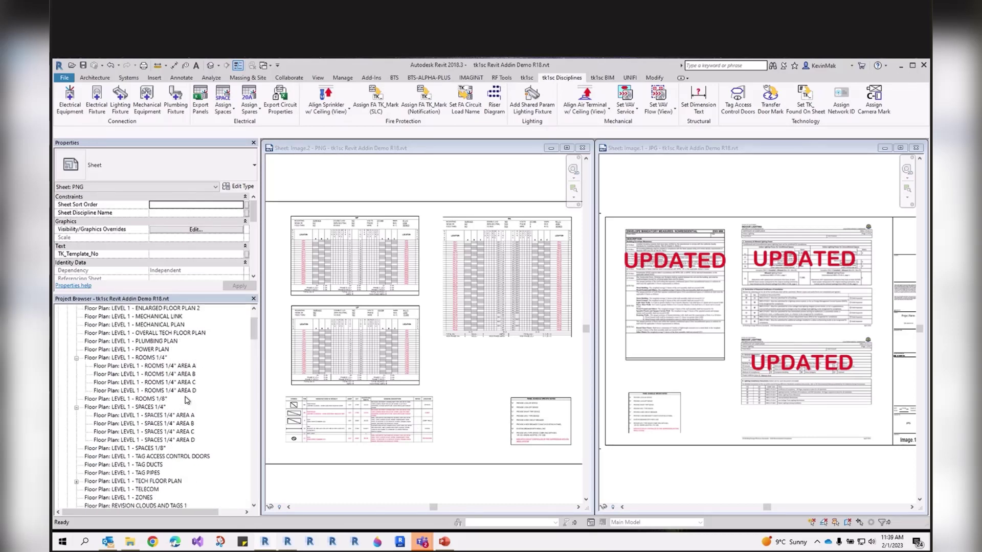
{"action": "scroll", "coordinate": [207, 423], "scroll_direction": "down", "scroll_amount": 1}
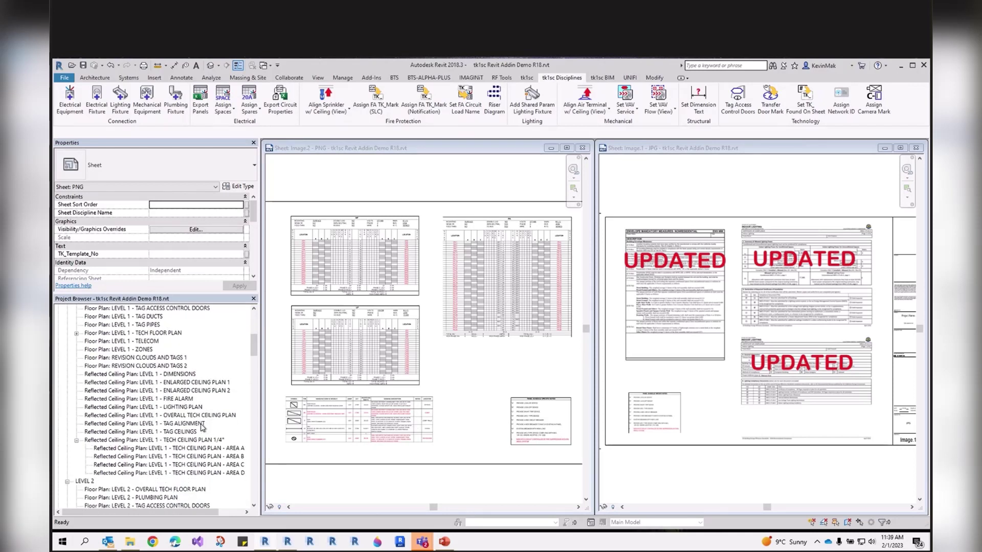
{"action": "double_click", "coordinate": [186, 407]}
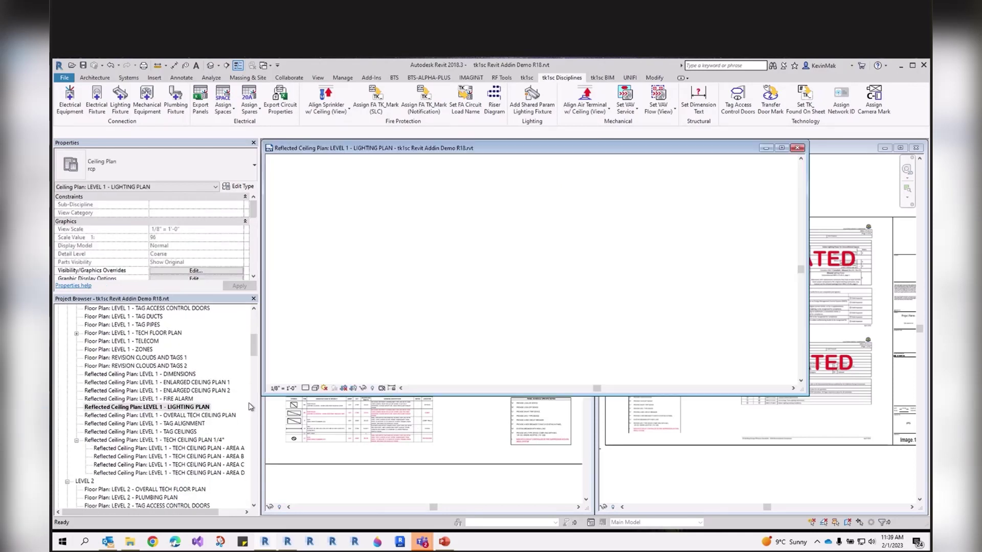
{"action": "left_click", "coordinate": [916, 148]}
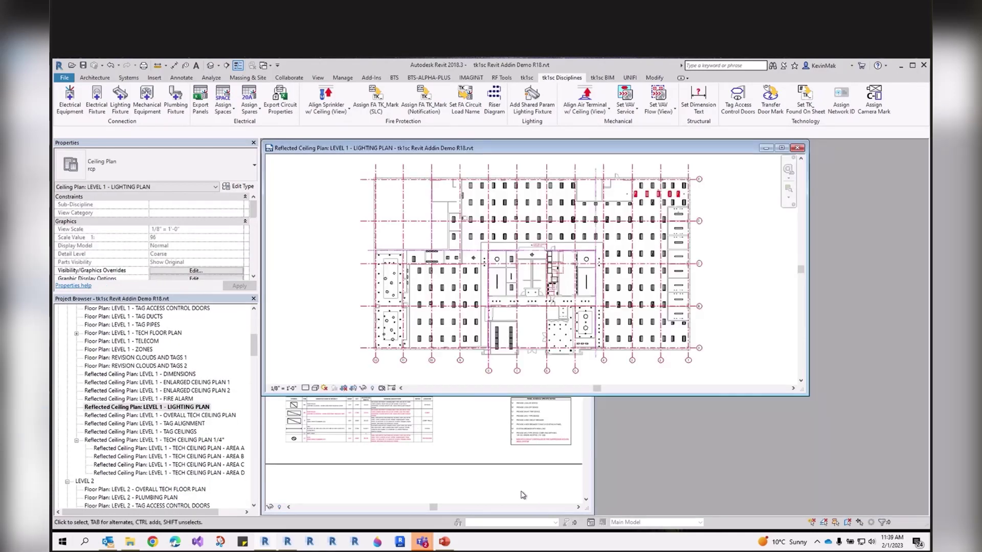
{"action": "left_click", "coordinate": [522, 493]}
{"action": "left_click", "coordinate": [583, 148]}
{"action": "left_click_drag", "start_coordinate": [253, 345], "coordinate": [254, 385]}
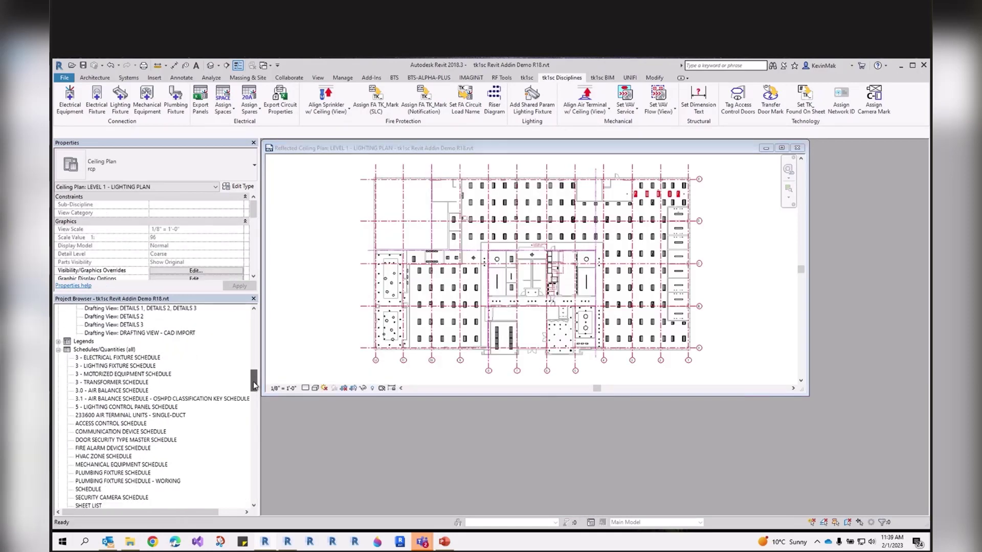
{"action": "double_click", "coordinate": [173, 409]}
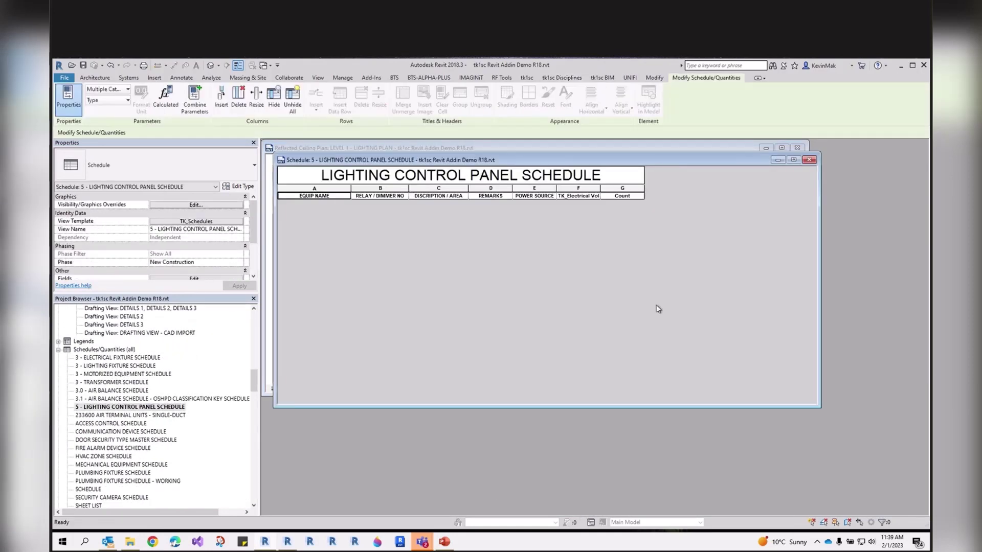
{"action": "left_click", "coordinate": [813, 163]}
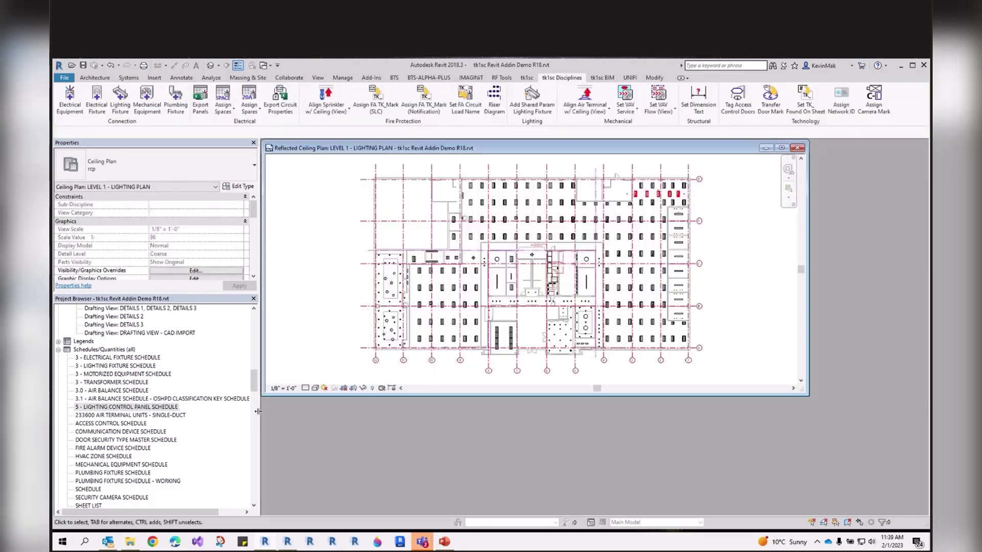
Open the 3 - LIGHTING FIXTURE SCHEDULE and tile it side by side with the Level 1 lighting plan
{"action": "left_click", "coordinate": [134, 366]}
{"action": "double_click", "coordinate": [134, 366]}
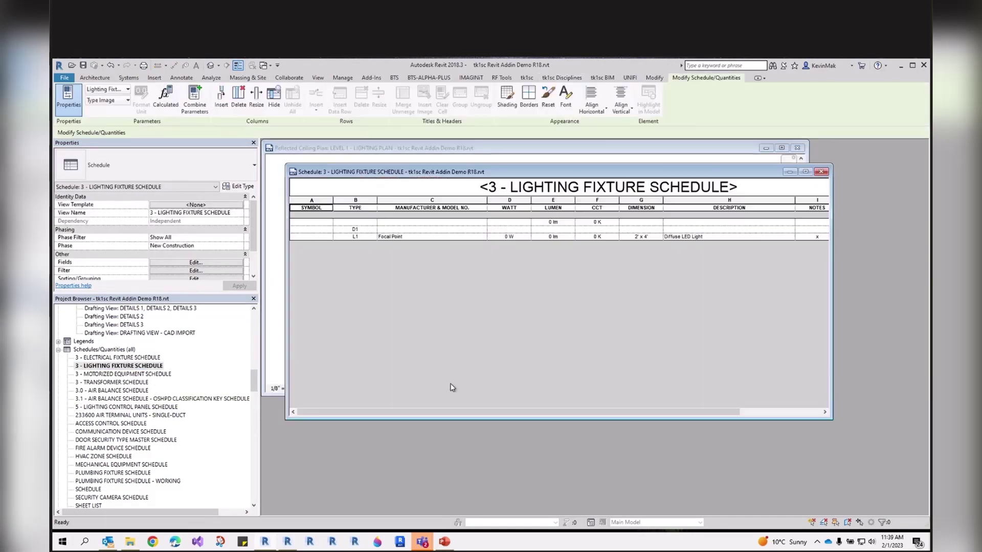
{"action": "left_click", "coordinate": [571, 156]}
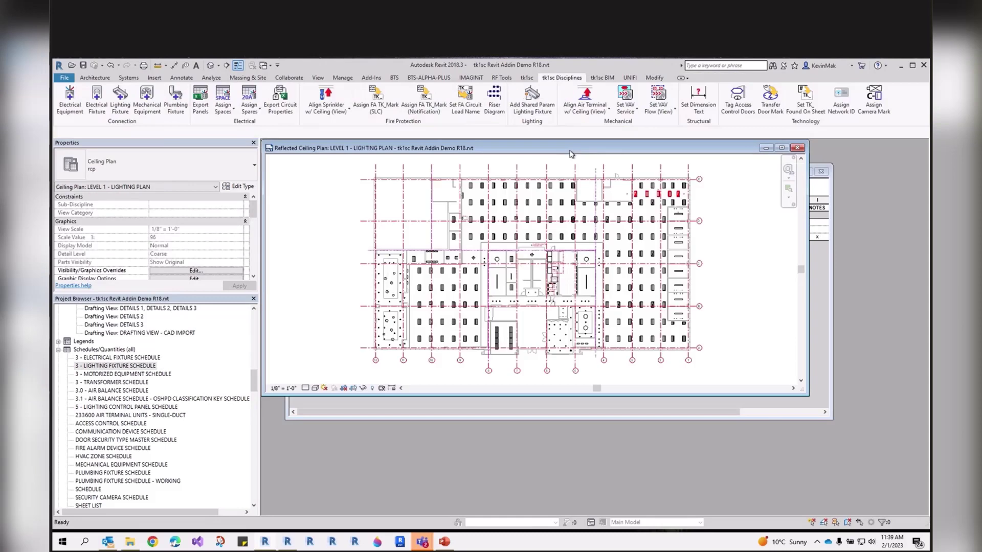
{"action": "key", "text": "w"}
{"action": "key", "text": "t"}
{"action": "left_click", "coordinate": [728, 261]}
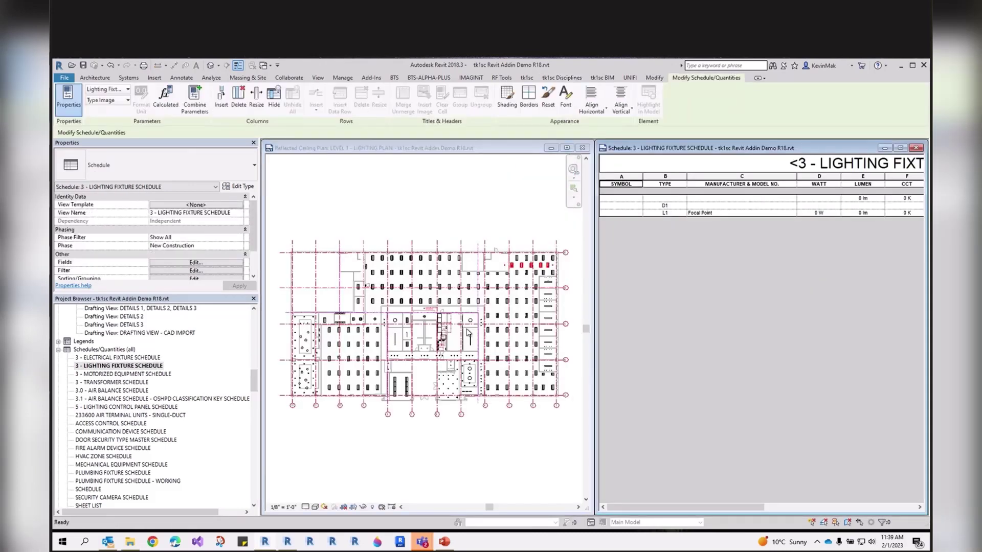
Locate the custom lighting fixture D1 in the lighting plan and select its downlight
{"action": "left_click", "coordinate": [455, 408]}
{"action": "scroll", "coordinate": [417, 306], "scroll_direction": "up", "scroll_amount": 6}
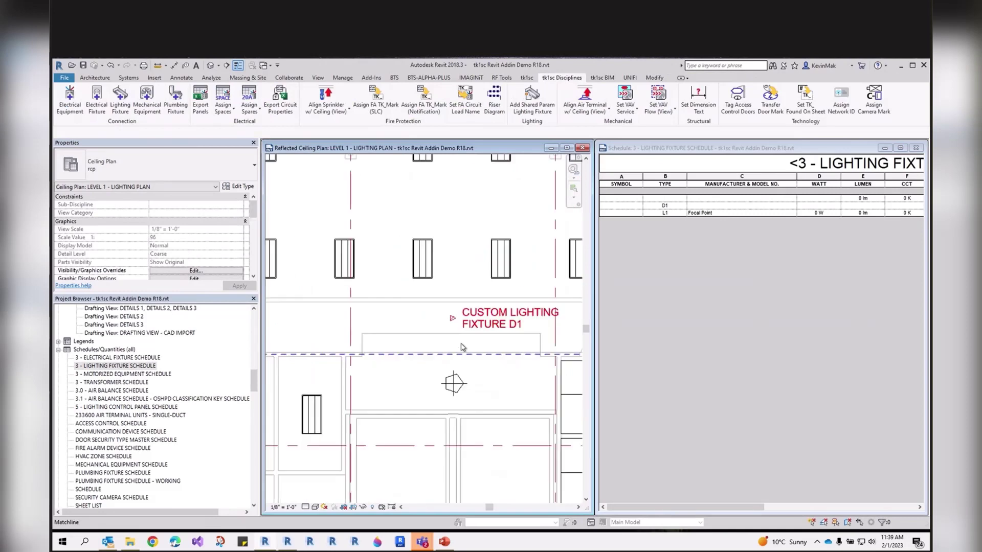
{"action": "left_click", "coordinate": [443, 314]}
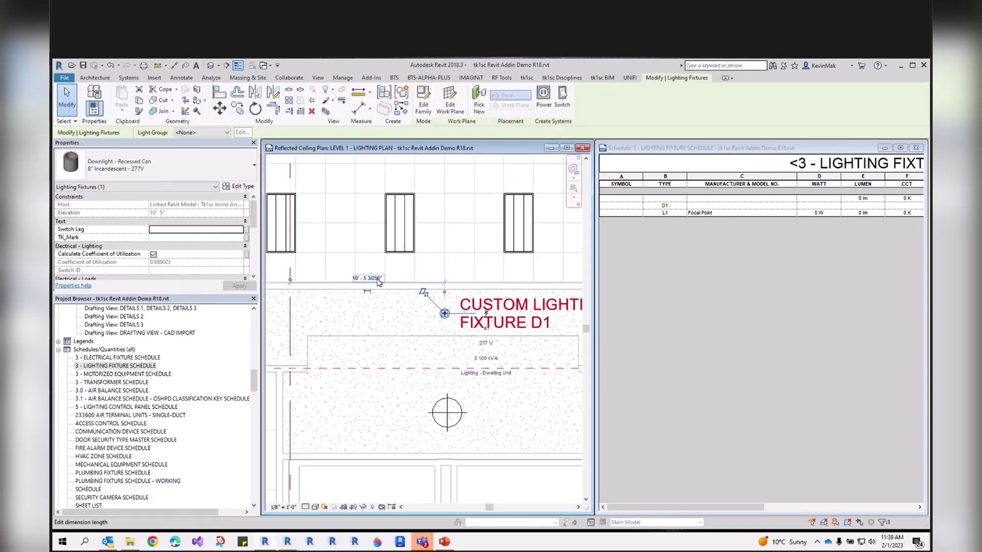
Examine fixture D1's schedule row from manufacturer and wattage through lumen, CCT, dimension, description and notes for cells that can be edited
{"action": "left_click", "coordinate": [702, 206]}
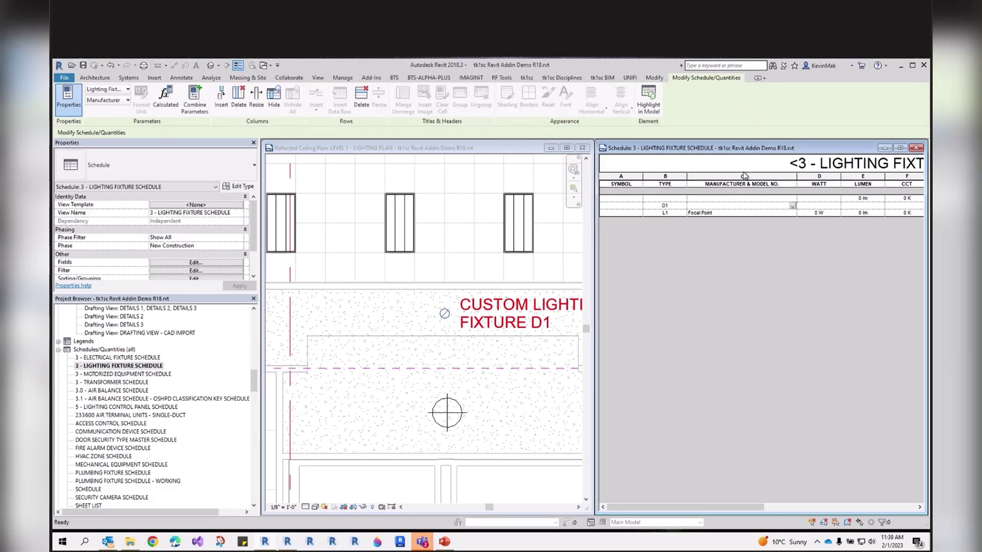
{"action": "left_click_drag", "start_coordinate": [732, 507], "coordinate": [806, 508]}
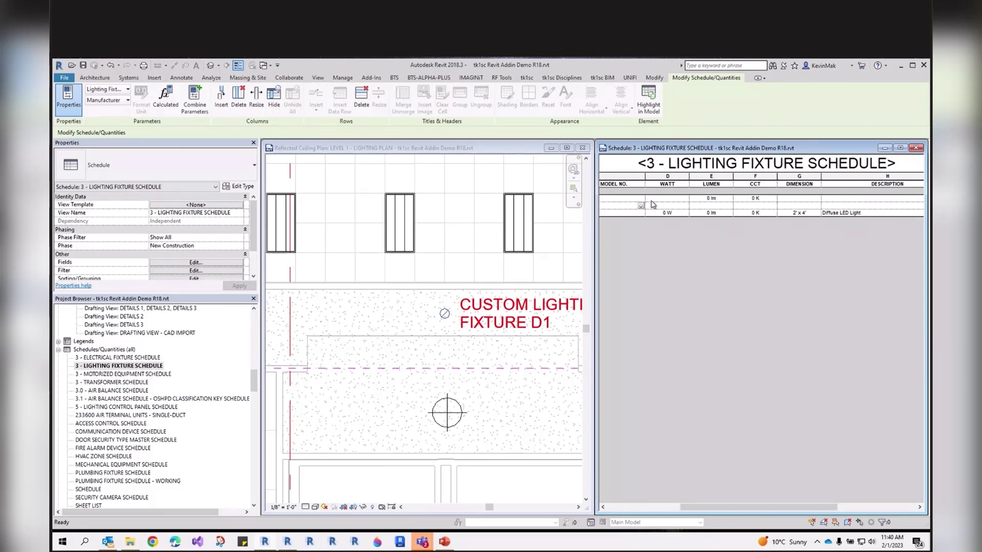
{"action": "left_click", "coordinate": [666, 205]}
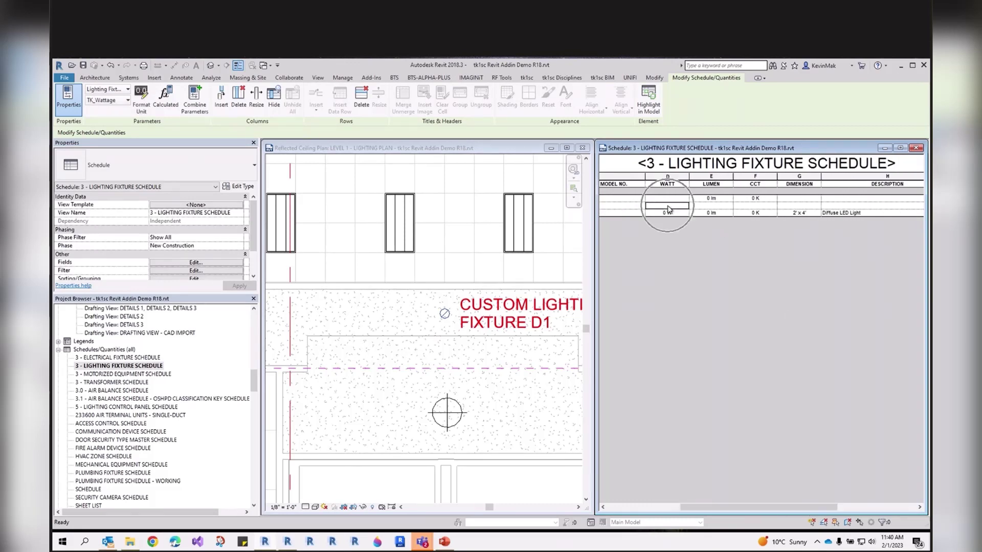
{"action": "left_click", "coordinate": [711, 209]}
{"action": "left_click", "coordinate": [756, 208]}
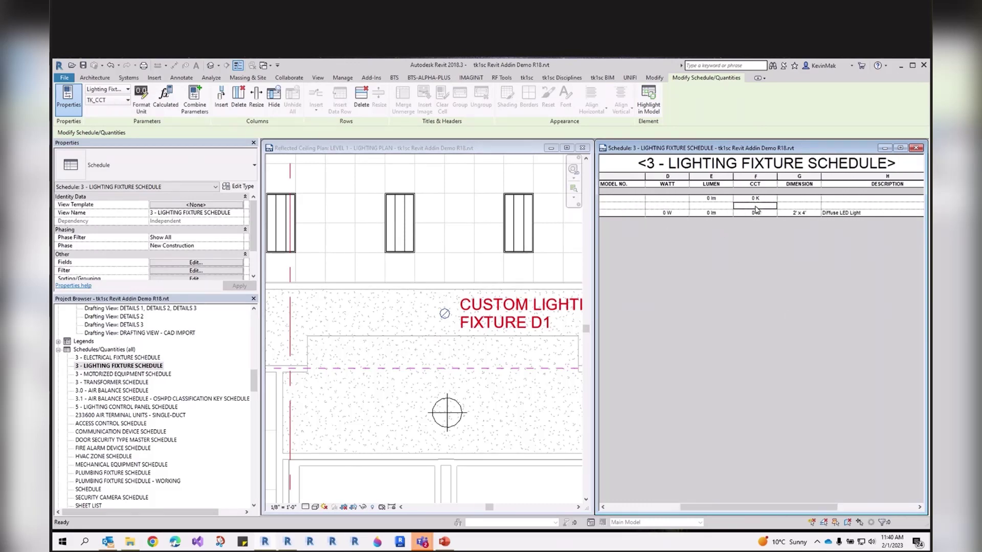
{"action": "left_click", "coordinate": [789, 208]}
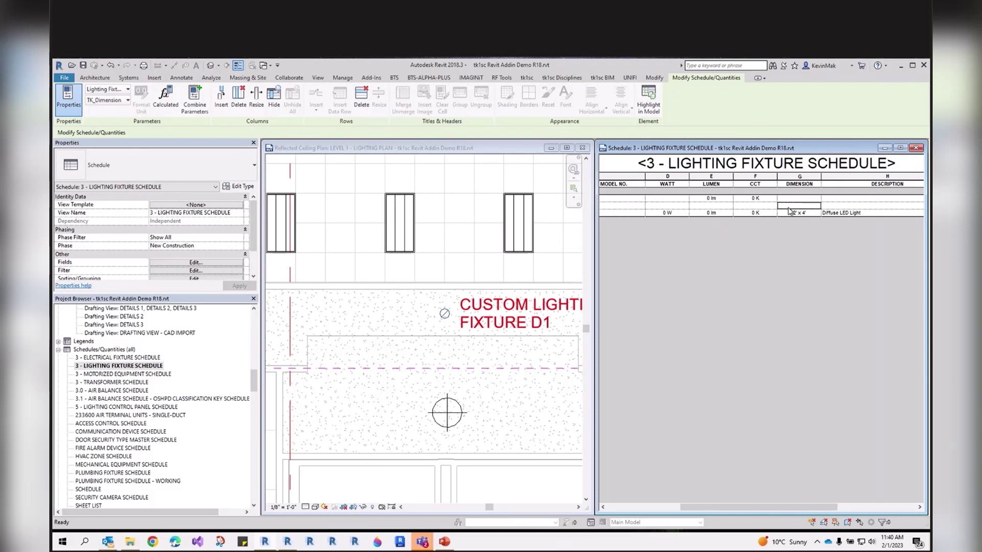
{"action": "left_click", "coordinate": [852, 206]}
{"action": "left_click_drag", "start_coordinate": [713, 508], "coordinate": [785, 507]}
{"action": "left_click", "coordinate": [842, 206]}
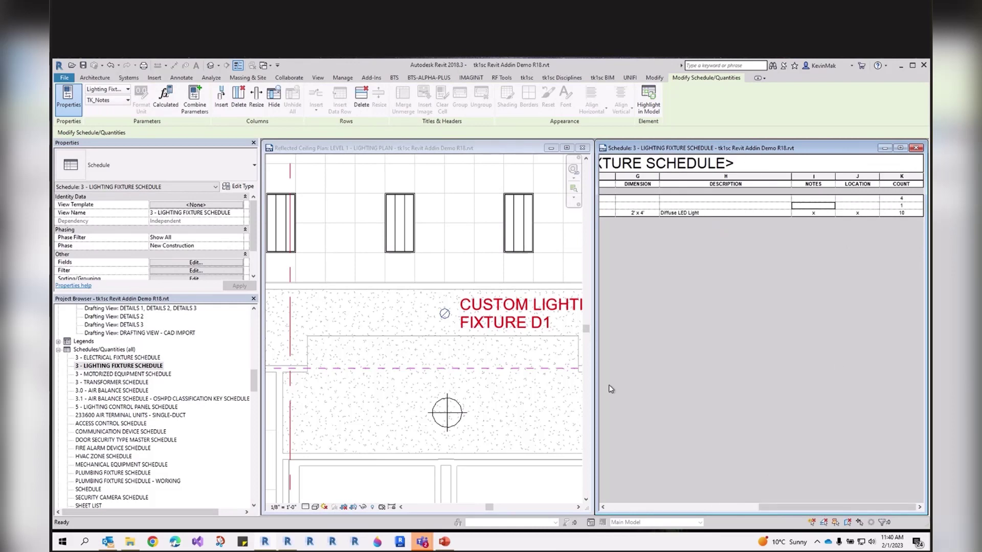
Open the D1 downlight's family for editing and check its existing parameters in Family Types without changing them
{"action": "left_click", "coordinate": [421, 326]}
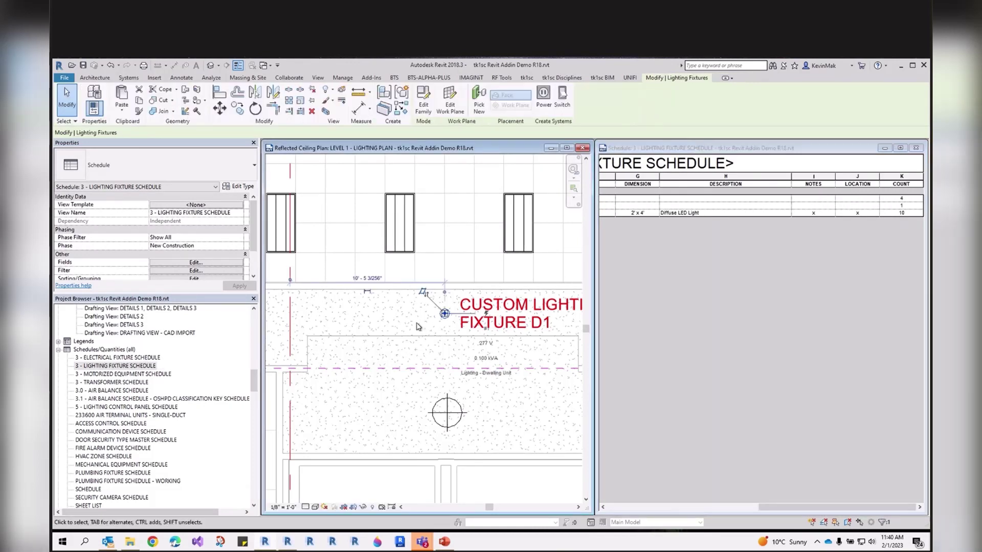
{"action": "left_click", "coordinate": [439, 320]}
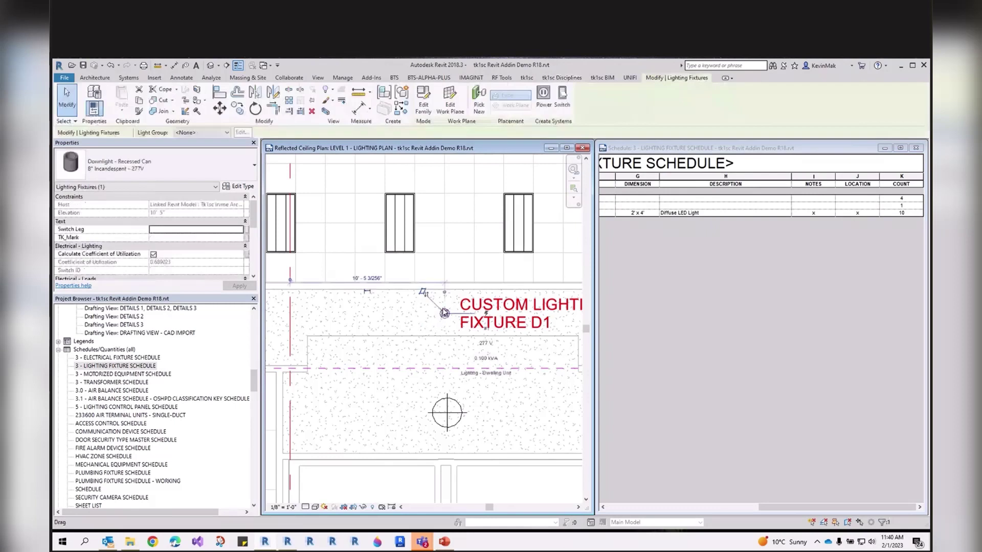
{"action": "left_click", "coordinate": [428, 108]}
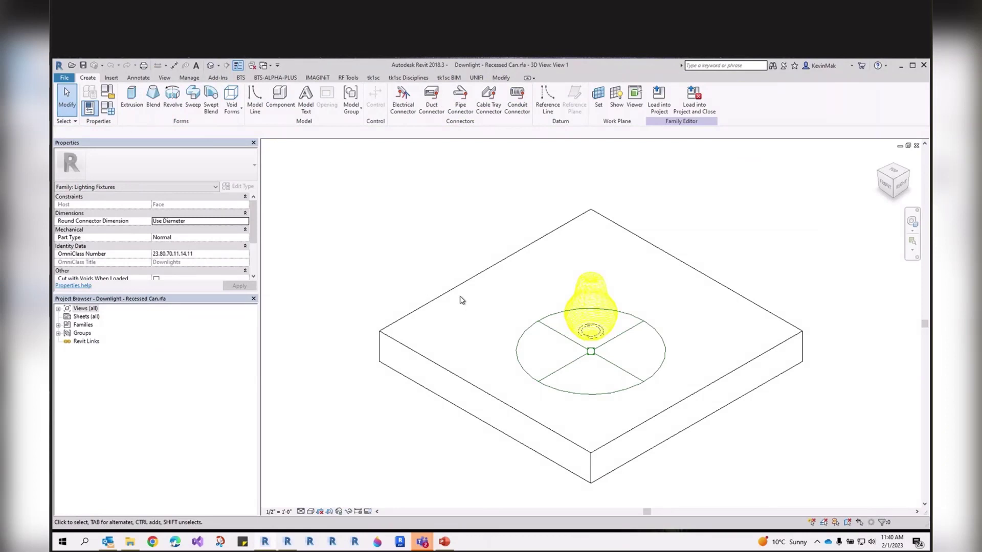
{"action": "left_click", "coordinate": [107, 95]}
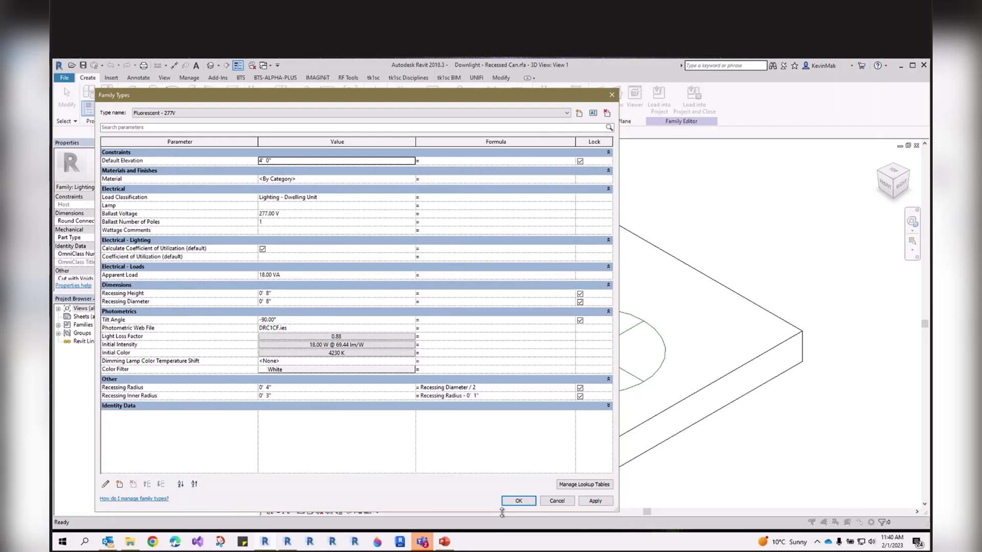
{"action": "left_click", "coordinate": [557, 501]}
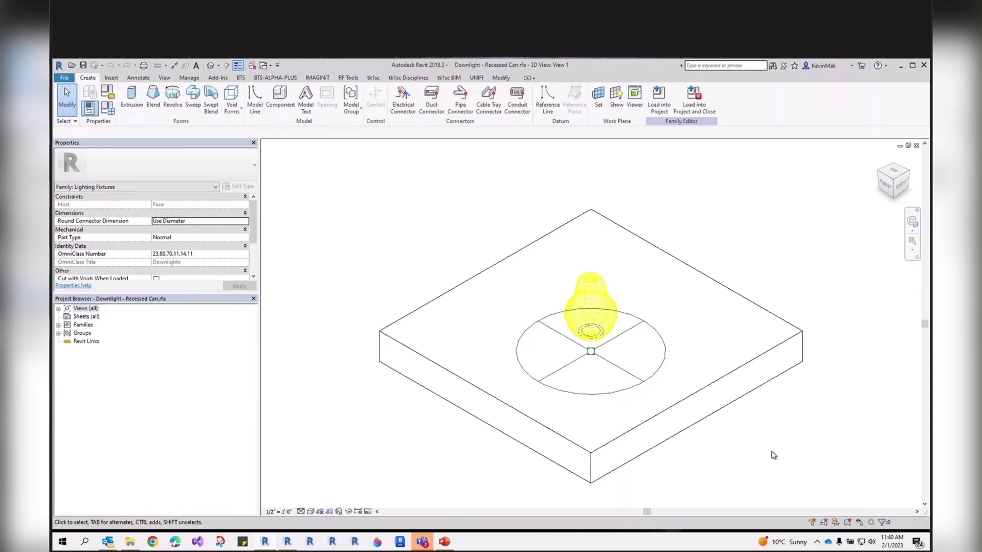
Add the shared lighting parameters to the downlight family with Add Shared Param Lighting Fixture and check them in Family Types
{"action": "left_click", "coordinate": [396, 78]}
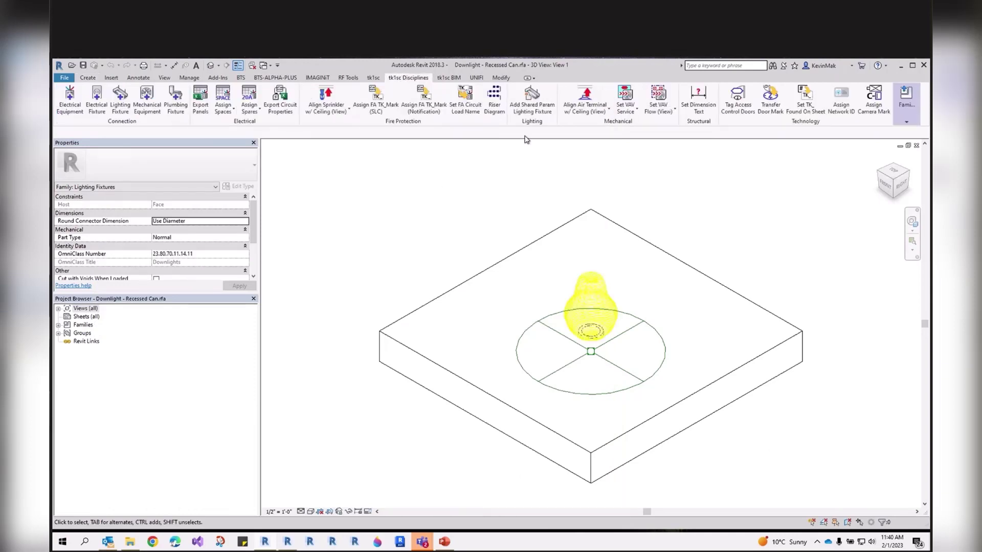
{"action": "left_click", "coordinate": [540, 108]}
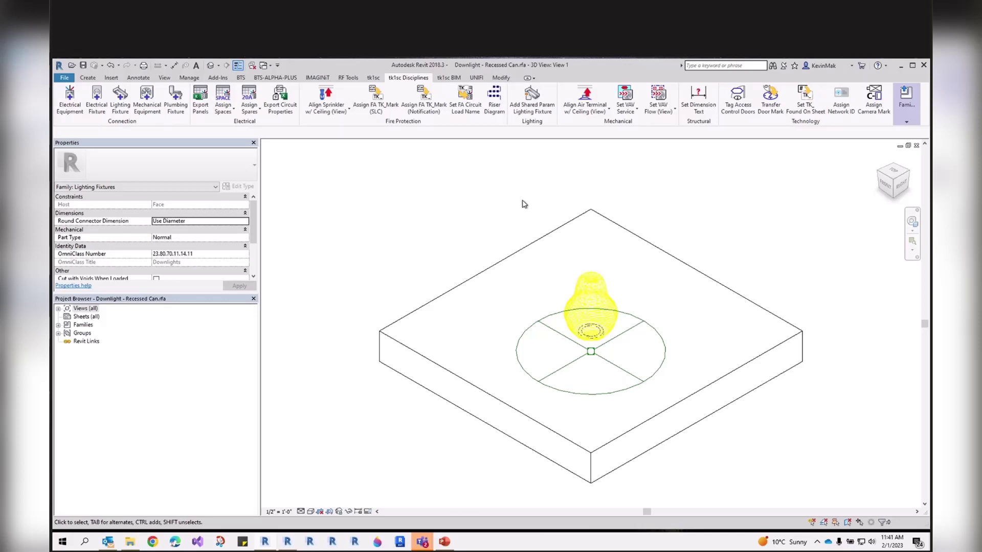
{"action": "left_click", "coordinate": [88, 78]}
{"action": "left_click", "coordinate": [93, 92]}
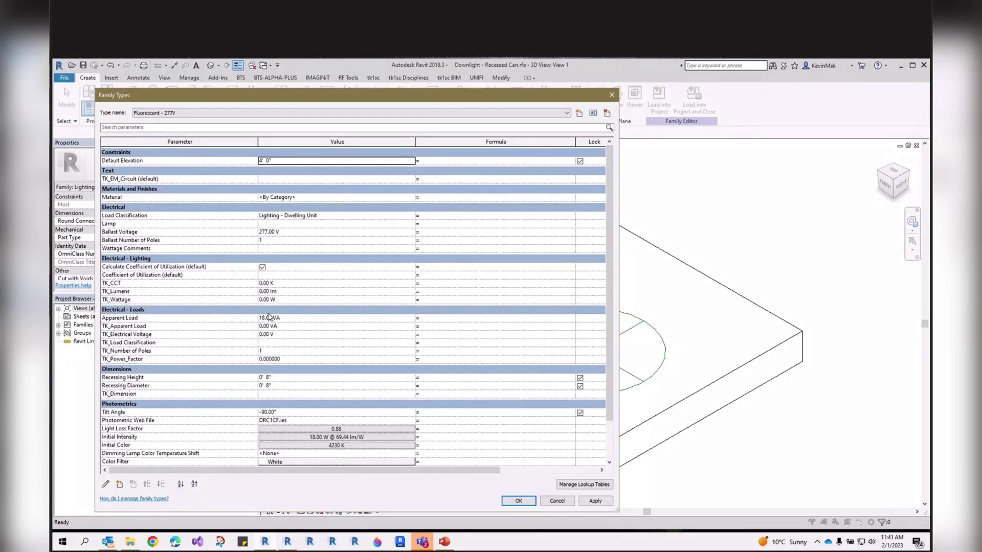
{"action": "left_click", "coordinate": [290, 325]}
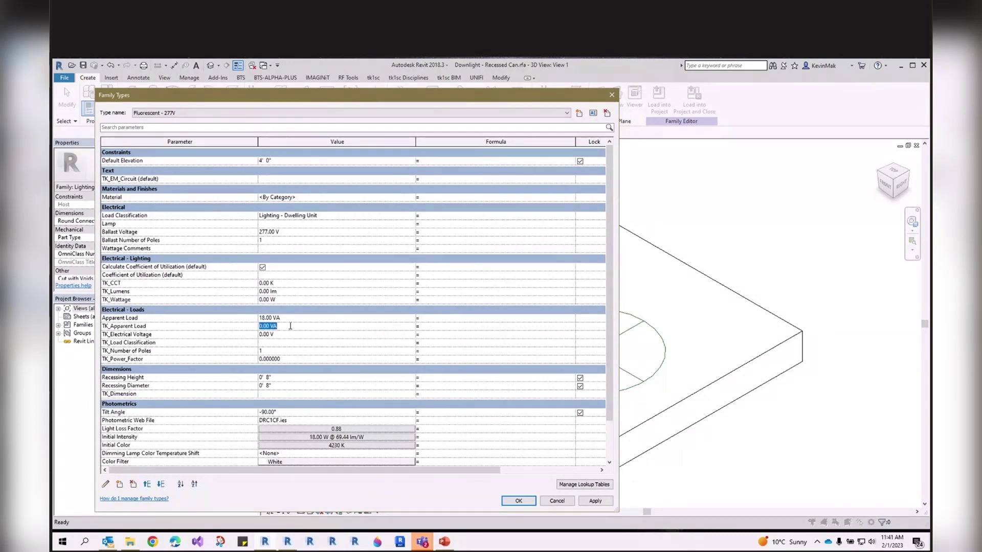
{"action": "left_click", "coordinate": [557, 500]}
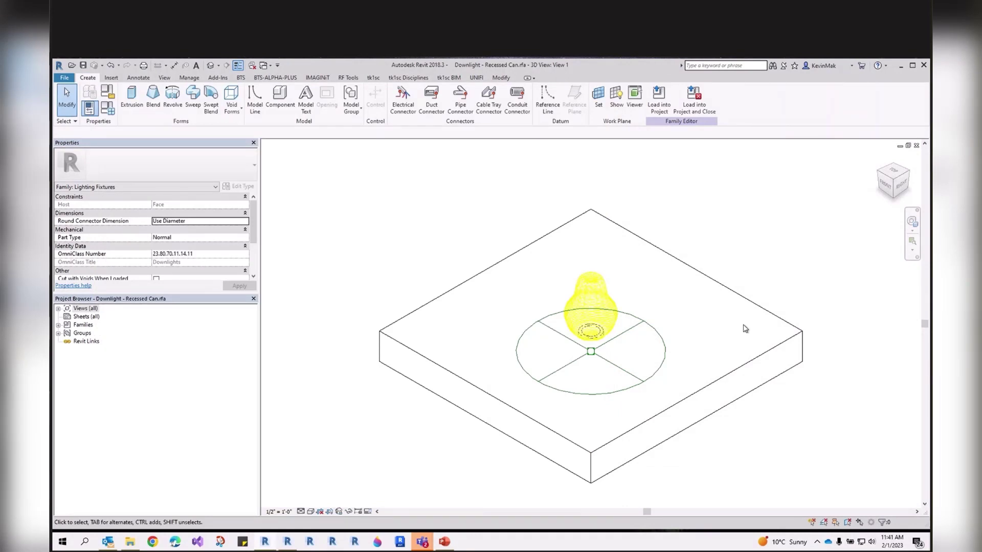
Load the updated downlight family into the project and check D1's wattage and dimension cells in the 3 - LIGHTING FIXTURE SCHEDULE
{"action": "key", "text": "ctrl+Tab"}
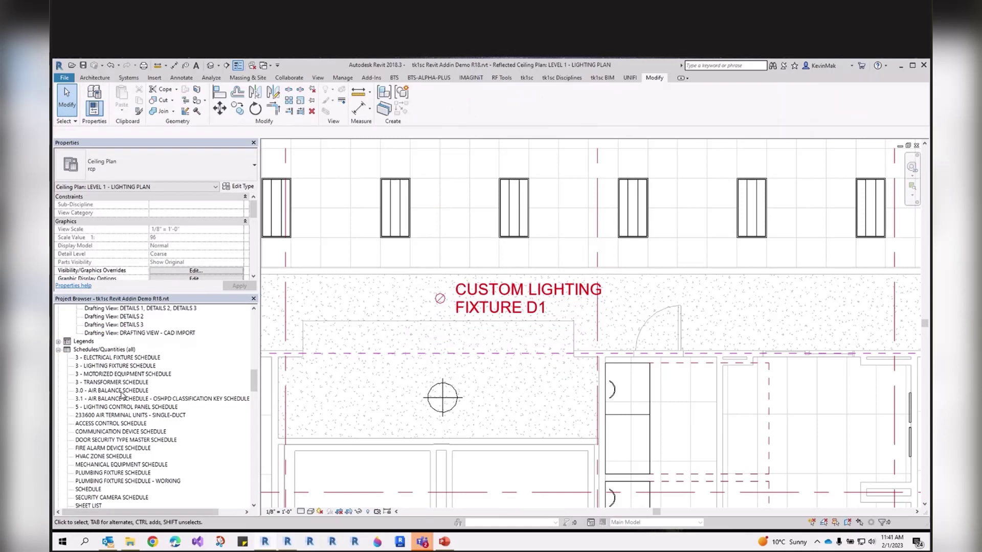
{"action": "double_click", "coordinate": [119, 366]}
{"action": "left_click", "coordinate": [481, 190]}
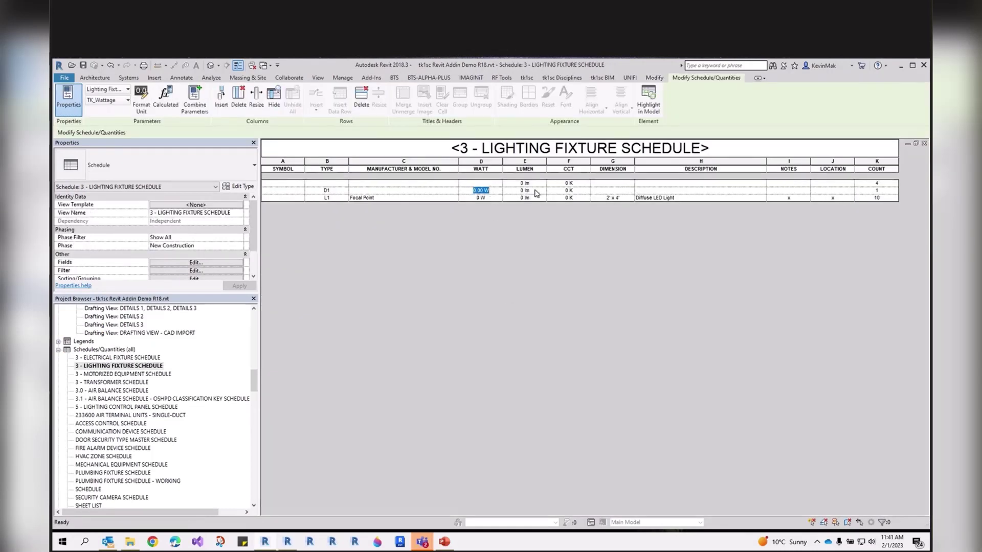
{"action": "left_click", "coordinate": [618, 190]}
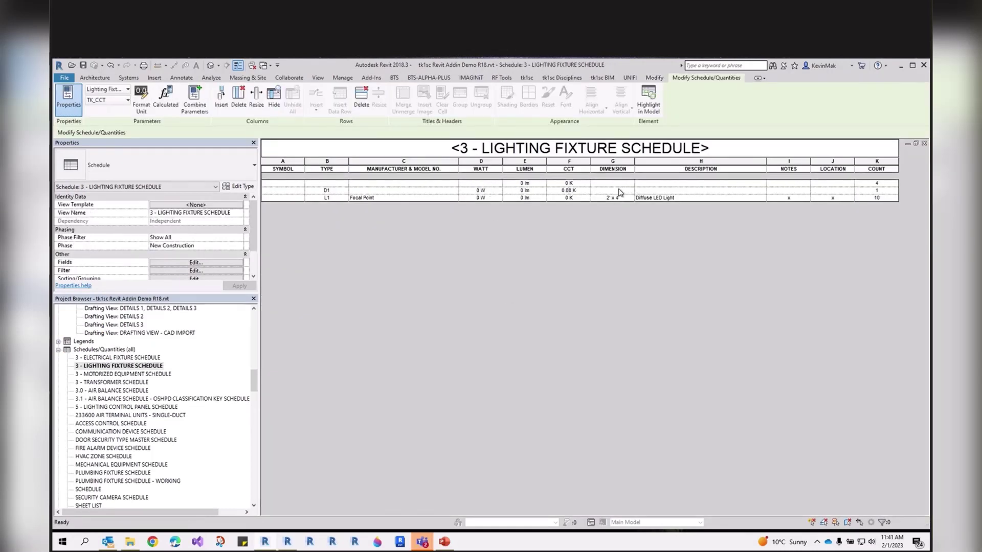
Check fixture D1's remaining schedule cells across the description, notes and location columns, and close the lighting fixture schedule
{"action": "left_click", "coordinate": [665, 190]}
{"action": "left_click", "coordinate": [781, 190]}
{"action": "left_click", "coordinate": [844, 191]}
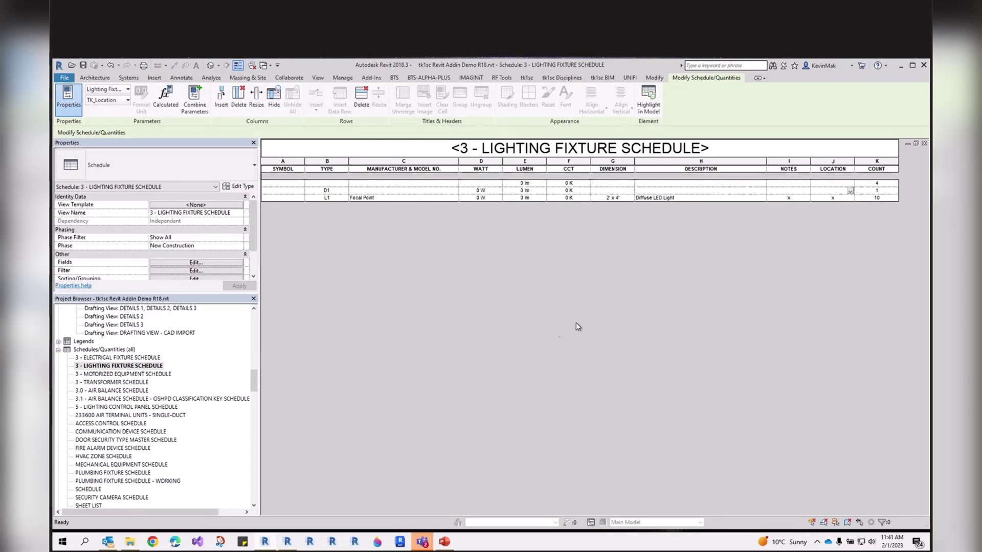
{"action": "left_click", "coordinate": [924, 146]}
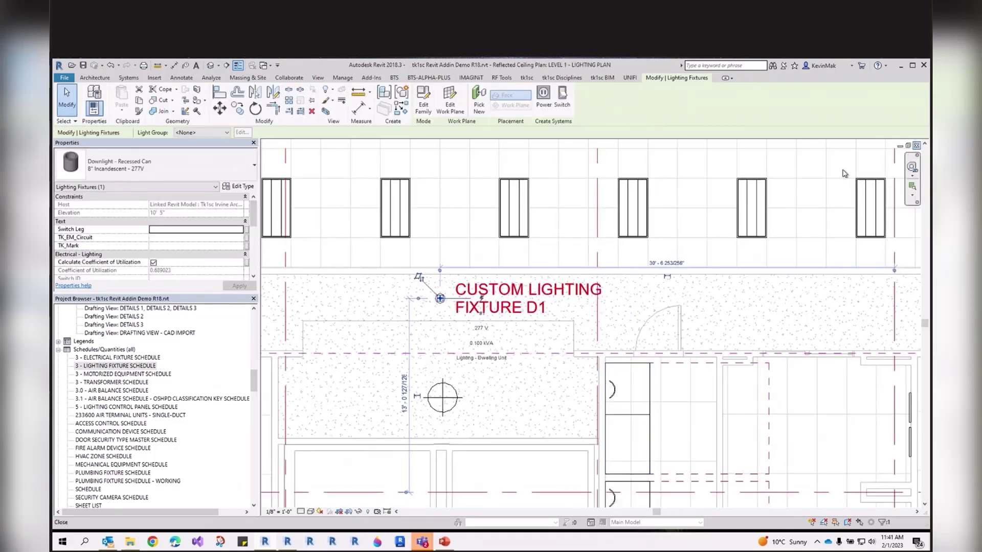
Open the PHF panel schedule and examine the load classifications listed in its load summary
{"action": "left_click_drag", "start_coordinate": [252, 378], "coordinate": [254, 399]}
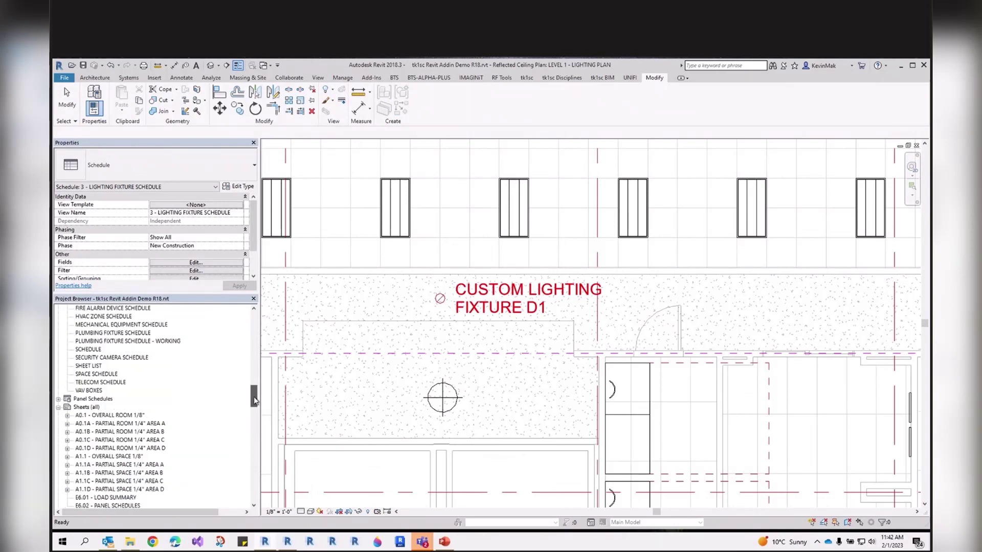
{"action": "left_click", "coordinate": [58, 399]}
{"action": "double_click", "coordinate": [81, 481]}
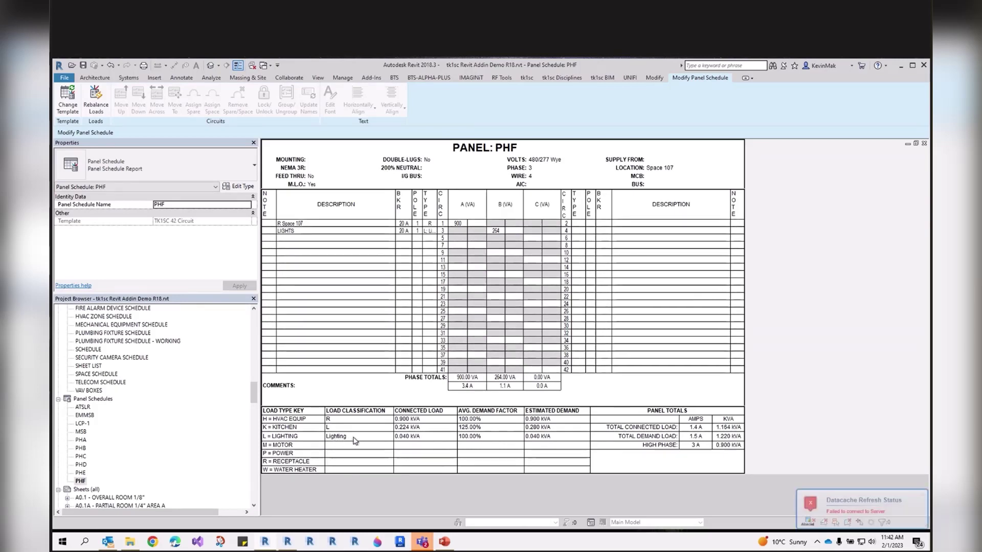
{"action": "left_click", "coordinate": [343, 441]}
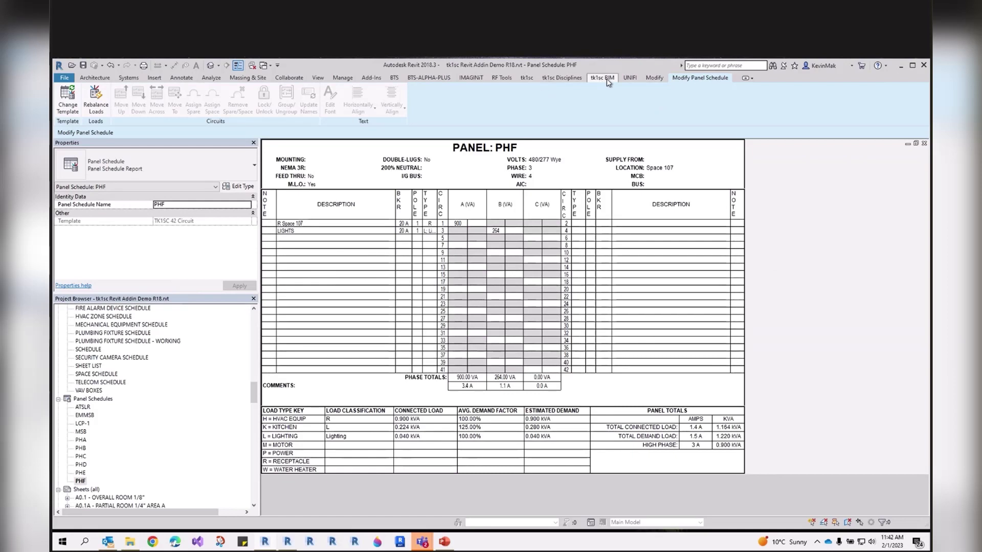
Export the circuit properties with the tk1sc add-in and switch to the resulting workbook in Excel
{"action": "left_click", "coordinate": [561, 78]}
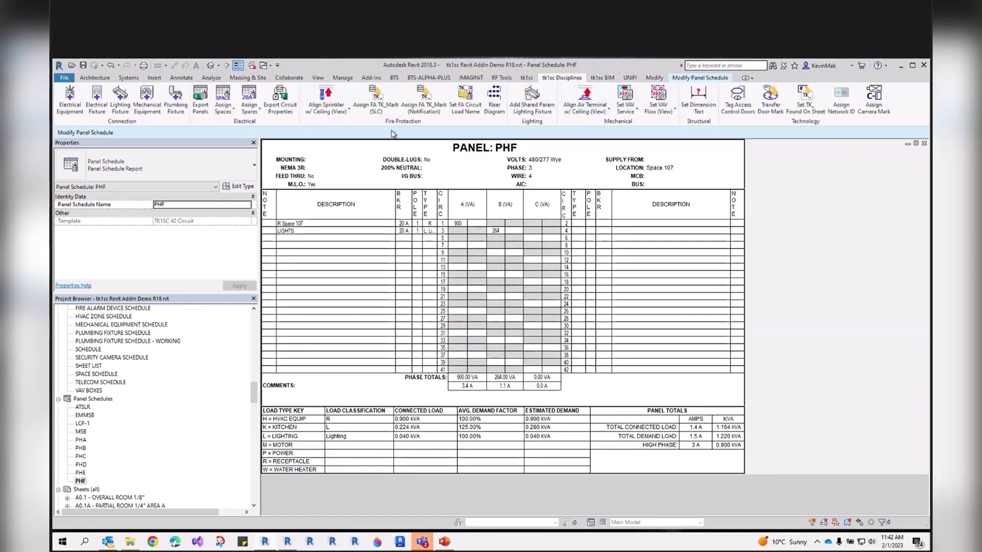
{"action": "left_click", "coordinate": [282, 97]}
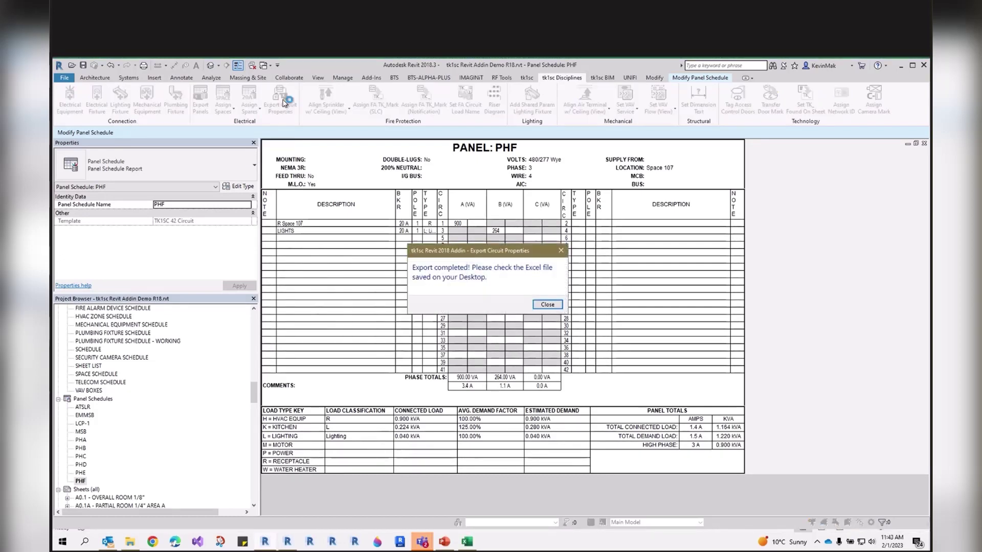
{"action": "left_click", "coordinate": [547, 305]}
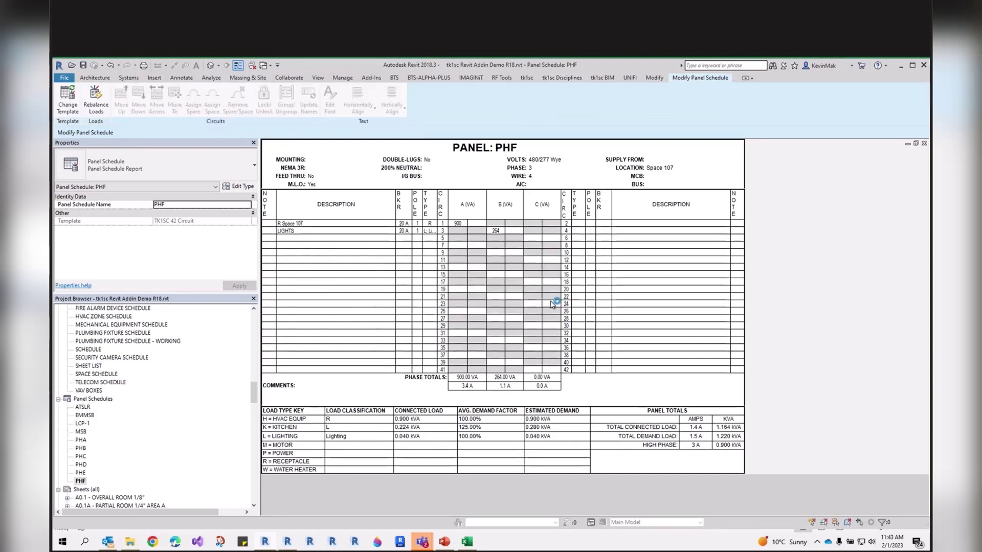
{"action": "left_click", "coordinate": [471, 543]}
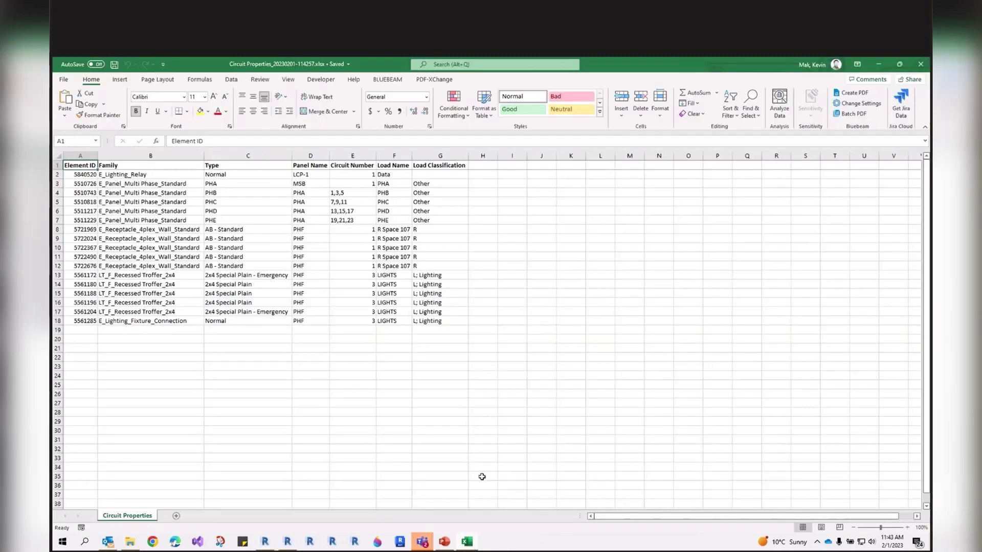
Add filters to the header row of the exported sheet and filter Panel Name to PHF only
{"action": "left_click", "coordinate": [318, 167]}
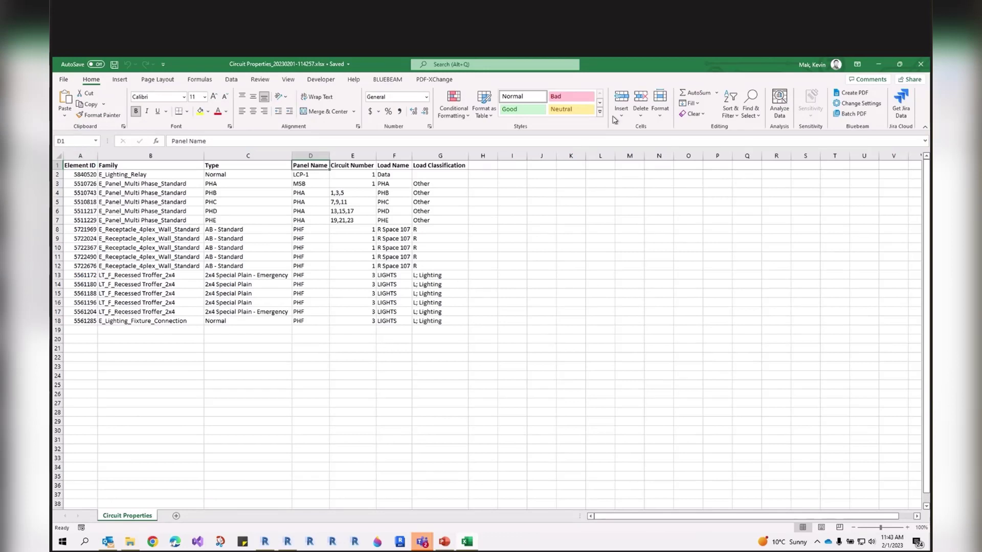
{"action": "left_click", "coordinate": [730, 107]}
{"action": "left_click", "coordinate": [755, 169]}
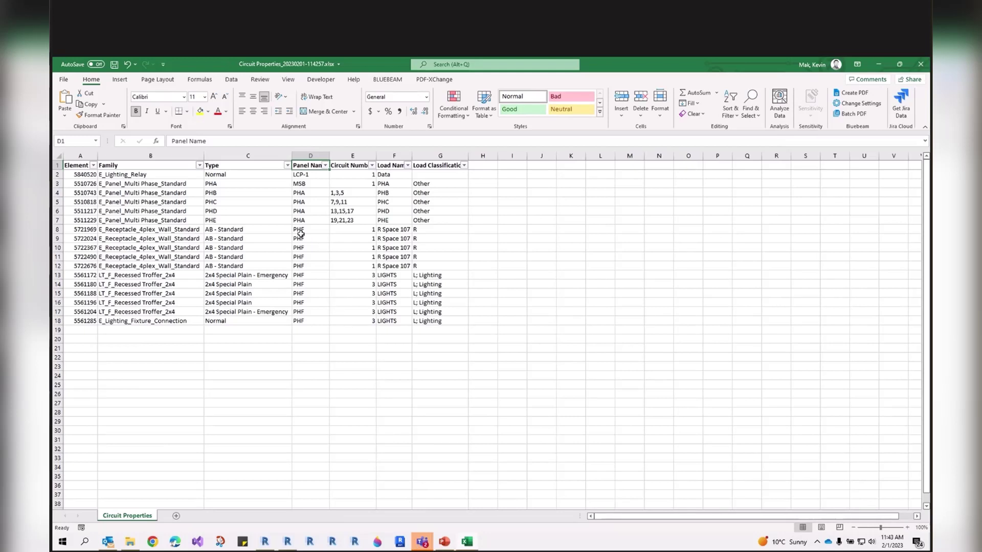
{"action": "left_click", "coordinate": [326, 165]}
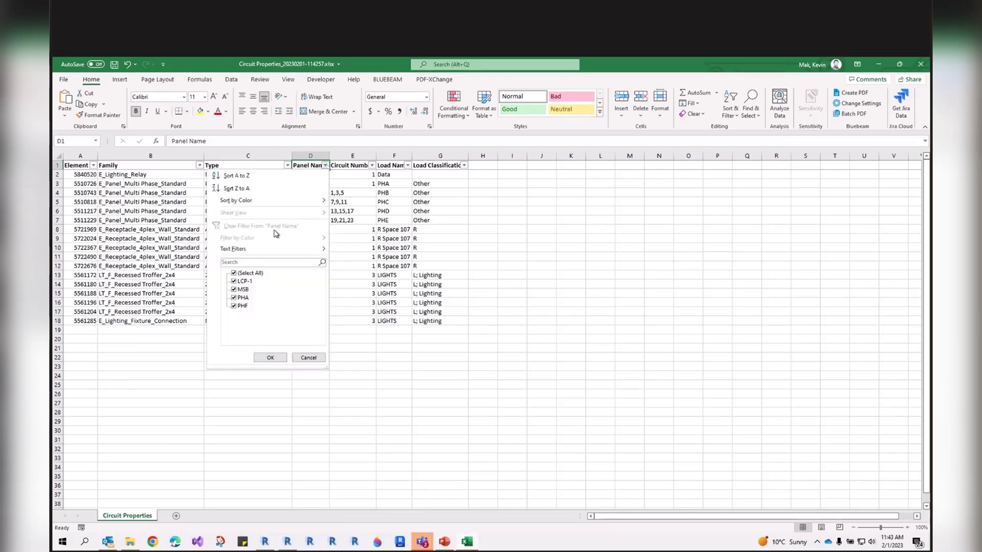
{"action": "left_click", "coordinate": [234, 297]}
{"action": "left_click", "coordinate": [234, 273]}
{"action": "left_click", "coordinate": [270, 357]}
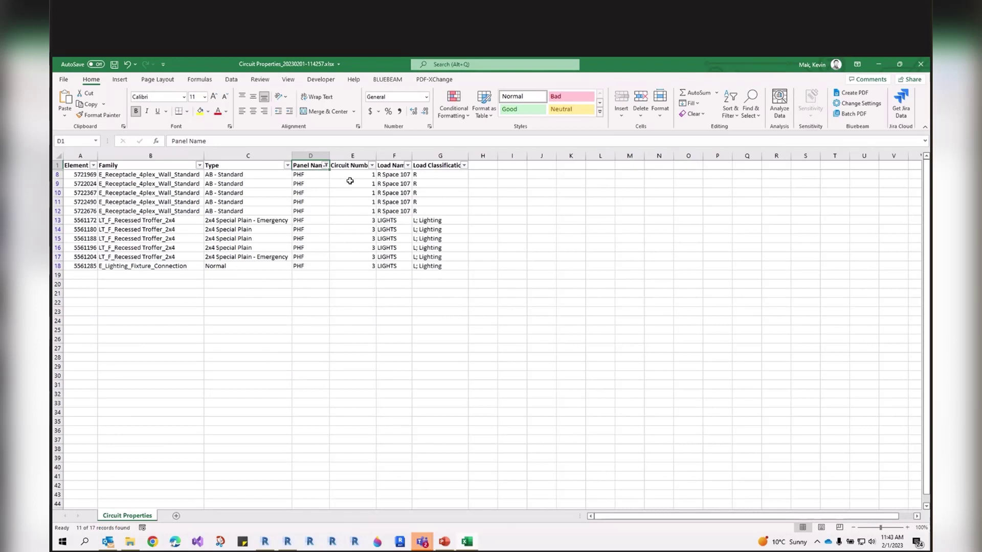
Filter the Circuit Number column to circuit 3 only
{"action": "left_click", "coordinate": [372, 165]}
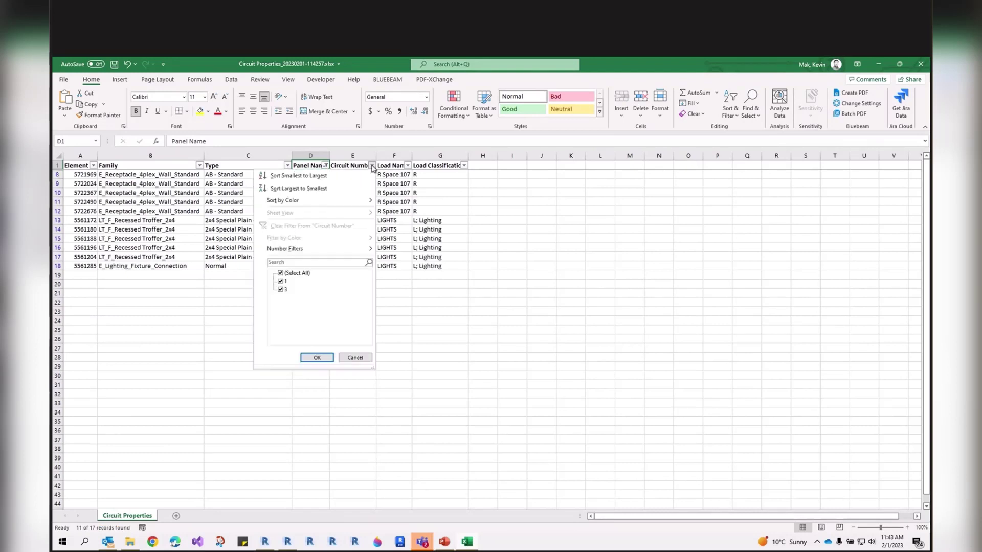
{"action": "left_click", "coordinate": [280, 282]}
{"action": "left_click", "coordinate": [316, 358]}
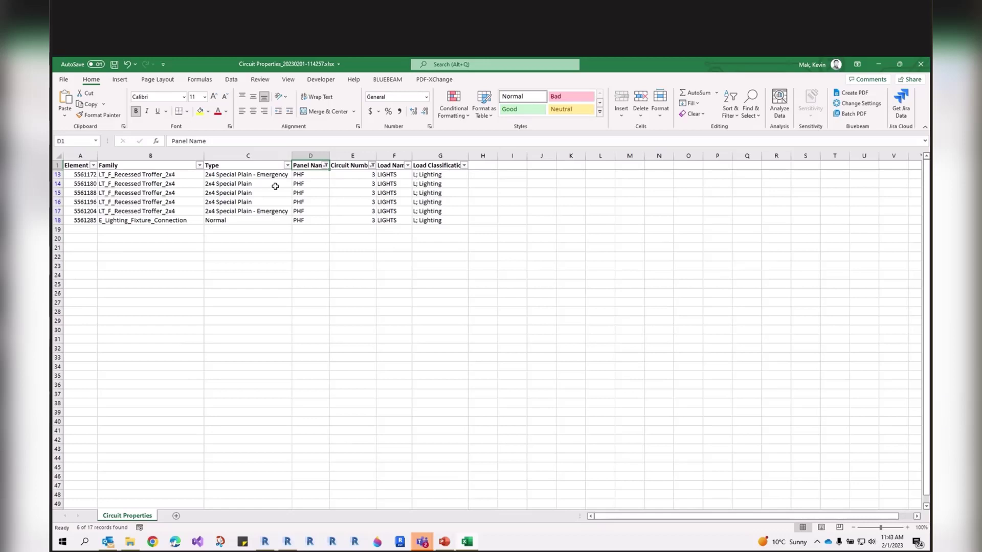
Review the circuit 3 rows from element ID, family and type through panel, circuit number, load name and load classification
{"action": "left_click", "coordinate": [82, 175]}
{"action": "left_click", "coordinate": [139, 174]}
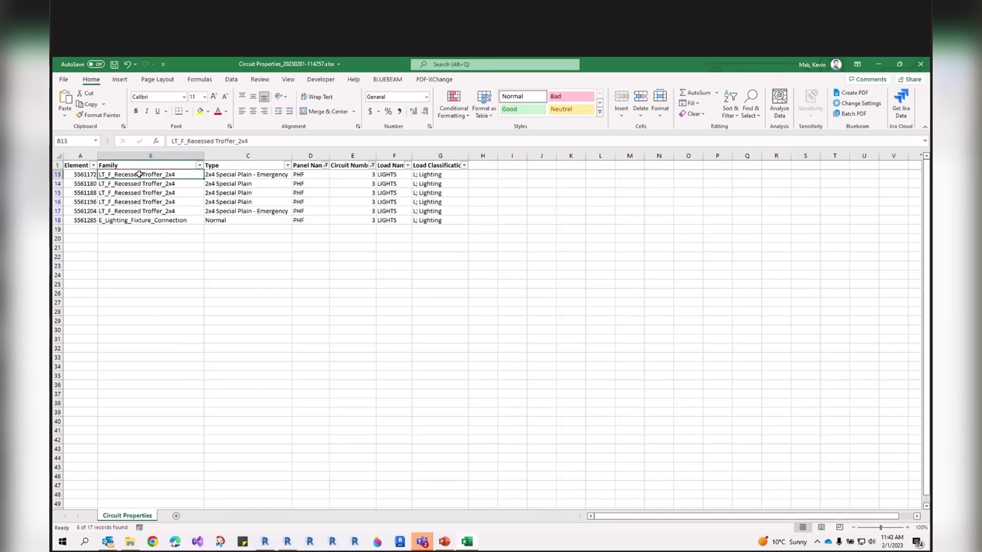
{"action": "left_click", "coordinate": [248, 175]}
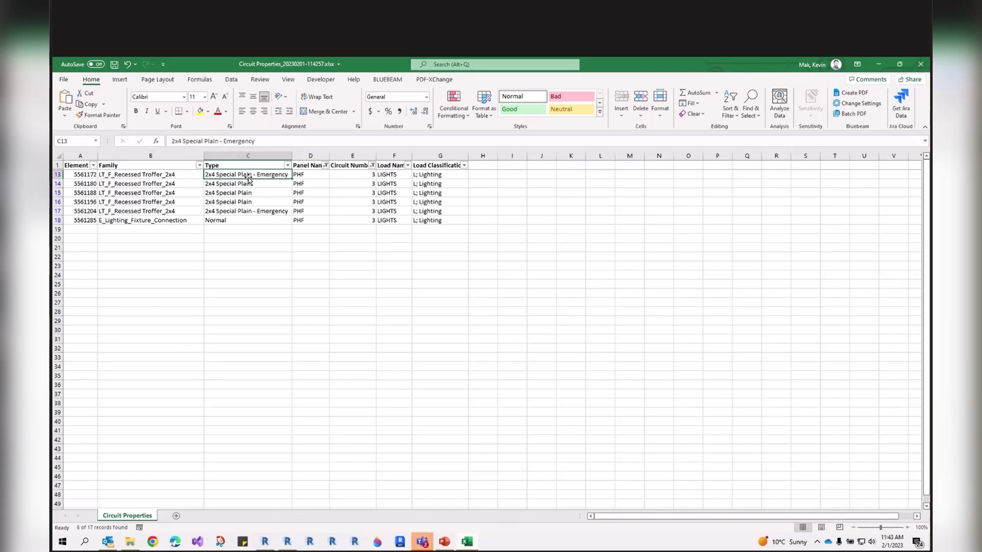
{"action": "left_click", "coordinate": [308, 175]}
{"action": "left_click", "coordinate": [357, 176]}
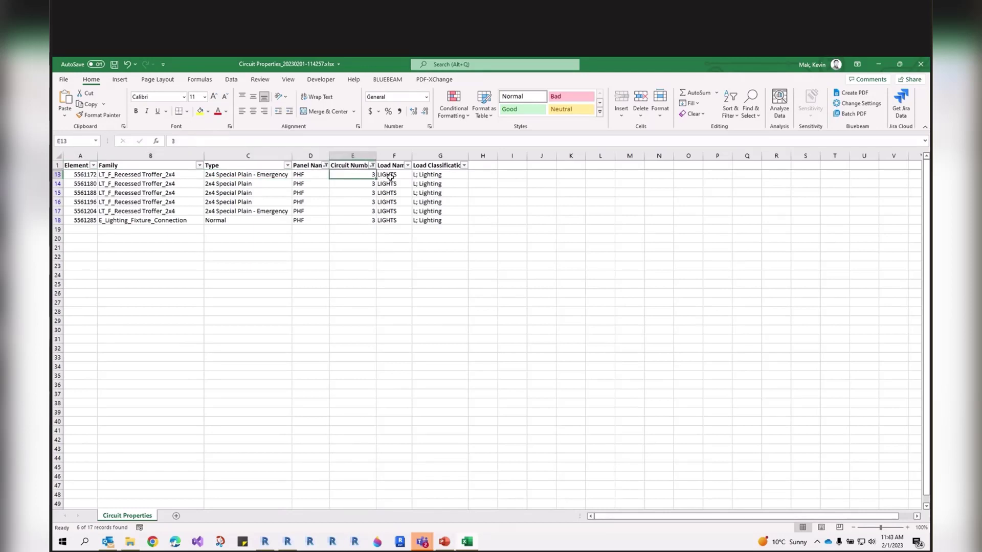
{"action": "left_click_drag", "start_coordinate": [392, 174], "coordinate": [394, 221]}
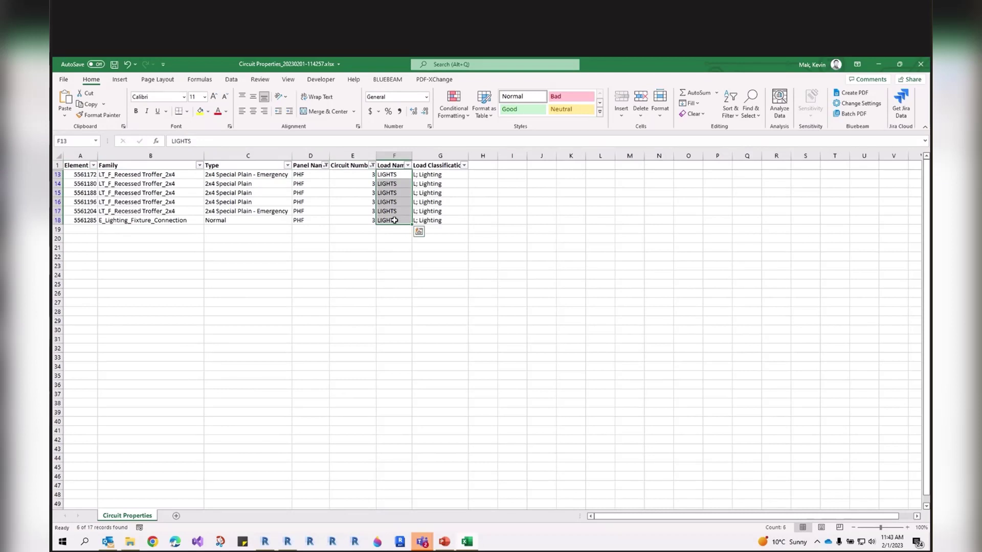
{"action": "left_click", "coordinate": [442, 176]}
{"action": "left_click", "coordinate": [444, 220]}
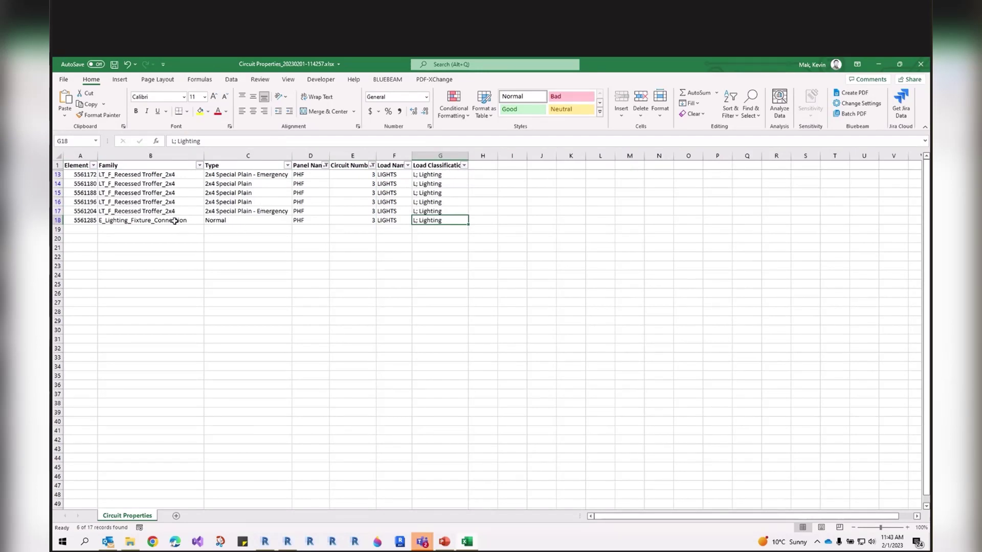
Compare the family and type of the last troffer row with those of the lighting fixture connection row
{"action": "left_click_drag", "start_coordinate": [153, 220], "coordinate": [174, 211]}
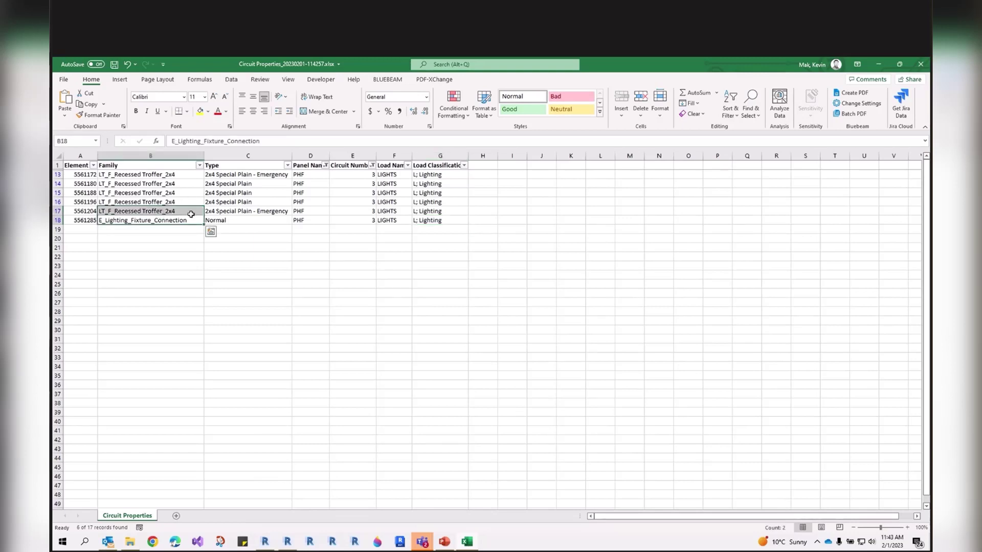
{"action": "left_click_drag", "start_coordinate": [231, 221], "coordinate": [232, 212]}
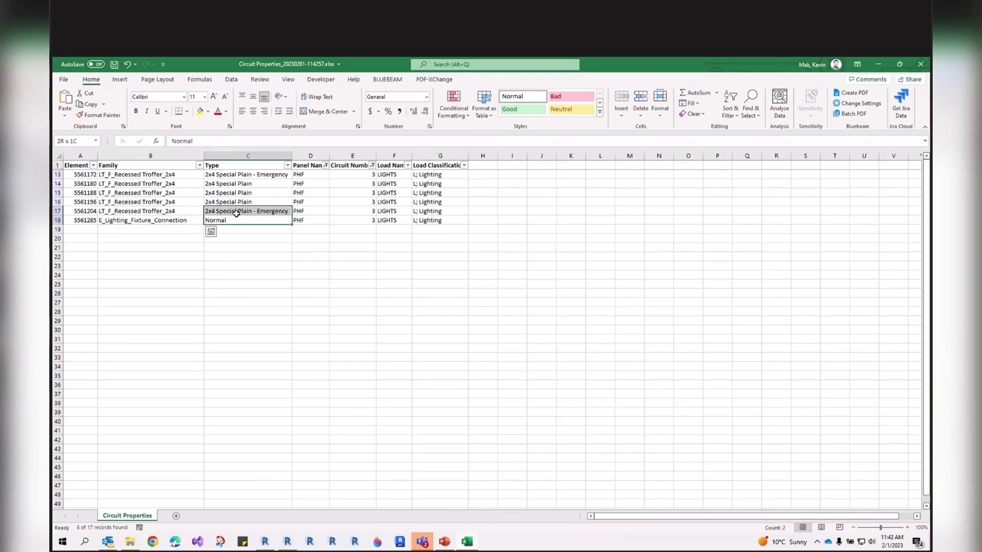
{"action": "left_click", "coordinate": [167, 218]}
{"action": "left_click_drag", "start_coordinate": [168, 216], "coordinate": [167, 211]}
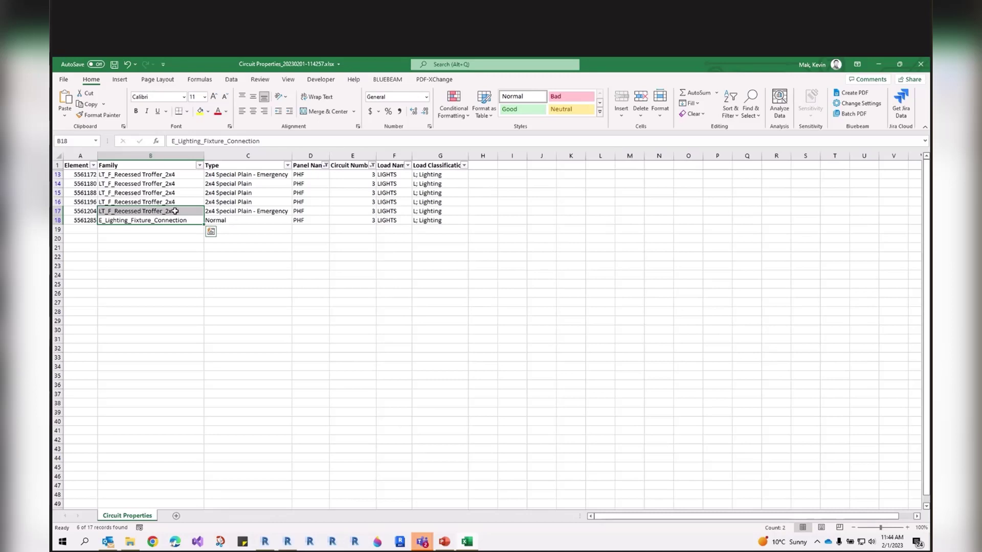
{"action": "left_click", "coordinate": [168, 246]}
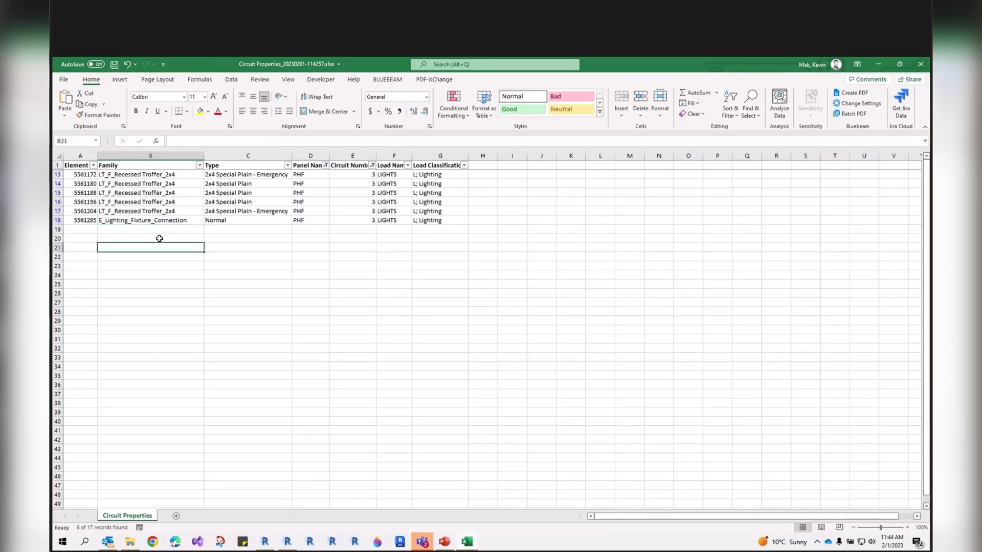
{"action": "left_click_drag", "start_coordinate": [147, 211], "coordinate": [147, 220]}
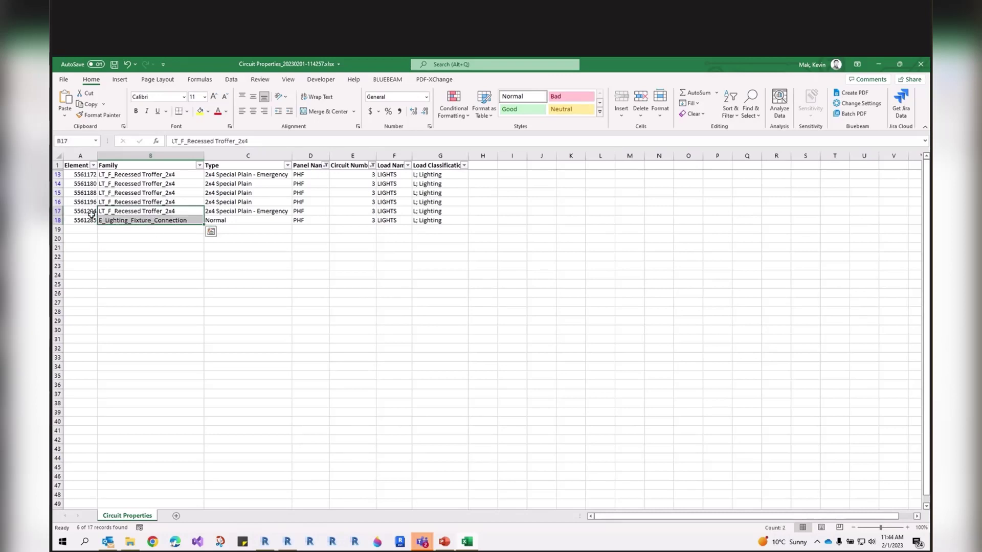
Copy element ID 5561204 of the last emergency troffer row, switch back to Revit and close the PHF panel schedule
{"action": "double_click", "coordinate": [85, 211]}
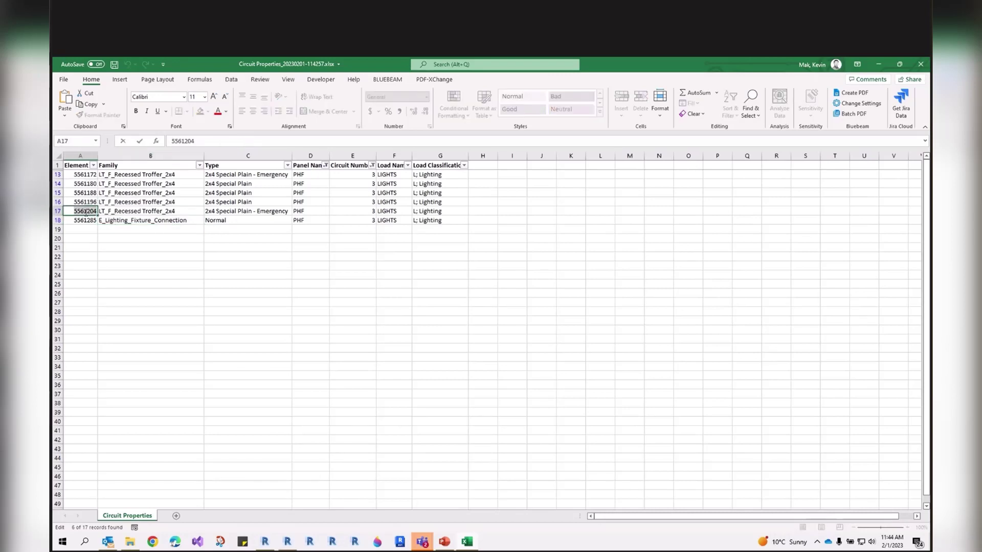
{"action": "left_click", "coordinate": [264, 542]}
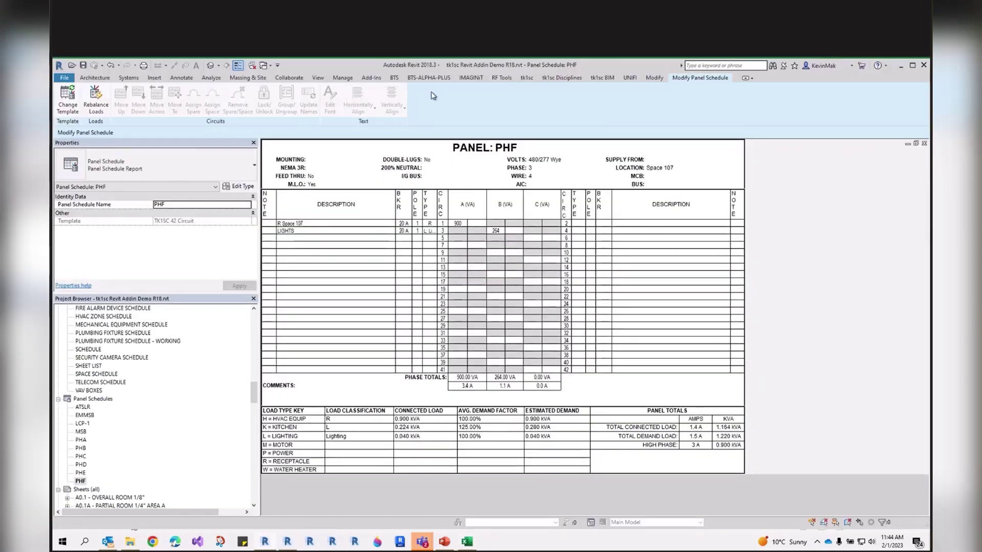
{"action": "left_click", "coordinate": [343, 78]}
{"action": "left_click", "coordinate": [700, 78]}
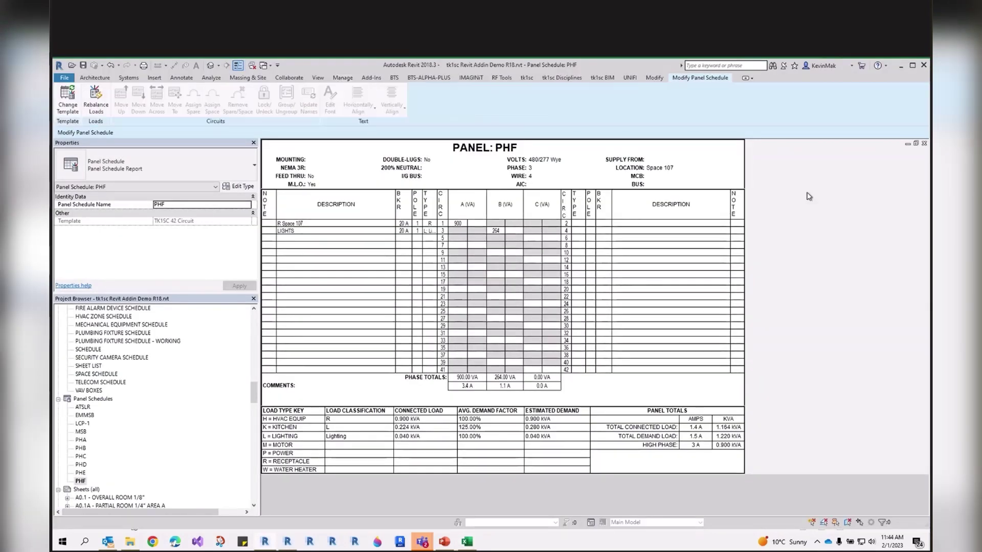
{"action": "left_click", "coordinate": [924, 143]}
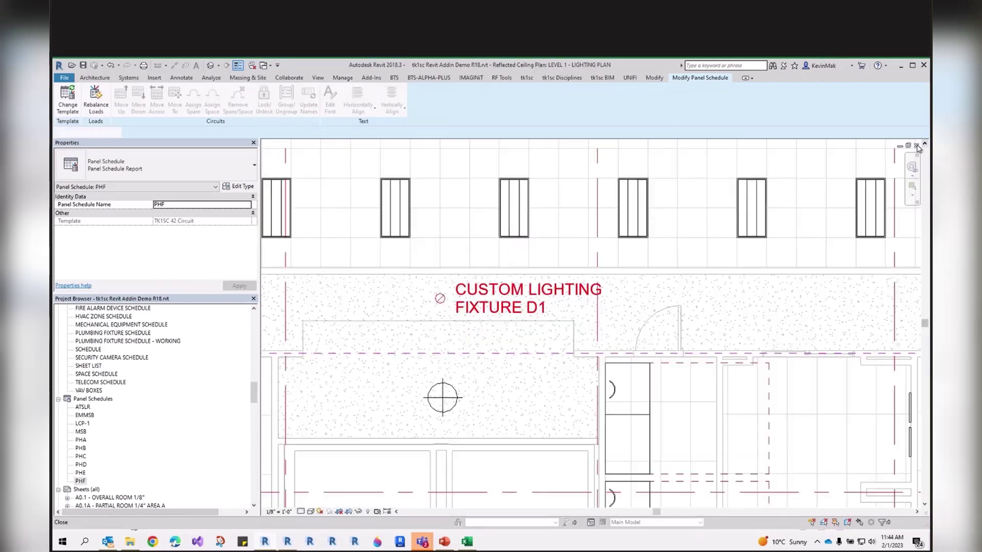
Select the element with ID 5561204 using Select by ID, cancelling the save reminder
{"action": "left_click", "coordinate": [343, 77]}
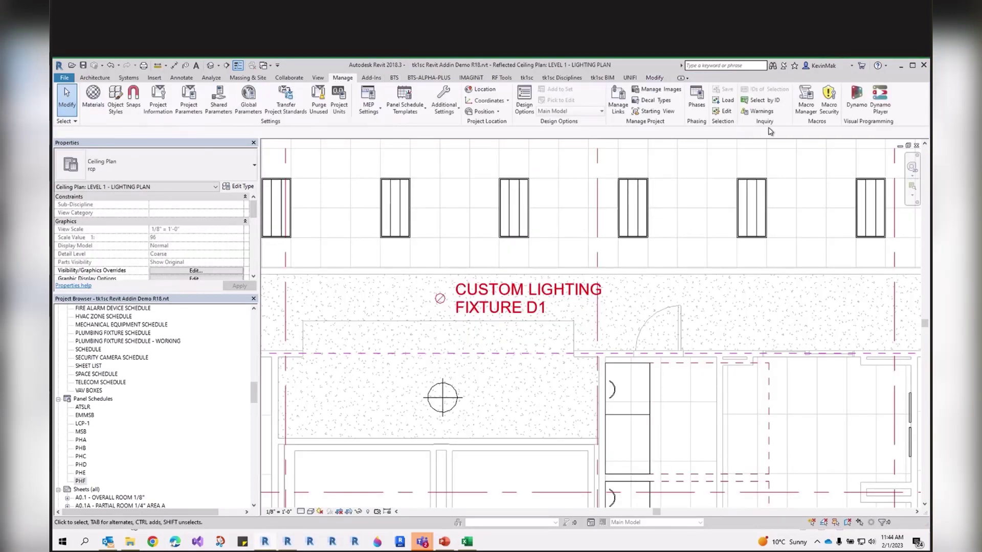
{"action": "left_click", "coordinate": [768, 102]}
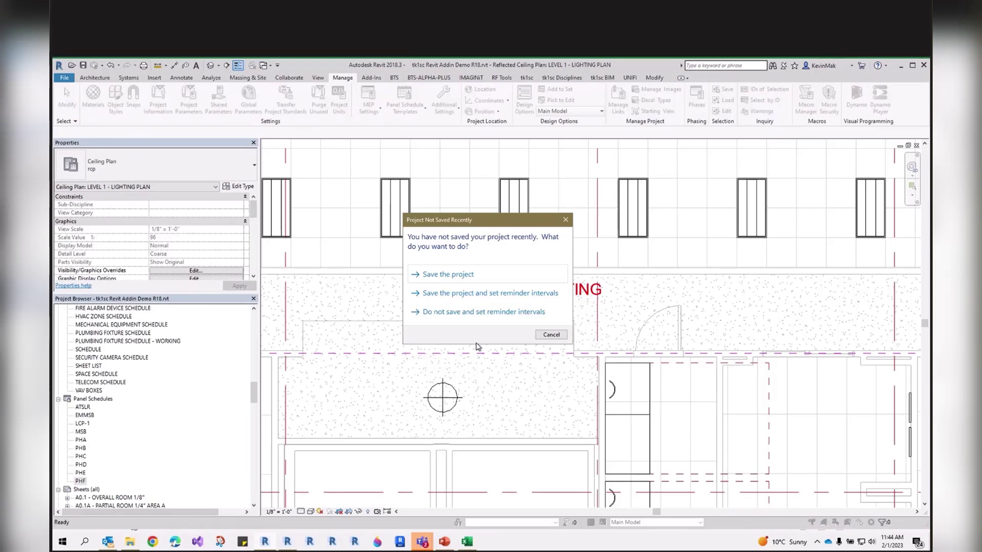
{"action": "left_click", "coordinate": [551, 335]}
{"action": "type", "text": "5561204"}
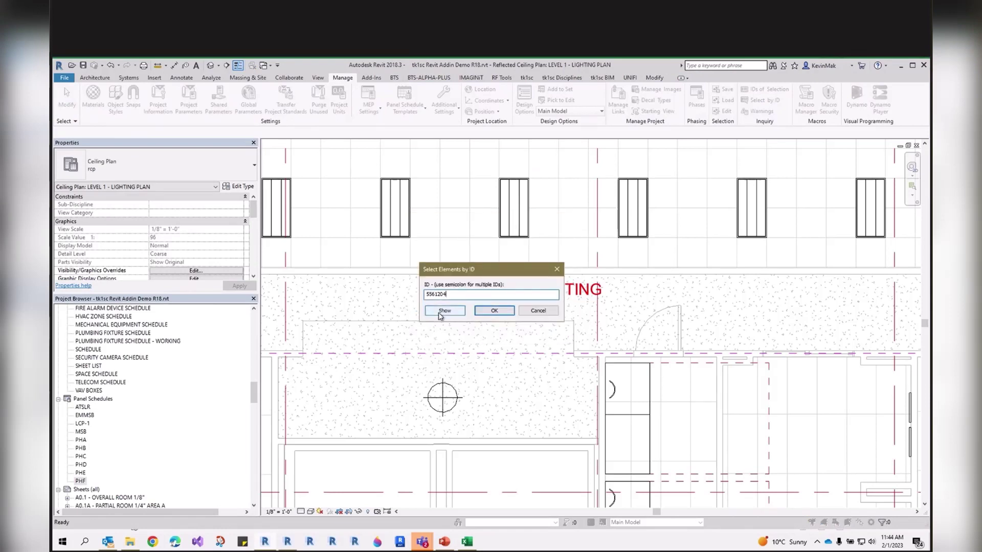
{"action": "left_click", "coordinate": [496, 311]}
Locate the selected emergency troffer on the Level 1 lighting plan and open its family for editing
{"action": "scroll", "coordinate": [394, 358], "scroll_direction": "down", "scroll_amount": 2}
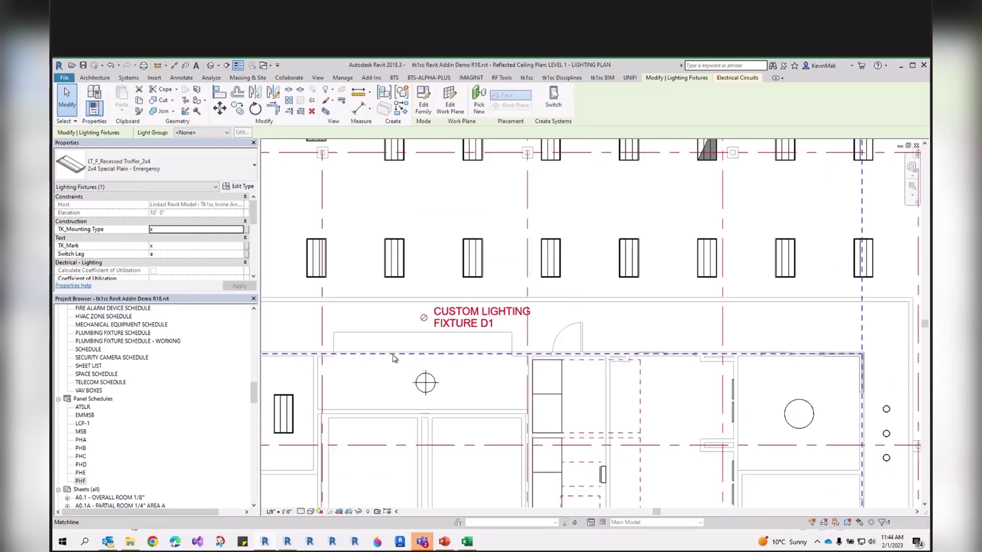
{"action": "scroll", "coordinate": [394, 357], "scroll_direction": "down", "scroll_amount": 4}
{"action": "scroll", "coordinate": [652, 260], "scroll_direction": "up", "scroll_amount": 4}
{"action": "scroll", "coordinate": [655, 263], "scroll_direction": "up", "scroll_amount": 5}
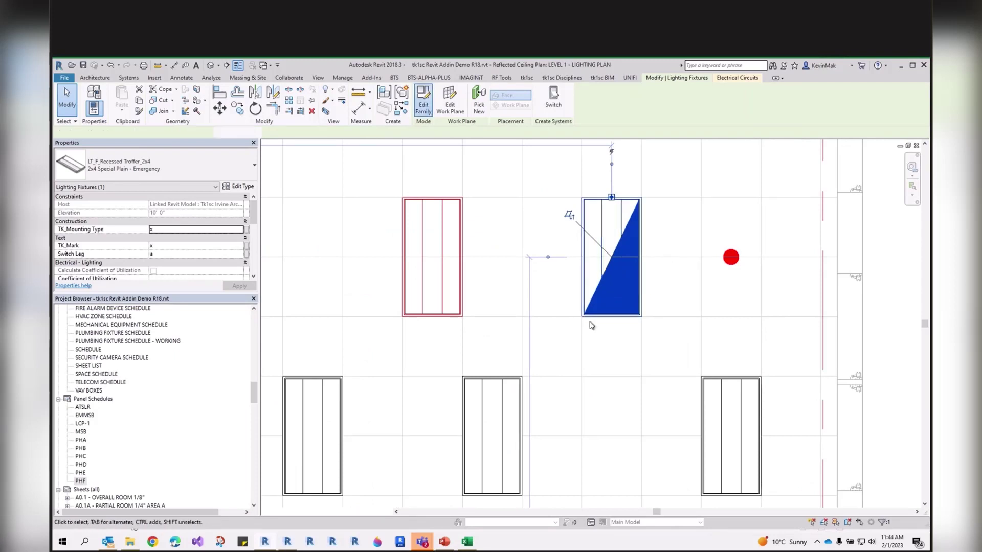
{"action": "left_click", "coordinate": [423, 107]}
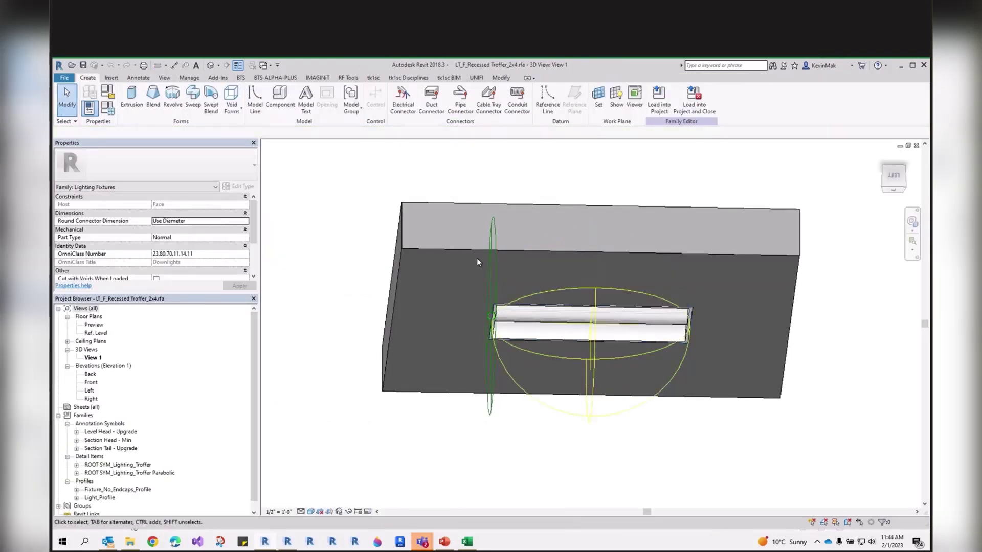
Check the Load Classification of the troffer family's electrical connector and close the family without saving
{"action": "left_click", "coordinate": [490, 240]}
{"action": "left_click", "coordinate": [165, 231]}
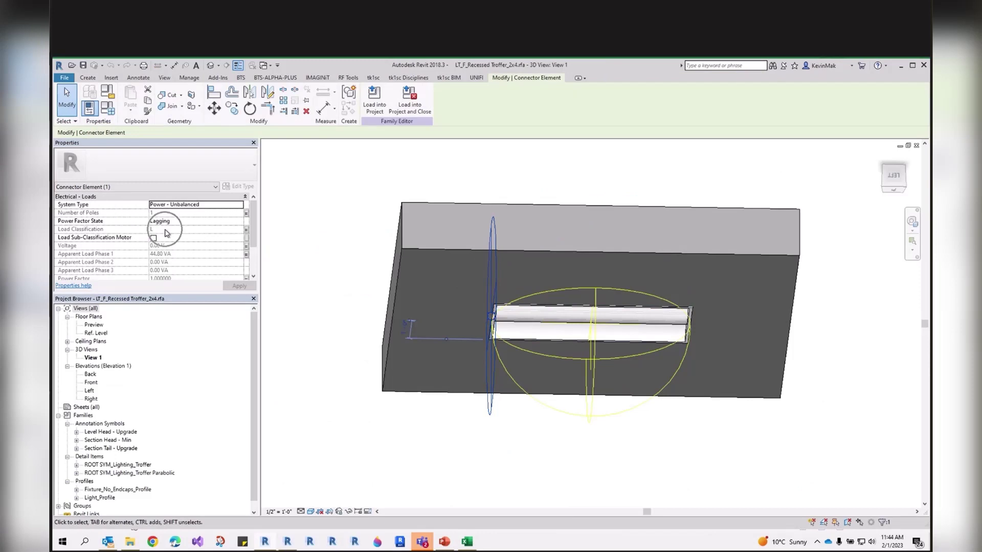
{"action": "left_click", "coordinate": [158, 231]}
{"action": "left_click", "coordinate": [916, 147]}
{"action": "left_click", "coordinate": [511, 306]}
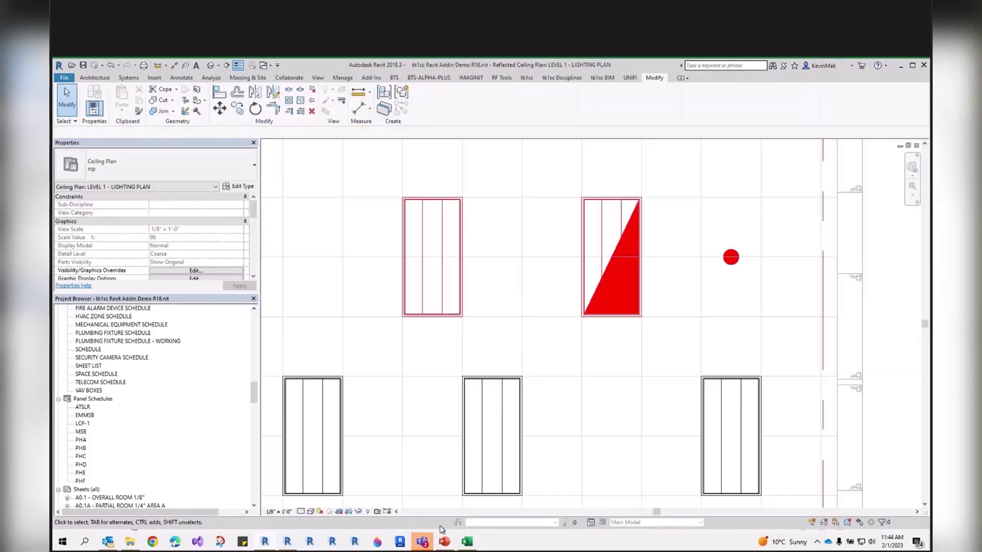
Switch to Excel, copy element ID 5561285 from the lighting fixture connection row, and return to Revit
{"action": "left_click", "coordinate": [466, 542]}
{"action": "left_click", "coordinate": [87, 221]}
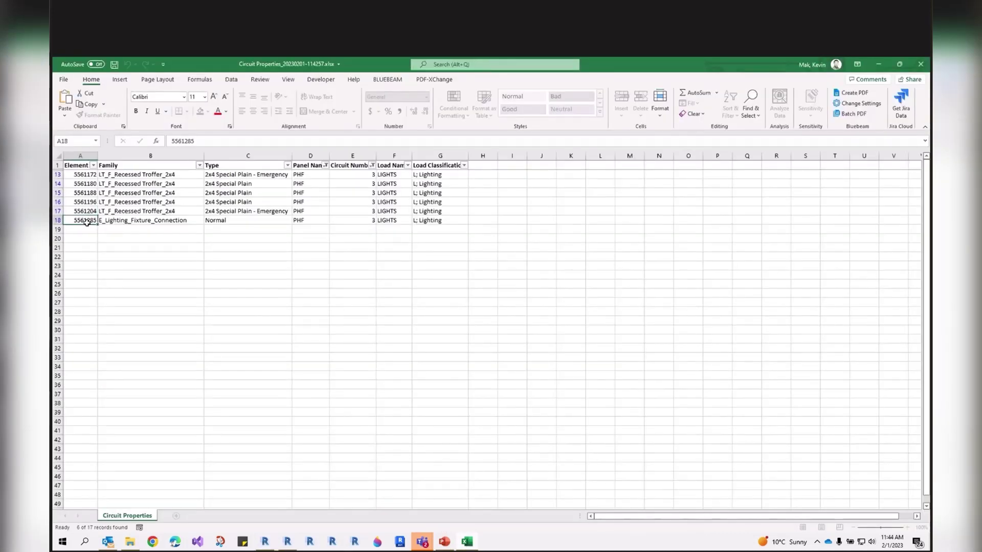
{"action": "double_click", "coordinate": [87, 220]}
{"action": "left_click", "coordinate": [878, 64]}
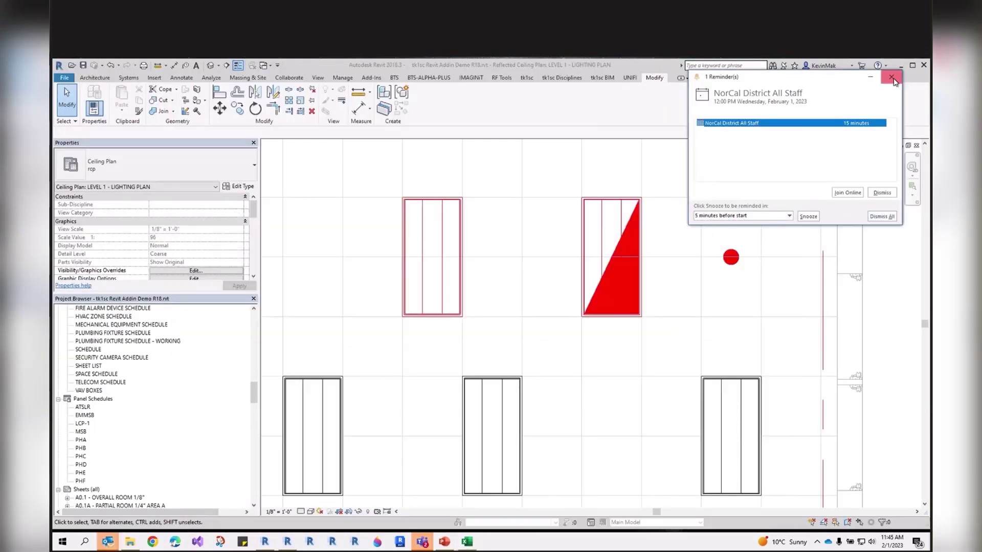
Dismiss the meeting reminder and select the element with ID 5561285 using Select by ID
{"action": "left_click", "coordinate": [280, 145]}
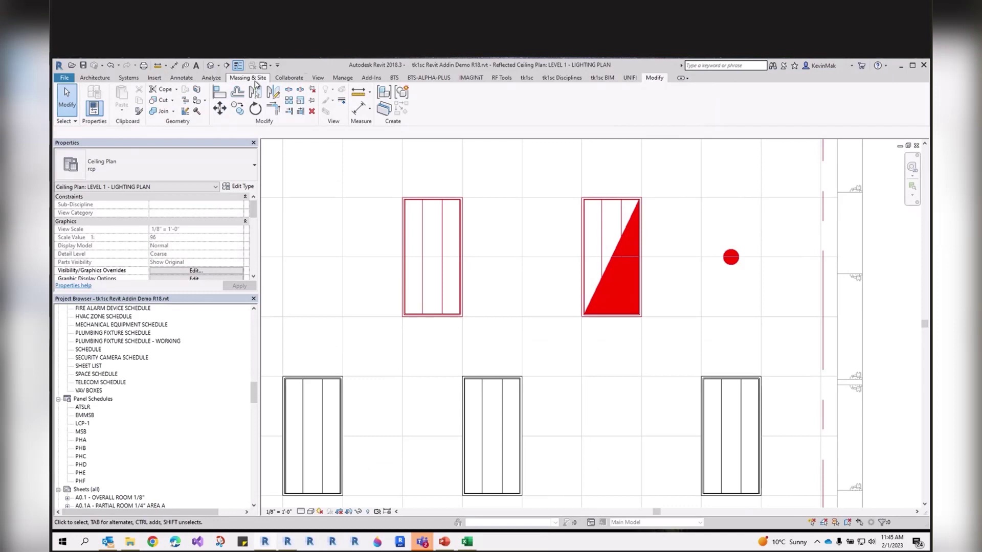
{"action": "left_click", "coordinate": [341, 77]}
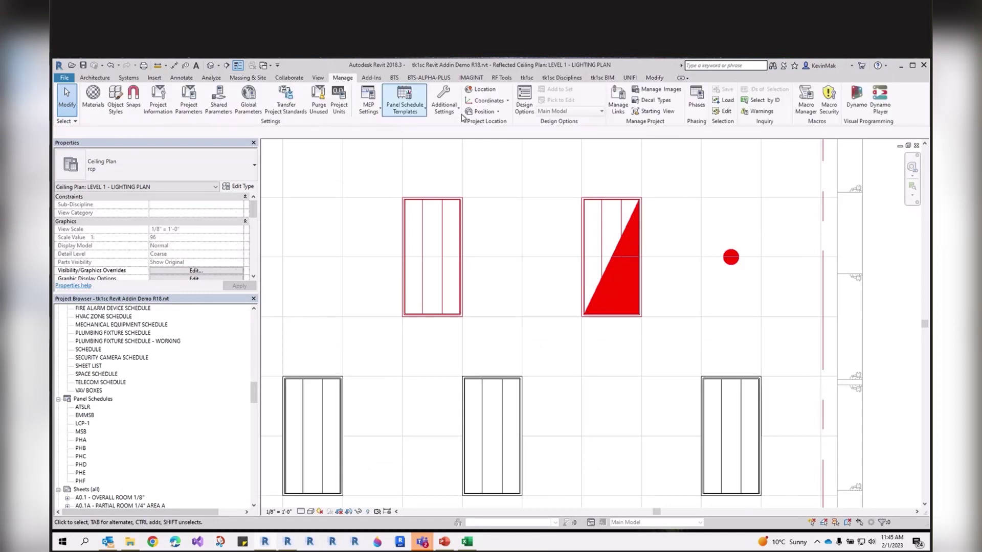
{"action": "left_click", "coordinate": [760, 100]}
{"action": "type", "text": "5561285"}
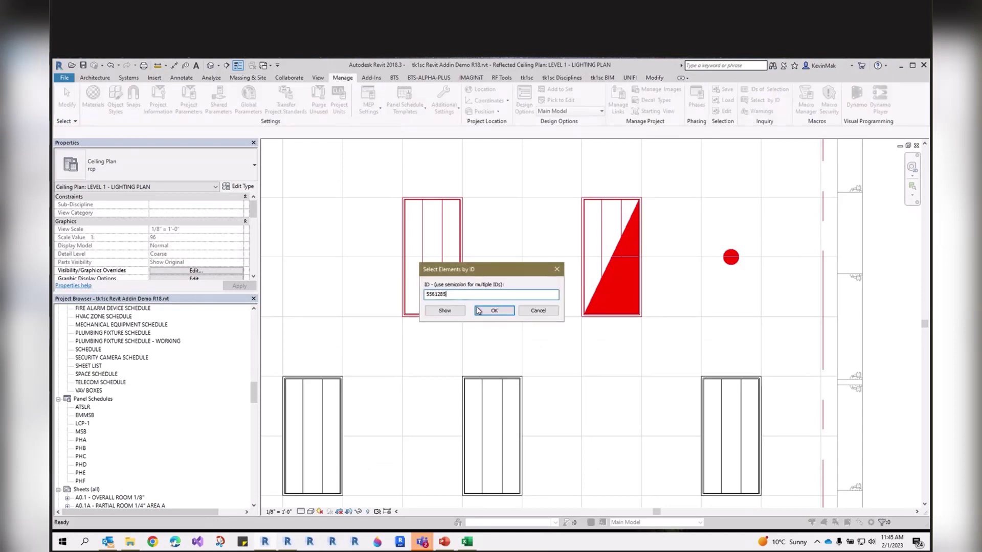
{"action": "left_click", "coordinate": [478, 310]}
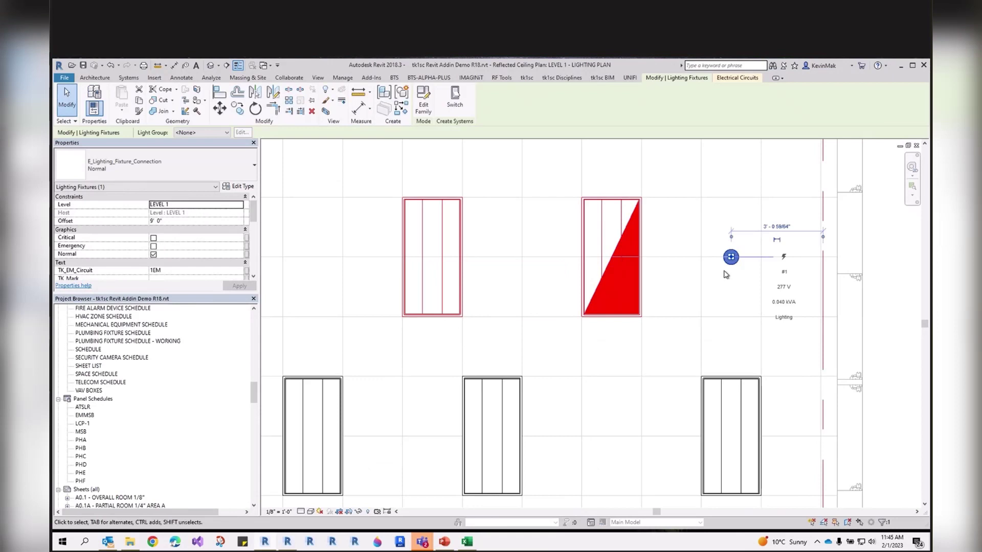
Open the E_Lighting_Fixture_Connection family for editing and check which family parameter drives its connector's Load Classification
{"action": "left_click", "coordinate": [424, 106]}
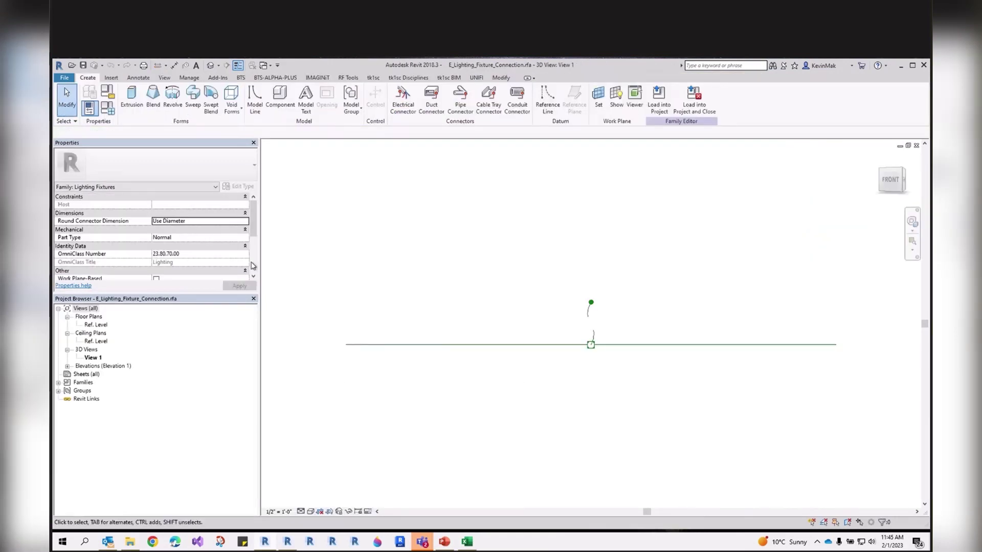
{"action": "left_click", "coordinate": [499, 345]}
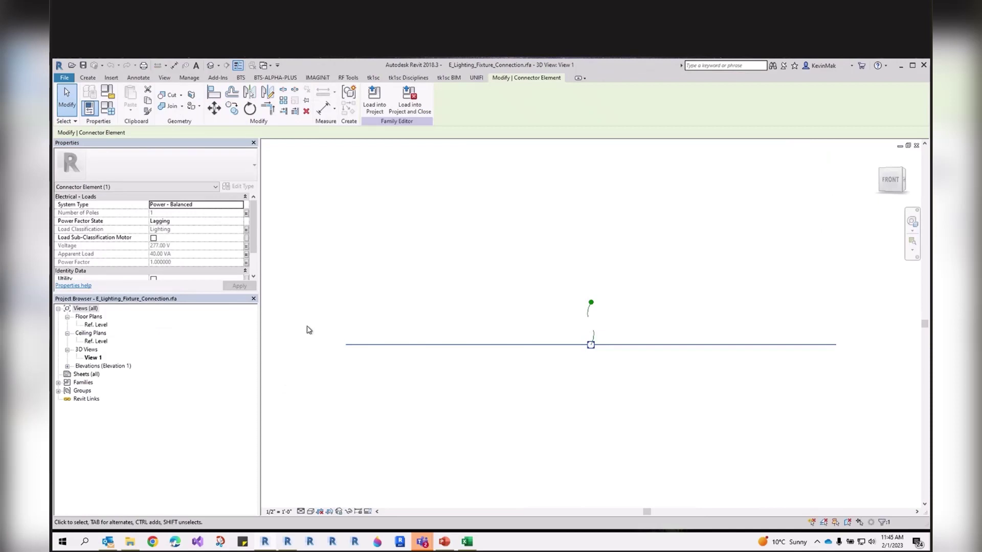
{"action": "left_click", "coordinate": [170, 234]}
{"action": "left_click", "coordinate": [246, 229]}
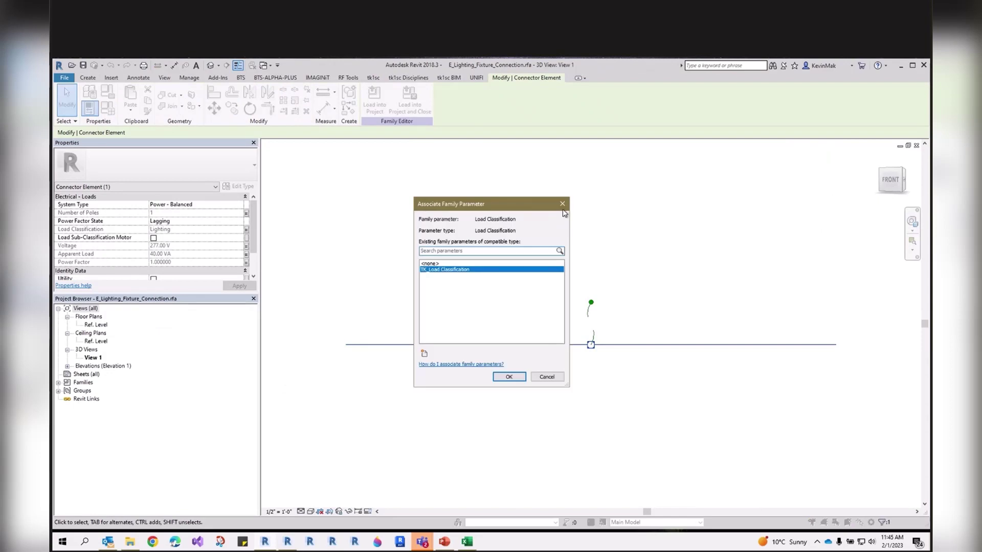
{"action": "key", "text": "Return"}
Set the TK_Load Classification parameter of the family's Normal type to L in Family Types
{"action": "left_click", "coordinate": [107, 108]}
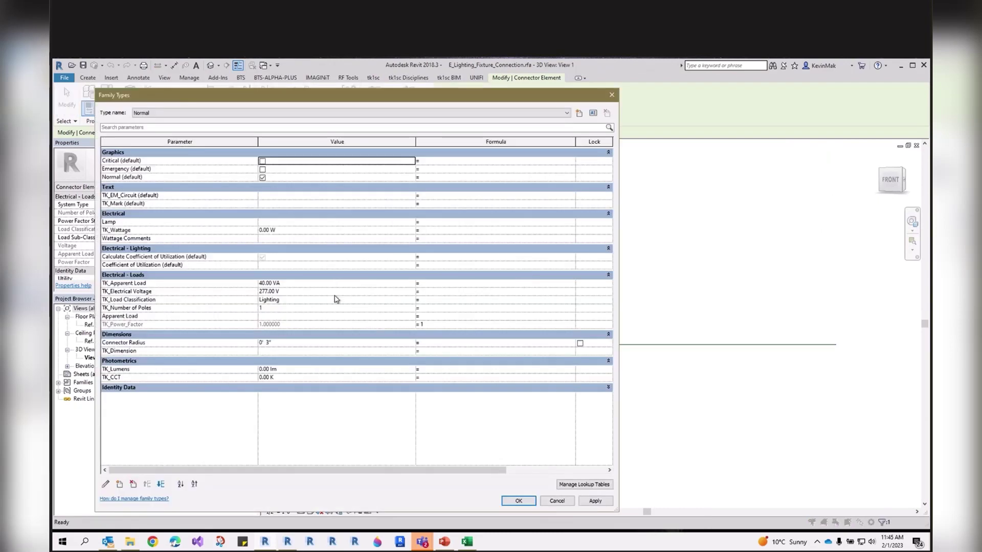
{"action": "left_click", "coordinate": [402, 300]}
{"action": "left_click", "coordinate": [411, 300]}
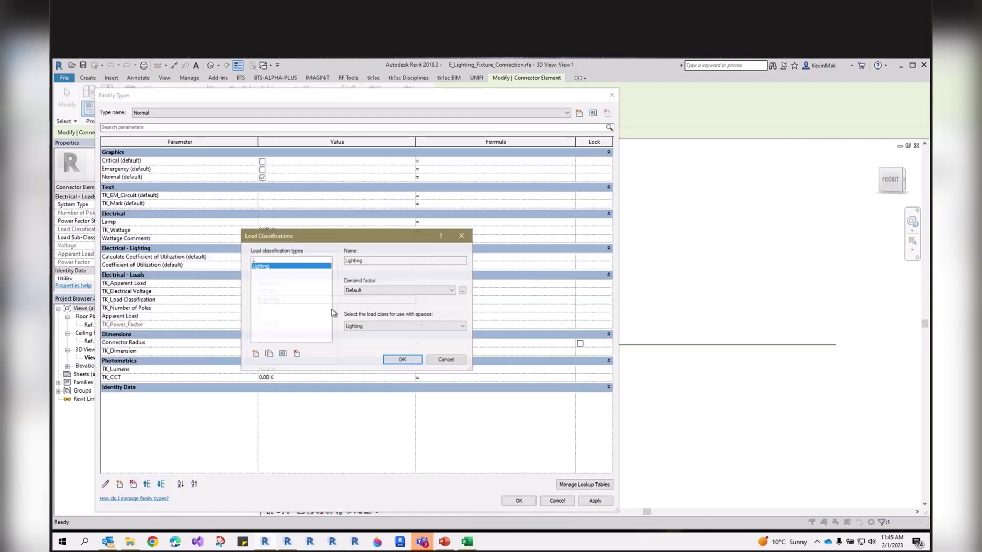
{"action": "left_click", "coordinate": [259, 259]}
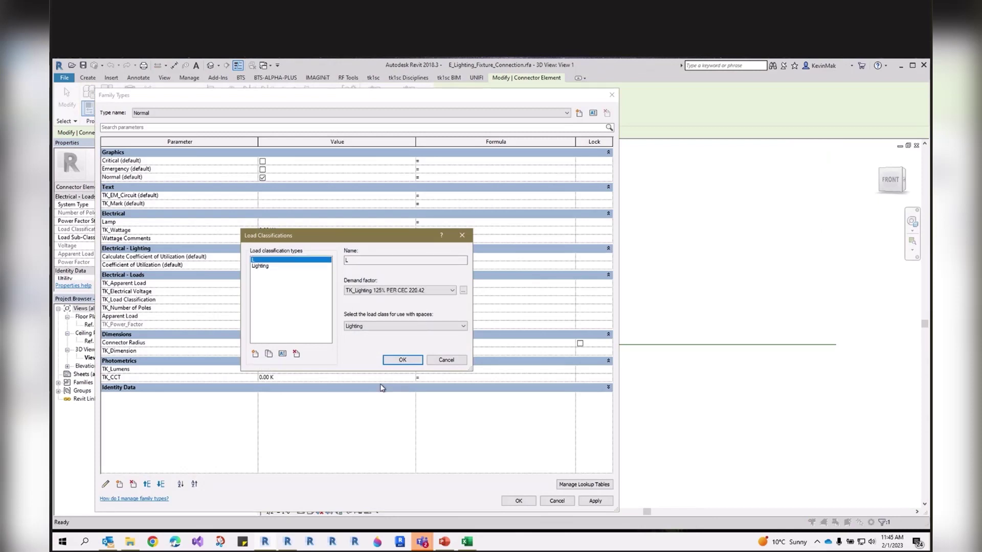
{"action": "left_click", "coordinate": [402, 360]}
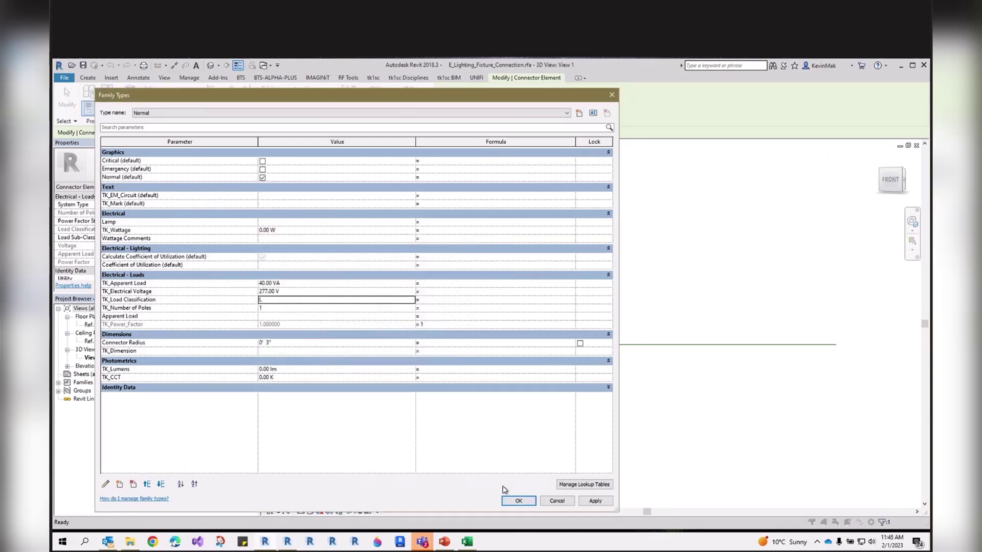
{"action": "left_click", "coordinate": [515, 501]}
Load the edited lighting fixture connection family into the demo project, overwriting the existing version
{"action": "left_click", "coordinate": [373, 99]}
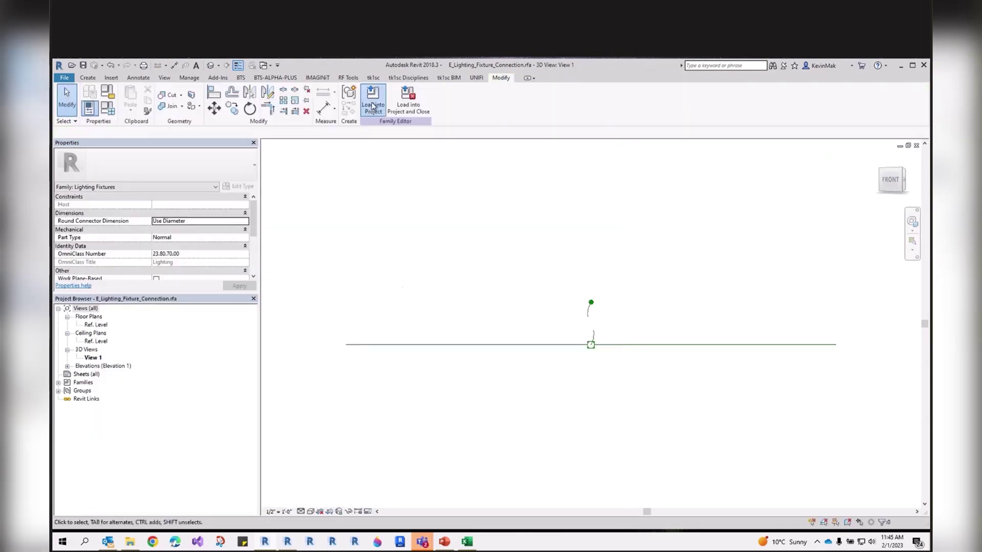
{"action": "left_click", "coordinate": [664, 405]}
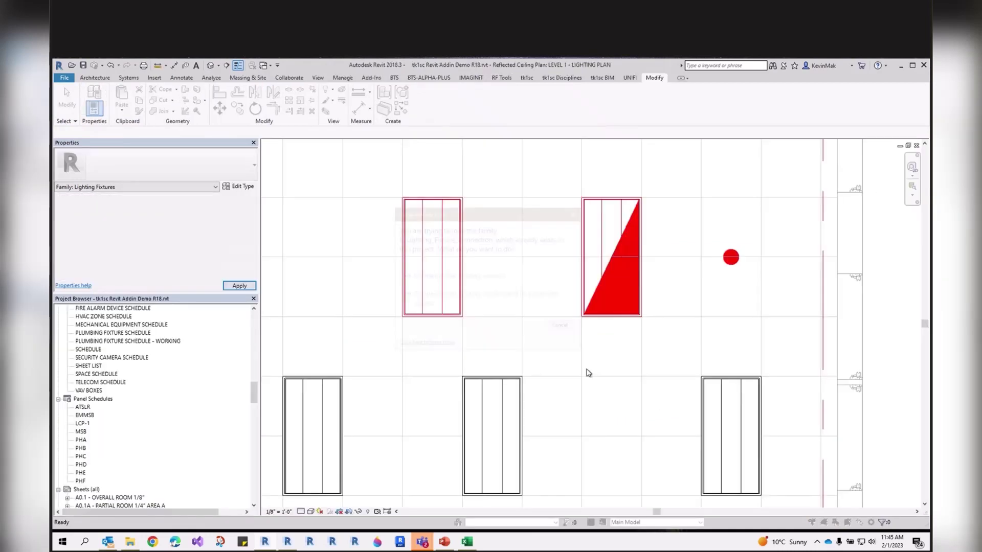
{"action": "left_click", "coordinate": [542, 301]}
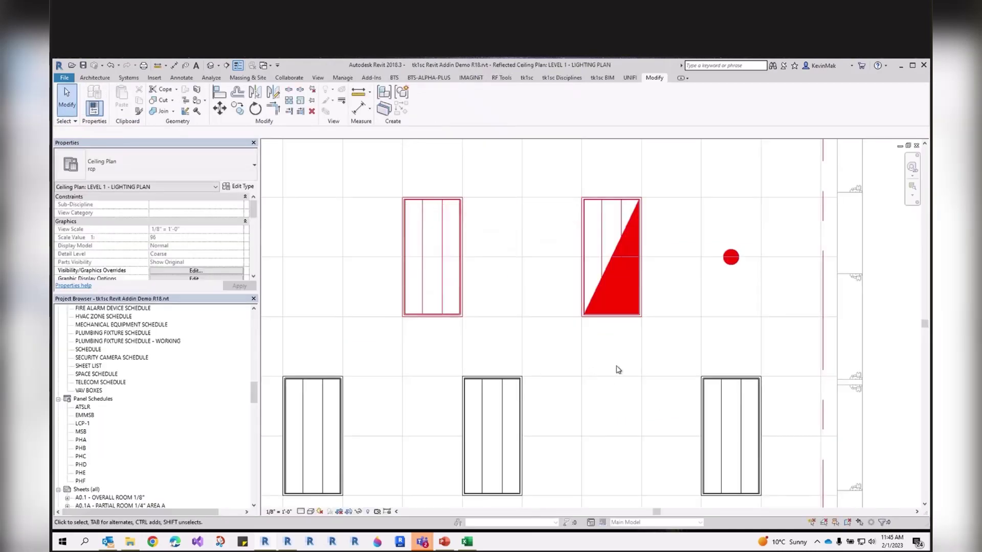
Review the load classifications in the PHF panel schedule and return to the Level 1 lighting plan
{"action": "double_click", "coordinate": [80, 481]}
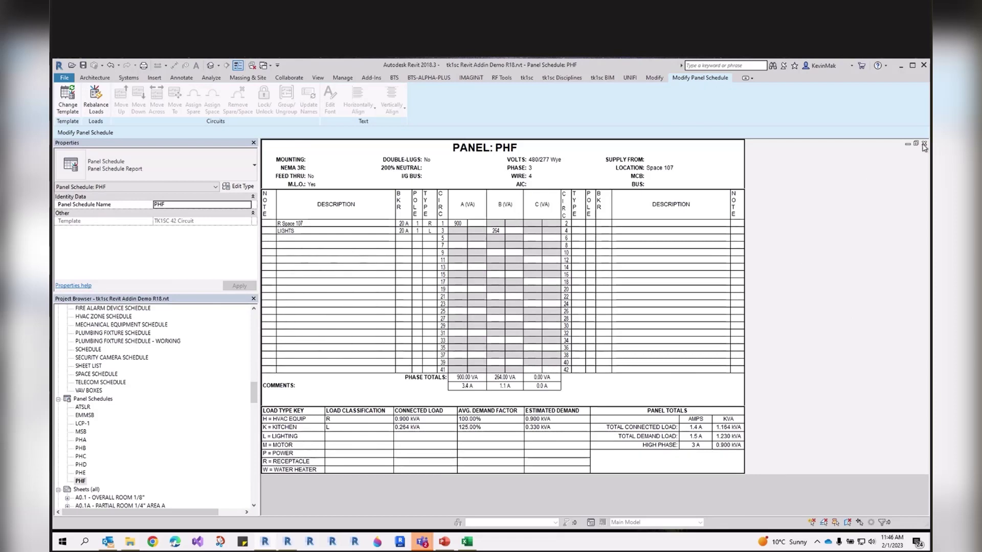
{"action": "key", "text": "ctrl+Tab"}
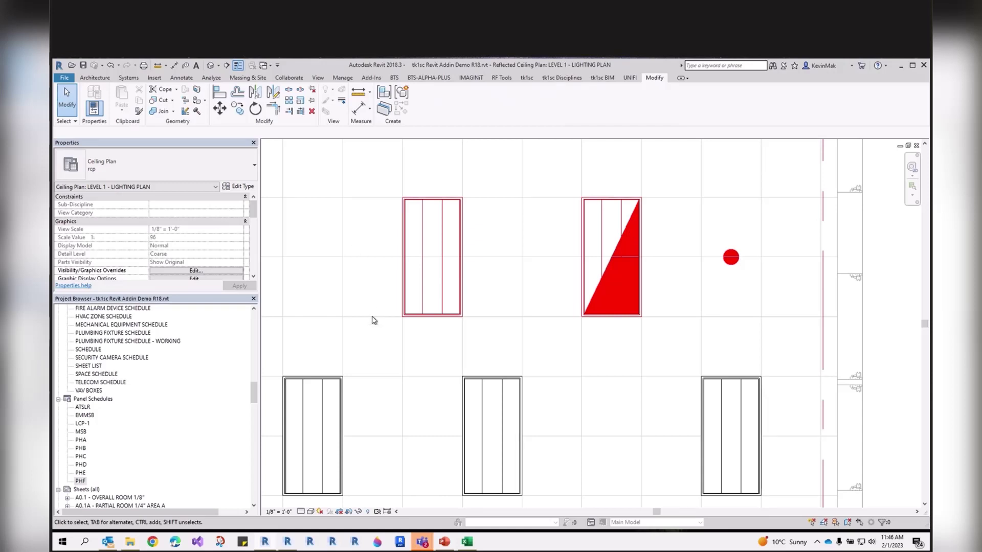
Bring up the tk1sc BIM tools and examine the Level 1 and Level 2 technology sheets in the project browser, keeping the project open
{"action": "left_click_drag", "start_coordinate": [254, 392], "coordinate": [252, 418]}
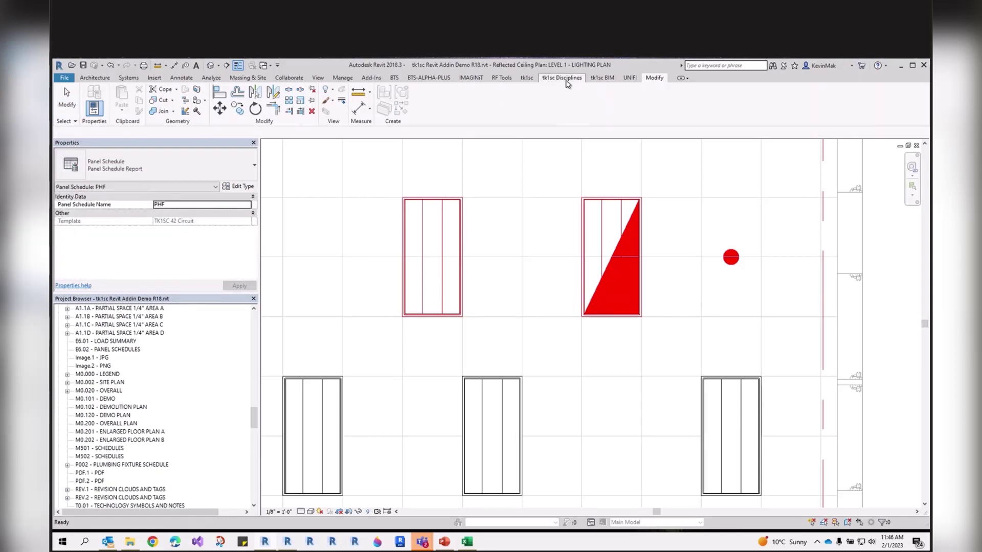
{"action": "left_click", "coordinate": [602, 80]}
{"action": "left_click_drag", "start_coordinate": [253, 412], "coordinate": [252, 435]}
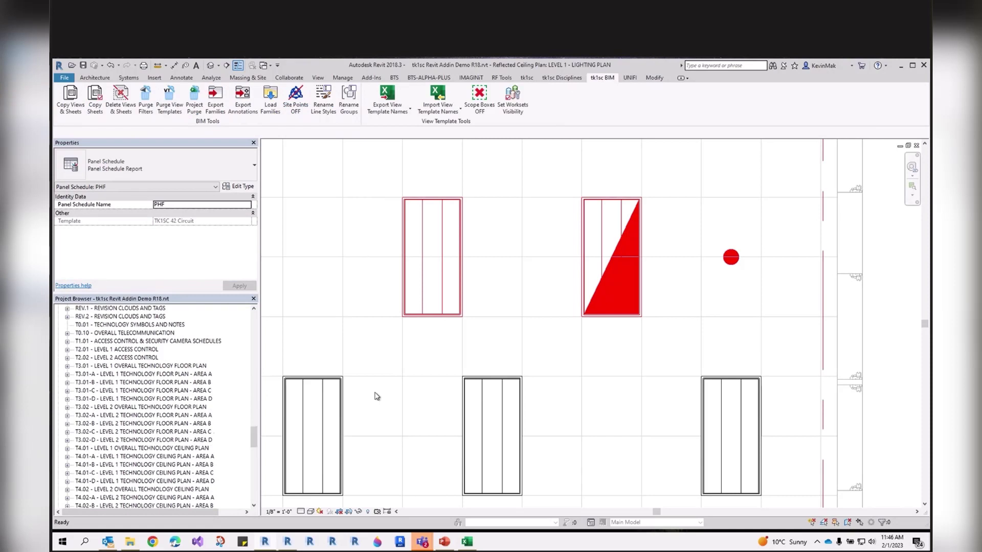
{"action": "left_click", "coordinate": [916, 145]}
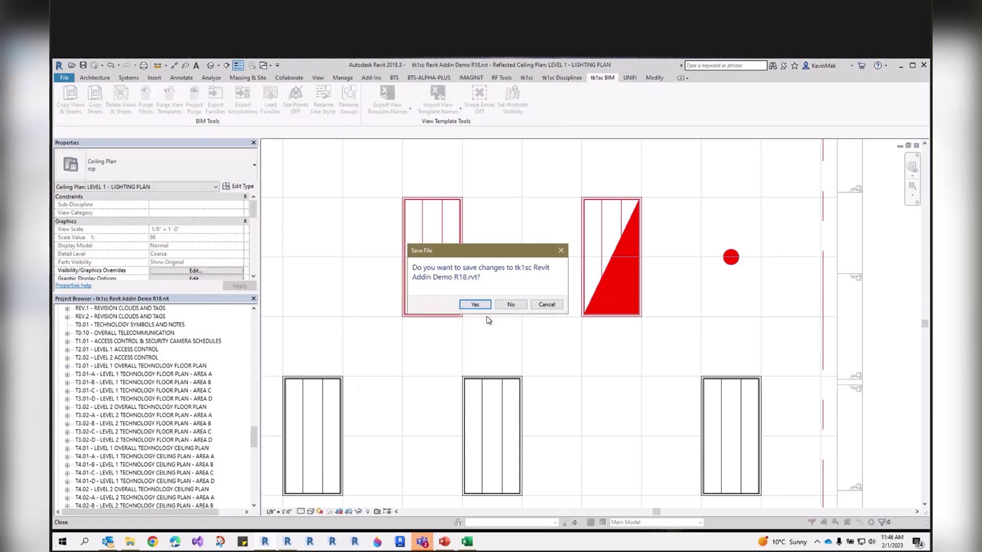
{"action": "left_click", "coordinate": [510, 304]}
{"action": "scroll", "coordinate": [253, 437], "scroll_direction": "down", "scroll_amount": 1}
{"action": "scroll", "coordinate": [253, 436], "scroll_direction": "down", "scroll_amount": 3}
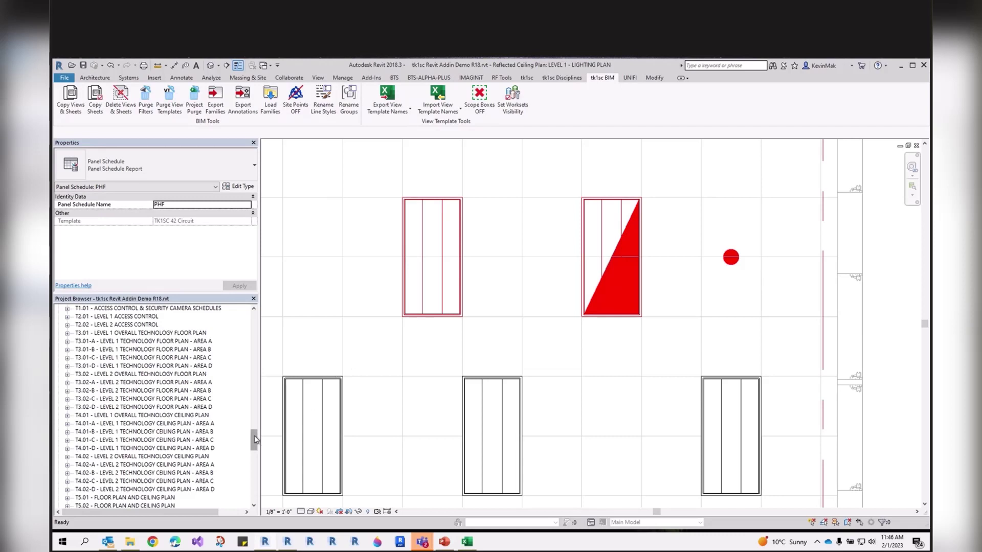
{"action": "left_click_drag", "start_coordinate": [255, 439], "coordinate": [255, 440]}
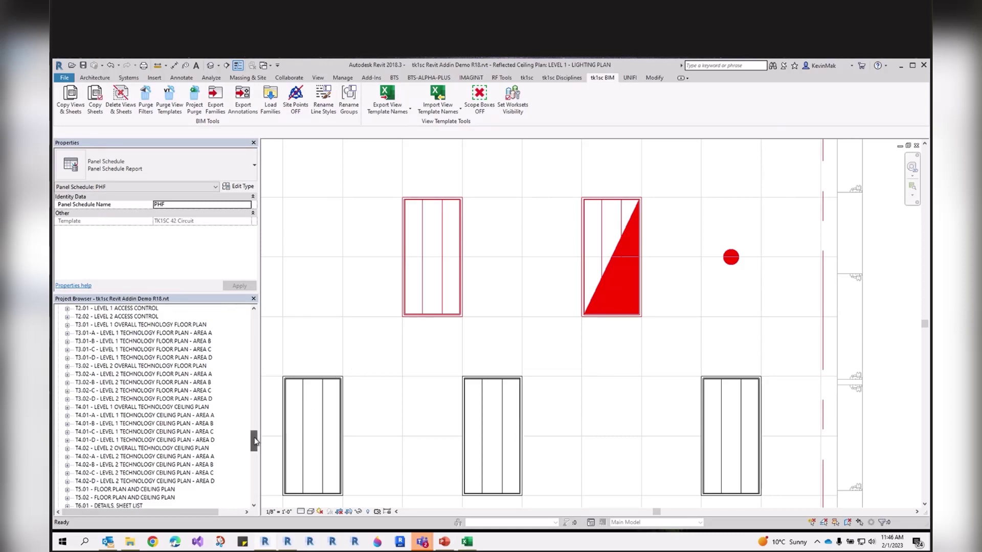
Start Delete Views & Sheets and target views whose name contains LEVEL 2
{"action": "left_click", "coordinate": [126, 103]}
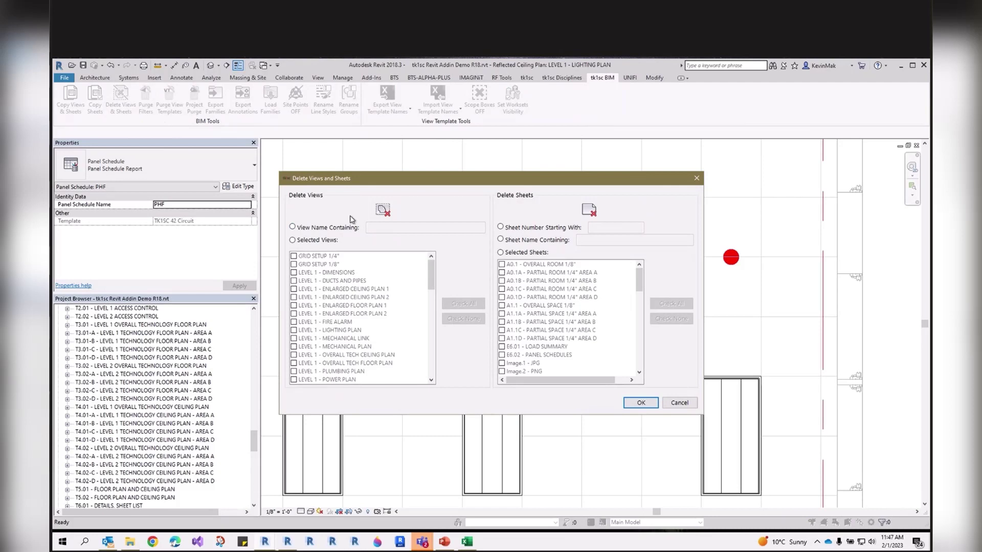
{"action": "left_click", "coordinate": [304, 228]}
{"action": "left_click", "coordinate": [392, 232]}
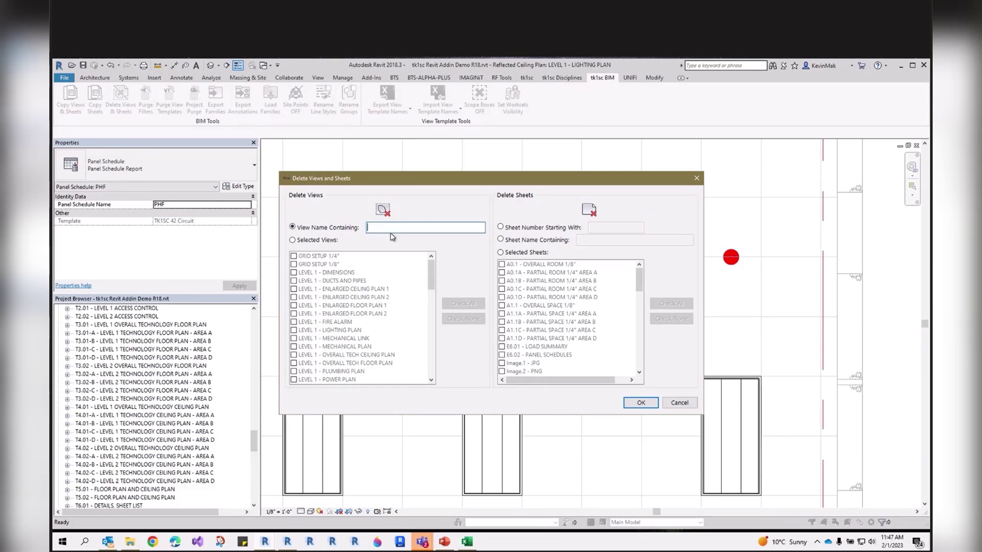
{"action": "type", "text": "LEVEL 2"}
Choose deletion by selected sheets and mark only the Level 2 technology ceiling plans T4.02 and T4.02-A to T4.02-D
{"action": "left_click", "coordinate": [511, 251]}
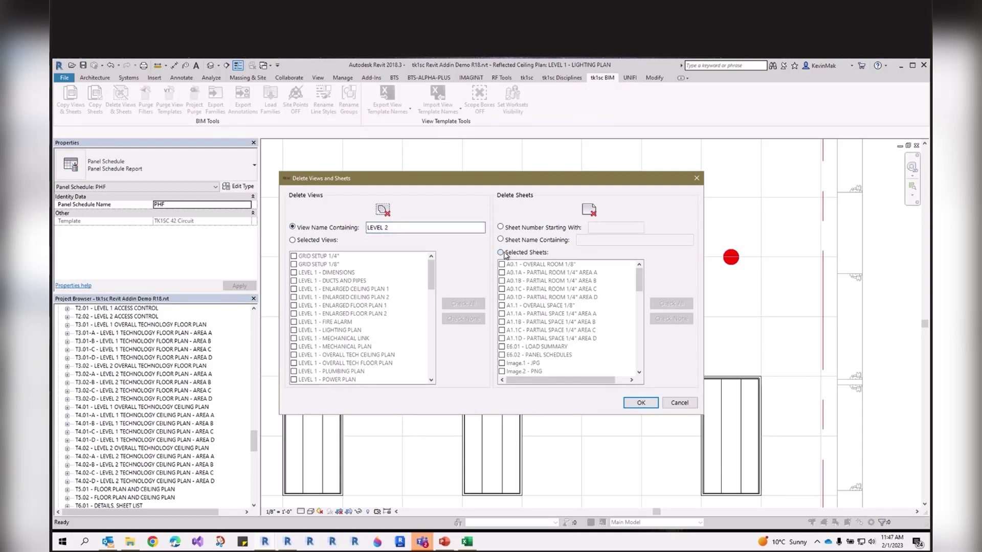
{"action": "left_click_drag", "start_coordinate": [639, 278], "coordinate": [635, 354]}
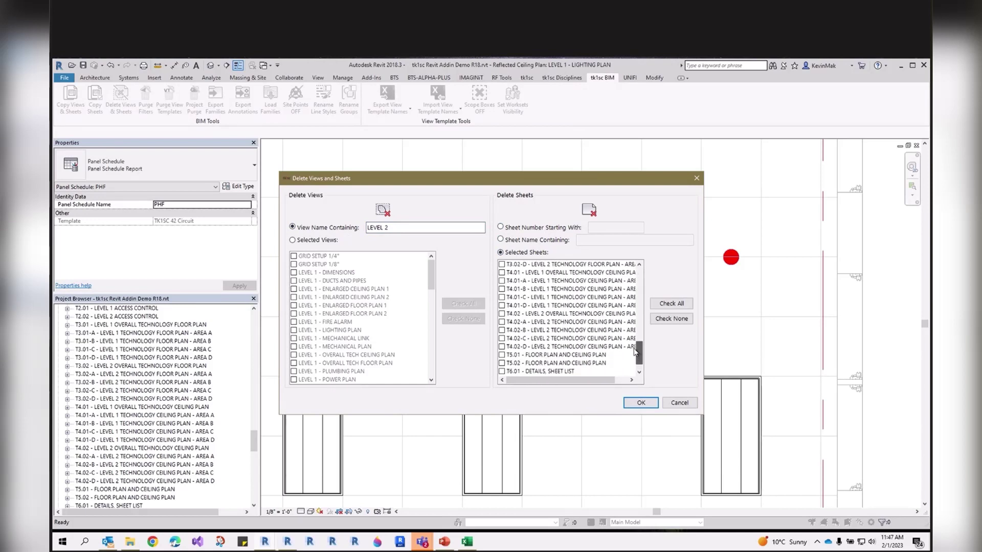
{"action": "left_click", "coordinate": [506, 348]}
{"action": "left_click", "coordinate": [503, 347]}
{"action": "double_click", "coordinate": [502, 338]}
{"action": "double_click", "coordinate": [502, 330]}
{"action": "double_click", "coordinate": [502, 322]}
{"action": "double_click", "coordinate": [501, 314]}
{"action": "double_click", "coordinate": [502, 305]}
{"action": "double_click", "coordinate": [502, 297]}
{"action": "double_click", "coordinate": [502, 288]}
{"action": "left_click", "coordinate": [503, 289]}
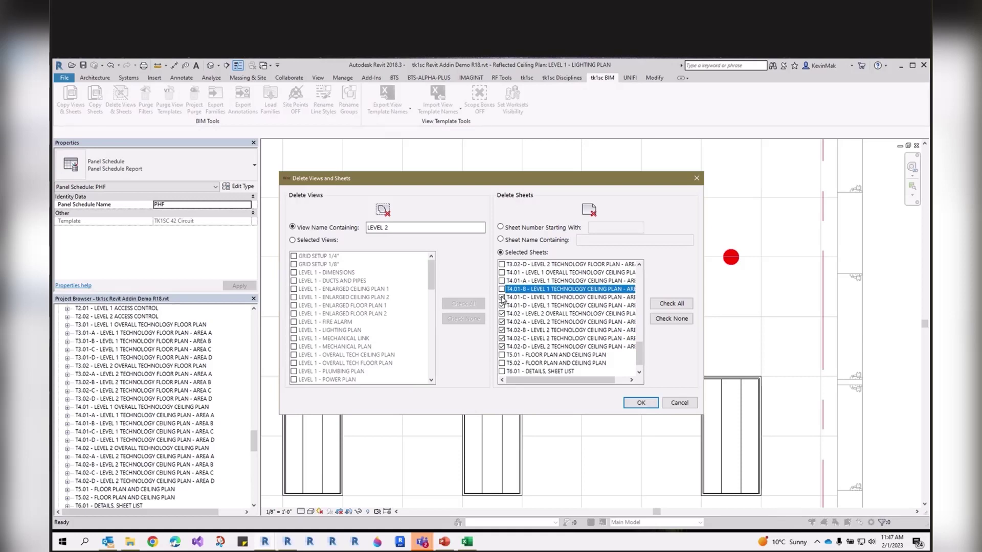
{"action": "double_click", "coordinate": [502, 297]}
{"action": "double_click", "coordinate": [502, 305]}
Mark the Level 2 technology floor plan sheets T3.02 and T3.02-A to T3.02-D for deletion as well
{"action": "scroll", "coordinate": [516, 316], "scroll_direction": "up", "scroll_amount": 1}
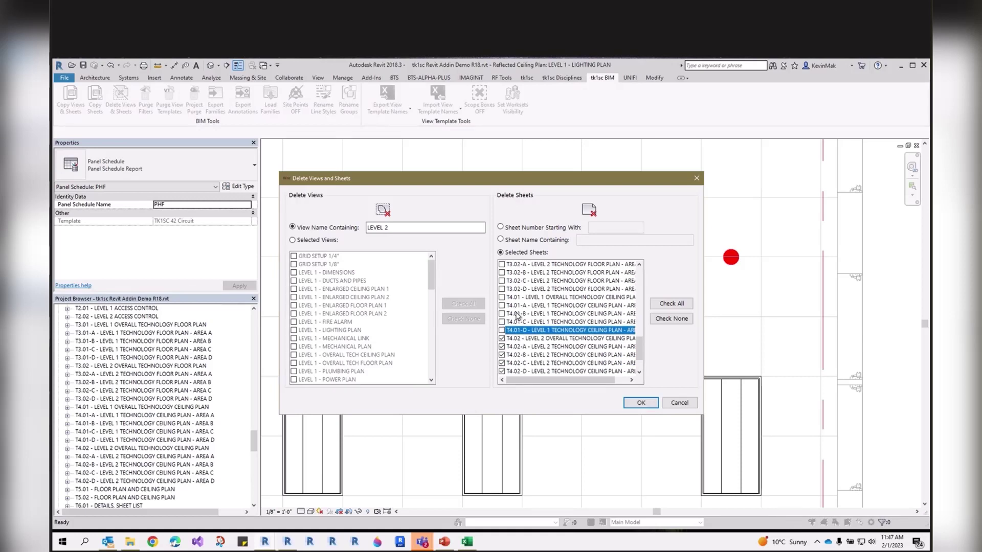
{"action": "double_click", "coordinate": [502, 289]}
{"action": "double_click", "coordinate": [502, 281]}
{"action": "double_click", "coordinate": [502, 272]}
{"action": "double_click", "coordinate": [502, 264]}
{"action": "scroll", "coordinate": [504, 266], "scroll_direction": "up", "scroll_amount": 1}
{"action": "double_click", "coordinate": [503, 280]}
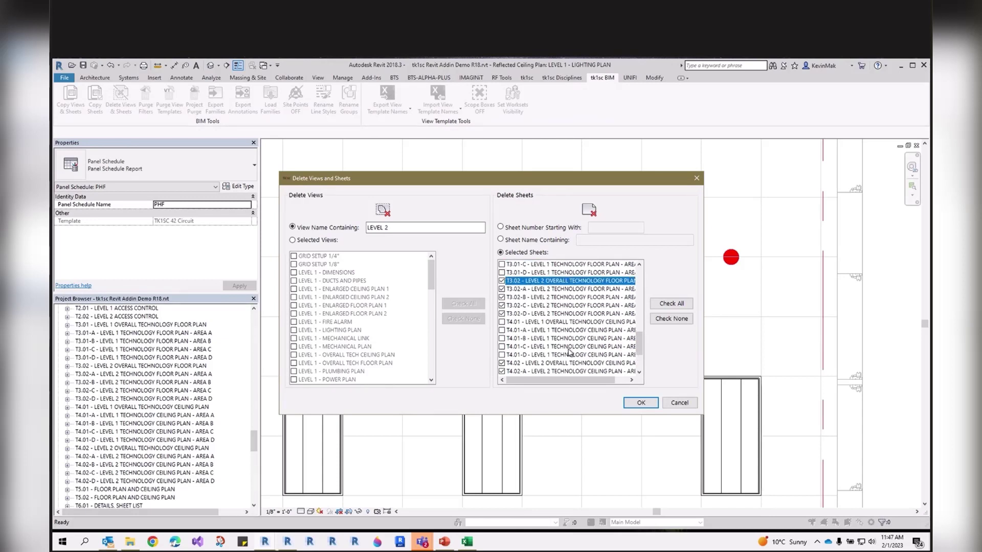
Delete the LEVEL 2 views and the marked sheets, and check the remaining sheets and views in the project browser
{"action": "scroll", "coordinate": [560, 370], "scroll_direction": "down", "scroll_amount": 2}
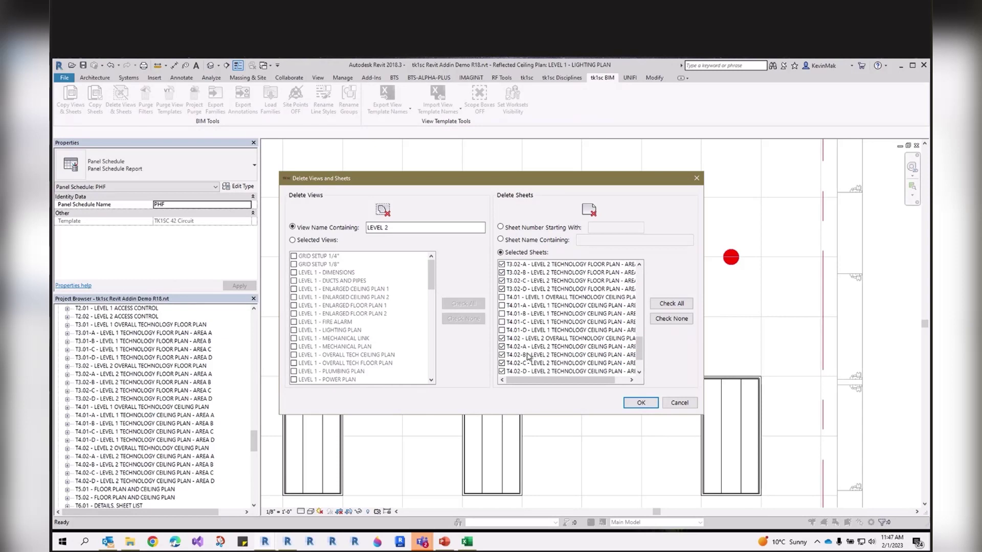
{"action": "left_click", "coordinate": [383, 226]}
{"action": "left_click", "coordinate": [641, 403]}
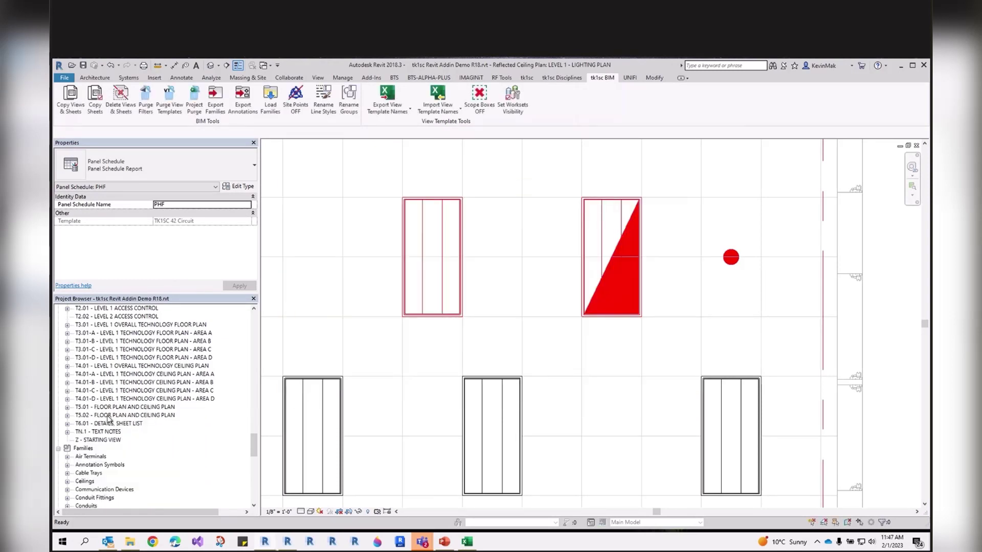
{"action": "left_click_drag", "start_coordinate": [258, 454], "coordinate": [257, 330]}
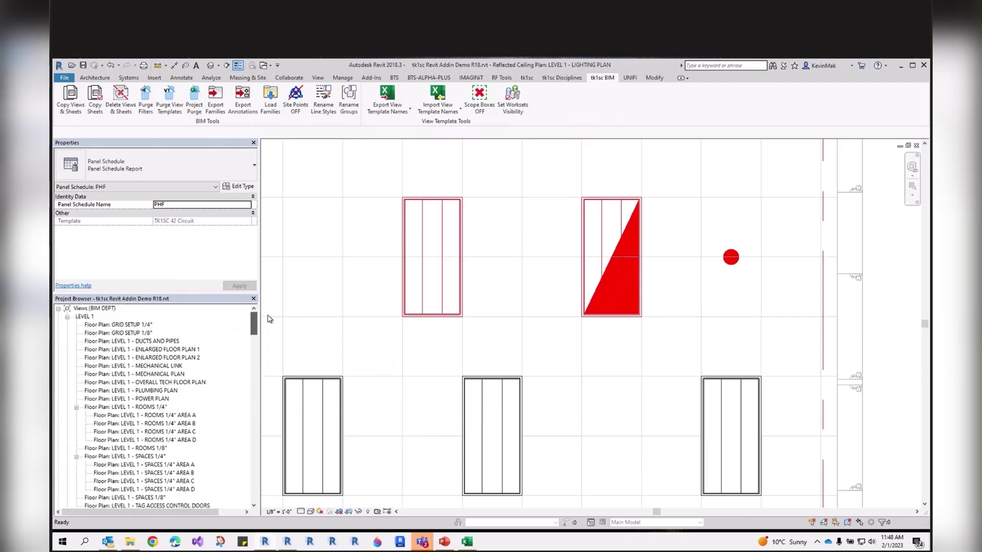
Review the LEVEL 1 views and the sheet list in the project browser
{"action": "left_click", "coordinate": [67, 317]}
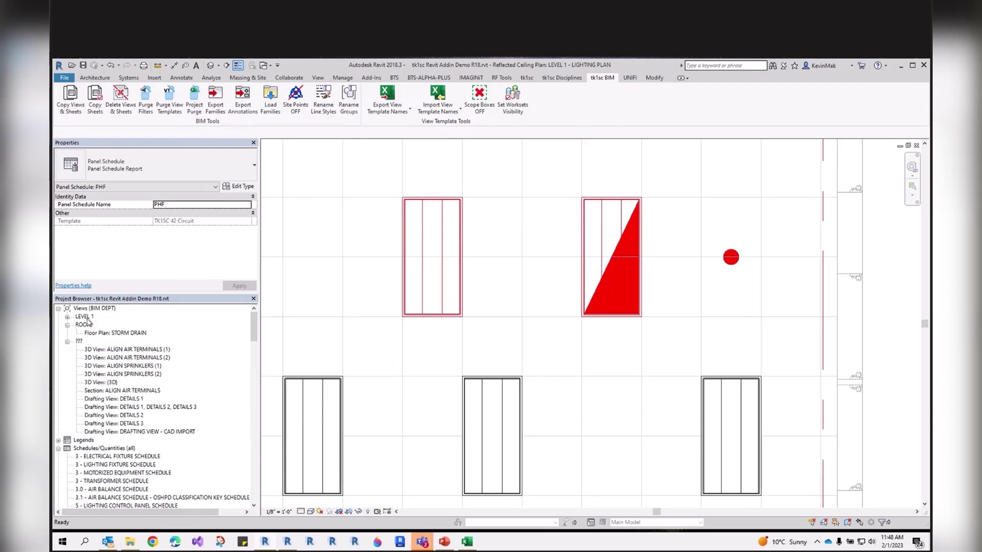
{"action": "left_click", "coordinate": [67, 317]}
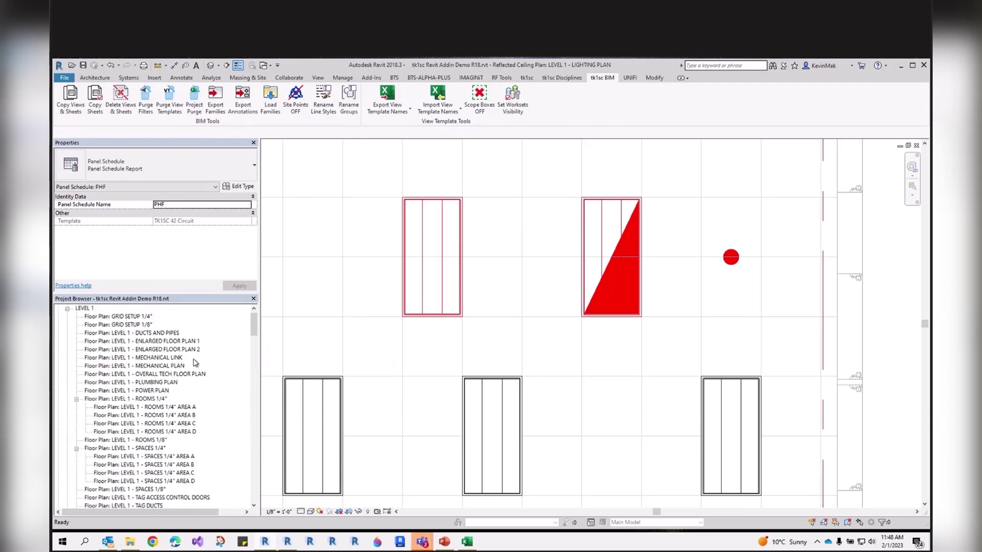
{"action": "left_click_drag", "start_coordinate": [254, 320], "coordinate": [259, 406]}
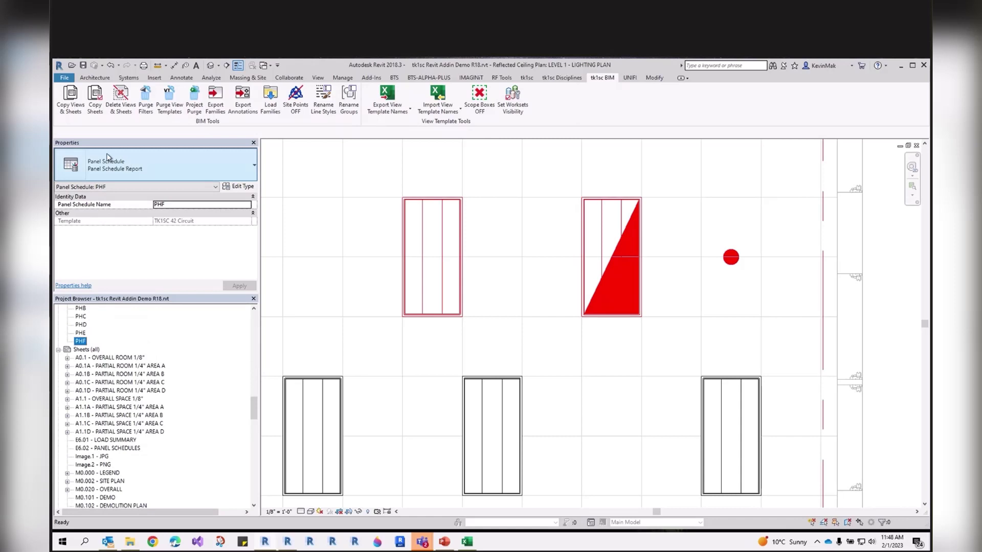
{"action": "left_click", "coordinate": [70, 100]}
{"action": "left_click_drag", "start_coordinate": [498, 152], "coordinate": [524, 164]}
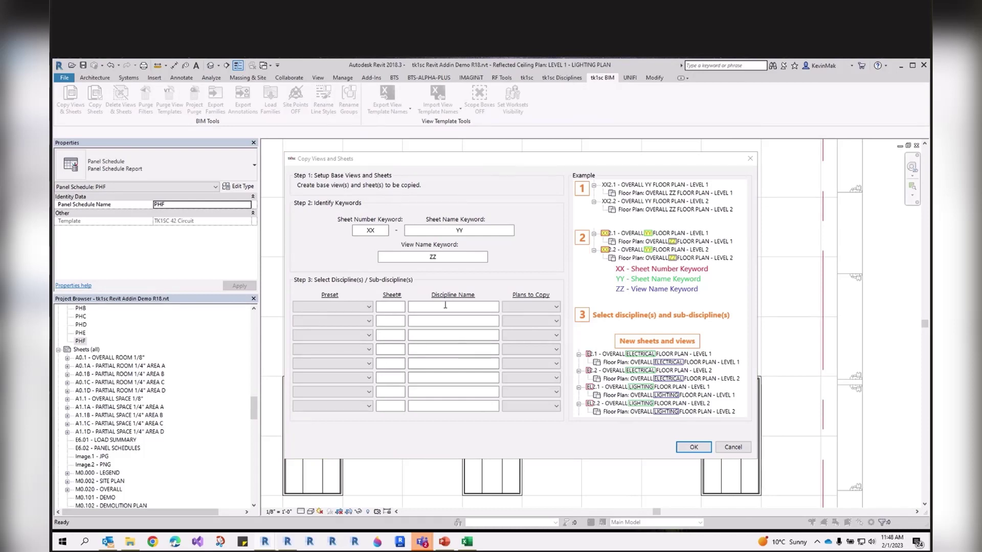
{"action": "left_click", "coordinate": [750, 158]}
Expand technology sheets T3.01 and T3.01-A to show their placed views and legends, and widen the project browser
{"action": "scroll", "coordinate": [139, 387], "scroll_direction": "down", "scroll_amount": 10}
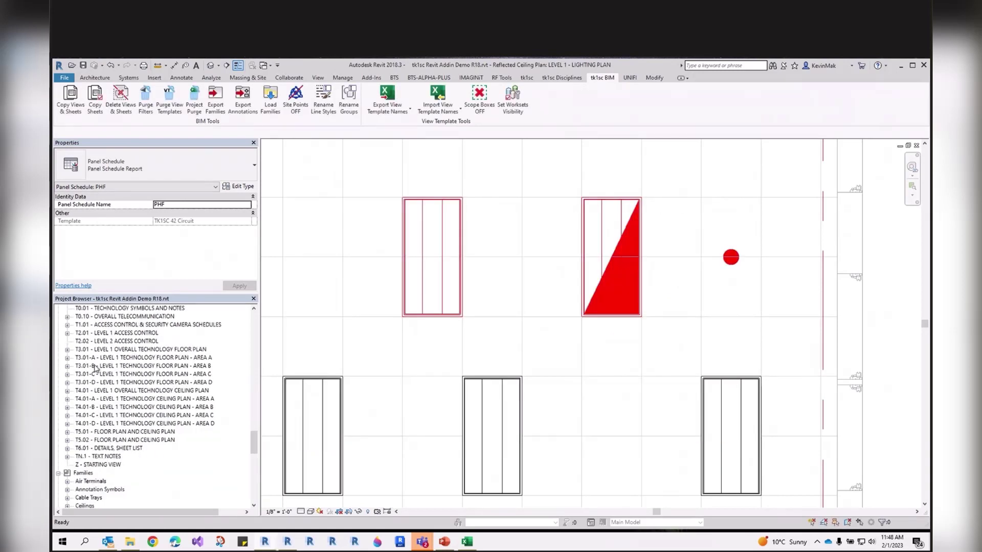
{"action": "left_click", "coordinate": [67, 349]}
{"action": "left_click", "coordinate": [67, 382]}
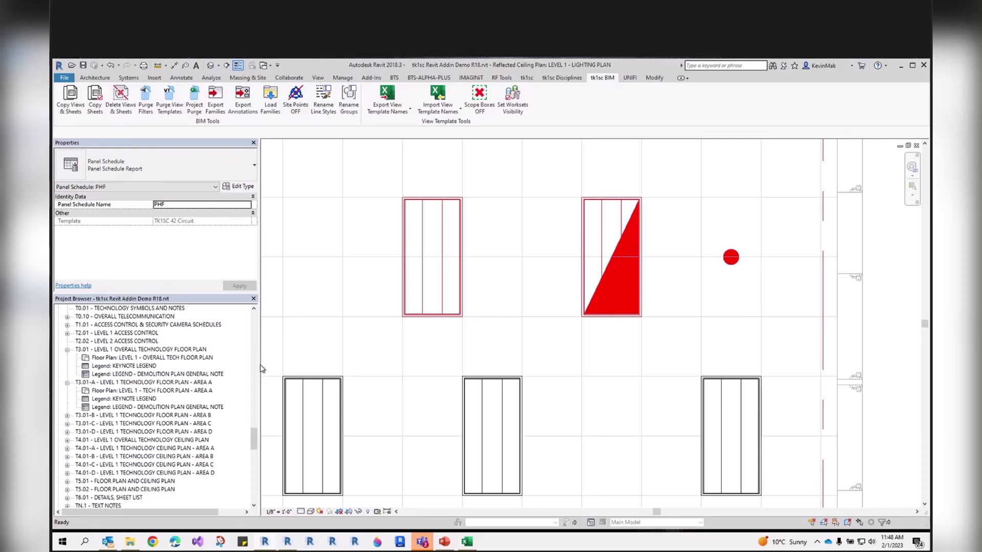
{"action": "left_click_drag", "start_coordinate": [261, 366], "coordinate": [269, 366]}
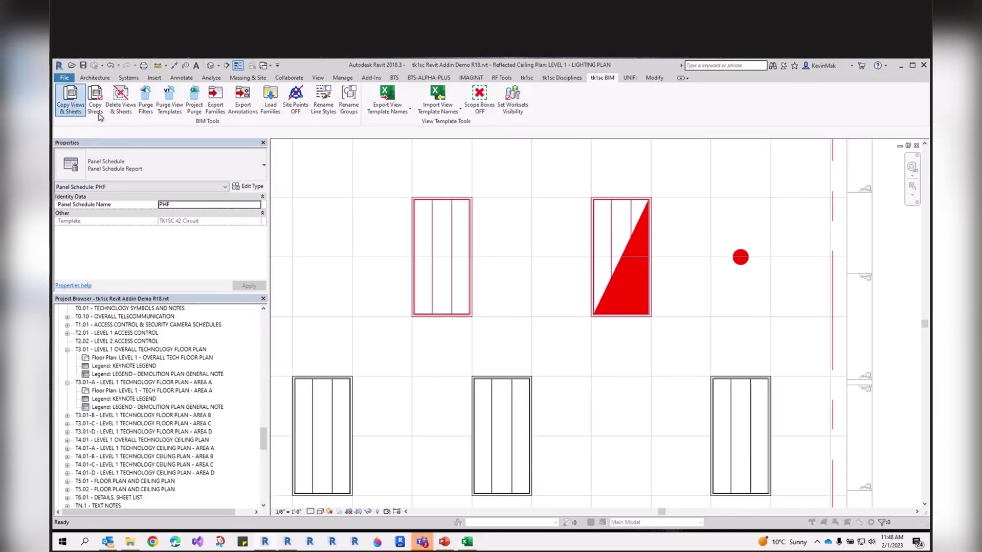
Start Copy Views & Sheets with sheet number keyword T, sheet name keyword TECHNOLOGY and view name keyword TECH
{"action": "left_click", "coordinate": [71, 98]}
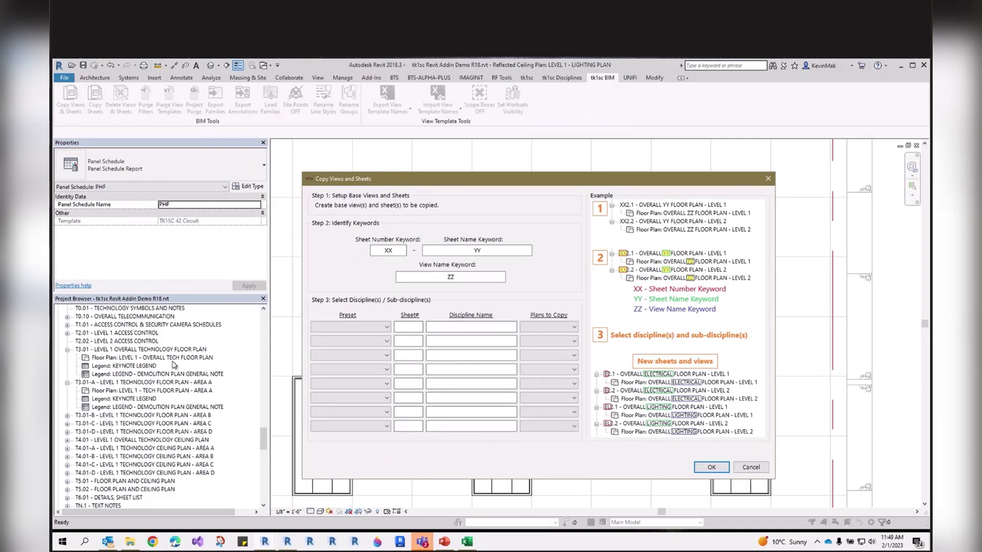
{"action": "double_click", "coordinate": [388, 250]}
{"action": "left_click", "coordinate": [398, 250]}
{"action": "left_click_drag", "start_coordinate": [398, 251], "coordinate": [367, 250]}
{"action": "type", "text": "T"}
{"action": "key", "text": "Tab"}
{"action": "type", "text": "TECHNOLOGY"}
{"action": "left_click_drag", "start_coordinate": [458, 277], "coordinate": [395, 277]}
{"action": "type", "text": "TECH"}
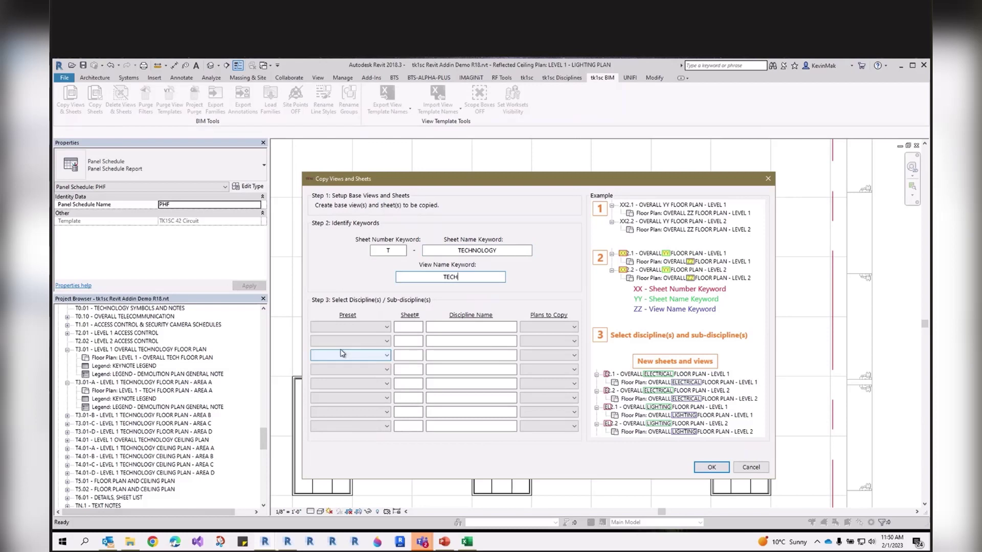
Fill the first discipline row with the Mechanical preset, keeping sheet number M, name MECHANICAL and Floor Plans
{"action": "left_click", "coordinate": [367, 331]}
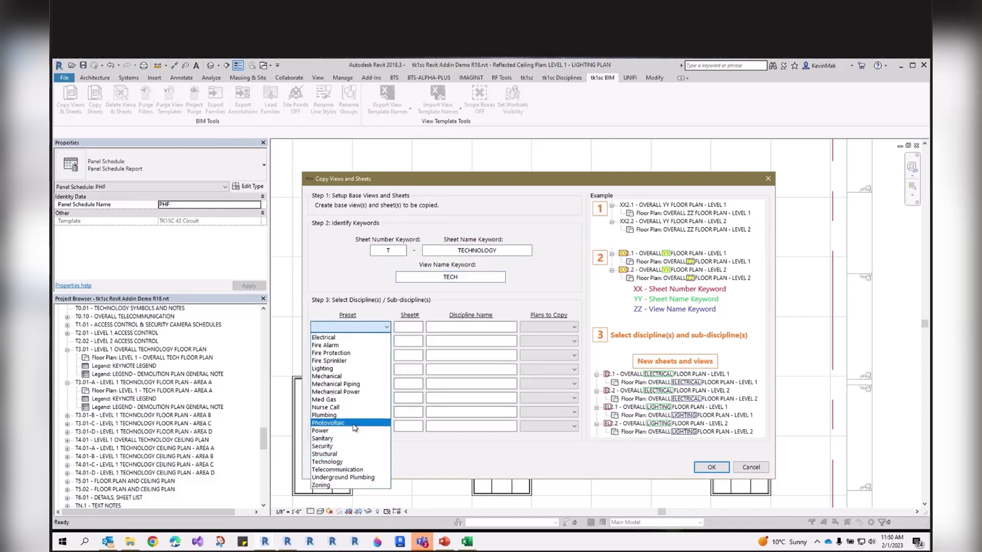
{"action": "left_click", "coordinate": [352, 377]}
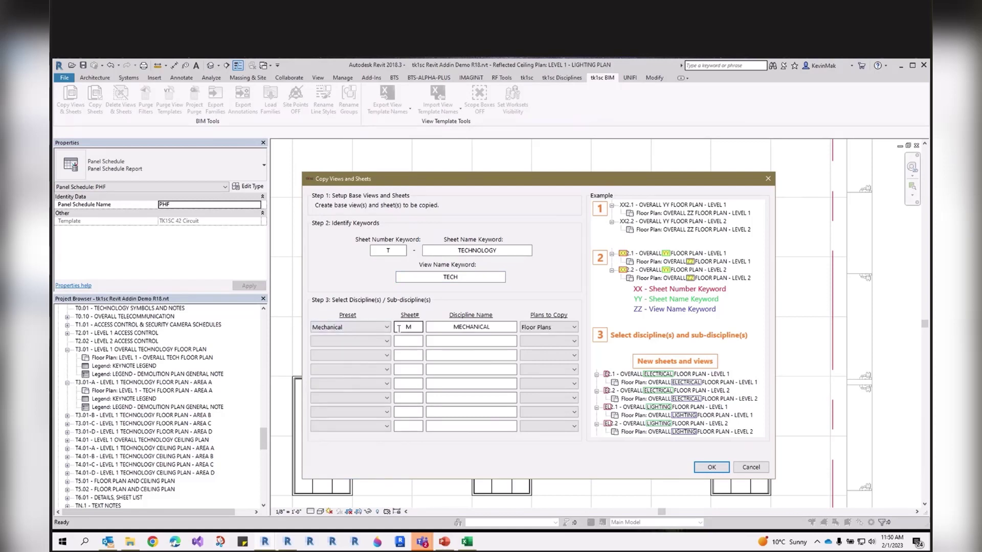
{"action": "key", "text": "Tab"}
{"action": "left_click", "coordinate": [490, 326]}
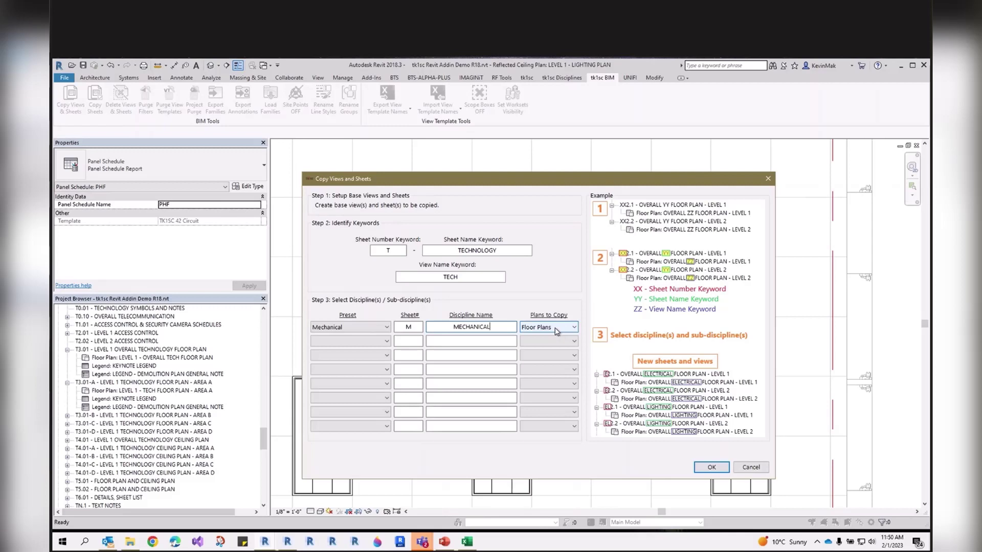
Add a custom LIGHTING discipline with sheet number L and Ceiling Plans, and run the copy of views and sheets
{"action": "left_click", "coordinate": [387, 341]}
{"action": "left_click", "coordinate": [414, 341]}
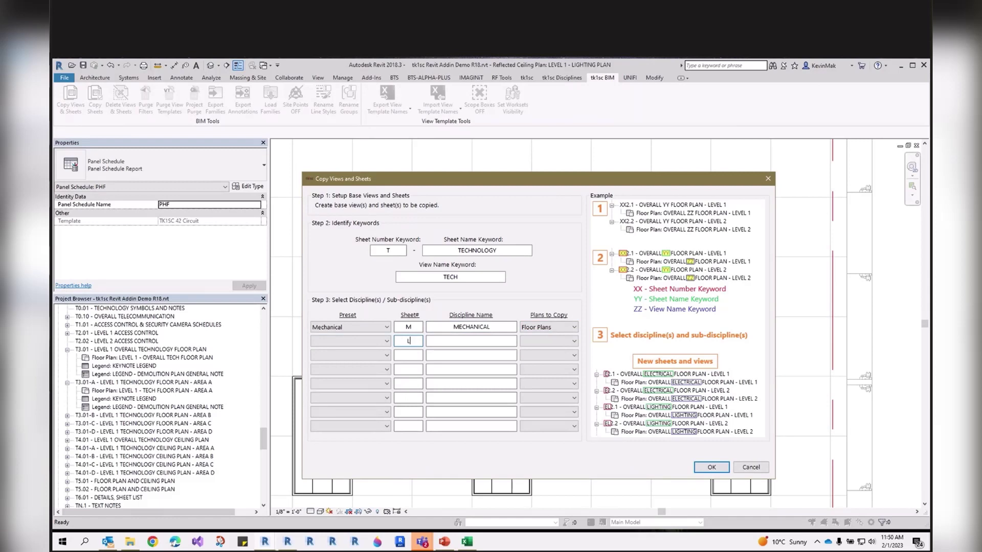
{"action": "key", "text": "Tab"}
{"action": "type", "text": "LIGHTING"}
{"action": "left_click", "coordinate": [557, 341]}
{"action": "left_click", "coordinate": [559, 361]}
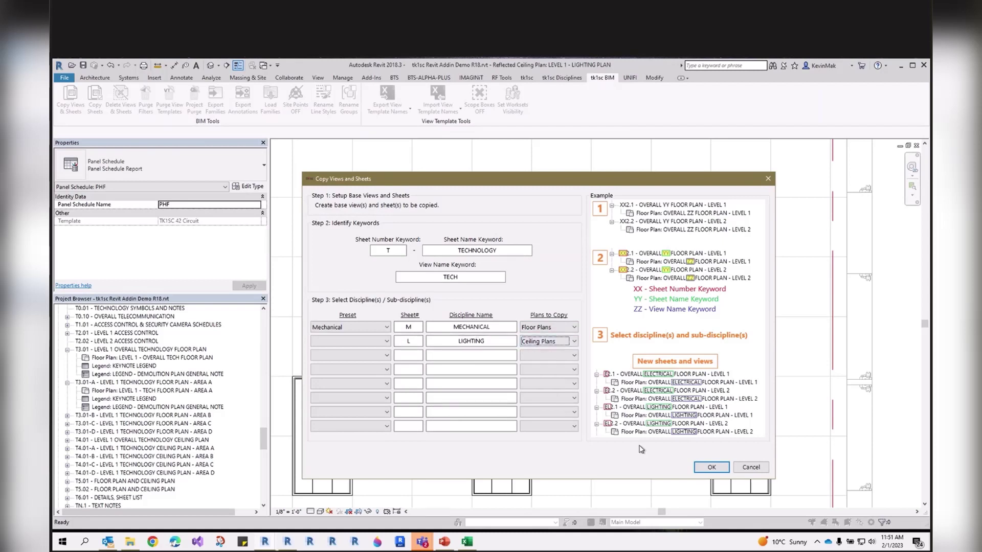
{"action": "left_click", "coordinate": [711, 466]}
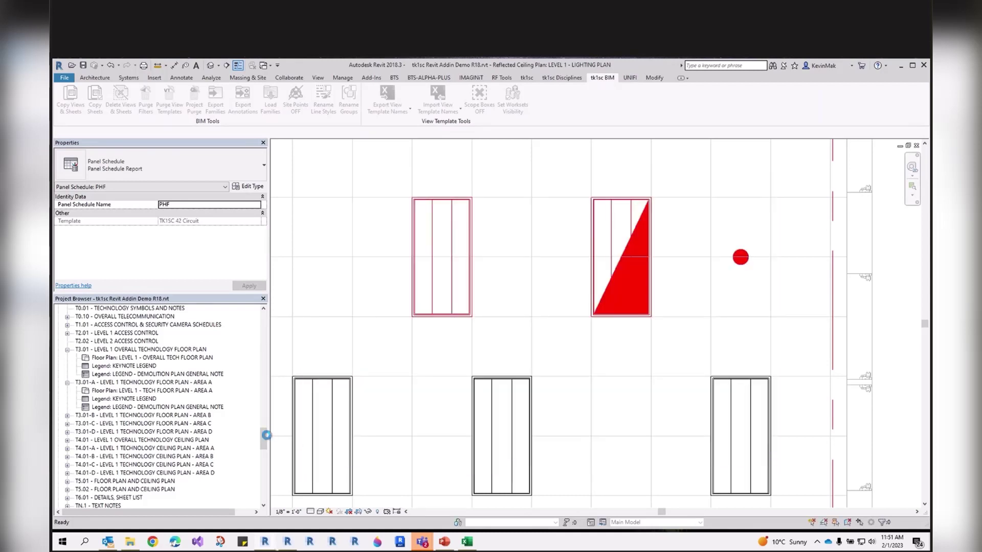
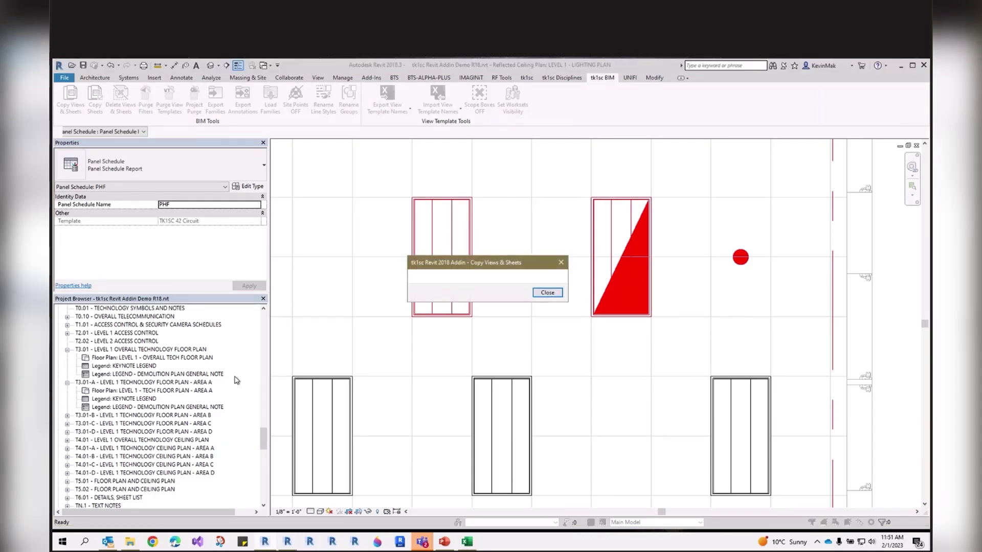
{"action": "left_click", "coordinate": [547, 292]}
Collapse sheets T3.01-A and T3.01 in the project browser, and briefly check the view placed on T2.01
{"action": "left_click_drag", "start_coordinate": [263, 443], "coordinate": [263, 439]}
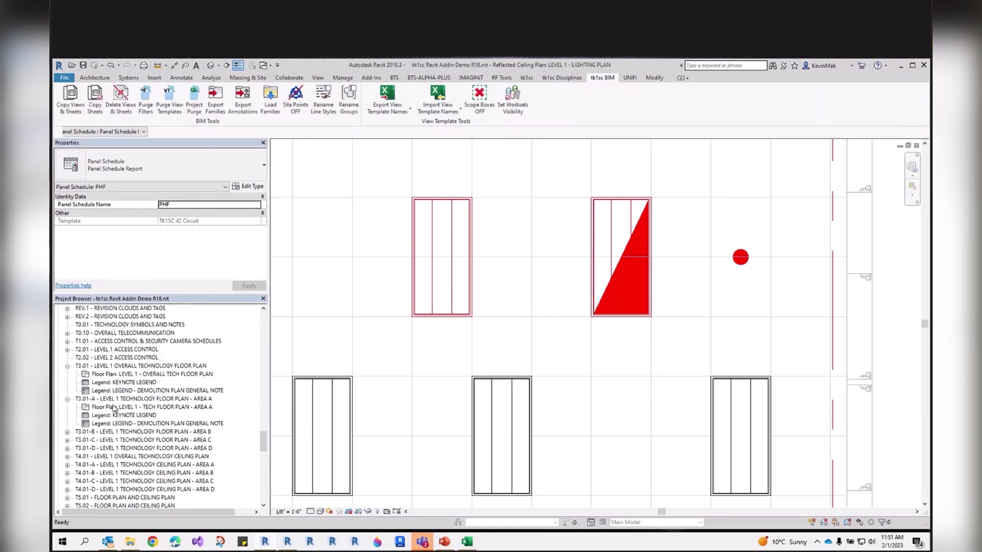
{"action": "left_click", "coordinate": [67, 399]}
{"action": "left_click", "coordinate": [67, 366]}
{"action": "left_click", "coordinate": [68, 350]}
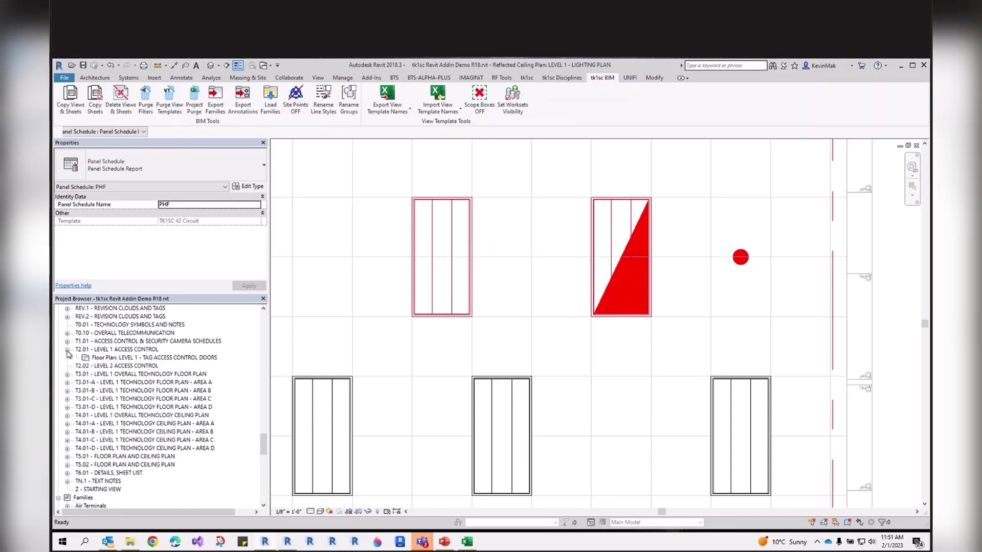
{"action": "left_click", "coordinate": [68, 350]}
Locate and select the copied mechanical floor plan sheets M3.01 and M3.01-A to M3.01-D in the project browser
{"action": "scroll", "coordinate": [128, 365], "scroll_direction": "up", "scroll_amount": 2}
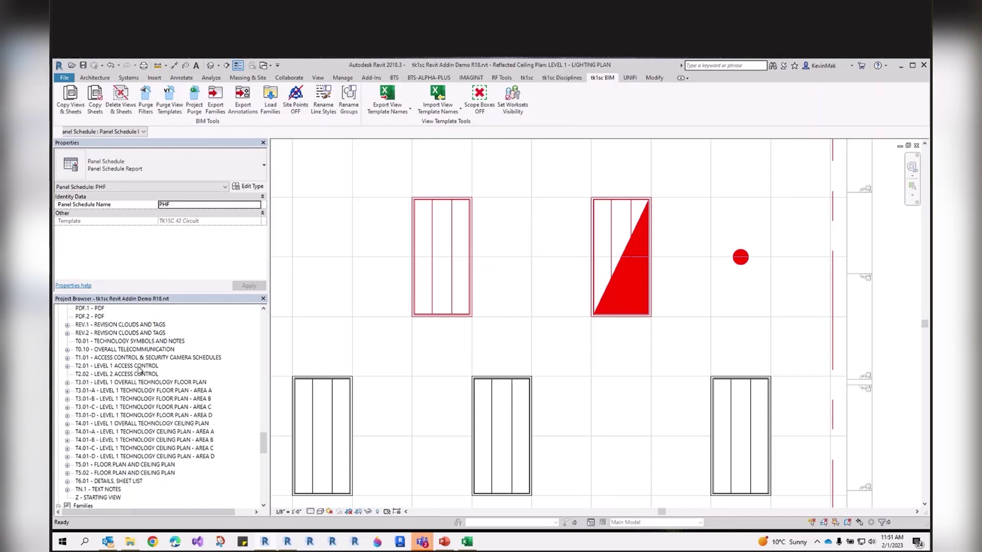
{"action": "scroll", "coordinate": [140, 369], "scroll_direction": "up", "scroll_amount": 3}
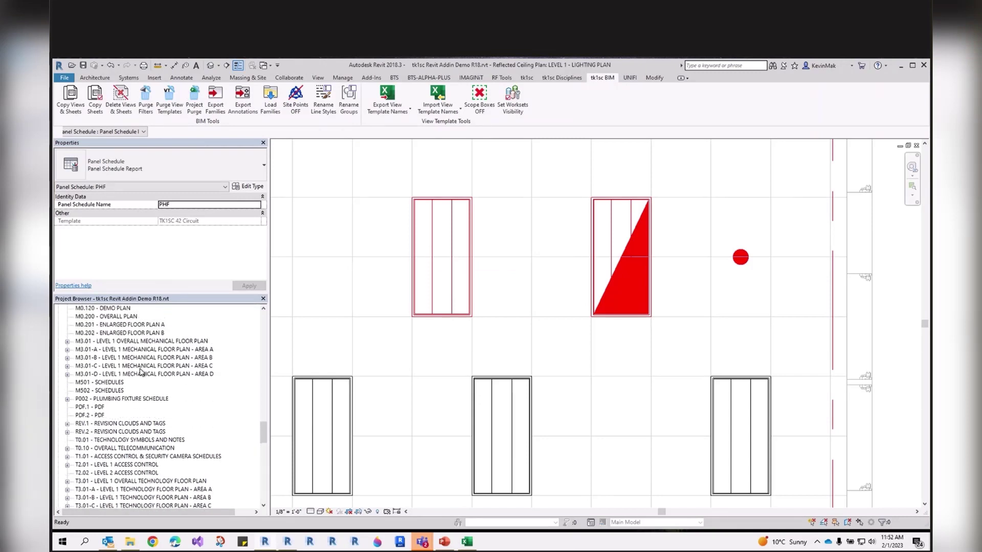
{"action": "left_click", "coordinate": [151, 344]}
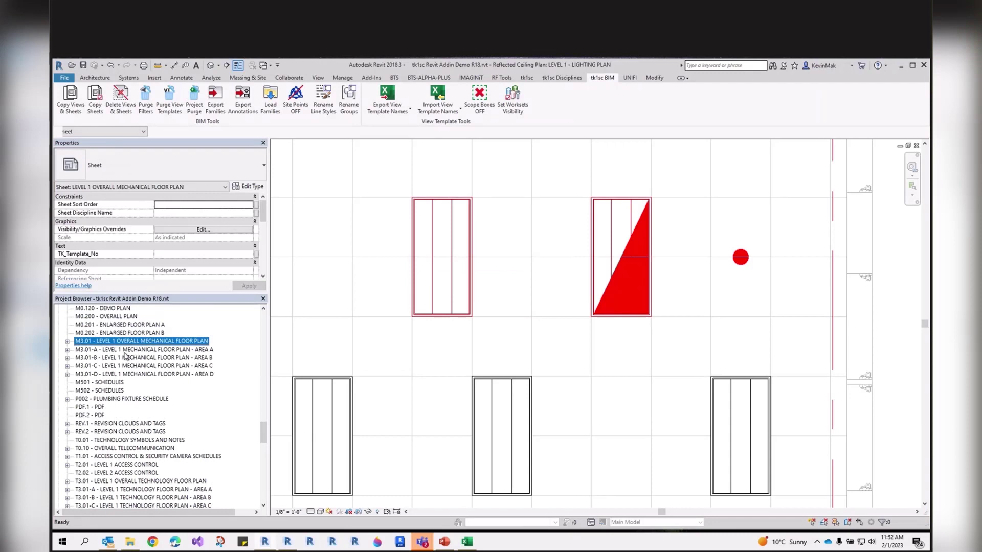
{"action": "left_click", "coordinate": [153, 375], "text": "shift"}
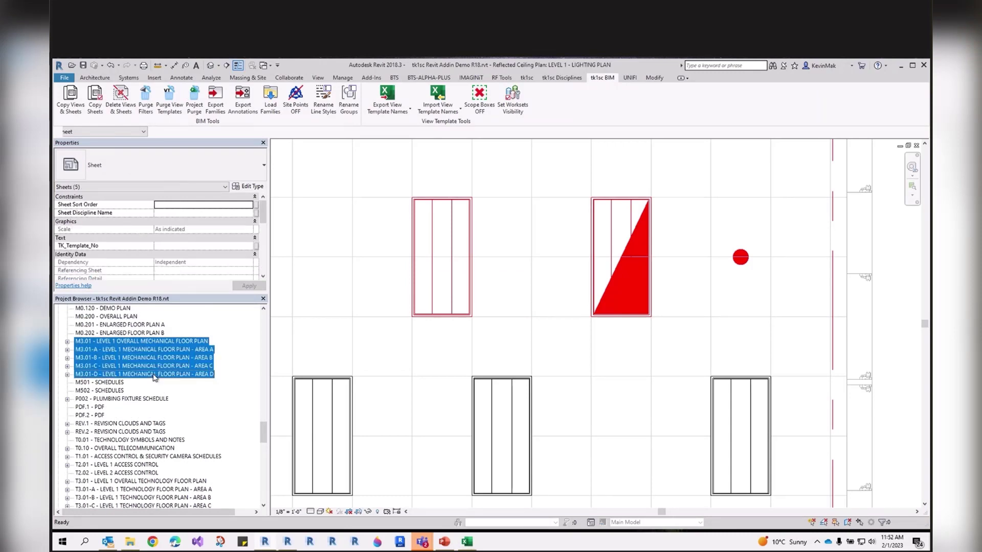
Locate and select the copied lighting ceiling plan sheets L4.01 and L4.01-A to L4.01-D
{"action": "scroll", "coordinate": [163, 377], "scroll_direction": "up", "scroll_amount": 3}
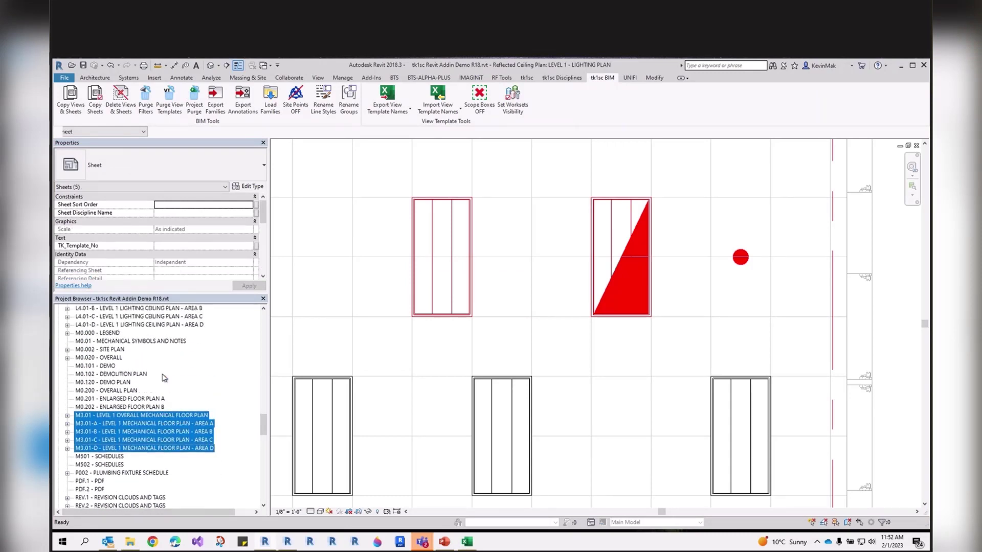
{"action": "scroll", "coordinate": [163, 377], "scroll_direction": "up", "scroll_amount": 1}
{"action": "left_click", "coordinate": [143, 336]}
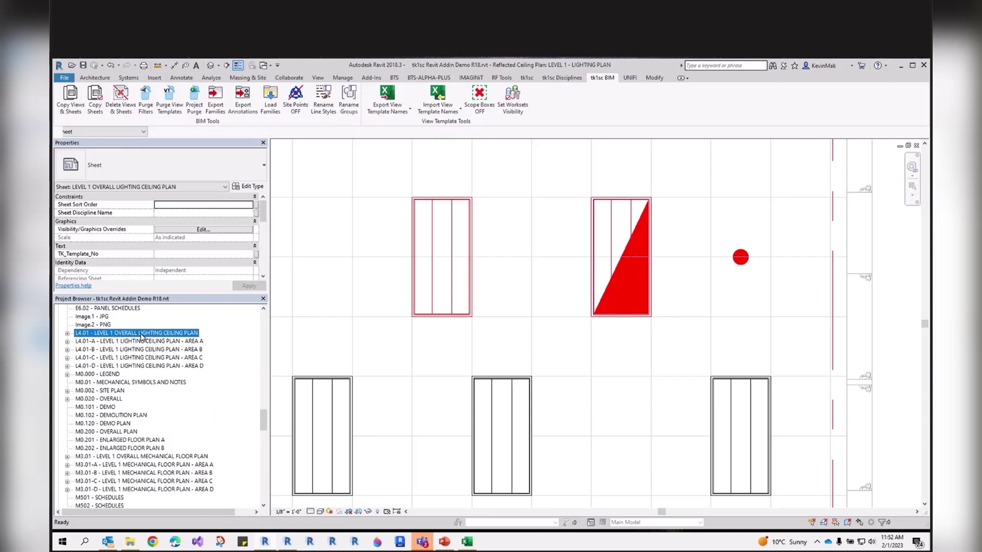
{"action": "left_click", "coordinate": [147, 366], "text": "shift"}
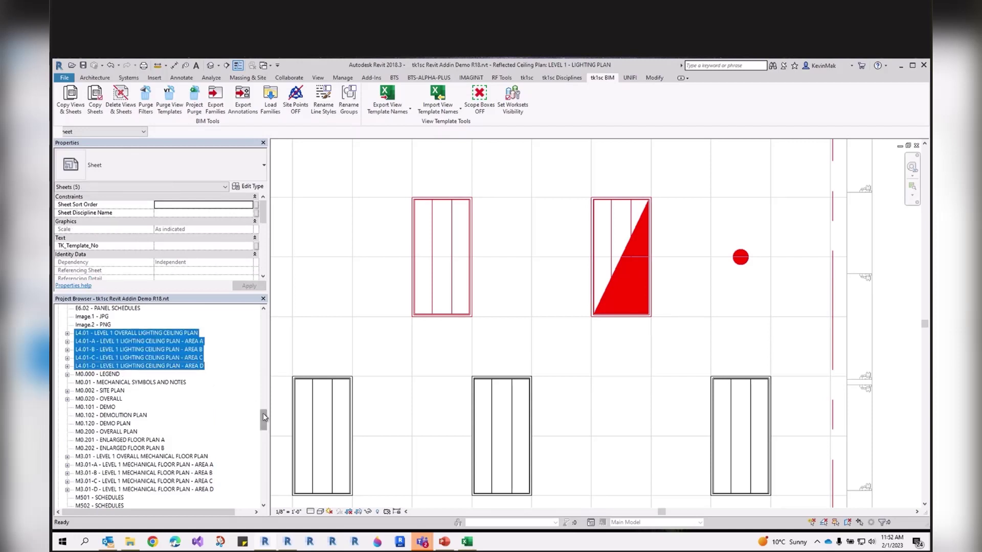
Open lighting ceiling plan sheet L4.01-A to inspect its copied contents, and close it again
{"action": "left_click_drag", "start_coordinate": [263, 415], "coordinate": [265, 427]}
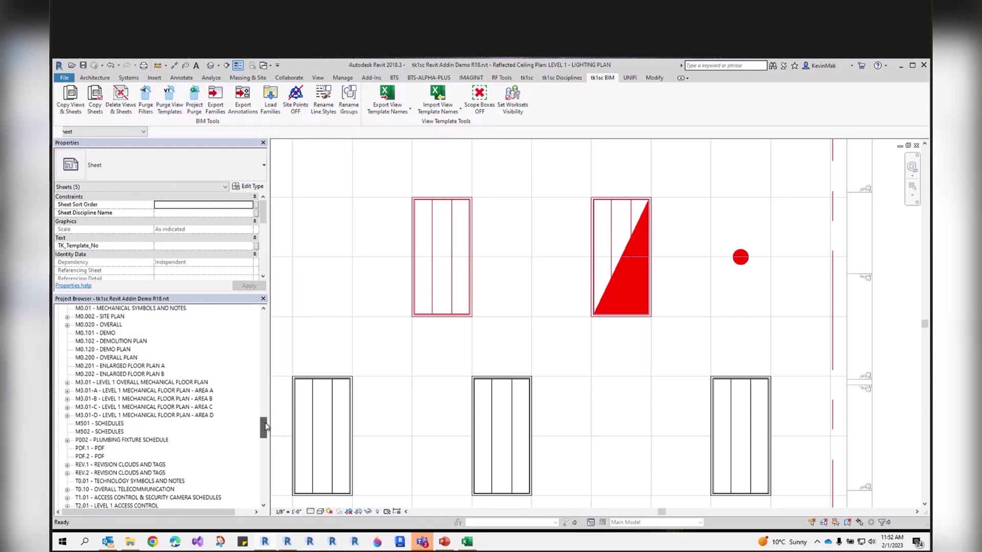
{"action": "left_click_drag", "start_coordinate": [264, 427], "coordinate": [267, 416]}
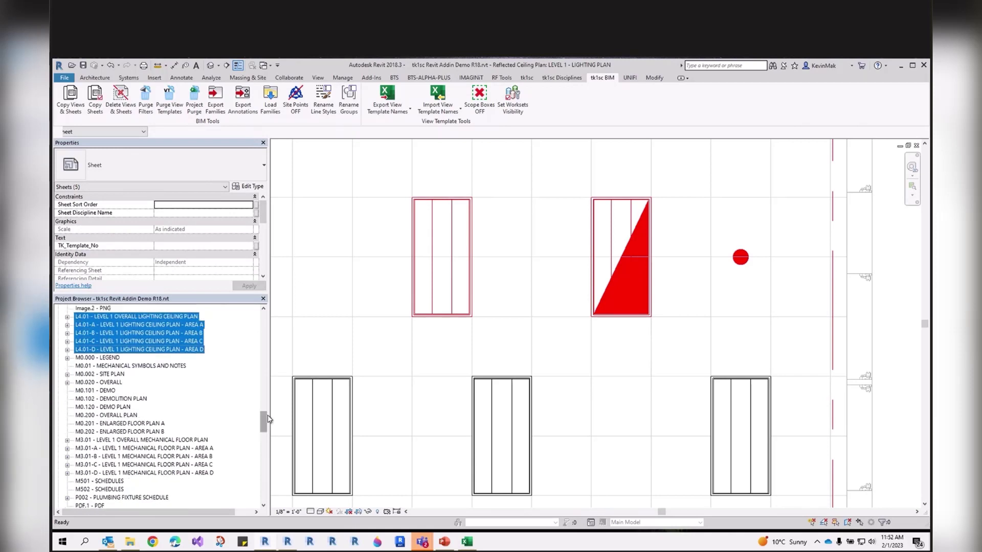
{"action": "double_click", "coordinate": [184, 325]}
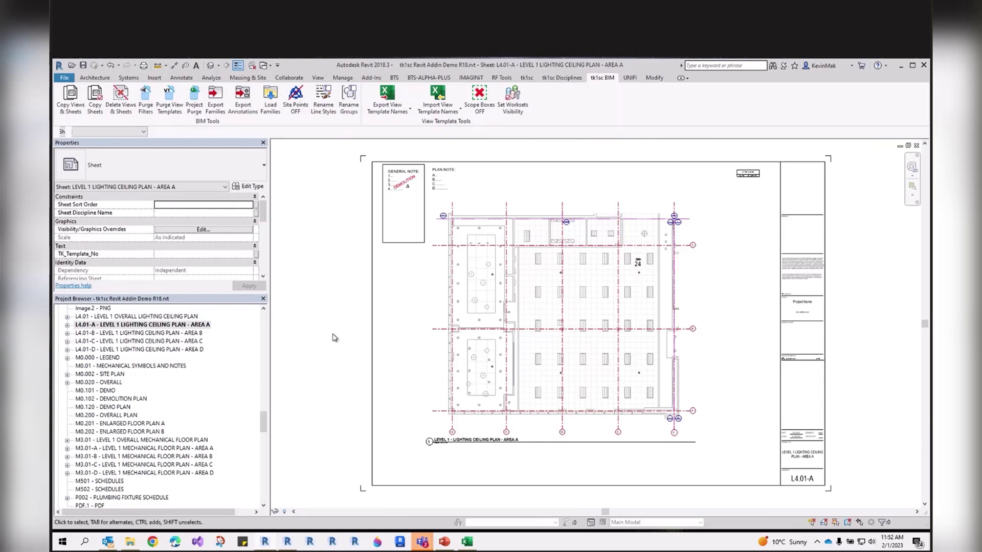
{"action": "left_click", "coordinate": [918, 147]}
Open the original technology floor plan sheets T3.01 and T3.01-A for comparison
{"action": "scroll", "coordinate": [238, 433], "scroll_direction": "down", "scroll_amount": 7}
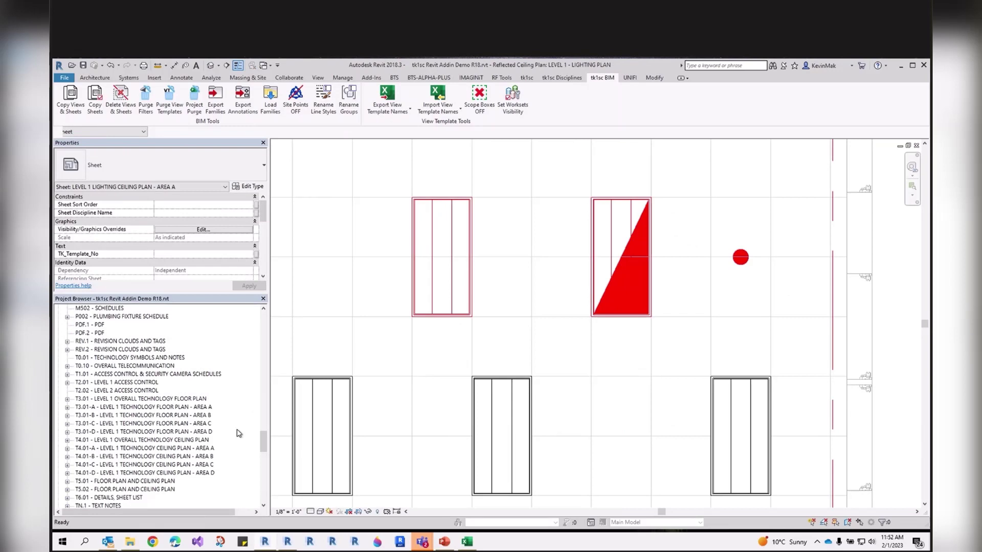
{"action": "double_click", "coordinate": [191, 402]}
{"action": "double_click", "coordinate": [193, 407]}
Open the copied mechanical floor plan sheets M3.01 and M3.01-A, and tile all open view windows
{"action": "left_click_drag", "start_coordinate": [263, 440], "coordinate": [265, 425]}
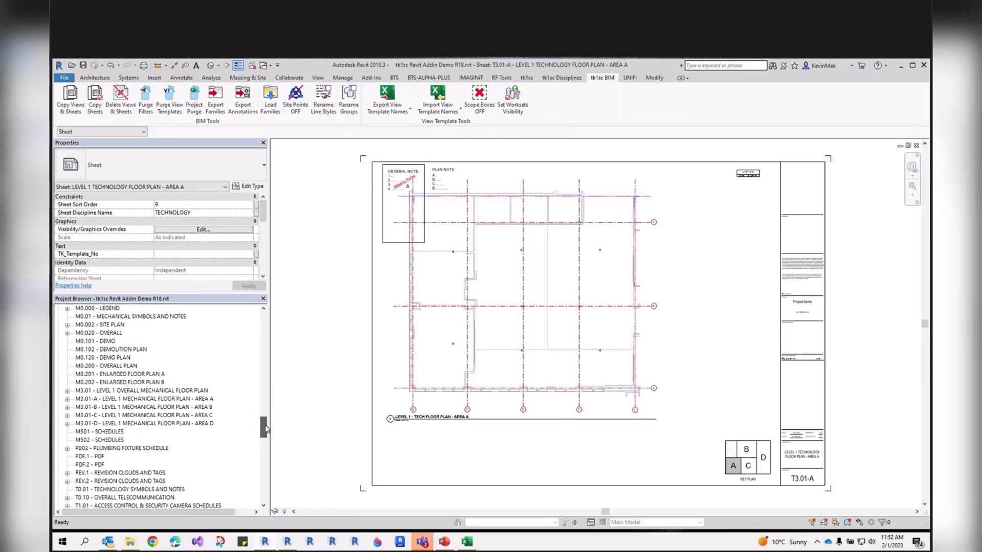
{"action": "double_click", "coordinate": [185, 391]}
{"action": "left_click", "coordinate": [191, 399]}
{"action": "double_click", "coordinate": [191, 400]}
{"action": "key", "text": "w"}
{"action": "key", "text": "t"}
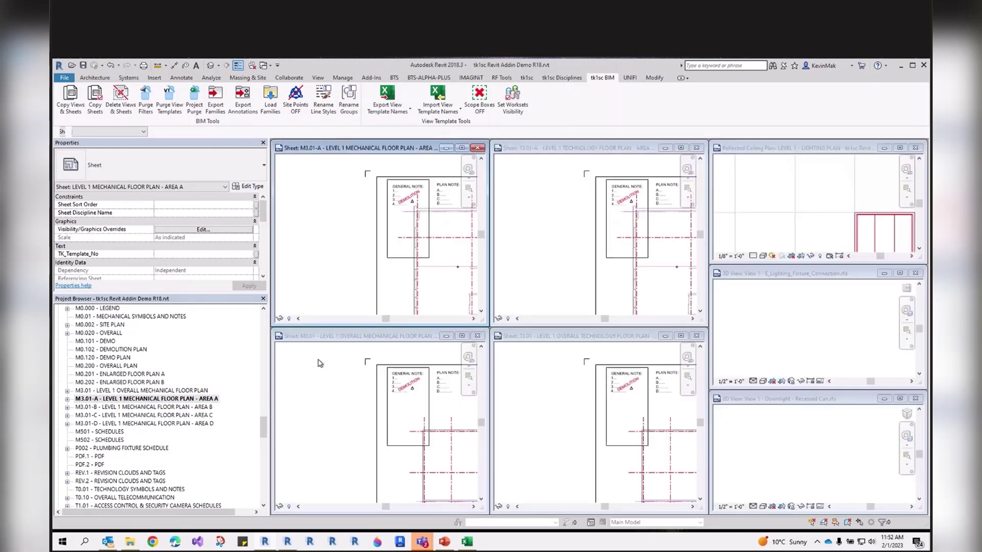
Close the Level 1 lighting plan view and the E_Lighting_Fixture_Connection and Downlight - Recessed Can families without saving
{"action": "left_click", "coordinate": [915, 148]}
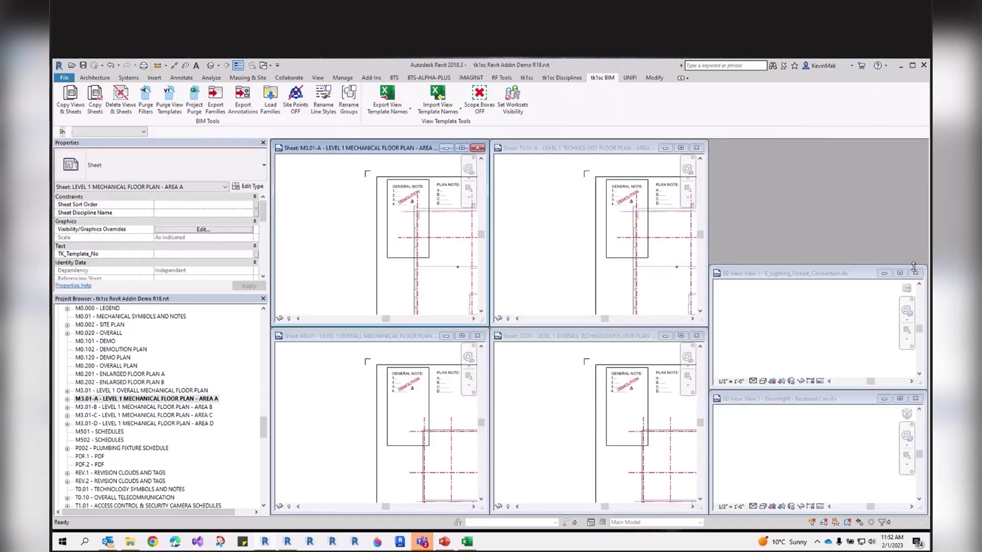
{"action": "left_click", "coordinate": [916, 273]}
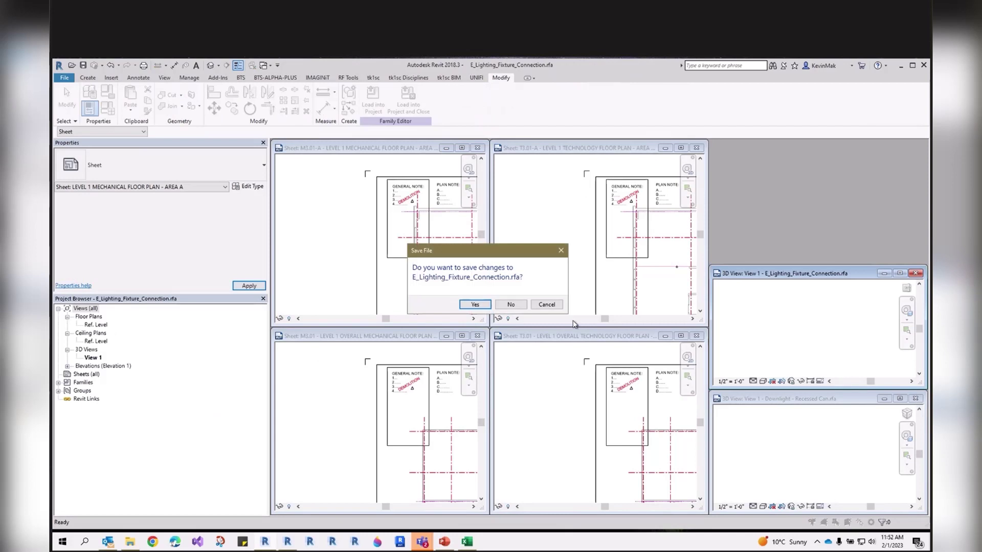
{"action": "left_click", "coordinate": [510, 305]}
{"action": "left_click", "coordinate": [915, 398]}
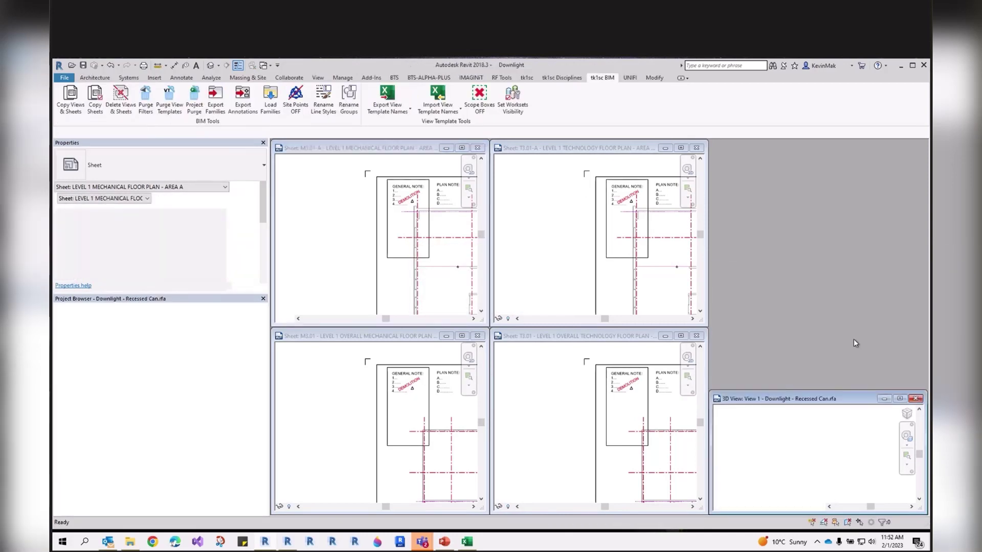
{"action": "left_click", "coordinate": [511, 306]}
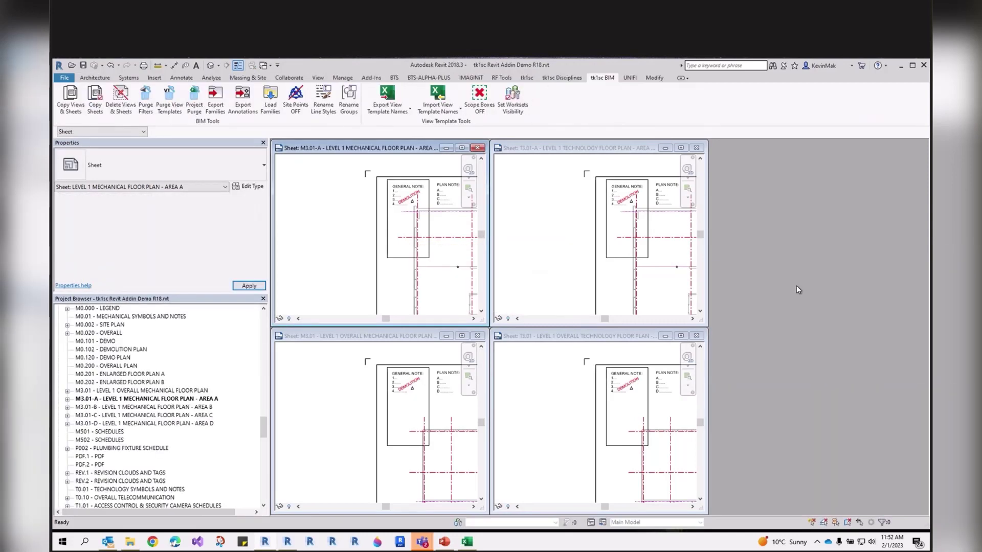
Tile the four open sheet windows across the drawing area and fit every sheet to its window
{"action": "key", "text": "w"}
{"action": "key", "text": "t"}
{"action": "key", "text": "z"}
{"action": "key", "text": "a"}
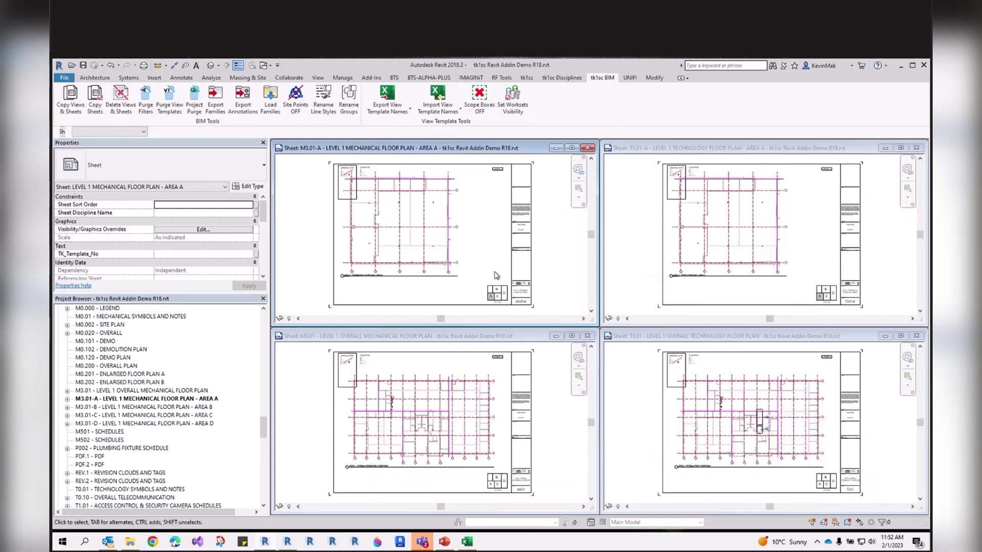
Examine the keynote legend, general notes, key plan and title block on copied mechanical sheet M3.01-A
{"action": "scroll", "coordinate": [494, 172], "scroll_direction": "up", "scroll_amount": 5}
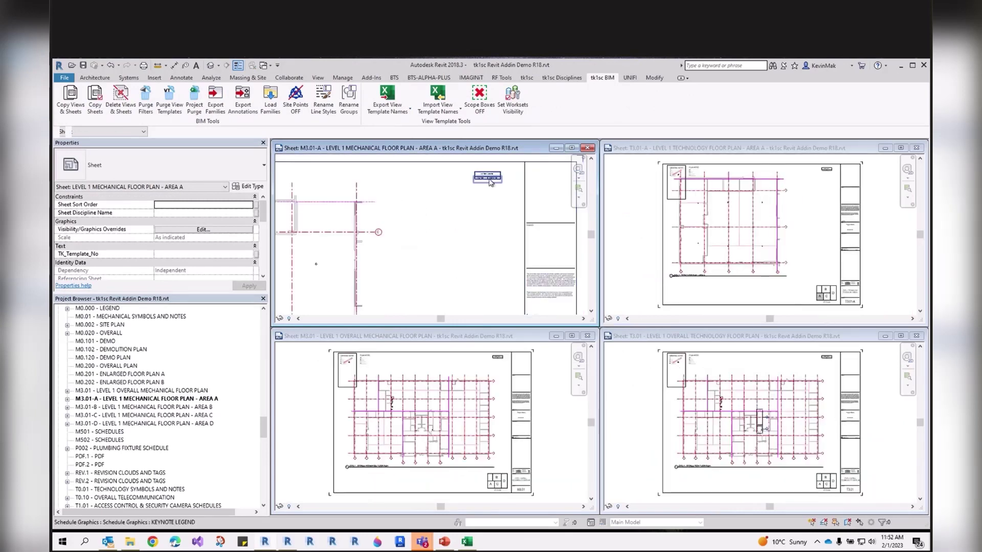
{"action": "scroll", "coordinate": [475, 184], "scroll_direction": "down", "scroll_amount": 5}
{"action": "scroll", "coordinate": [327, 180], "scroll_direction": "up", "scroll_amount": 4}
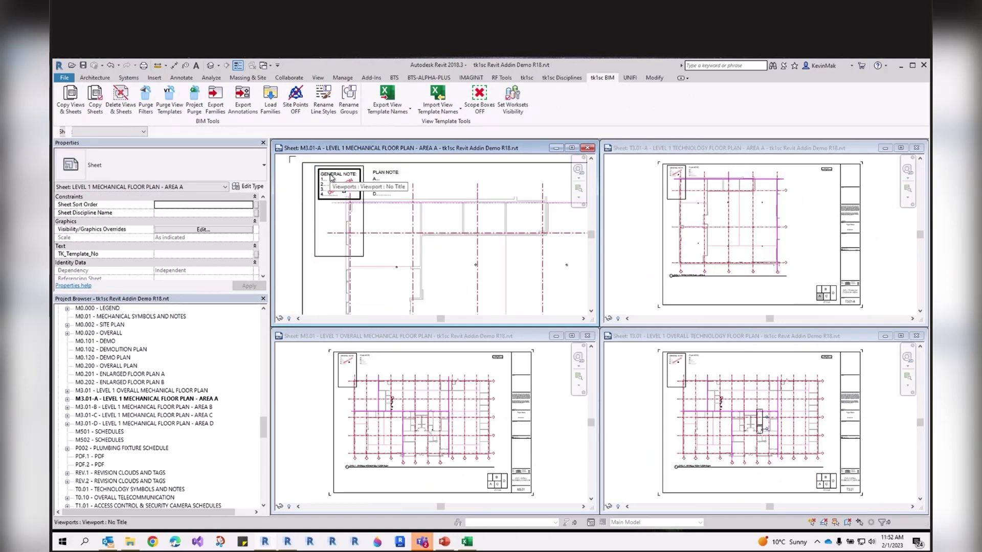
{"action": "scroll", "coordinate": [329, 219], "scroll_direction": "down", "scroll_amount": 2}
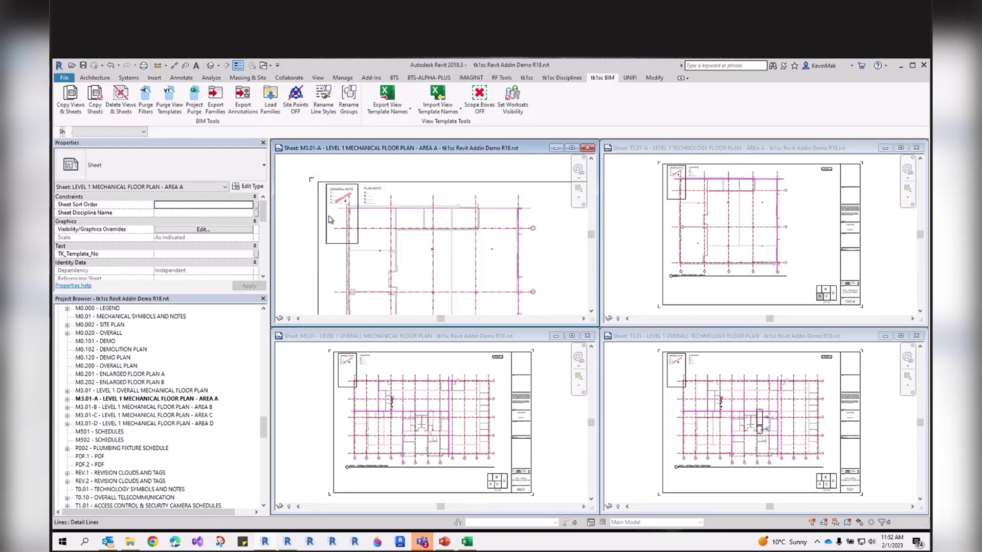
{"action": "left_click", "coordinate": [329, 219]}
{"action": "scroll", "coordinate": [368, 244], "scroll_direction": "down", "scroll_amount": 4}
{"action": "scroll", "coordinate": [443, 302], "scroll_direction": "up", "scroll_amount": 7}
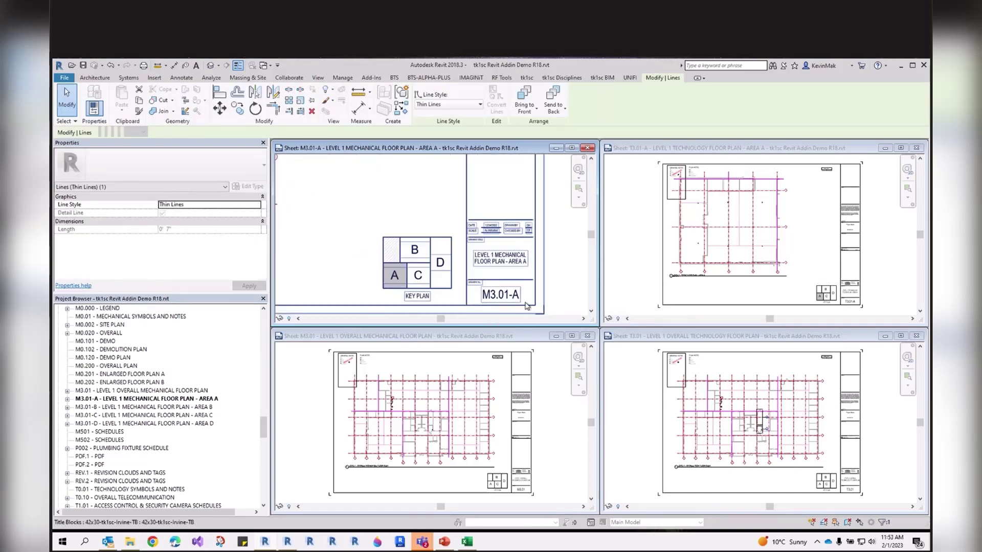
{"action": "scroll", "coordinate": [566, 274], "scroll_direction": "up", "scroll_amount": 2}
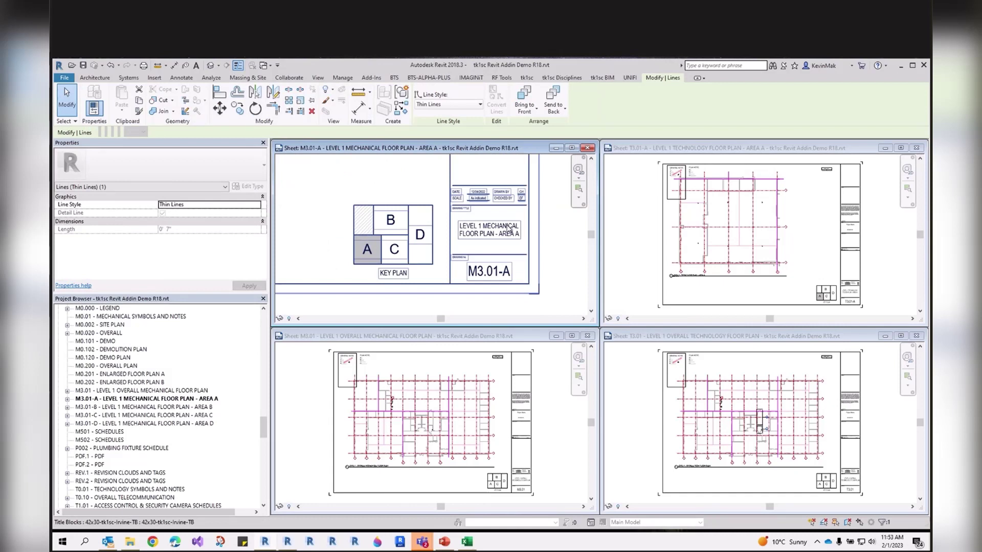
{"action": "scroll", "coordinate": [510, 229], "scroll_direction": "up", "scroll_amount": 2}
Compare the key plan and title block of technology sheet T3.01-A with those of mechanical sheet M3.01-A
{"action": "left_click", "coordinate": [867, 282]}
{"action": "scroll", "coordinate": [864, 311], "scroll_direction": "up", "scroll_amount": 3}
{"action": "scroll", "coordinate": [849, 307], "scroll_direction": "up", "scroll_amount": 4}
{"action": "scroll", "coordinate": [759, 289], "scroll_direction": "down", "scroll_amount": 1}
{"action": "scroll", "coordinate": [693, 279], "scroll_direction": "up", "scroll_amount": 1}
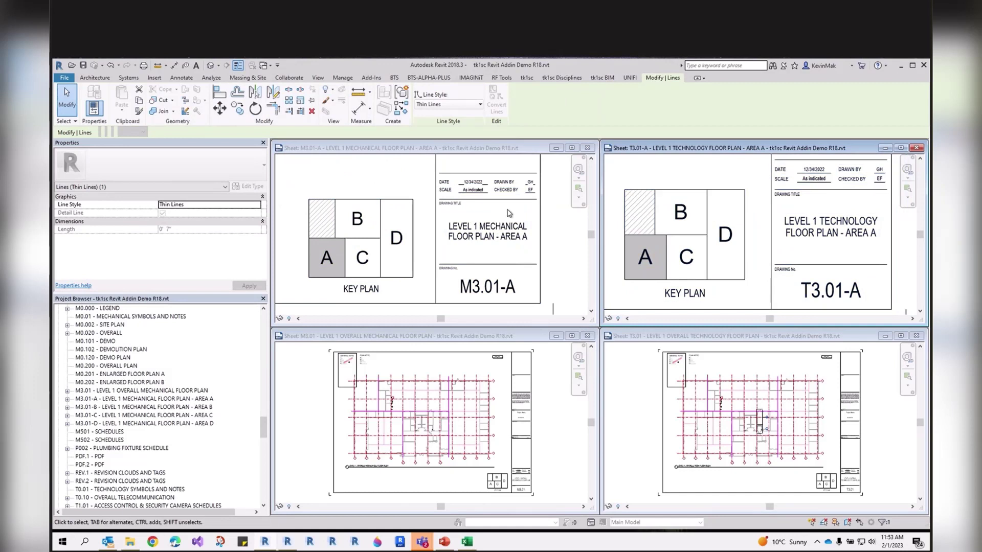
{"action": "scroll", "coordinate": [473, 196], "scroll_direction": "up", "scroll_amount": 1}
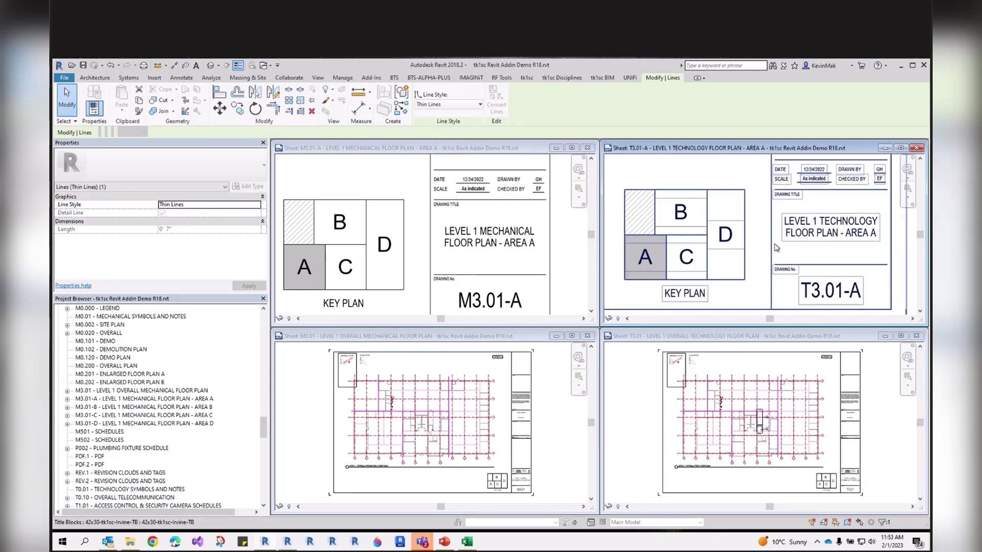
Compare the full layouts of sheets M3.01-A and T3.01-A, and make overall mechanical sheet M3.01 the active view
{"action": "scroll", "coordinate": [811, 266], "scroll_direction": "down", "scroll_amount": 5}
{"action": "scroll", "coordinate": [812, 266], "scroll_direction": "down", "scroll_amount": 1}
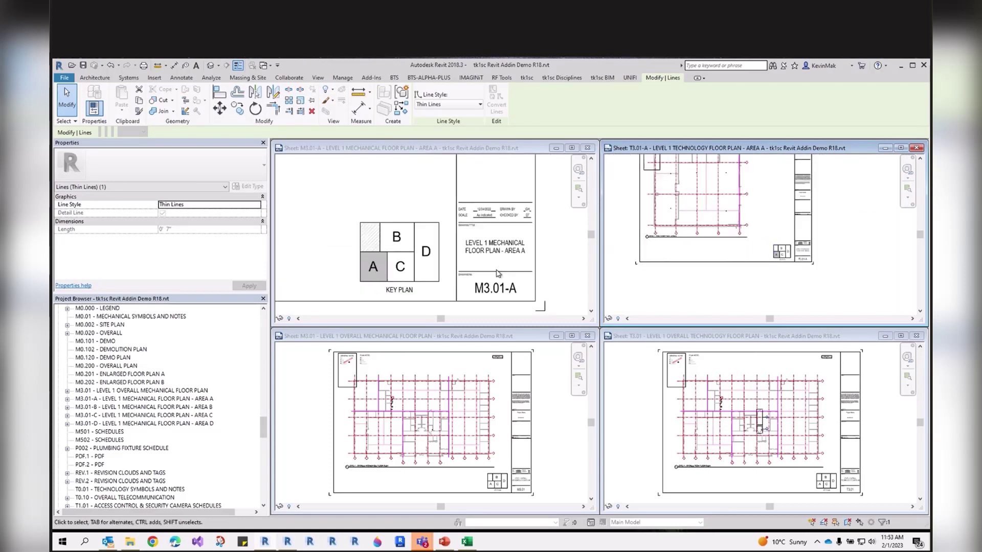
{"action": "scroll", "coordinate": [647, 274], "scroll_direction": "down", "scroll_amount": 1}
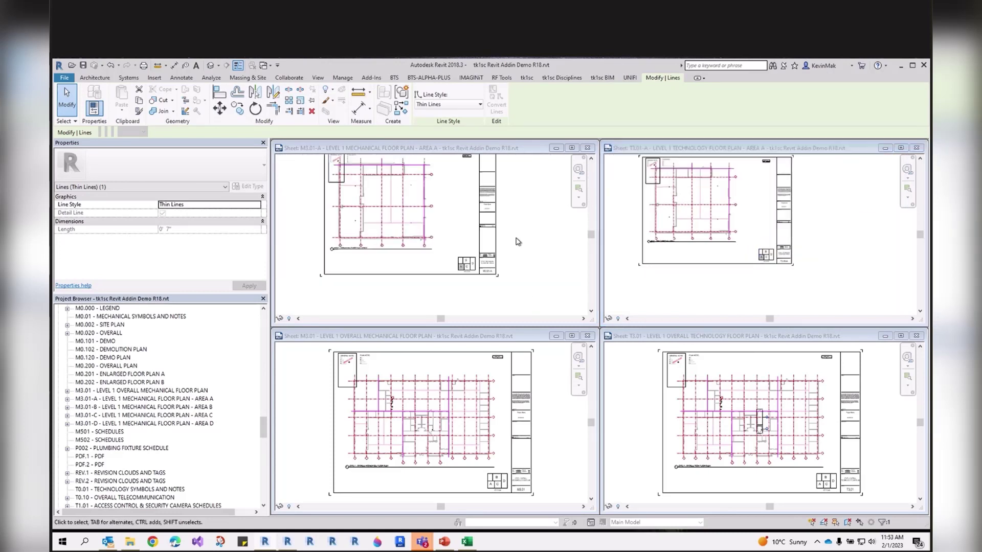
{"action": "left_click", "coordinate": [521, 262]}
{"action": "middle_click_drag", "start_coordinate": [527, 237], "coordinate": [532, 259]}
{"action": "middle_click_drag", "start_coordinate": [680, 274], "coordinate": [689, 287]}
{"action": "scroll", "coordinate": [629, 203], "scroll_direction": "up", "scroll_amount": 1}
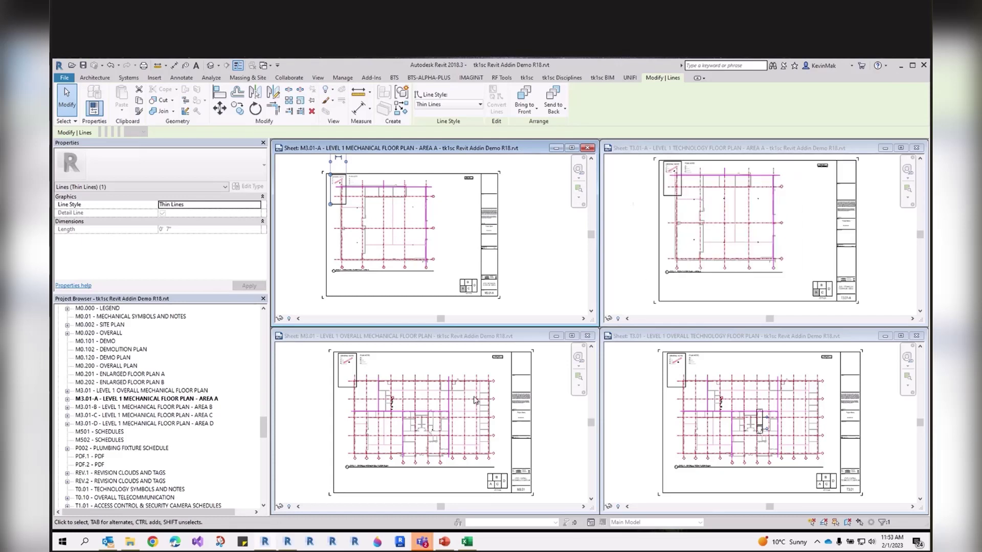
{"action": "left_click", "coordinate": [554, 420]}
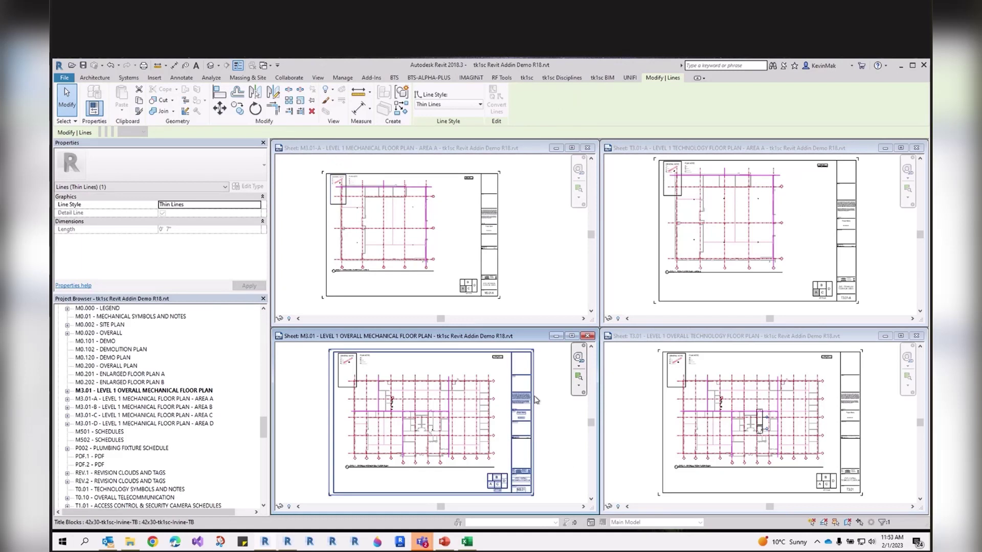
Start the Copy Sheets tool with TECHNOLOGY as the sheet name keyword to be replaced
{"action": "left_click", "coordinate": [601, 78]}
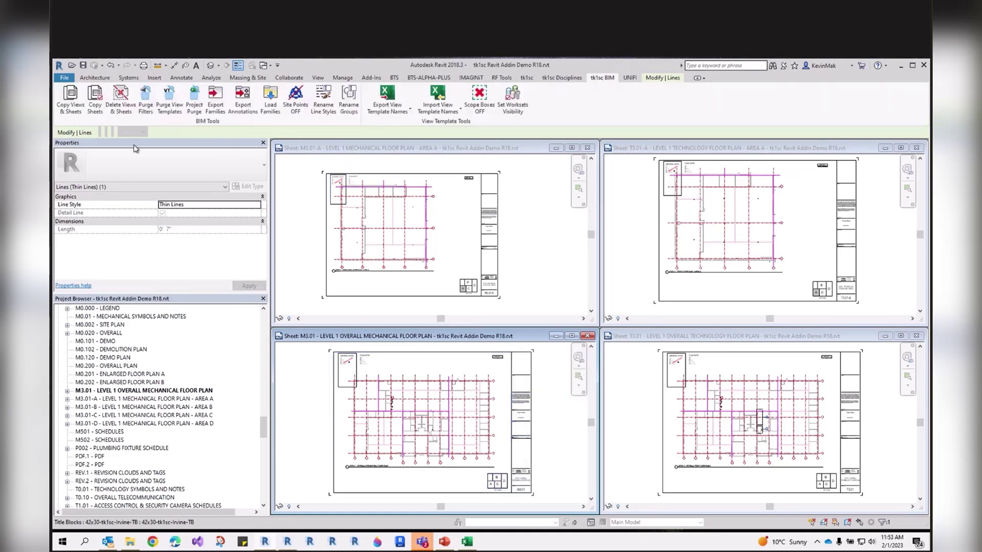
{"action": "left_click", "coordinate": [95, 100]}
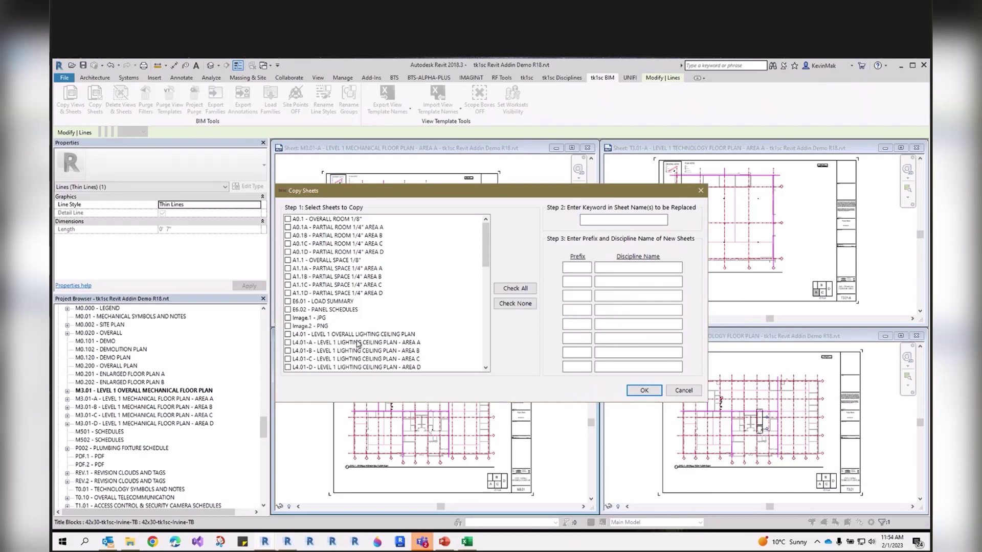
{"action": "left_click", "coordinate": [578, 268]}
{"action": "left_click", "coordinate": [638, 268]}
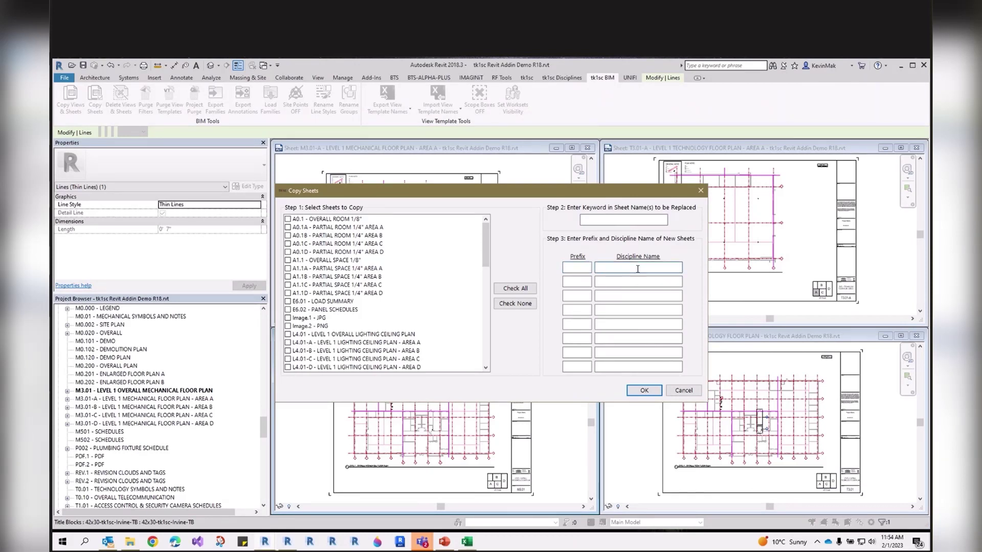
{"action": "scroll", "coordinate": [368, 333], "scroll_direction": "down", "scroll_amount": 2}
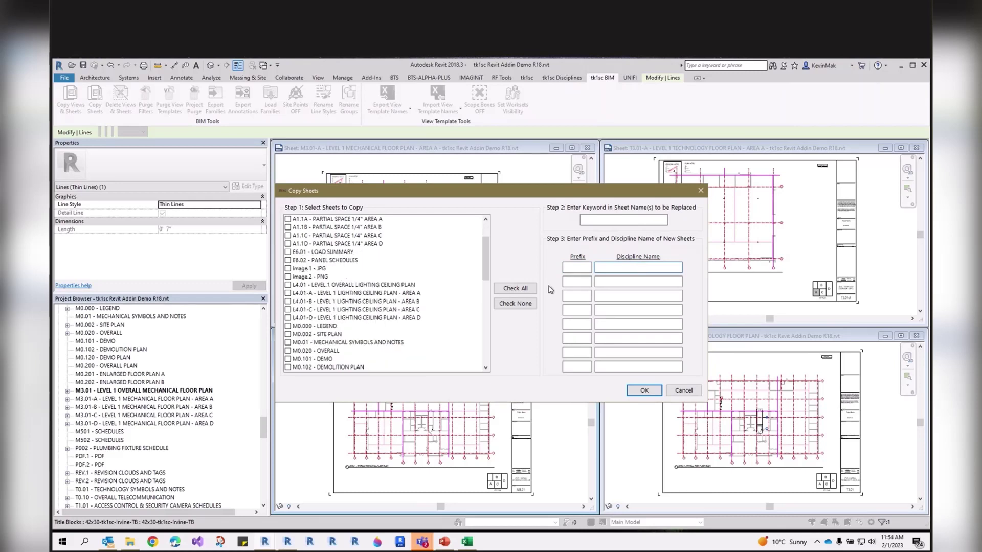
{"action": "left_click", "coordinate": [603, 222]}
{"action": "type", "text": "TECHNOLOGY"}
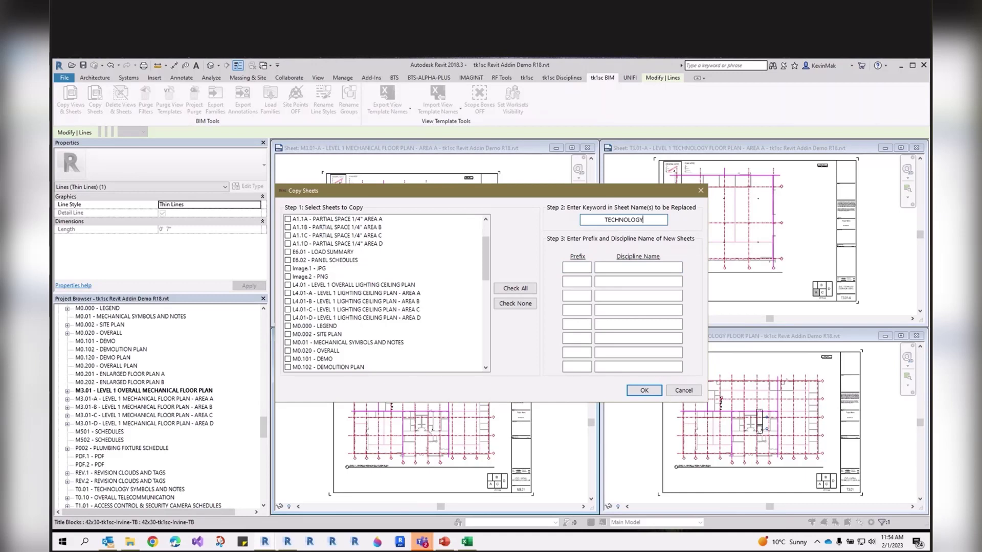
Enter prefix M and discipline name MECHANICAL for the new sheets, and review the technology sheets available to copy
{"action": "left_click", "coordinate": [579, 266]}
{"action": "type", "text": "m"}
{"action": "type", "text": "M"}
{"action": "left_click", "coordinate": [632, 269]}
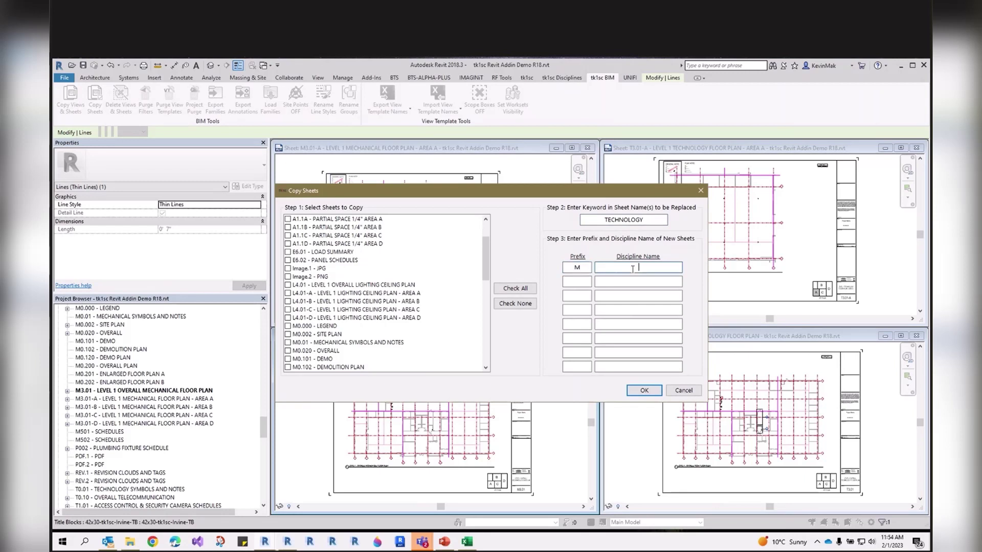
{"action": "type", "text": "MECHANICAL"}
{"action": "left_click", "coordinate": [572, 280]}
{"action": "left_click_drag", "start_coordinate": [485, 261], "coordinate": [485, 302]}
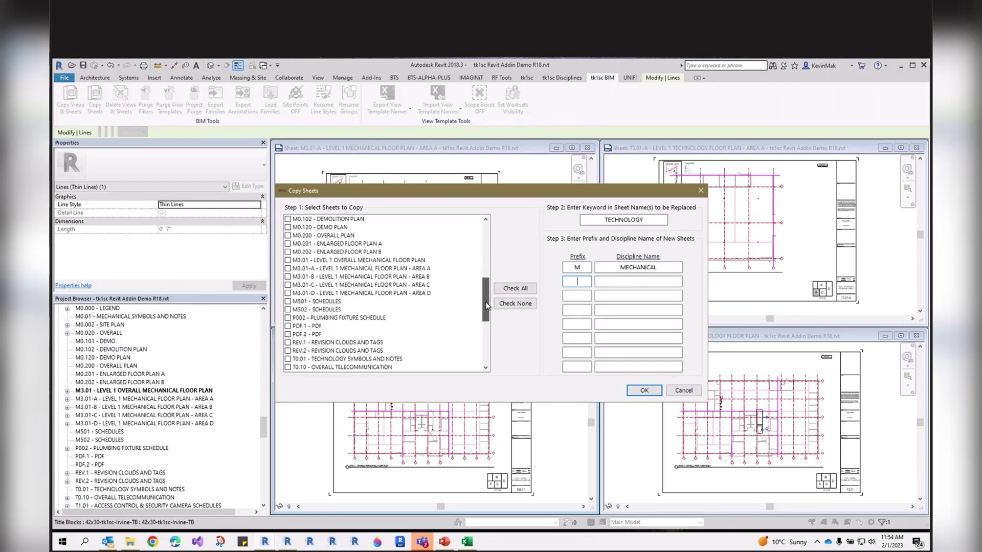
{"action": "scroll", "coordinate": [368, 287], "scroll_direction": "down", "scroll_amount": 5}
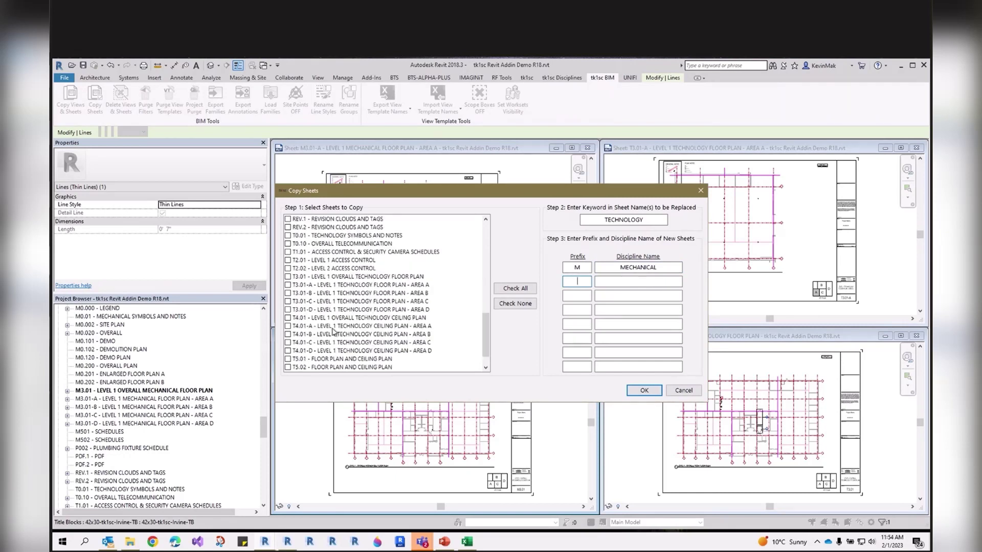
Change the new sheets' prefix to L and discipline name to LIGHTING, and cancel the sheet copy
{"action": "double_click", "coordinate": [576, 267]}
{"action": "key", "text": "BackSpace"}
{"action": "double_click", "coordinate": [654, 268]}
{"action": "type", "text": "LIGHTING"}
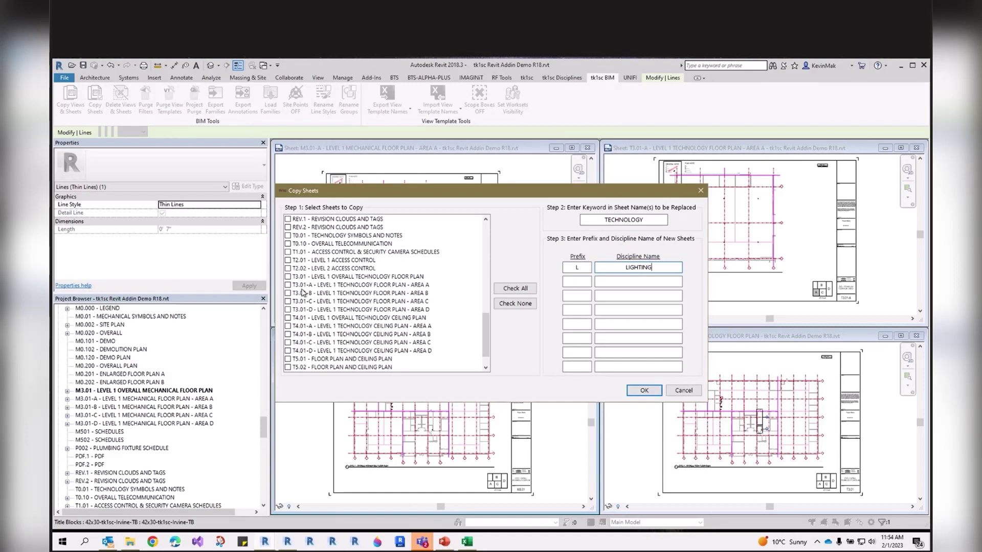
{"action": "left_click", "coordinate": [682, 390]}
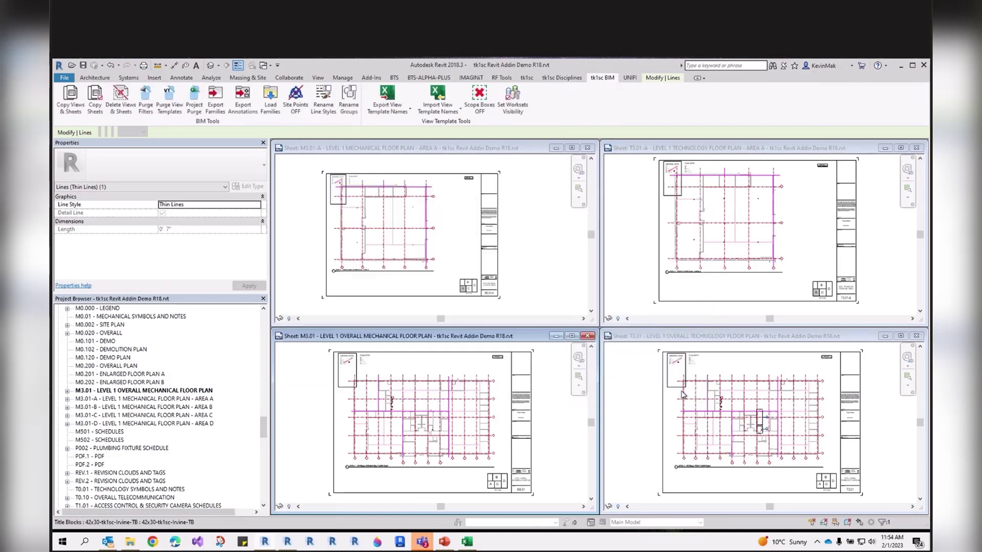
{"action": "left_click", "coordinate": [65, 100]}
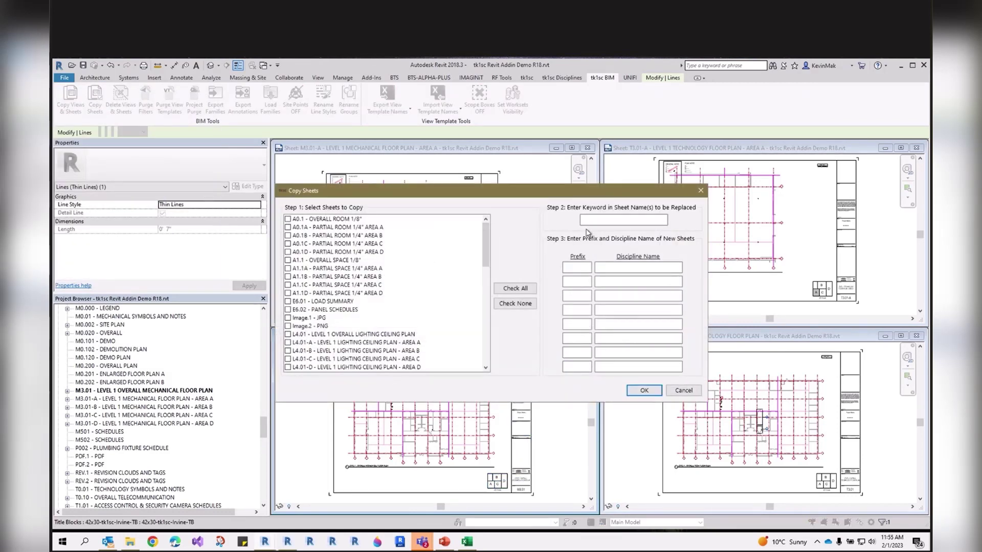
{"action": "left_click", "coordinate": [701, 192]}
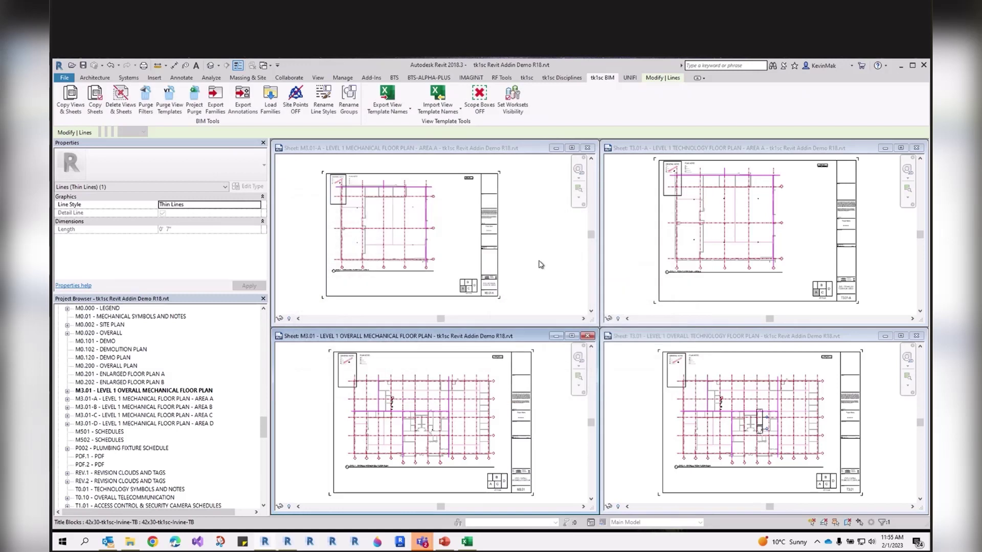
{"action": "left_click", "coordinate": [537, 261]}
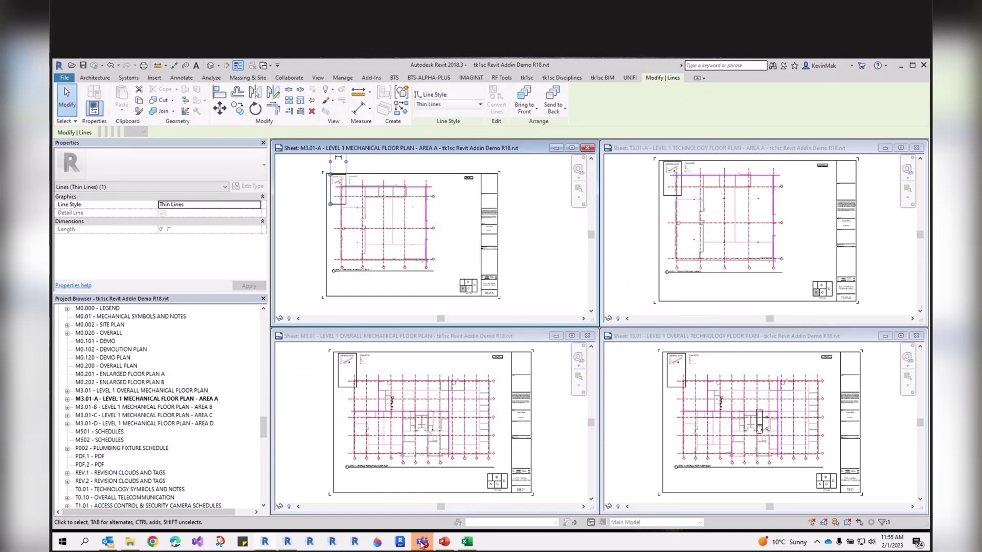
{"action": "mouse_move", "coordinate": [423, 543]}
{"action": "mouse_move", "coordinate": [434, 481]}
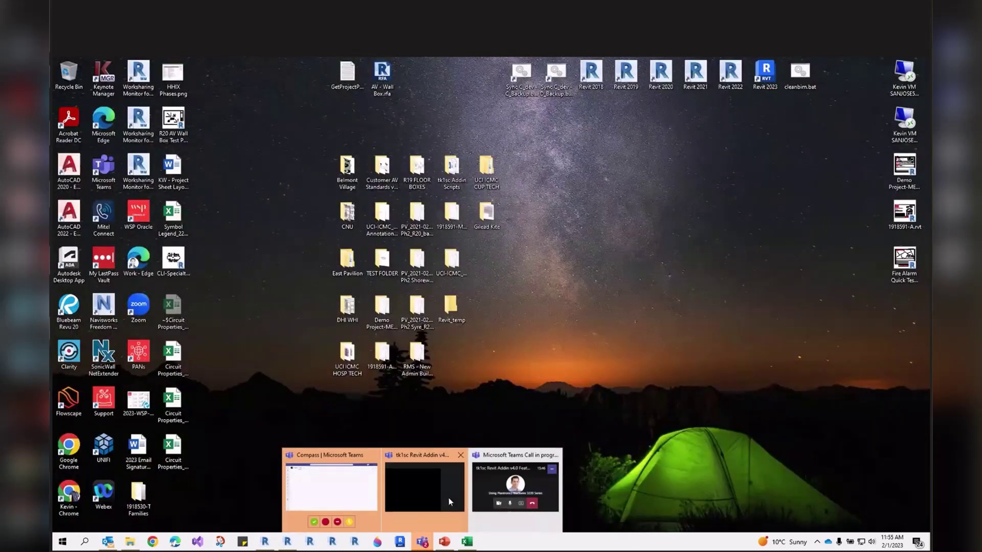
{"action": "left_click", "coordinate": [449, 500]}
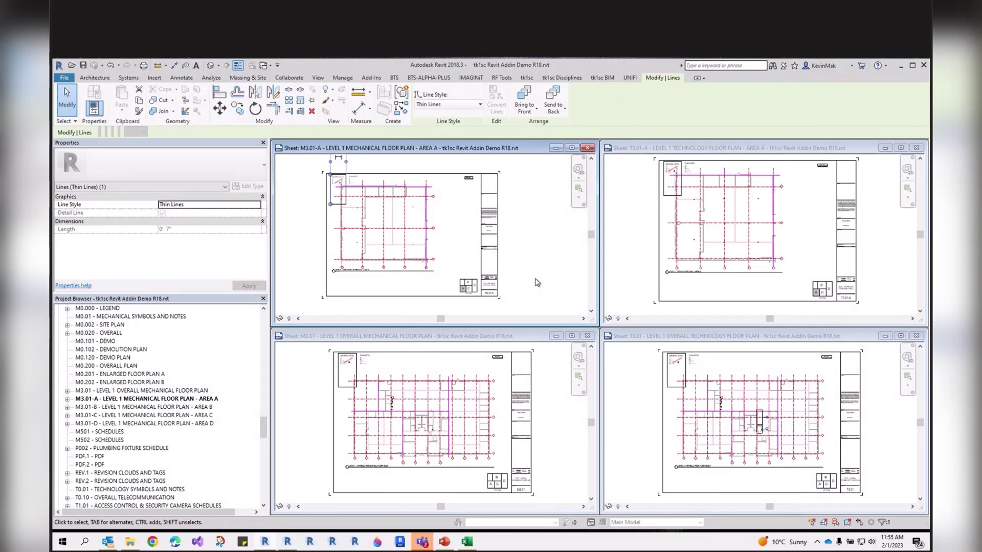
{"action": "left_click", "coordinate": [536, 282]}
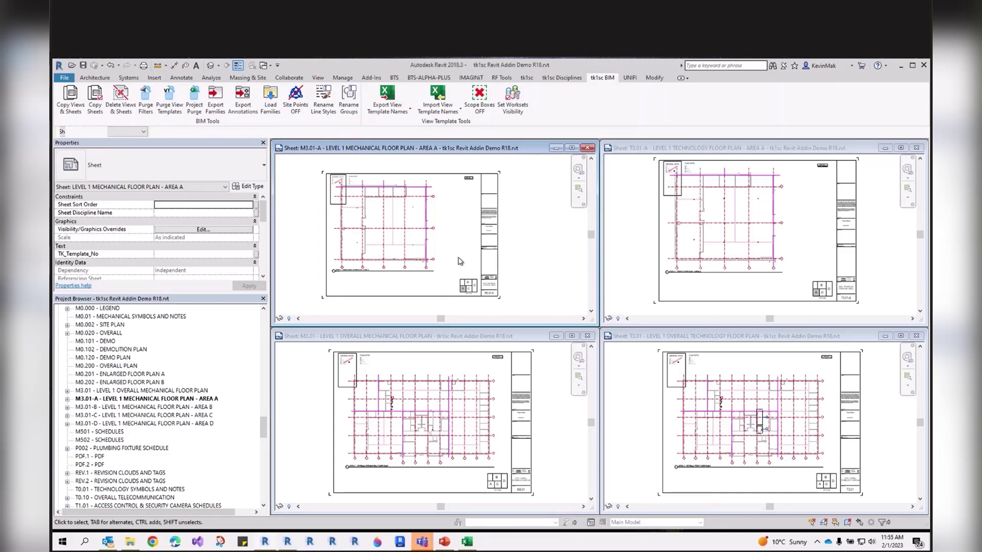
Open the LEVEL 1 - PLUMBING PLAN floor plan and inspect the plumbing fixture tags beside the restrooms
{"action": "left_click_drag", "start_coordinate": [262, 427], "coordinate": [264, 432]}
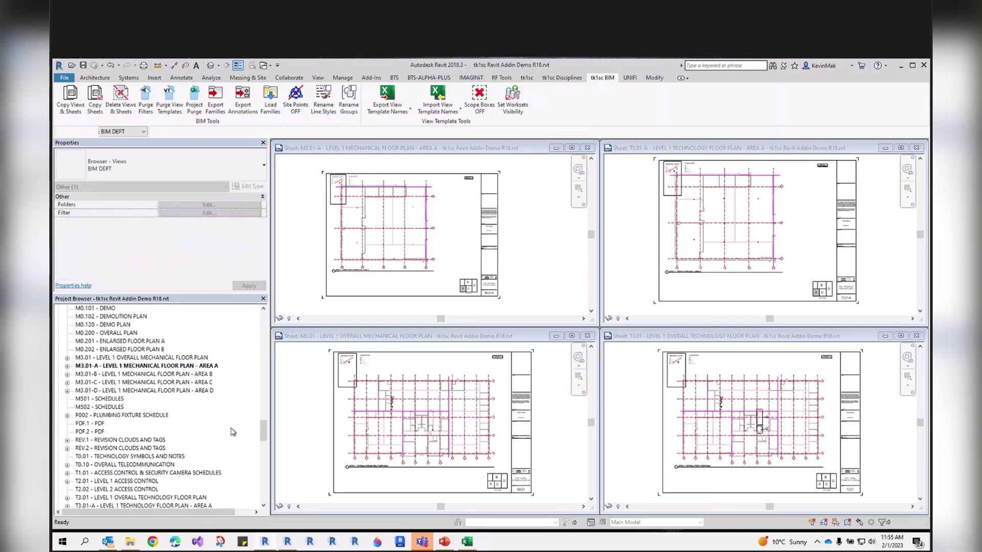
{"action": "scroll", "coordinate": [265, 425], "scroll_direction": "up", "scroll_amount": 1}
{"action": "left_click_drag", "start_coordinate": [264, 426], "coordinate": [269, 342]}
{"action": "scroll", "coordinate": [191, 392], "scroll_direction": "up", "scroll_amount": 7}
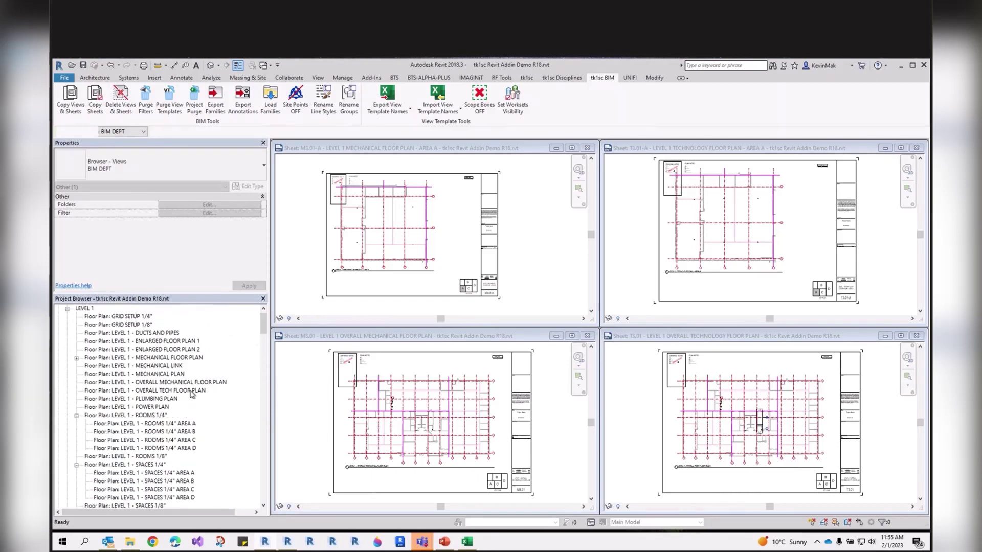
{"action": "double_click", "coordinate": [159, 399]}
{"action": "scroll", "coordinate": [571, 355], "scroll_direction": "up", "scroll_amount": 6}
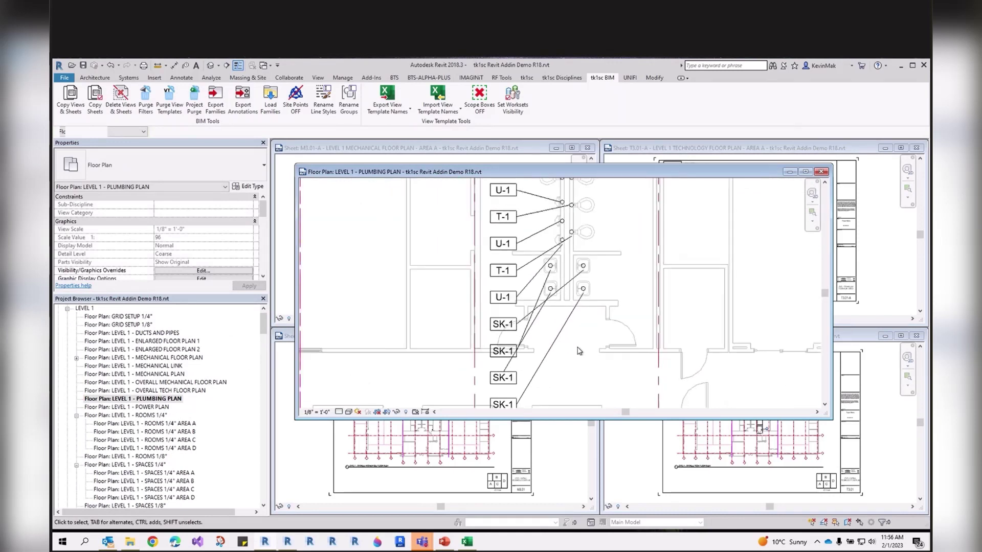
{"action": "scroll", "coordinate": [573, 342], "scroll_direction": "up", "scroll_amount": 2}
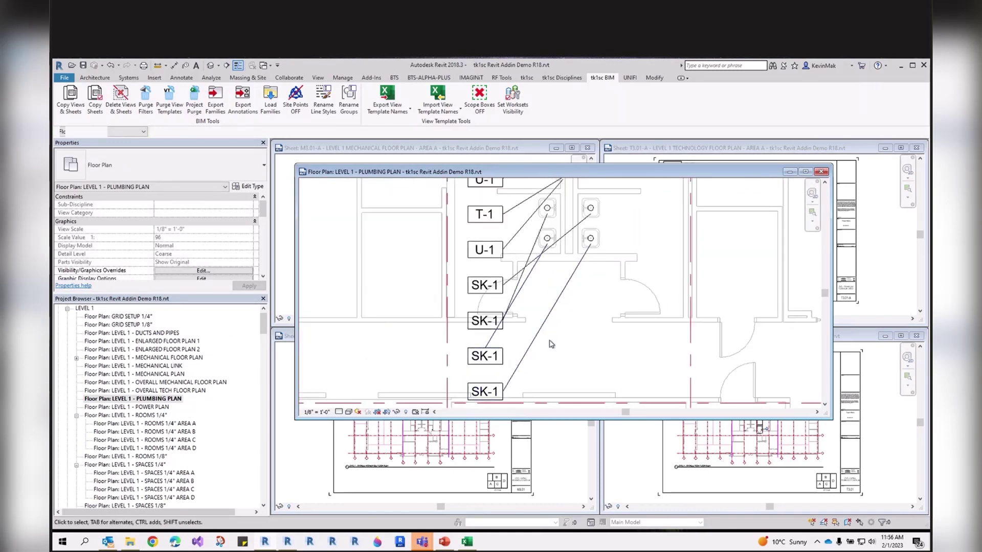
Move the second-lowest SK-1 plumbing fixture tag up toward the SK-1 tag above it
{"action": "left_click", "coordinate": [501, 367]}
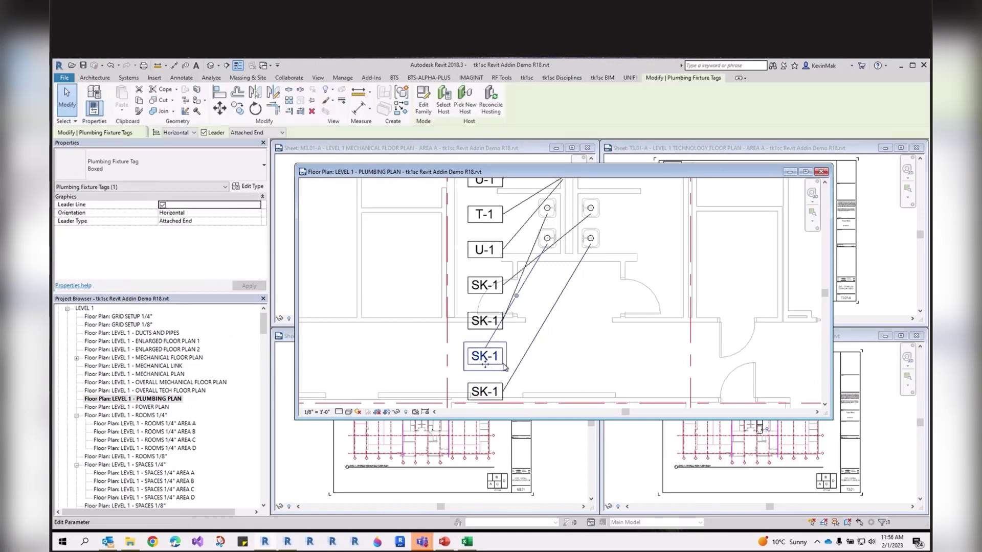
{"action": "left_click_drag", "start_coordinate": [486, 365], "coordinate": [485, 360]}
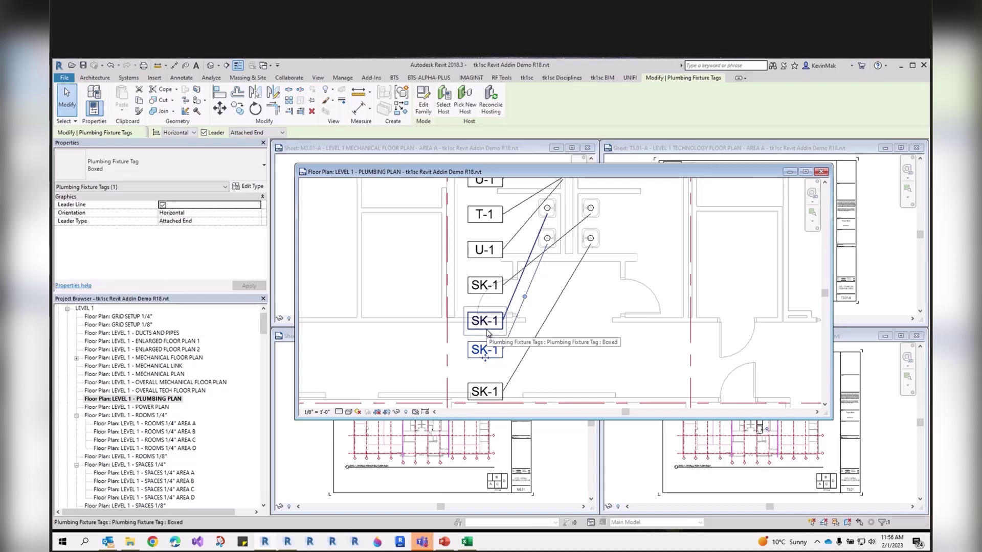
{"action": "left_click_drag", "start_coordinate": [486, 358], "coordinate": [485, 332]}
{"action": "scroll", "coordinate": [445, 240], "scroll_direction": "down", "scroll_amount": 6}
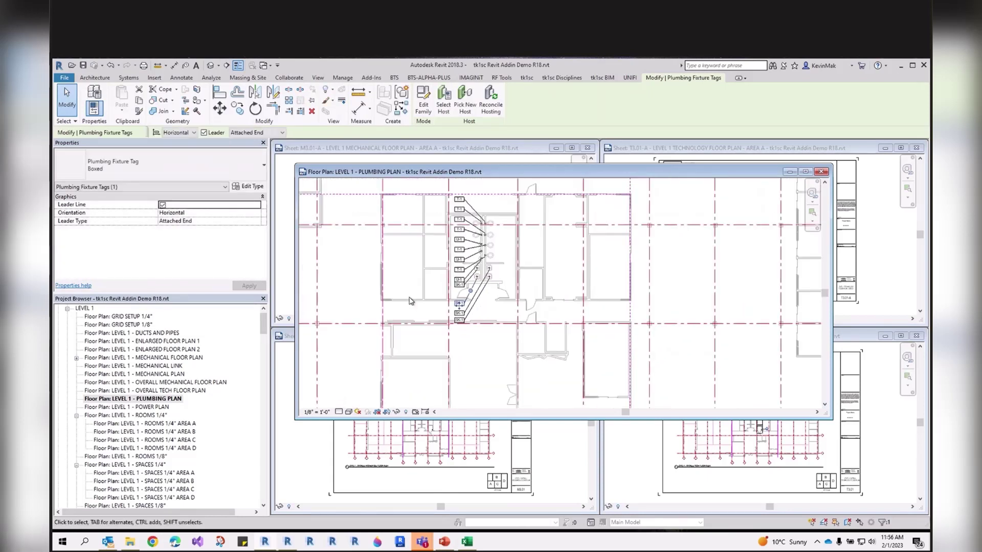
Maximize the LEVEL 1 - PLUMBING PLAN view and space all 13 plumbing fixture tags evenly with the tk1sc equal-spacing tool
{"action": "key", "text": "Escape"}
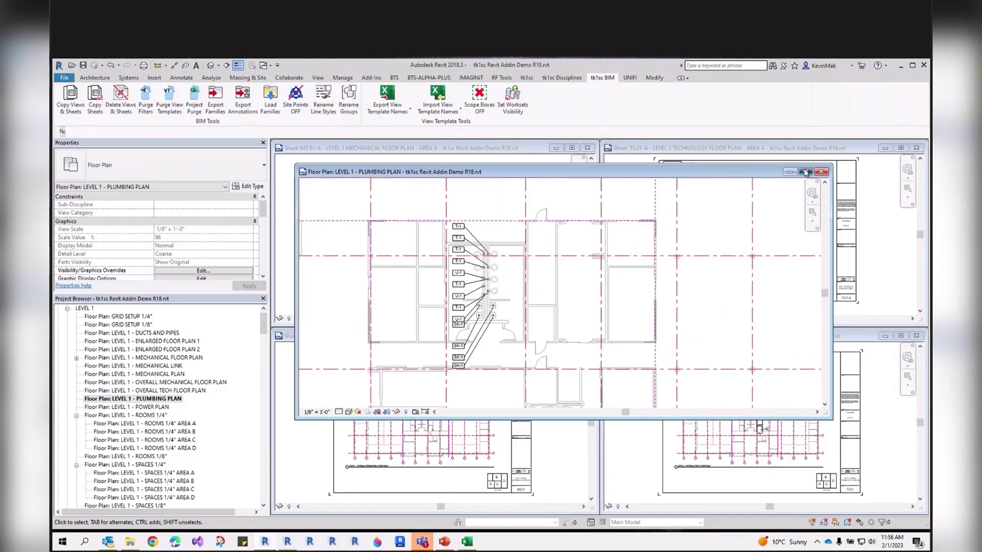
{"action": "left_click", "coordinate": [805, 172]}
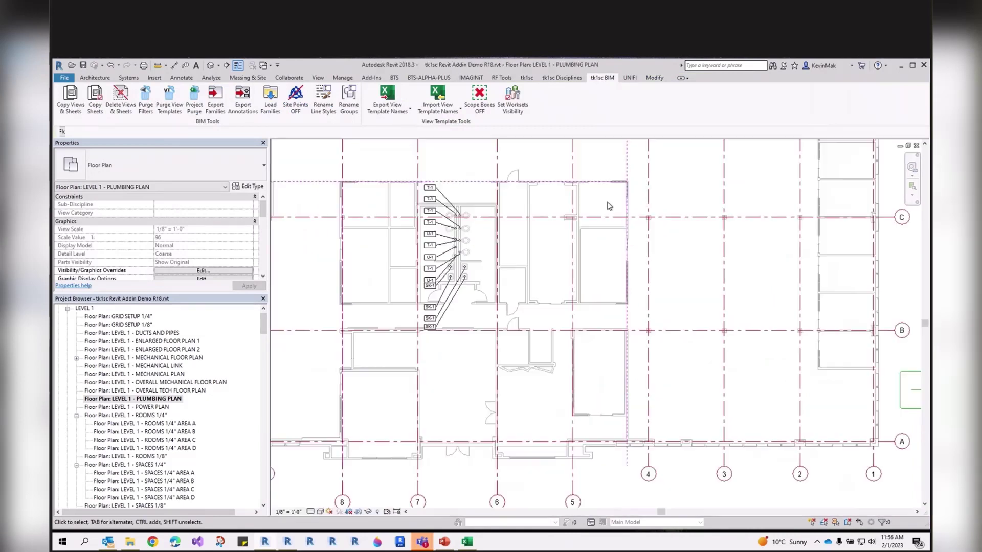
{"action": "left_click", "coordinate": [342, 78]}
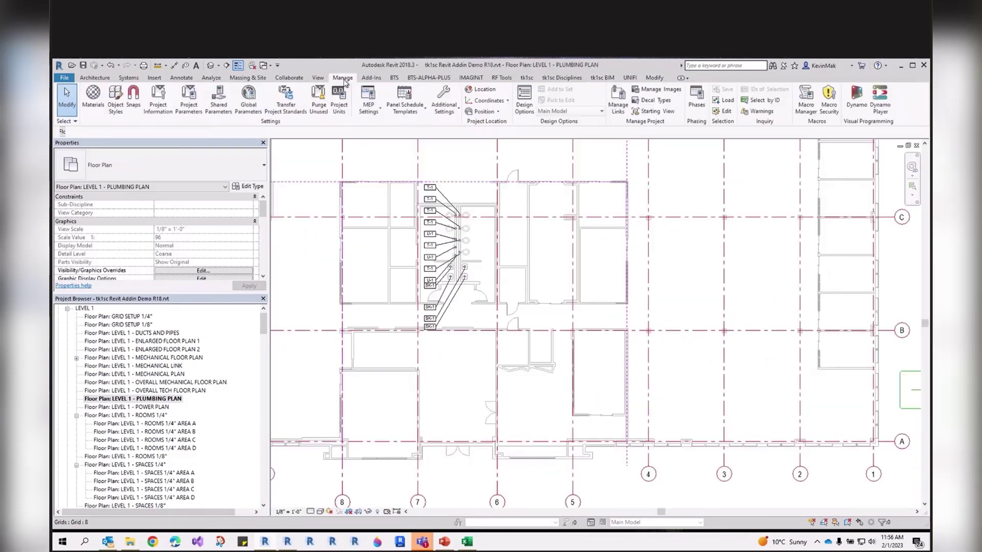
{"action": "left_click", "coordinate": [318, 78]}
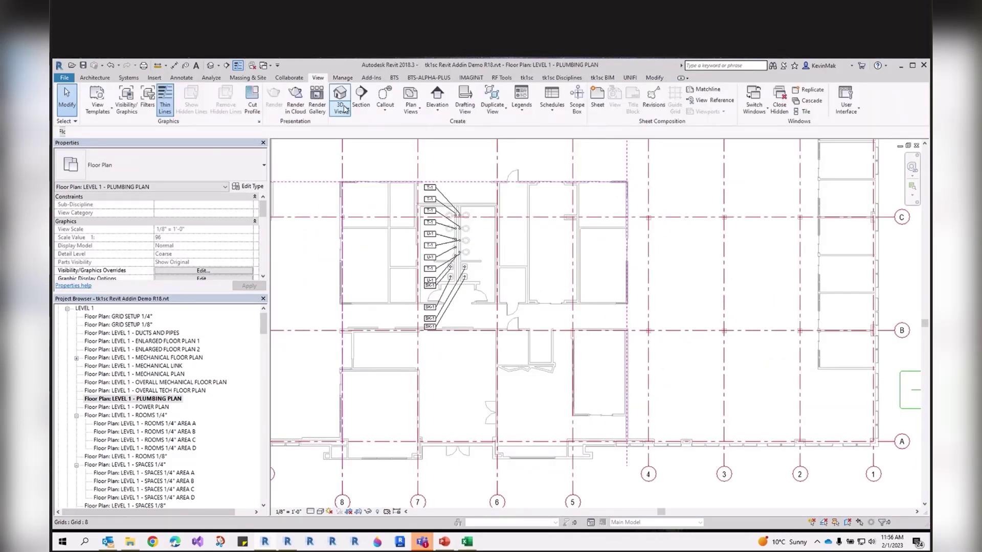
{"action": "left_click", "coordinate": [526, 78]}
{"action": "left_click_drag", "start_coordinate": [404, 162], "coordinate": [478, 346]}
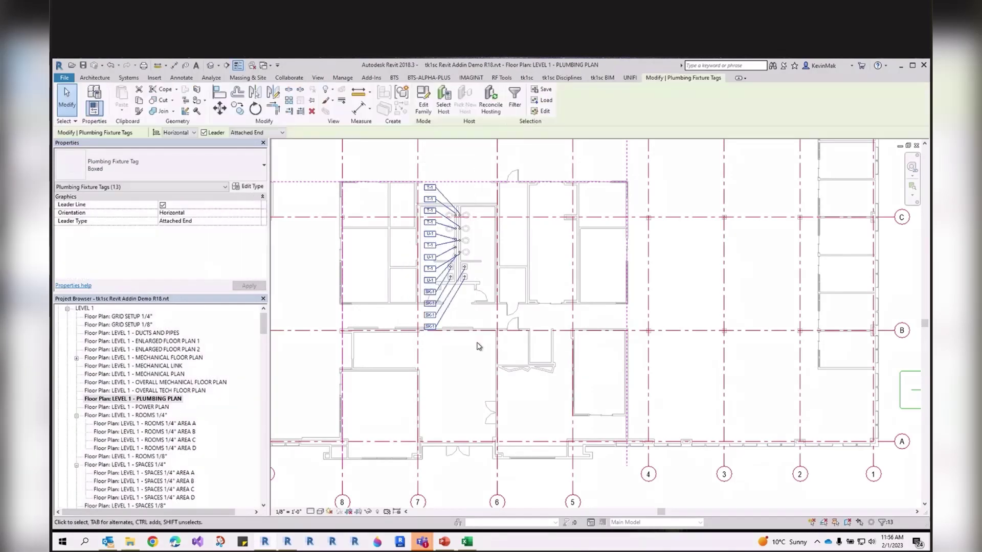
Examine the spacing and leaders of the T-1, U-1 and SK-1 tags beside the restrooms
{"action": "scroll", "coordinate": [478, 346], "scroll_direction": "up", "scroll_amount": 5}
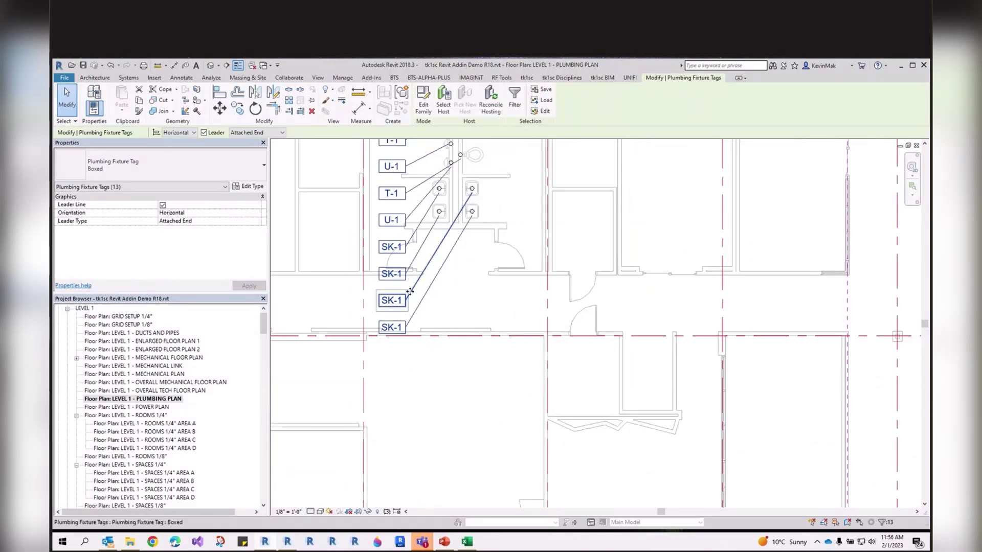
{"action": "scroll", "coordinate": [420, 312], "scroll_direction": "down", "scroll_amount": 2}
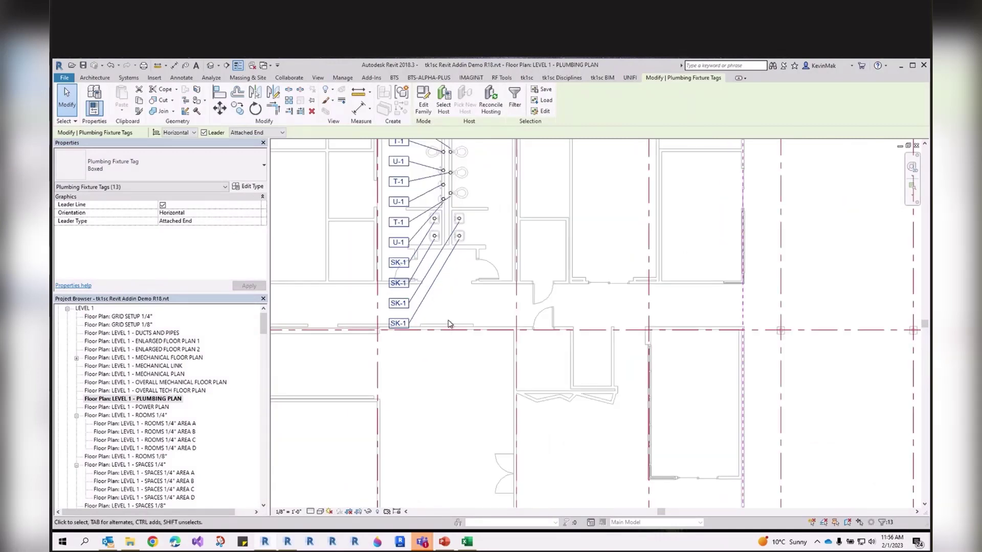
{"action": "scroll", "coordinate": [471, 313], "scroll_direction": "down", "scroll_amount": 2}
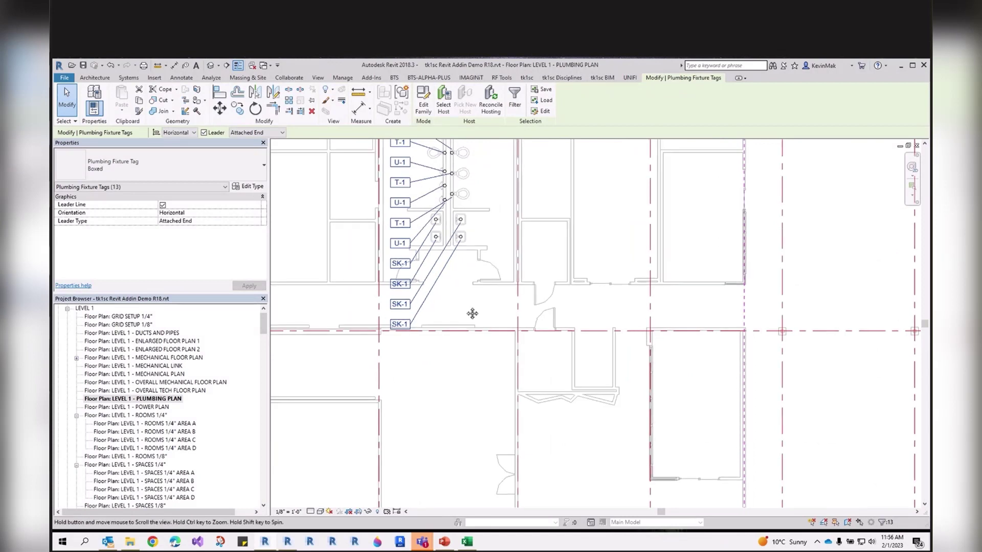
{"action": "scroll", "coordinate": [432, 316], "scroll_direction": "up", "scroll_amount": 1}
{"action": "scroll", "coordinate": [420, 300], "scroll_direction": "up", "scroll_amount": 2}
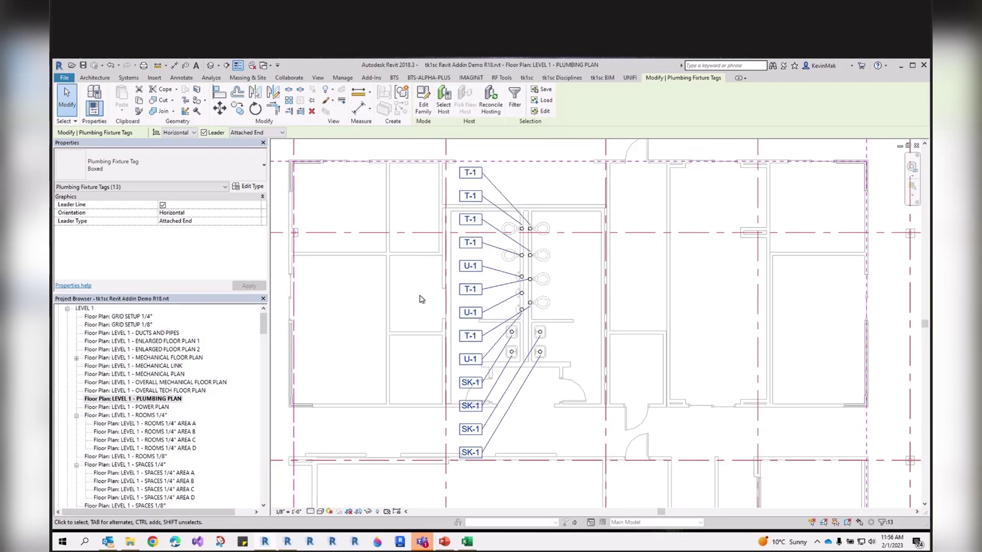
{"action": "scroll", "coordinate": [420, 299], "scroll_direction": "up", "scroll_amount": 1}
{"action": "middle_click_drag", "start_coordinate": [422, 300], "coordinate": [429, 305]}
Clear the tag selection and compare PLUMBING FIXTURE SCHEDULE with PLUMBING FIXTURE SCHEDULE - WORKING, ending on the WORKING schedule
{"action": "left_click_drag", "start_coordinate": [264, 323], "coordinate": [271, 379]}
{"action": "key", "text": "Escape"}
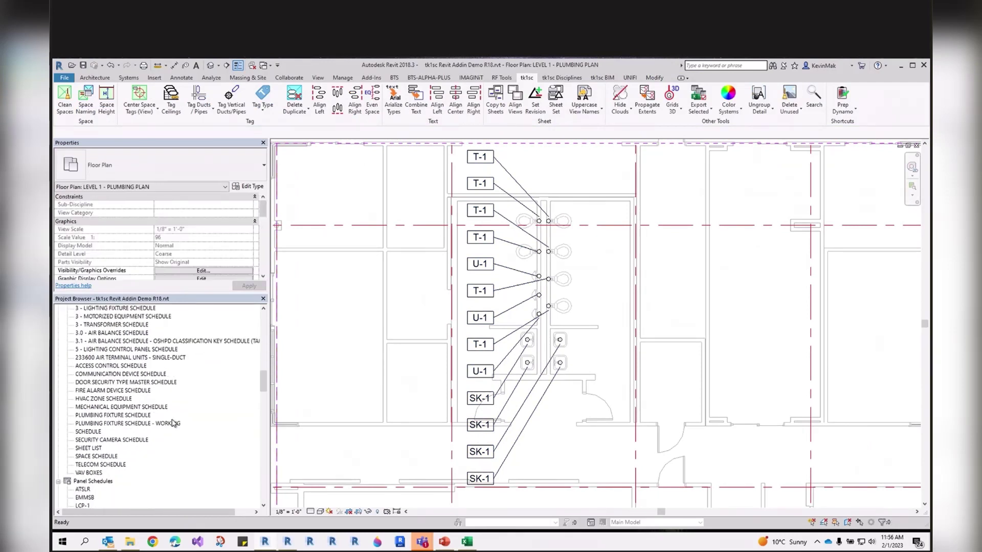
{"action": "double_click", "coordinate": [134, 415]}
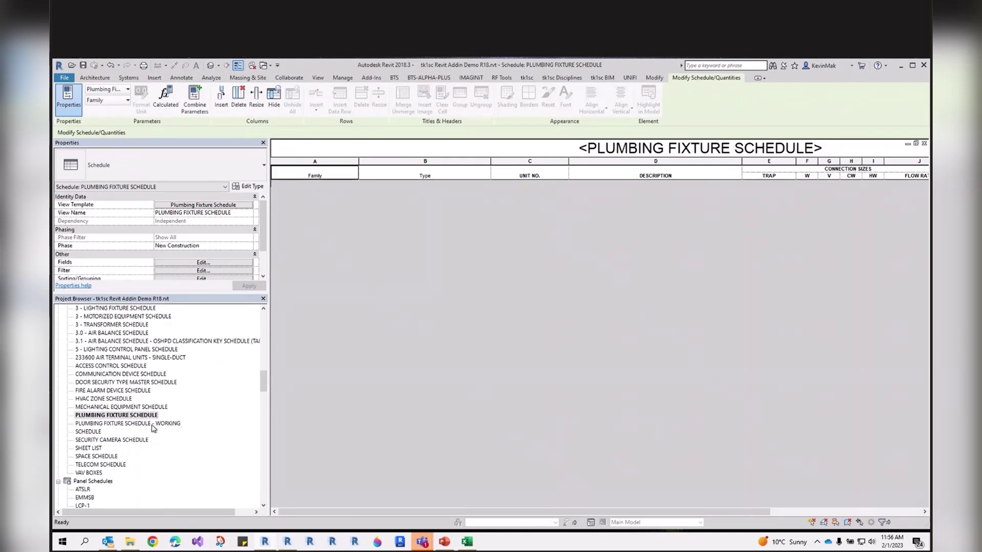
{"action": "double_click", "coordinate": [176, 424]}
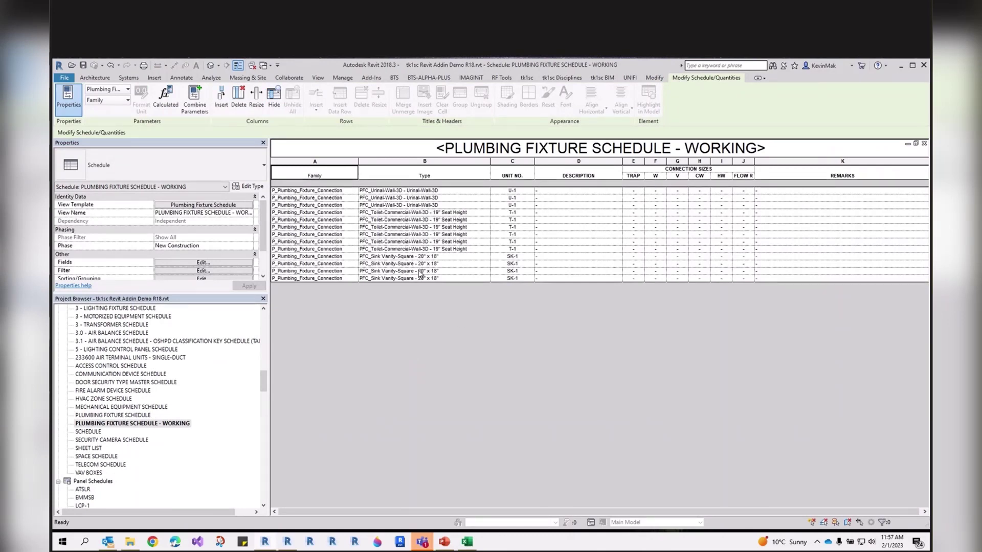
{"action": "left_click", "coordinate": [143, 419]}
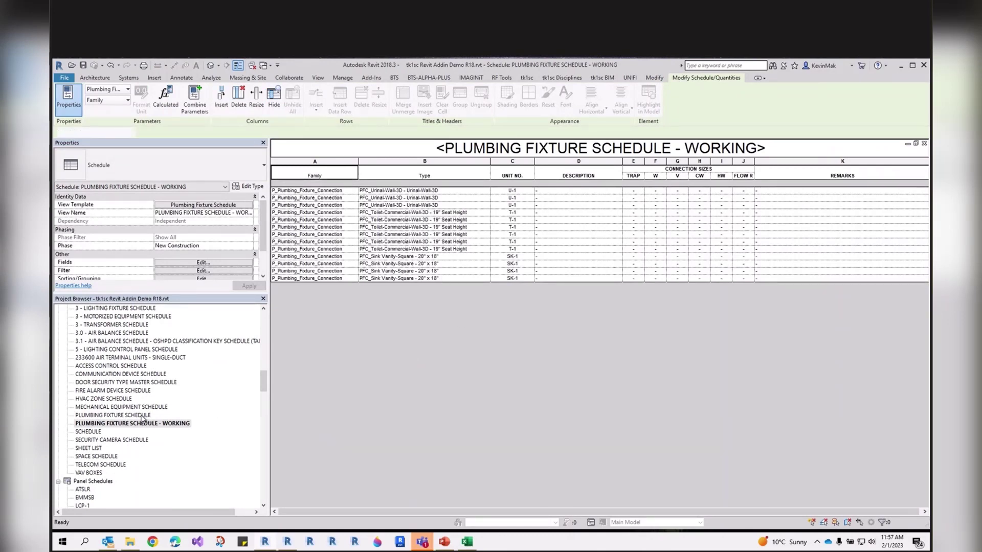
{"action": "double_click", "coordinate": [144, 415]}
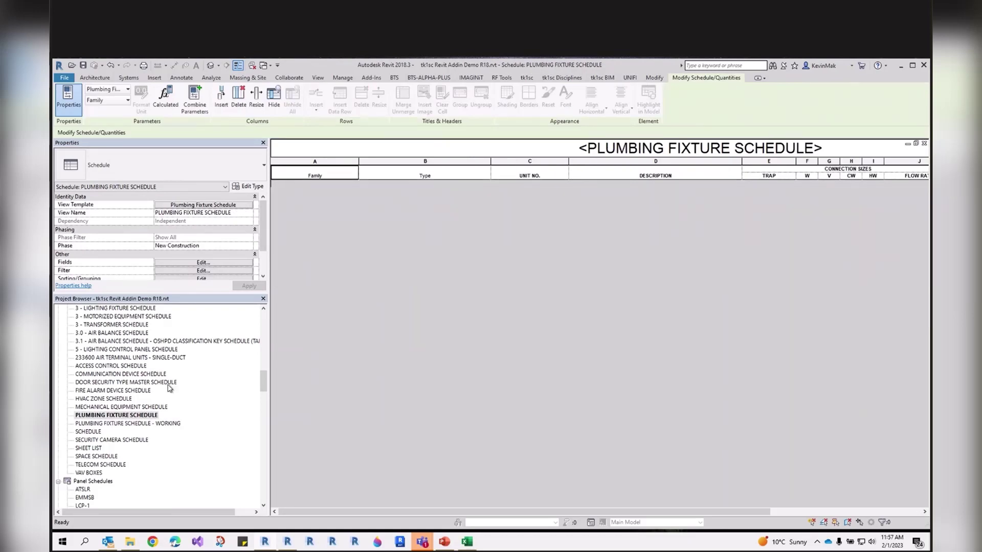
{"action": "double_click", "coordinate": [135, 426]}
Turn off Itemize every instance in the sorting and grouping settings of PLUMBING FIXTURE SCHEDULE - WORKING
{"action": "left_click", "coordinate": [568, 193]}
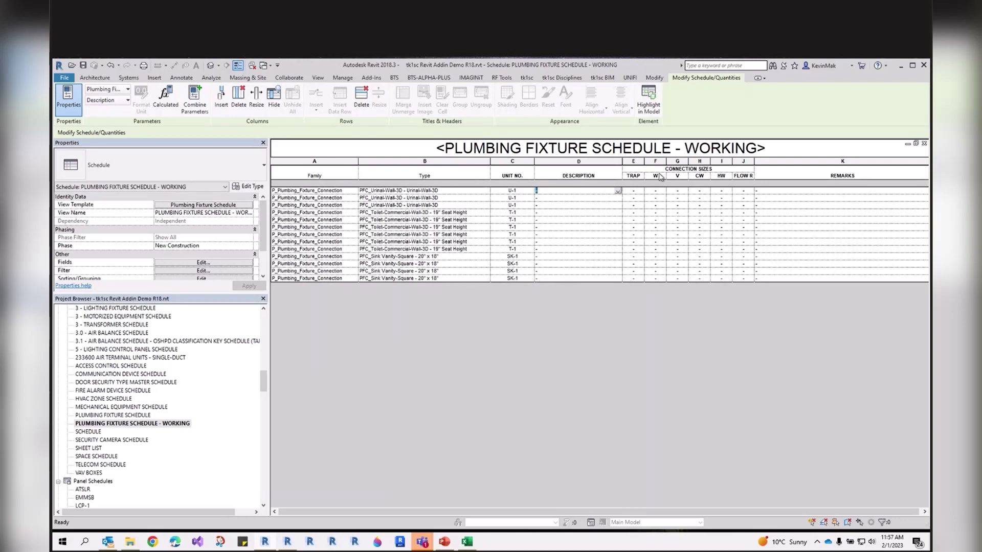
{"action": "left_click", "coordinate": [134, 416]}
{"action": "left_click", "coordinate": [418, 336]}
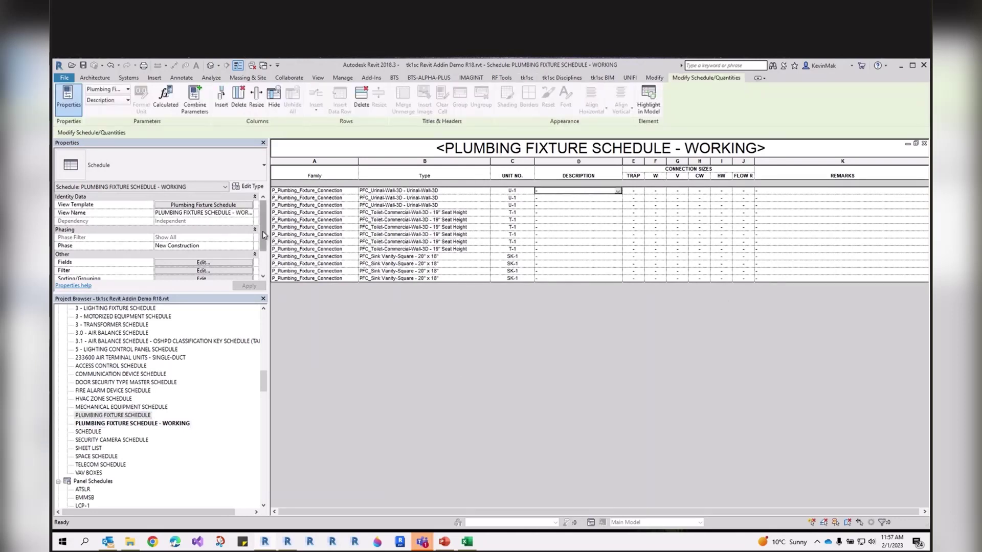
{"action": "left_click", "coordinate": [197, 271]}
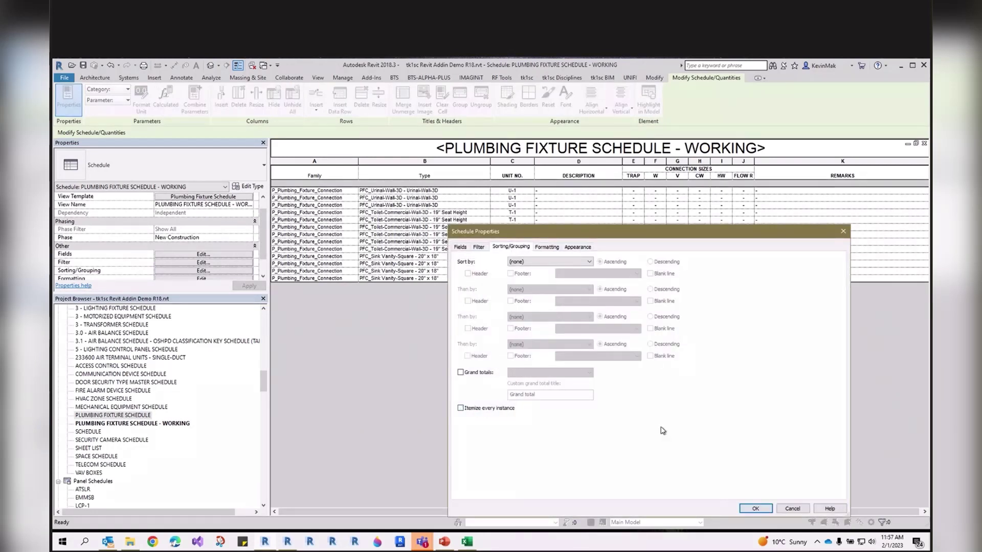
{"action": "left_click", "coordinate": [755, 509]}
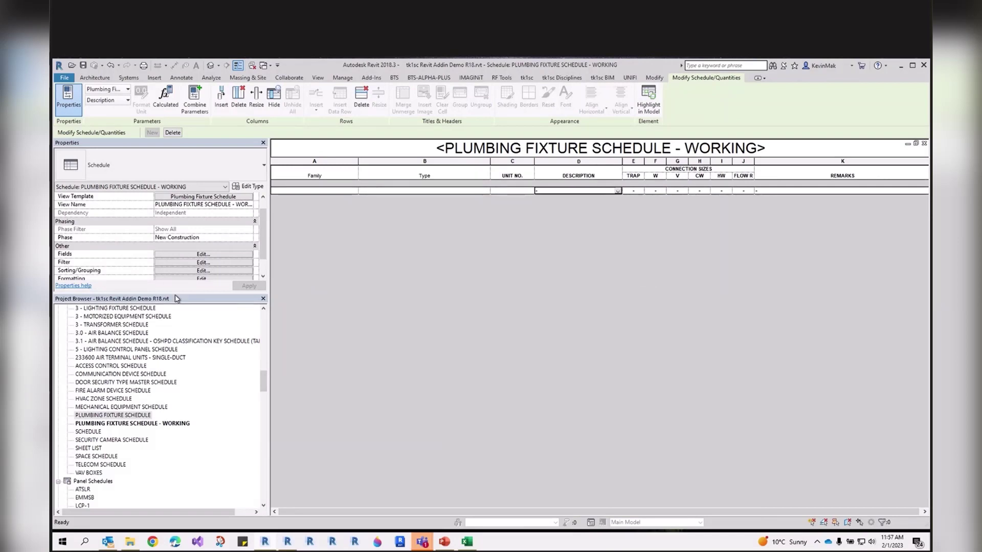
Sort PLUMBING FIXTURE SCHEDULE - WORKING by Type Mark in ascending order
{"action": "left_click", "coordinate": [203, 270]}
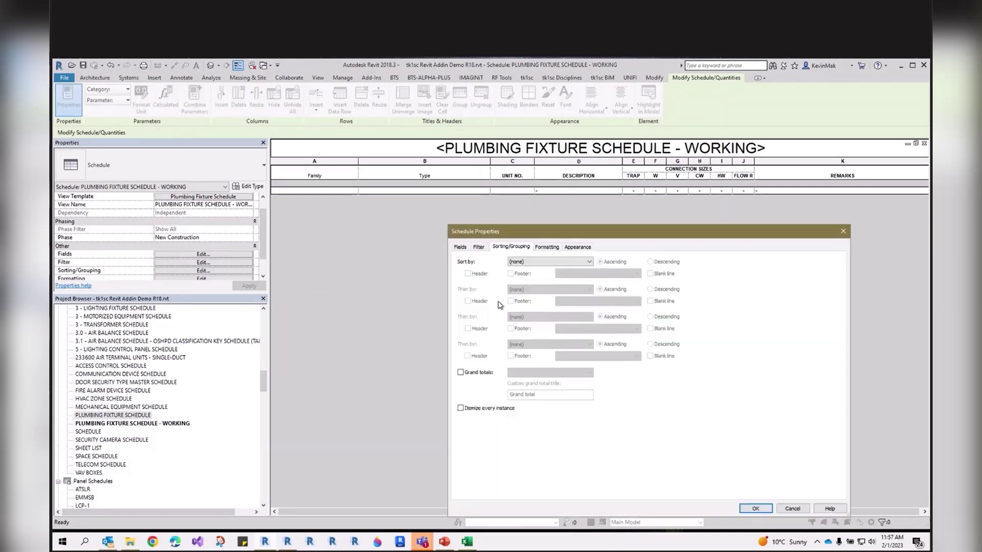
{"action": "left_click", "coordinate": [539, 261]}
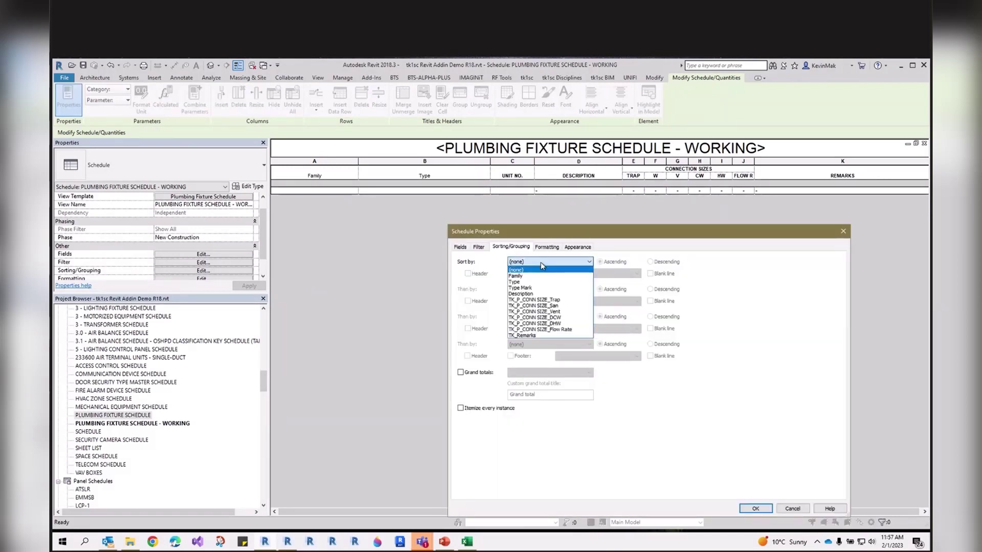
{"action": "left_click", "coordinate": [541, 288]}
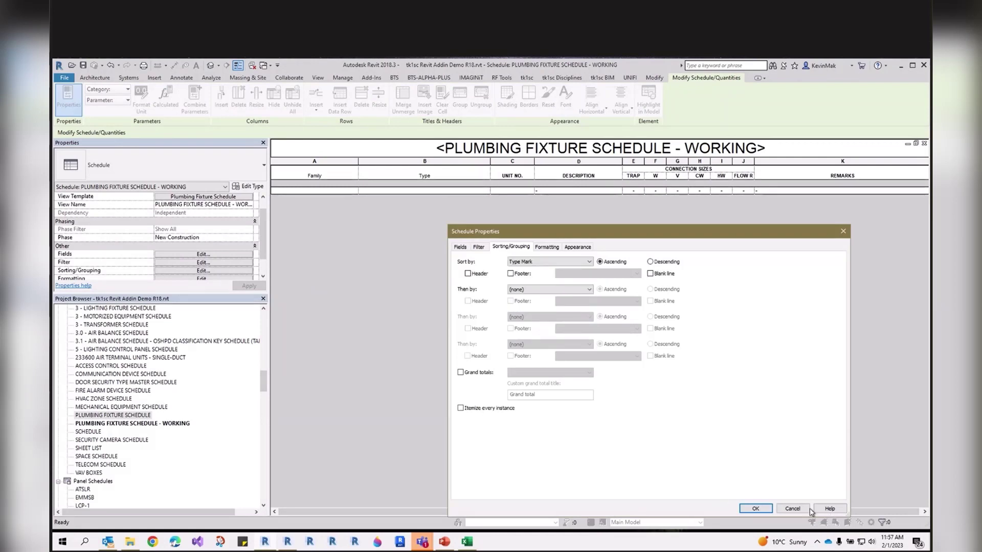
{"action": "left_click", "coordinate": [763, 509]}
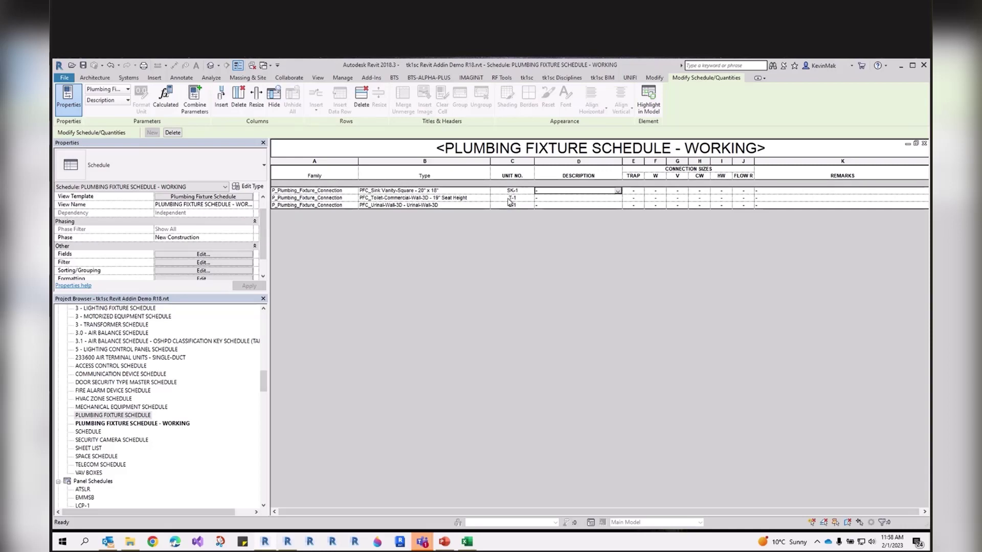
Set the TRAP connection size of the SK-1 sink to 2" in the schedule, and show the tk1sc Disciplines tools
{"action": "left_click", "coordinate": [638, 191]}
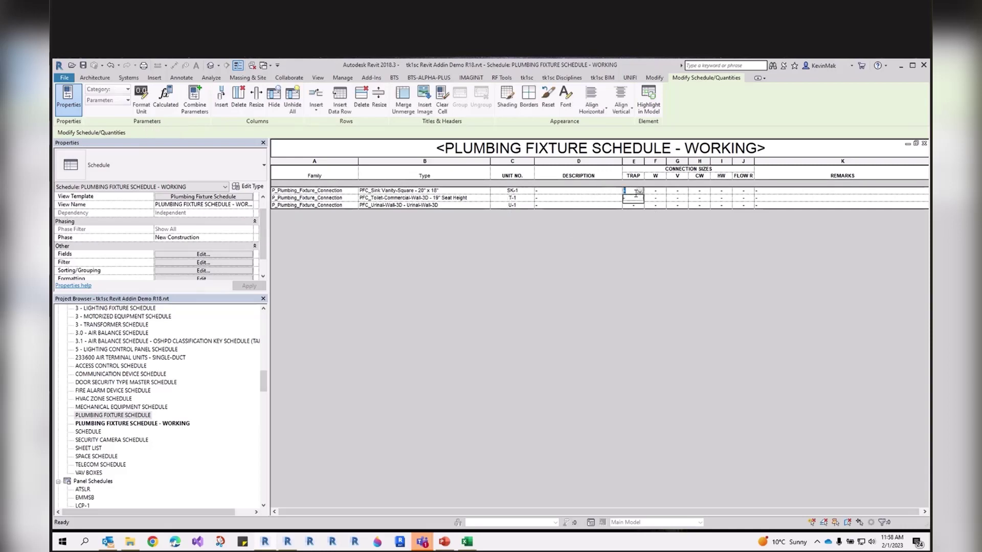
{"action": "type", "text": "2\""}
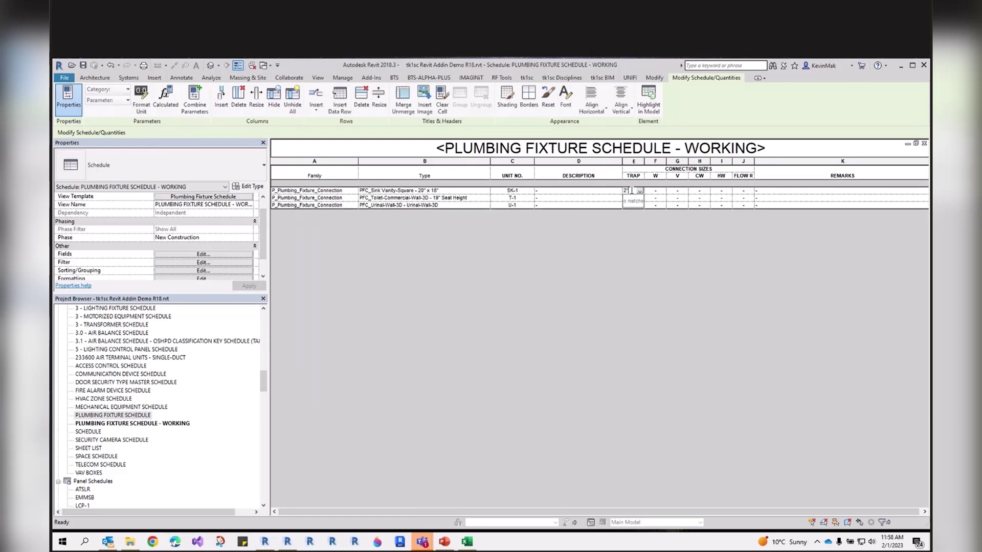
{"action": "key", "text": "Return"}
{"action": "left_click", "coordinate": [510, 314]}
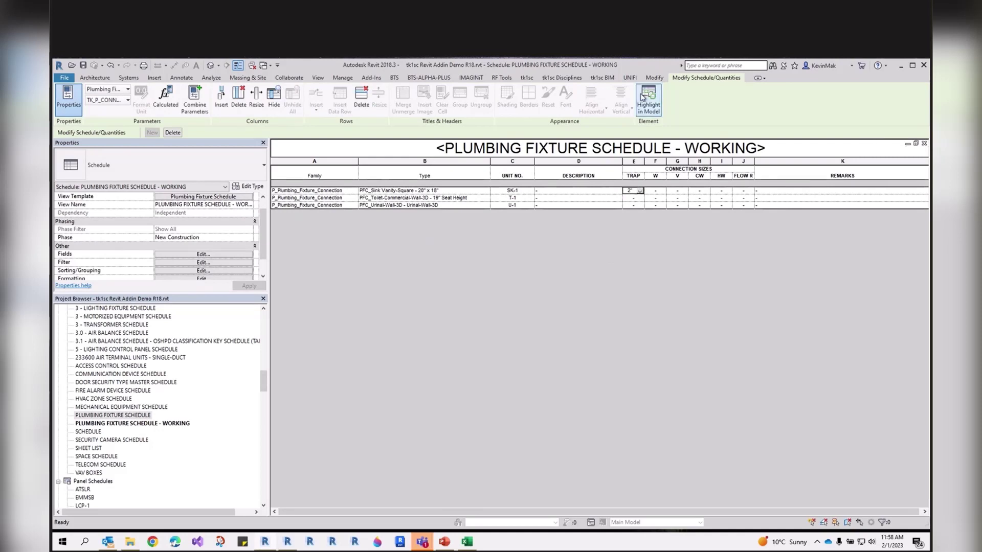
{"action": "left_click", "coordinate": [568, 80]}
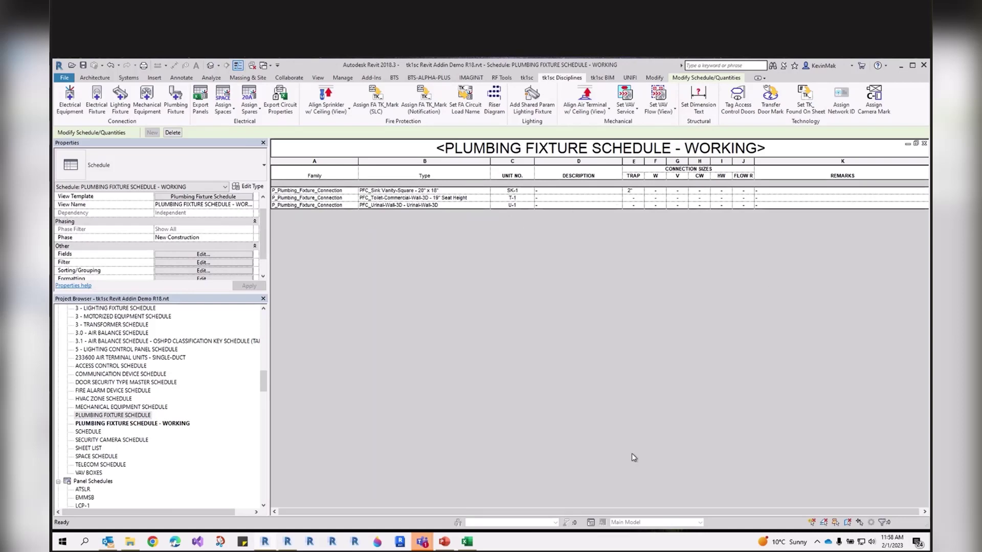
{"action": "left_click", "coordinate": [633, 190]}
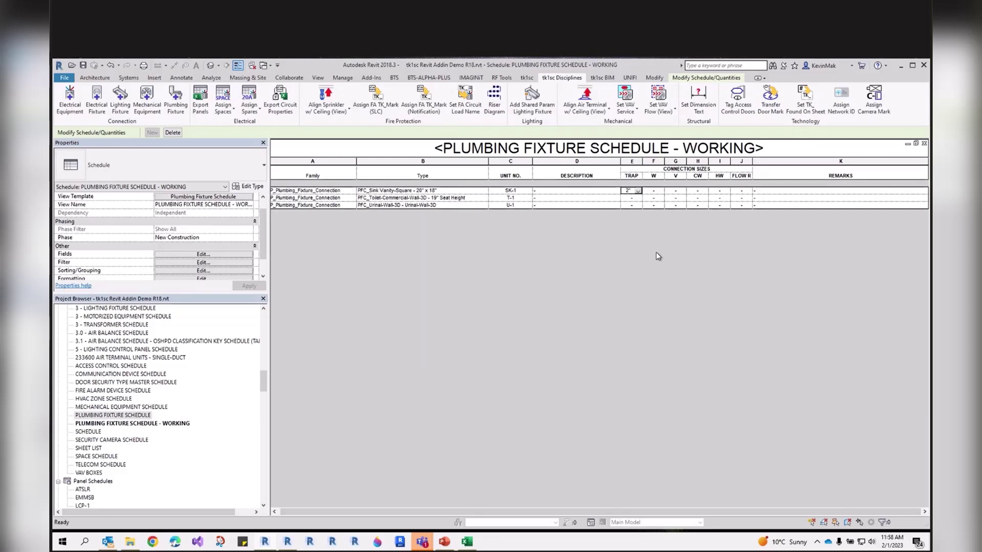
Narrow the docked properties and browser area, and close both plumbing fixture schedules to return to the plumbing plan
{"action": "left_click_drag", "start_coordinate": [268, 326], "coordinate": [232, 327]}
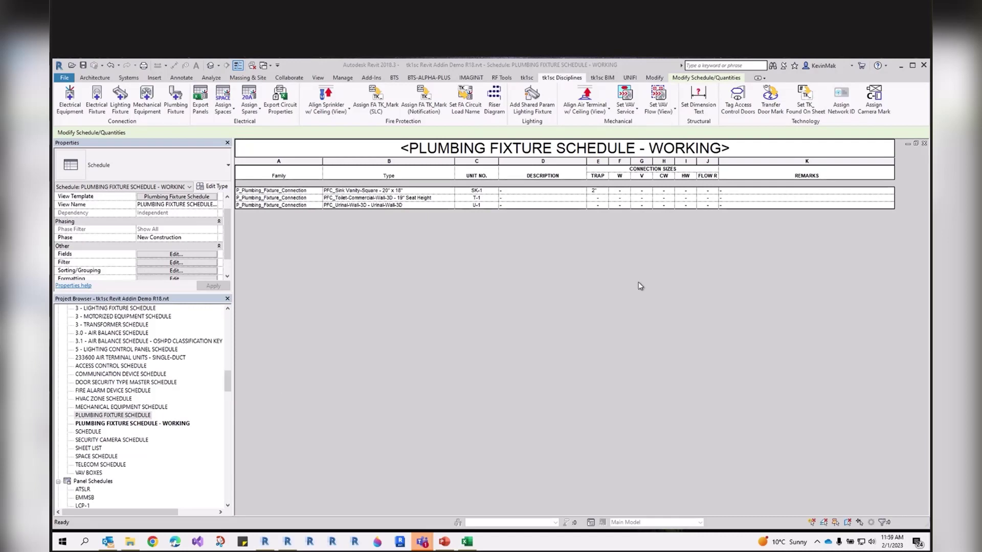
{"action": "left_click", "coordinate": [924, 144]}
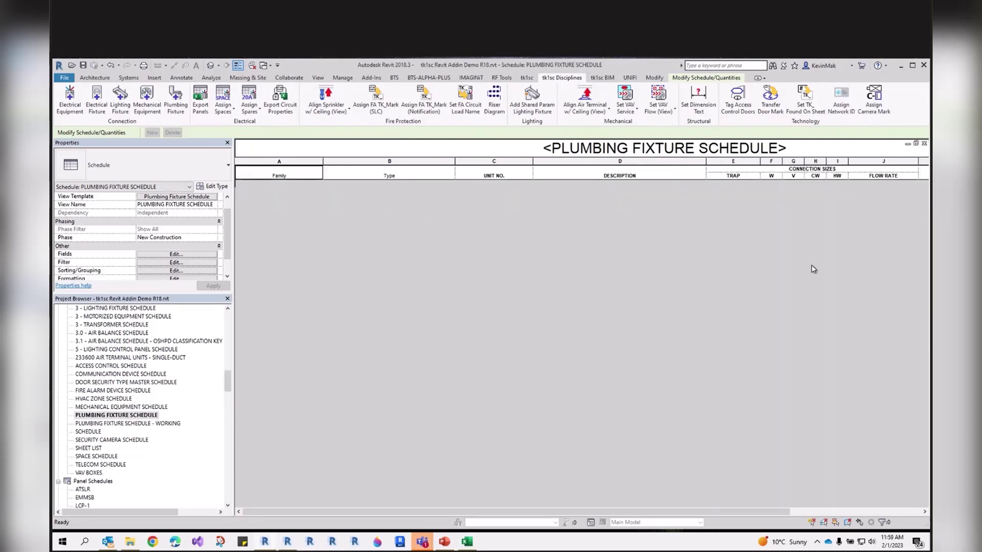
{"action": "left_click", "coordinate": [924, 144]}
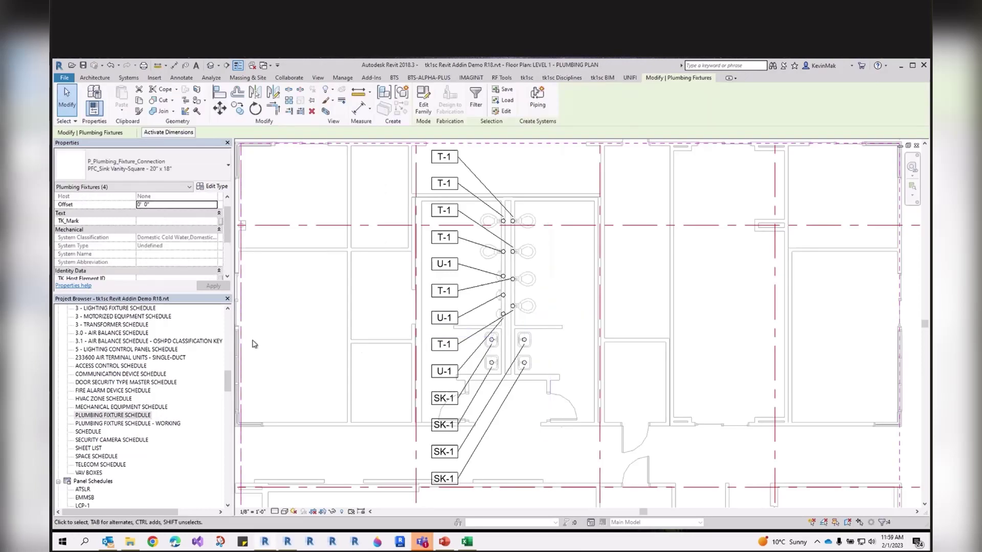
Open the LEVEL 1 - MECHANICAL PLAN floor plan around the air terminals between grids B and D, and show the tk1sc Disciplines tools
{"action": "left_click_drag", "start_coordinate": [228, 386], "coordinate": [241, 323]}
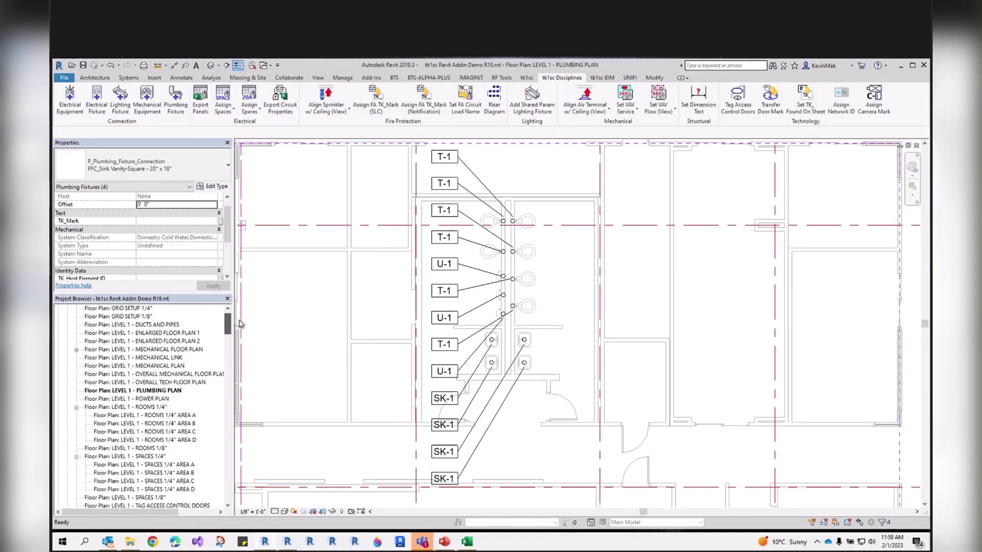
{"action": "double_click", "coordinate": [158, 366]}
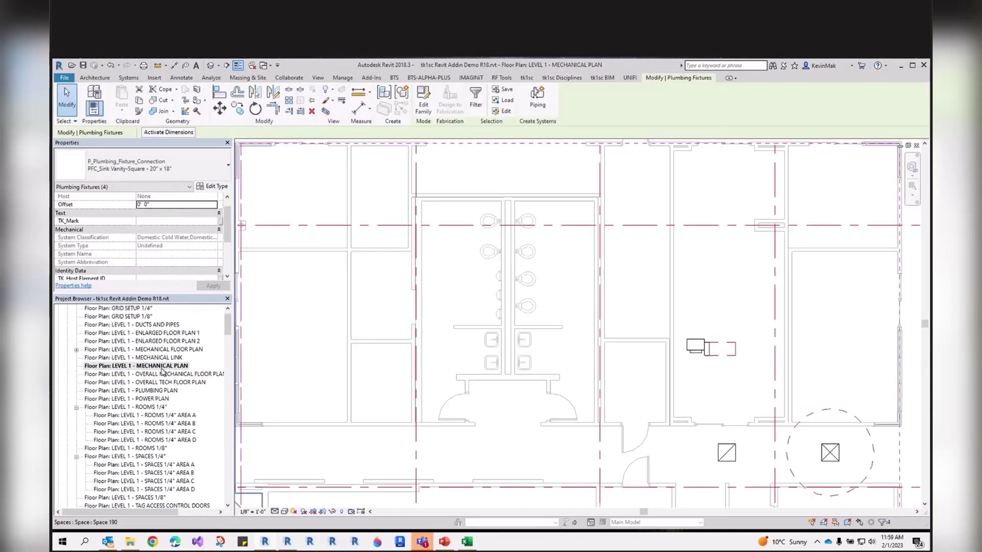
{"action": "scroll", "coordinate": [503, 436], "scroll_direction": "down", "scroll_amount": 5}
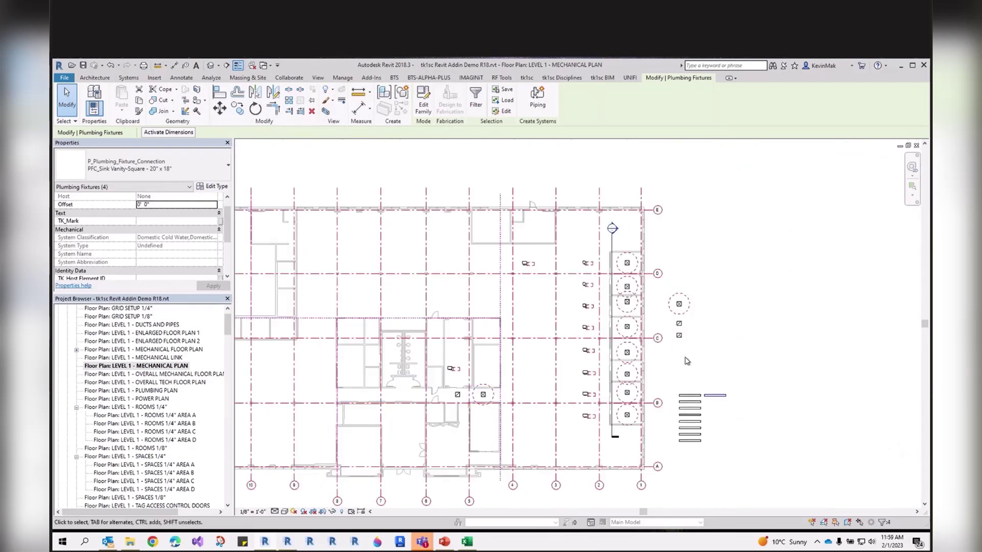
{"action": "scroll", "coordinate": [686, 364], "scroll_direction": "up", "scroll_amount": 5}
{"action": "middle_click_drag", "start_coordinate": [685, 367], "coordinate": [641, 380]}
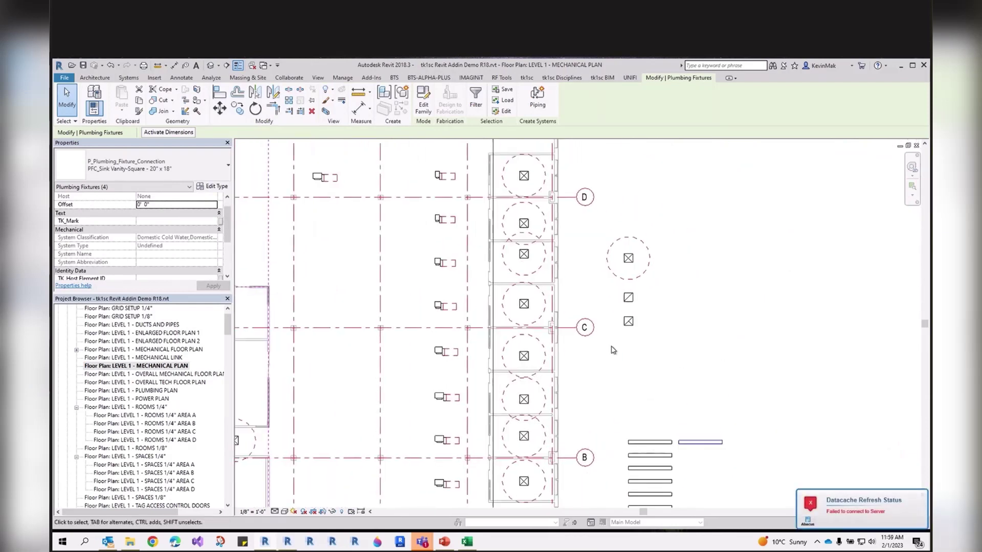
{"action": "left_click", "coordinate": [562, 78]}
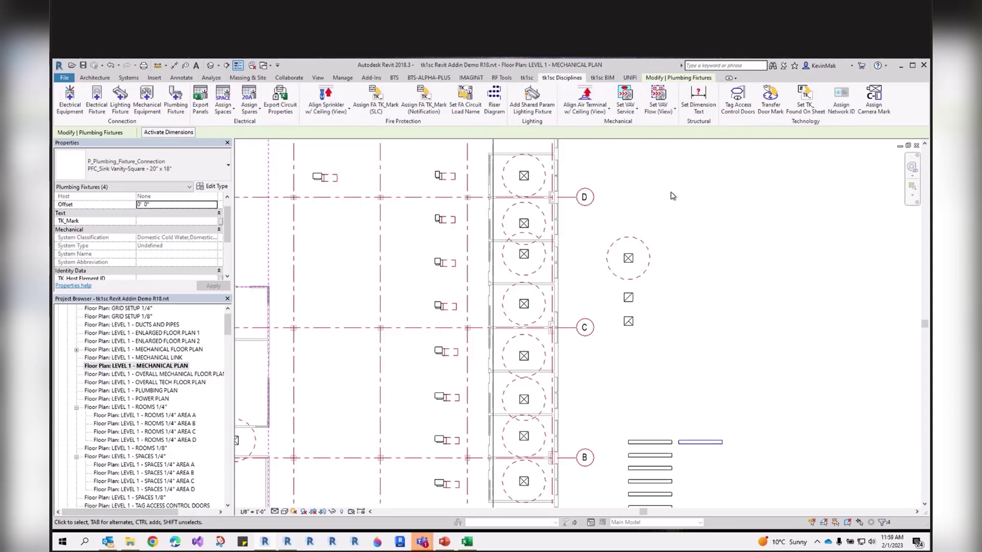
Open the LEVEL 1 - ZONES floor plan and dismiss the meeting reminder
{"action": "left_click", "coordinate": [229, 327]}
{"action": "left_click_drag", "start_coordinate": [228, 327], "coordinate": [229, 364]}
{"action": "scroll", "coordinate": [174, 387], "scroll_direction": "up", "scroll_amount": 2}
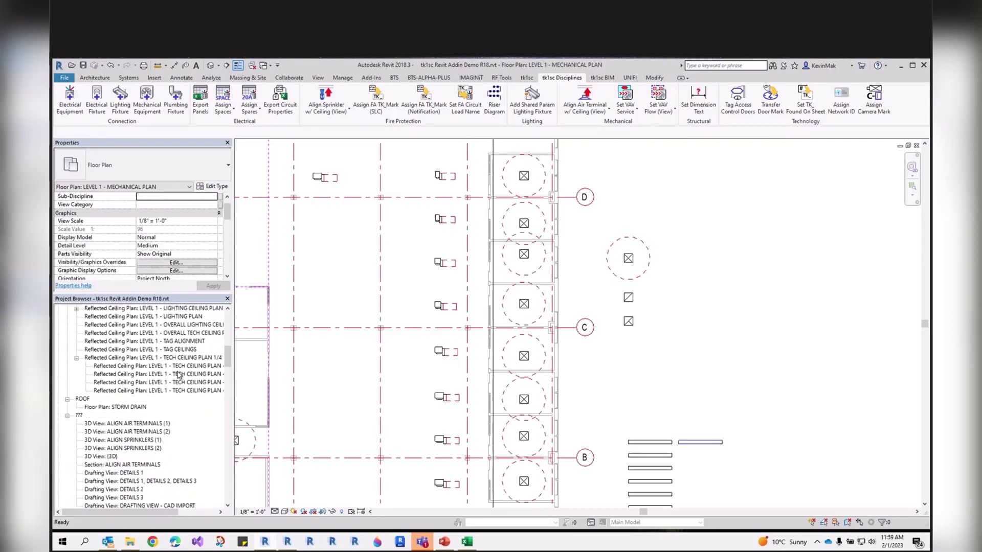
{"action": "scroll", "coordinate": [178, 375], "scroll_direction": "up", "scroll_amount": 1}
{"action": "mouse_move", "coordinate": [230, 358]}
{"action": "left_mouse_down"}
{"action": "mouse_move", "coordinate": [233, 323]}
{"action": "mouse_move", "coordinate": [229, 346]}
{"action": "left_mouse_up"}
{"action": "double_click", "coordinate": [145, 383]}
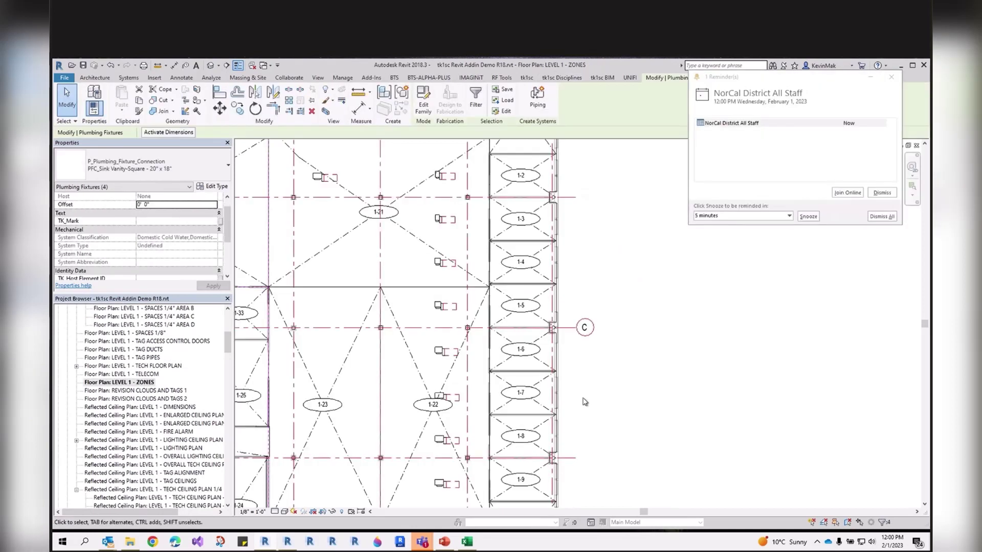
{"action": "left_click", "coordinate": [891, 77]}
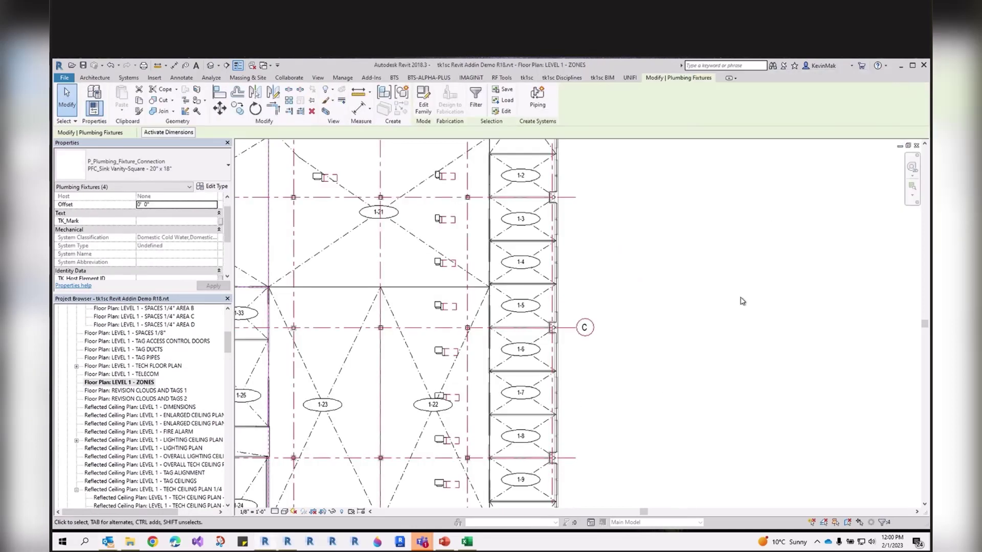
Close the plumbing plan and the four open sheets, and tile the LEVEL 1 - ZONES and LEVEL 1 - MECHANICAL PLAN views side by side
{"action": "left_click", "coordinate": [774, 226]}
{"action": "key", "text": "w"}
{"action": "key", "text": "t"}
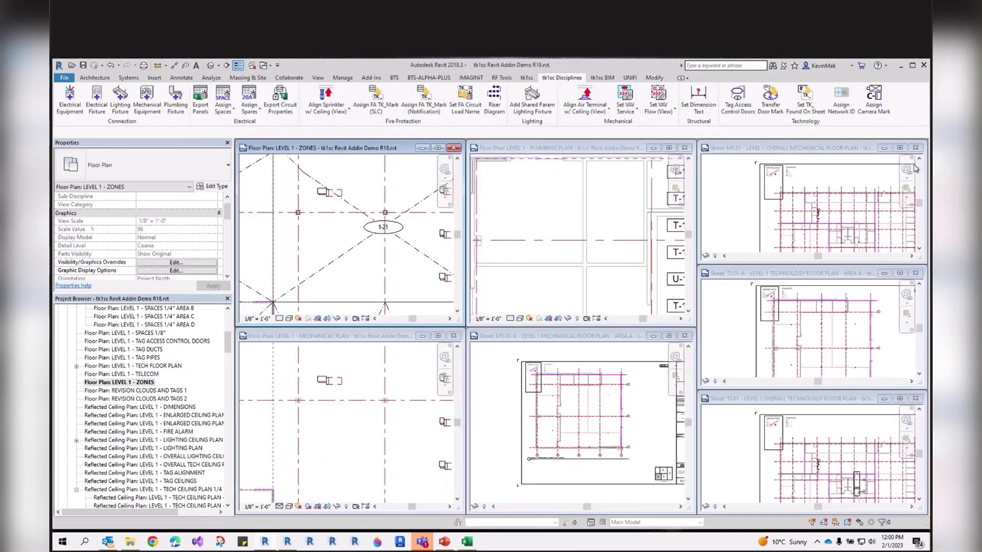
{"action": "left_click", "coordinate": [915, 148]}
{"action": "left_click", "coordinate": [915, 273]}
{"action": "left_click", "coordinate": [915, 398]}
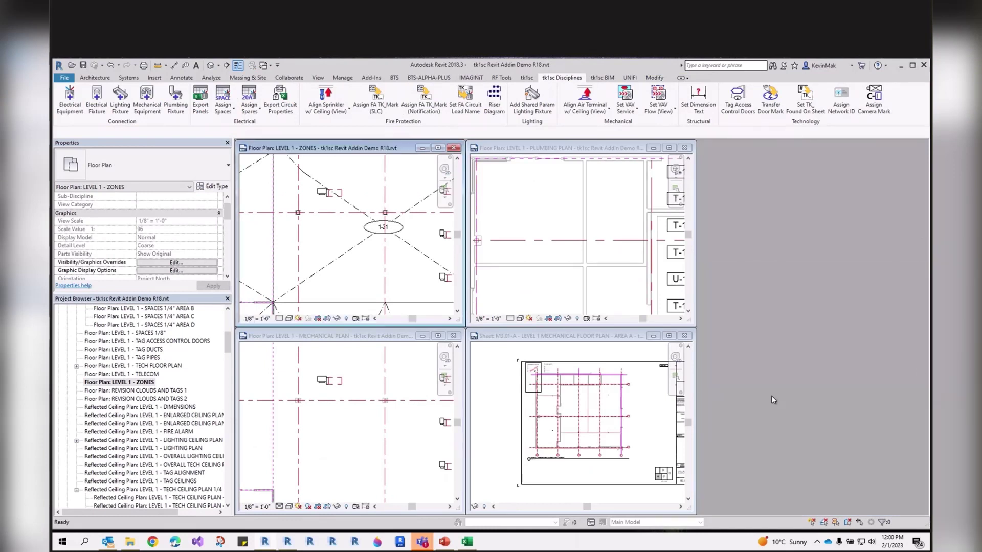
{"action": "left_click", "coordinate": [684, 336]}
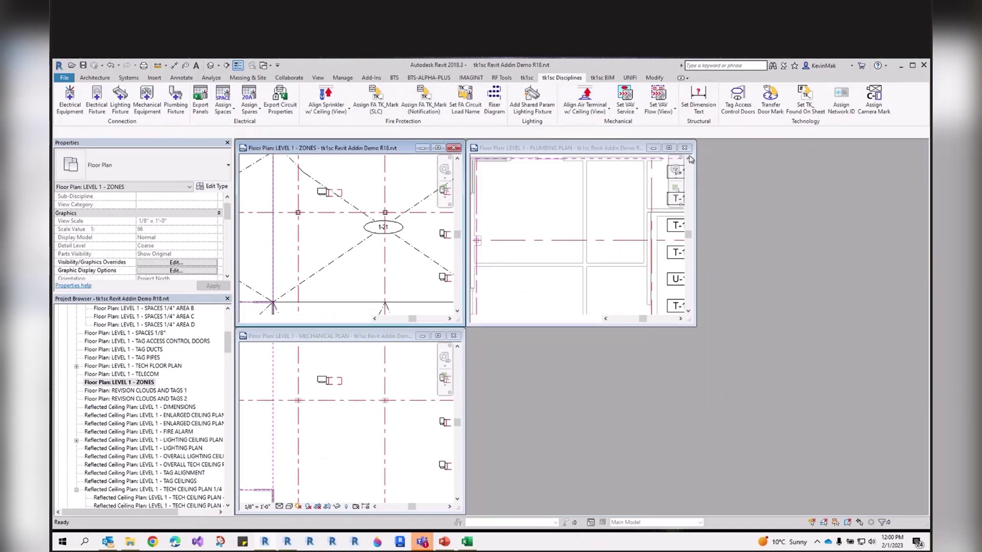
{"action": "left_click", "coordinate": [684, 148]}
{"action": "key", "text": "w"}
{"action": "key", "text": "t"}
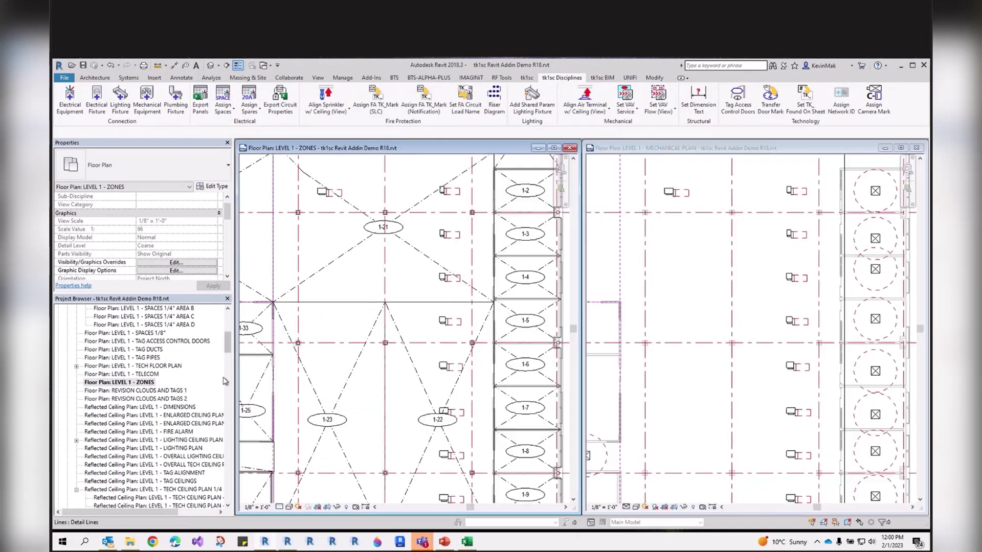
Open the 233600 AIR TERMINAL UNITS - SINGLE-DUCT schedule and place its window below the VAV units in both plans
{"action": "left_click_drag", "start_coordinate": [228, 343], "coordinate": [228, 368]}
{"action": "scroll", "coordinate": [228, 368], "scroll_direction": "down", "scroll_amount": 4}
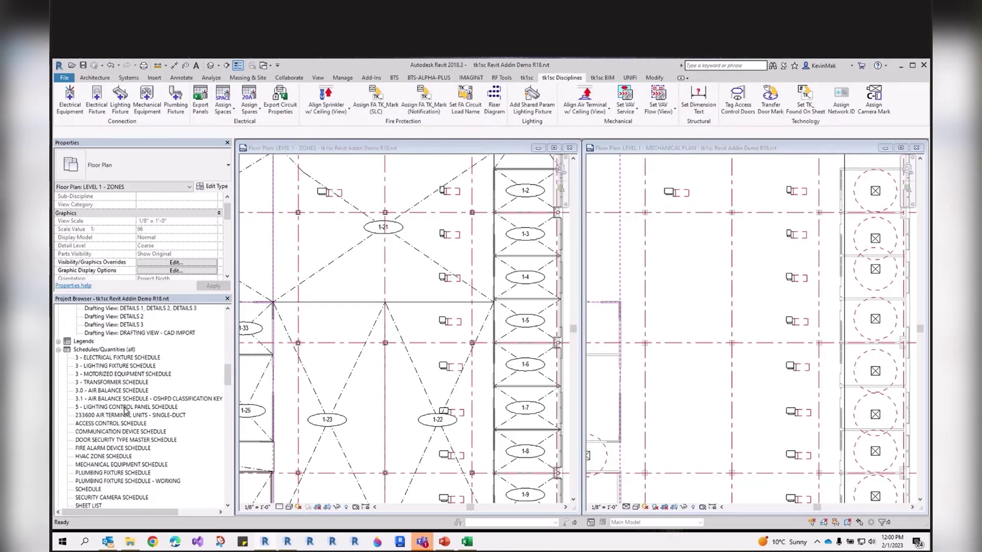
{"action": "double_click", "coordinate": [128, 416]}
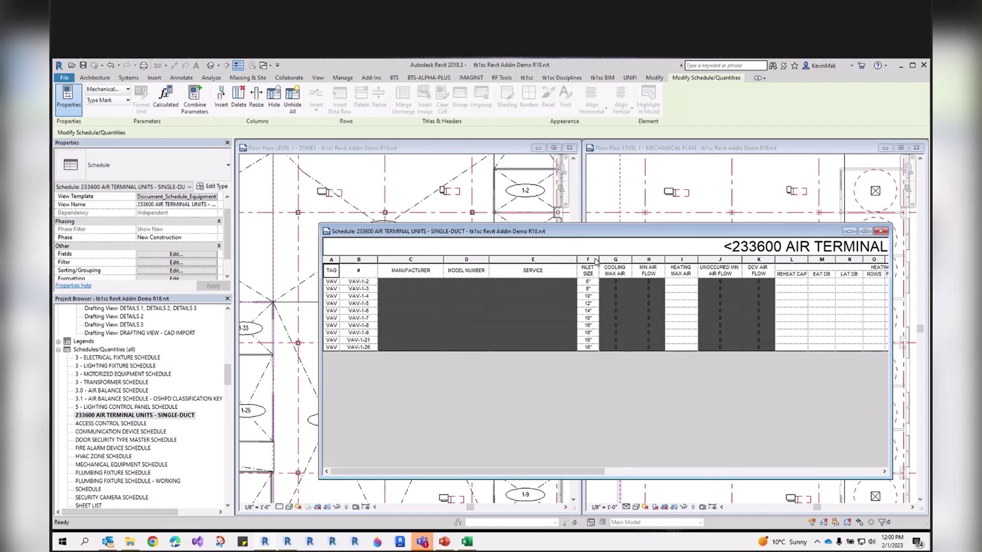
{"action": "left_click_drag", "start_coordinate": [595, 231], "coordinate": [573, 362]}
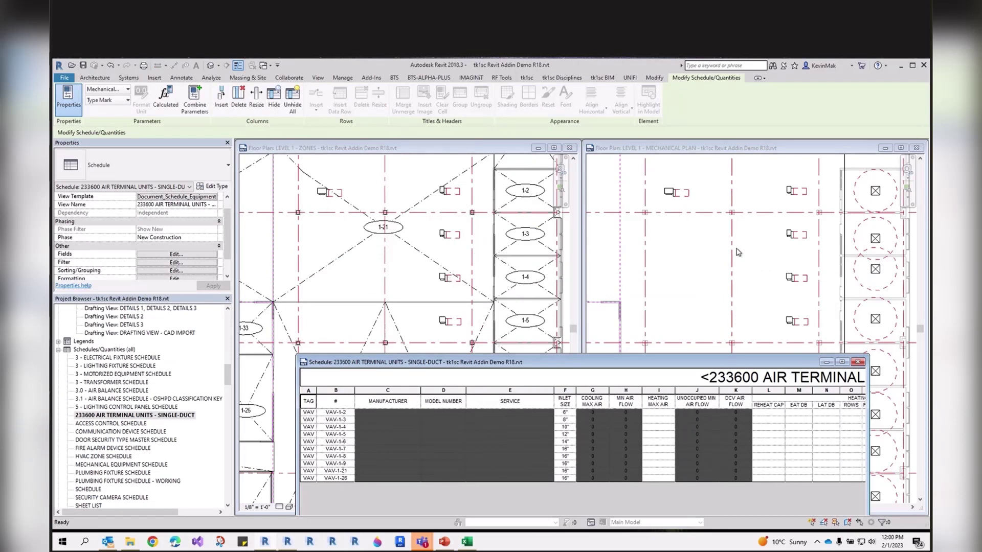
Check the TK_Mark of the two uppermost VAV units beside the offices against the air terminal units schedule
{"action": "left_click", "coordinate": [795, 206]}
{"action": "left_click", "coordinate": [793, 191]}
{"action": "left_click_drag", "start_coordinate": [227, 205], "coordinate": [227, 225]}
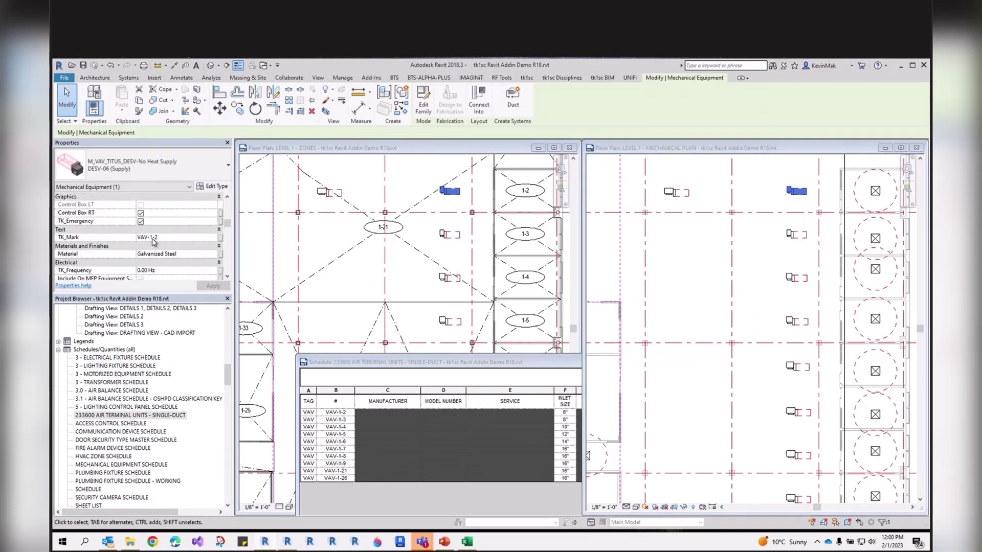
{"action": "left_click", "coordinate": [788, 244]}
{"action": "left_click", "coordinate": [790, 237]}
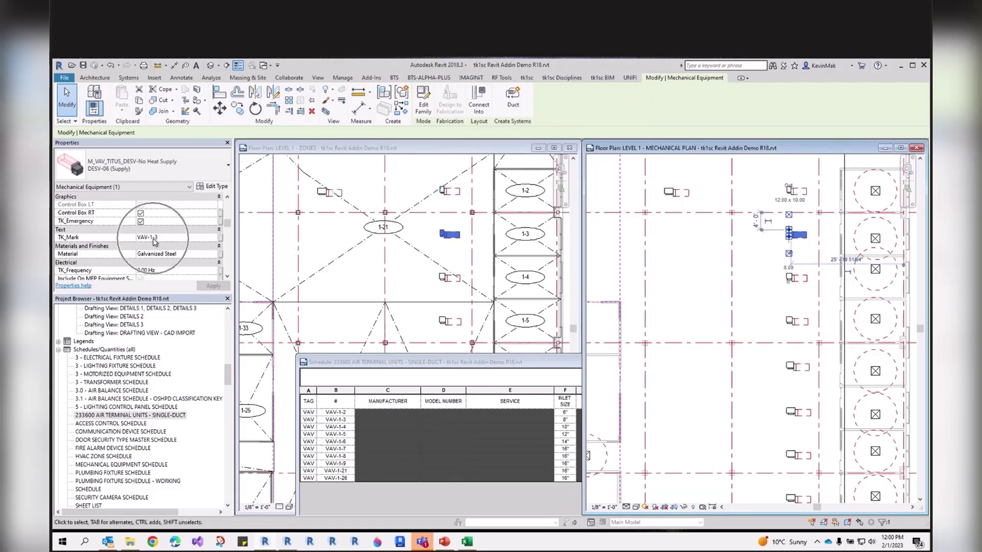
{"action": "left_click_drag", "start_coordinate": [439, 360], "coordinate": [419, 253]}
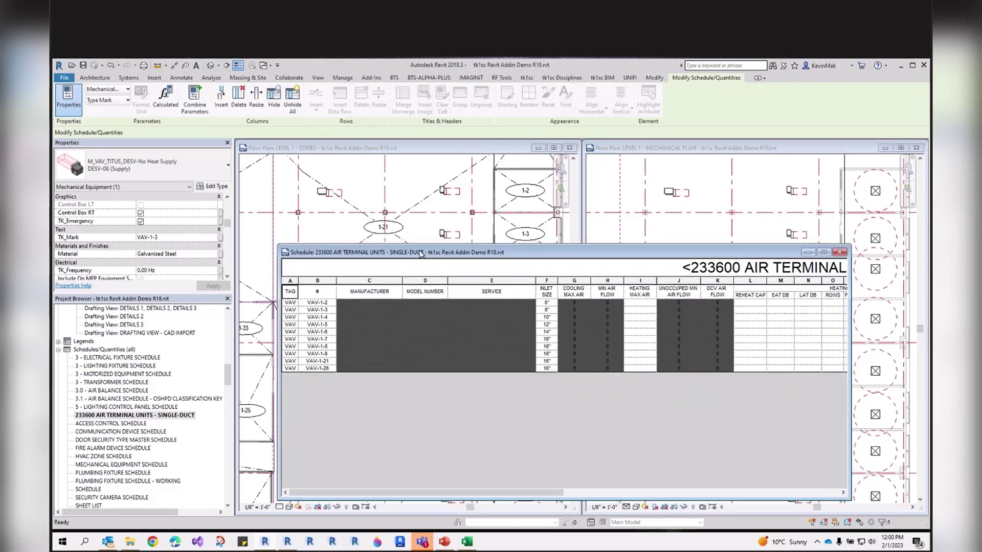
{"action": "left_click_drag", "start_coordinate": [582, 248], "coordinate": [579, 327]}
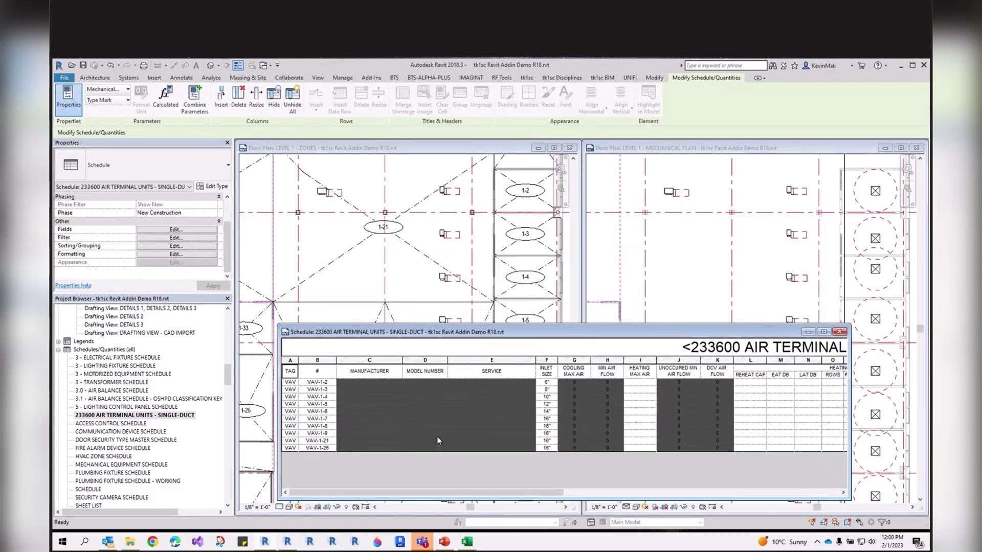
Fill the VAV services with Set VAV Service, and replace them with room numbers only using Set VAV Service (RM #)
{"action": "left_click", "coordinate": [324, 389]}
{"action": "left_click", "coordinate": [602, 78]}
{"action": "left_click", "coordinate": [561, 78]}
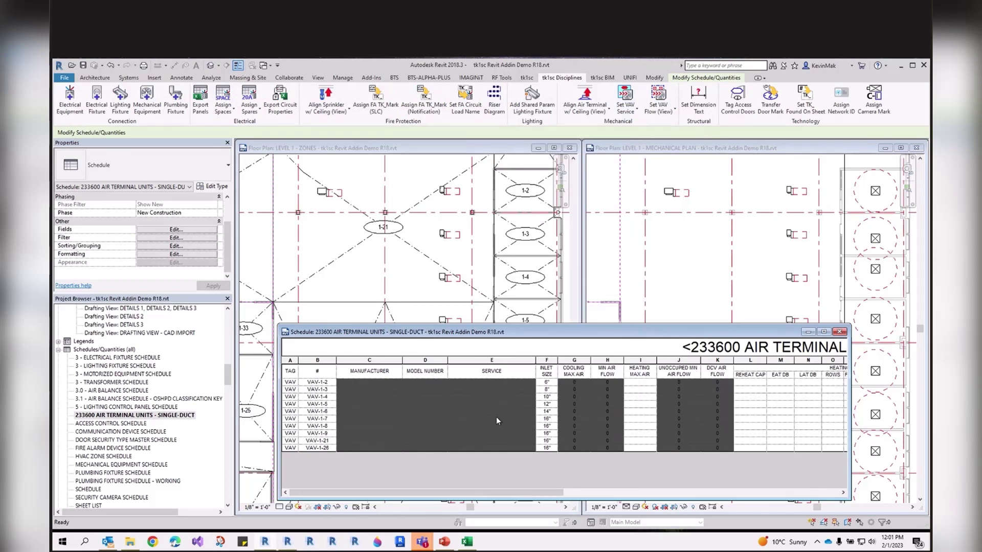
{"action": "left_click", "coordinate": [630, 116]}
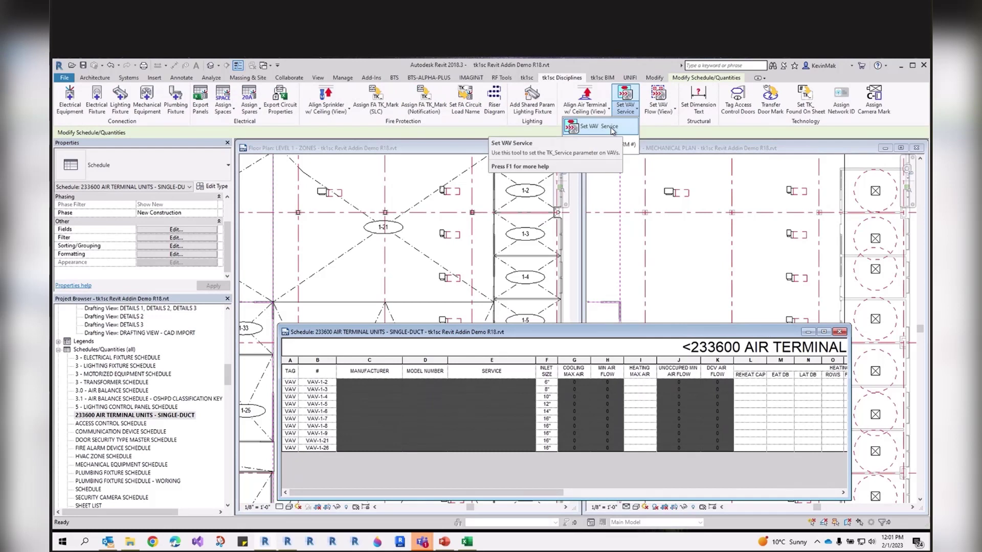
{"action": "left_click", "coordinate": [608, 127]}
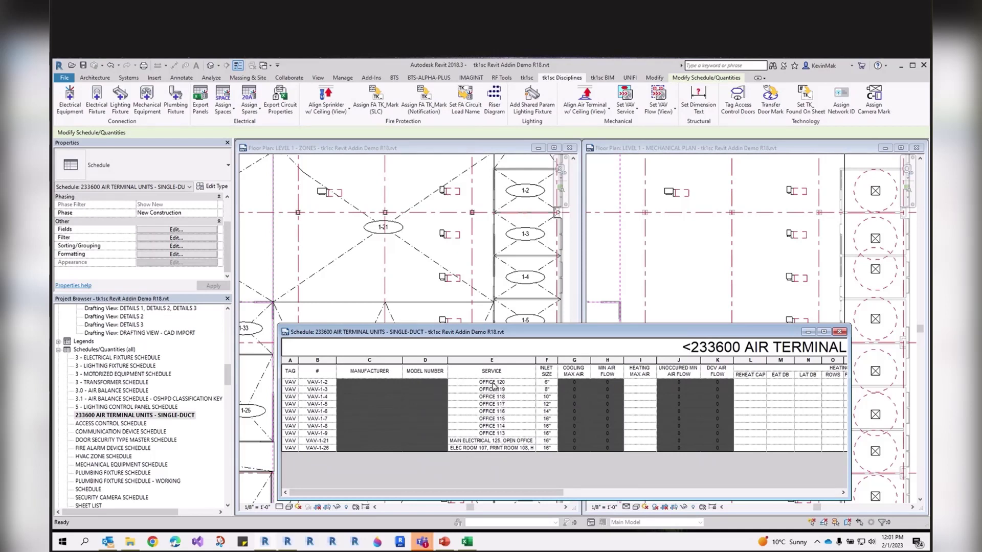
{"action": "left_click", "coordinate": [632, 114]}
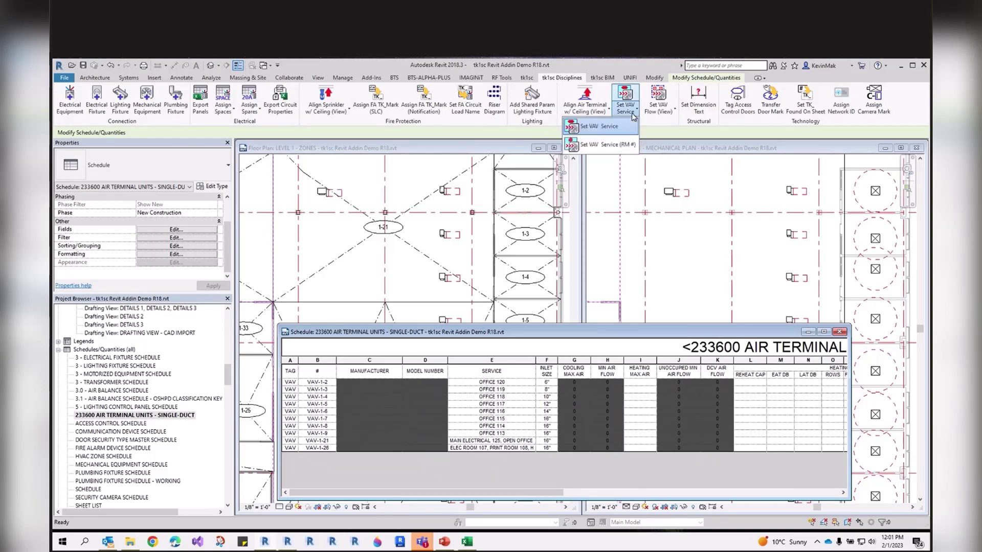
{"action": "left_click", "coordinate": [608, 145]}
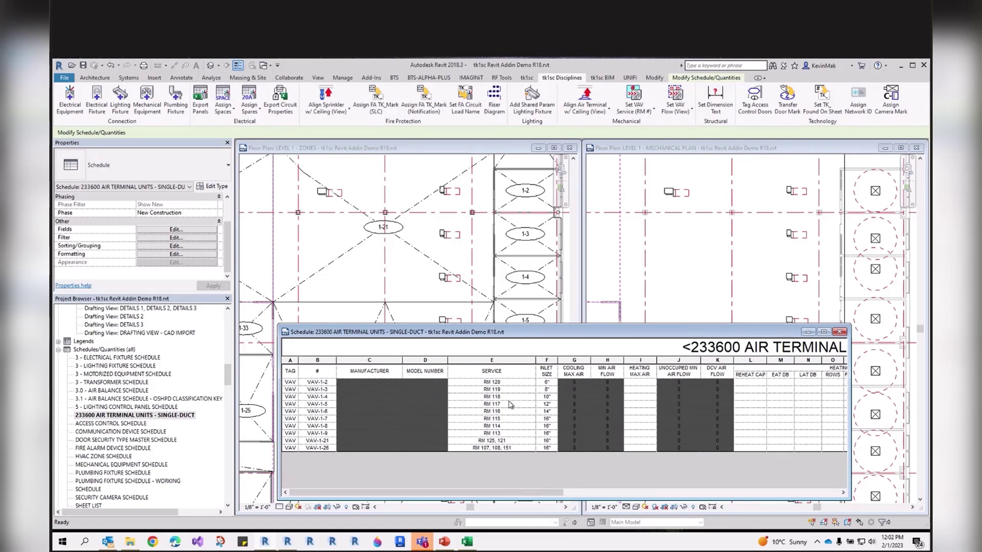
Examine the TK_Mark of the VAV unit beside zone 1-2 in the zones plan
{"action": "left_click", "coordinate": [448, 204]}
{"action": "left_click", "coordinate": [446, 196]}
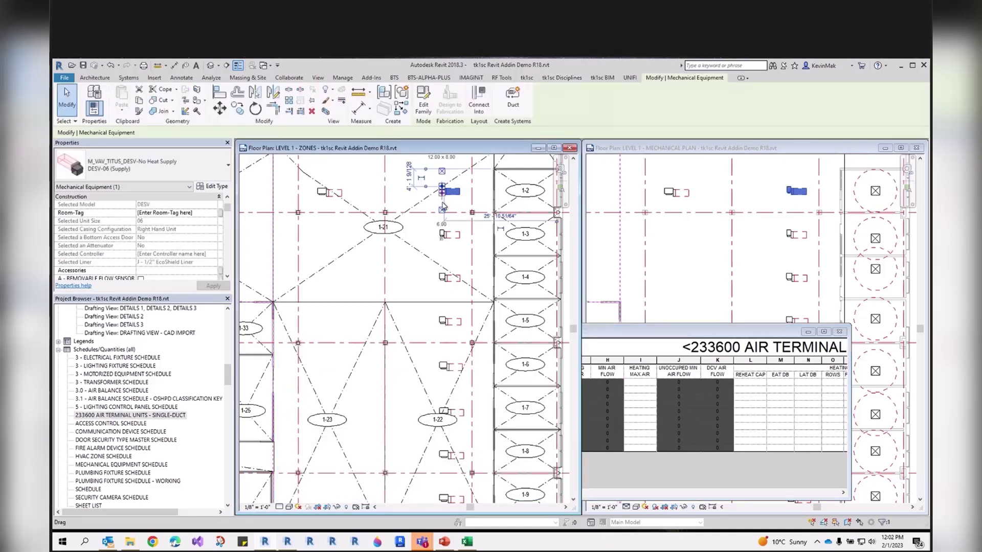
{"action": "scroll", "coordinate": [227, 209], "scroll_direction": "down", "scroll_amount": 5}
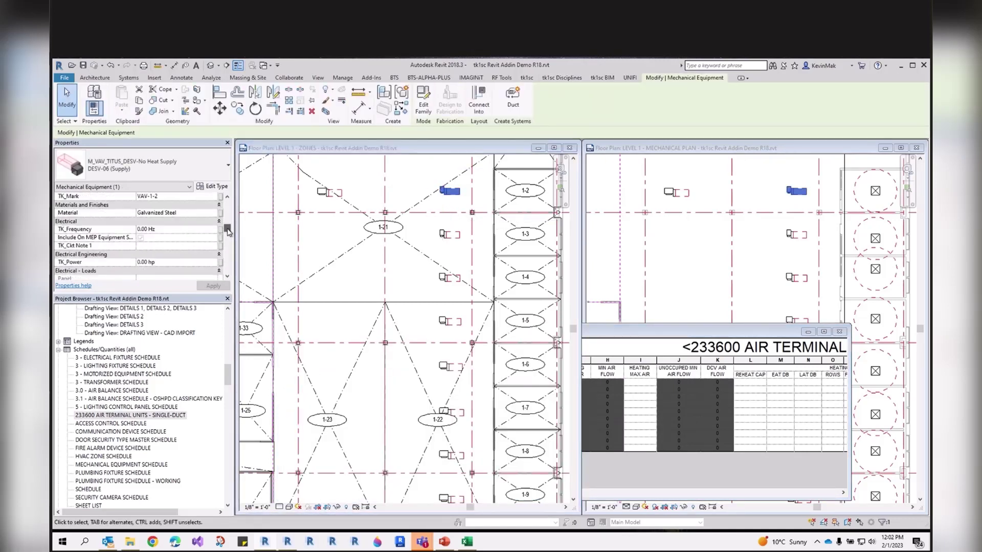
{"action": "scroll", "coordinate": [228, 201], "scroll_direction": "up", "scroll_amount": 1}
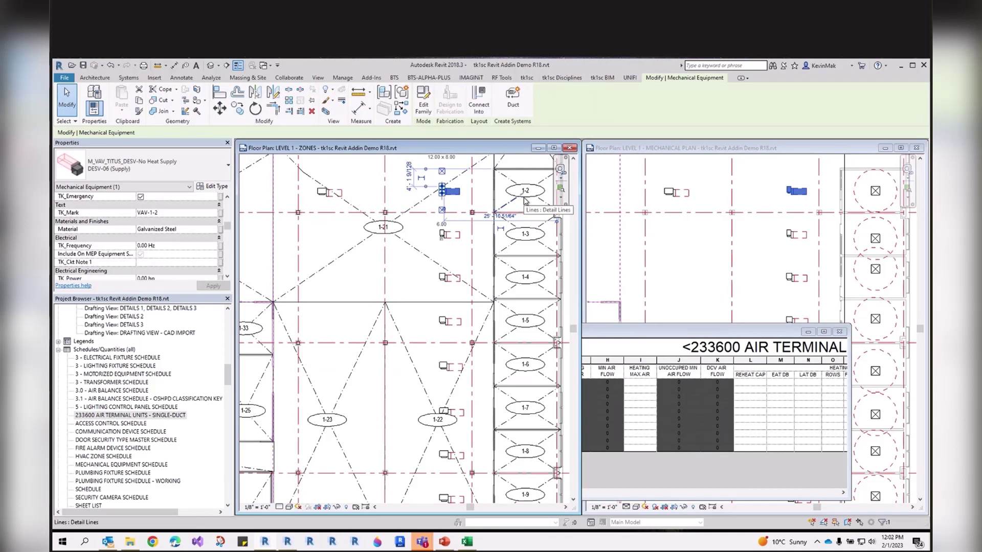
Return to the air terminal units schedule and calculate the VAV airflows with Set VAV Flow (View)
{"action": "left_click", "coordinate": [684, 331]}
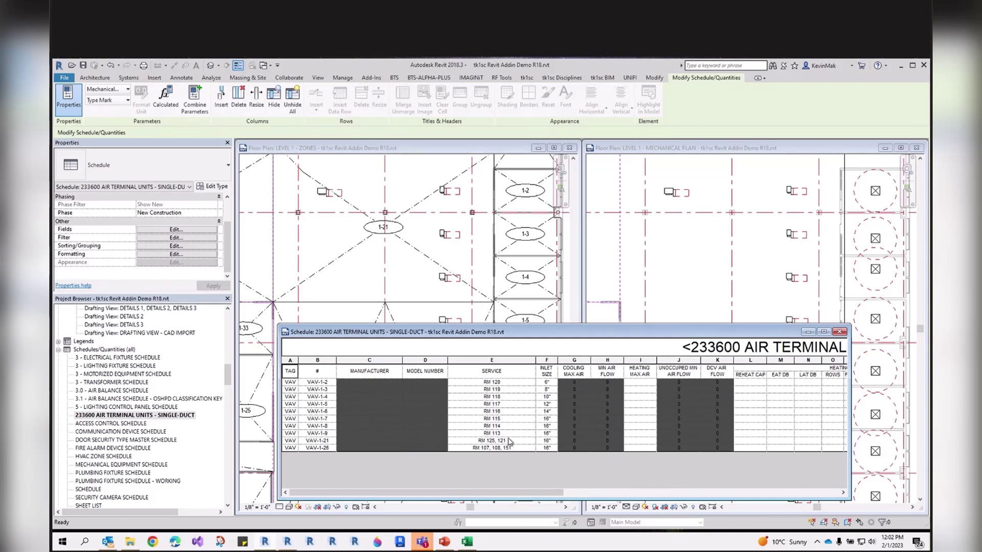
{"action": "left_click", "coordinate": [571, 79]}
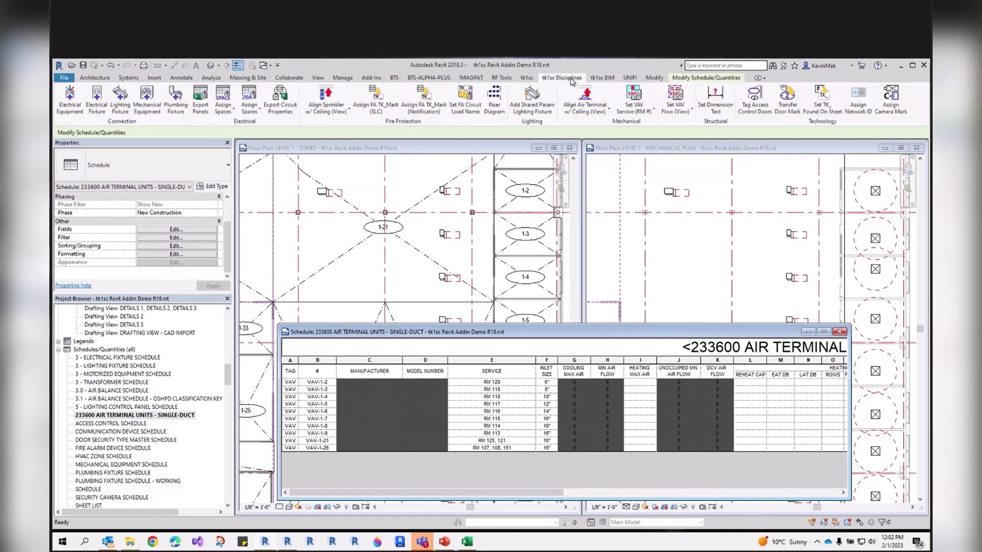
{"action": "left_click", "coordinate": [679, 105]}
{"action": "left_click", "coordinate": [683, 100]}
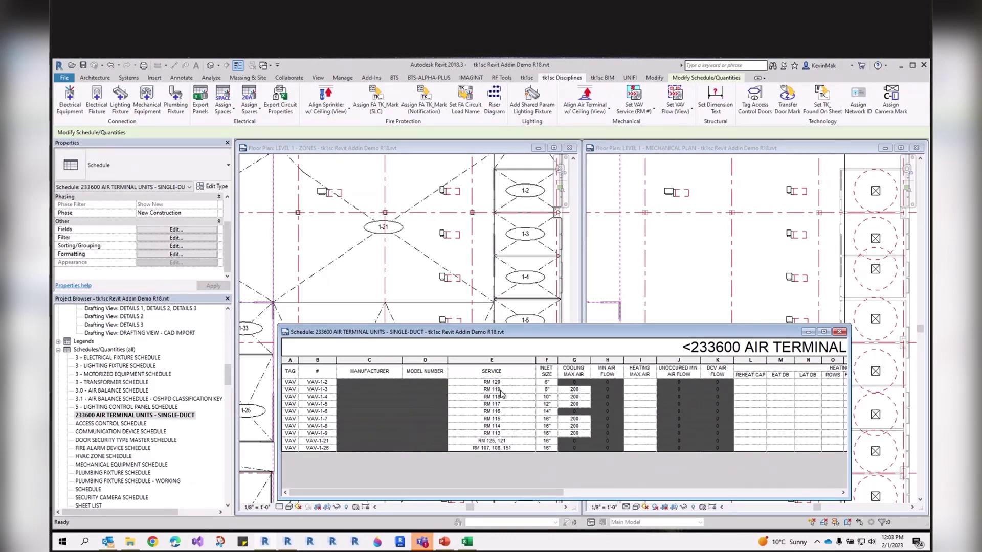
Copy the air terminals of the VAV-1-3 and VAV-1-4 offices sideways in the mechanical plan, giving each office a second one
{"action": "left_click", "coordinate": [727, 256]}
{"action": "scroll", "coordinate": [857, 234], "scroll_direction": "up", "scroll_amount": 3}
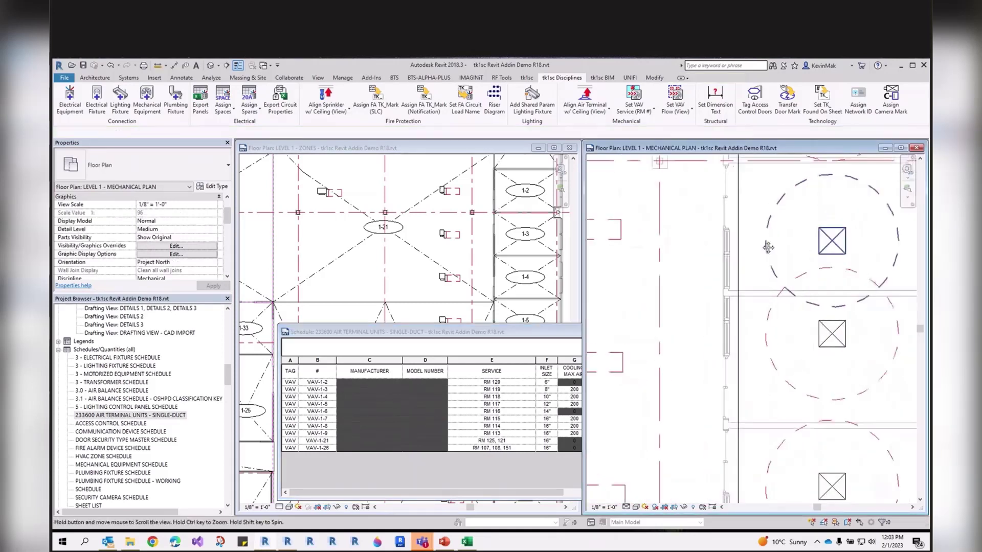
{"action": "left_click", "coordinate": [752, 230]}
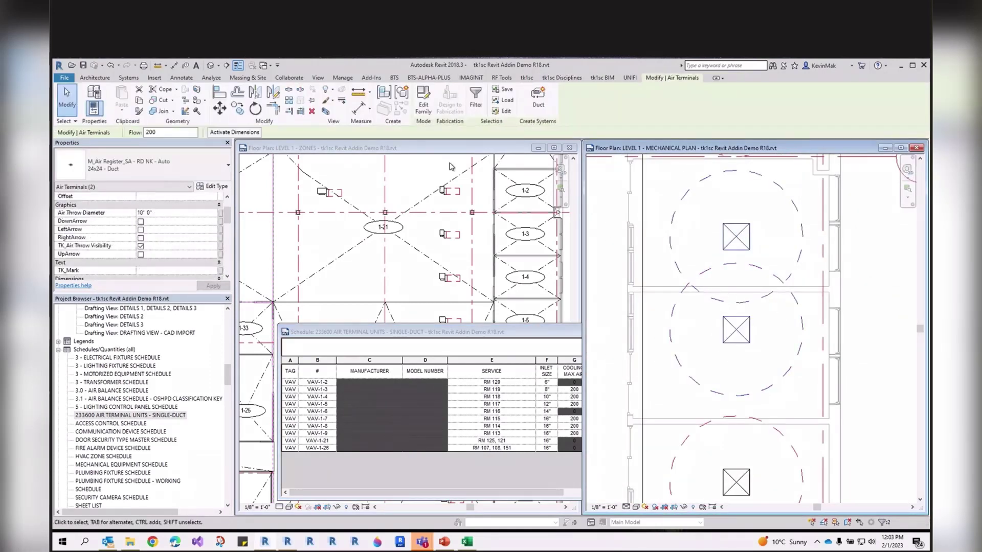
{"action": "left_click", "coordinate": [238, 109]}
{"action": "left_click", "coordinate": [602, 194]}
{"action": "key", "text": "Escape"}
{"action": "key", "text": "Escape"}
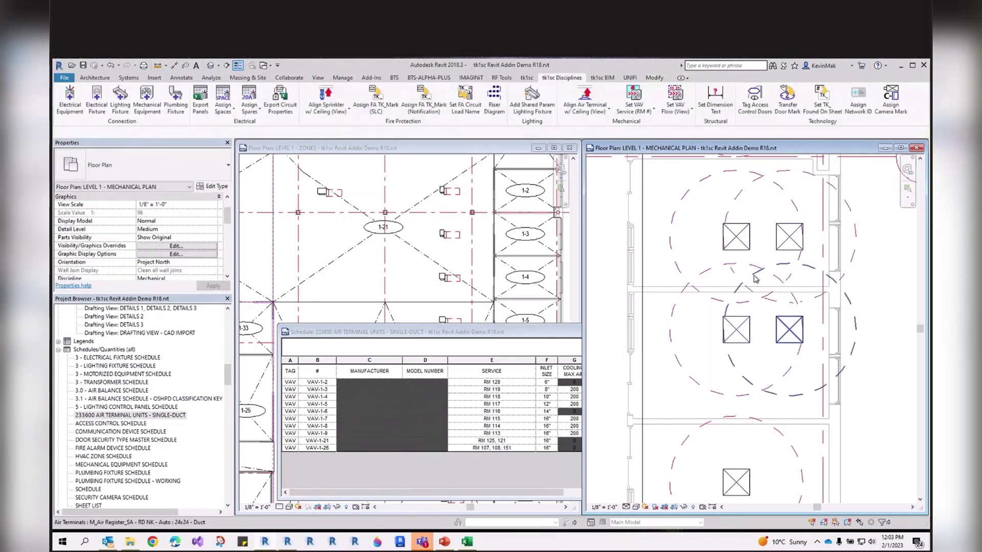
Rerun Set VAV Flow (View) from the air terminal units schedule to include the copied air terminals
{"action": "left_click", "coordinate": [546, 332]}
{"action": "left_click", "coordinate": [561, 78]}
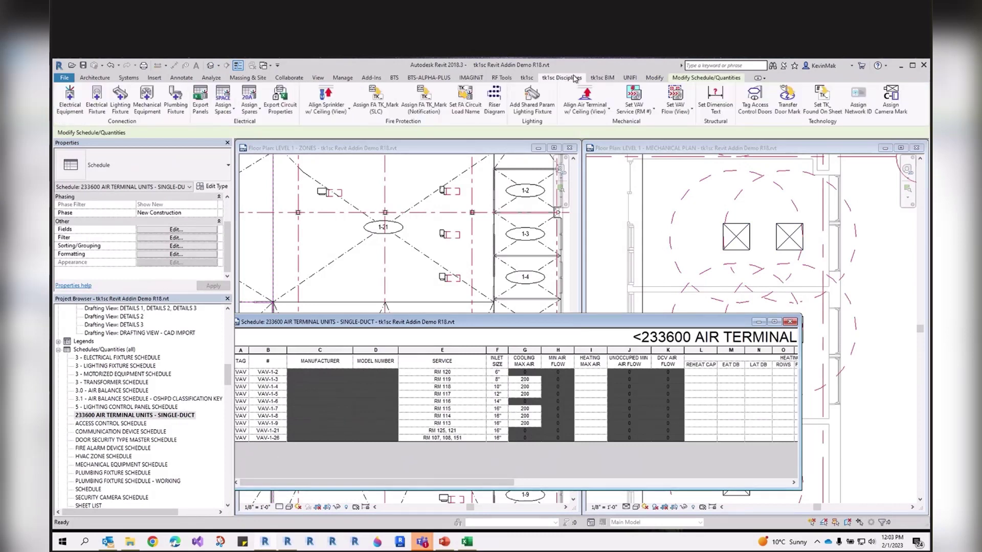
{"action": "left_click", "coordinate": [675, 101]}
Close the LEVEL 1 - MECHANICAL PLAN view and the air terminal units schedule
{"action": "left_click", "coordinate": [880, 407]}
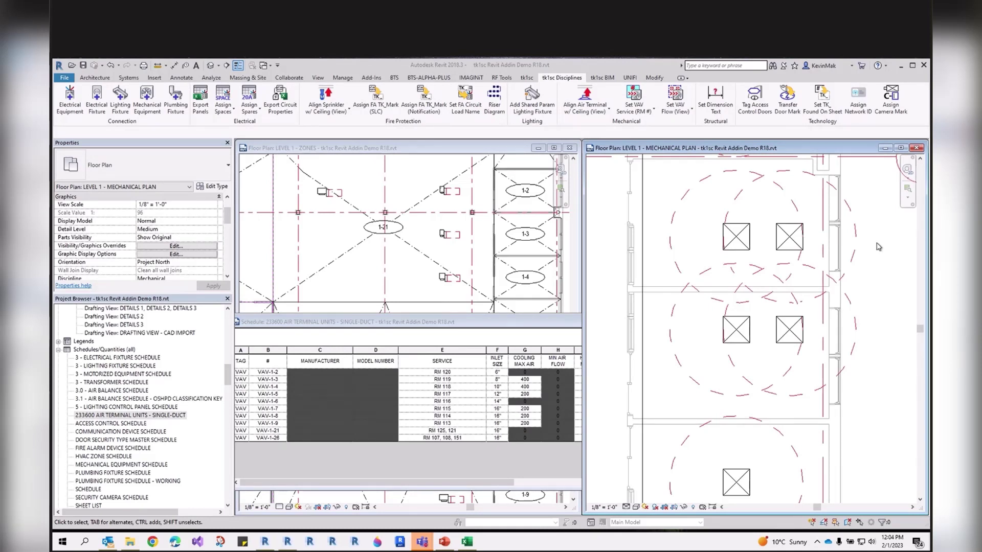
{"action": "left_click", "coordinate": [916, 149]}
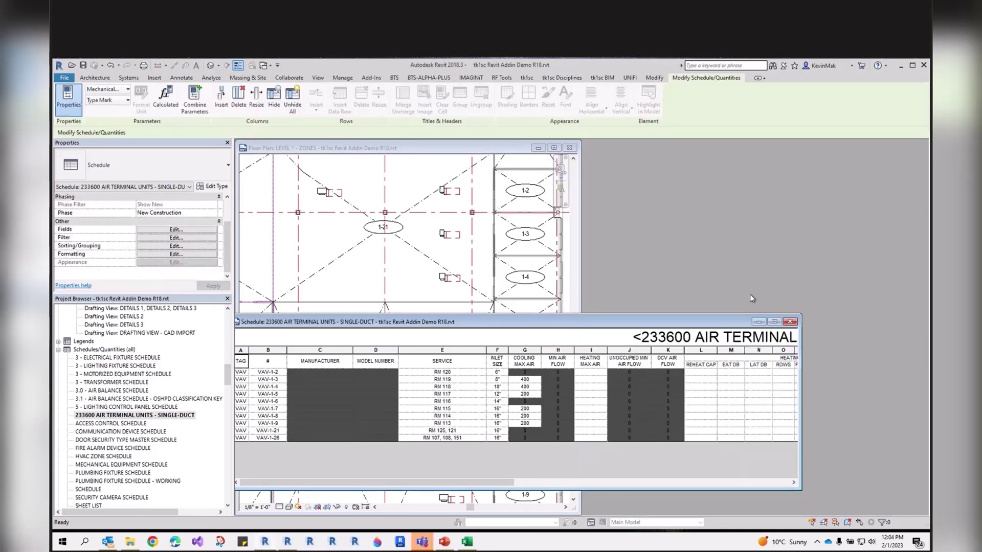
{"action": "left_click", "coordinate": [790, 322]}
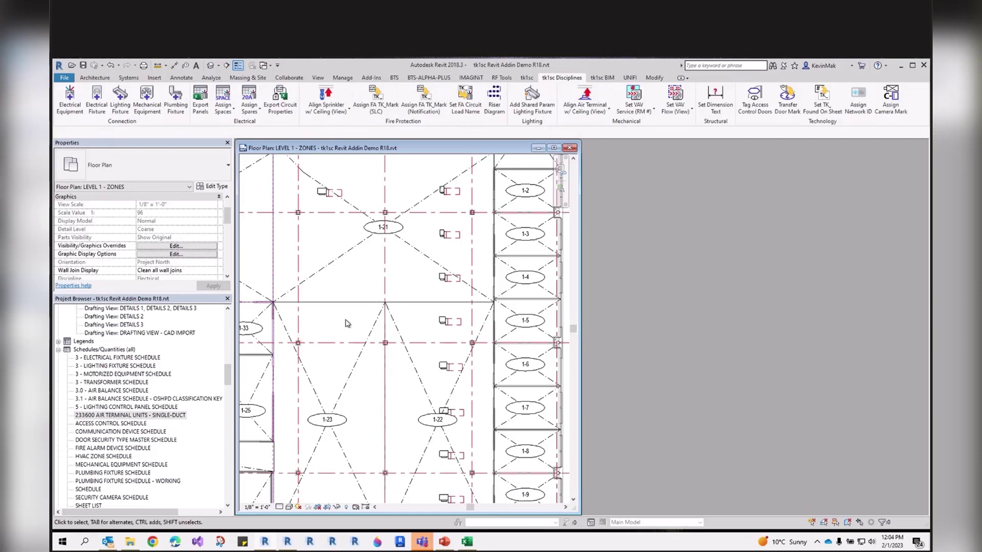
Open the LEVEL 1 - ROOMS 1/4" and LEVEL 1 - SPACES 1/4" floor plans, and show the space tags up close in the spaces plan
{"action": "left_click_drag", "start_coordinate": [228, 379], "coordinate": [229, 336]}
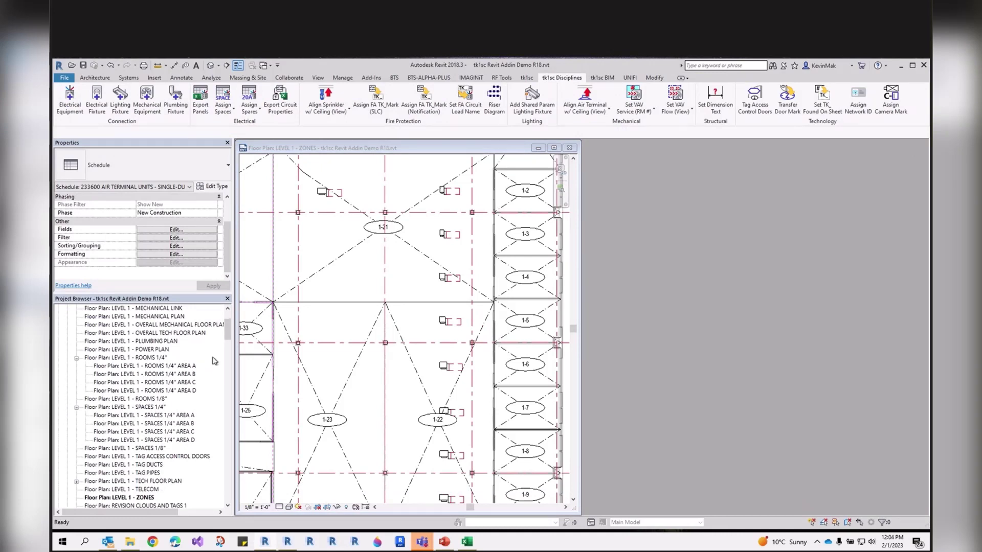
{"action": "double_click", "coordinate": [151, 357]}
{"action": "double_click", "coordinate": [152, 407]}
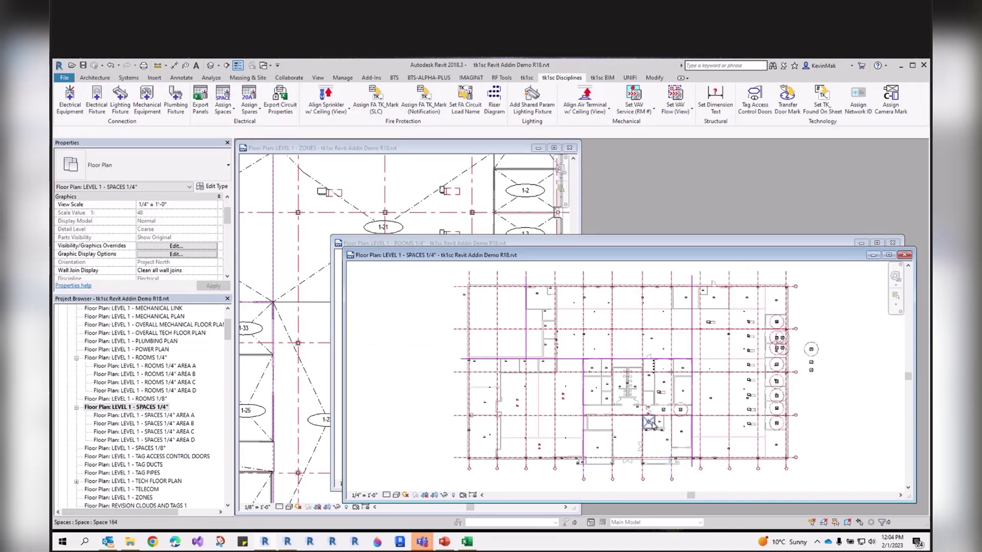
{"action": "scroll", "coordinate": [652, 425], "scroll_direction": "up", "scroll_amount": 8}
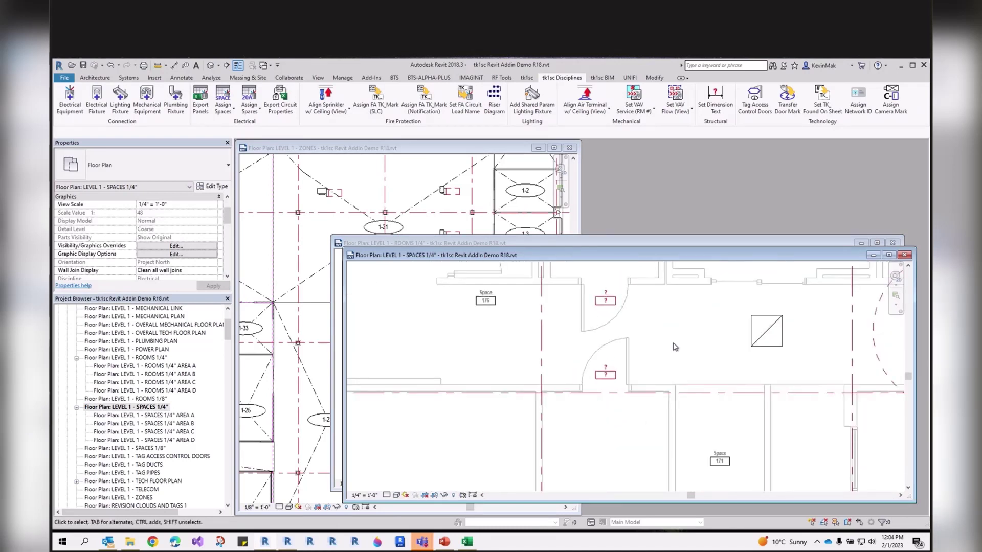
Close the LEVEL 1 - SPACES 1/4" and LEVEL 1 - ROOMS 1/4" floor plans
{"action": "scroll", "coordinate": [674, 347], "scroll_direction": "down", "scroll_amount": 1}
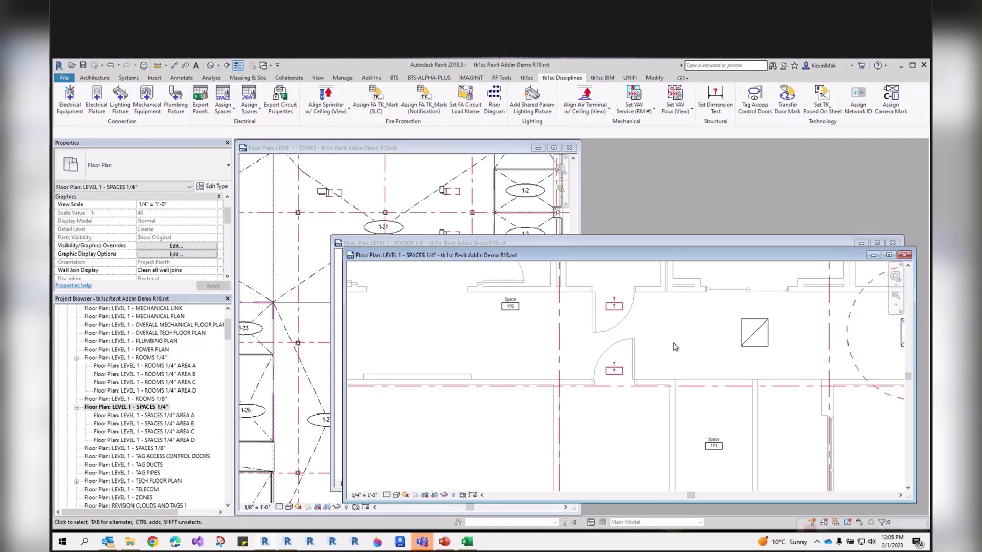
{"action": "left_click", "coordinate": [904, 254]}
{"action": "left_click", "coordinate": [892, 242]}
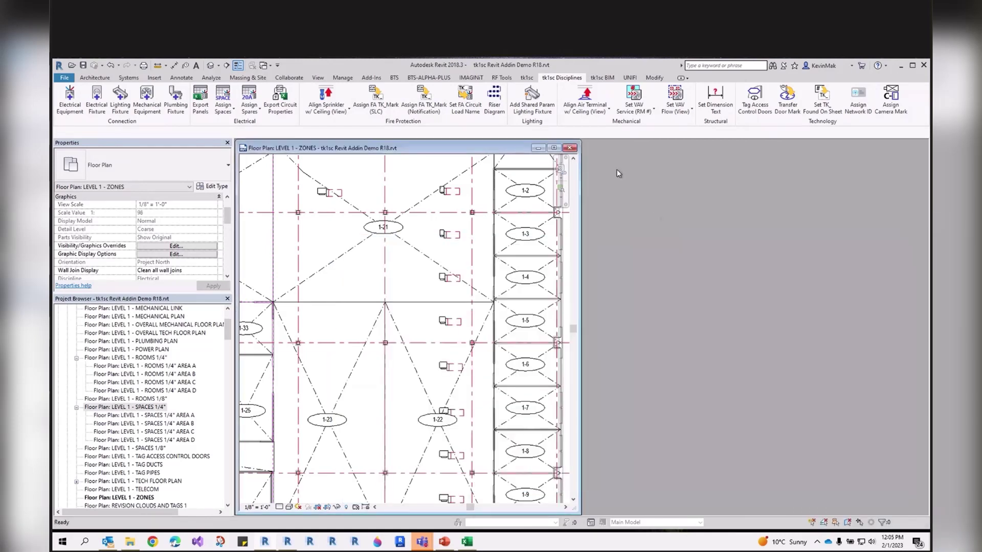
Show the Set Revision tool's lists for adding and removing revisions on sheets, and close it without applying anything
{"action": "left_click", "coordinate": [526, 78]}
{"action": "left_click", "coordinate": [535, 99]}
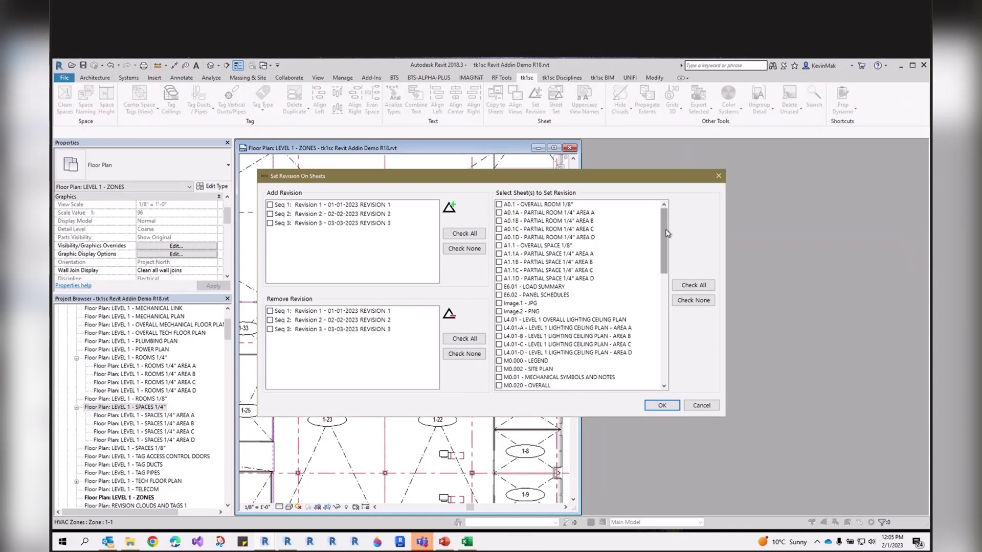
{"action": "left_click", "coordinate": [718, 176]}
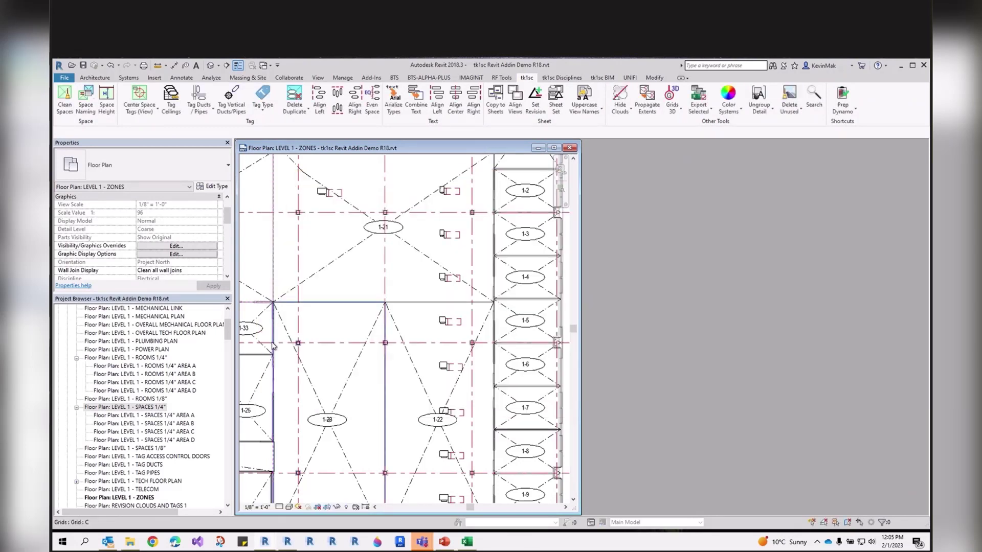
Open sheet A0.1 - OVERALL ROOM 1/8" and show the revision information area of its title block
{"action": "left_click", "coordinate": [553, 148]}
{"action": "left_click_drag", "start_coordinate": [228, 330], "coordinate": [228, 411]}
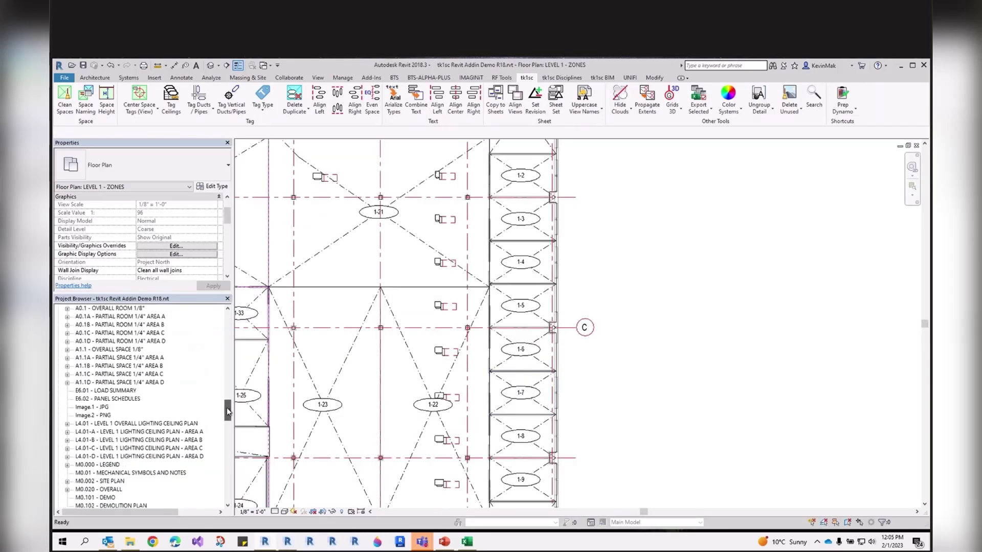
{"action": "scroll", "coordinate": [227, 411], "scroll_direction": "up", "scroll_amount": 1}
{"action": "left_click", "coordinate": [110, 324]}
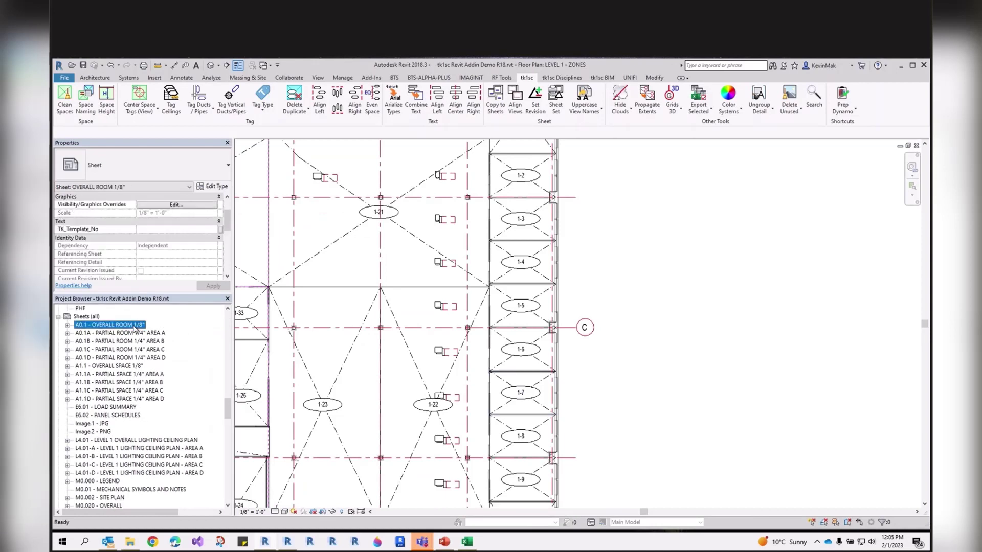
{"action": "scroll", "coordinate": [817, 378], "scroll_direction": "up", "scroll_amount": 5}
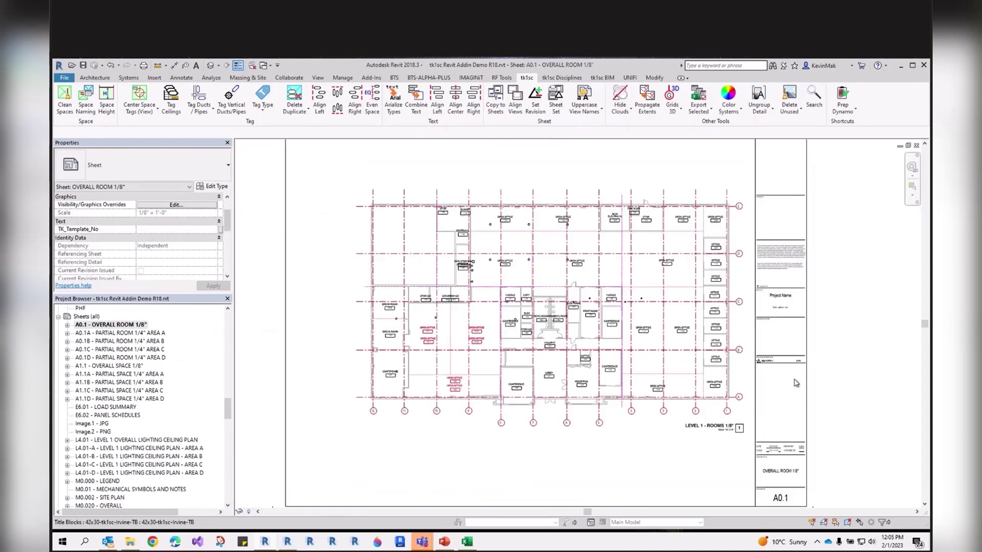
{"action": "scroll", "coordinate": [786, 396], "scroll_direction": "up", "scroll_amount": 4}
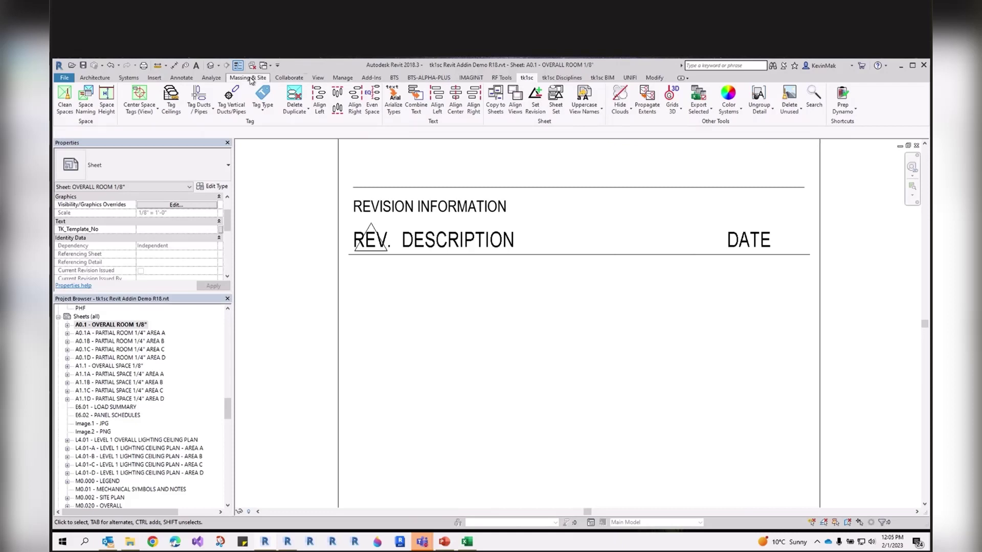
Open the REV.1 and REV.2 - REVISION CLOUDS AND TAGS sheets
{"action": "left_click", "coordinate": [182, 77]}
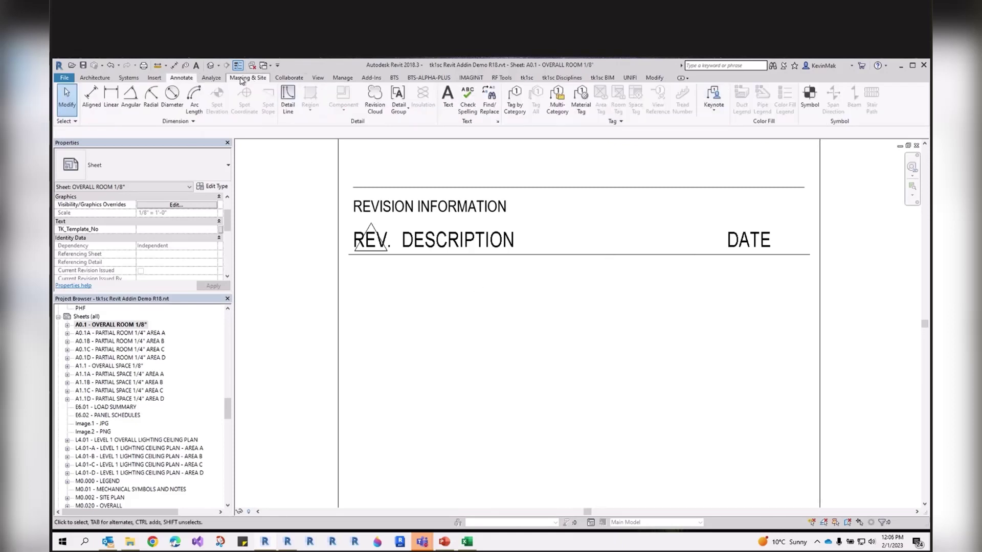
{"action": "left_click", "coordinate": [288, 78]}
{"action": "mouse_move", "coordinate": [227, 409]}
{"action": "left_mouse_down"}
{"action": "mouse_move", "coordinate": [232, 458]}
{"action": "mouse_move", "coordinate": [237, 441]}
{"action": "left_mouse_up"}
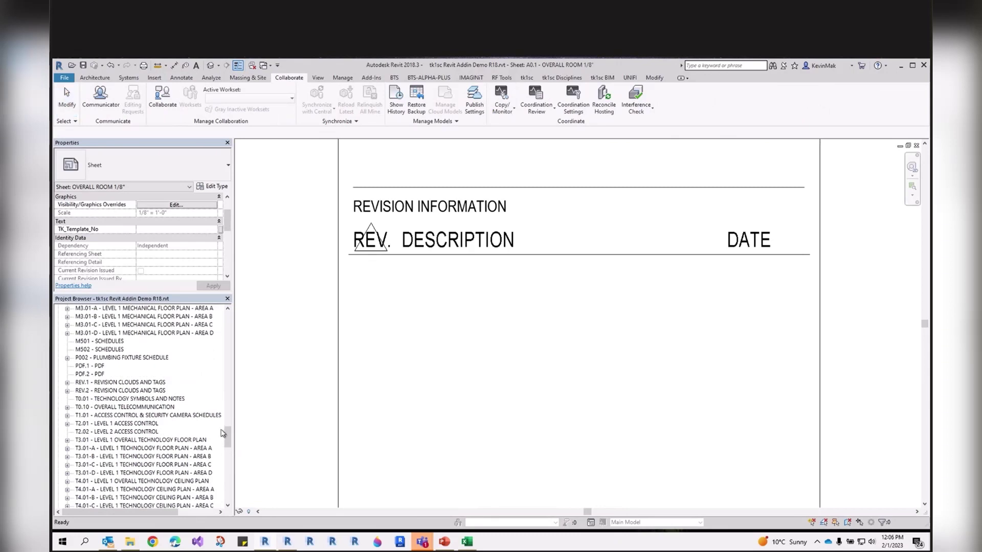
{"action": "double_click", "coordinate": [129, 382]}
{"action": "double_click", "coordinate": [134, 390]}
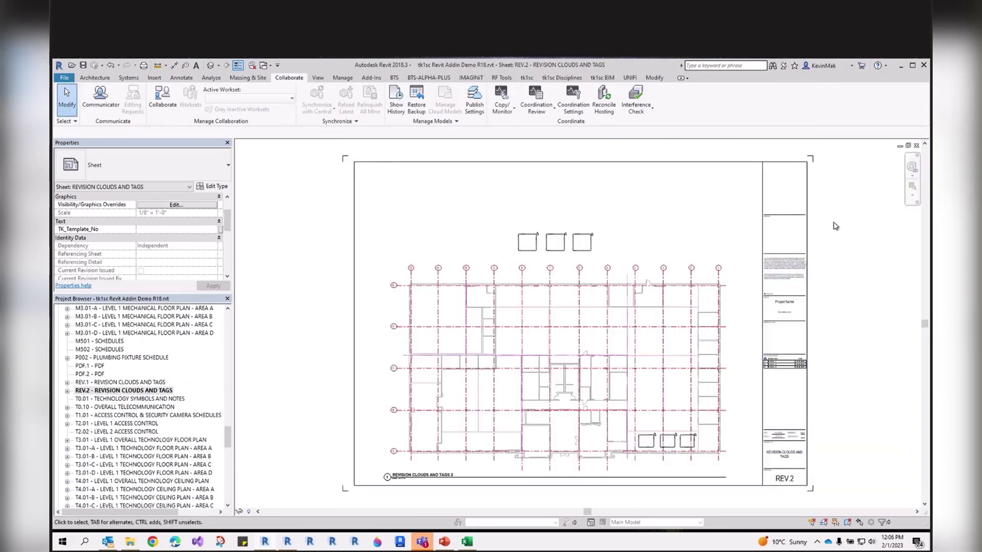
Close sheet A0.1 and the LEVEL 1 - ZONES plan, and tile the REV.1 and REV.2 sheets side by side
{"action": "left_click", "coordinate": [908, 146]}
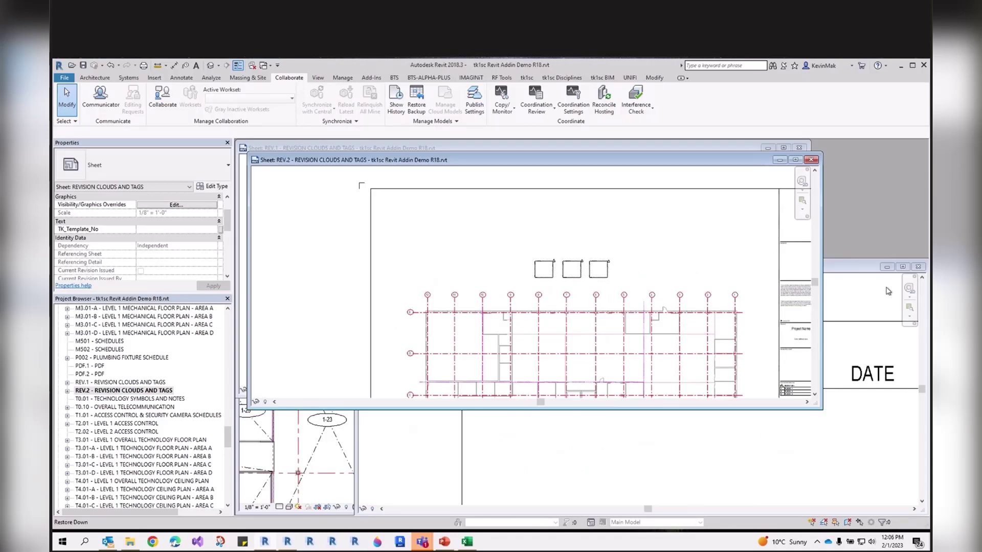
{"action": "left_click", "coordinate": [918, 266]}
{"action": "left_click", "coordinate": [526, 420]}
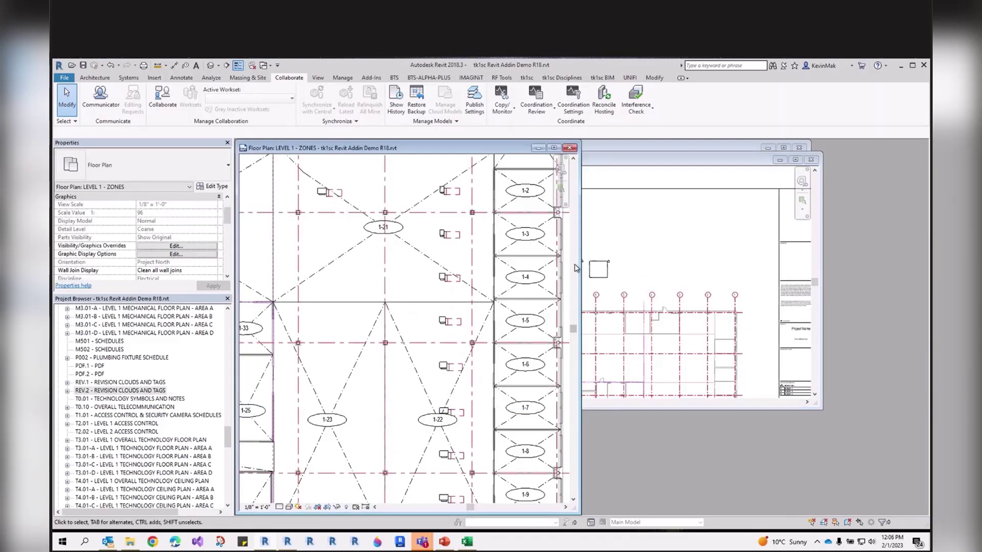
{"action": "left_click", "coordinate": [573, 154]}
{"action": "key", "text": "w"}
{"action": "key", "text": "t"}
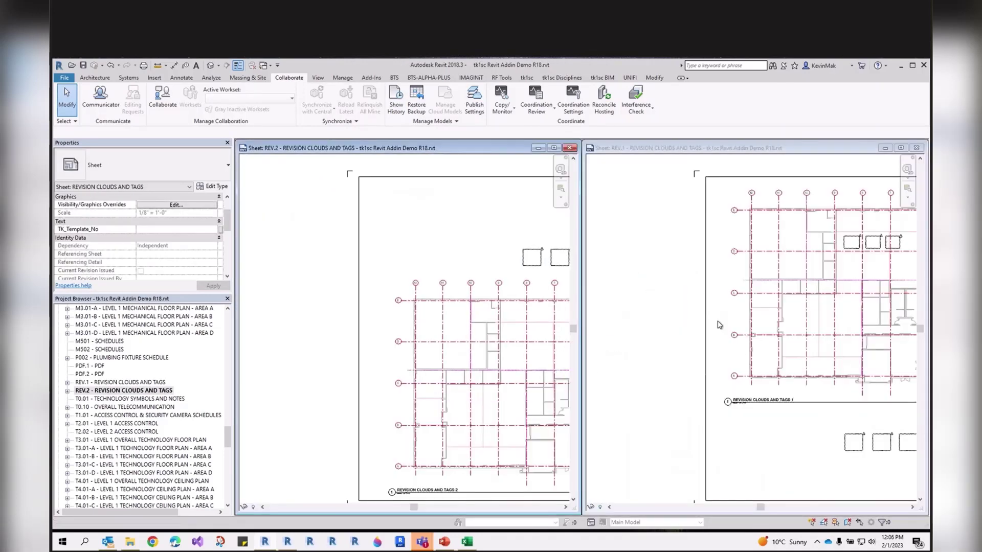
Examine the revision table and the revision clouds above the plan on sheet REV.2, and show sheet REV.1 in full
{"action": "scroll", "coordinate": [655, 351], "scroll_direction": "up", "scroll_amount": 3}
{"action": "scroll", "coordinate": [363, 309], "scroll_direction": "down", "scroll_amount": 2}
{"action": "scroll", "coordinate": [543, 364], "scroll_direction": "up", "scroll_amount": 6}
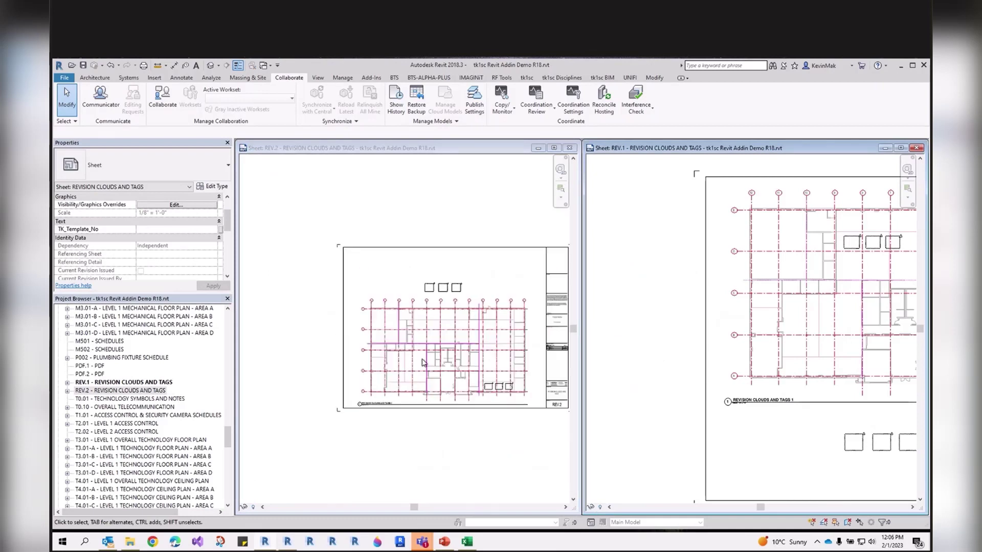
{"action": "scroll", "coordinate": [546, 323], "scroll_direction": "up", "scroll_amount": 1}
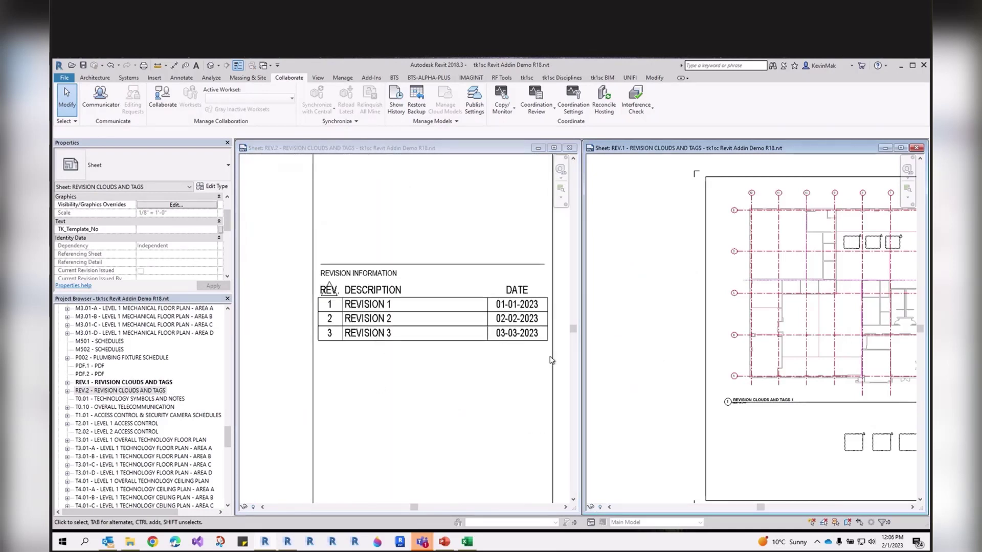
{"action": "left_click", "coordinate": [401, 323]}
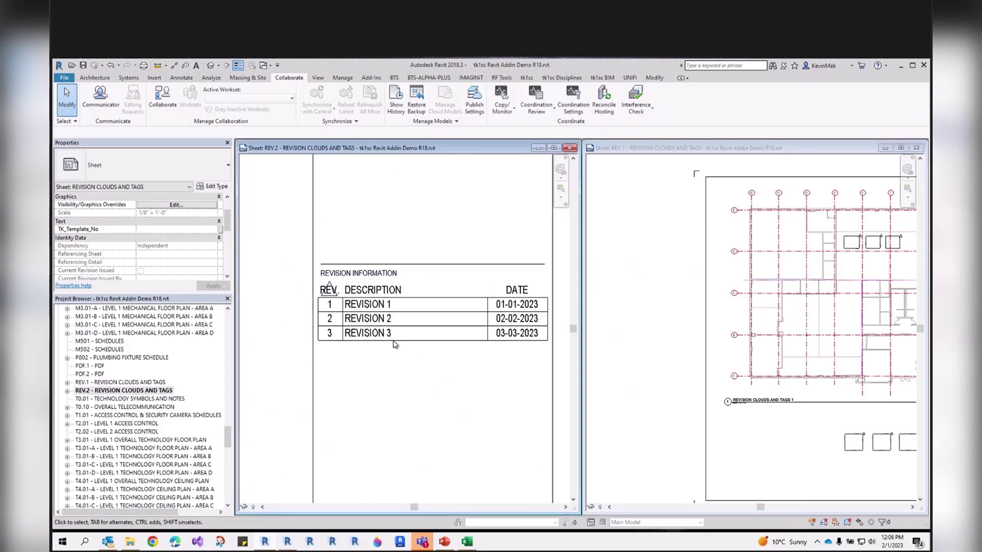
{"action": "scroll", "coordinate": [444, 387], "scroll_direction": "down", "scroll_amount": 5}
{"action": "scroll", "coordinate": [323, 276], "scroll_direction": "up", "scroll_amount": 3}
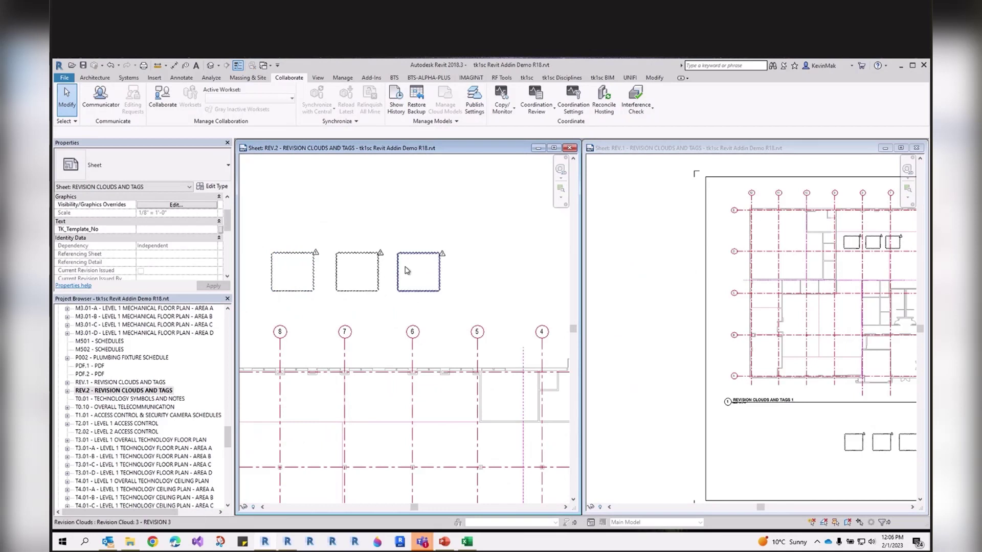
{"action": "left_click", "coordinate": [628, 340]}
{"action": "scroll", "coordinate": [628, 340], "scroll_direction": "down", "scroll_amount": 4}
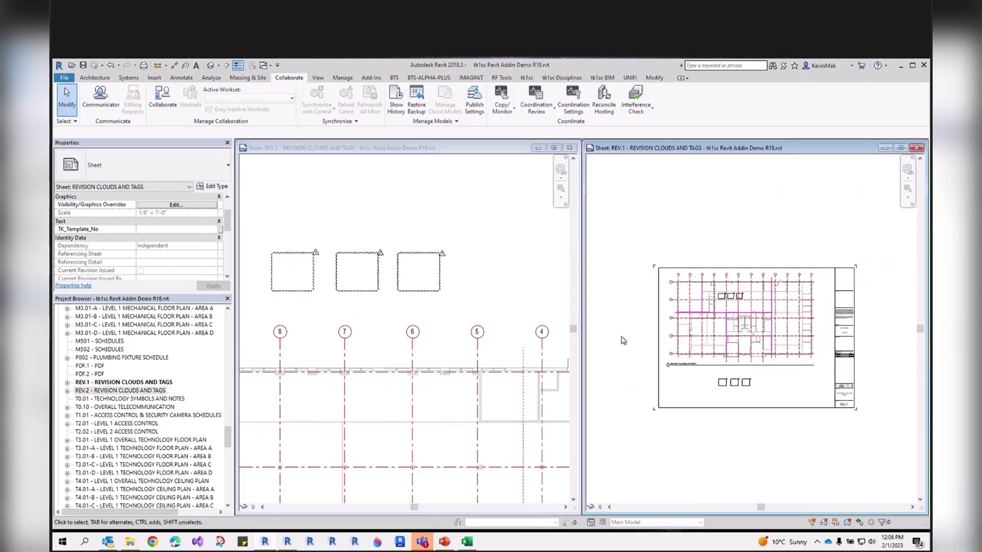
Compare the three revision clouds on sheet REV.2 with the entries in its title block revision table
{"action": "left_click", "coordinate": [495, 287]}
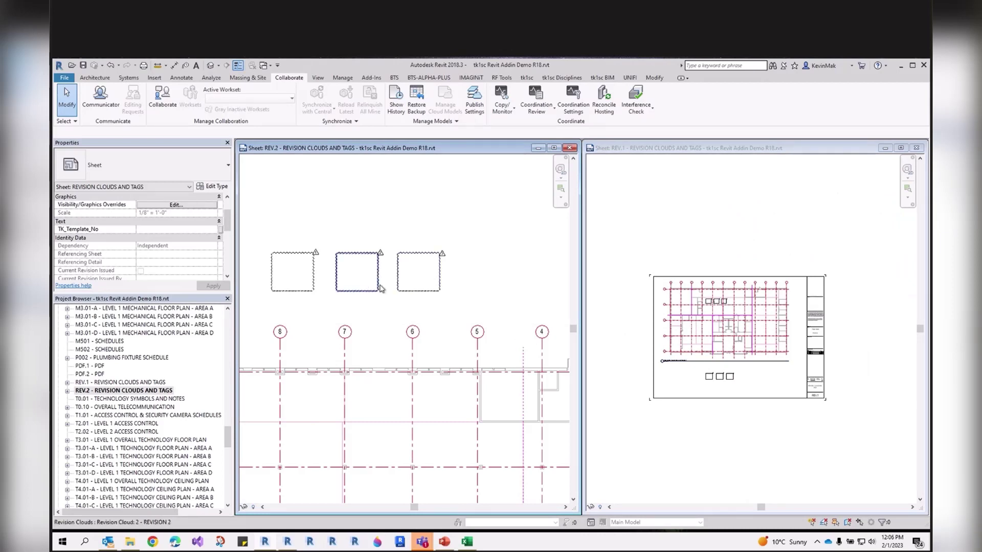
{"action": "scroll", "coordinate": [366, 320], "scroll_direction": "down", "scroll_amount": 1}
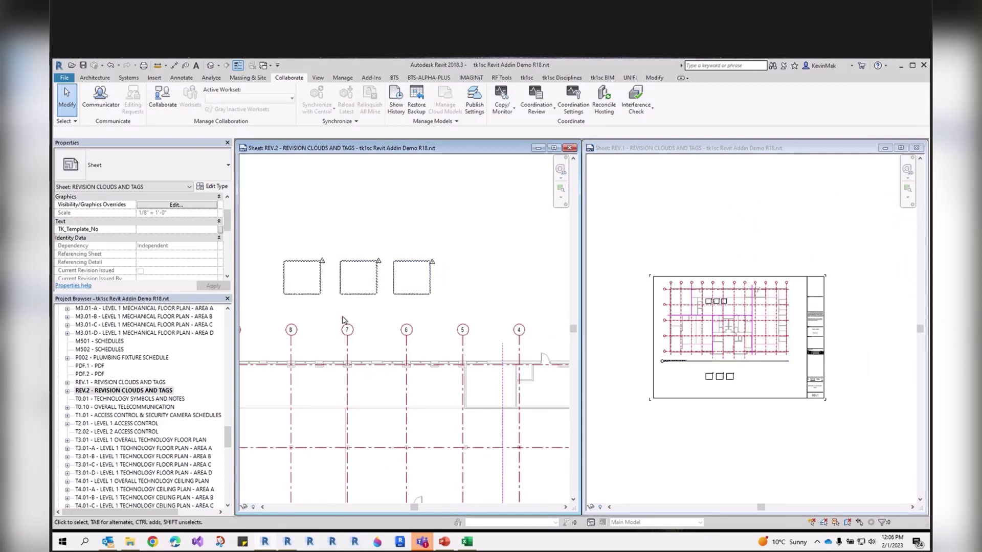
{"action": "scroll", "coordinate": [343, 321], "scroll_direction": "up", "scroll_amount": 3}
{"action": "middle_click_drag", "start_coordinate": [329, 320], "coordinate": [355, 332]}
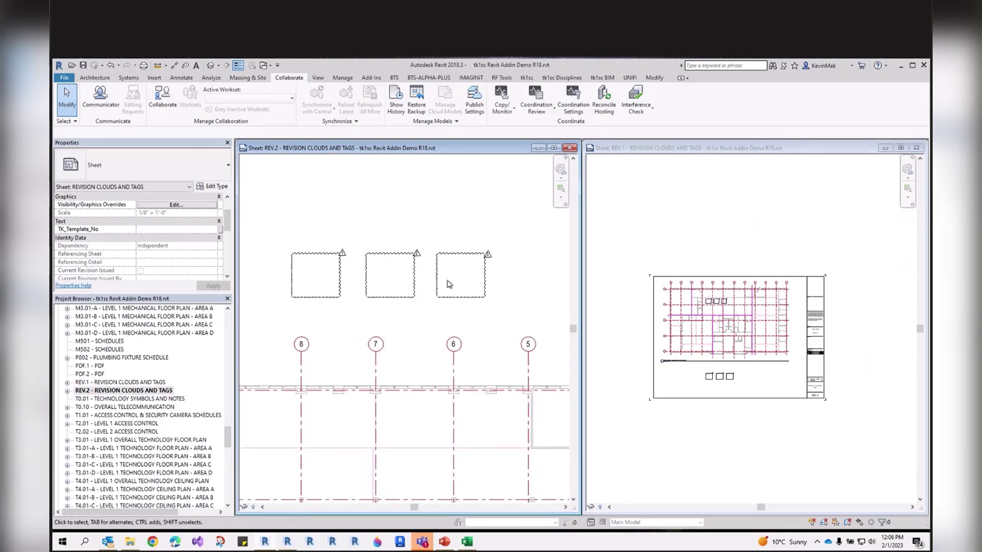
{"action": "scroll", "coordinate": [299, 319], "scroll_direction": "down", "scroll_amount": 1}
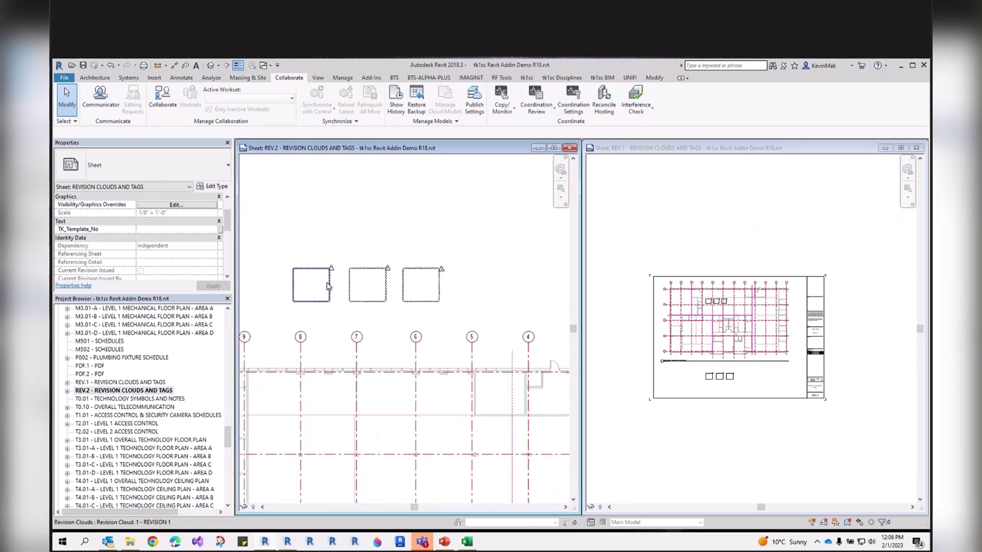
{"action": "scroll", "coordinate": [381, 312], "scroll_direction": "down", "scroll_amount": 3}
{"action": "middle_click_drag", "start_coordinate": [466, 304], "coordinate": [333, 301]}
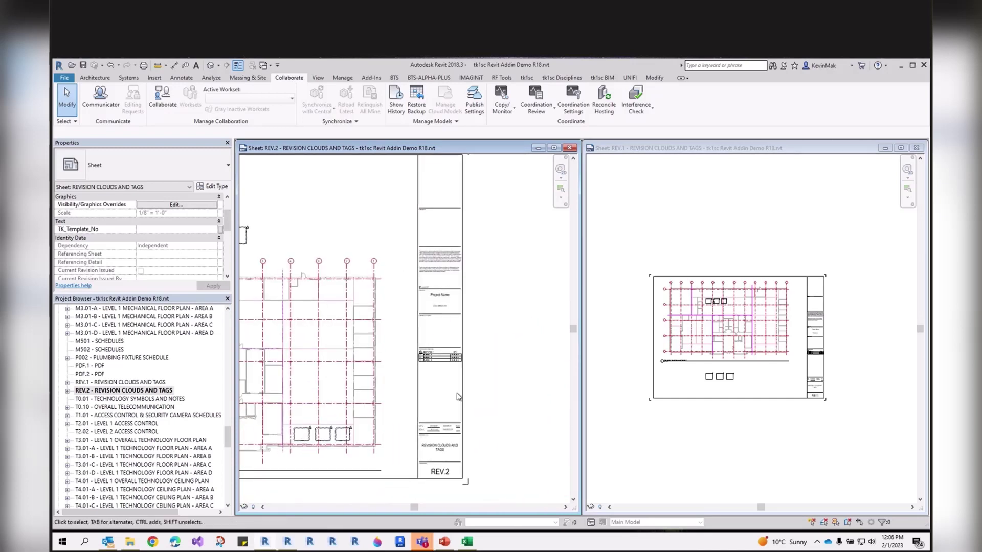
{"action": "scroll", "coordinate": [421, 312], "scroll_direction": "up", "scroll_amount": 3}
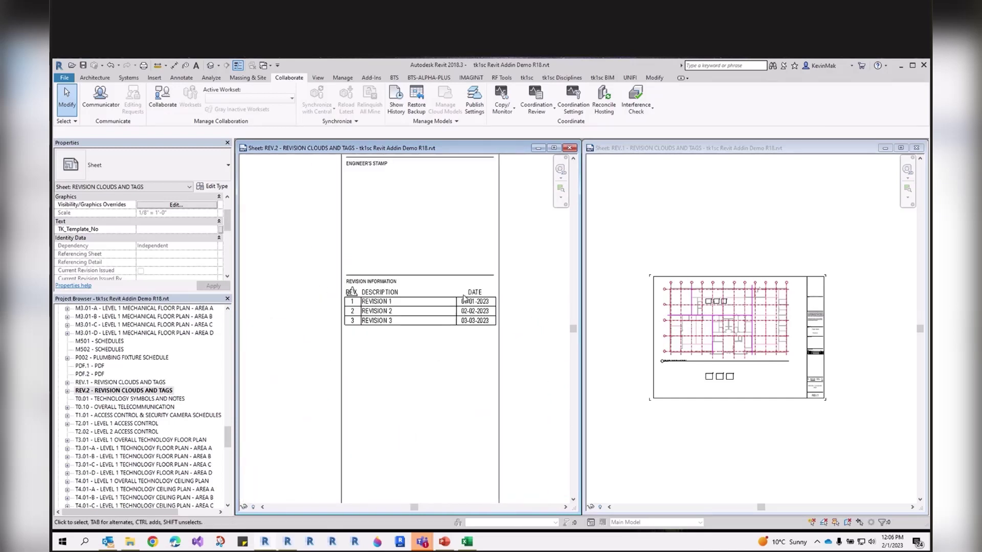
{"action": "scroll", "coordinate": [478, 401], "scroll_direction": "down", "scroll_amount": 3}
{"action": "middle_click_drag", "start_coordinate": [477, 401], "coordinate": [470, 362]}
{"action": "scroll", "coordinate": [444, 376], "scroll_direction": "down", "scroll_amount": 2}
Hide the three revision clouds above the plan as elements on sheet REV.2
{"action": "left_click", "coordinate": [308, 268]}
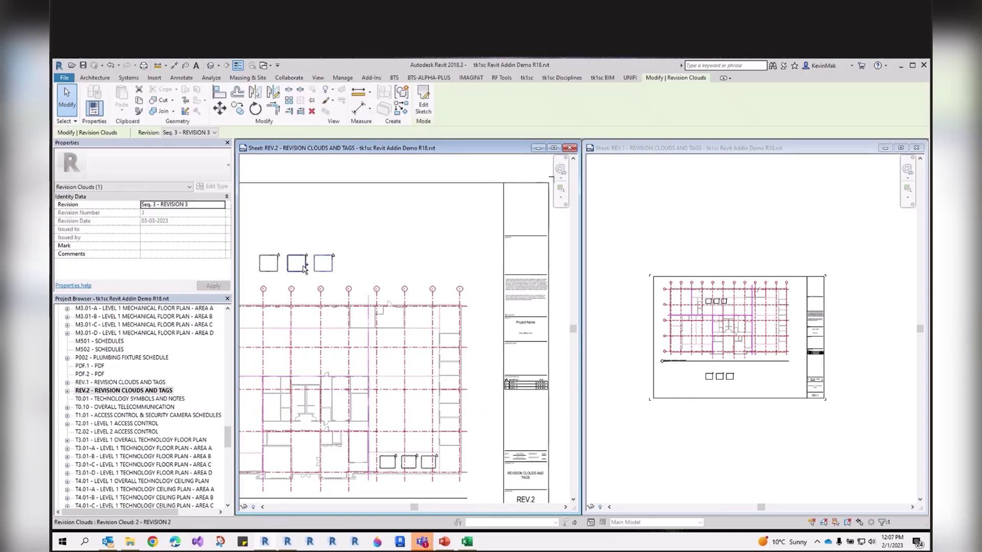
{"action": "left_click", "coordinate": [306, 266], "text": "ctrl"}
{"action": "left_click", "coordinate": [277, 266], "text": "ctrl"}
{"action": "right_click", "coordinate": [277, 266]}
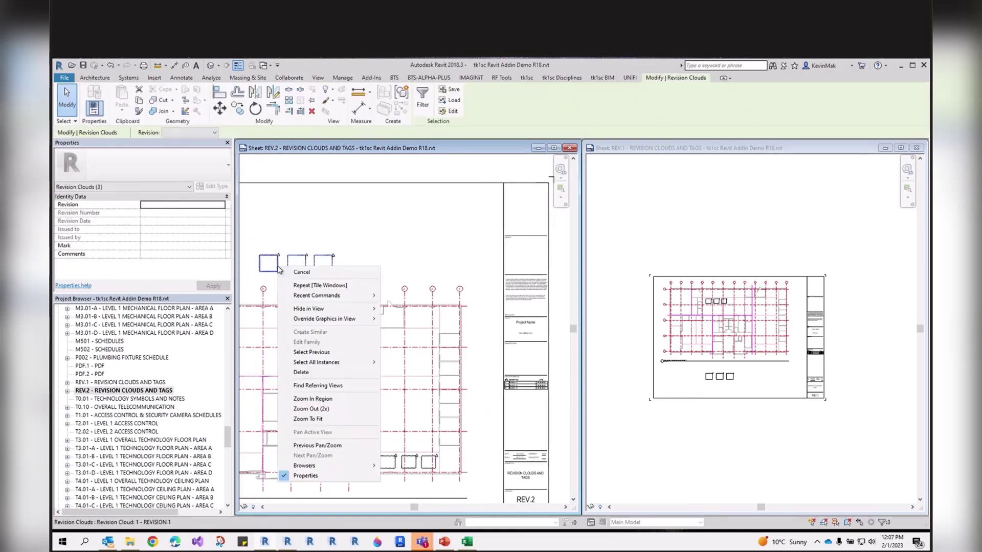
{"action": "mouse_move", "coordinate": [337, 310]}
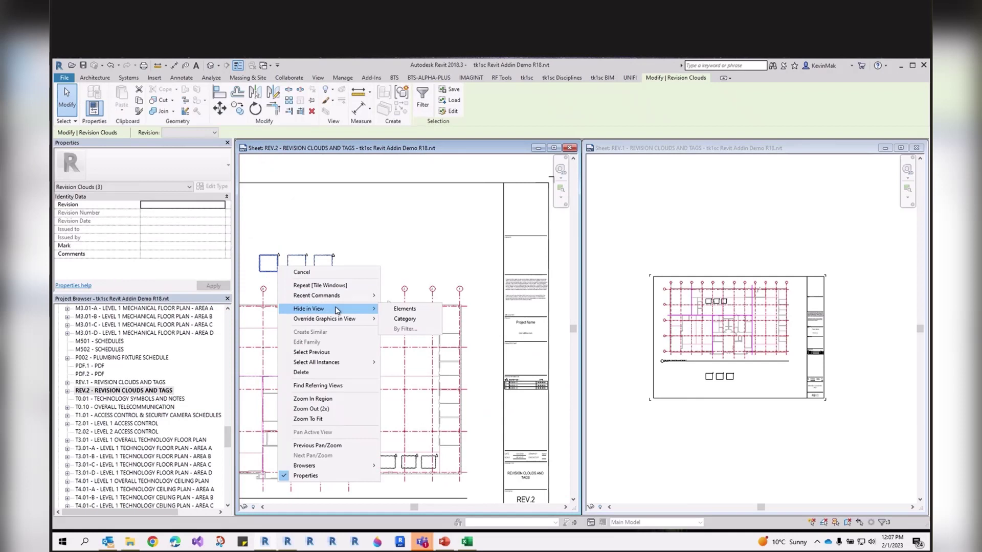
{"action": "left_click", "coordinate": [407, 310]}
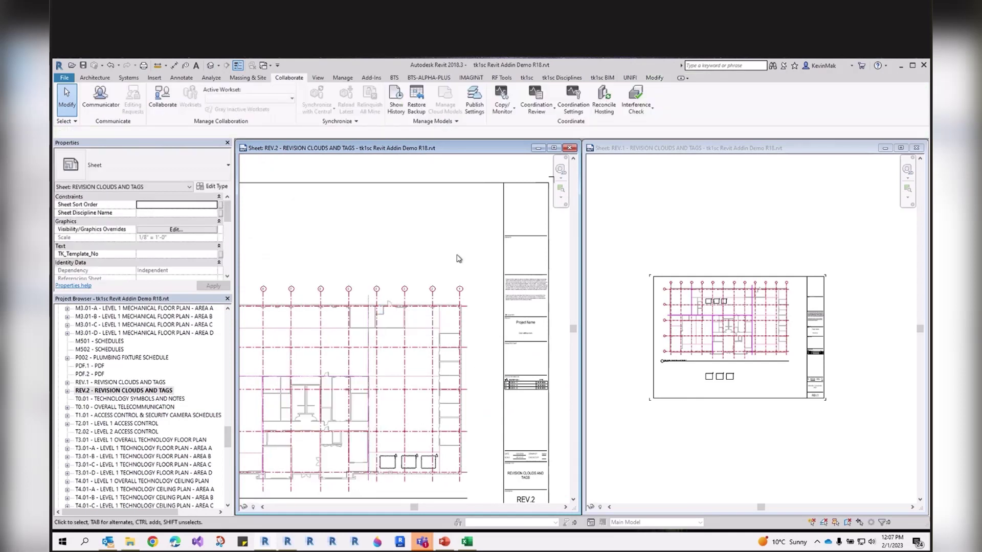
Try to hide the three revision clouds inside the activated plan viewport on sheet REV.2, undo the cloud hiding, and deactivate the viewport
{"action": "scroll", "coordinate": [442, 444], "scroll_direction": "up", "scroll_amount": 6}
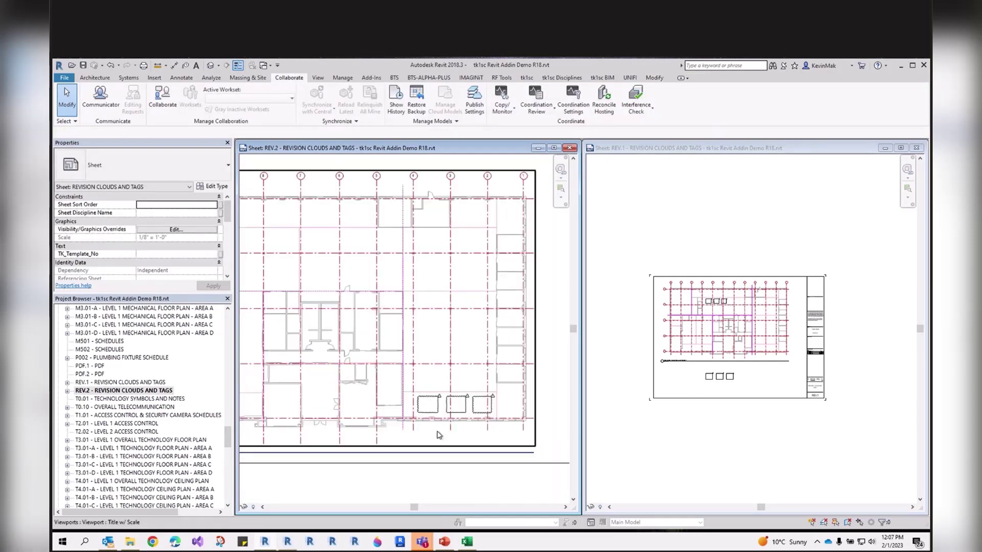
{"action": "left_click", "coordinate": [424, 344]}
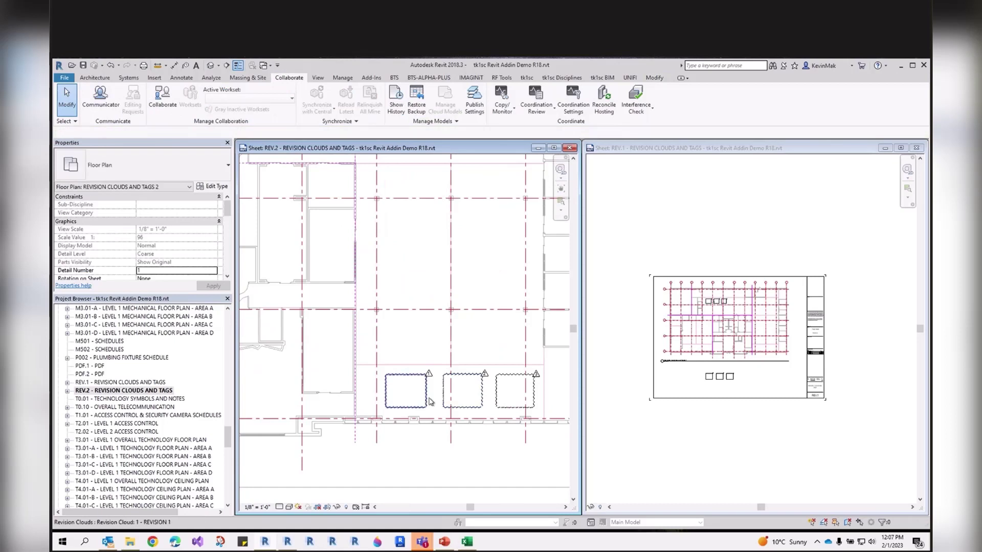
{"action": "left_click_drag", "start_coordinate": [381, 368], "coordinate": [486, 409]}
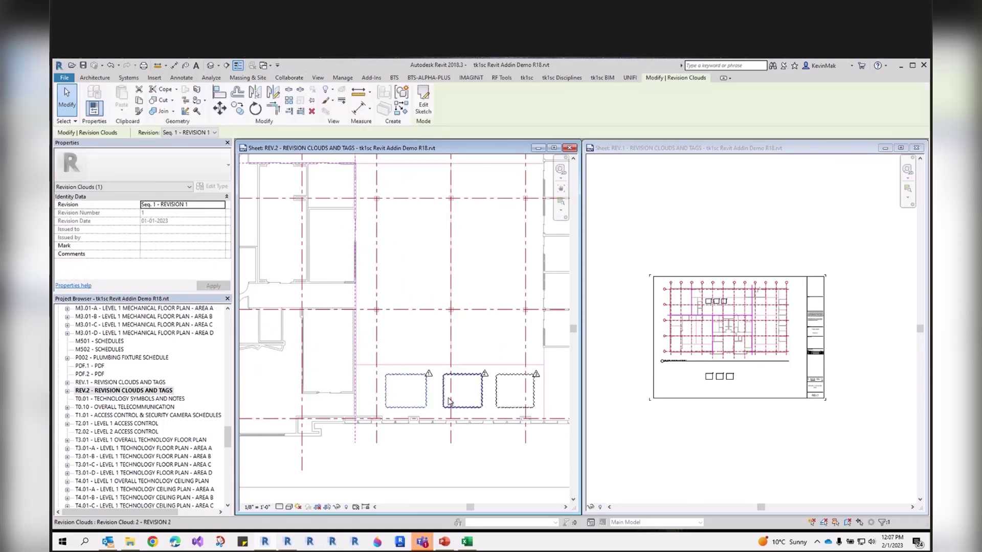
{"action": "left_click", "coordinate": [501, 401], "text": "ctrl"}
{"action": "right_click", "coordinate": [501, 401]}
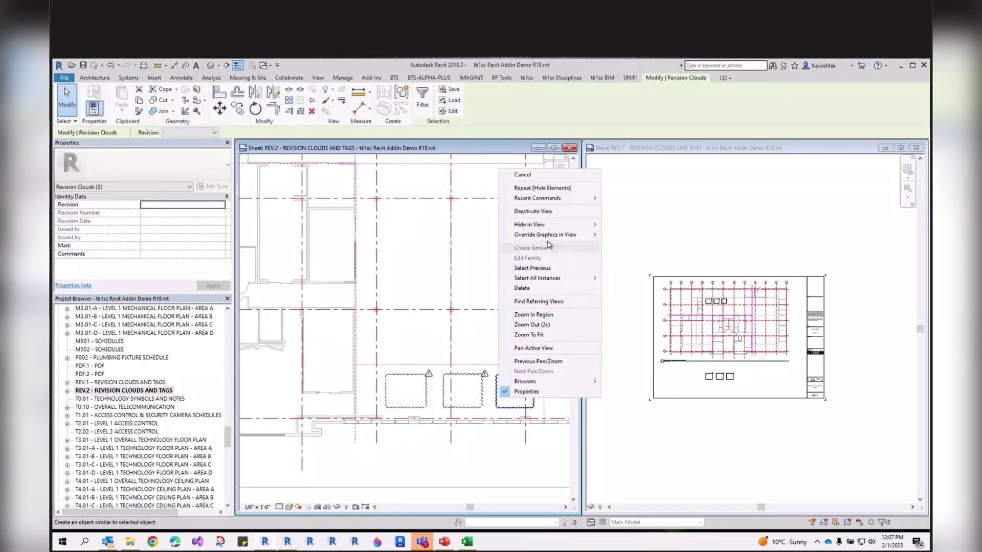
{"action": "key", "text": "Escape"}
{"action": "key", "text": "Escape"}
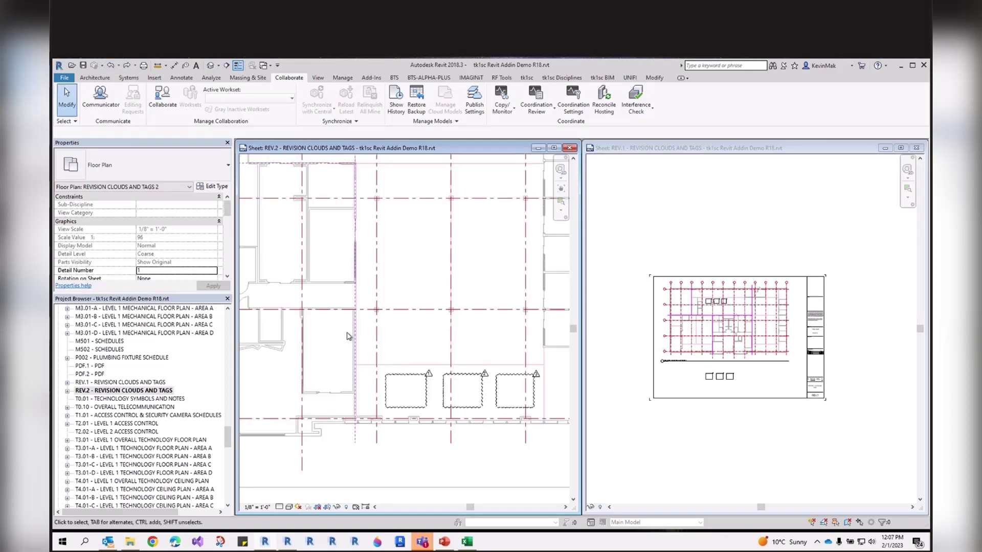
{"action": "double_click", "coordinate": [425, 407]}
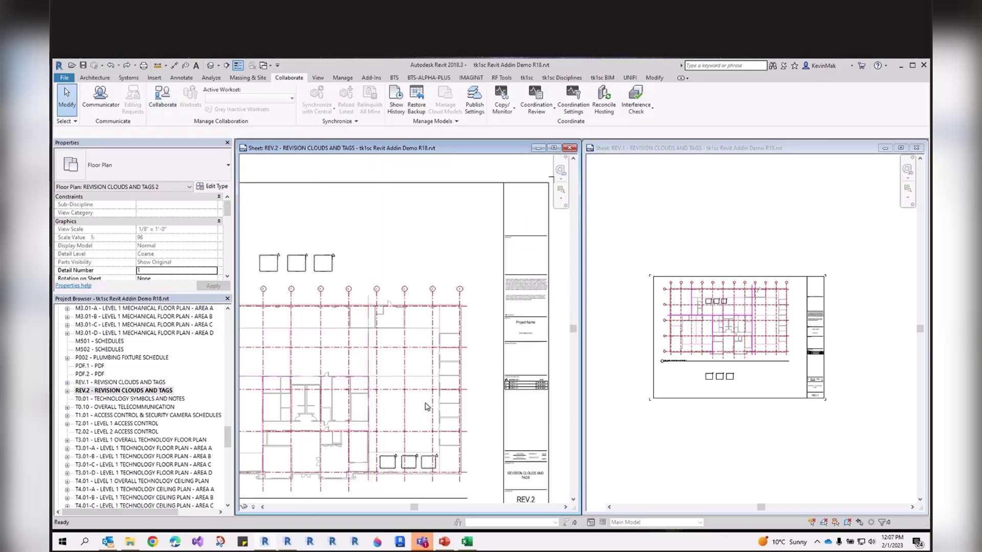
Review which revisions are shown in sheet REV.2's revision schedule, then examine its title block revision table
{"action": "left_click", "coordinate": [240, 245]}
{"action": "scroll", "coordinate": [228, 236], "scroll_direction": "down", "scroll_amount": 5}
{"action": "left_click", "coordinate": [257, 247]}
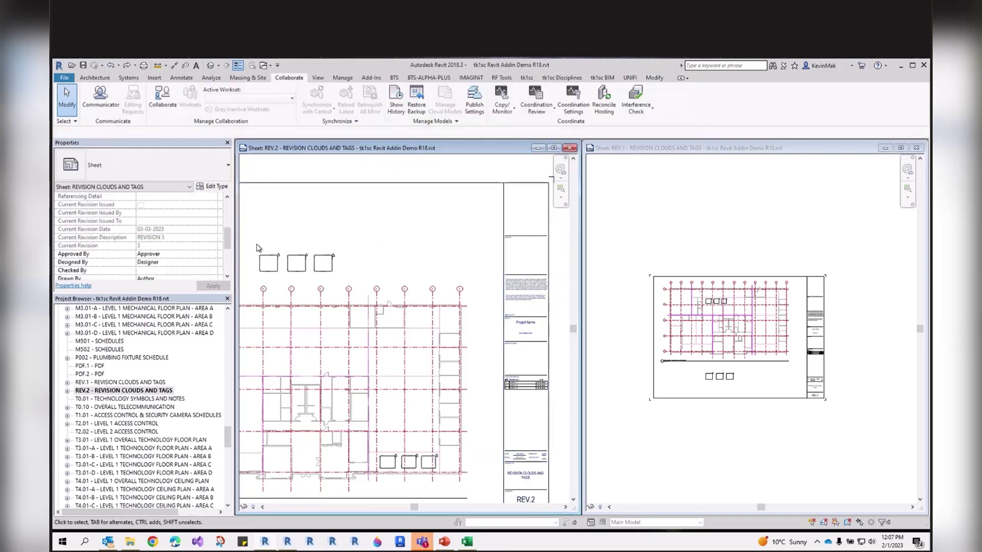
{"action": "scroll", "coordinate": [225, 240], "scroll_direction": "down", "scroll_amount": 3}
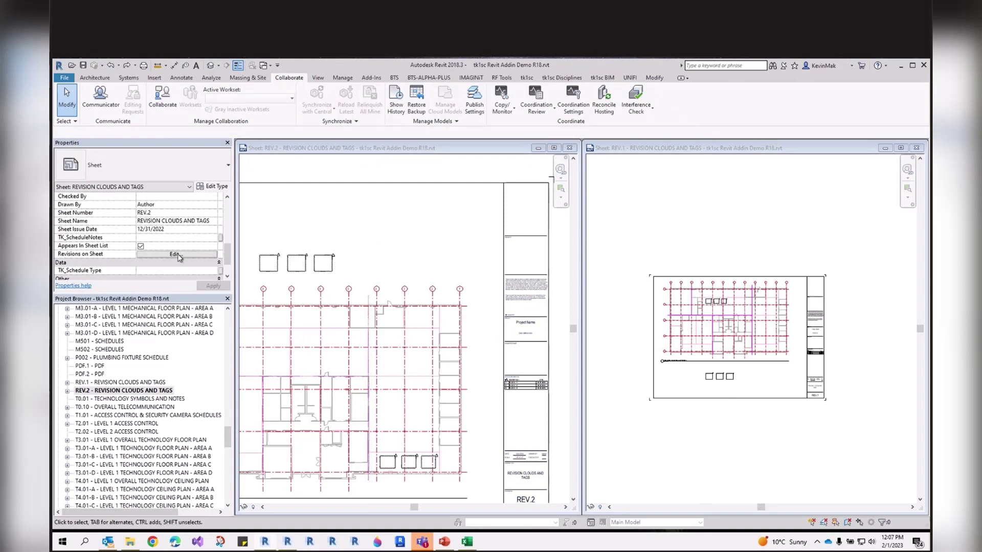
{"action": "left_click", "coordinate": [177, 254]}
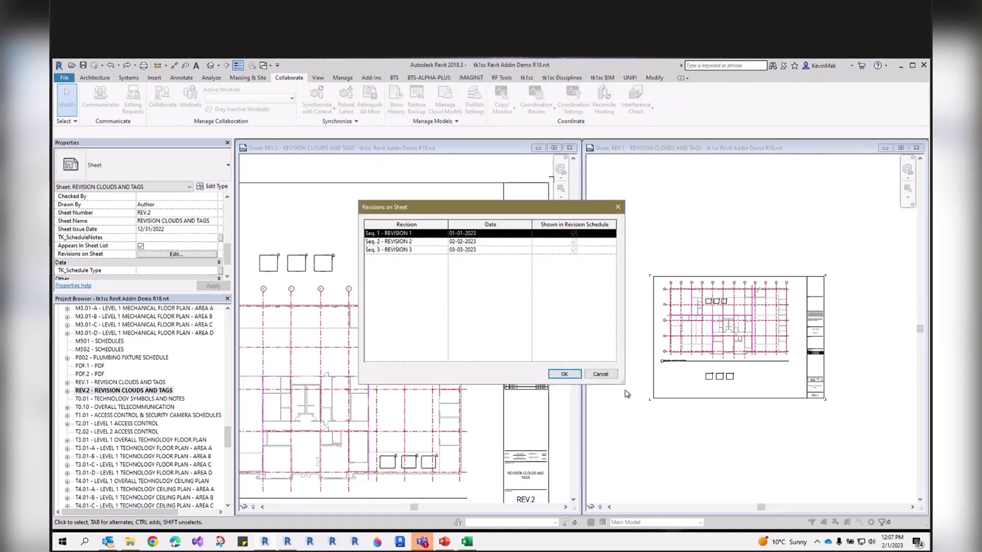
{"action": "left_click", "coordinate": [602, 375]}
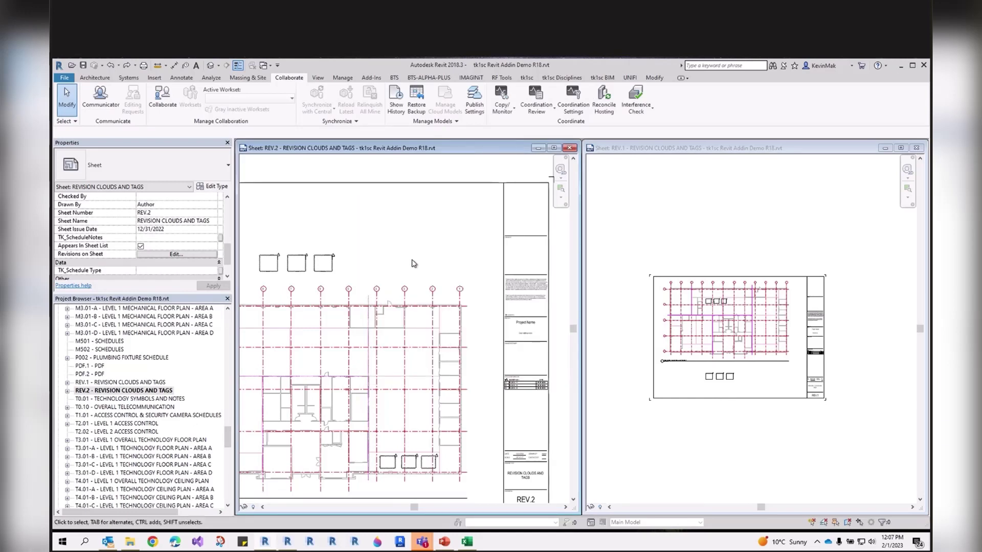
{"action": "scroll", "coordinate": [550, 410], "scroll_direction": "up", "scroll_amount": 4}
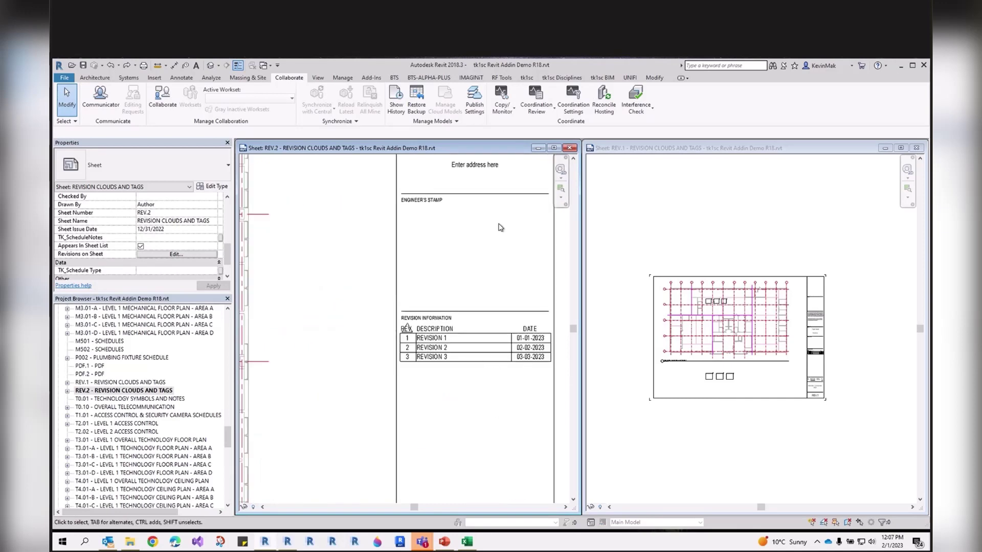
Use Hide Clouds from sheet REV.1 to hide all clouds and tags of Revision 1 and Revision 3, and check its revision table
{"action": "left_click", "coordinate": [528, 78]}
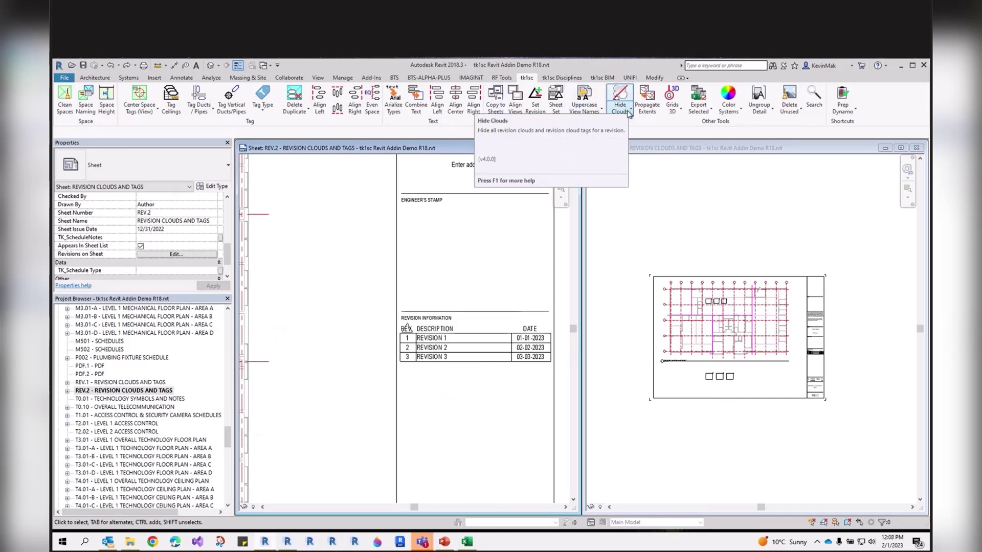
{"action": "left_click", "coordinate": [643, 149]}
{"action": "left_click", "coordinate": [630, 111]}
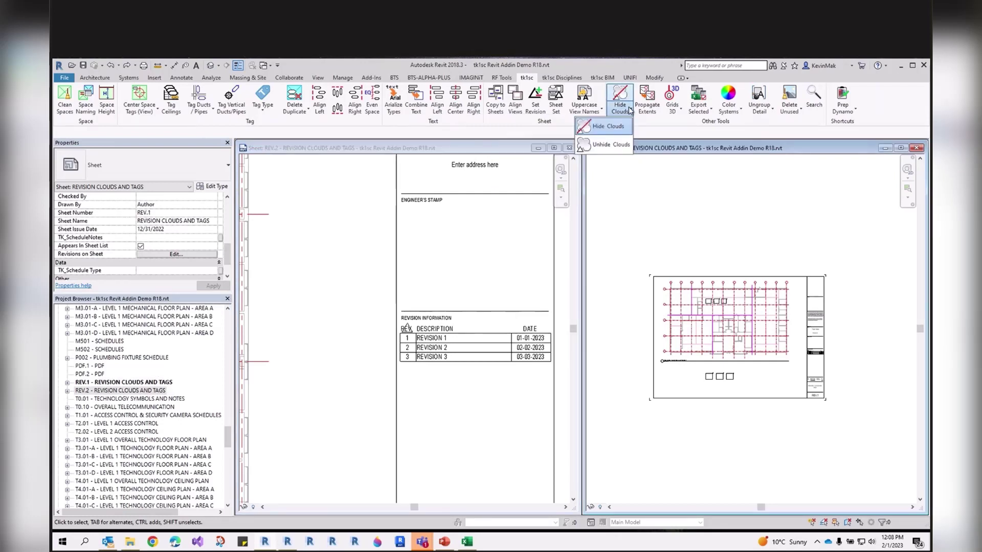
{"action": "left_click", "coordinate": [605, 131]}
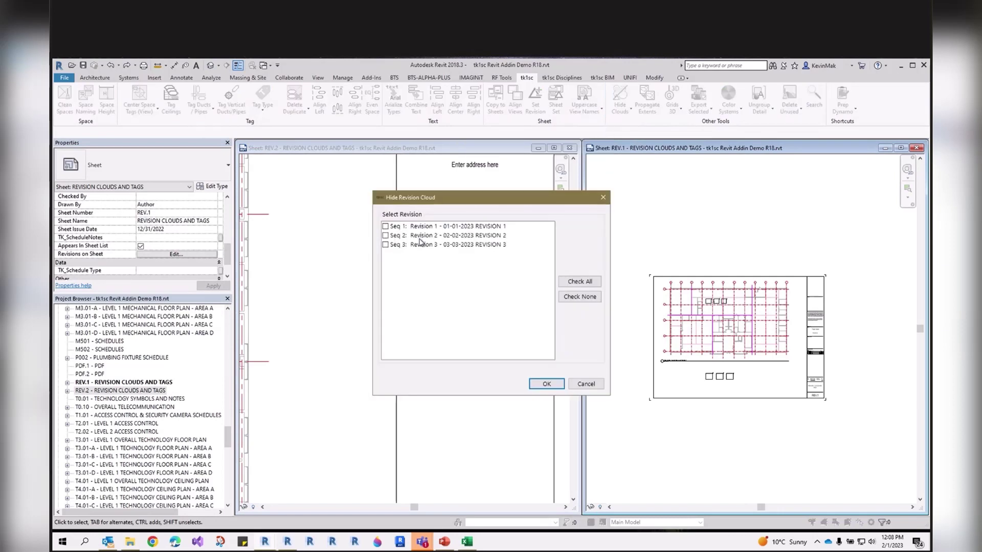
{"action": "left_click", "coordinate": [385, 226]}
{"action": "left_click", "coordinate": [385, 235]}
{"action": "left_click", "coordinate": [385, 244]}
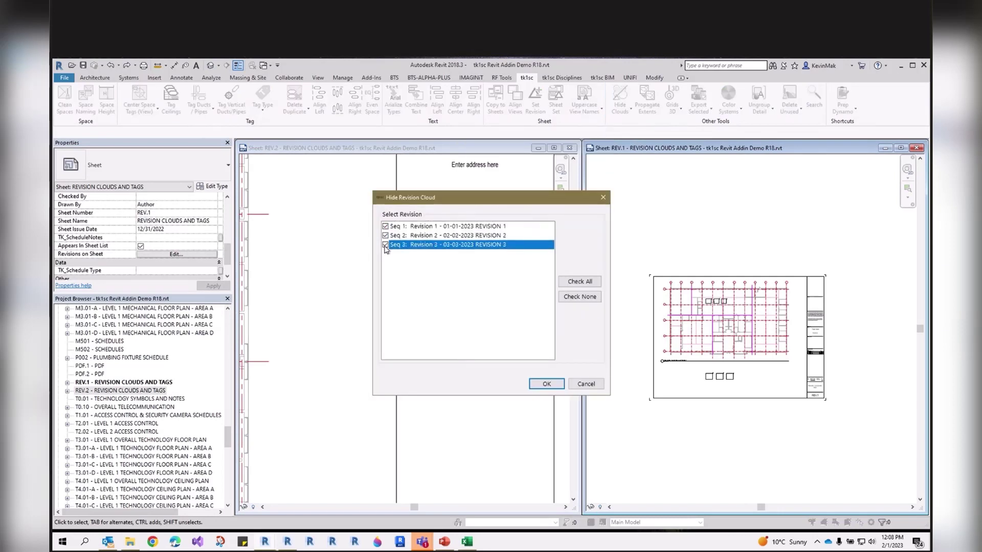
{"action": "left_click", "coordinate": [386, 236]}
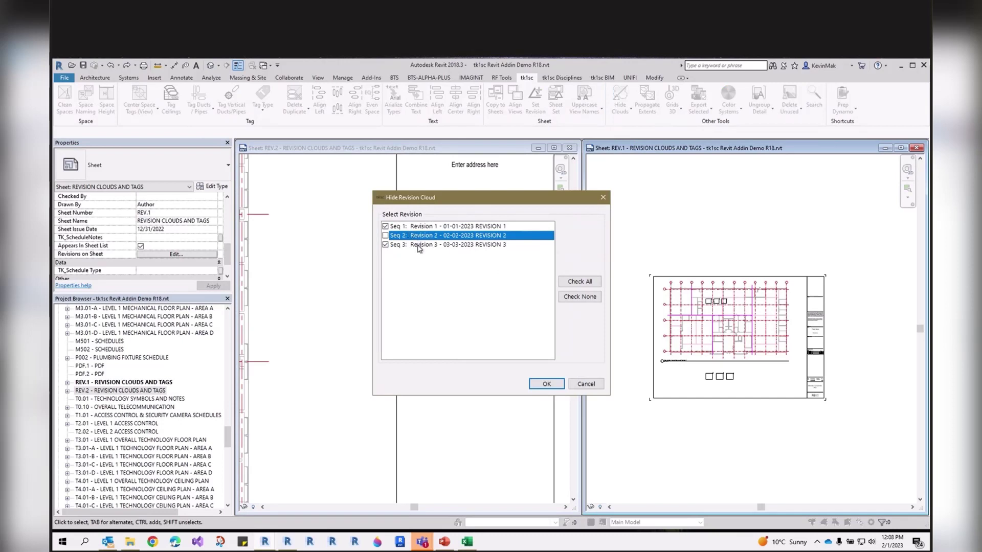
{"action": "left_click_drag", "start_coordinate": [503, 198], "coordinate": [689, 215]}
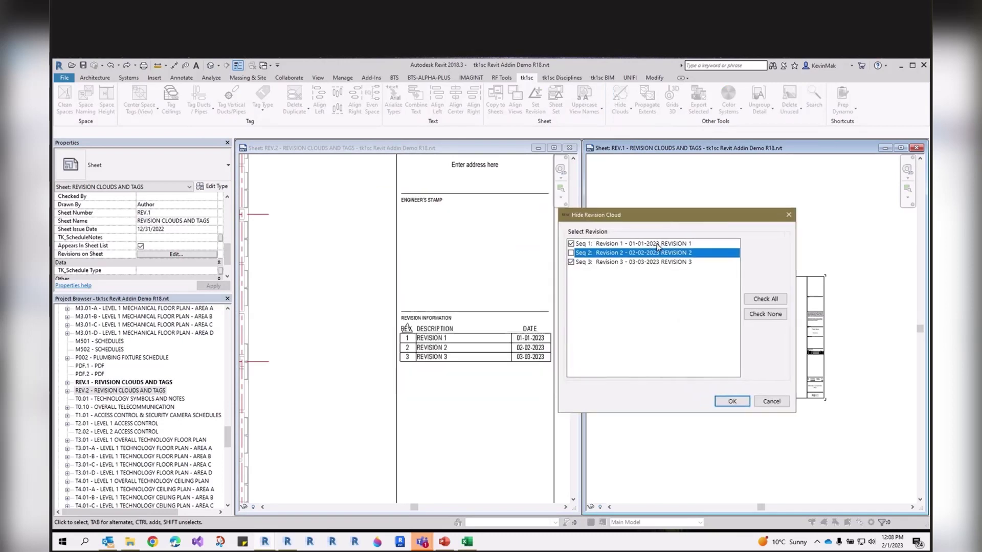
{"action": "left_click", "coordinate": [732, 404]}
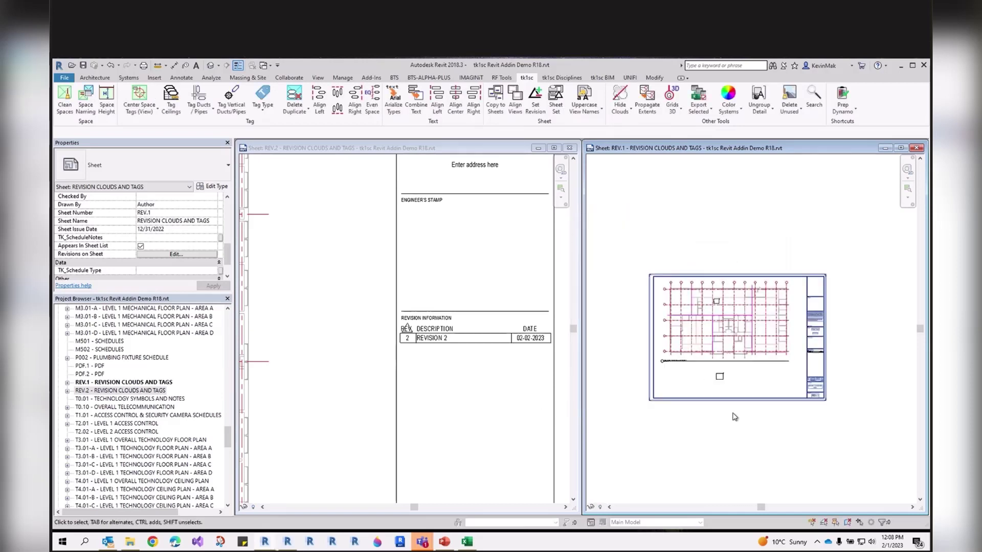
{"action": "scroll", "coordinate": [806, 361], "scroll_direction": "up", "scroll_amount": 6}
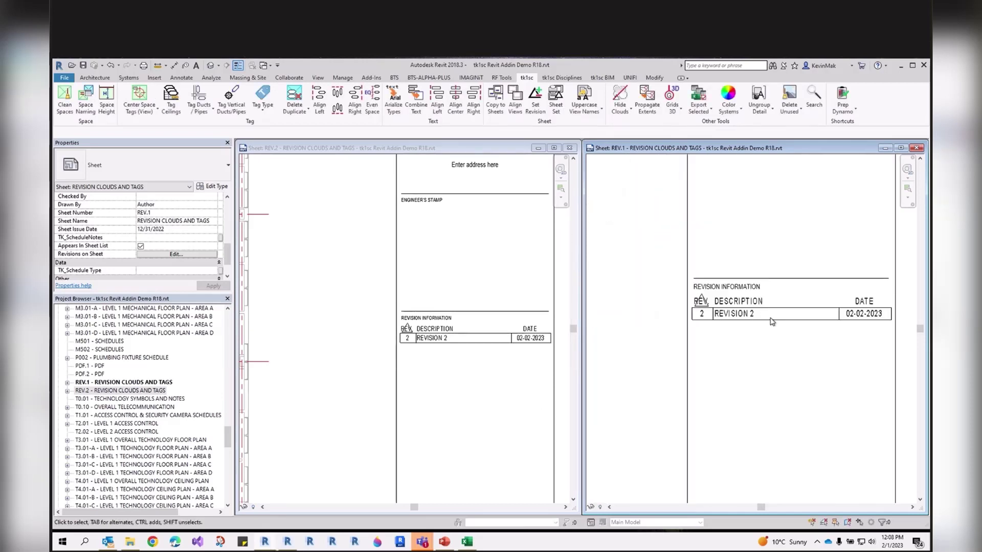
{"action": "scroll", "coordinate": [757, 362], "scroll_direction": "up", "scroll_amount": 2}
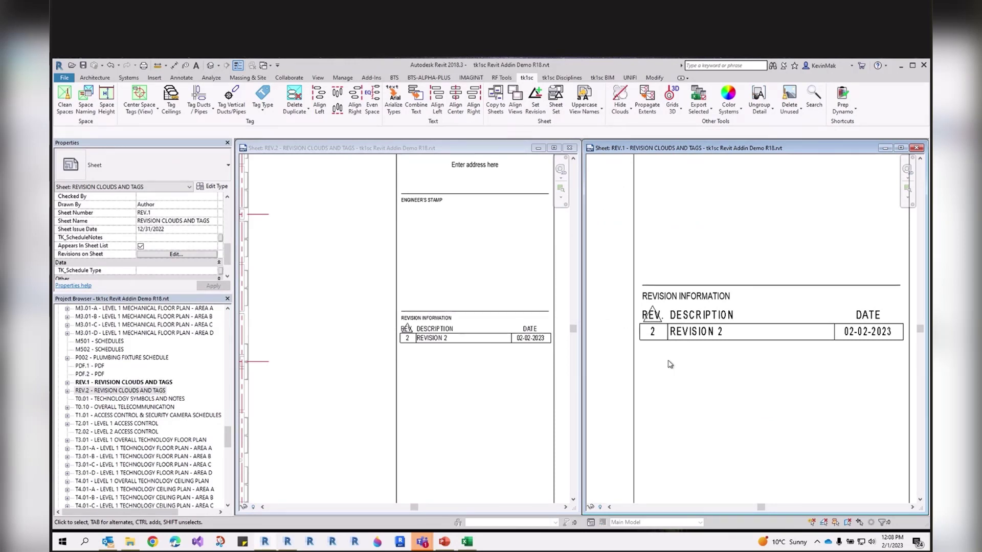
Set Revision 1 and Revision 3 to be shown in the revision schedule of sheet REV.2
{"action": "left_click", "coordinate": [553, 371]}
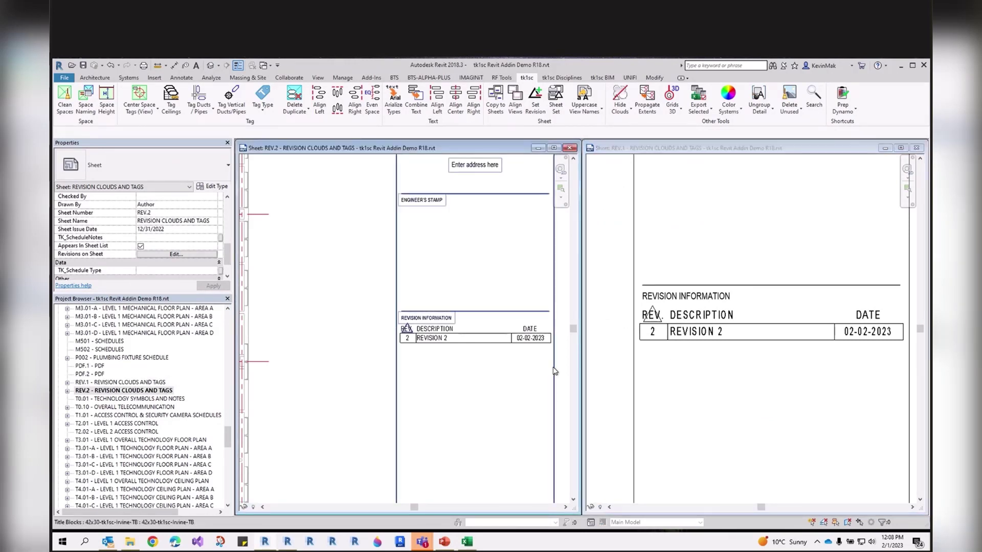
{"action": "left_click", "coordinate": [554, 371]}
{"action": "left_click", "coordinate": [337, 338]}
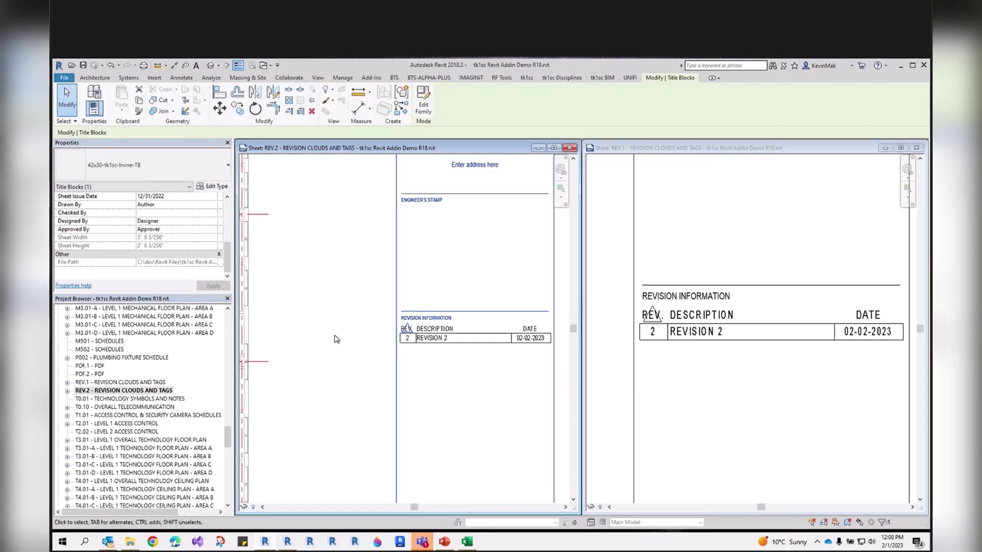
{"action": "scroll", "coordinate": [227, 247], "scroll_direction": "down", "scroll_amount": 3}
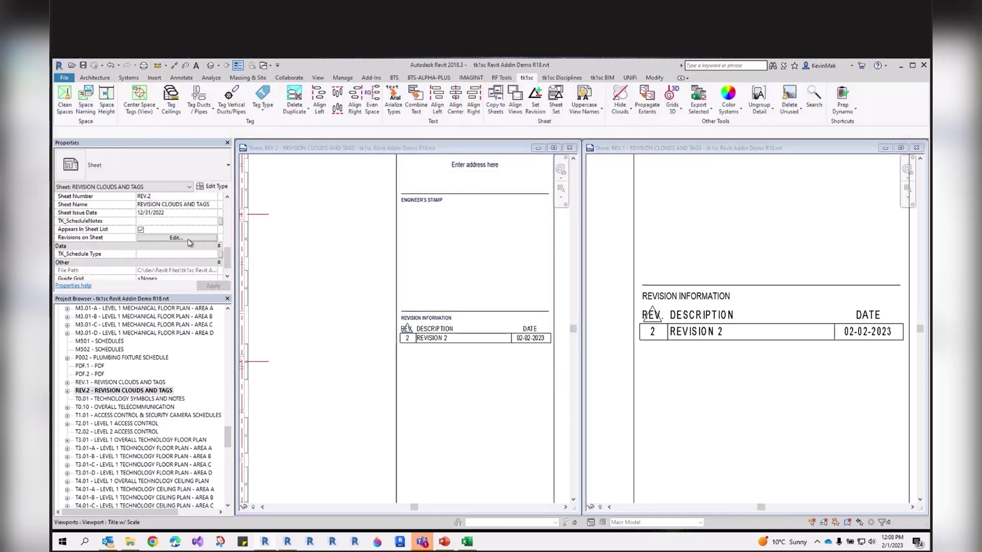
{"action": "left_click", "coordinate": [176, 237]}
{"action": "left_click", "coordinate": [574, 233]}
{"action": "left_click", "coordinate": [574, 250]}
{"action": "left_click", "coordinate": [565, 375]}
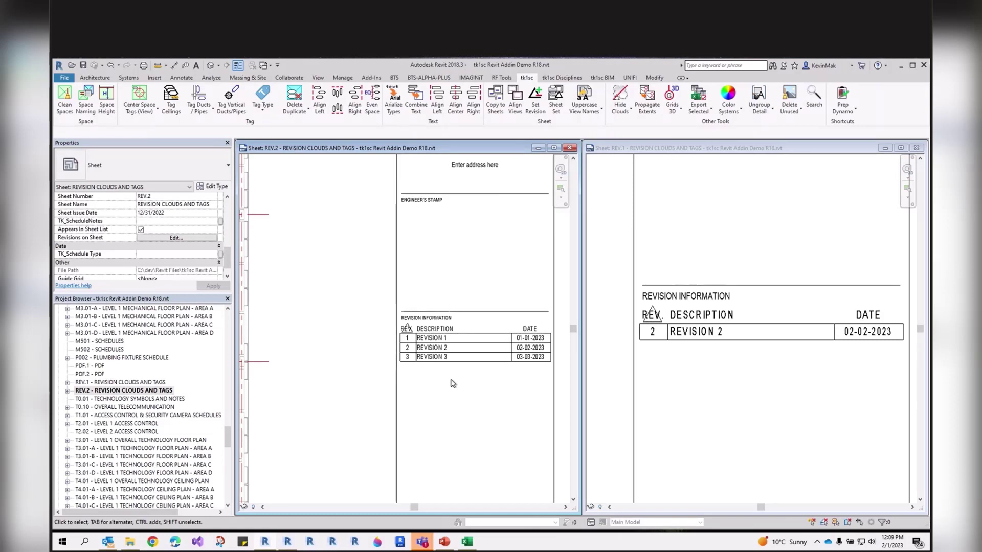
Remove Revisions 1, 2 and 3 from sheet REV.2 with the Set Revision tool
{"action": "left_click", "coordinate": [627, 109]}
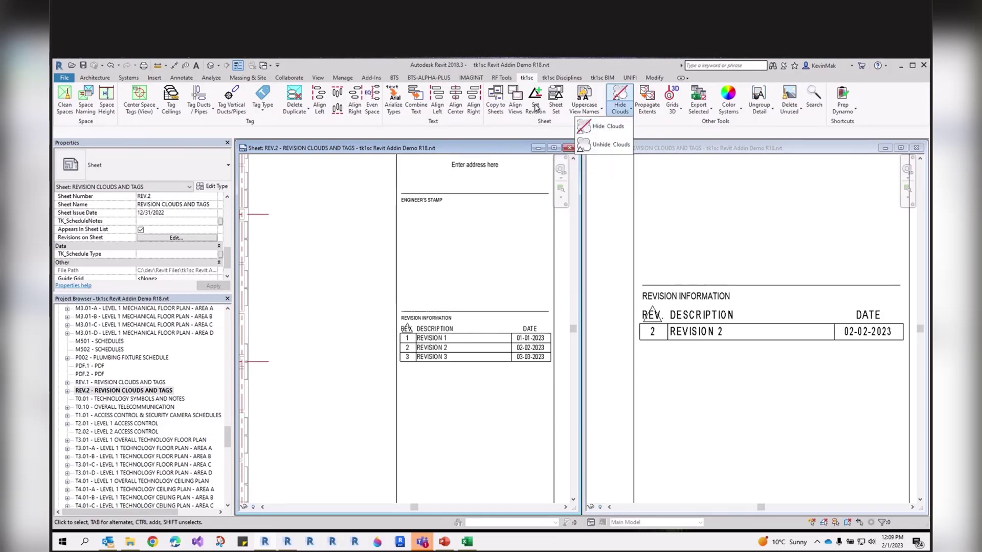
{"action": "left_click", "coordinate": [535, 107]}
{"action": "left_click", "coordinate": [270, 329]}
{"action": "left_click", "coordinate": [269, 320]}
{"action": "left_click", "coordinate": [269, 310]}
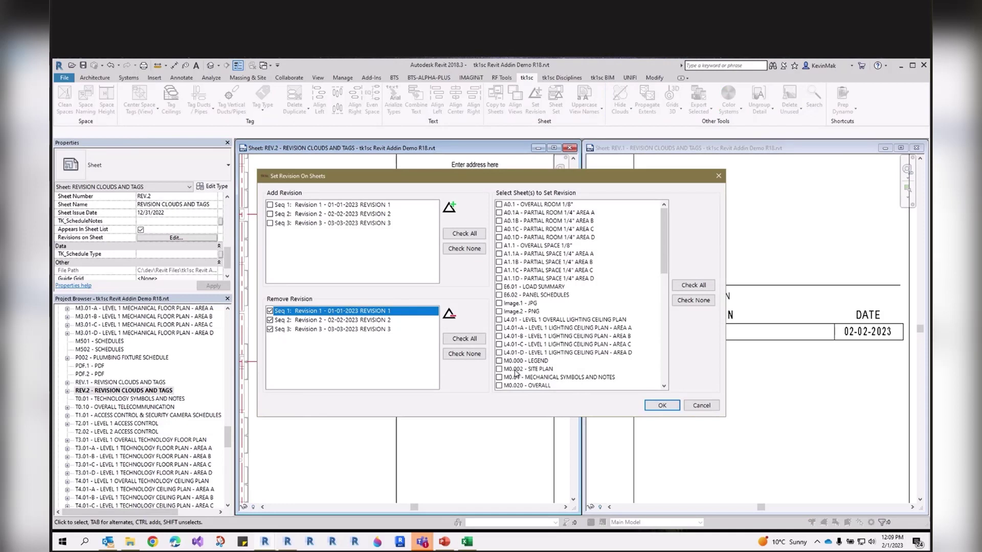
{"action": "left_click", "coordinate": [662, 406]}
{"action": "left_click", "coordinate": [663, 405]}
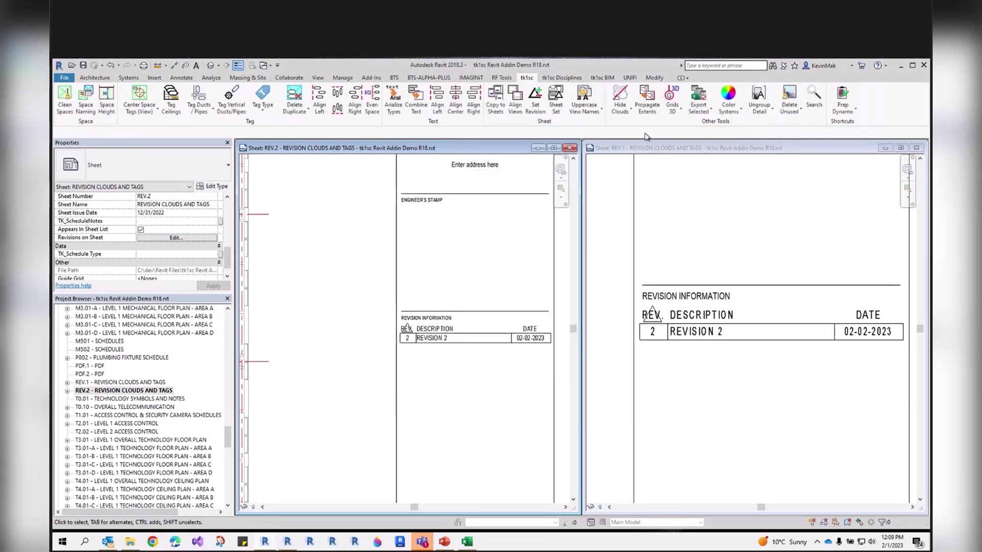
Hide the revision clouds and tags of Revision 2 with the Hide Clouds tool
{"action": "left_click", "coordinate": [624, 113]}
{"action": "left_click", "coordinate": [614, 128]}
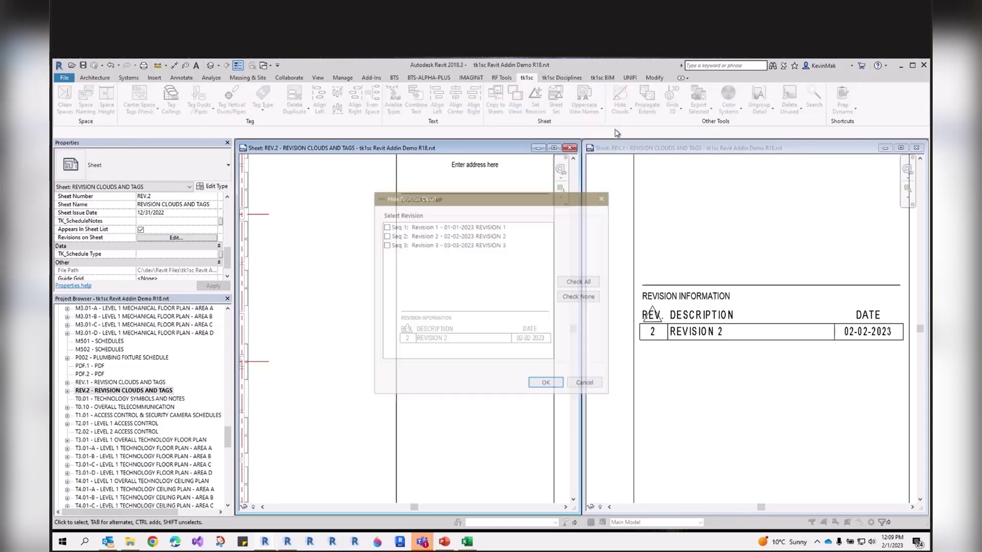
{"action": "left_click", "coordinate": [408, 236]}
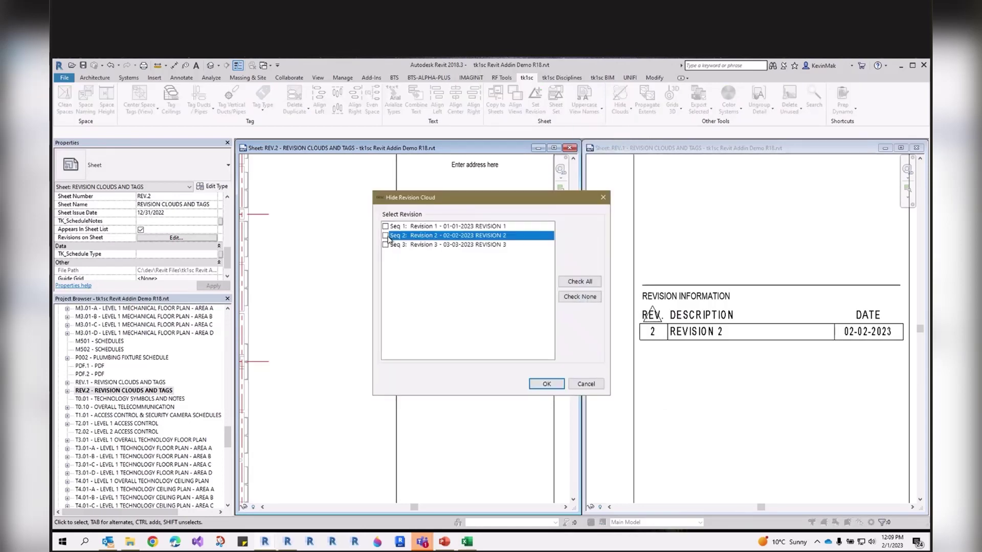
{"action": "left_click", "coordinate": [546, 384]}
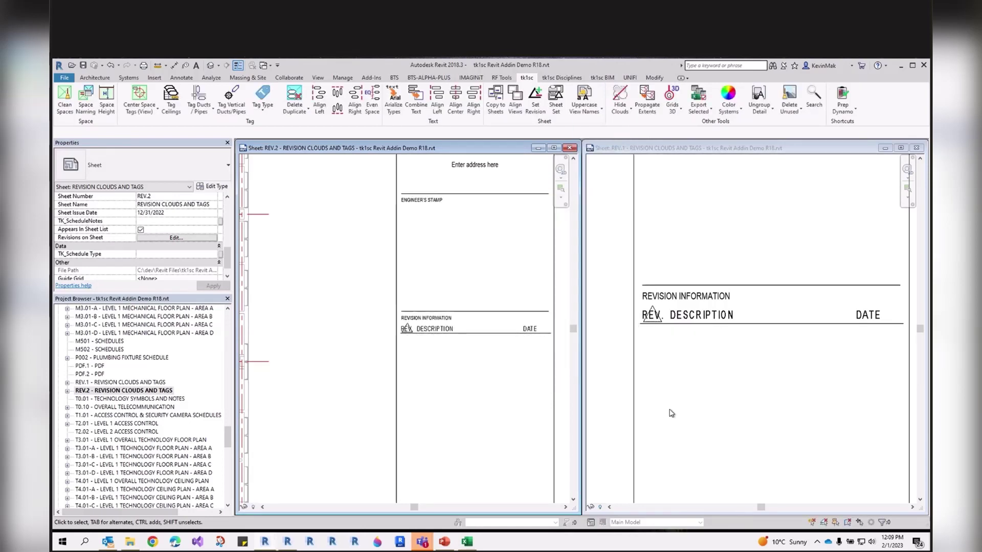